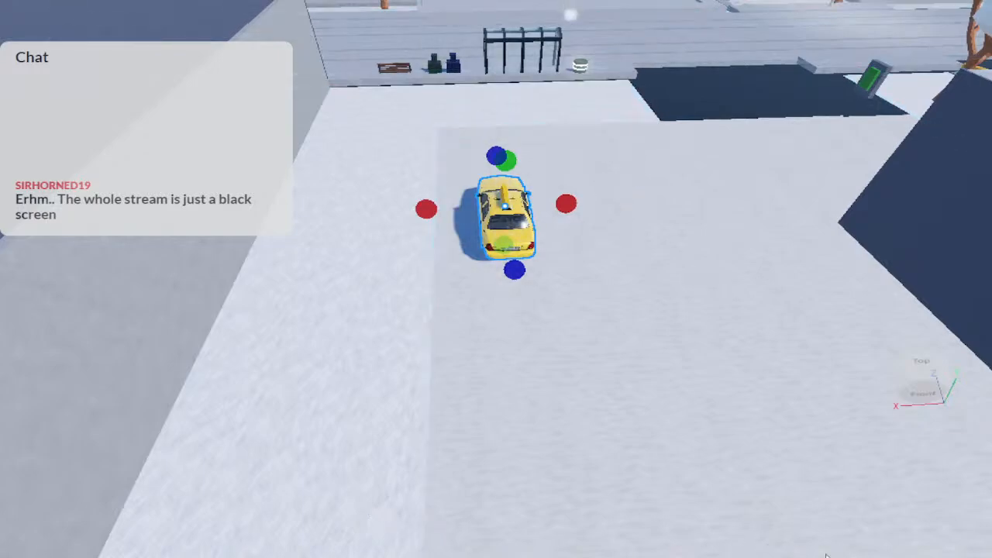
Rotate the yellow taxi about a quarter turn around its vertical axis
{"action": "right_click_drag", "start_coordinate": [718, 414], "coordinate": [718, 414]}
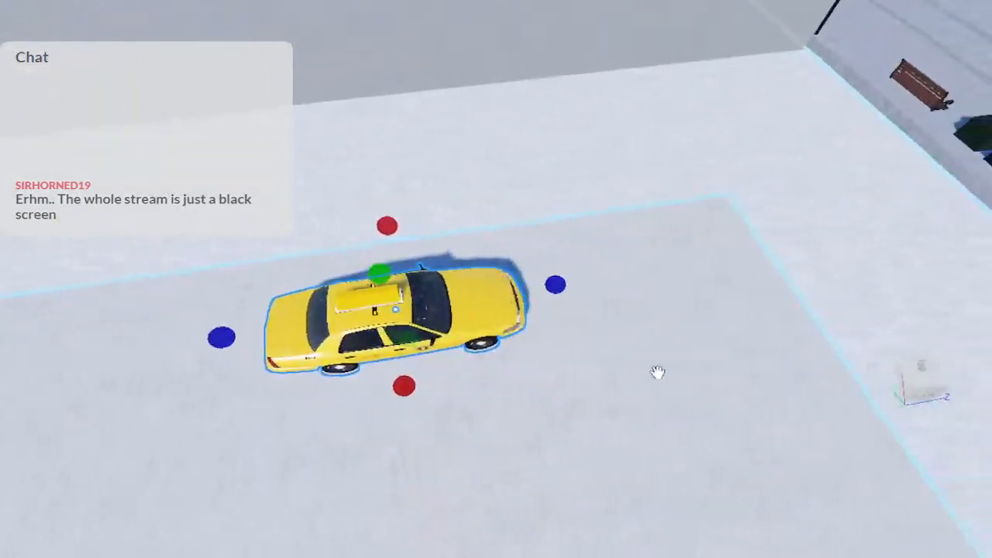
{"action": "key", "text": "w"}
{"action": "key", "text": "a"}
{"action": "key", "text": "s"}
{"action": "key", "text": "ctrl+4"}
{"action": "left_click_drag", "start_coordinate": [497, 381], "coordinate": [487, 271]}
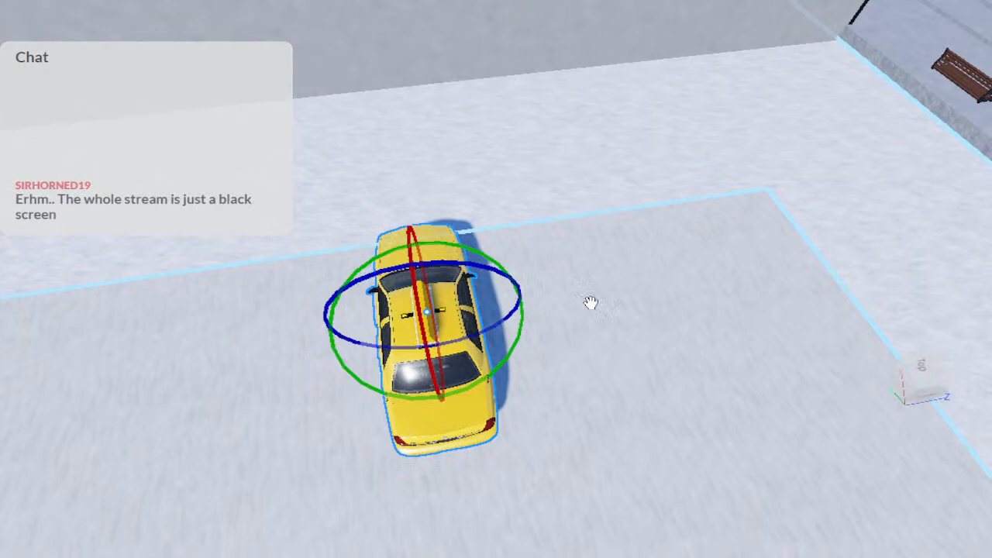
Move the taxi sideways toward the street end of the paved strip and adjust its position across the strip
{"action": "right_click_drag", "start_coordinate": [591, 302], "coordinate": [591, 303]}
{"action": "key", "text": "a"}
{"action": "key", "text": "s"}
{"action": "key", "text": "ctrl+2"}
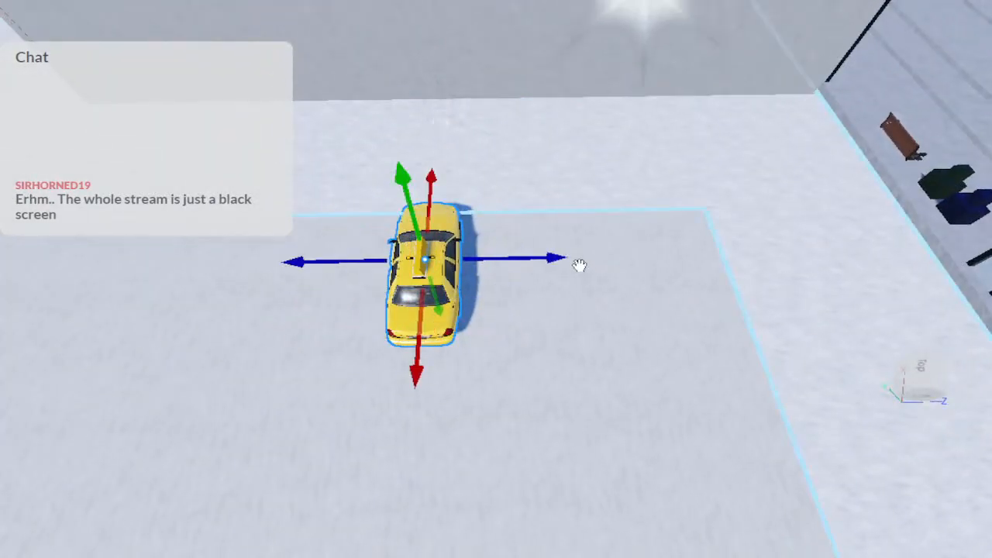
{"action": "key", "text": "d"}
{"action": "left_click_drag", "start_coordinate": [558, 258], "coordinate": [659, 261]}
{"action": "right_click_drag", "start_coordinate": [659, 261], "coordinate": [659, 260]}
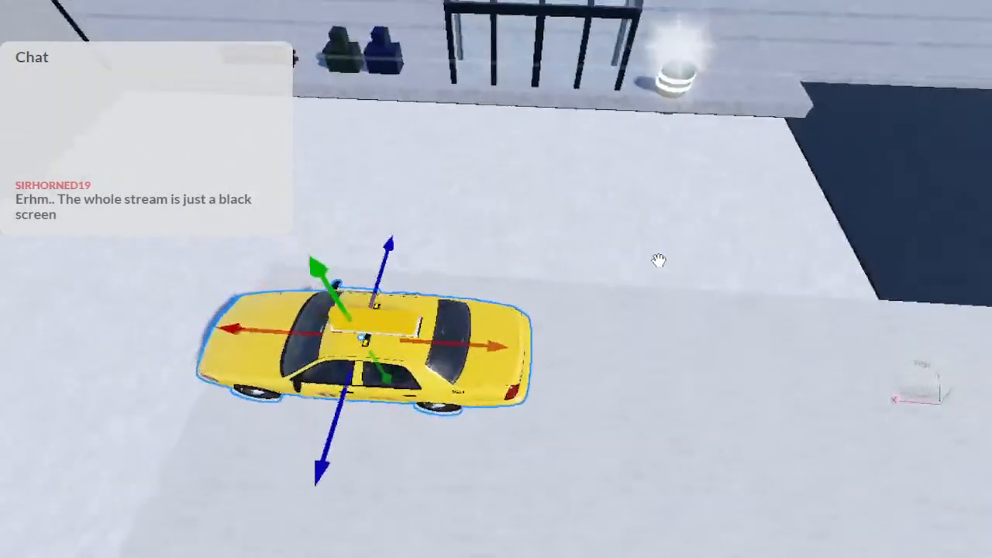
{"action": "key", "text": "s"}
{"action": "left_click_drag", "start_coordinate": [542, 330], "coordinate": [565, 334]}
{"action": "right_click_drag", "start_coordinate": [562, 333], "coordinate": [563, 333]}
{"action": "key", "text": "a"}
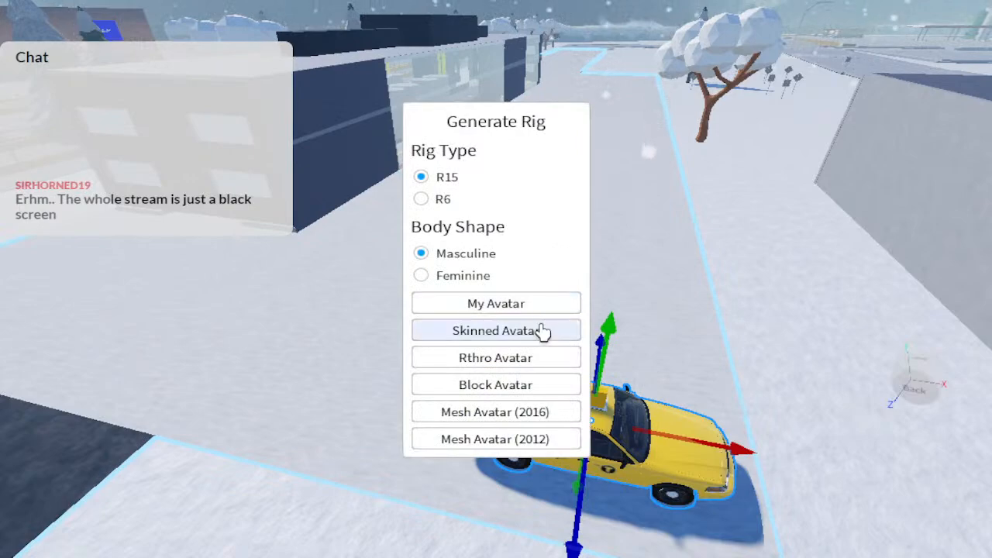
Generate an R15 masculine rig from My Avatar and rotate it about a quarter turn around its vertical axis
{"action": "left_click", "coordinate": [539, 310]}
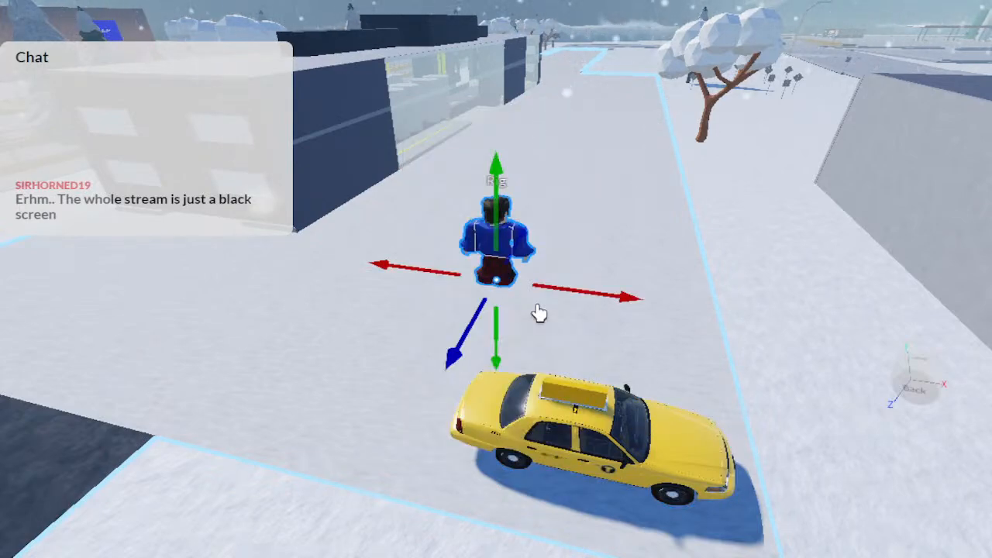
{"action": "right_click_drag", "start_coordinate": [540, 314], "coordinate": [536, 301]}
{"action": "key", "text": "a"}
{"action": "key", "text": "s"}
{"action": "key", "text": "d"}
{"action": "key", "text": "ctrl+4"}
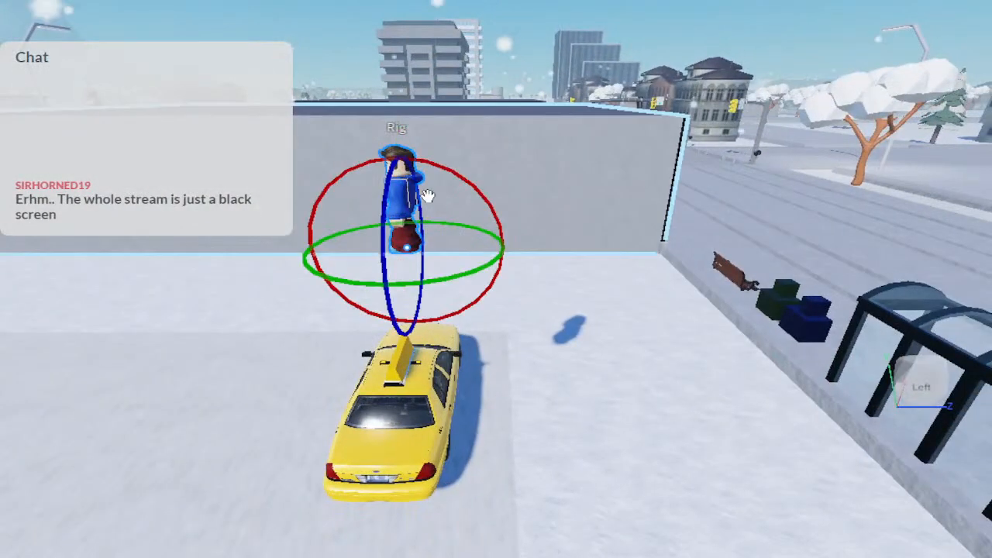
{"action": "left_click_drag", "start_coordinate": [436, 282], "coordinate": [457, 256]}
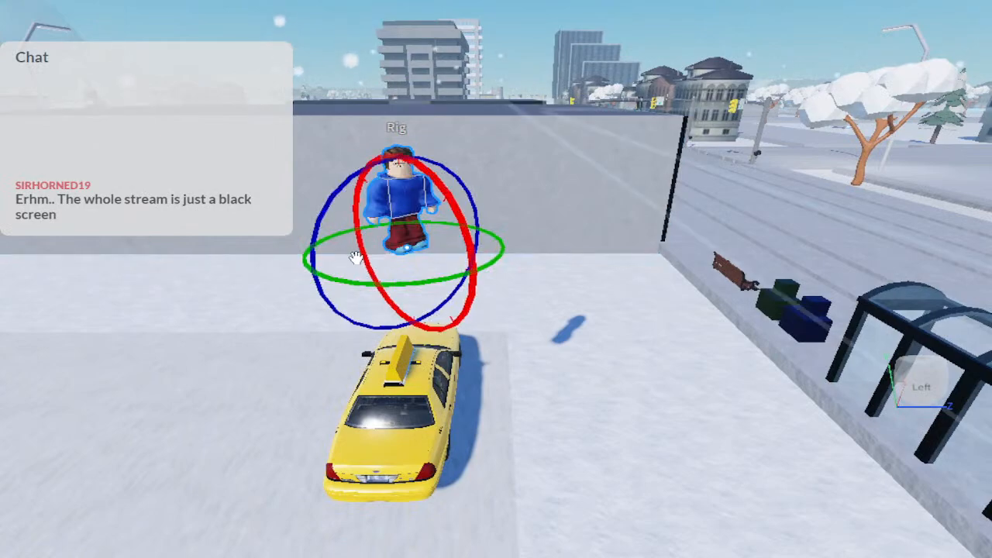
{"action": "mouse_move", "coordinate": [355, 258]}
{"action": "left_mouse_down"}
{"action": "mouse_move", "coordinate": [328, 277]}
{"action": "mouse_move", "coordinate": [311, 259]}
{"action": "mouse_move", "coordinate": [349, 258]}
{"action": "left_mouse_up"}
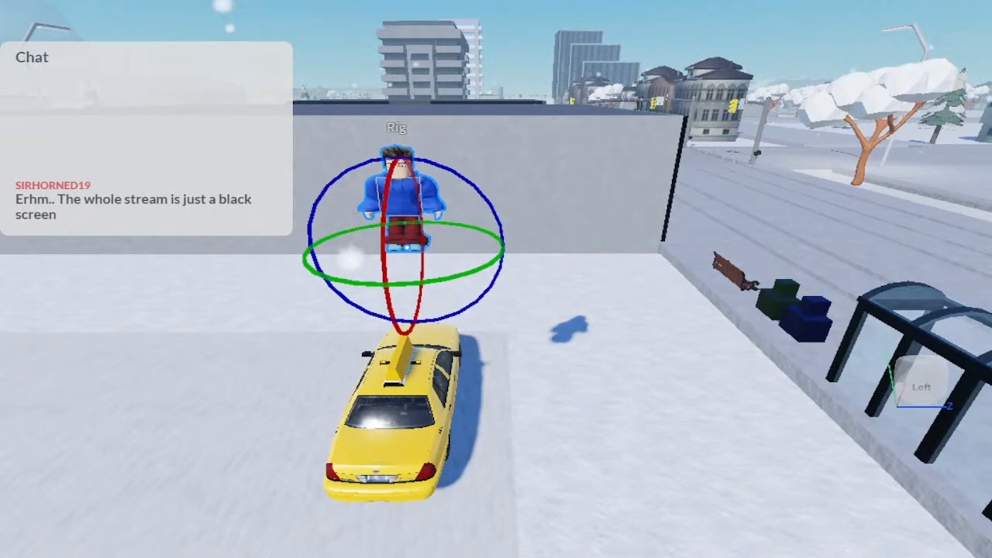
Lower the floating rig toward the ground and shift it alongside the taxi
{"action": "key", "text": "ctrl+2"}
{"action": "right_click_drag", "start_coordinate": [401, 86], "coordinate": [401, 86]}
{"action": "key", "text": "d"}
{"action": "key", "text": "s"}
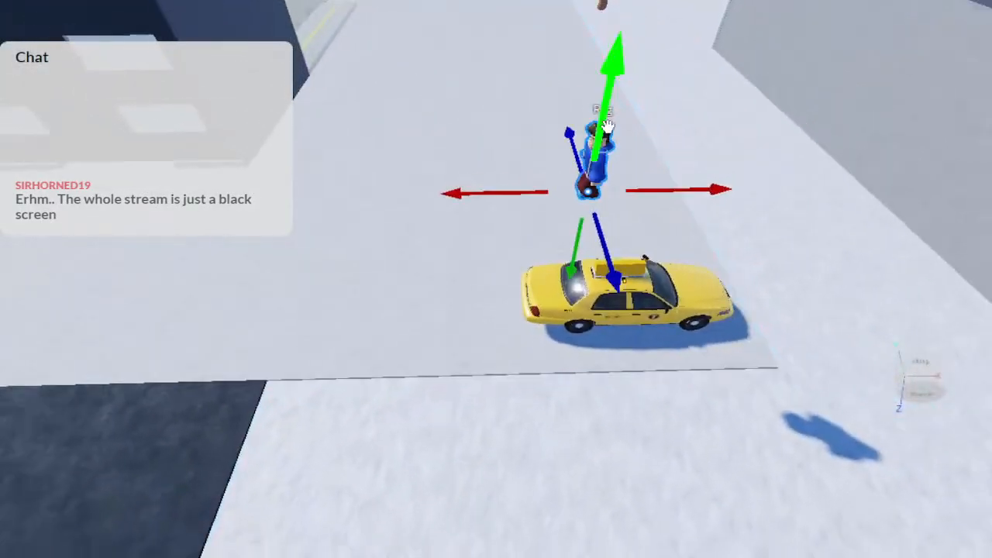
{"action": "left_click_drag", "start_coordinate": [611, 68], "coordinate": [618, 215]}
{"action": "left_click_drag", "start_coordinate": [663, 270], "coordinate": [553, 271]}
{"action": "left_click_drag", "start_coordinate": [465, 175], "coordinate": [462, 238]}
Slide the rig across the paved strip so it stands near the strip's edge beside the taxi
{"action": "right_click_drag", "start_coordinate": [462, 238], "coordinate": [532, 328]}
{"action": "key", "text": "w"}
{"action": "key", "text": "d"}
{"action": "key", "text": "s"}
{"action": "key", "text": "a"}
{"action": "left_click_drag", "start_coordinate": [629, 341], "coordinate": [532, 328]}
{"action": "right_click_drag", "start_coordinate": [532, 328], "coordinate": [532, 328]}
{"action": "key", "text": "s"}
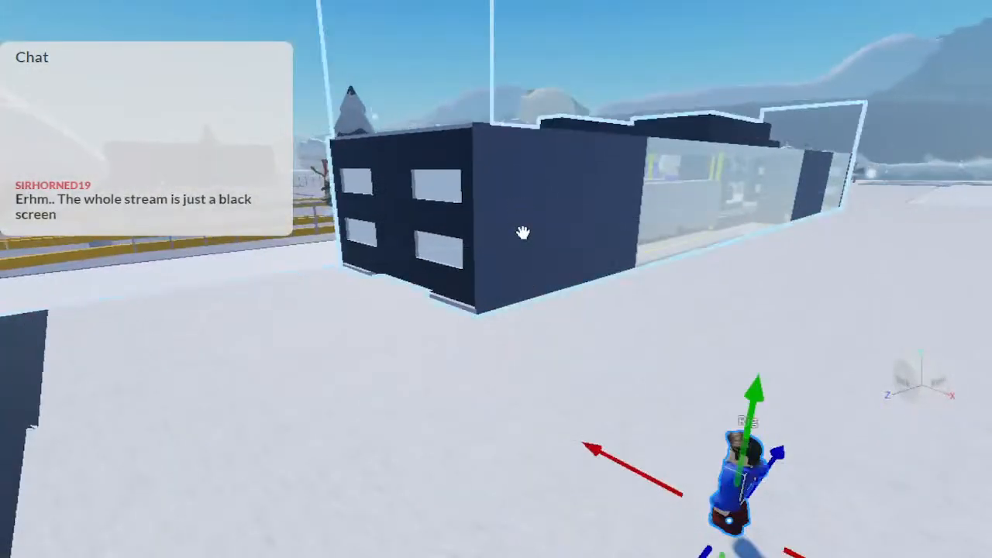
{"action": "right_click_drag", "start_coordinate": [523, 232], "coordinate": [546, 251]}
{"action": "key", "text": "d"}
{"action": "left_click_drag", "start_coordinate": [421, 326], "coordinate": [678, 369]}
{"action": "key", "text": "w"}
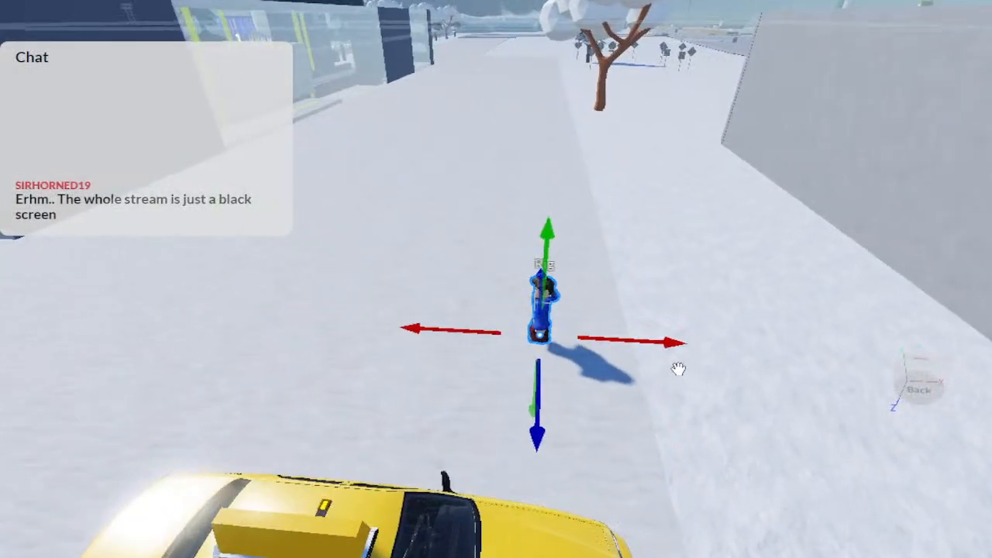
Rotate the rig around its vertical axis to face the large grey building wall
{"action": "right_click_drag", "start_coordinate": [678, 369], "coordinate": [678, 369]}
{"action": "key", "text": "s"}
{"action": "key", "text": "q"}
{"action": "key", "text": "s"}
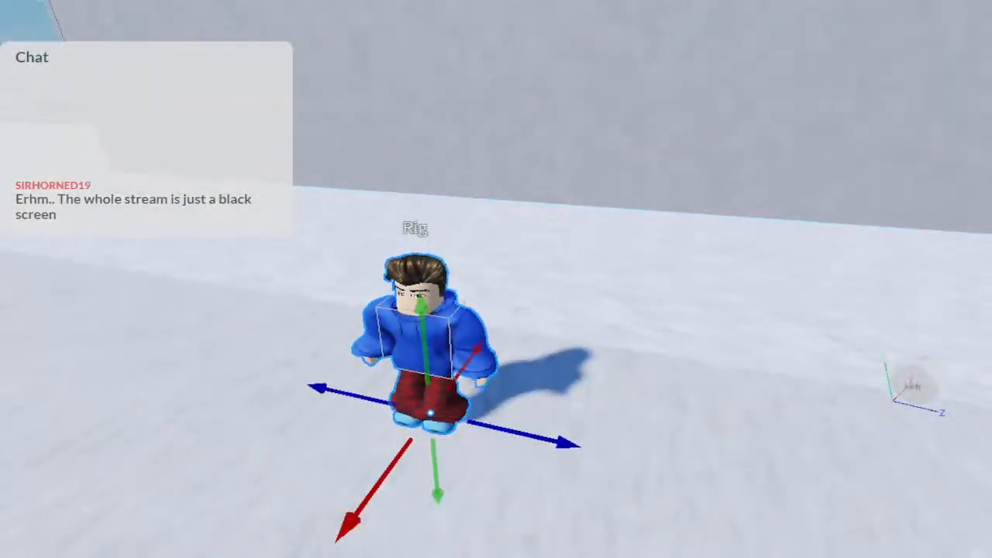
{"action": "key", "text": "ctrl+4"}
{"action": "left_click_drag", "start_coordinate": [471, 482], "coordinate": [376, 367]}
{"action": "key", "text": "a"}
{"action": "right_click_drag", "start_coordinate": [375, 368], "coordinate": [375, 367]}
{"action": "key", "text": "d"}
{"action": "key", "text": "a"}
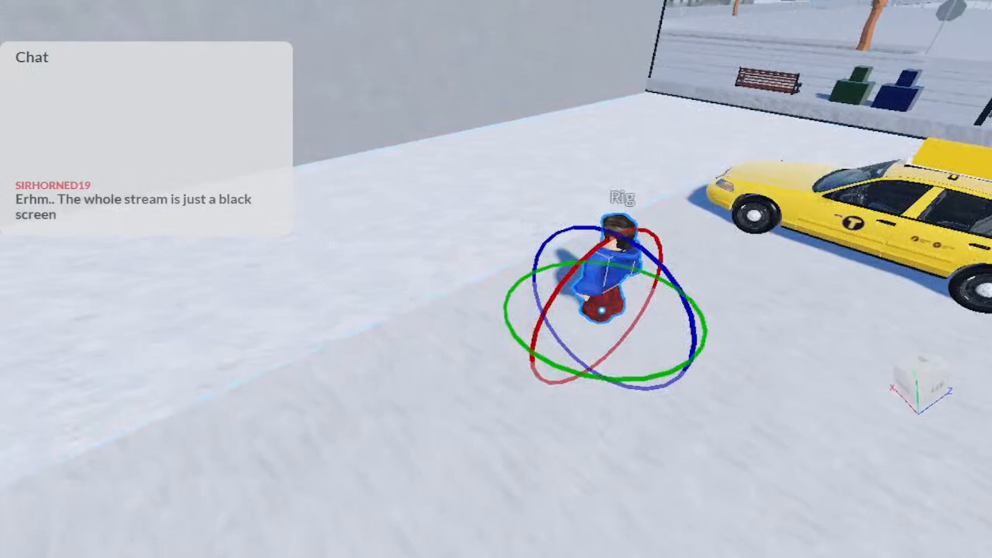
Insert a block part in front of the rig and stretch it lengthwise to the grey building wall
{"action": "left_click", "coordinate": [292, 1]}
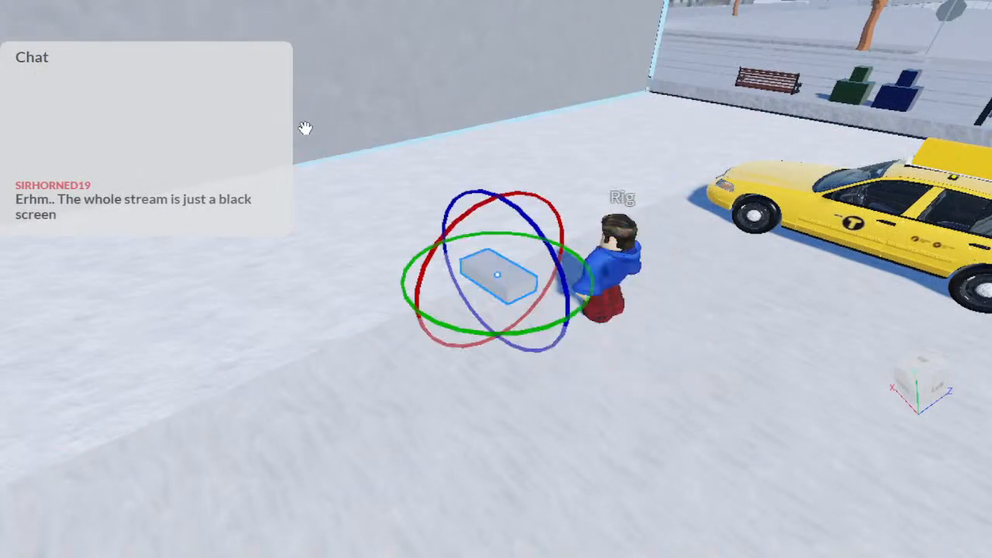
{"action": "key", "text": "ctrl+3"}
{"action": "key", "text": "w"}
{"action": "right_click_drag", "start_coordinate": [346, 131], "coordinate": [348, 133]}
{"action": "key", "text": "e"}
{"action": "left_click_drag", "start_coordinate": [482, 232], "coordinate": [155, 145]}
{"action": "right_click_drag", "start_coordinate": [132, 143], "coordinate": [138, 148]}
{"action": "key", "text": "s"}
{"action": "key", "text": "d"}
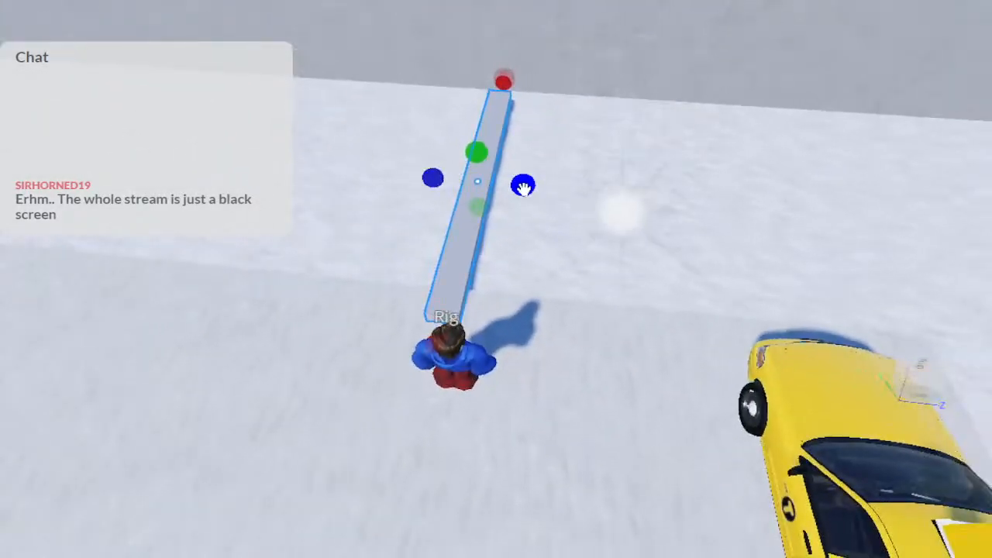
Widen the part in both directions along the building wall to form a large rectangular floor slab
{"action": "left_click_drag", "start_coordinate": [525, 188], "coordinate": [728, 200]}
{"action": "key", "text": "a"}
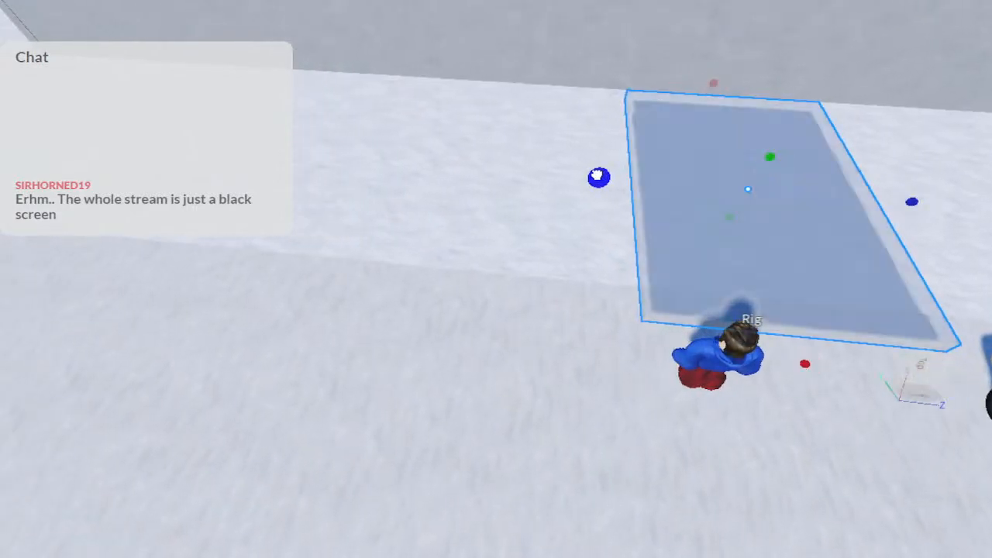
{"action": "key", "text": "a"}
{"action": "left_click_drag", "start_coordinate": [598, 176], "coordinate": [330, 147]}
{"action": "key", "text": "w"}
{"action": "key", "text": "a"}
{"action": "right_click_drag", "start_coordinate": [330, 145], "coordinate": [331, 144]}
{"action": "key", "text": "d"}
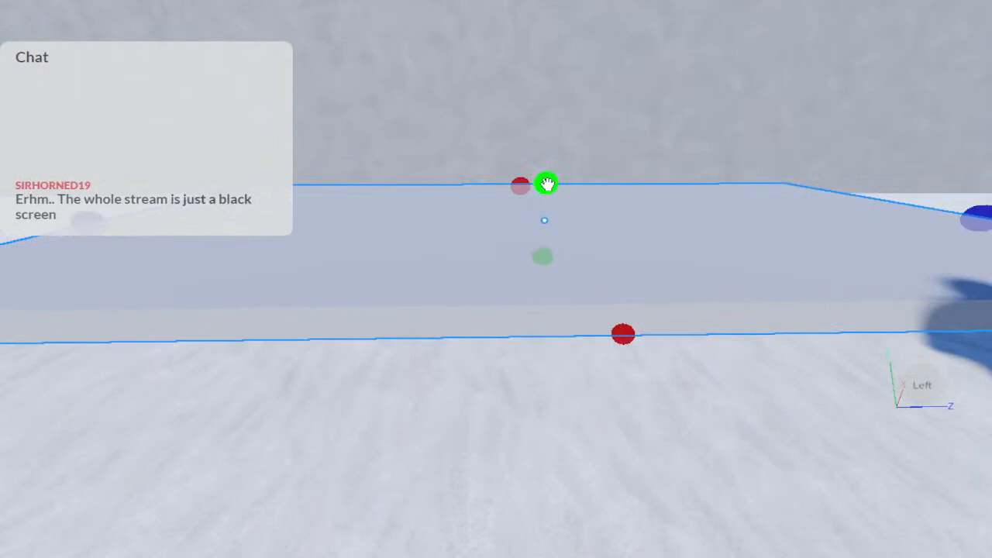
Adjust the floor slab's thickness and lower it until its top sits nearly flush with the snow
{"action": "left_click_drag", "start_coordinate": [547, 184], "coordinate": [546, 193]}
{"action": "key", "text": "a"}
{"action": "right_click_drag", "start_coordinate": [546, 193], "coordinate": [547, 191]}
{"action": "key", "text": "d"}
{"action": "key", "text": "w"}
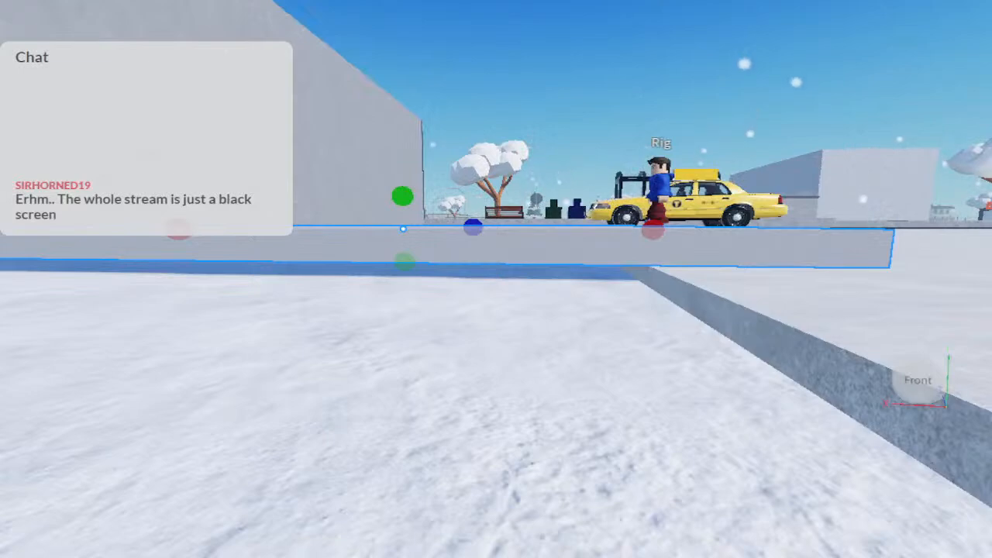
{"action": "key", "text": "ctrl+2"}
{"action": "left_click_drag", "start_coordinate": [400, 105], "coordinate": [400, 115]}
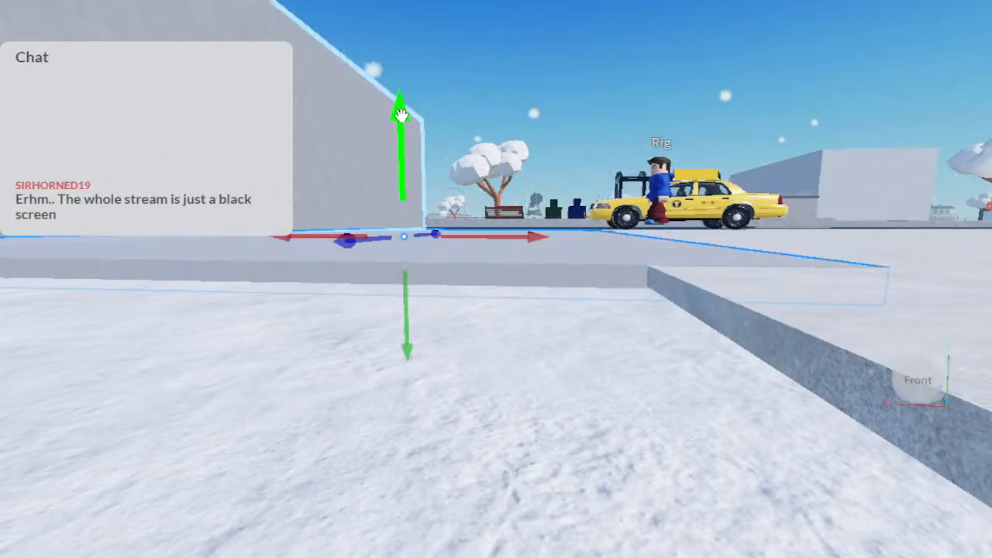
{"action": "right_click_drag", "start_coordinate": [435, 220], "coordinate": [438, 214]}
{"action": "left_click_drag", "start_coordinate": [628, 136], "coordinate": [621, 130]}
{"action": "key", "text": "a"}
{"action": "right_click_drag", "start_coordinate": [621, 130], "coordinate": [620, 131]}
{"action": "key", "text": "a"}
{"action": "key", "text": "s"}
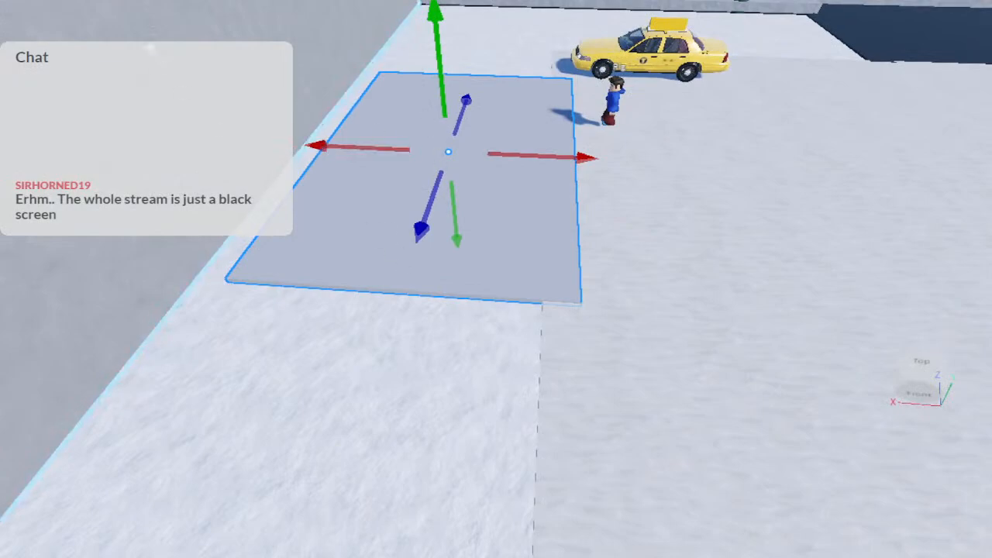
Duplicate the floor slab, rotate the copy upright and move it toward the slab's outer long edge as a wall
{"action": "key", "text": "ctrl+4"}
{"action": "left_click_drag", "start_coordinate": [372, 91], "coordinate": [344, 53]}
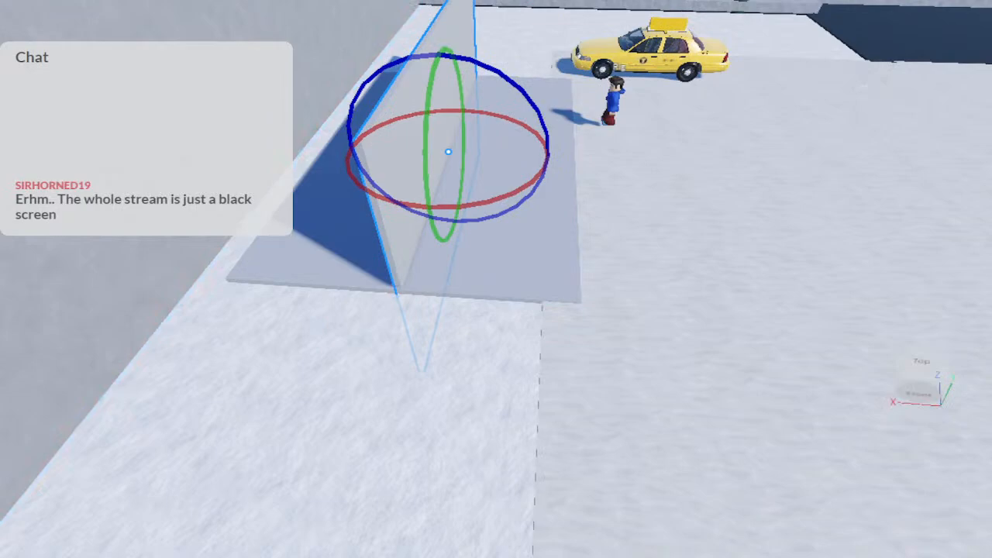
{"action": "key", "text": "ctrl+2"}
{"action": "left_click_drag", "start_coordinate": [581, 160], "coordinate": [678, 166]}
{"action": "key", "text": "d"}
{"action": "right_click_drag", "start_coordinate": [678, 167], "coordinate": [671, 166]}
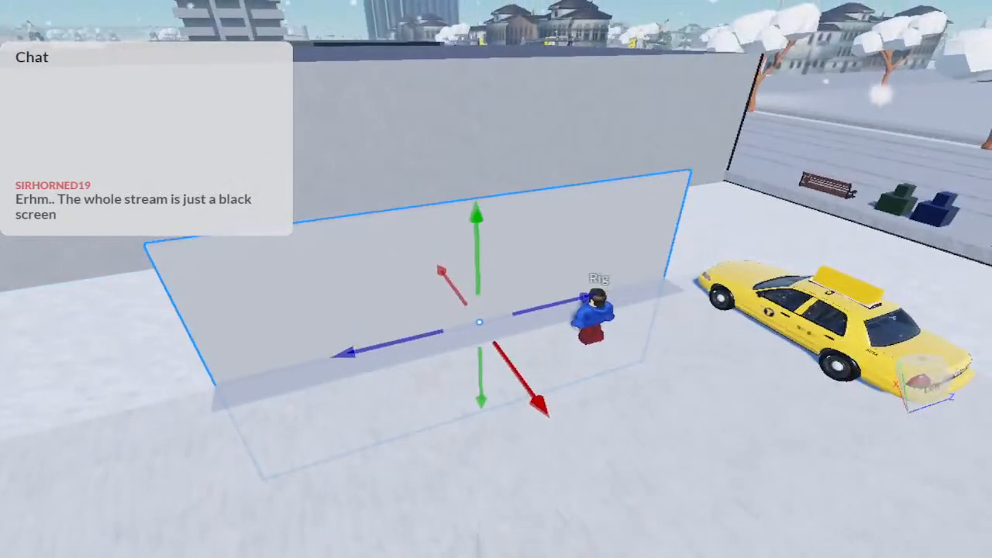
Shorten the upright wall from below so that it ends at the floor slab
{"action": "key", "text": "ctrl+3"}
{"action": "right_click_drag", "start_coordinate": [457, 190], "coordinate": [456, 190]}
{"action": "left_click_drag", "start_coordinate": [536, 379], "coordinate": [527, 290]}
{"action": "key", "text": "a"}
{"action": "right_click_drag", "start_coordinate": [527, 290], "coordinate": [527, 290]}
{"action": "key", "text": "s"}
Duplicate the outer wall and move the copy to the slab's opposite long edge beside the grey building
{"action": "key", "text": "ctrl+2"}
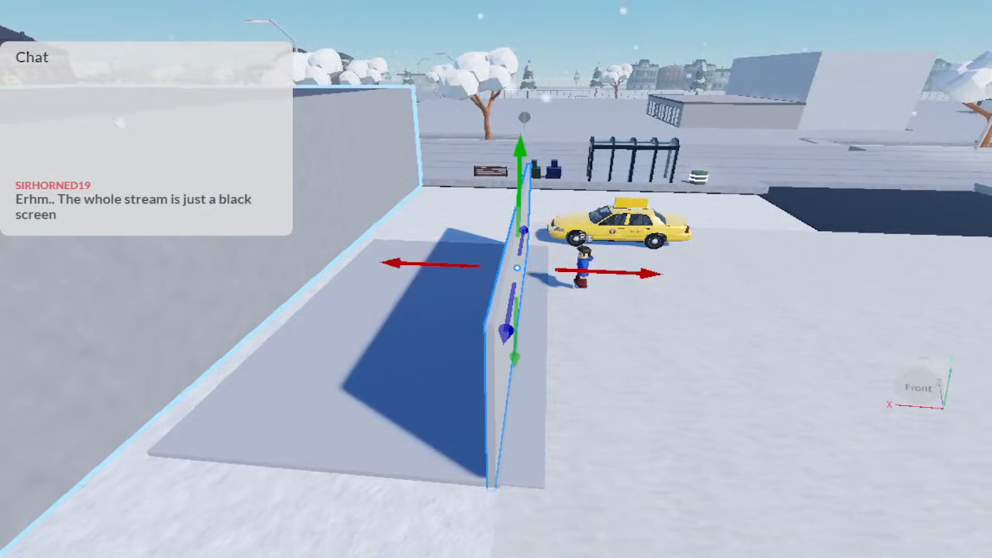
{"action": "key", "text": "w"}
{"action": "key", "text": "a"}
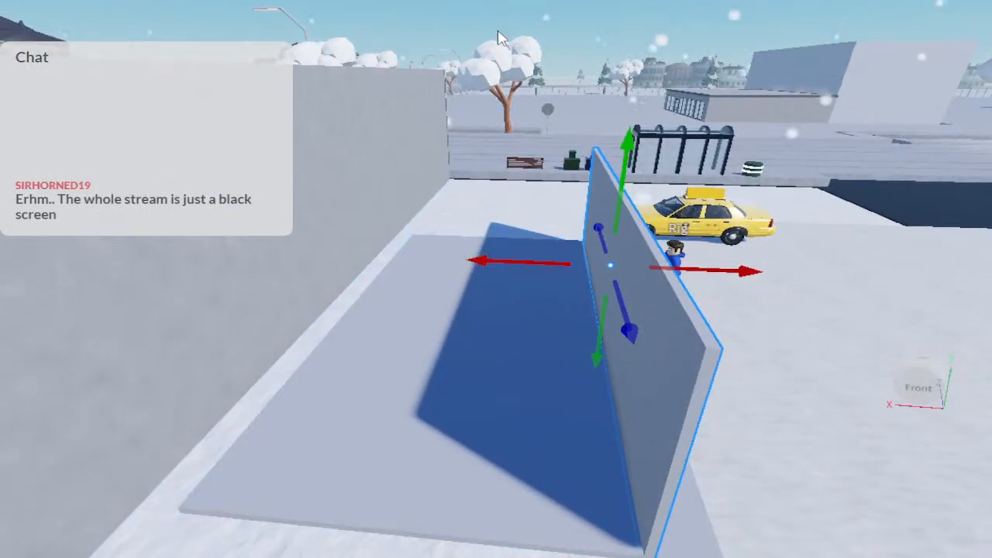
{"action": "key", "text": "ctrl+d"}
{"action": "key", "text": "a"}
{"action": "left_click_drag", "start_coordinate": [478, 261], "coordinate": [394, 263]}
{"action": "key", "text": "d"}
{"action": "right_click_drag", "start_coordinate": [394, 264], "coordinate": [395, 264]}
{"action": "key", "text": "s"}
{"action": "key", "text": "a"}
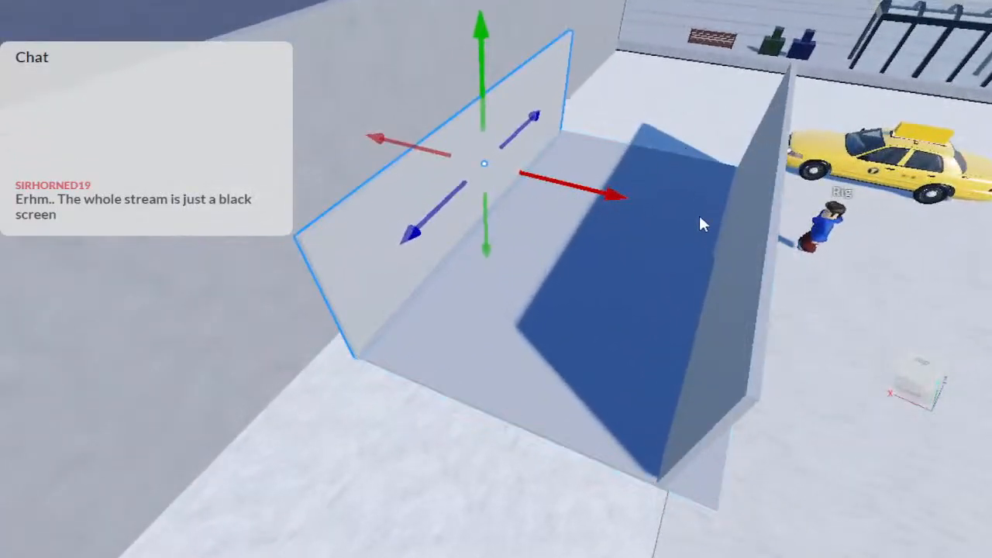
Duplicate the wall beside the building, move the copy inward and rotate it perpendicular to the two long walls
{"action": "left_click_drag", "start_coordinate": [610, 199], "coordinate": [673, 221]}
{"action": "key", "text": "ctrl+2"}
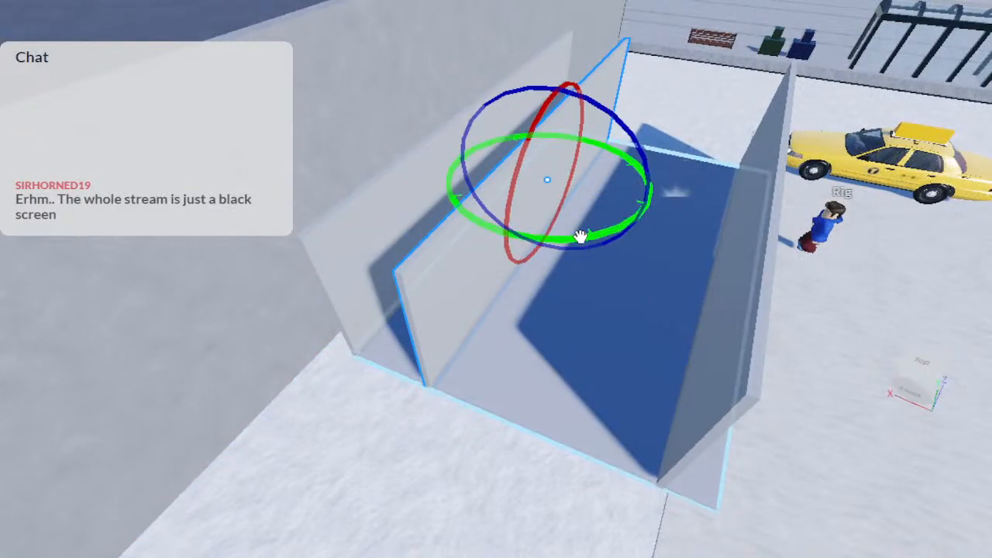
{"action": "left_click_drag", "start_coordinate": [581, 237], "coordinate": [629, 157]}
{"action": "key", "text": "s"}
{"action": "key", "text": "d"}
Move the perpendicular wall to the short end of the floor slab farthest from the street
{"action": "key", "text": "ctrl+2"}
{"action": "right_click_drag", "start_coordinate": [344, 75], "coordinate": [344, 75]}
{"action": "key", "text": "a"}
{"action": "left_click_drag", "start_coordinate": [698, 157], "coordinate": [656, 164]}
{"action": "key", "text": "w"}
{"action": "right_click_drag", "start_coordinate": [656, 164], "coordinate": [655, 153]}
{"action": "key", "text": "a"}
{"action": "left_click_drag", "start_coordinate": [587, 54], "coordinate": [582, 54]}
{"action": "key", "text": "a"}
{"action": "right_click_drag", "start_coordinate": [319, 22], "coordinate": [320, 22]}
{"action": "key", "text": "s"}
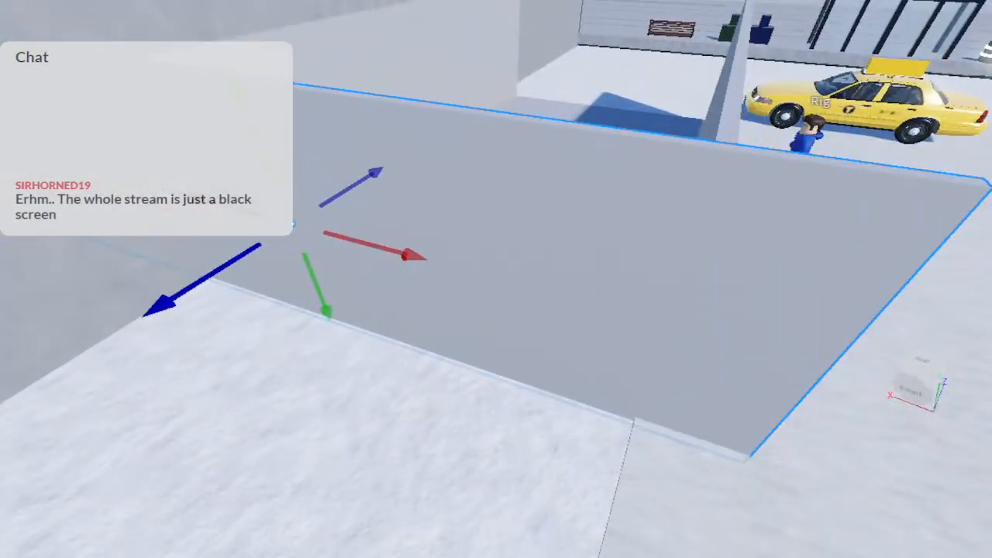
Shorten the end wall on both sides so that it fits between the two long walls
{"action": "key", "text": "ctrl+3"}
{"action": "right_click_drag", "start_coordinate": [821, 392], "coordinate": [820, 392]}
{"action": "key", "text": "a"}
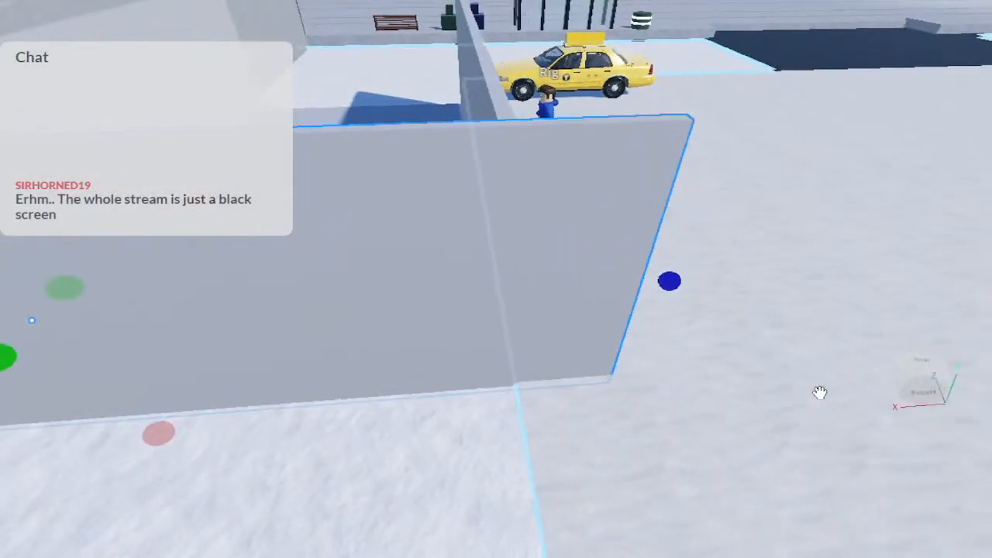
{"action": "left_click_drag", "start_coordinate": [670, 282], "coordinate": [534, 269]}
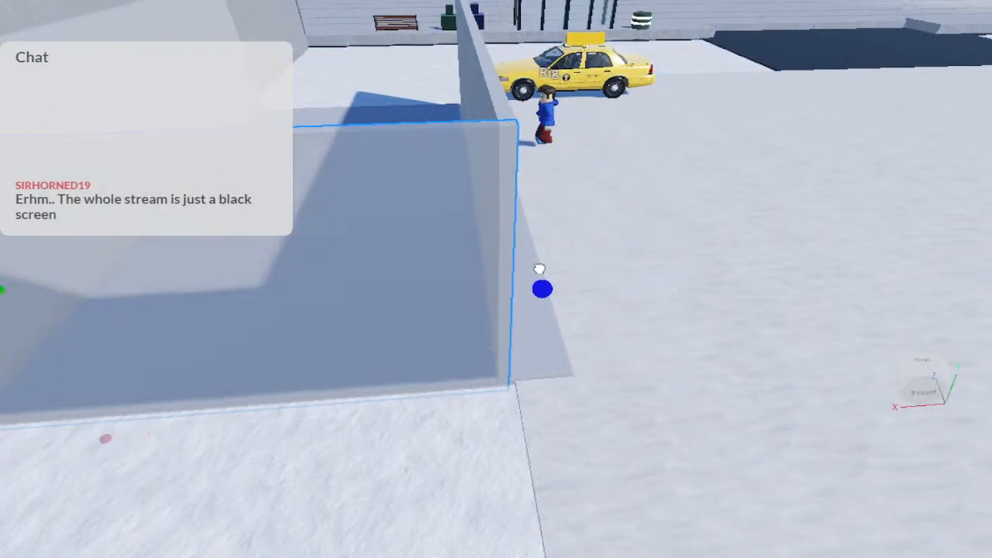
{"action": "key", "text": "a"}
{"action": "right_click_drag", "start_coordinate": [539, 269], "coordinate": [500, 260]}
{"action": "key", "text": "w"}
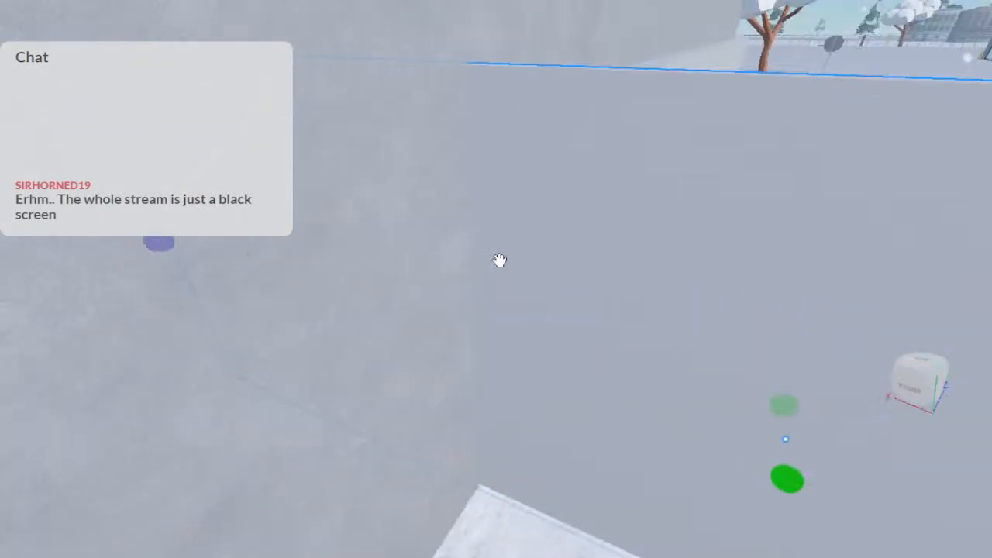
{"action": "left_click_drag", "start_coordinate": [163, 246], "coordinate": [571, 273]}
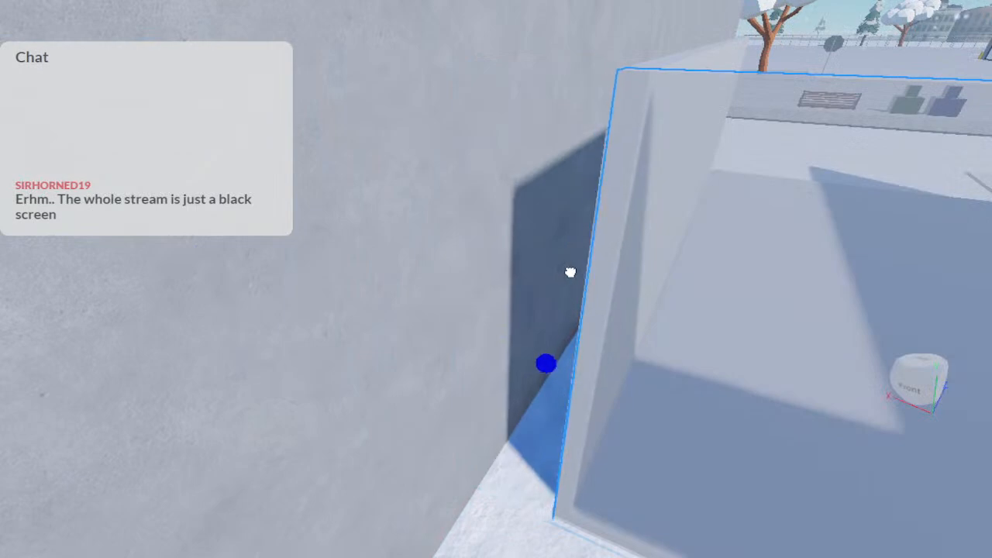
{"action": "key", "text": "d"}
Duplicate the end wall and move the copy to the floor slab's opposite short end, closing the enclosure
{"action": "right_click_drag", "start_coordinate": [570, 272], "coordinate": [566, 263]}
{"action": "key", "text": "s"}
{"action": "key", "text": "w"}
{"action": "key", "text": "a"}
{"action": "key", "text": "ctrl+2"}
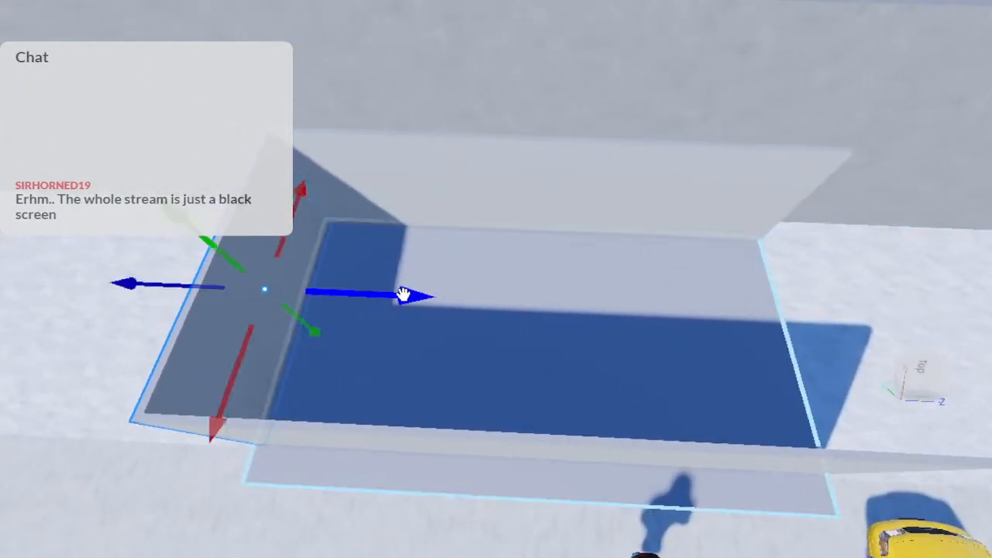
{"action": "key", "text": "ctrl+d"}
{"action": "left_click_drag", "start_coordinate": [413, 295], "coordinate": [587, 321]}
{"action": "key", "text": "d"}
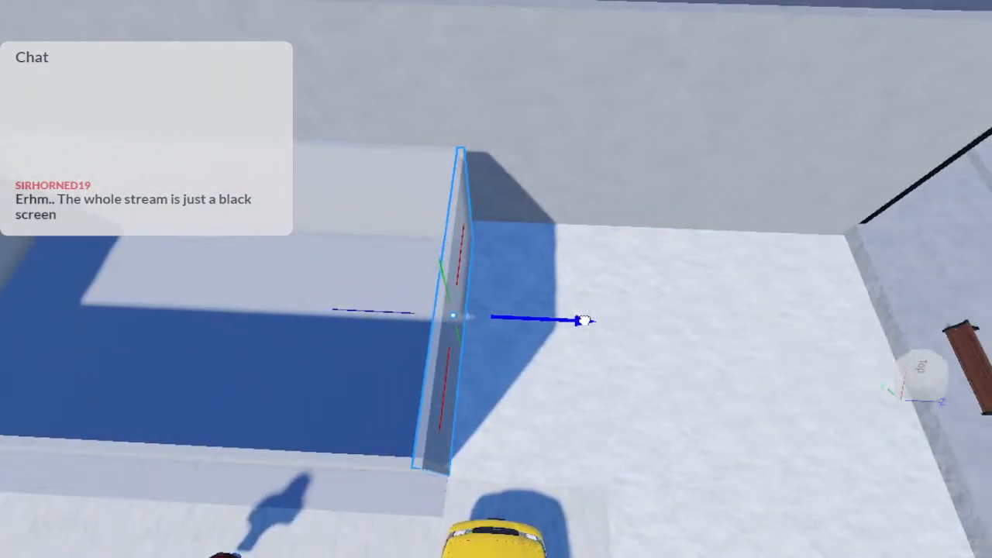
{"action": "key", "text": "d"}
{"action": "right_click_drag", "start_coordinate": [587, 321], "coordinate": [585, 321]}
{"action": "key", "text": "s"}
Duplicate the floor slab and raise the copy onto the tops of the walls as a flat roof
{"action": "left_click", "coordinate": [429, 291]}
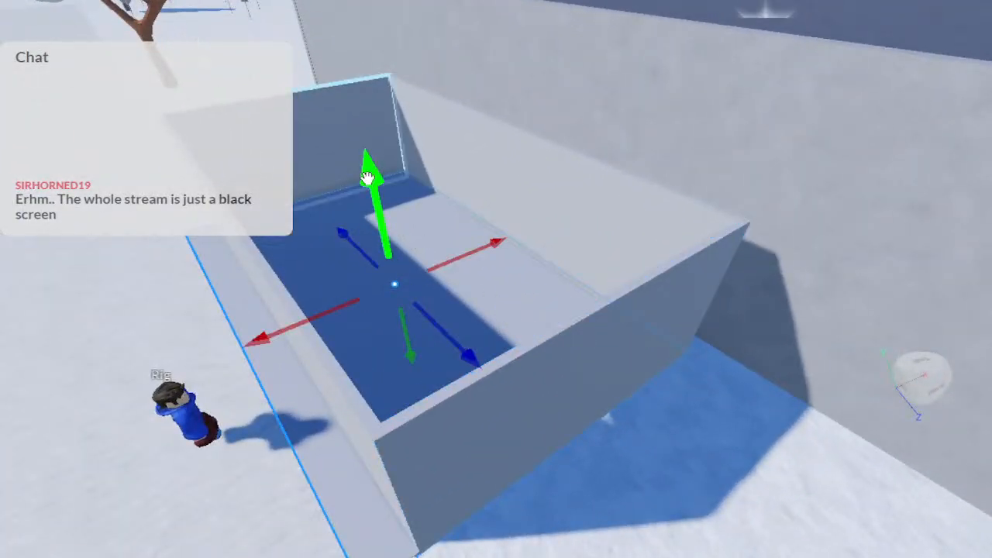
{"action": "left_click_drag", "start_coordinate": [375, 185], "coordinate": [345, 26]}
{"action": "key", "text": "a"}
{"action": "right_click_drag", "start_coordinate": [344, 27], "coordinate": [345, 27]}
{"action": "key", "text": "s"}
{"action": "key", "text": "w"}
{"action": "right_click_drag", "start_coordinate": [346, 28], "coordinate": [346, 27]}
{"action": "key", "text": "a"}
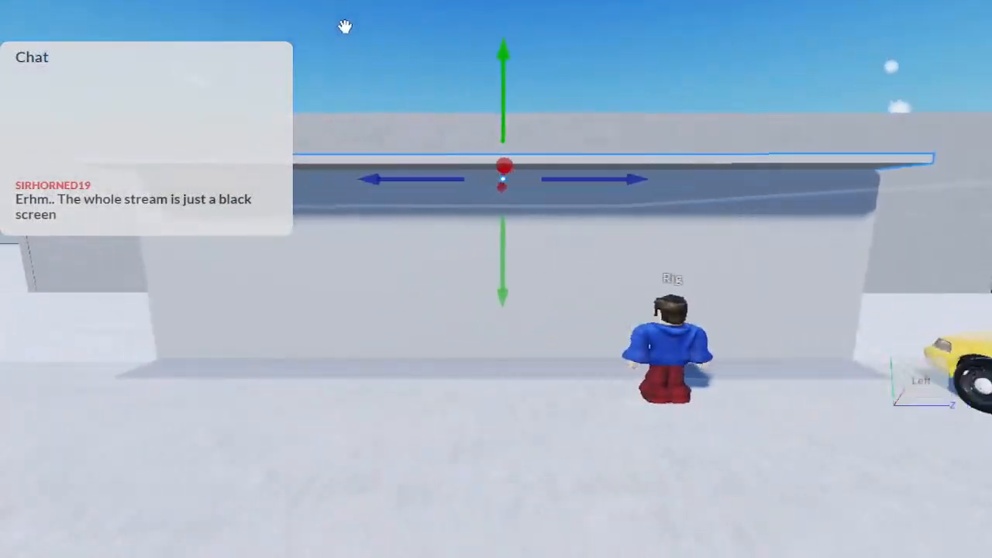
Duplicate the long street-side wall and move the copy slightly outward toward the street
{"action": "left_click", "coordinate": [465, 251]}
{"action": "right_click_drag", "start_coordinate": [455, 270], "coordinate": [482, 272]}
{"action": "key", "text": "a"}
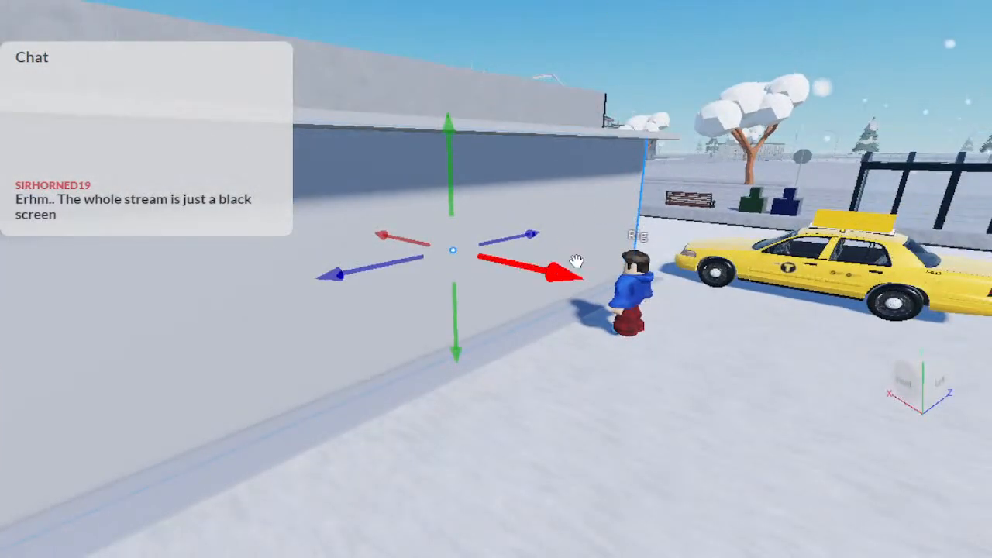
{"action": "left_click_drag", "start_coordinate": [569, 271], "coordinate": [583, 279]}
{"action": "key", "text": "a"}
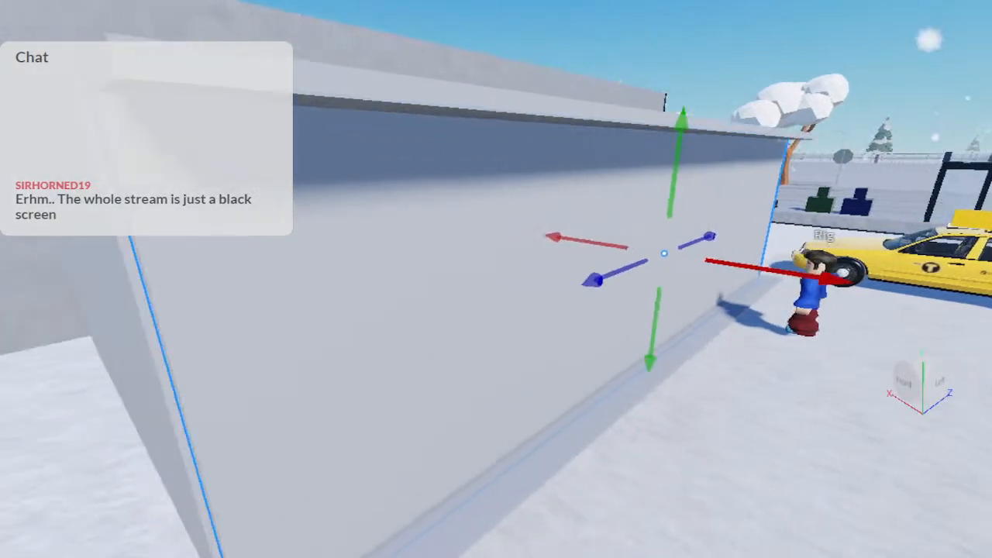
Thicken the street-side wall copy so that it passes through the original wall
{"action": "key", "text": "ctrl+3"}
{"action": "right_click_drag", "start_coordinate": [364, 111], "coordinate": [379, 111]}
{"action": "key", "text": "a"}
{"action": "left_click_drag", "start_coordinate": [607, 203], "coordinate": [514, 193]}
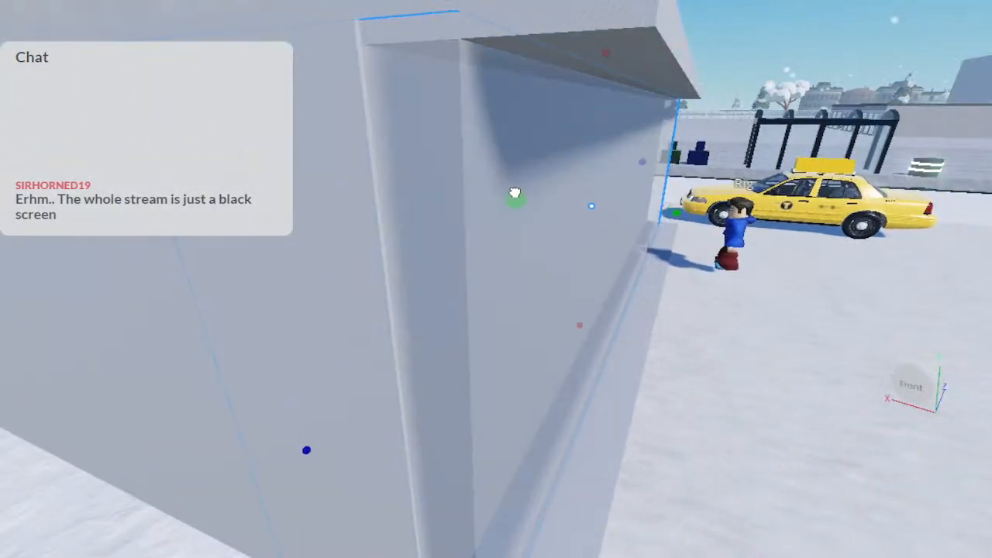
{"action": "key", "text": "d"}
{"action": "right_click_drag", "start_coordinate": [514, 193], "coordinate": [507, 186]}
{"action": "key", "text": "s"}
Lower the wall copy's top and shorten its ends to leave a door-sized block at the end away from the taxi
{"action": "left_click_drag", "start_coordinate": [560, 174], "coordinate": [556, 249]}
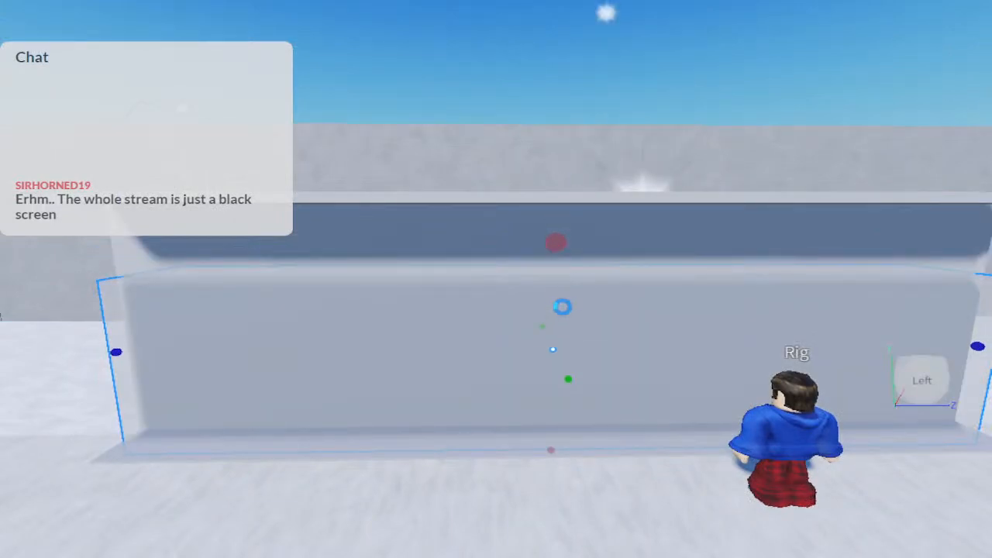
{"action": "key", "text": "a"}
{"action": "left_click_drag", "start_coordinate": [271, 358], "coordinate": [296, 362]}
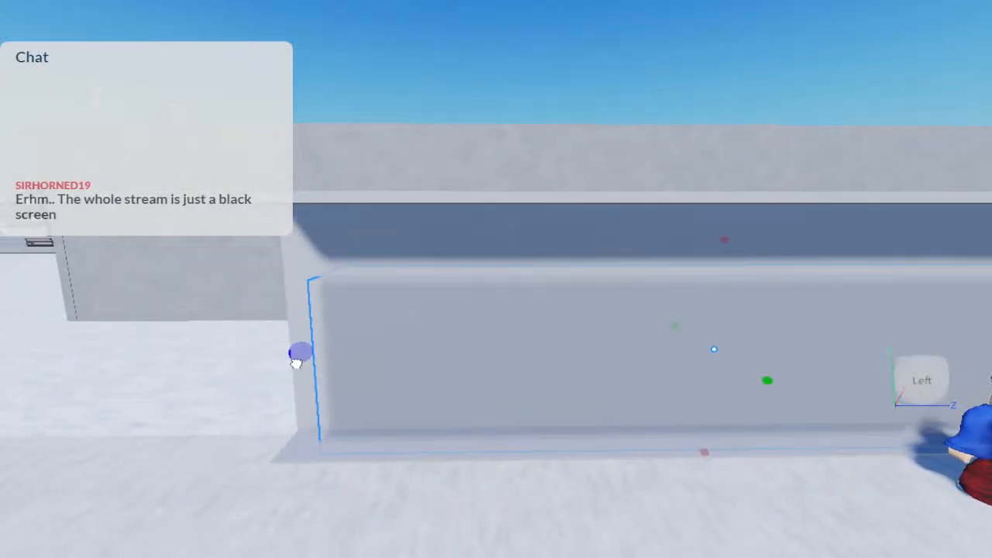
{"action": "key", "text": "d"}
{"action": "right_click_drag", "start_coordinate": [684, 374], "coordinate": [683, 373]}
{"action": "key", "text": "w"}
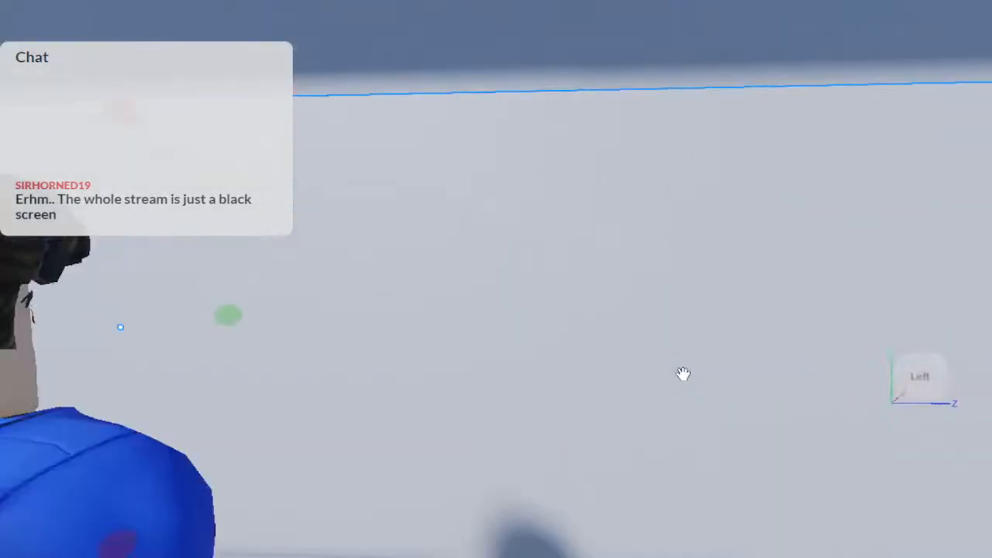
{"action": "key", "text": "s"}
{"action": "left_click_drag", "start_coordinate": [316, 171], "coordinate": [324, 194]}
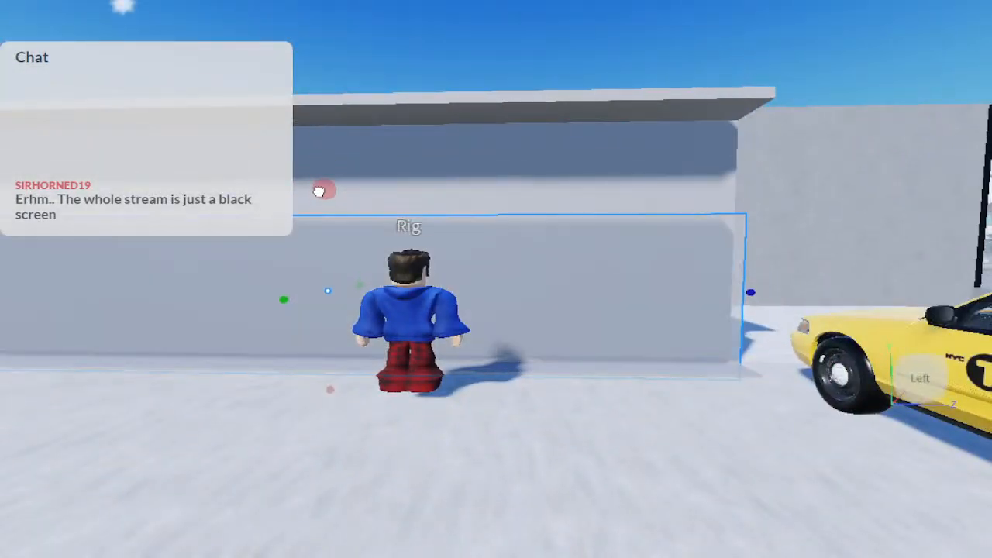
{"action": "left_click_drag", "start_coordinate": [748, 293], "coordinate": [653, 296]}
{"action": "key", "text": "a"}
{"action": "key", "text": "d"}
{"action": "key", "text": "s"}
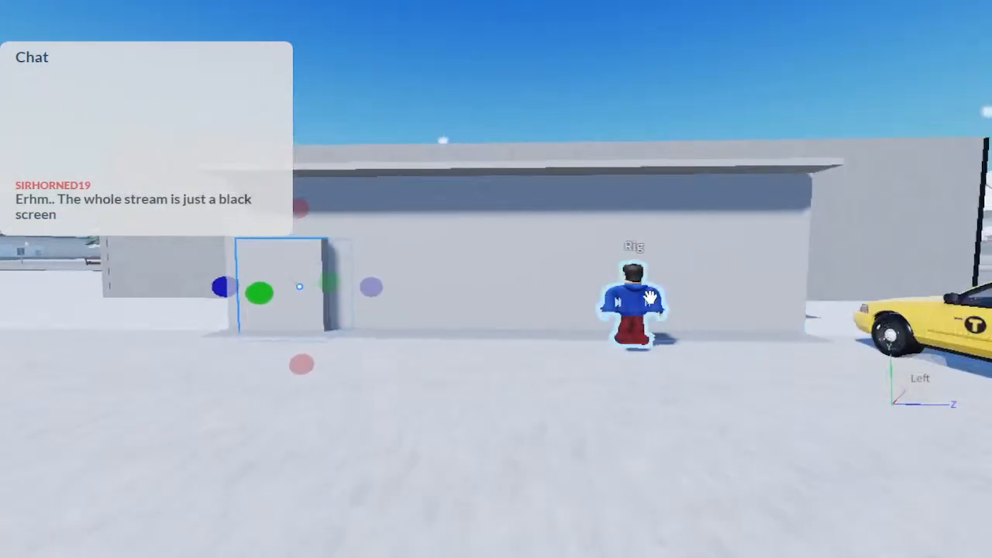
Move the avatar rig along the street-side wall to stand in front of the door block as a size reference
{"action": "key", "text": "w"}
{"action": "left_click", "coordinate": [565, 313]}
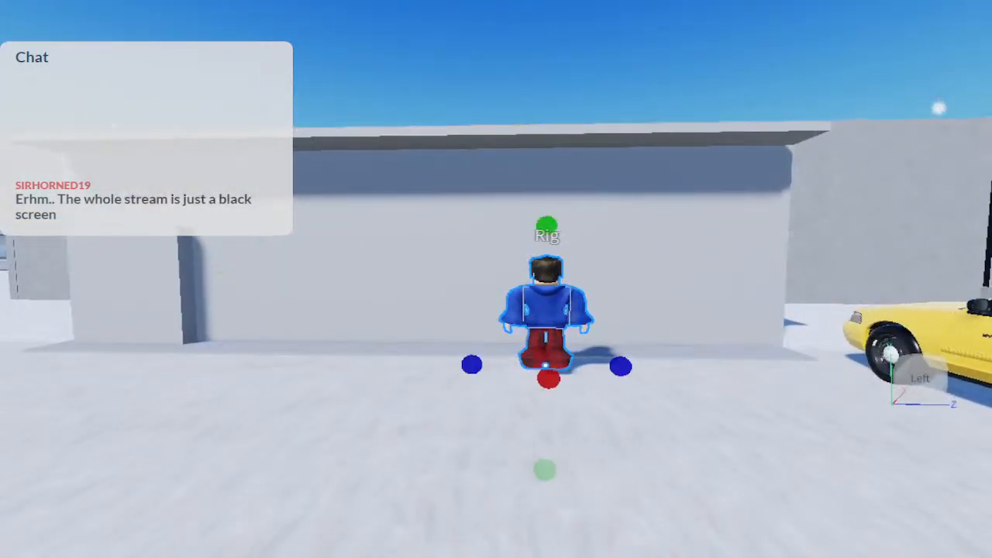
{"action": "key", "text": "ctrl+2"}
{"action": "key", "text": "a"}
{"action": "left_click_drag", "start_coordinate": [442, 361], "coordinate": [366, 366]}
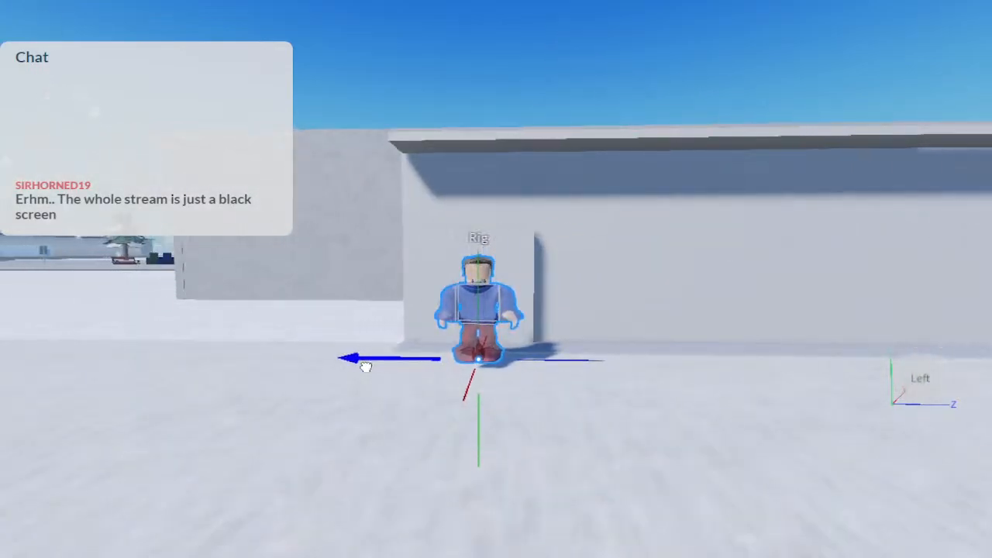
Widen the door block slightly and raise its top to suit the avatar rig
{"action": "key", "text": "w"}
{"action": "mouse_move", "coordinate": [366, 367]}
{"action": "right_mouse_down"}
{"action": "mouse_move", "coordinate": [374, 370]}
{"action": "mouse_move", "coordinate": [367, 367]}
{"action": "right_mouse_up"}
{"action": "key", "text": "a"}
{"action": "key", "text": "d"}
{"action": "scroll", "coordinate": [367, 367], "scroll_direction": "down", "scroll_amount": 1}
{"action": "left_click", "coordinate": [425, 228]}
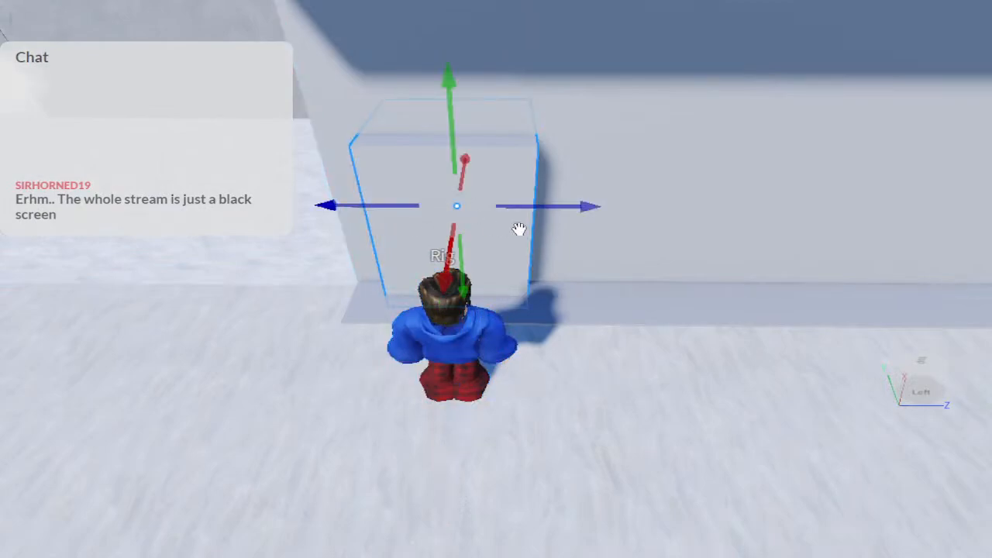
{"action": "key", "text": "ctrl+3"}
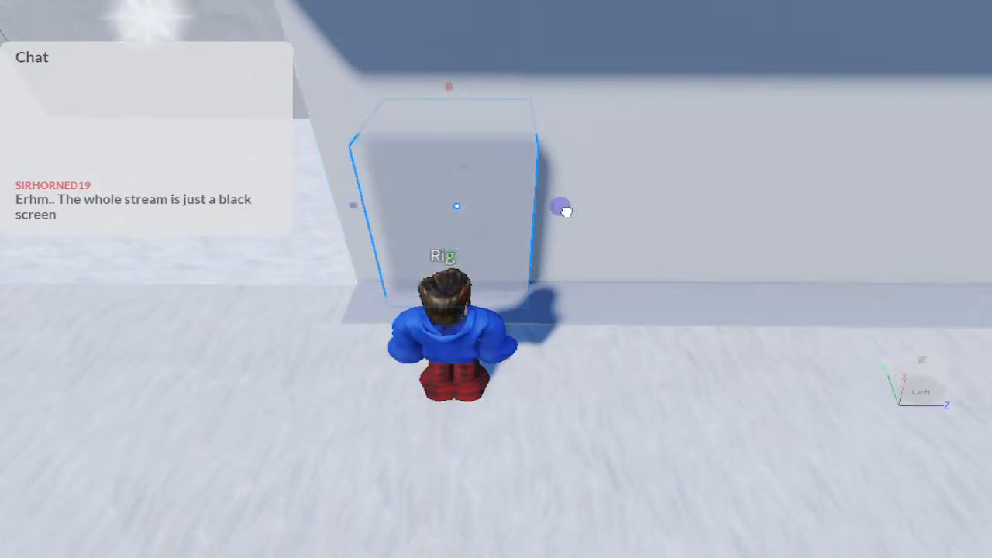
{"action": "left_click_drag", "start_coordinate": [563, 210], "coordinate": [572, 208]}
{"action": "left_click_drag", "start_coordinate": [456, 88], "coordinate": [455, 57]}
Negate the door block so that it can cut an opening in the wall
{"action": "key", "text": "a"}
{"action": "right_click_drag", "start_coordinate": [454, 58], "coordinate": [454, 56]}
{"action": "key", "text": "d"}
{"action": "key", "text": "a"}
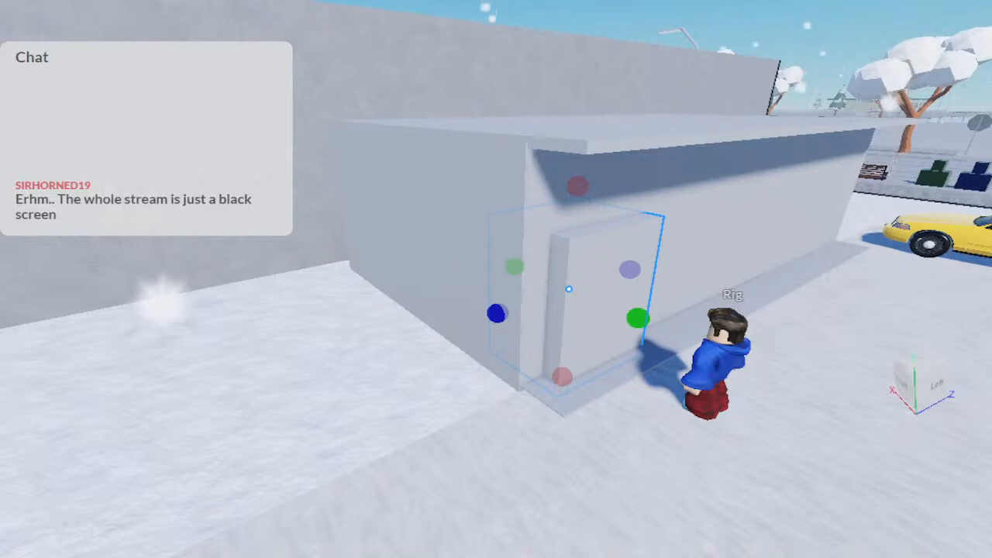
{"action": "key", "text": "ctrl+shift+n"}
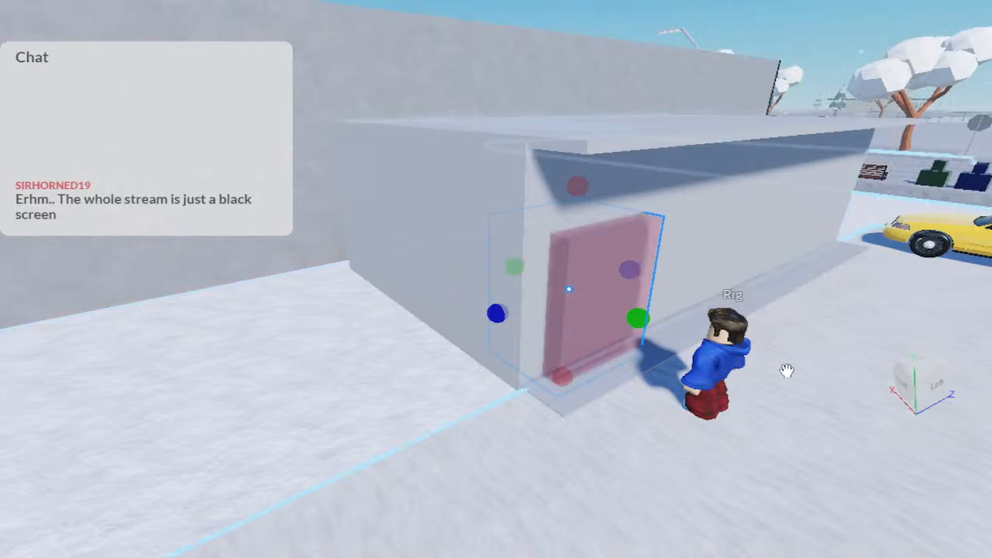
Duplicate the negative door block and move the copy along the street-side wall toward the taxi
{"action": "right_click_drag", "start_coordinate": [803, 396], "coordinate": [808, 398]}
{"action": "key", "text": "w"}
{"action": "key", "text": "s"}
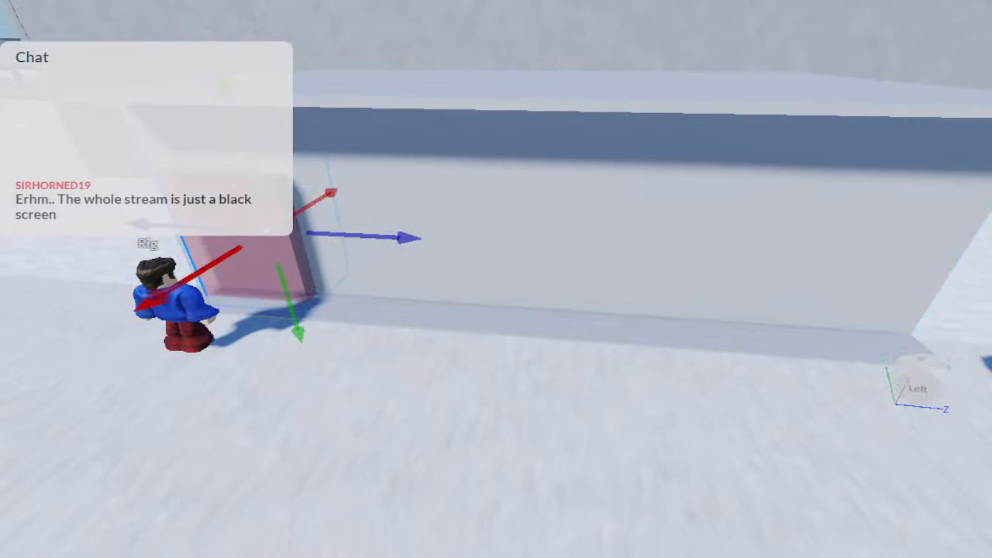
{"action": "left_click_drag", "start_coordinate": [401, 235], "coordinate": [569, 262]}
{"action": "key", "text": "d"}
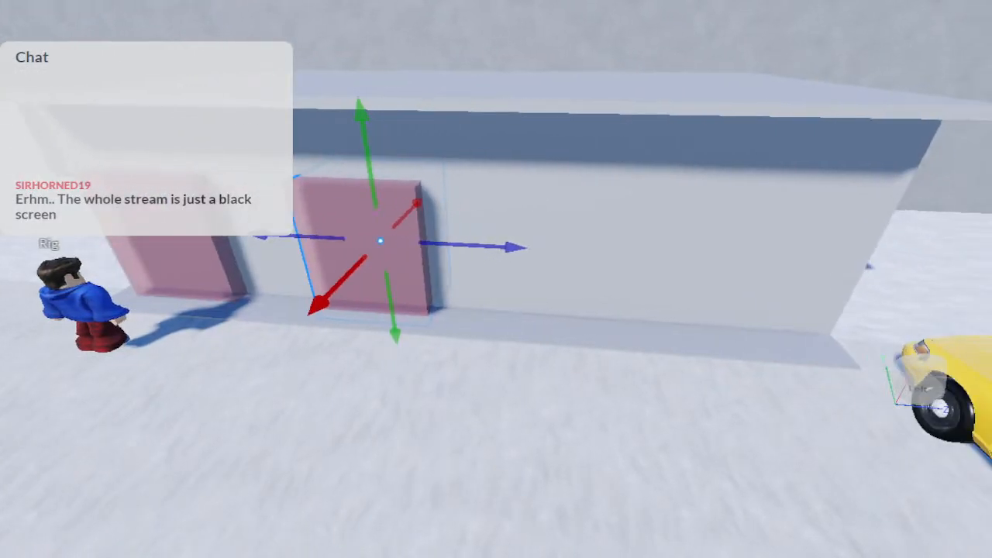
Scale the copied block into a wide window by raising its bottom, stretching it toward the taxi and raising its top
{"action": "left_click_drag", "start_coordinate": [396, 314], "coordinate": [395, 290]}
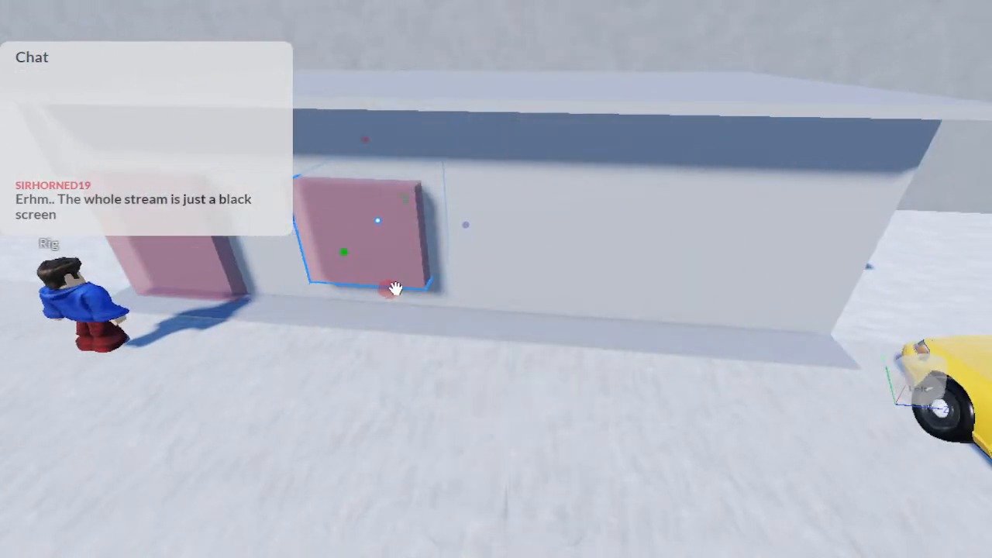
{"action": "left_click_drag", "start_coordinate": [466, 227], "coordinate": [581, 235]}
{"action": "key", "text": "d"}
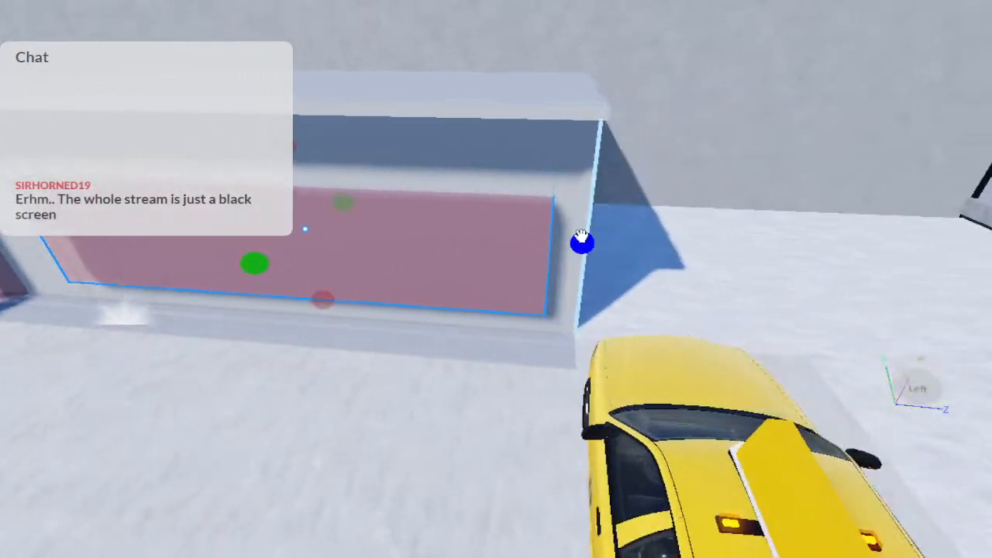
{"action": "key", "text": "w"}
{"action": "right_click_drag", "start_coordinate": [581, 236], "coordinate": [530, 184]}
{"action": "key", "text": "s"}
{"action": "left_click_drag", "start_coordinate": [460, 190], "coordinate": [461, 155]}
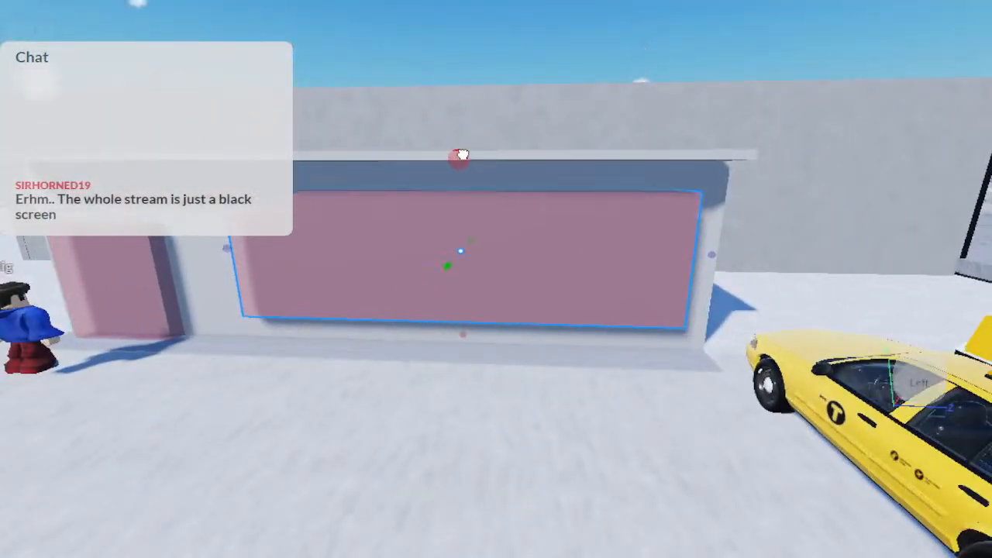
Adjust the negative window block's depth through the street-side wall
{"action": "key", "text": "d"}
{"action": "right_click_drag", "start_coordinate": [462, 149], "coordinate": [456, 151]}
{"action": "key", "text": "s"}
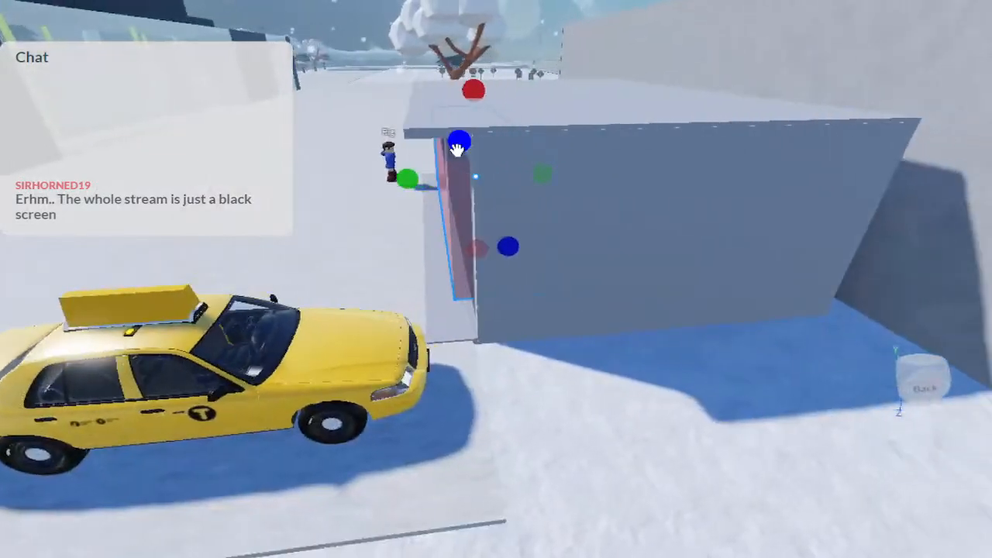
{"action": "key", "text": "w"}
{"action": "left_click_drag", "start_coordinate": [520, 147], "coordinate": [509, 144]}
{"action": "key", "text": "w"}
{"action": "right_click_drag", "start_coordinate": [484, 143], "coordinate": [474, 141]}
{"action": "key", "text": "s"}
{"action": "key", "text": "w"}
{"action": "key", "text": "a"}
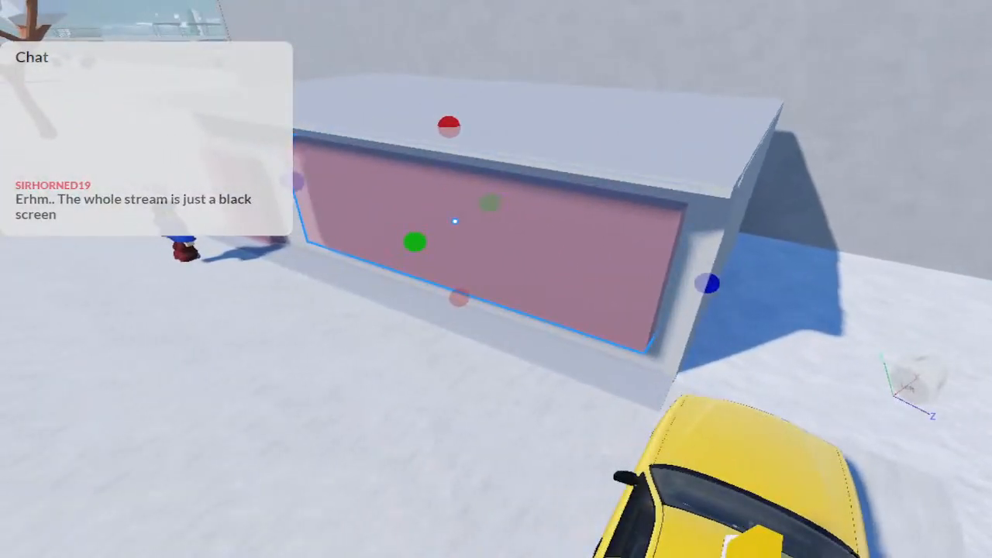
Duplicate the window block, move the copy past the taxi-side corner and rotate it 90 degrees parallel to the end wall
{"action": "key", "text": "ctrl+d"}
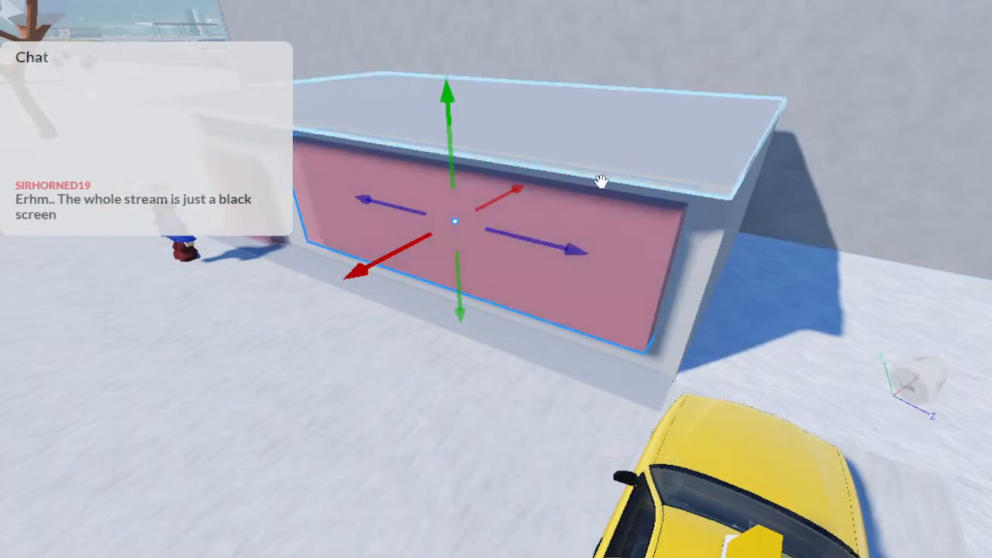
{"action": "left_click_drag", "start_coordinate": [565, 250], "coordinate": [633, 255]}
{"action": "key", "text": "s"}
{"action": "key", "text": "d"}
{"action": "right_click_drag", "start_coordinate": [634, 255], "coordinate": [634, 255]}
{"action": "key", "text": "w"}
{"action": "key", "text": "d"}
{"action": "key", "text": "ctrl+4"}
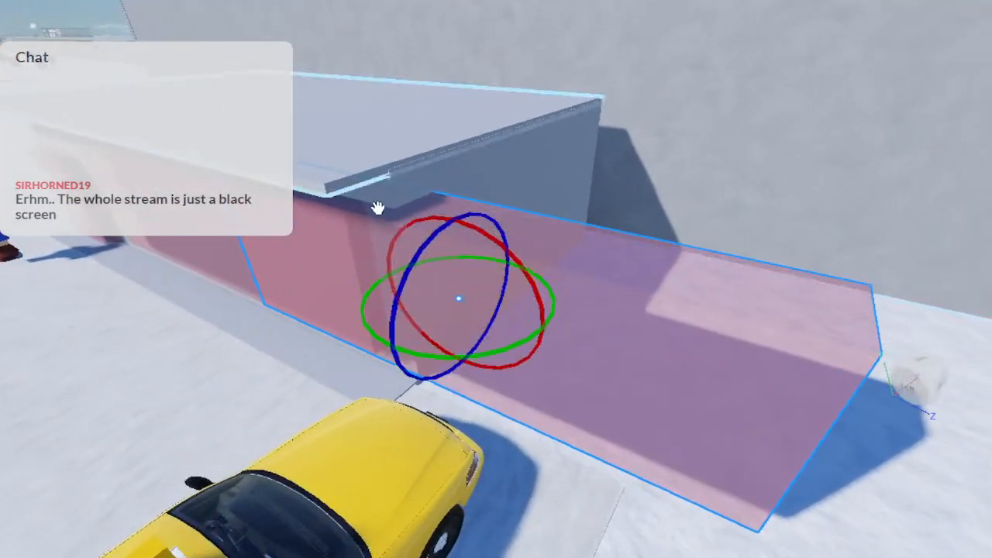
{"action": "left_click_drag", "start_coordinate": [500, 349], "coordinate": [418, 255]}
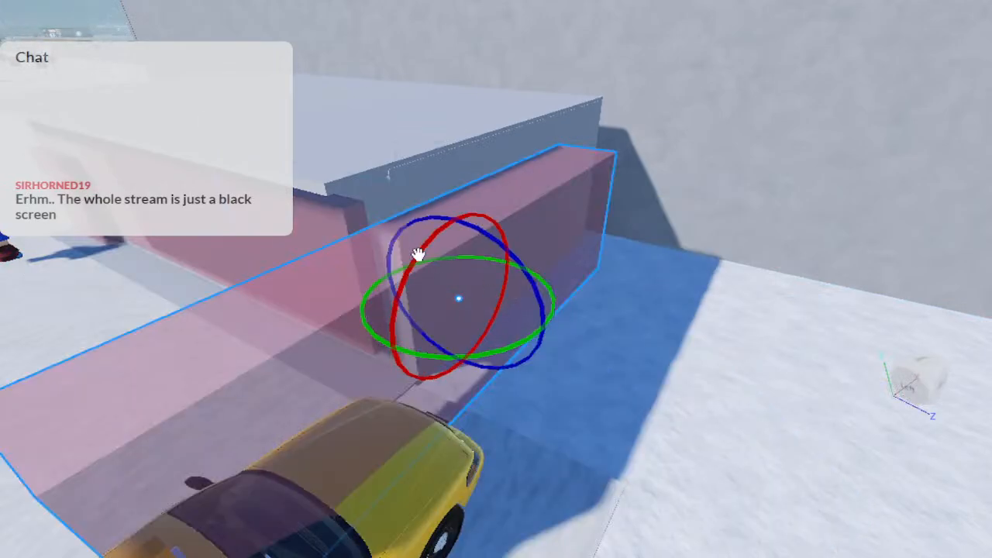
Move the rotated window block so that it intersects the end wall beside the taxi
{"action": "key", "text": "a"}
{"action": "key", "text": "s"}
{"action": "key", "text": "ctrl+2"}
{"action": "left_click_drag", "start_coordinate": [643, 321], "coordinate": [583, 306]}
{"action": "key", "text": "d"}
{"action": "right_click_drag", "start_coordinate": [583, 305], "coordinate": [335, 119]}
{"action": "key", "text": "s"}
{"action": "key", "text": "a"}
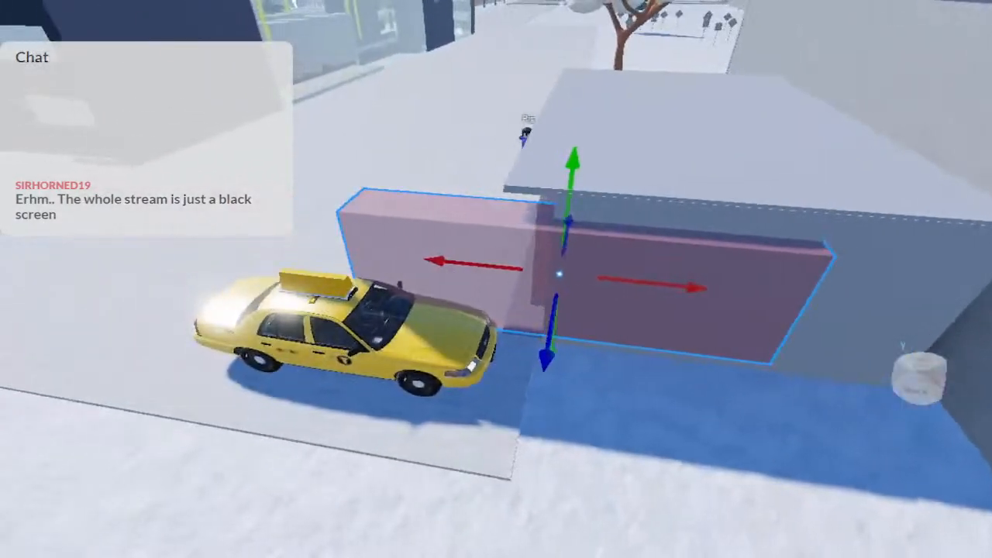
Scale the rotated window block at both ends so that it fits within the taxi-side end wall
{"action": "key", "text": "ctrl+3"}
{"action": "key", "text": "d"}
{"action": "left_click_drag", "start_coordinate": [336, 248], "coordinate": [447, 271]}
{"action": "key", "text": "w"}
{"action": "right_click_drag", "start_coordinate": [583, 327], "coordinate": [596, 227]}
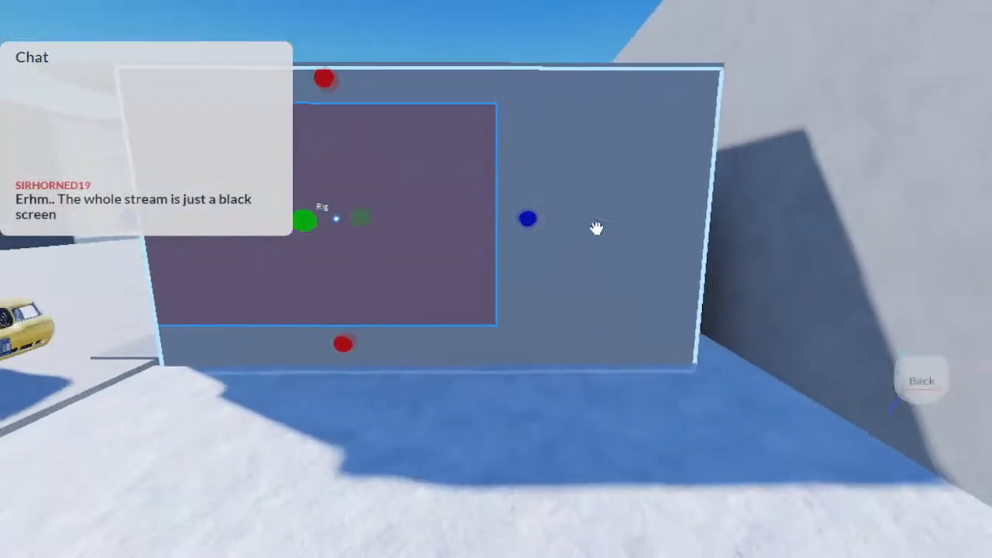
{"action": "key", "text": "d"}
{"action": "key", "text": "d"}
{"action": "left_click_drag", "start_coordinate": [452, 212], "coordinate": [560, 225]}
{"action": "key", "text": "a"}
{"action": "left_click_drag", "start_coordinate": [399, 221], "coordinate": [416, 223]}
Union the street-side wall with its negative door and window blocks to cut both openings
{"action": "key", "text": "w"}
{"action": "right_click_drag", "start_coordinate": [416, 223], "coordinate": [418, 224]}
{"action": "key", "text": "a"}
{"action": "key", "text": "s"}
{"action": "key", "text": "w"}
{"action": "key", "text": "s"}
{"action": "key", "text": "d"}
{"action": "key", "text": "ctrl+1"}
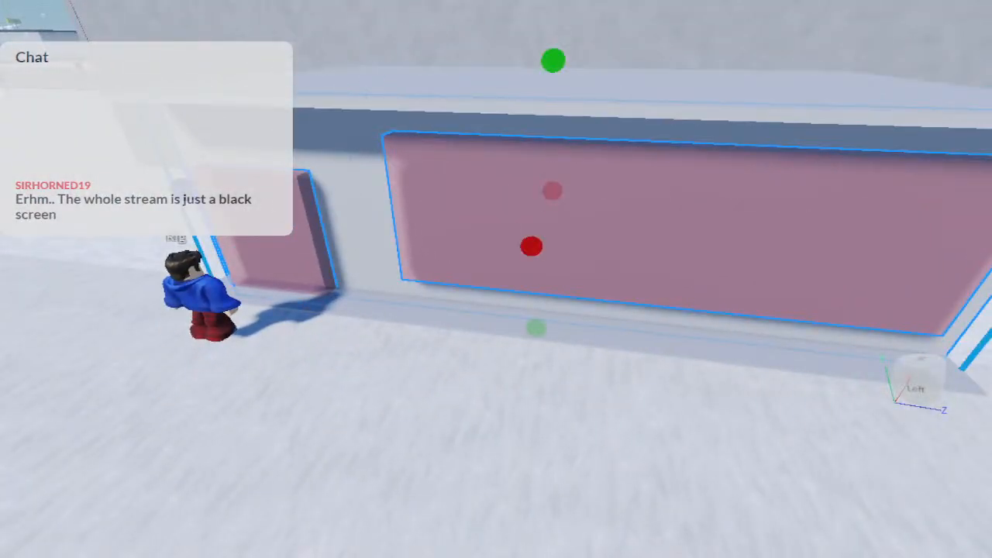
{"action": "key", "text": "ctrl+shift+g"}
Union the taxi-side end wall with its negative window block to cut the side window
{"action": "key", "text": "d"}
{"action": "right_click_drag", "start_coordinate": [614, 104], "coordinate": [651, 155]}
{"action": "key", "text": "s"}
{"action": "key", "text": "s"}
{"action": "left_click", "coordinate": [567, 377]}
{"action": "left_click", "coordinate": [565, 290], "text": "ctrl"}
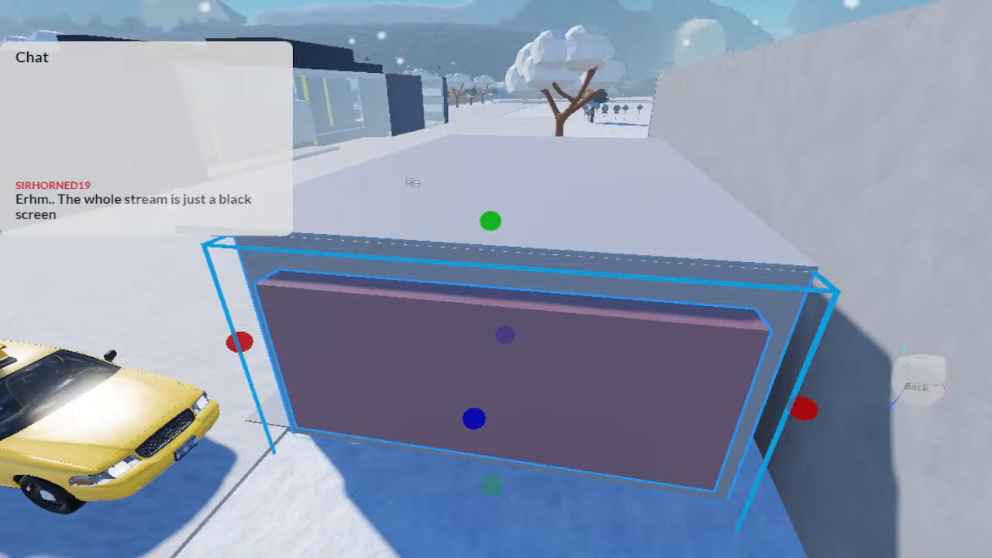
{"action": "key", "text": "ctrl+shift+g"}
Inspect the door and window openings and the interior from the street side
{"action": "key", "text": "a"}
{"action": "right_click_drag", "start_coordinate": [458, 142], "coordinate": [452, 148]}
{"action": "key", "text": "s"}
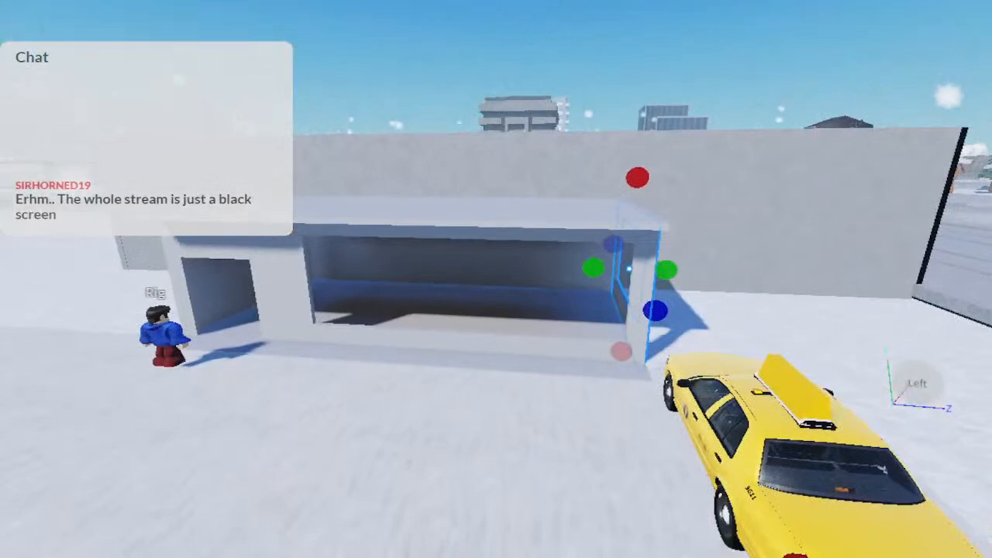
{"action": "right_click_drag", "start_coordinate": [390, 230], "coordinate": [399, 230]}
{"action": "key", "text": "w"}
{"action": "key", "text": "w"}
{"action": "key", "text": "a"}
{"action": "key", "text": "w"}
{"action": "key", "text": "w"}
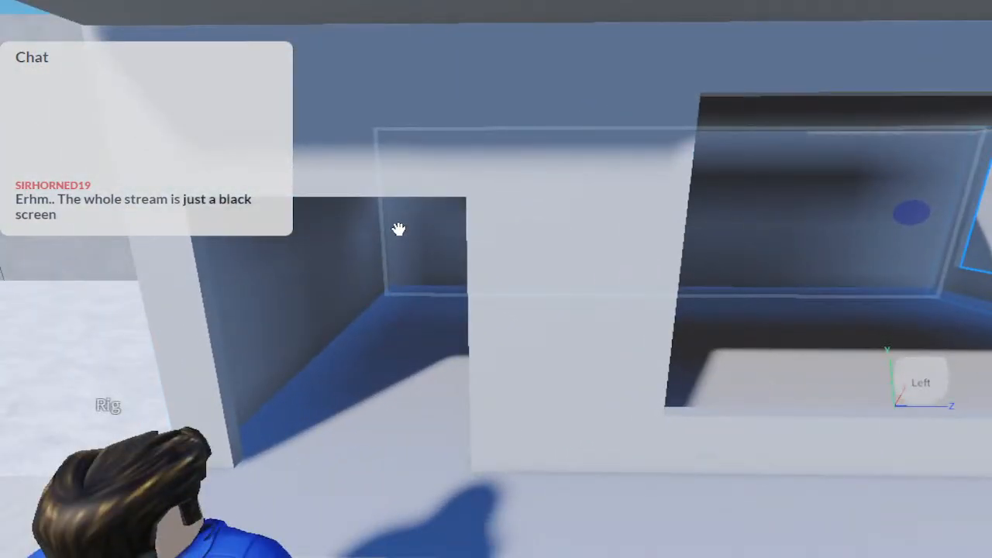
Place a copy of the door-side end wall inside the doorway of the street-side wall
{"action": "scroll", "coordinate": [308, 248], "scroll_direction": "down", "scroll_amount": 3}
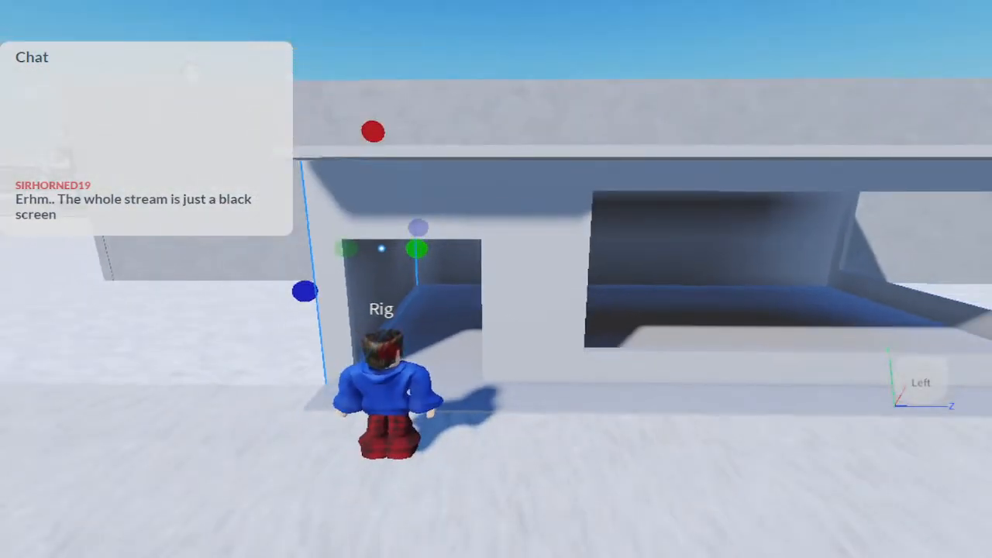
{"action": "key", "text": "ctrl+2"}
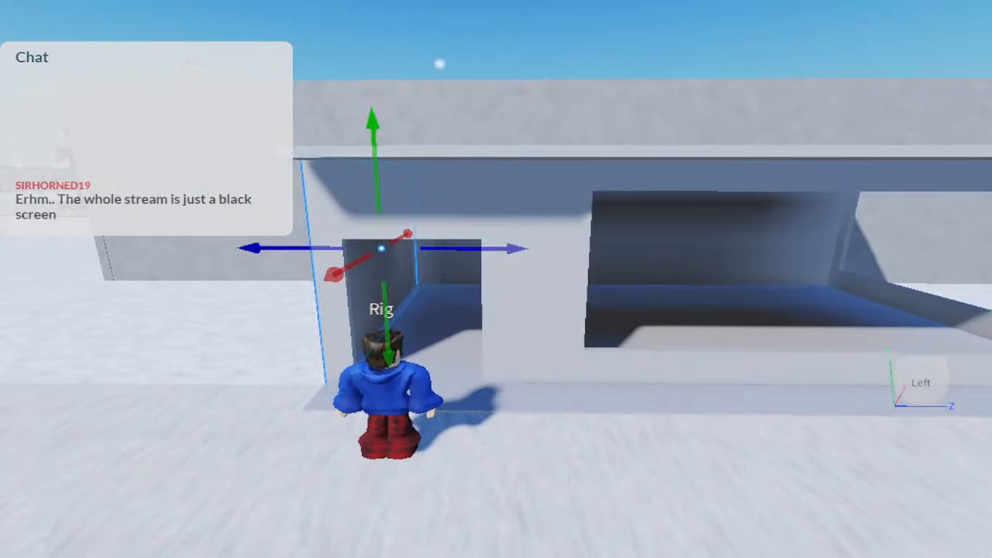
{"action": "left_click_drag", "start_coordinate": [523, 249], "coordinate": [548, 255]}
{"action": "key", "text": "d"}
{"action": "right_click_drag", "start_coordinate": [547, 255], "coordinate": [553, 255]}
{"action": "key", "text": "w"}
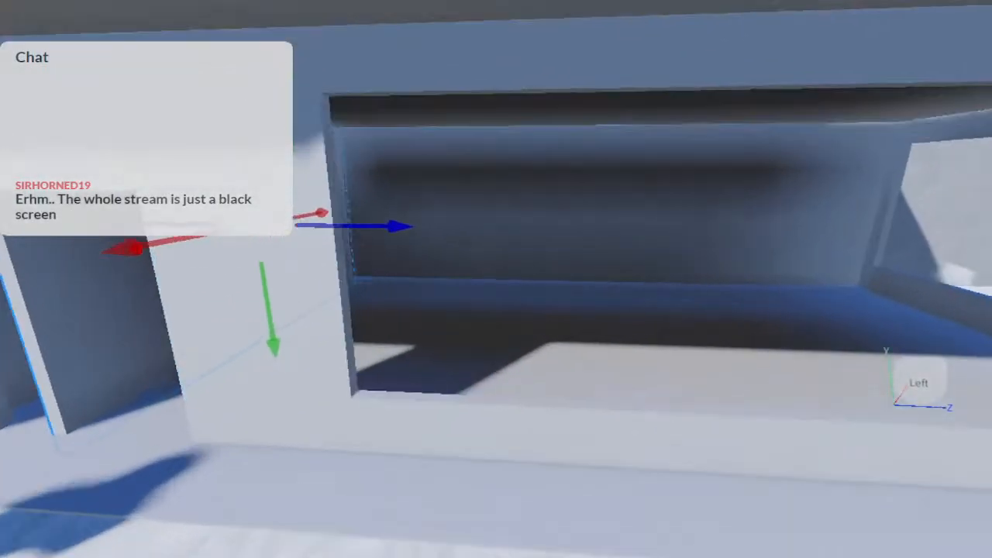
Shorten the wall copy from its rear end so that only a short piece remains at the doorway
{"action": "key", "text": "ctrl+3"}
{"action": "right_click_drag", "start_coordinate": [288, 94], "coordinate": [313, 91]}
{"action": "key", "text": "d"}
{"action": "key", "text": "d"}
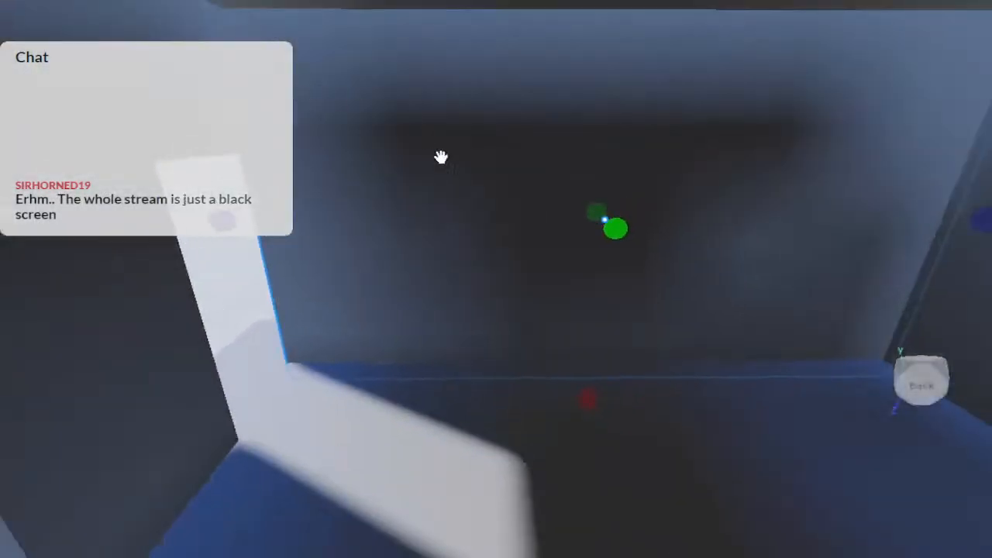
{"action": "key", "text": "d"}
{"action": "left_click_drag", "start_coordinate": [787, 227], "coordinate": [500, 224]}
Extend the piece's street-side end slightly outward and lower its top to just above the door opening
{"action": "key", "text": "a"}
{"action": "right_click_drag", "start_coordinate": [499, 224], "coordinate": [501, 224]}
{"action": "key", "text": "a"}
{"action": "key", "text": "w"}
{"action": "key", "text": "d"}
{"action": "key", "text": "s"}
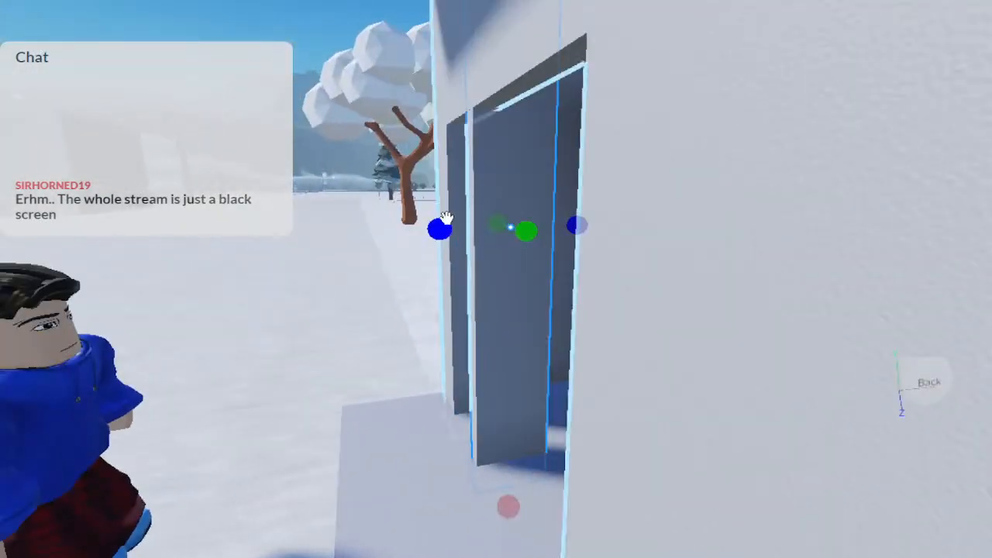
{"action": "right_click_drag", "start_coordinate": [516, 191], "coordinate": [514, 191]}
{"action": "key", "text": "a"}
{"action": "key", "text": "d"}
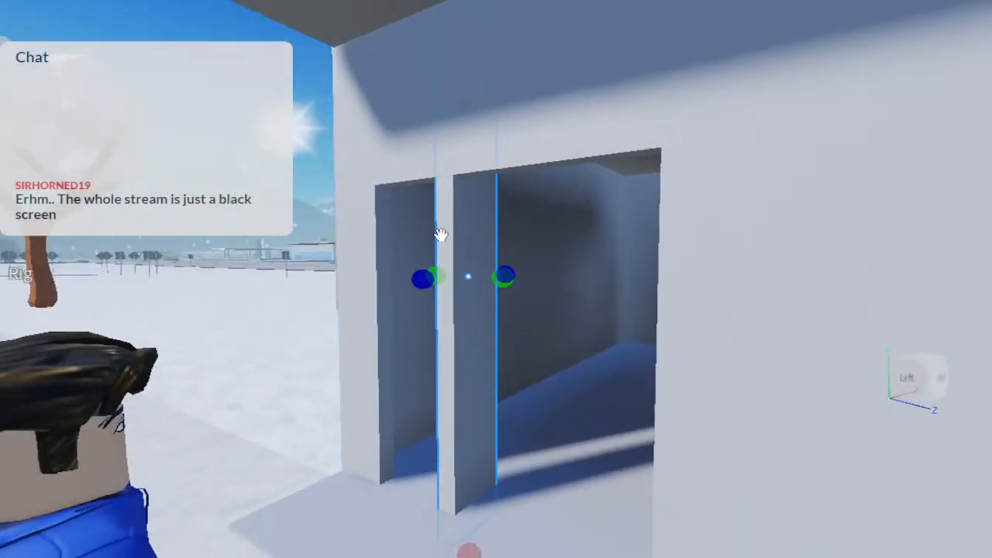
{"action": "left_click_drag", "start_coordinate": [420, 274], "coordinate": [416, 275]}
{"action": "right_click_drag", "start_coordinate": [416, 276], "coordinate": [416, 275]}
{"action": "left_click_drag", "start_coordinate": [440, 95], "coordinate": [438, 119]}
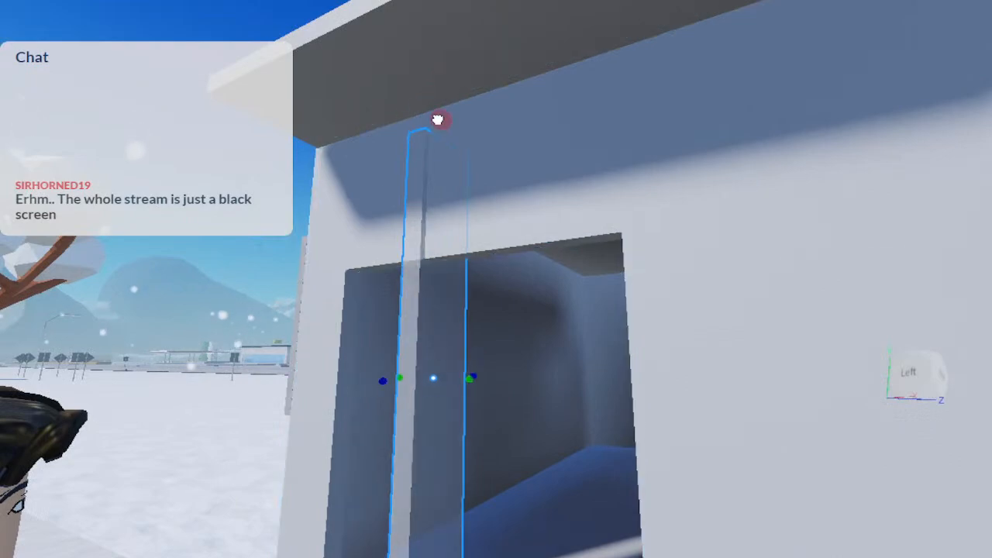
{"action": "left_click_drag", "start_coordinate": [437, 217], "coordinate": [440, 232]}
Trim the interior end of the piece to leave a narrow post in the doorway
{"action": "key", "text": "d"}
{"action": "right_click_drag", "start_coordinate": [441, 232], "coordinate": [433, 251]}
{"action": "key", "text": "w"}
{"action": "key", "text": "d"}
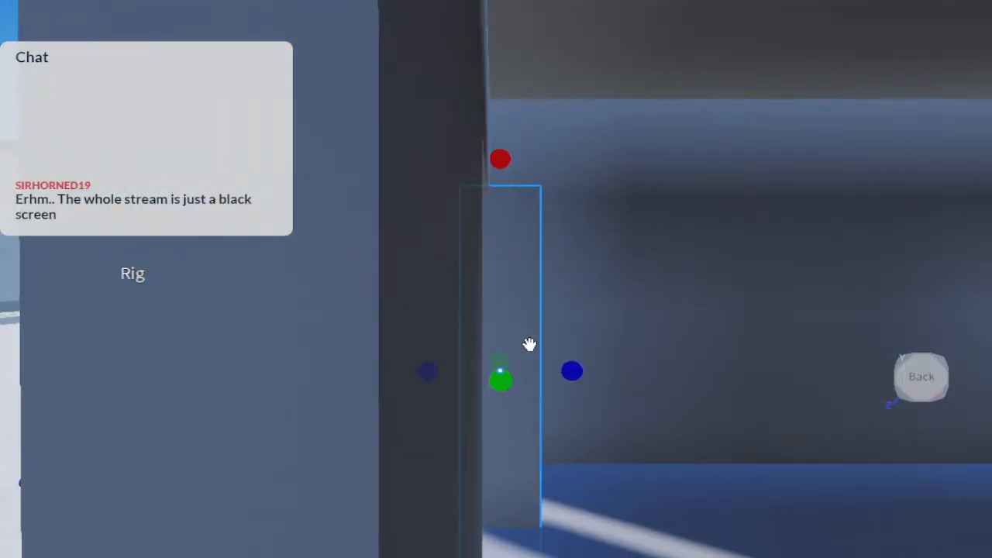
{"action": "key", "text": "a"}
{"action": "right_click_drag", "start_coordinate": [530, 345], "coordinate": [529, 344]}
{"action": "key", "text": "d"}
{"action": "key", "text": "s"}
{"action": "key", "text": "d"}
{"action": "key", "text": "w"}
{"action": "right_click_drag", "start_coordinate": [543, 300], "coordinate": [542, 299]}
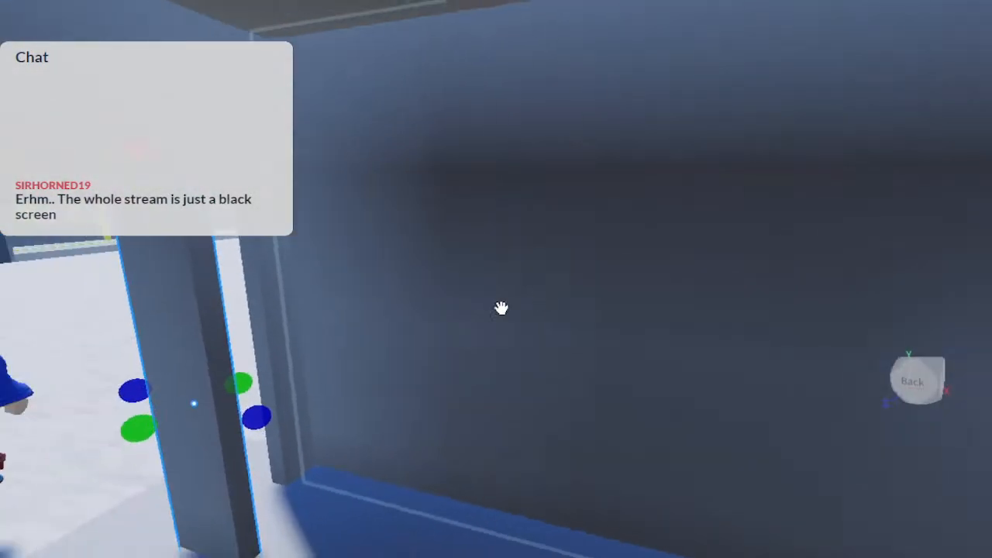
{"action": "left_click_drag", "start_coordinate": [266, 407], "coordinate": [227, 411]}
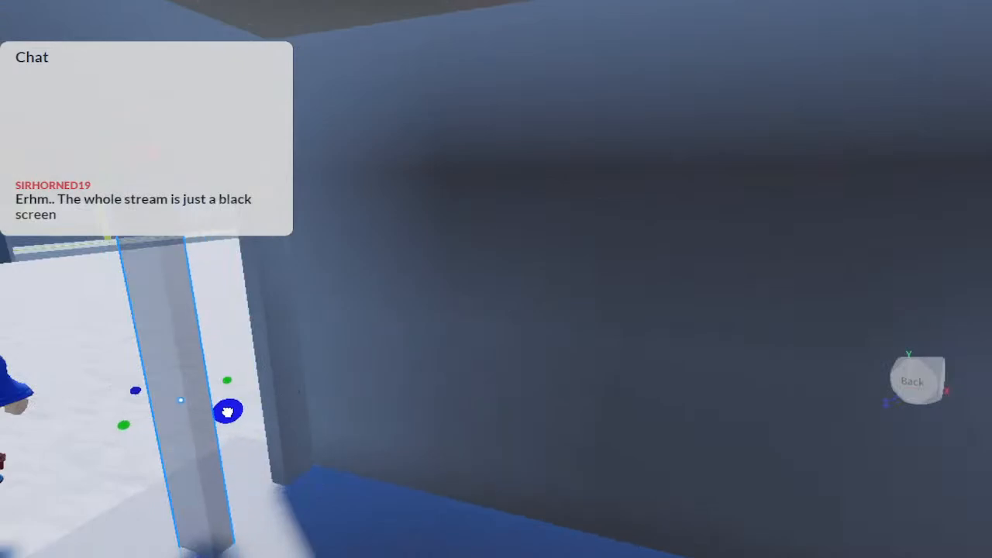
Widen the post in both directions into a door panel that fills the door opening
{"action": "key", "text": "s"}
{"action": "right_click_drag", "start_coordinate": [222, 411], "coordinate": [223, 410]}
{"action": "key", "text": "a"}
{"action": "key", "text": "w"}
{"action": "key", "text": "s"}
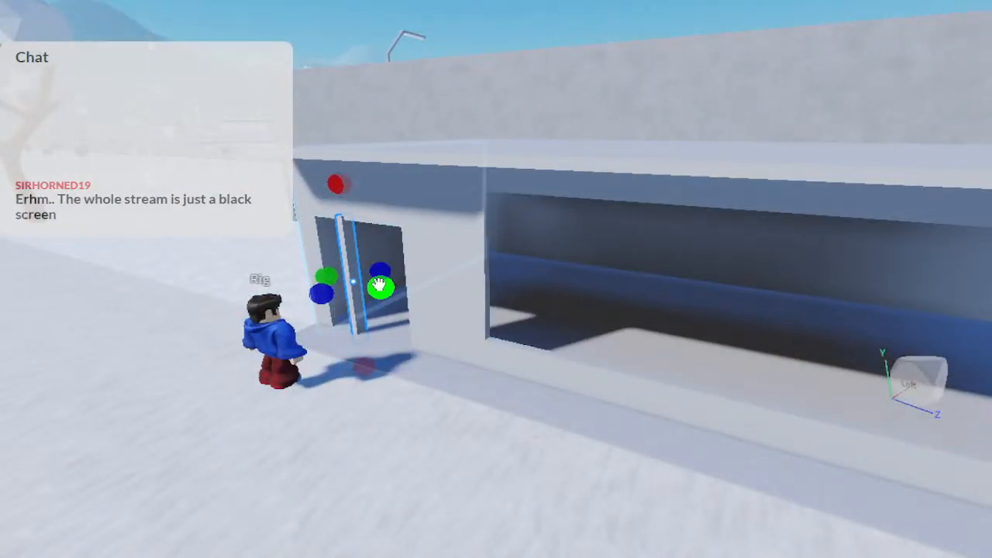
{"action": "scroll", "coordinate": [368, 298], "scroll_direction": "up", "scroll_amount": 3}
{"action": "scroll", "coordinate": [367, 297], "scroll_direction": "down", "scroll_amount": 2}
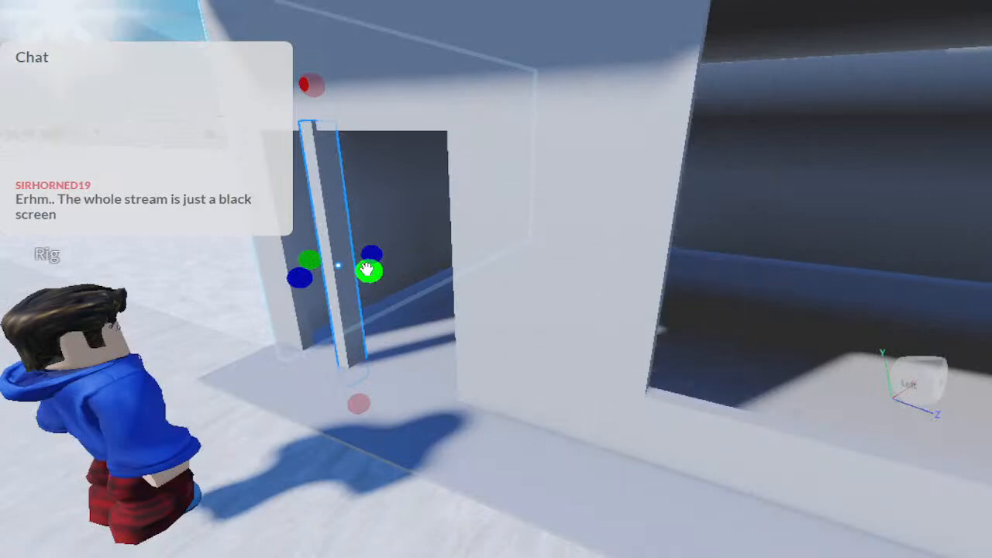
{"action": "left_click_drag", "start_coordinate": [369, 271], "coordinate": [480, 310]}
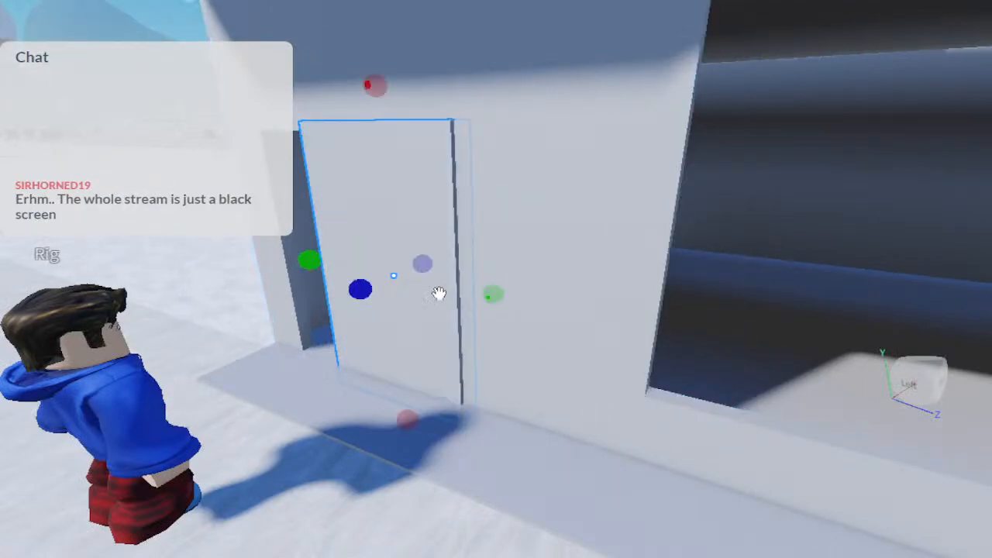
{"action": "left_click_drag", "start_coordinate": [310, 259], "coordinate": [273, 240]}
Shrink a copy of the door panel on all four sides, leaving an even frame margin around it
{"action": "right_click_drag", "start_coordinate": [507, 263], "coordinate": [507, 264]}
{"action": "scroll", "coordinate": [507, 263], "scroll_direction": "down", "scroll_amount": 2}
{"action": "key", "text": "a"}
{"action": "key", "text": "a"}
{"action": "scroll", "coordinate": [507, 264], "scroll_direction": "up", "scroll_amount": 3}
{"action": "scroll", "coordinate": [507, 264], "scroll_direction": "down", "scroll_amount": 2}
{"action": "key", "text": "d"}
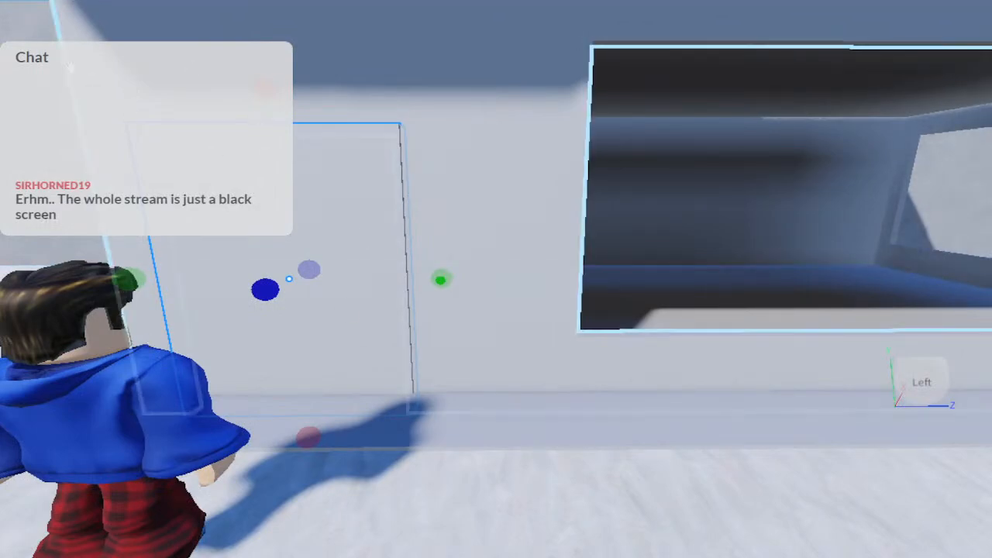
{"action": "key", "text": "ctrl+2"}
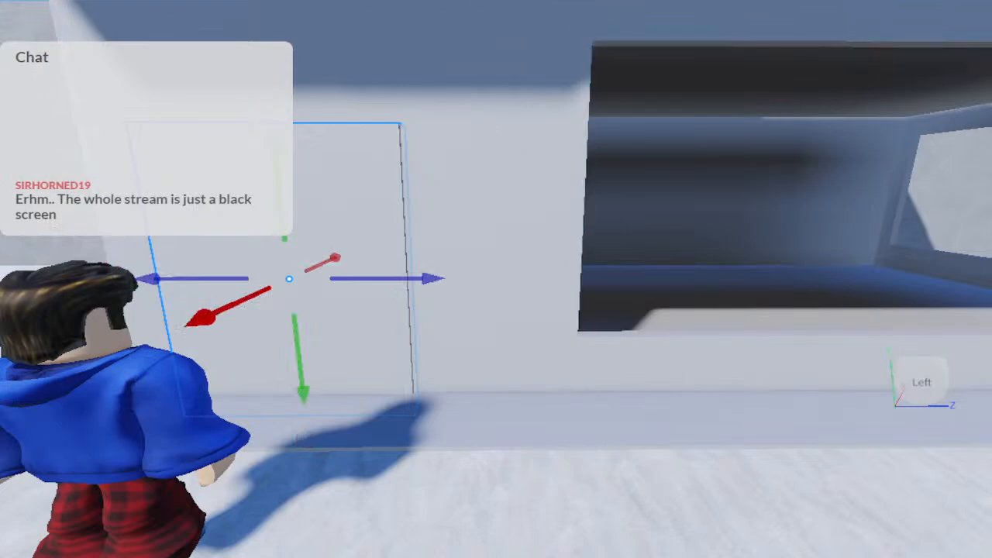
{"action": "key", "text": "ctrl+3"}
{"action": "left_click_drag", "start_coordinate": [314, 443], "coordinate": [308, 294]}
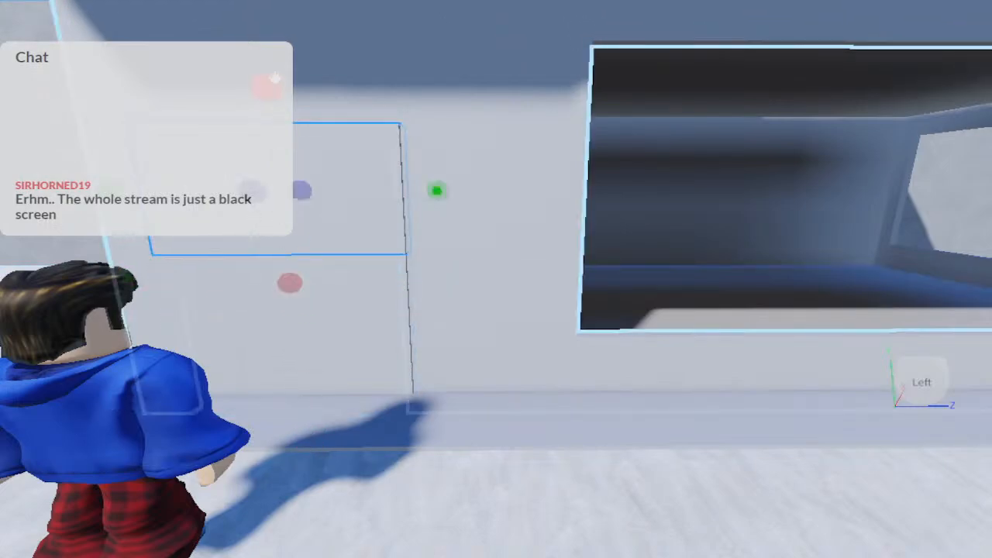
{"action": "left_click_drag", "start_coordinate": [268, 88], "coordinate": [408, 163]}
{"action": "left_click_drag", "start_coordinate": [439, 201], "coordinate": [417, 202]}
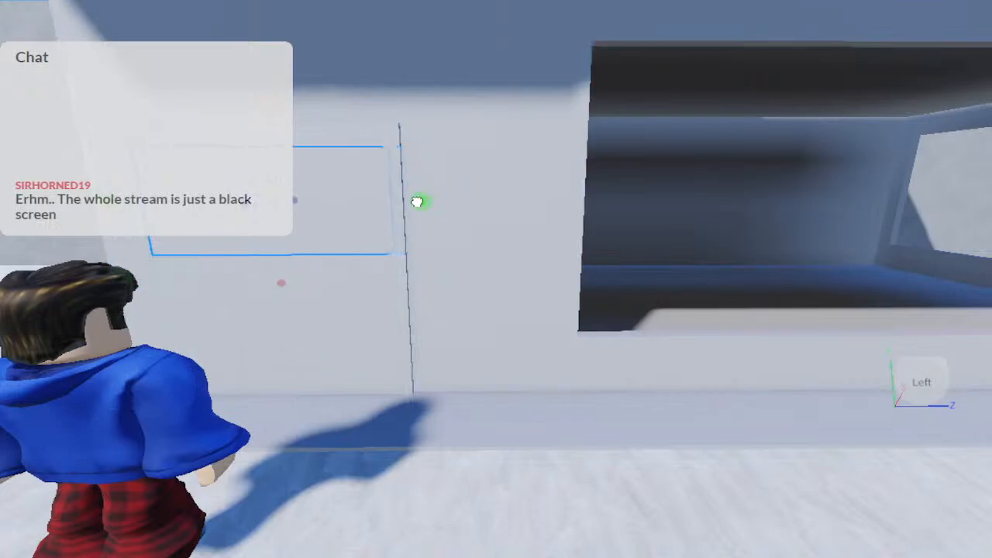
{"action": "left_click_drag", "start_coordinate": [107, 200], "coordinate": [114, 200]}
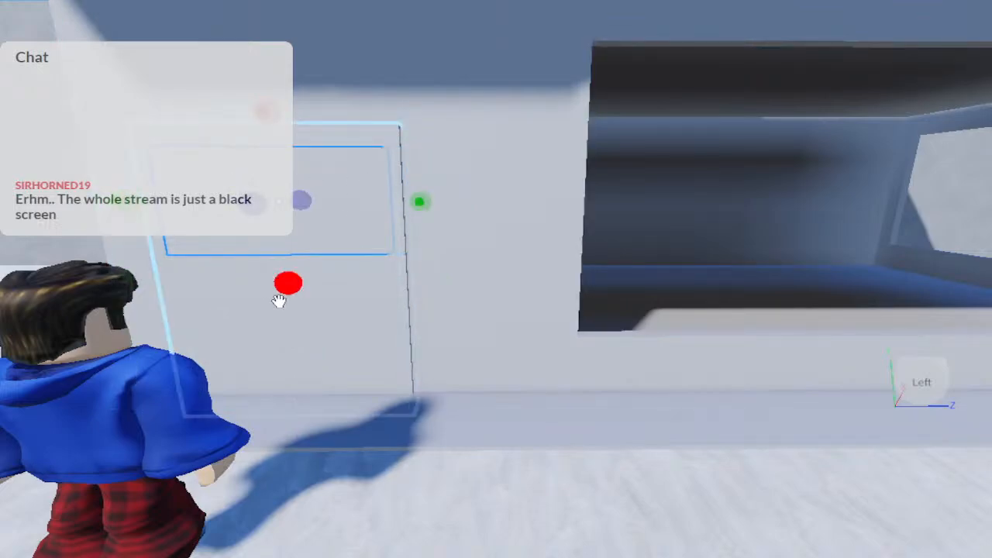
{"action": "left_click_drag", "start_coordinate": [279, 301], "coordinate": [286, 311]}
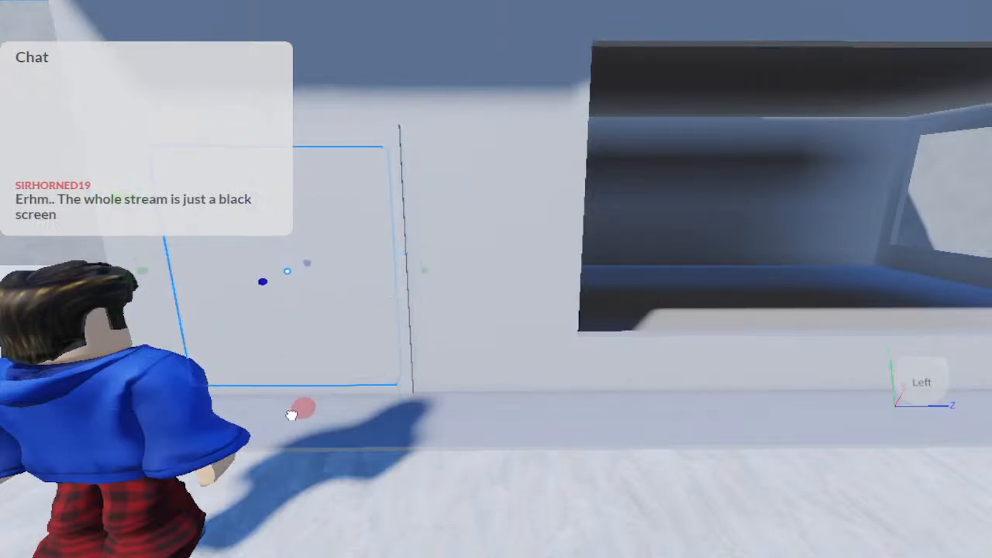
Extend the inset block through both the street face and the interior face of the door panel
{"action": "key", "text": "d"}
{"action": "right_click_drag", "start_coordinate": [383, 344], "coordinate": [386, 342]}
{"action": "key", "text": "w"}
{"action": "key", "text": "s"}
{"action": "key", "text": "a"}
{"action": "key", "text": "d"}
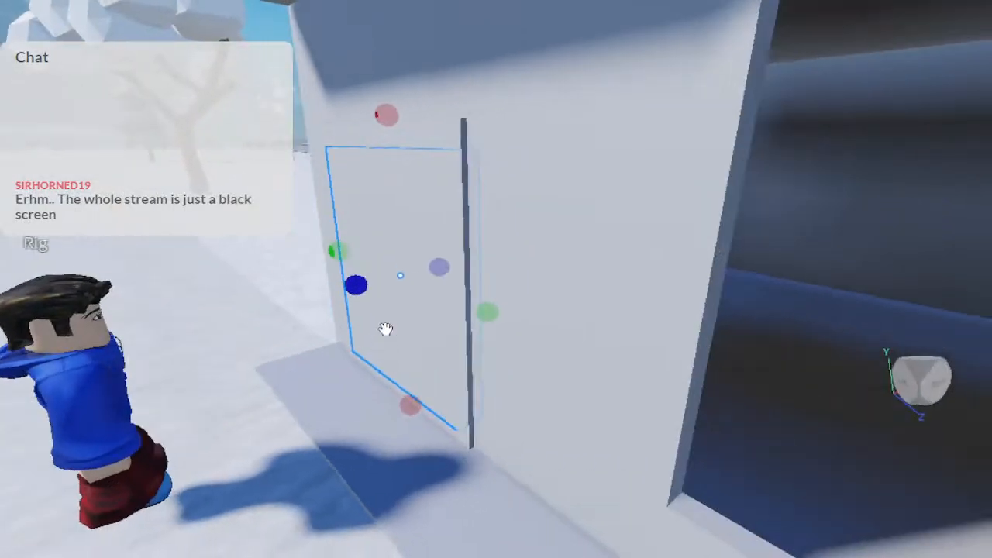
{"action": "left_click_drag", "start_coordinate": [355, 287], "coordinate": [332, 290]}
{"action": "right_click_drag", "start_coordinate": [332, 290], "coordinate": [339, 277]}
{"action": "key", "text": "w"}
{"action": "left_click_drag", "start_coordinate": [313, 264], "coordinate": [338, 264]}
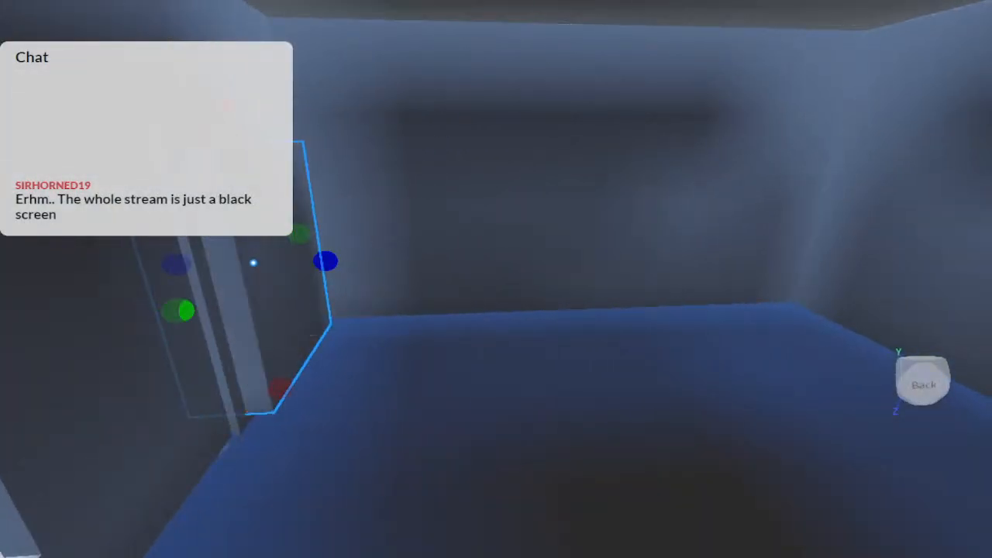
Negate the inset block and union it with the door panel to cut out a door frame
{"action": "key", "text": "ctrl+shift+n"}
{"action": "key", "text": "a"}
{"action": "right_click_drag", "start_coordinate": [535, 54], "coordinate": [534, 54]}
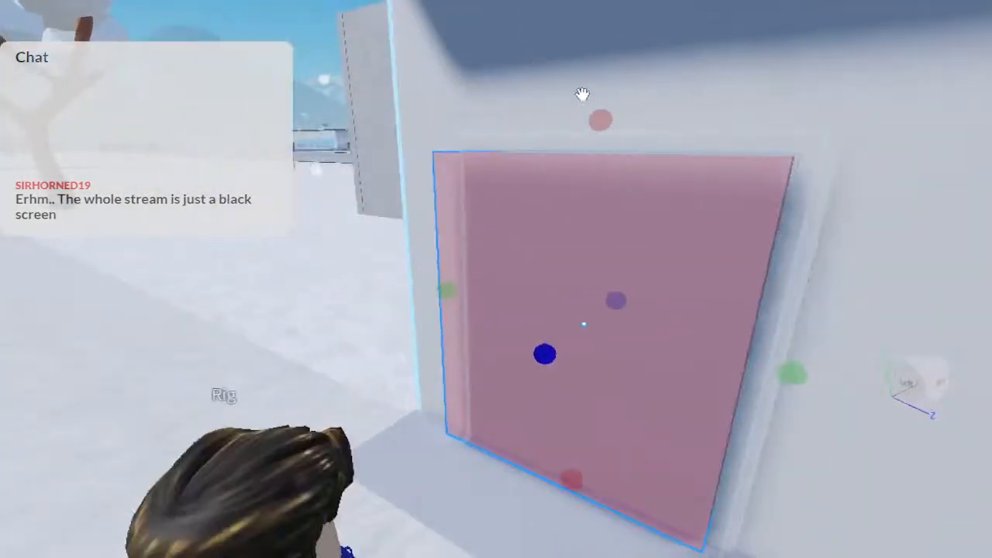
{"action": "left_click", "coordinate": [632, 132]}
{"action": "key", "text": "ctrl+shift+g"}
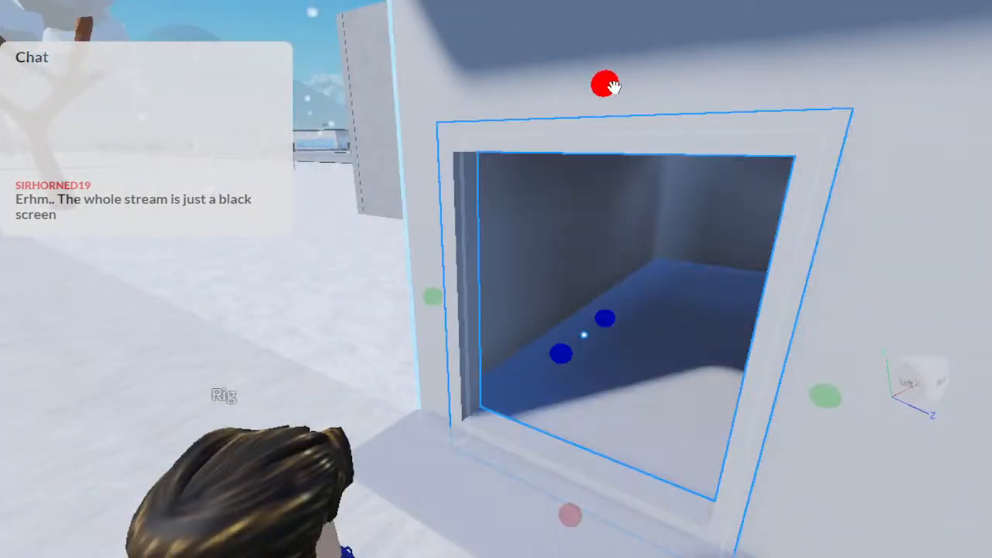
Inspect the cut door frame from inside the building and from the street
{"action": "key", "text": "a"}
{"action": "right_click_drag", "start_coordinate": [702, 106], "coordinate": [703, 106]}
{"action": "right_click_drag", "start_coordinate": [700, 105], "coordinate": [702, 106]}
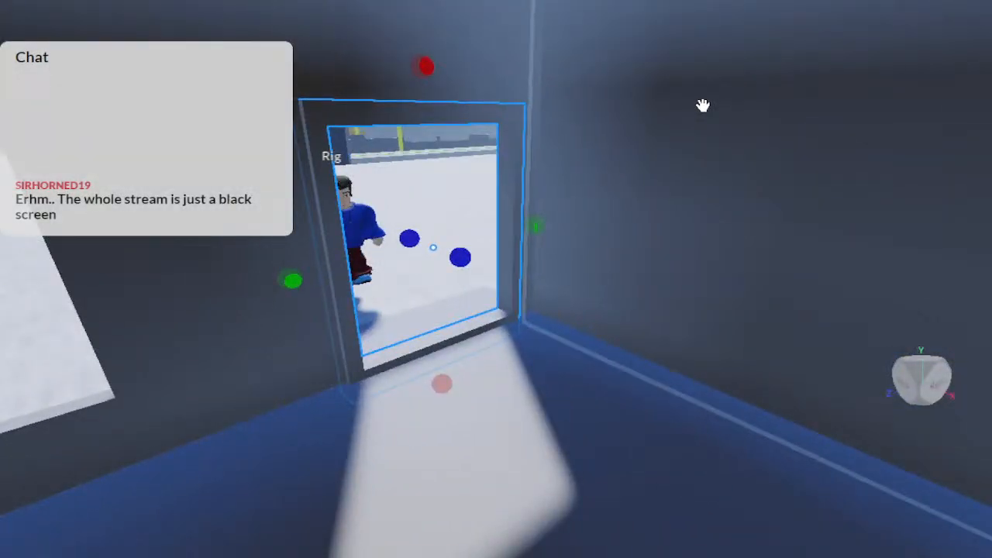
{"action": "right_click_drag", "start_coordinate": [702, 106], "coordinate": [705, 106]}
{"action": "key", "text": "w"}
{"action": "key", "text": "d"}
{"action": "scroll", "coordinate": [702, 105], "scroll_direction": "up", "scroll_amount": 2}
{"action": "scroll", "coordinate": [702, 105], "scroll_direction": "down", "scroll_amount": 3}
Place another copy of the door-side end wall within the opening of the door frame
{"action": "left_click", "coordinate": [346, 209]}
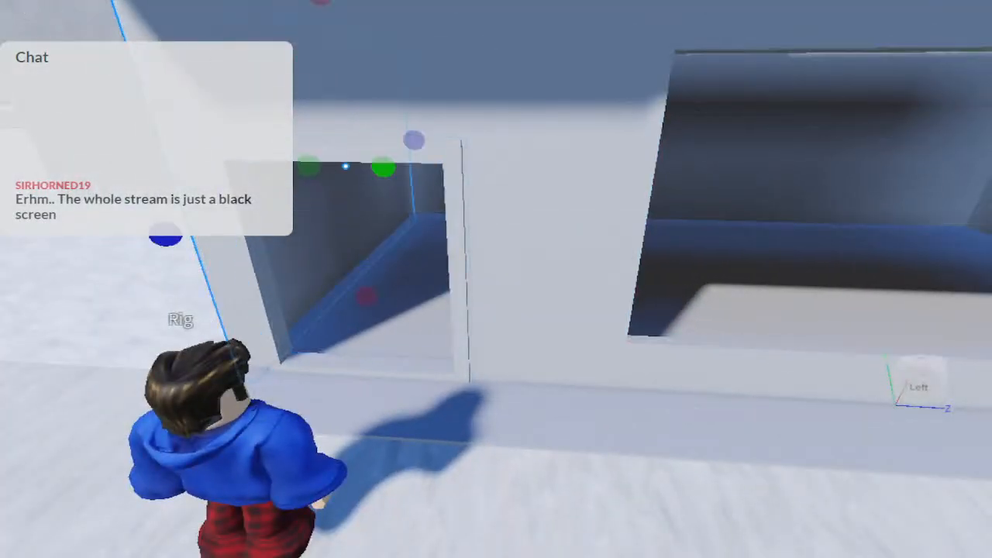
{"action": "key", "text": "ctrl+2"}
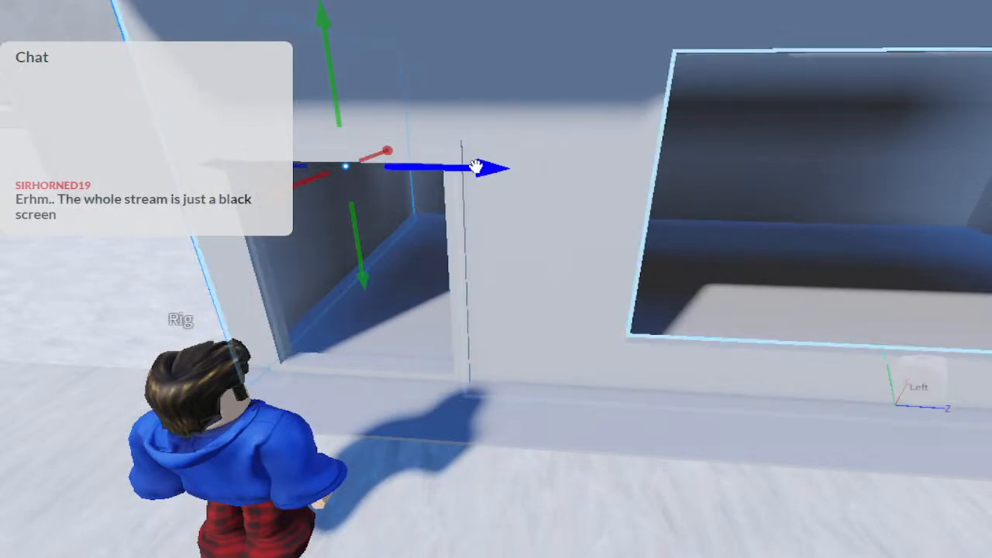
{"action": "left_click_drag", "start_coordinate": [488, 167], "coordinate": [538, 171]}
Lower the top of the new wall copy to the height of the door frame opening
{"action": "key", "text": "ctrl+3"}
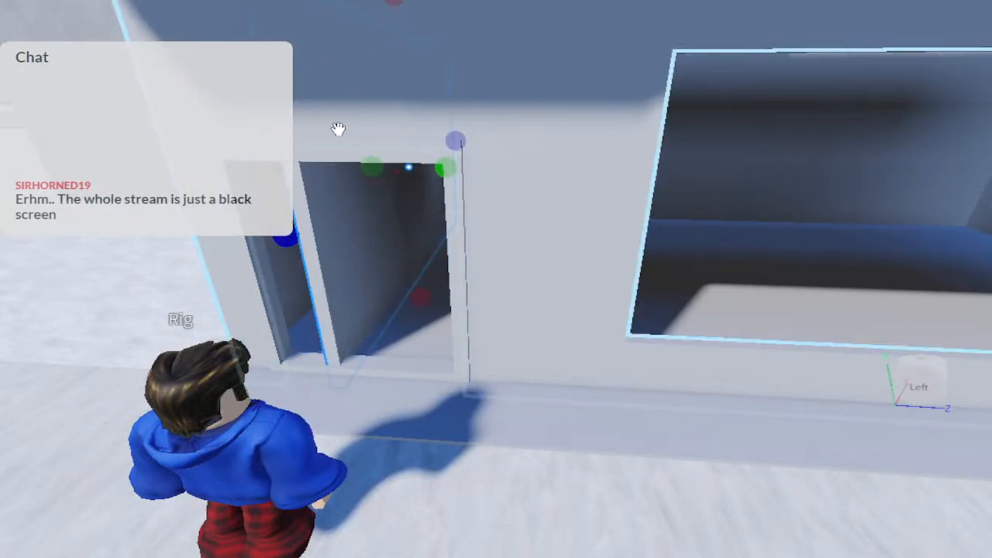
{"action": "right_click_drag", "start_coordinate": [415, 140], "coordinate": [416, 140]}
{"action": "left_click_drag", "start_coordinate": [408, 36], "coordinate": [407, 69]}
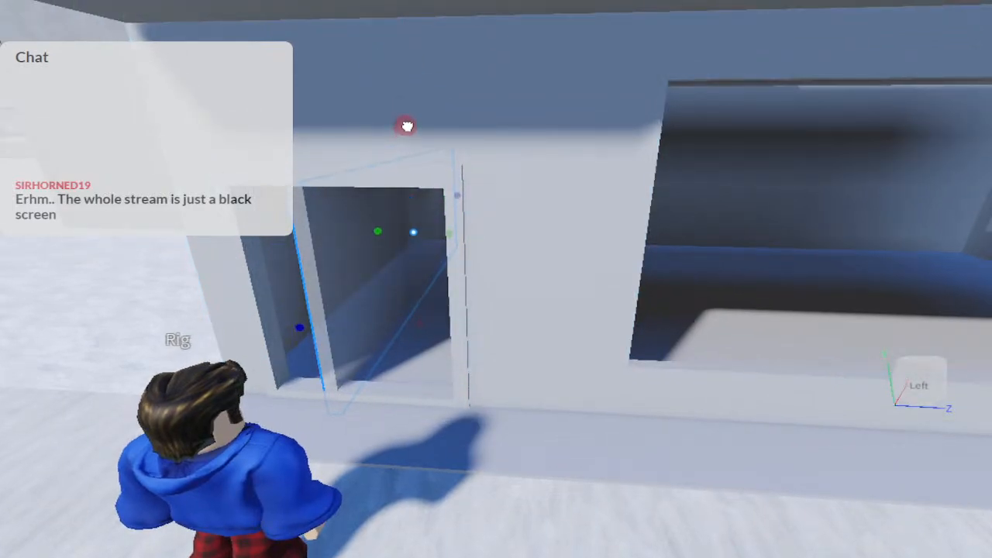
{"action": "left_click_drag", "start_coordinate": [407, 124], "coordinate": [405, 122]}
Shorten the new wall copy from its rear end to a short piece at the door frame
{"action": "right_click_drag", "start_coordinate": [440, 290], "coordinate": [494, 299]}
{"action": "scroll", "coordinate": [440, 290], "scroll_direction": "up", "scroll_amount": 3}
{"action": "scroll", "coordinate": [461, 306], "scroll_direction": "up", "scroll_amount": 3}
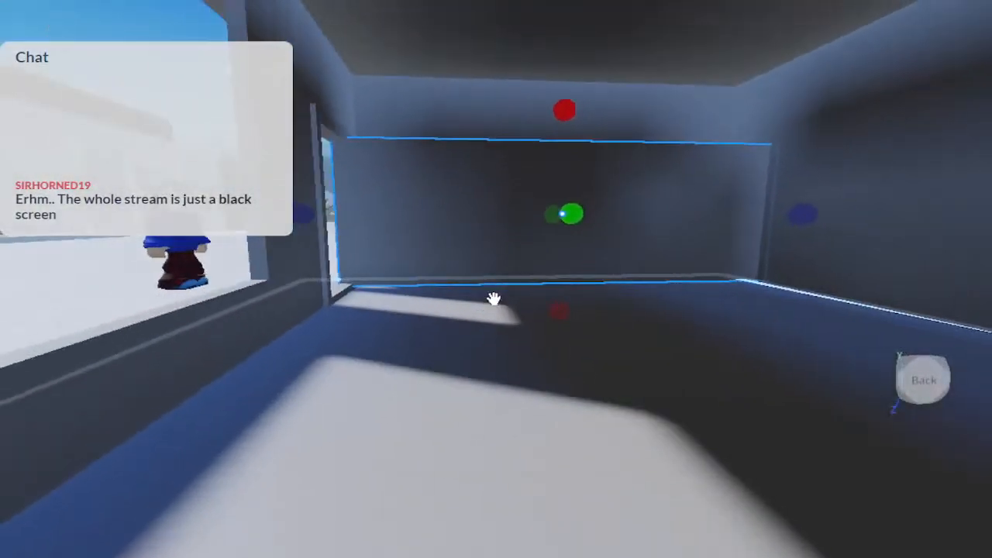
{"action": "scroll", "coordinate": [494, 299], "scroll_direction": "down", "scroll_amount": 1}
{"action": "left_click_drag", "start_coordinate": [721, 233], "coordinate": [545, 231]}
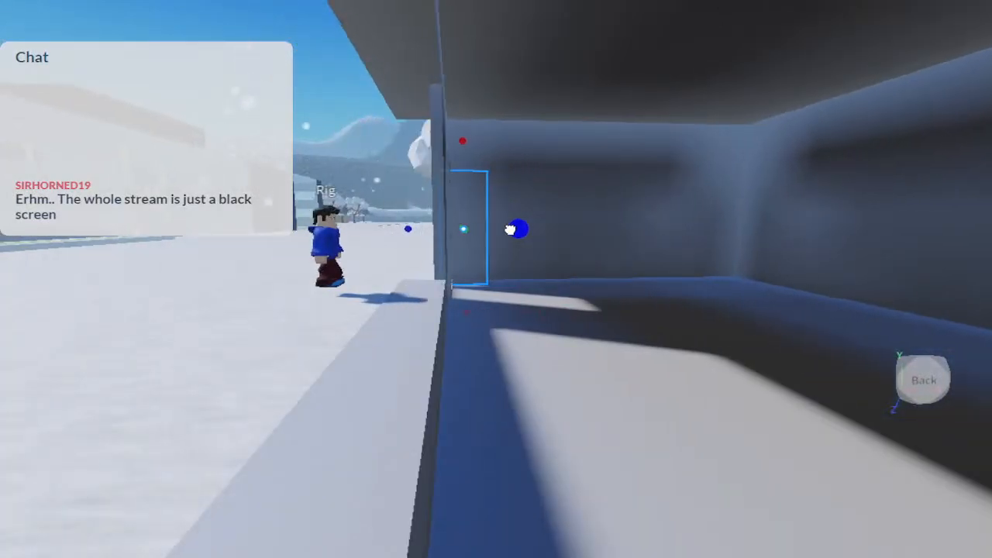
Widen the short piece in both directions so that it spans the door frame opening
{"action": "right_click_drag", "start_coordinate": [510, 229], "coordinate": [508, 230]}
{"action": "scroll", "coordinate": [509, 230], "scroll_direction": "down", "scroll_amount": 3}
{"action": "key", "text": "d"}
{"action": "left_click_drag", "start_coordinate": [411, 201], "coordinate": [496, 191]}
{"action": "right_click_drag", "start_coordinate": [496, 191], "coordinate": [493, 189]}
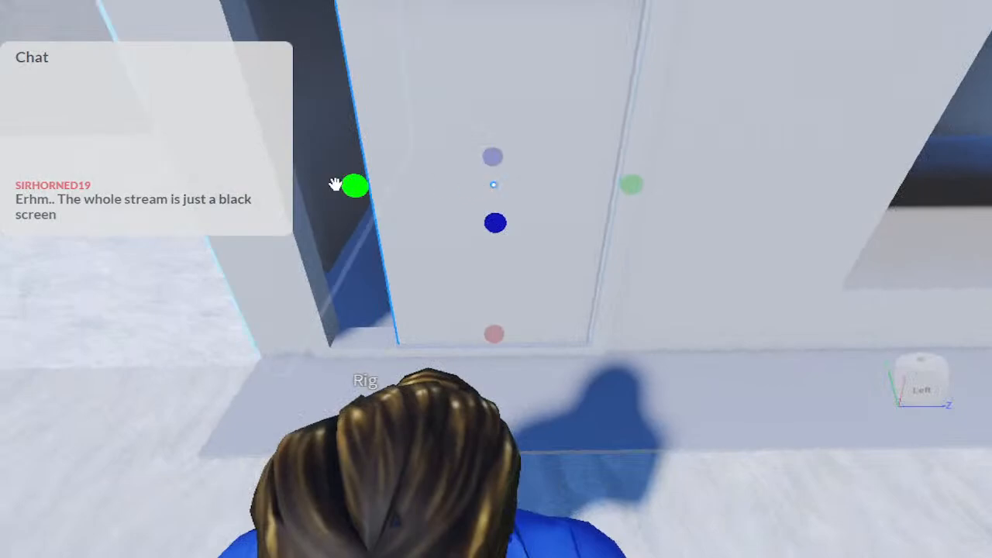
{"action": "left_click_drag", "start_coordinate": [335, 184], "coordinate": [285, 185]}
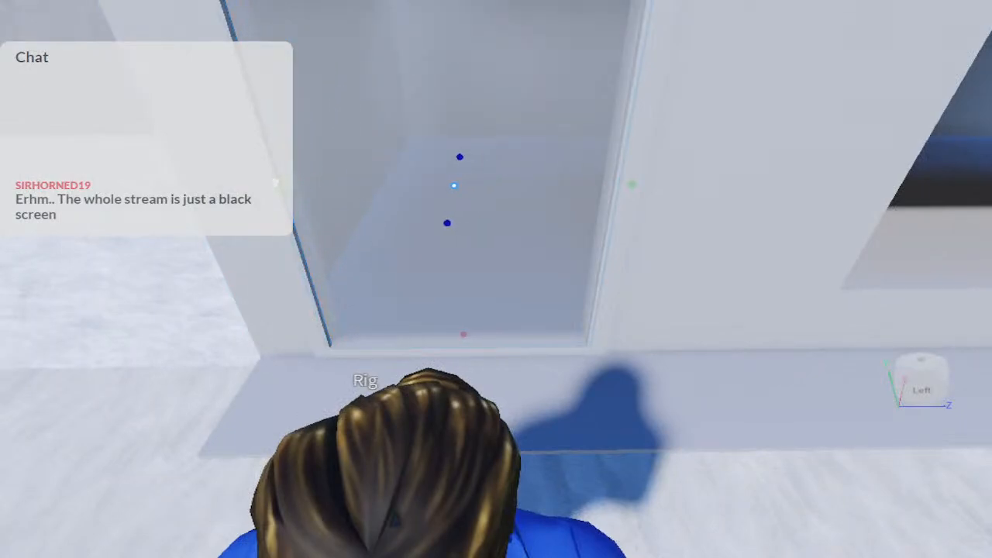
Thin the infill panel from its interior side so that it sits within the door frame
{"action": "key", "text": "w"}
{"action": "right_click_drag", "start_coordinate": [275, 183], "coordinate": [276, 183]}
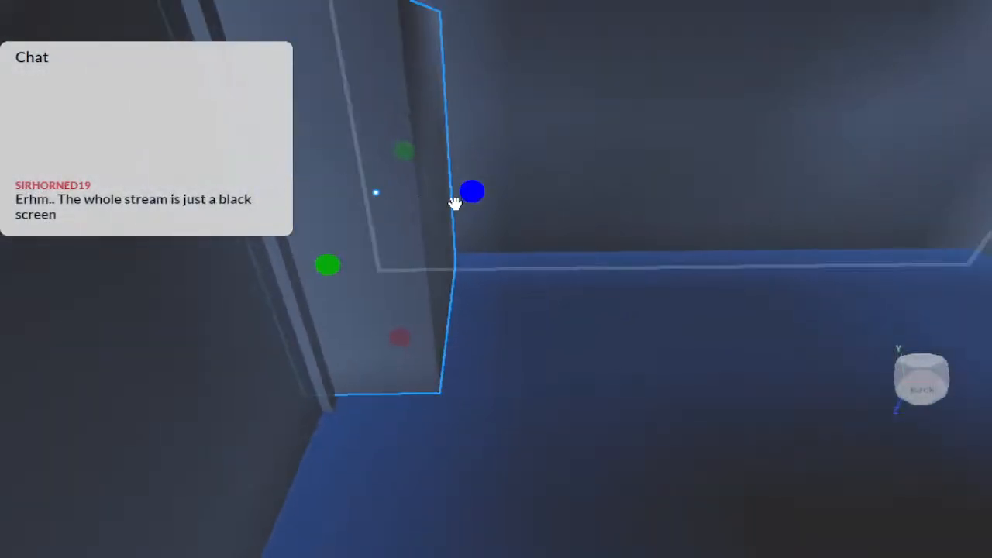
{"action": "left_click_drag", "start_coordinate": [455, 203], "coordinate": [357, 194]}
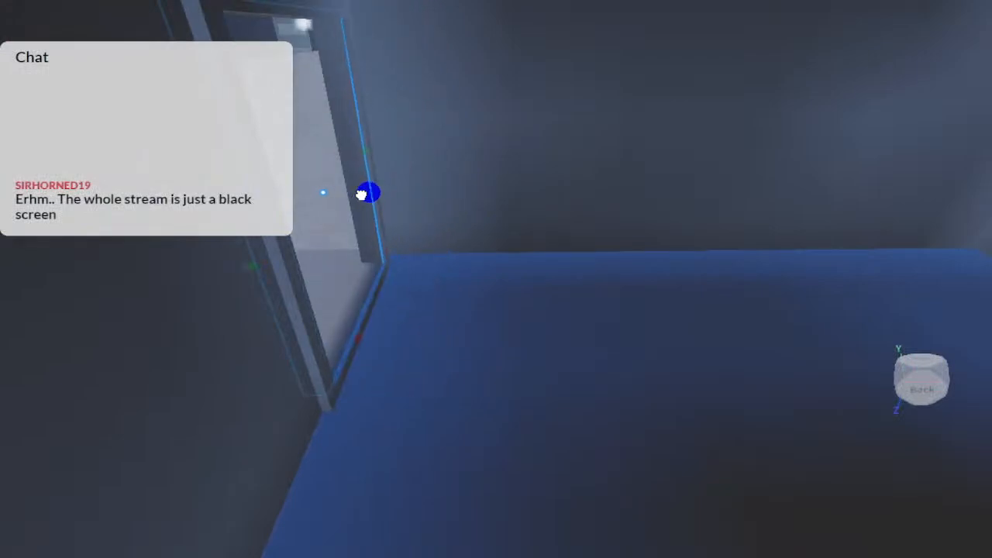
{"action": "key", "text": "a"}
{"action": "right_click_drag", "start_coordinate": [361, 194], "coordinate": [362, 193]}
{"action": "key", "text": "d"}
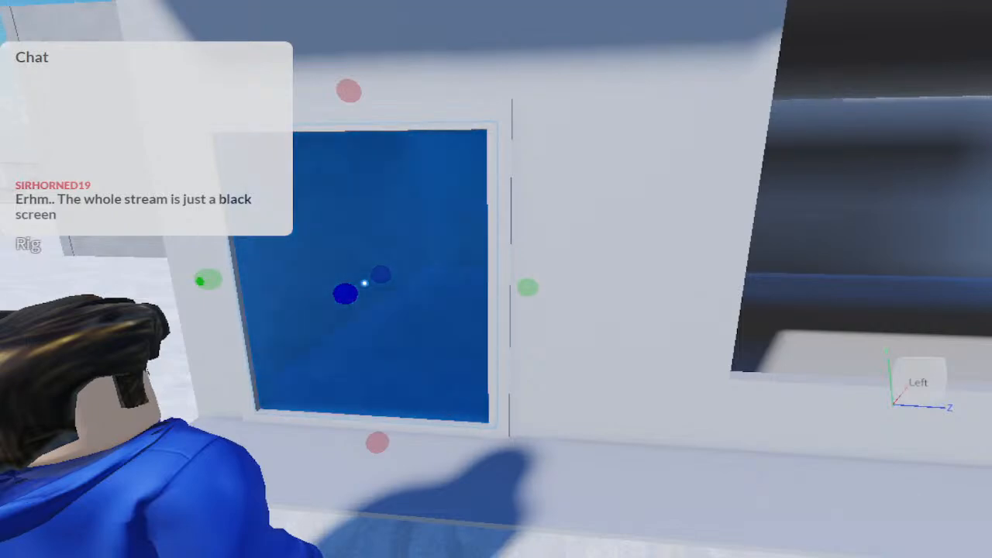
Copy the door's blue infill panel along the front wall to the near end of the large window opening
{"action": "scroll", "coordinate": [376, 327], "scroll_direction": "down", "scroll_amount": 5}
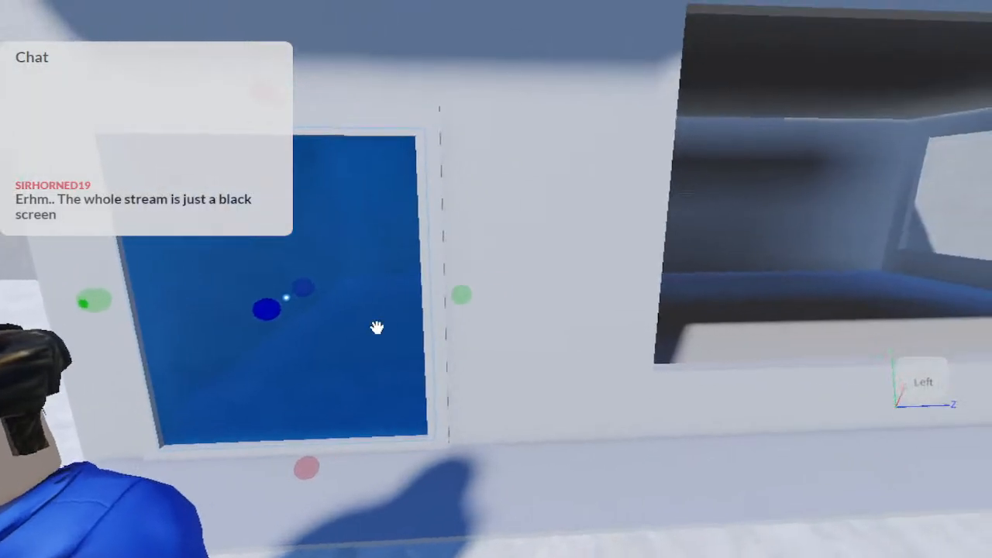
{"action": "key", "text": "ctrl+2"}
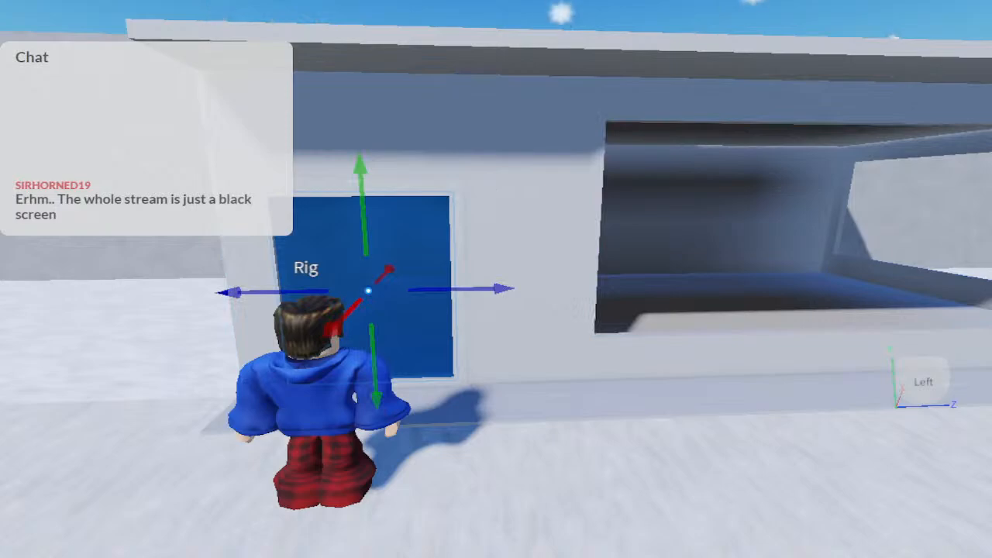
{"action": "left_click_drag", "start_coordinate": [498, 288], "coordinate": [434, 284]}
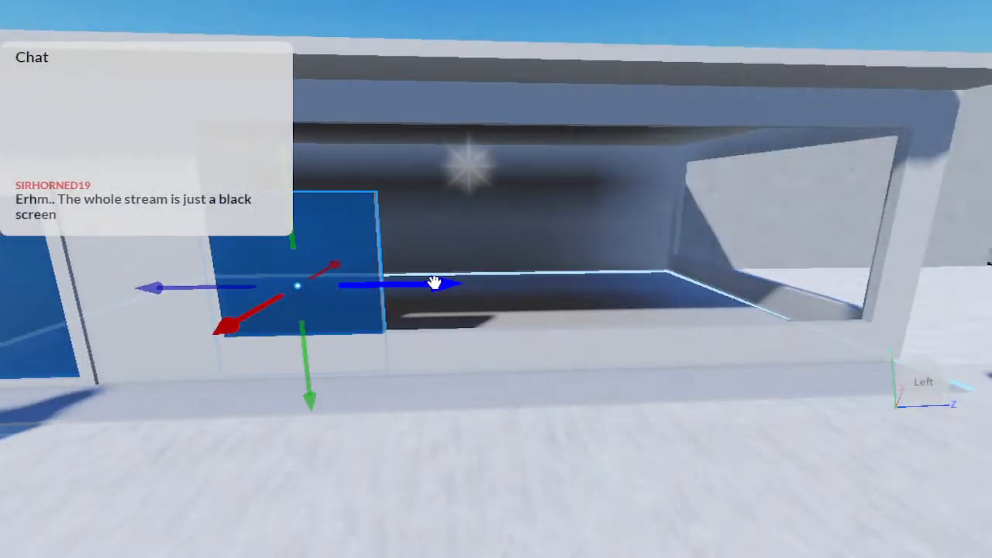
{"action": "key", "text": "w"}
{"action": "key", "text": "s"}
{"action": "key", "text": "a"}
Resize the copied panel at its lower, upper and far edges so that it fills the large front window opening
{"action": "key", "text": "ctrl+3"}
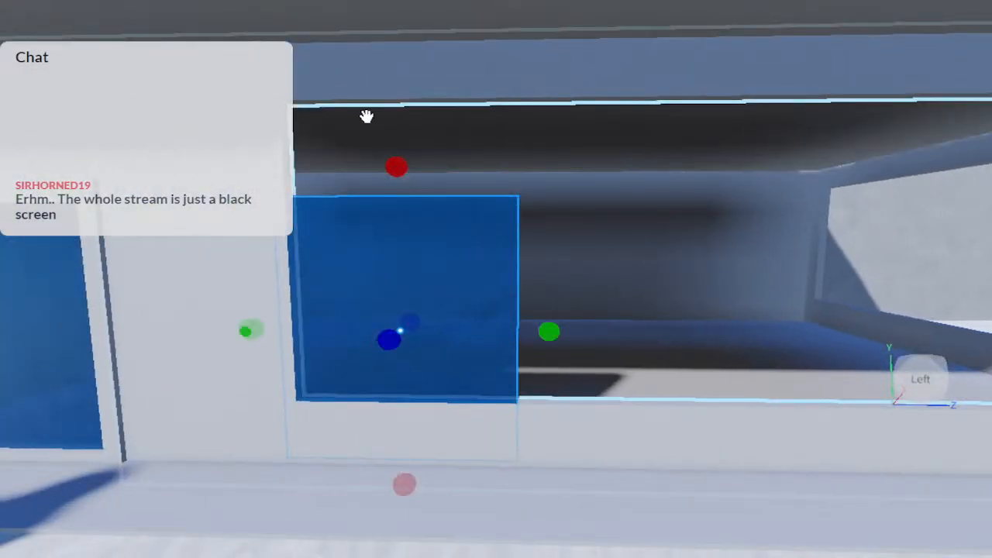
{"action": "right_click_drag", "start_coordinate": [367, 117], "coordinate": [372, 120]}
{"action": "key", "text": "w"}
{"action": "left_click_drag", "start_coordinate": [360, 463], "coordinate": [349, 411]}
{"action": "key", "text": "s"}
{"action": "right_click_drag", "start_coordinate": [349, 412], "coordinate": [350, 412]}
{"action": "left_click_drag", "start_coordinate": [405, 244], "coordinate": [406, 170]}
{"action": "key", "text": "d"}
{"action": "left_click_drag", "start_coordinate": [534, 320], "coordinate": [682, 320]}
{"action": "key", "text": "w"}
{"action": "right_click_drag", "start_coordinate": [683, 321], "coordinate": [682, 321]}
{"action": "key", "text": "d"}
{"action": "key", "text": "s"}
Copy the front window pane out to the building corner and rotate the copy 90 degrees about the vertical axis
{"action": "key", "text": "ctrl+2"}
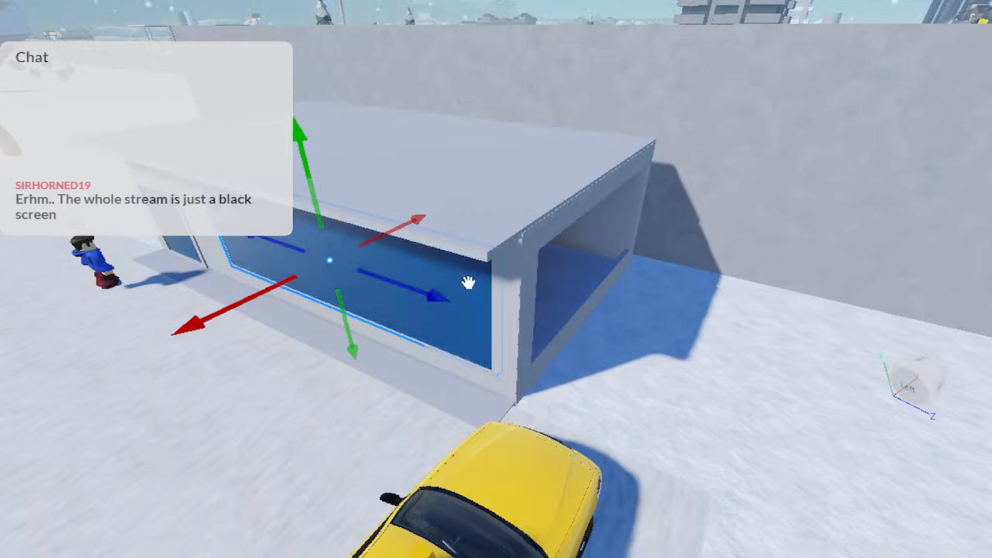
{"action": "left_click_drag", "start_coordinate": [469, 282], "coordinate": [610, 387]}
{"action": "key", "text": "ctrl+4"}
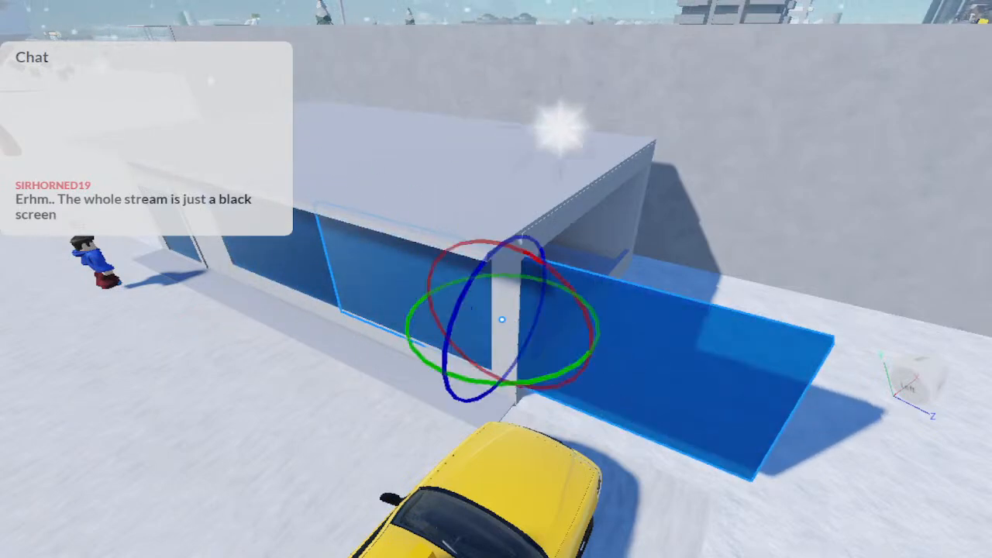
{"action": "left_click_drag", "start_coordinate": [548, 377], "coordinate": [581, 313]}
Move the rotated pane sideways into line with the side wall's window opening
{"action": "scroll", "coordinate": [580, 314], "scroll_direction": "up", "scroll_amount": 5}
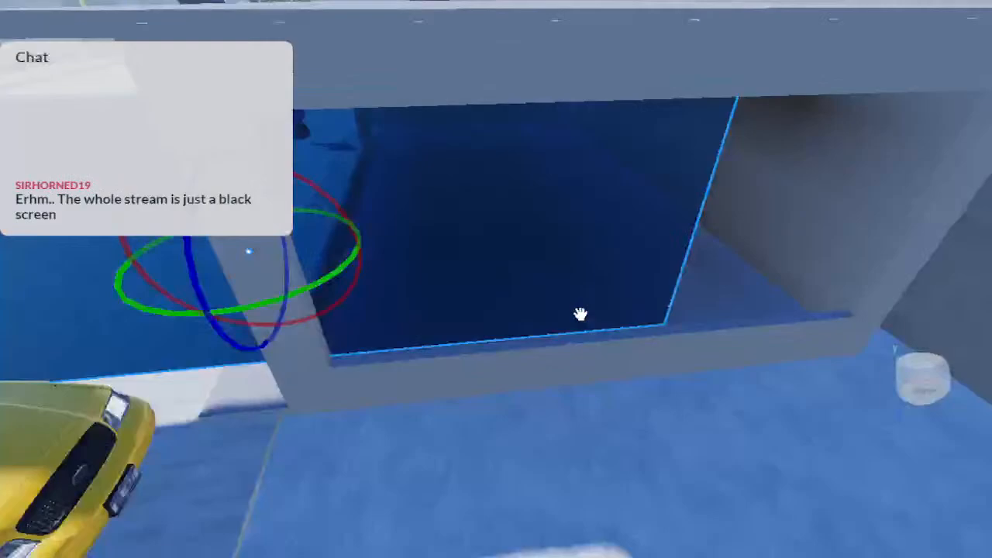
{"action": "right_click_drag", "start_coordinate": [580, 313], "coordinate": [543, 303]}
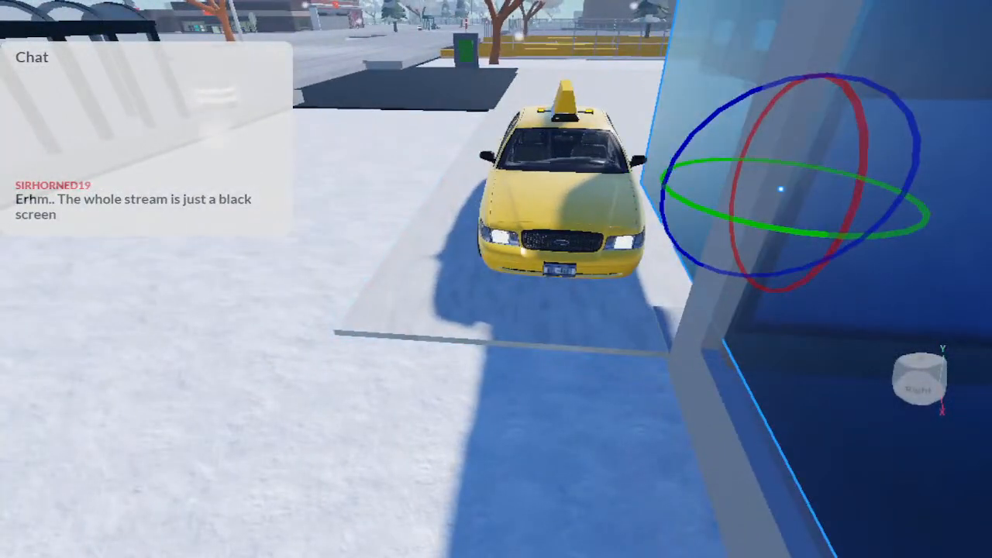
{"action": "key", "text": "ctrl+2"}
{"action": "left_click_drag", "start_coordinate": [632, 182], "coordinate": [609, 183]}
{"action": "key", "text": "d"}
{"action": "right_click_drag", "start_coordinate": [609, 183], "coordinate": [608, 182]}
{"action": "key", "text": "a"}
{"action": "key", "text": "a"}
{"action": "key", "text": "d"}
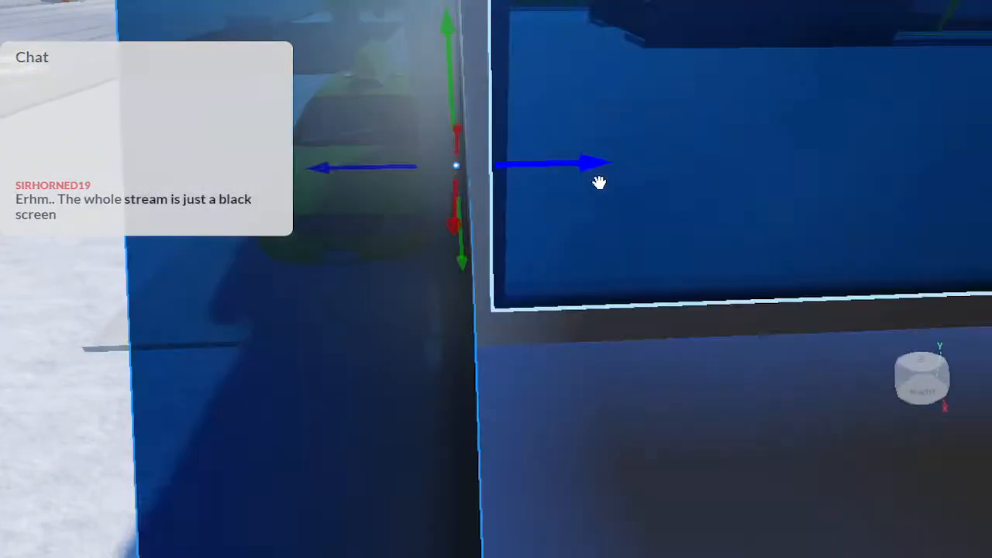
{"action": "left_click_drag", "start_coordinate": [595, 165], "coordinate": [570, 165]}
Thin the side window pane from its exterior side so that it sits within the wall's thickness
{"action": "key", "text": "a"}
{"action": "right_click_drag", "start_coordinate": [569, 165], "coordinate": [569, 166]}
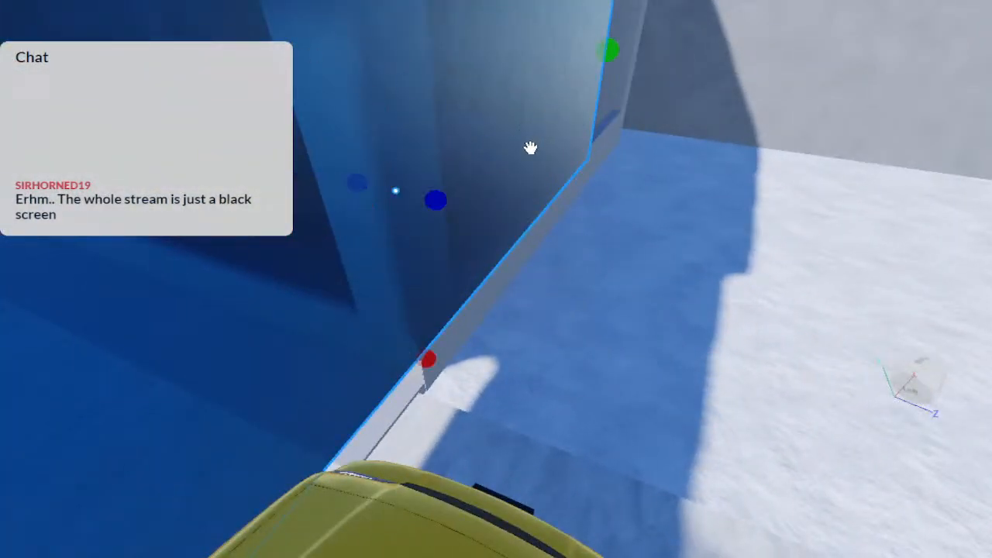
{"action": "left_click_drag", "start_coordinate": [432, 191], "coordinate": [417, 187]}
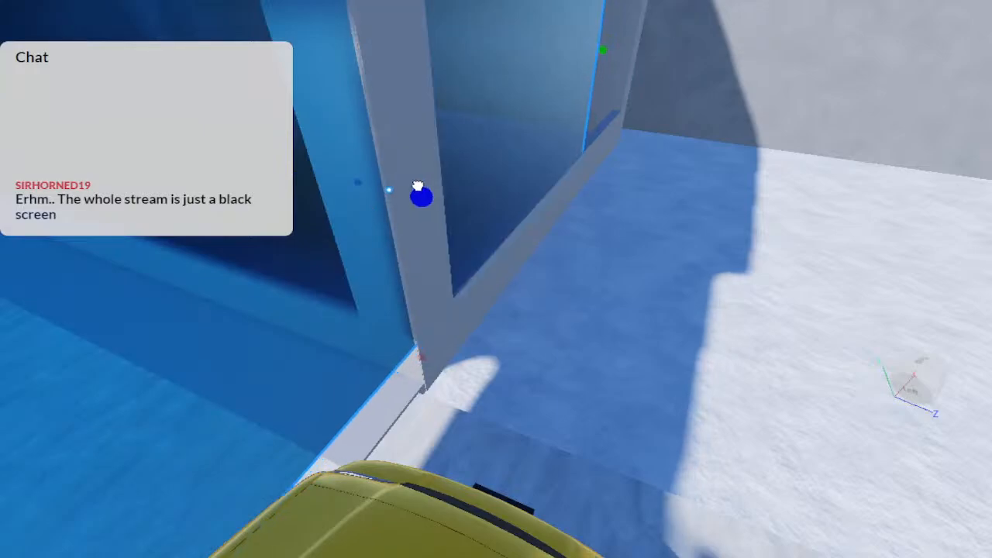
Extend the side pane to the rear end of its opening and trim the part protruding past the front corner
{"action": "key", "text": "d"}
{"action": "right_click_drag", "start_coordinate": [418, 186], "coordinate": [416, 179]}
{"action": "key", "text": "s"}
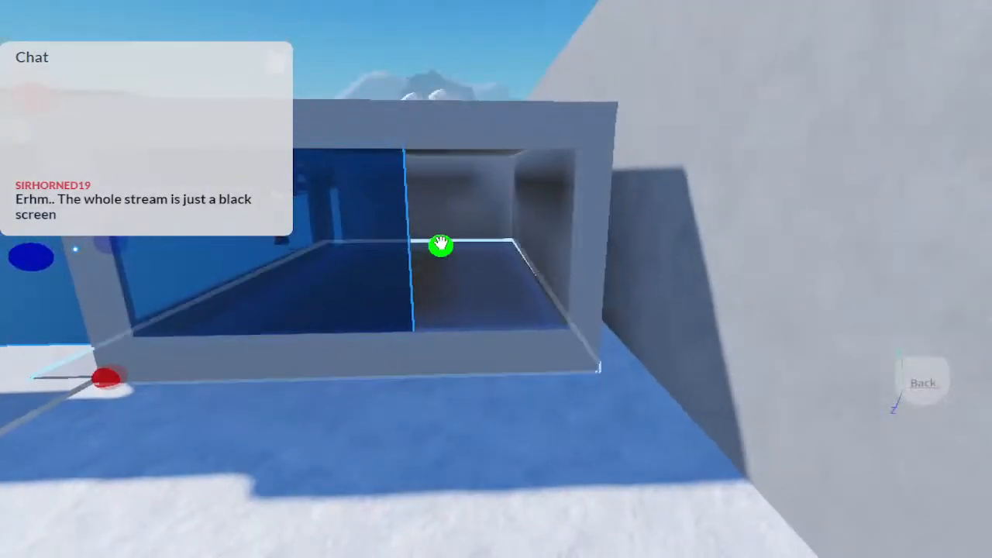
{"action": "left_click_drag", "start_coordinate": [441, 244], "coordinate": [611, 250]}
{"action": "key", "text": "a"}
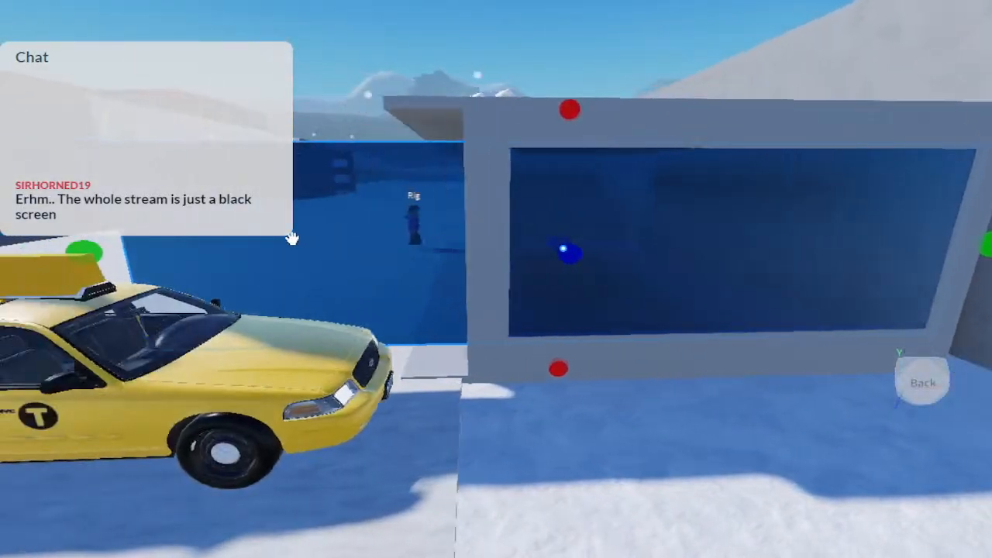
{"action": "key", "text": "d"}
{"action": "left_click_drag", "start_coordinate": [235, 253], "coordinate": [336, 251]}
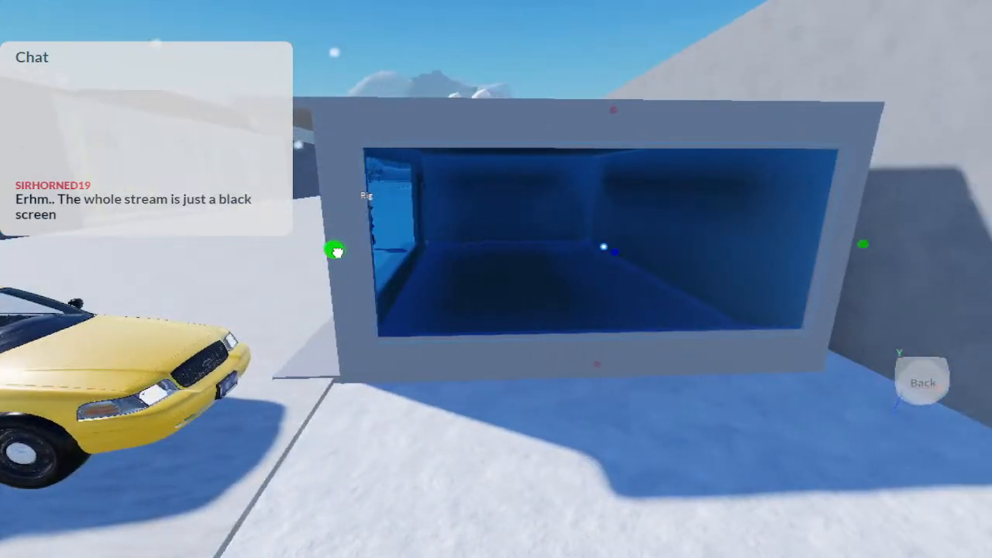
Thin the large front window pane so that it sits recessed within its frame
{"action": "key", "text": "a"}
{"action": "right_click_drag", "start_coordinate": [331, 253], "coordinate": [286, 301]}
{"action": "key", "text": "w"}
{"action": "left_click", "coordinate": [310, 291]}
{"action": "key", "text": "w"}
{"action": "key", "text": "a"}
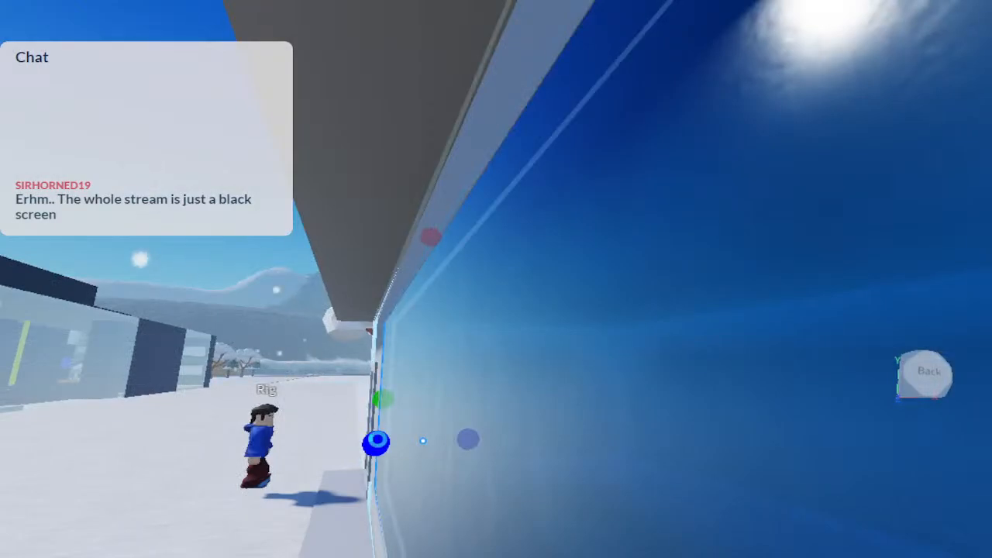
{"action": "left_click_drag", "start_coordinate": [377, 440], "coordinate": [380, 439]}
{"action": "right_click_drag", "start_coordinate": [381, 439], "coordinate": [376, 422]}
{"action": "key", "text": "w"}
{"action": "left_click_drag", "start_coordinate": [308, 228], "coordinate": [307, 228]}
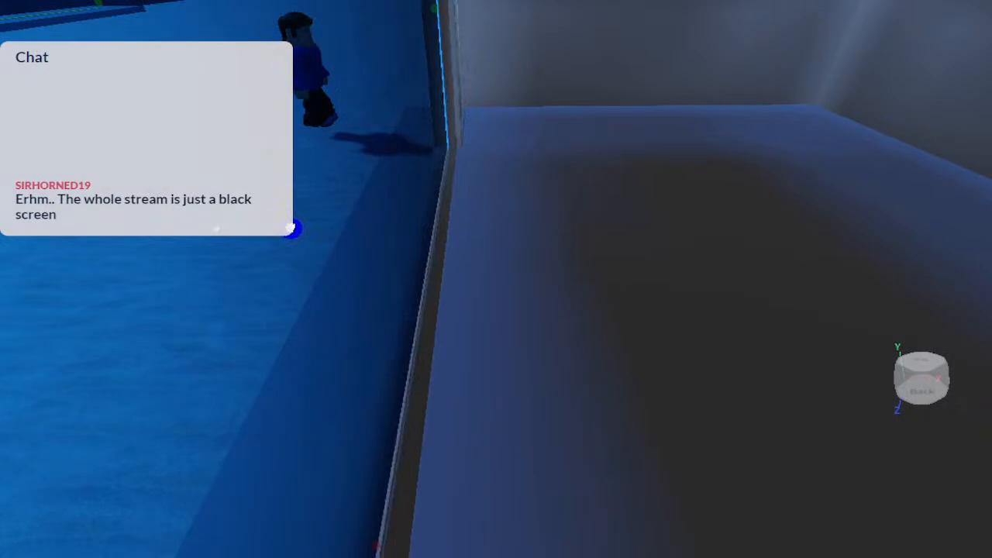
{"action": "left_click_drag", "start_coordinate": [287, 228], "coordinate": [287, 228]}
Copy the building's floor slab out beside the side window and fit it as a dark parking pad reaching the sidewalk
{"action": "key", "text": "s"}
{"action": "right_click_drag", "start_coordinate": [287, 228], "coordinate": [284, 222]}
{"action": "key", "text": "d"}
{"action": "key", "text": "s"}
{"action": "key", "text": "a"}
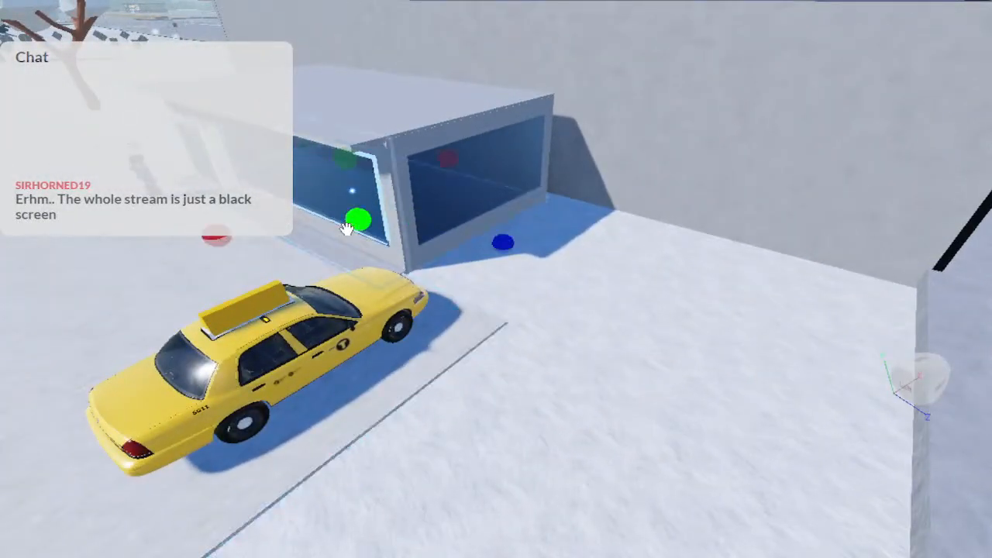
{"action": "left_click", "coordinate": [528, 267]}
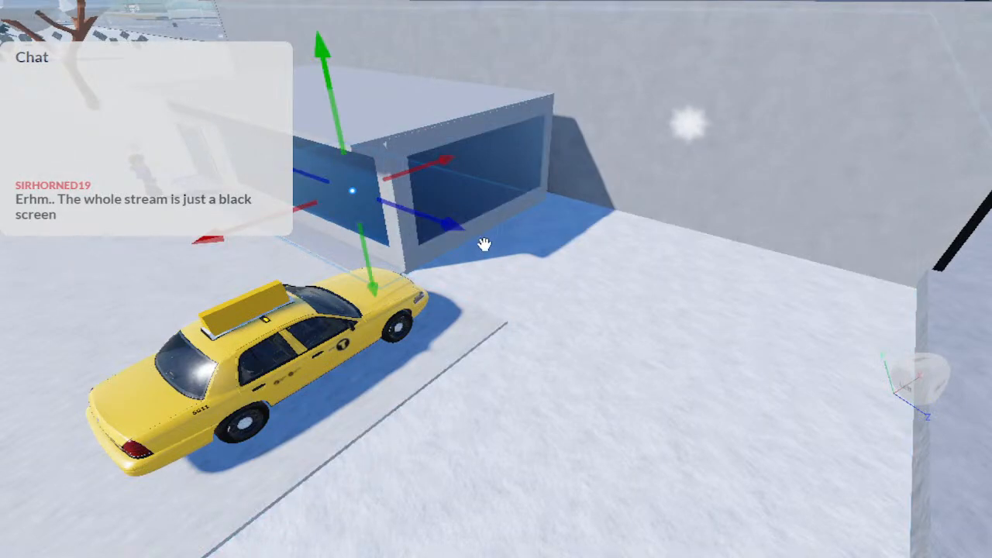
{"action": "left_click_drag", "start_coordinate": [457, 233], "coordinate": [742, 331]}
{"action": "right_click_drag", "start_coordinate": [742, 330], "coordinate": [617, 350]}
{"action": "left_click_drag", "start_coordinate": [579, 401], "coordinate": [631, 401]}
{"action": "key", "text": "a"}
{"action": "right_click_drag", "start_coordinate": [631, 401], "coordinate": [631, 399]}
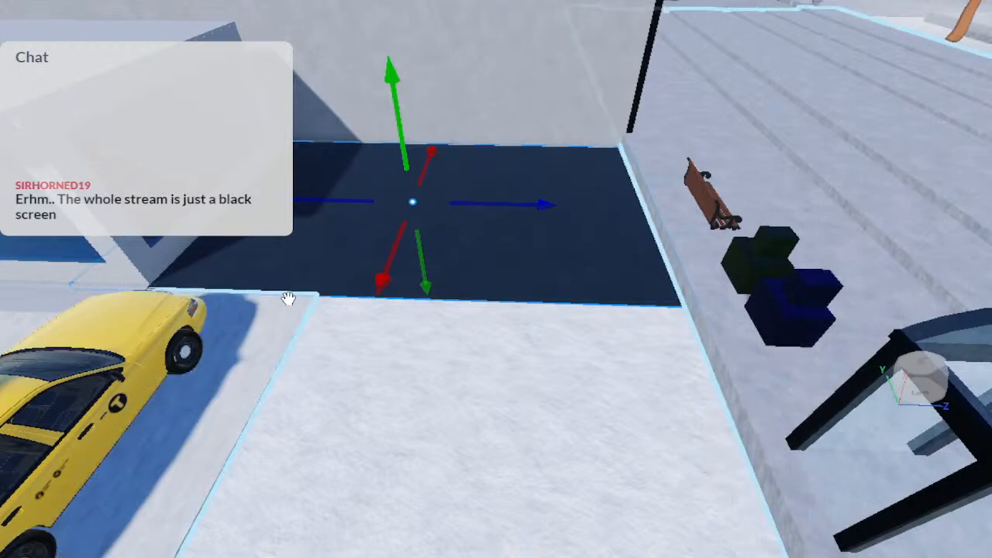
Copy the building's rear wall sideways so that the copy stands along the back edge of the parking pad
{"action": "key", "text": "s"}
{"action": "key", "text": "d"}
{"action": "right_click_drag", "start_coordinate": [398, 334], "coordinate": [423, 323]}
{"action": "key", "text": "d"}
{"action": "key", "text": "w"}
{"action": "key", "text": "w"}
{"action": "key", "text": "w"}
{"action": "key", "text": "w"}
{"action": "key", "text": "a"}
{"action": "key", "text": "s"}
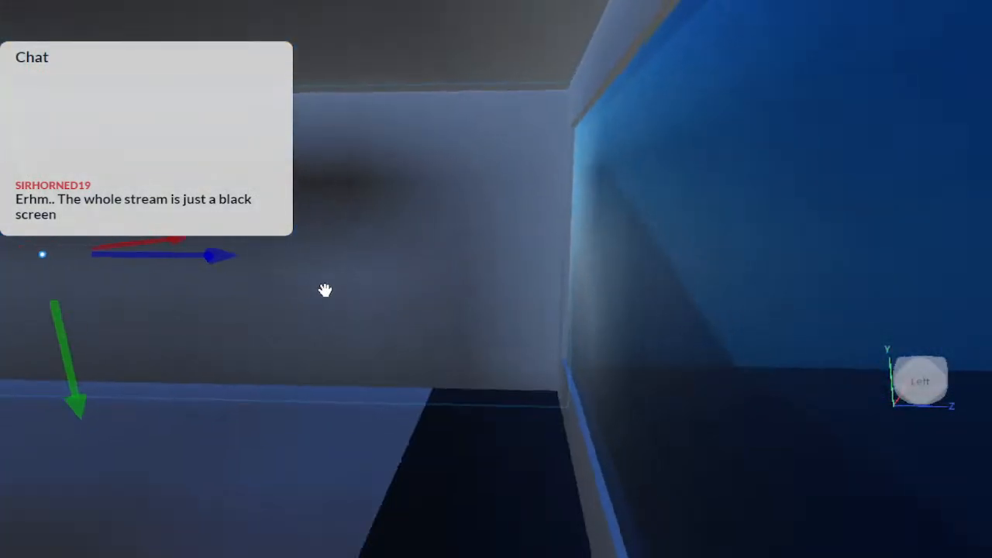
{"action": "key", "text": "d"}
{"action": "key", "text": "s"}
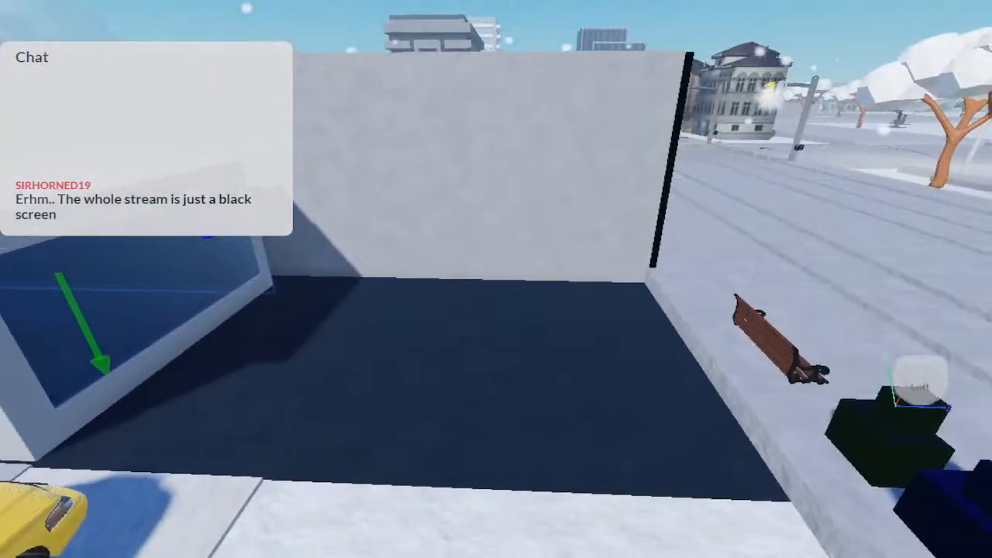
{"action": "left_click_drag", "start_coordinate": [207, 237], "coordinate": [556, 266]}
Lower the top of the copied rear wall to make it a low curb
{"action": "key", "text": "w"}
{"action": "key", "text": "d"}
{"action": "key", "text": "ctrl+3"}
{"action": "left_click_drag", "start_coordinate": [297, 94], "coordinate": [305, 239]}
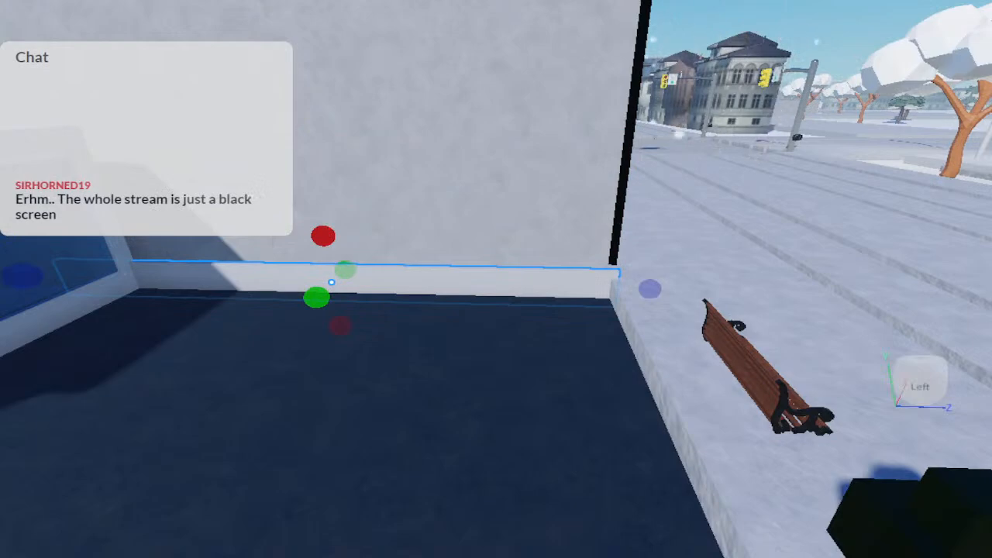
Widen the curb in both directions, extending its rear side to the tall boundary wall
{"action": "right_click_drag", "start_coordinate": [380, 251], "coordinate": [383, 249]}
{"action": "key", "text": "d"}
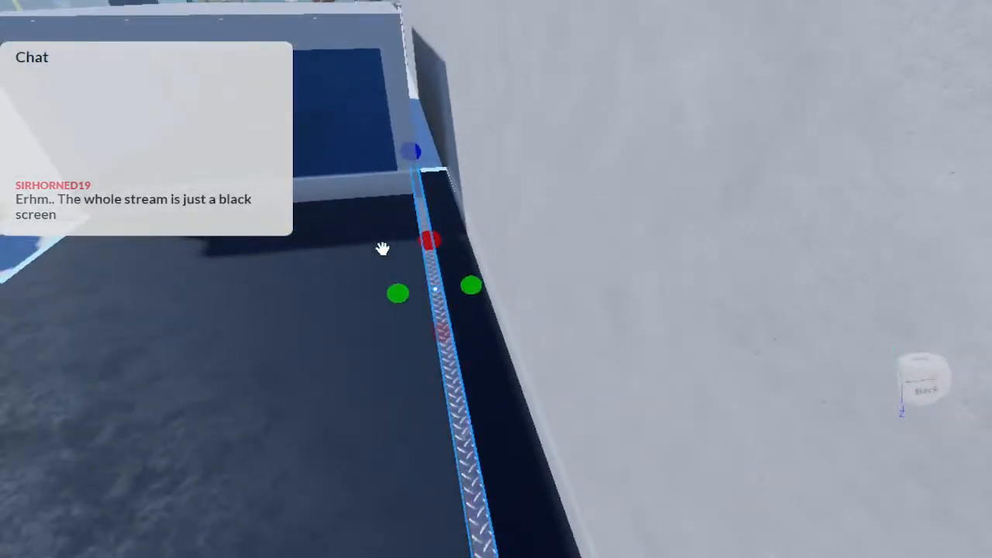
{"action": "left_click_drag", "start_coordinate": [395, 294], "coordinate": [380, 294]}
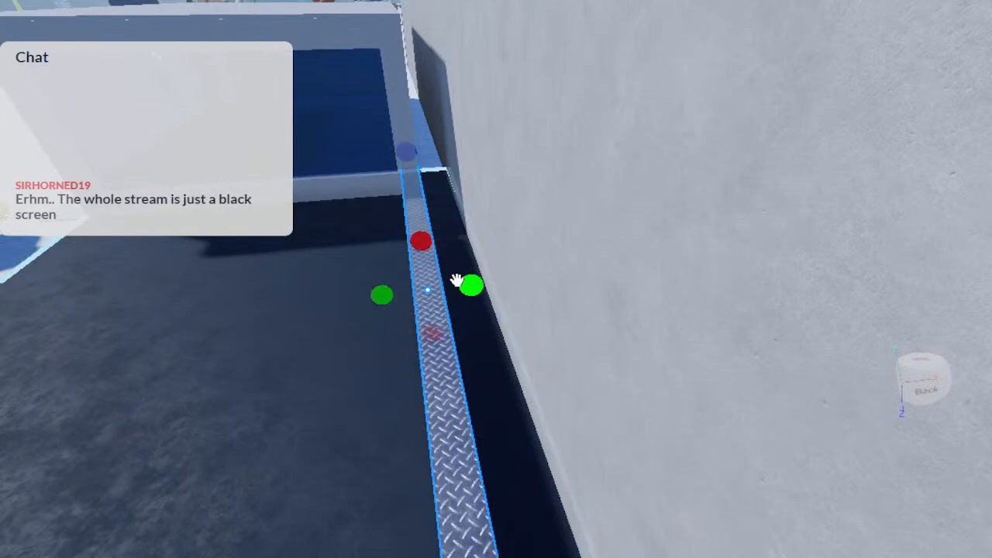
{"action": "left_click_drag", "start_coordinate": [478, 282], "coordinate": [525, 284]}
Lower the top of the widened curb further until it is only slightly raised above the parking pad
{"action": "key", "text": "a"}
{"action": "right_click_drag", "start_coordinate": [525, 284], "coordinate": [525, 284]}
{"action": "key", "text": "d"}
{"action": "key", "text": "w"}
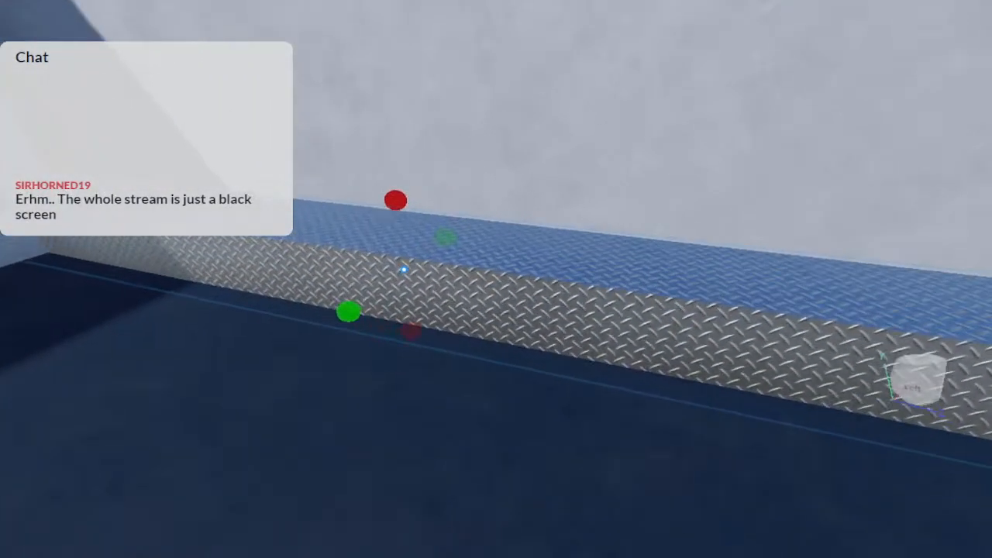
{"action": "left_click_drag", "start_coordinate": [382, 198], "coordinate": [397, 251]}
{"action": "key", "text": "d"}
Lengthen the curb behind the building so that it reaches past the building's far end
{"action": "right_click_drag", "start_coordinate": [397, 252], "coordinate": [397, 252]}
{"action": "key", "text": "s"}
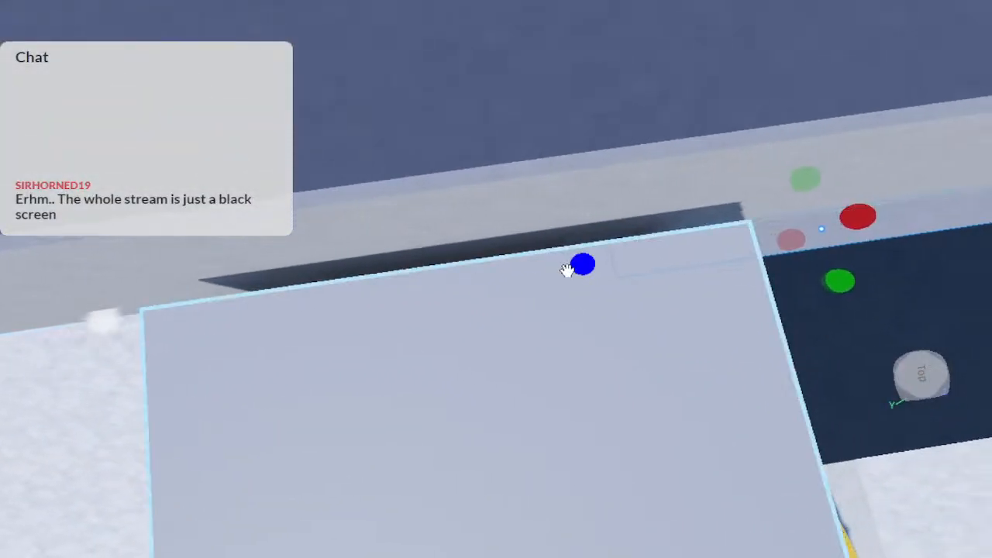
{"action": "left_click_drag", "start_coordinate": [587, 275], "coordinate": [486, 309]}
{"action": "key", "text": "s"}
{"action": "key", "text": "a"}
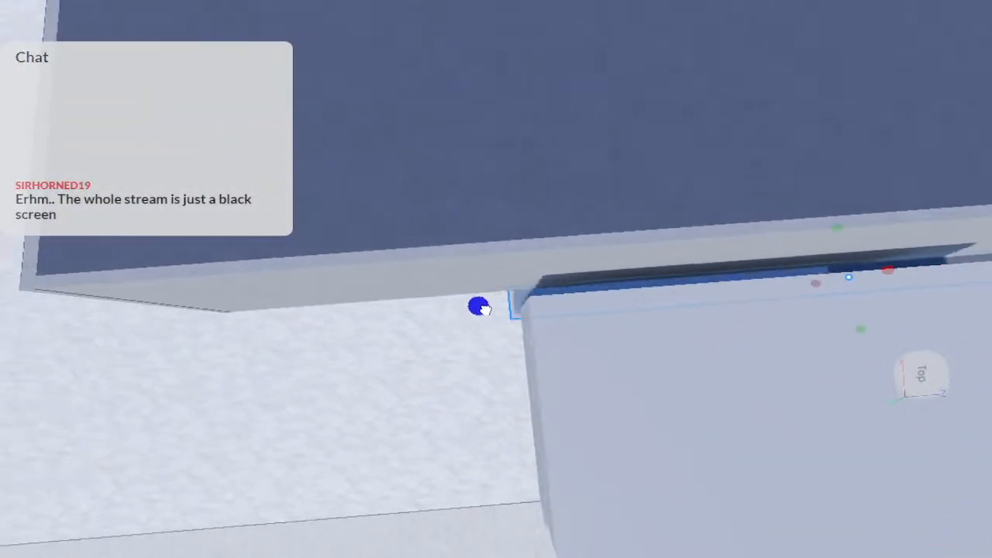
{"action": "right_click_drag", "start_coordinate": [480, 310], "coordinate": [480, 311]}
{"action": "key", "text": "w"}
Move the yellow taxi onto the parking pad, parallel to the building's side window
{"action": "key", "text": "s"}
{"action": "left_click", "coordinate": [289, 327]}
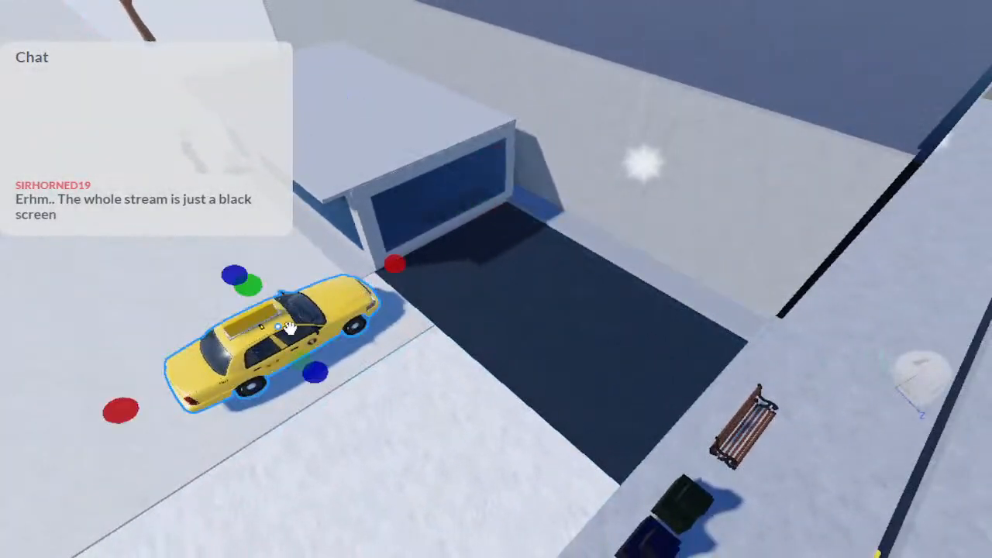
{"action": "left_click_drag", "start_coordinate": [270, 330], "coordinate": [479, 277]}
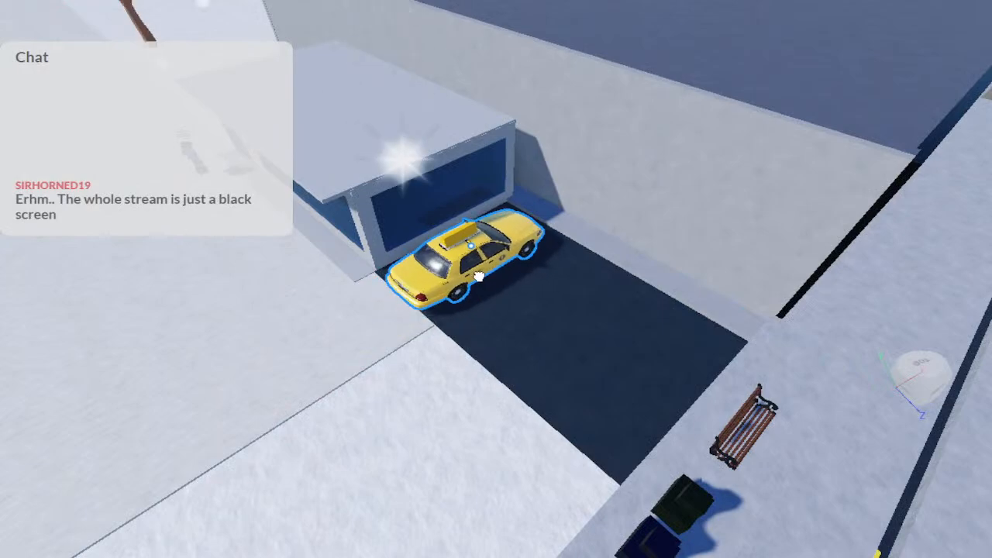
{"action": "right_click_drag", "start_coordinate": [487, 275], "coordinate": [470, 274]}
{"action": "key", "text": "w"}
{"action": "key", "text": "w"}
Copy the rear curb, pull the copy forward onto the parking pad and rotate it 90 degrees about the vertical axis
{"action": "left_click", "coordinate": [470, 274]}
{"action": "key", "text": "s"}
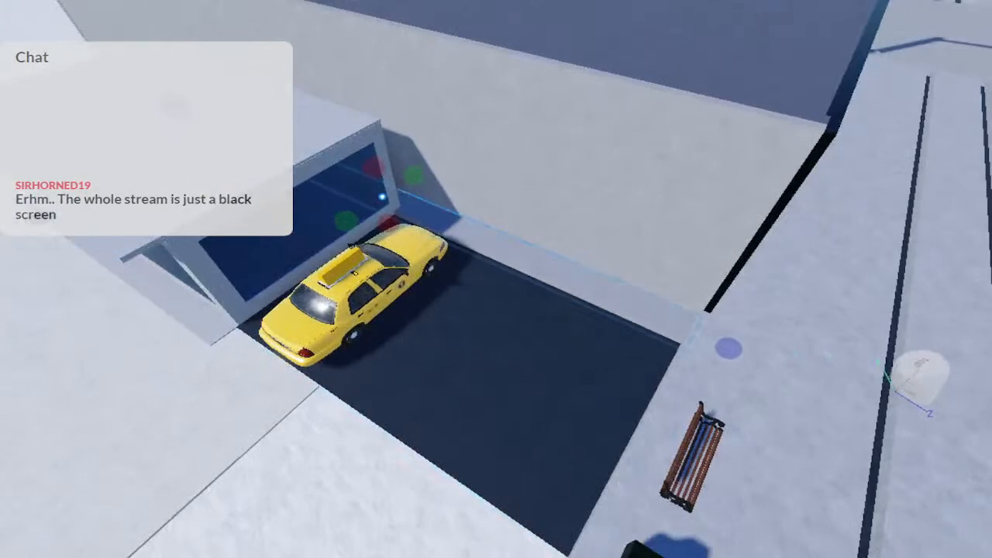
{"action": "key", "text": "ctrl+2"}
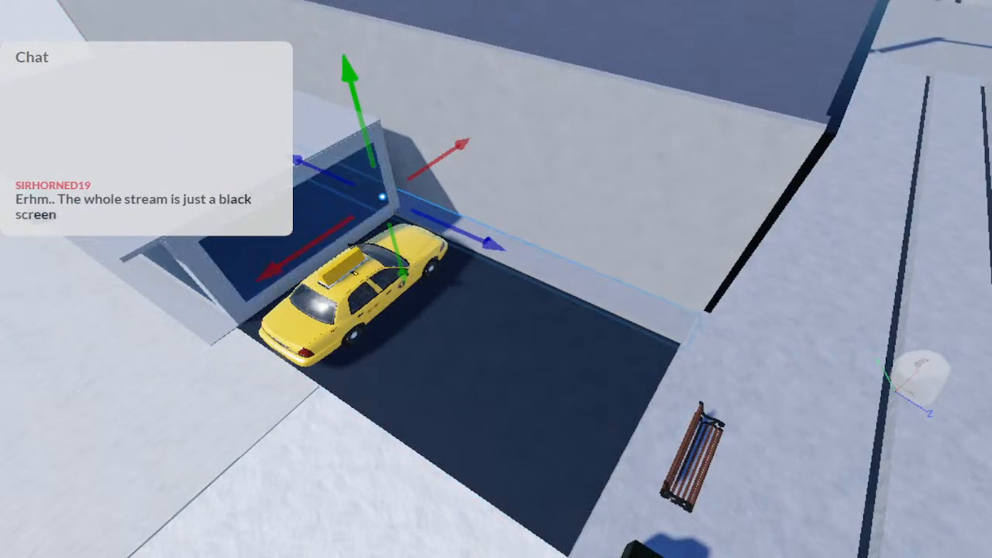
{"action": "left_click_drag", "start_coordinate": [252, 292], "coordinate": [253, 292]}
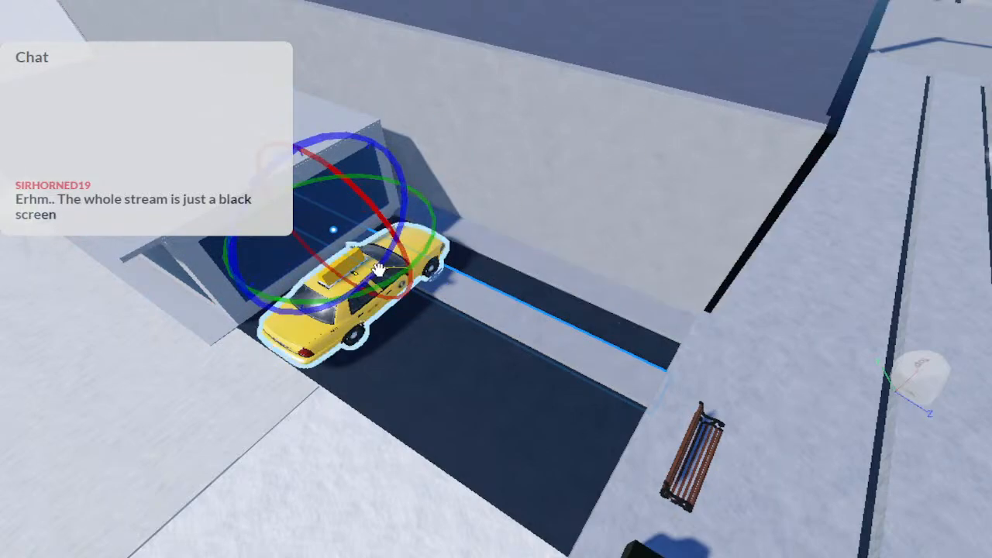
{"action": "left_click_drag", "start_coordinate": [380, 279], "coordinate": [383, 194]}
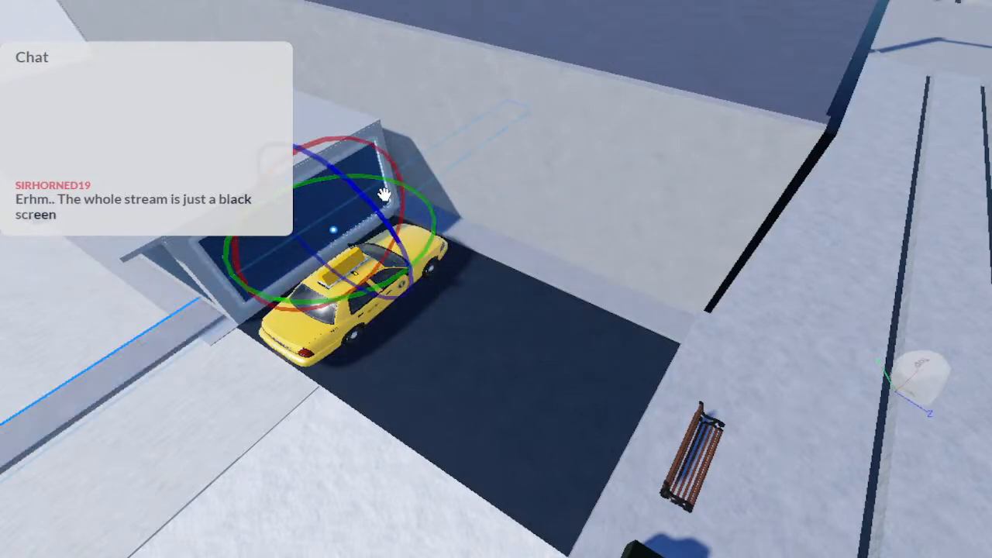
{"action": "key", "text": "a"}
{"action": "key", "text": "a"}
Move the rotated curb copy across the parking pad to the side of the taxi facing away from the building
{"action": "key", "text": "ctrl+2"}
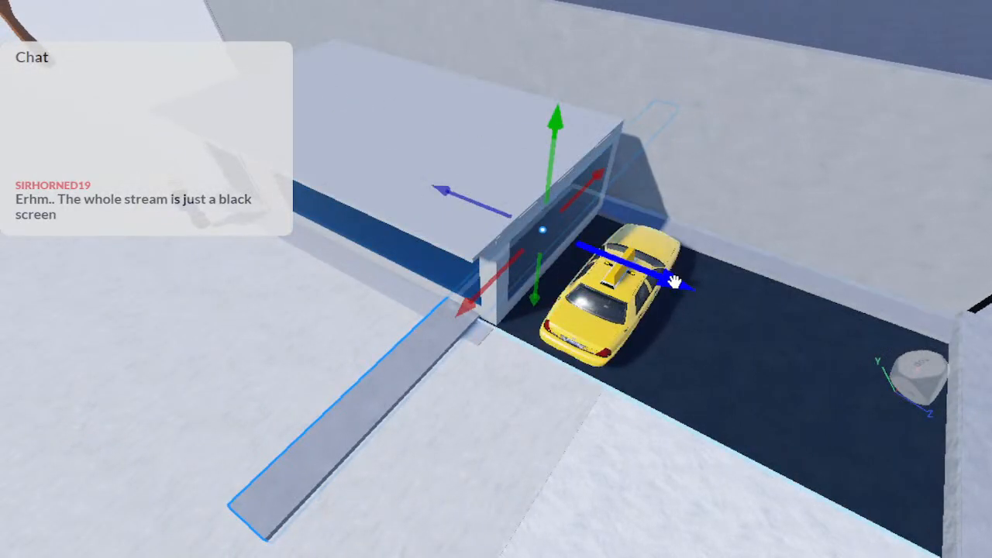
{"action": "key", "text": "d"}
{"action": "left_click_drag", "start_coordinate": [675, 282], "coordinate": [749, 350]}
{"action": "key", "text": "d"}
{"action": "right_click_drag", "start_coordinate": [749, 351], "coordinate": [333, 69]}
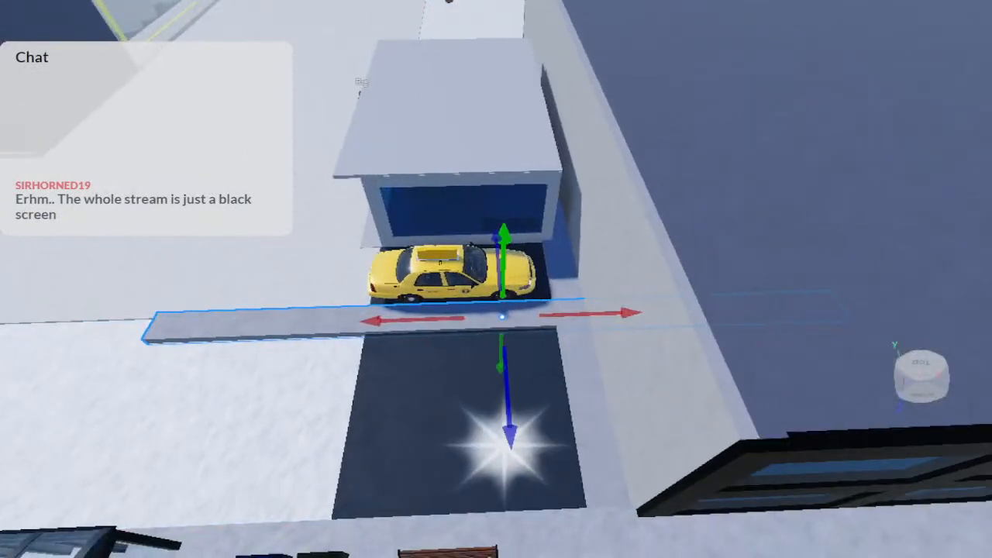
Shorten the rotated curb from both ends so that it spans only the dark parking pad beside the taxi
{"action": "key", "text": "ctrl+3"}
{"action": "left_click_drag", "start_coordinate": [874, 309], "coordinate": [874, 310]}
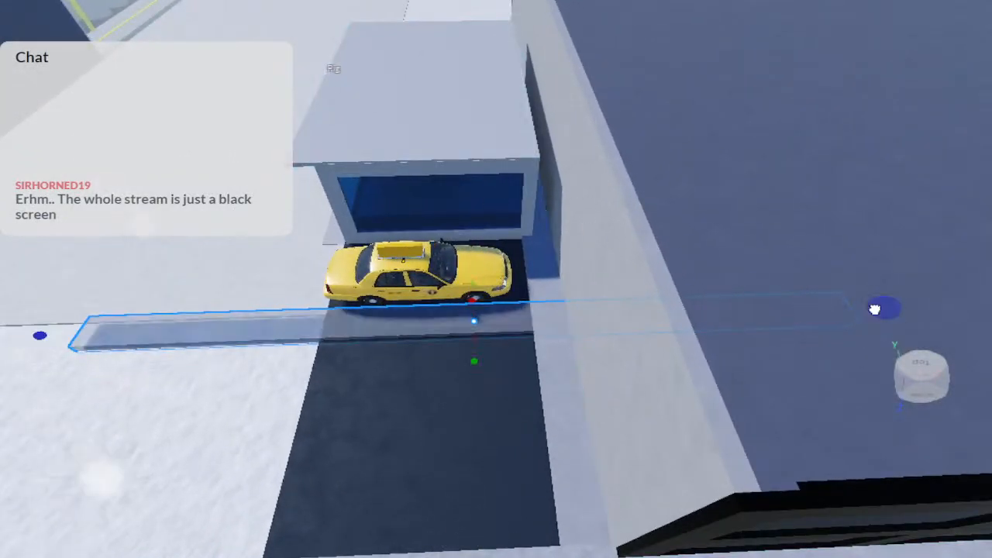
{"action": "left_click_drag", "start_coordinate": [562, 316], "coordinate": [571, 317]}
{"action": "key", "text": "w"}
{"action": "key", "text": "a"}
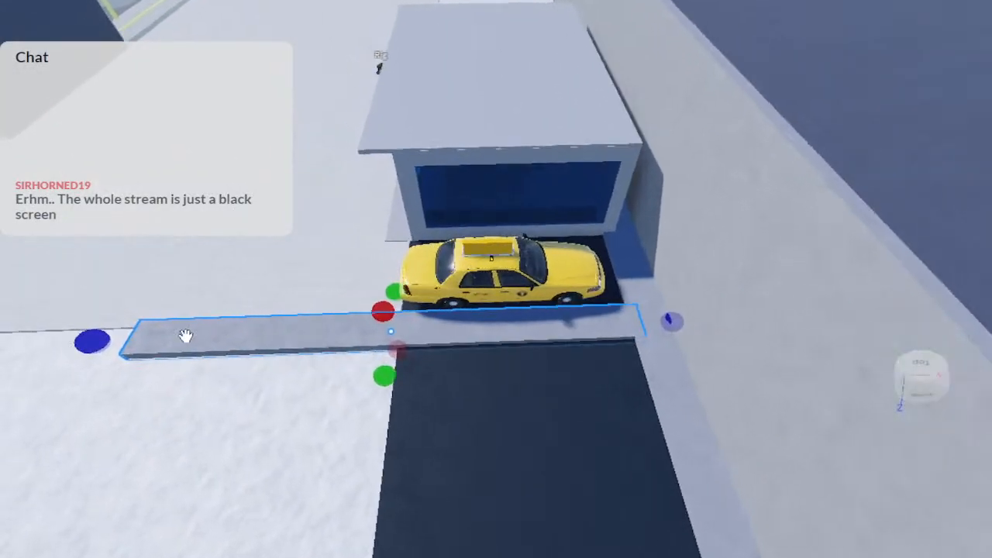
{"action": "left_click_drag", "start_coordinate": [102, 343], "coordinate": [303, 361]}
{"action": "key", "text": "d"}
{"action": "scroll", "coordinate": [303, 360], "scroll_direction": "up", "scroll_amount": 3}
{"action": "right_click_drag", "start_coordinate": [304, 359], "coordinate": [307, 360]}
{"action": "key", "text": "w"}
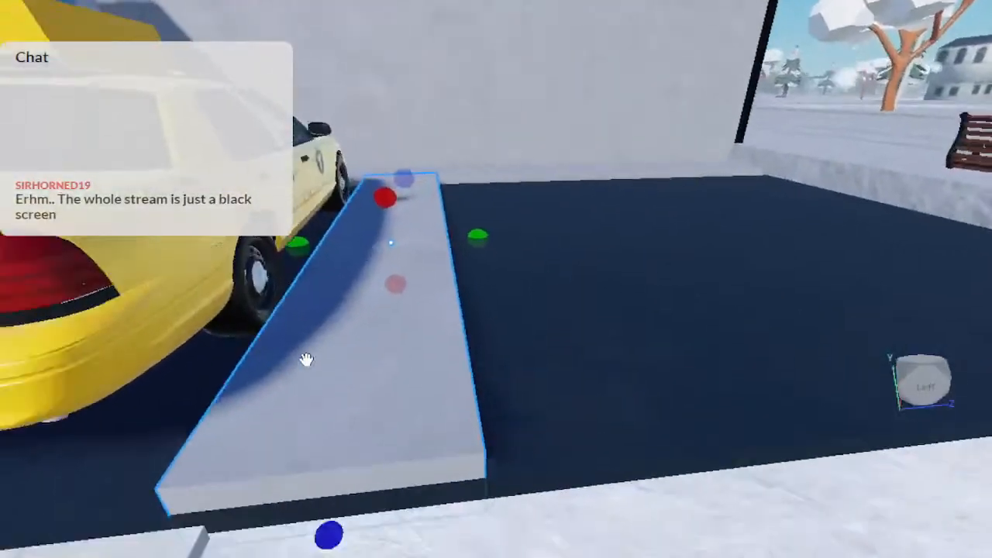
Narrow the curb beside the taxi from both sides into a slim strip along the car's length
{"action": "key", "text": "s"}
{"action": "key", "text": "a"}
{"action": "key", "text": "d"}
{"action": "left_click_drag", "start_coordinate": [364, 255], "coordinate": [374, 258]}
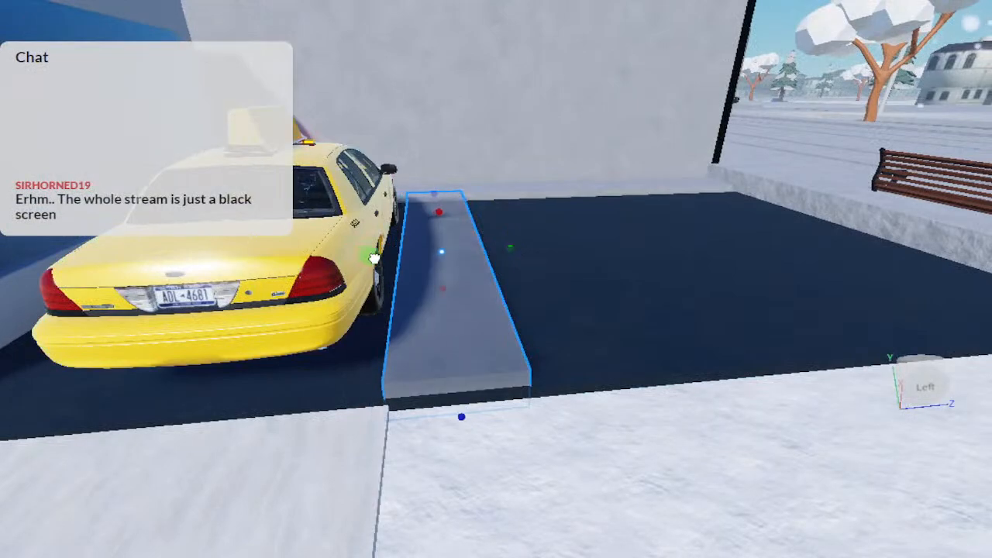
{"action": "left_click_drag", "start_coordinate": [509, 246], "coordinate": [488, 247]}
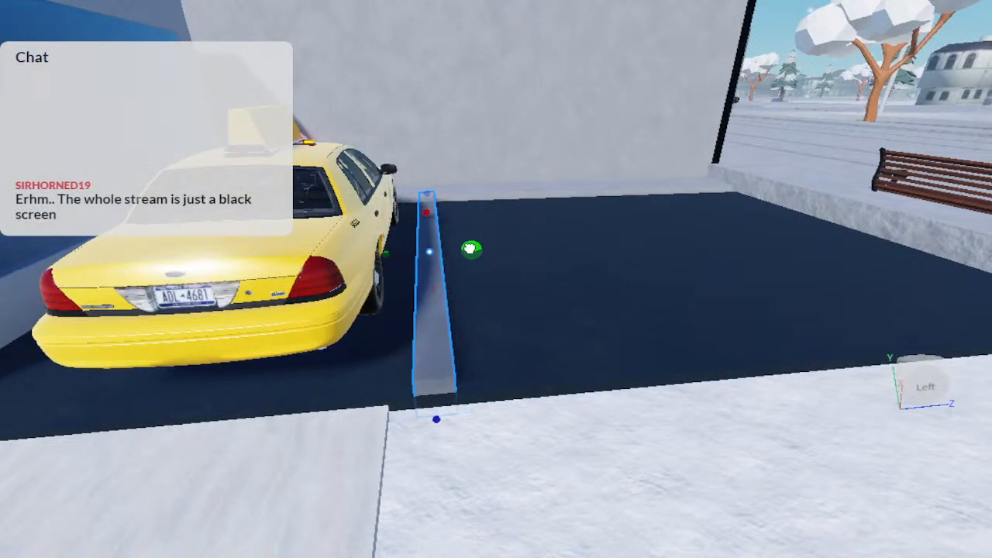
{"action": "key", "text": "d"}
{"action": "right_click_drag", "start_coordinate": [470, 249], "coordinate": [469, 248]}
{"action": "key", "text": "a"}
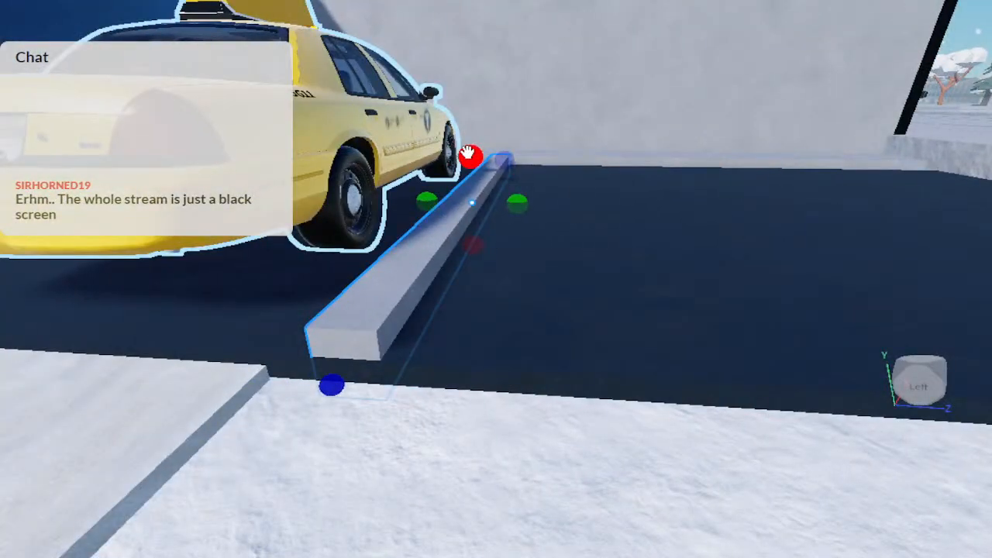
Flatten the slim strip into a thin parking line on the pad and trim it slightly
{"action": "left_click_drag", "start_coordinate": [469, 152], "coordinate": [468, 166]}
{"action": "scroll", "coordinate": [467, 163], "scroll_direction": "up", "scroll_amount": 2}
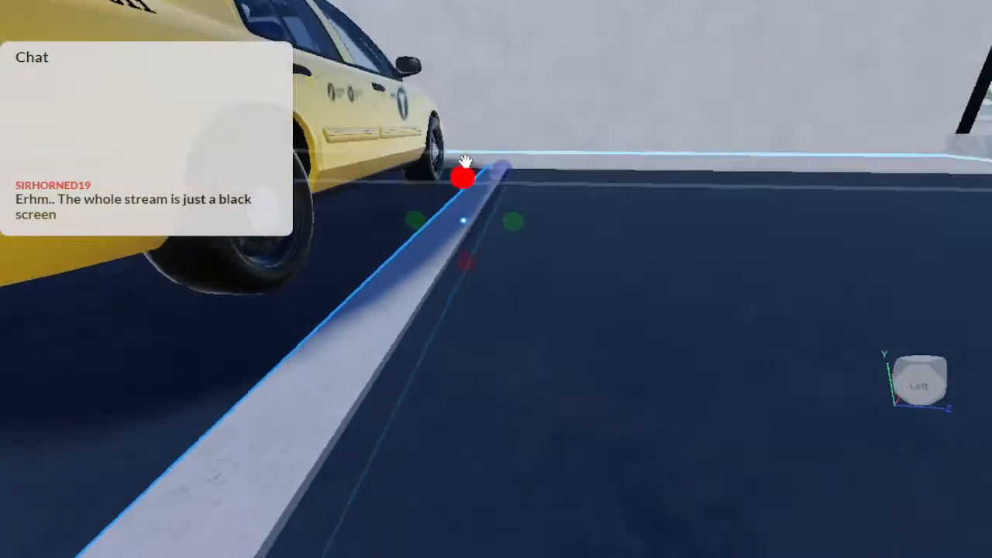
{"action": "right_click_drag", "start_coordinate": [465, 162], "coordinate": [466, 159]}
{"action": "scroll", "coordinate": [466, 159], "scroll_direction": "down", "scroll_amount": 2}
{"action": "left_click_drag", "start_coordinate": [495, 165], "coordinate": [484, 164]}
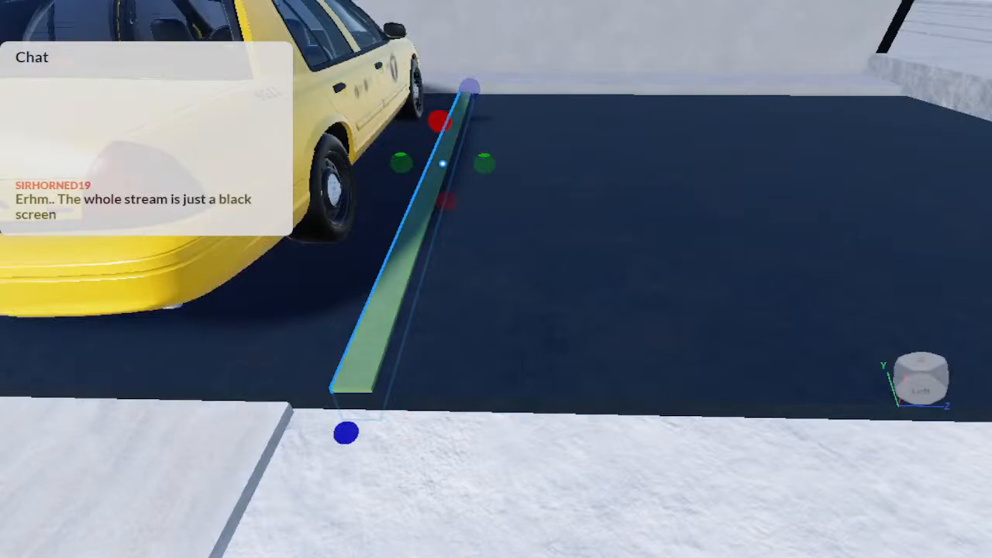
{"action": "right_click_drag", "start_coordinate": [349, 217], "coordinate": [348, 217]}
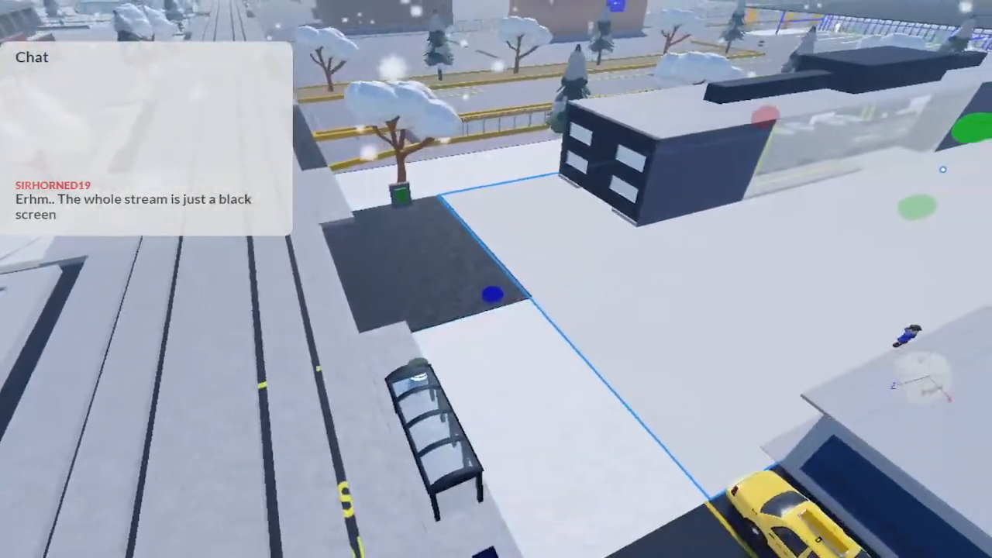
Move the snowy ground slab out to the sidewalk and shrink it to cover only the area between the two dark pads
{"action": "key", "text": "d"}
{"action": "key", "text": "ctrl+2"}
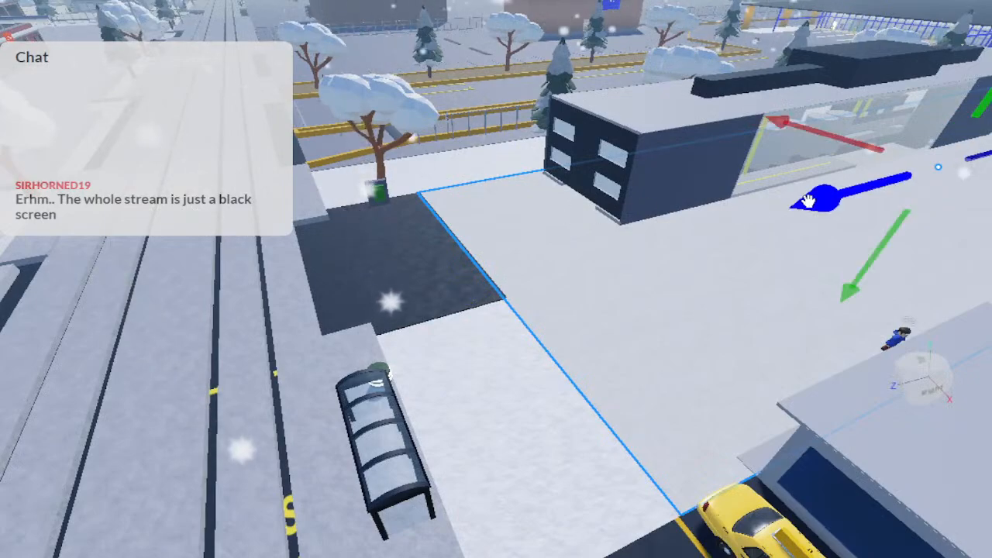
{"action": "left_click_drag", "start_coordinate": [820, 198], "coordinate": [764, 227]}
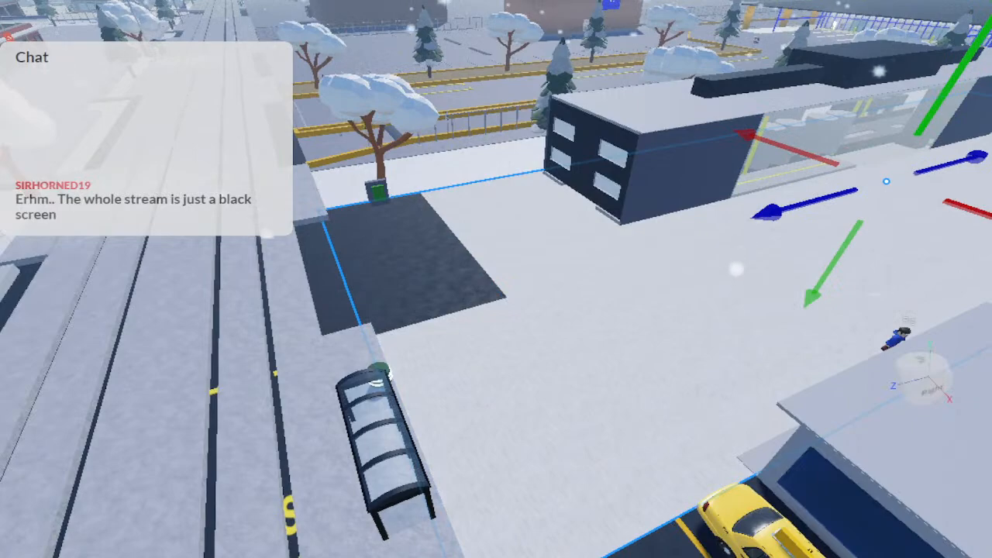
{"action": "right_click_drag", "start_coordinate": [706, 165], "coordinate": [709, 166]}
{"action": "left_click_drag", "start_coordinate": [756, 62], "coordinate": [436, 245]}
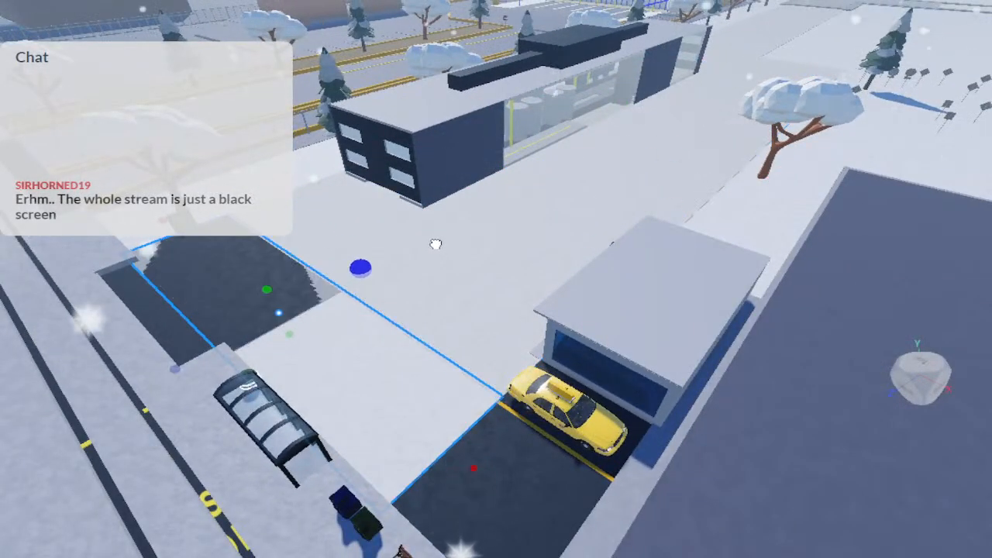
{"action": "left_click_drag", "start_coordinate": [162, 219], "coordinate": [265, 311]}
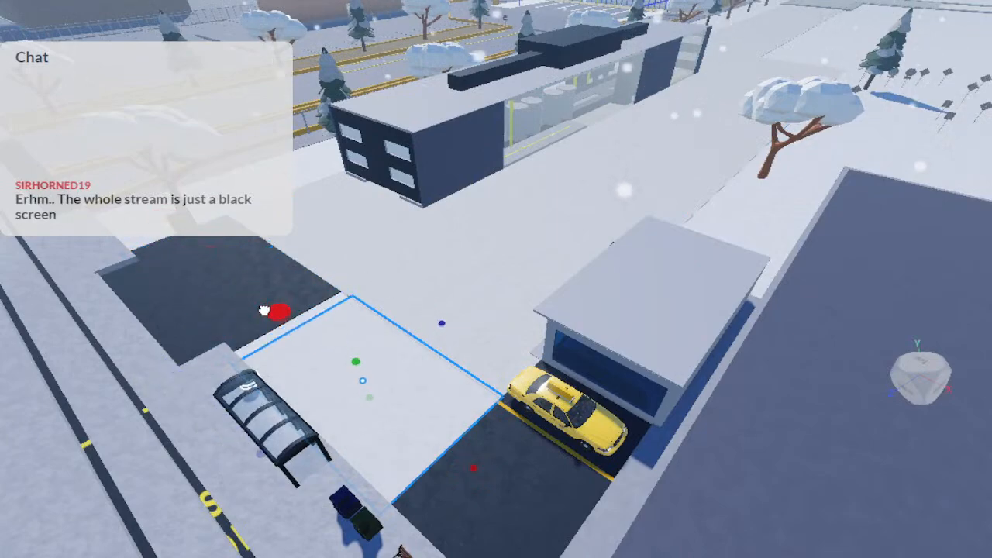
Extend the floor slab inside the building over the dark strip, up to the wall with the taxi-side window
{"action": "key", "text": "w"}
{"action": "right_click_drag", "start_coordinate": [256, 301], "coordinate": [287, 305]}
{"action": "key", "text": "w"}
{"action": "key", "text": "d"}
{"action": "key", "text": "w"}
{"action": "key", "text": "s"}
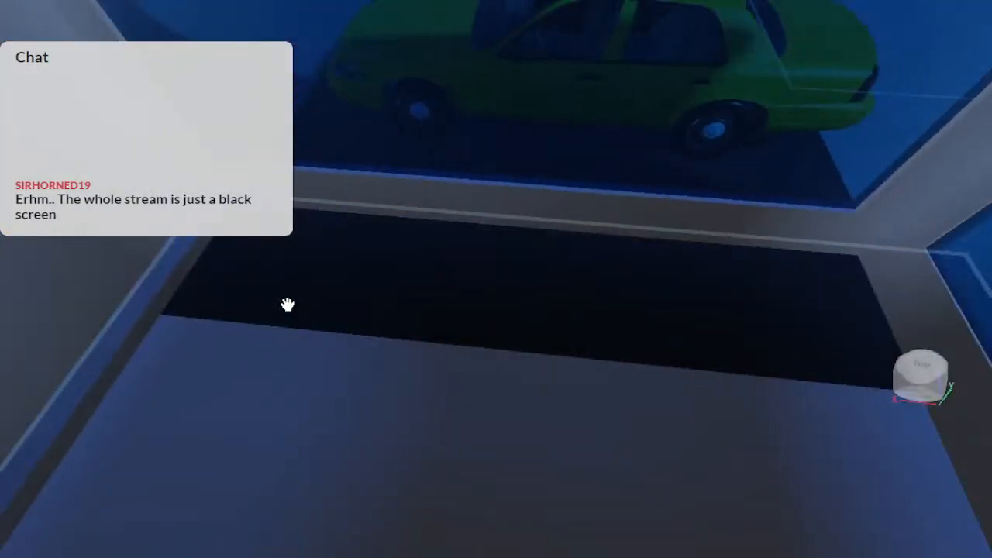
{"action": "key", "text": "d"}
{"action": "right_click_drag", "start_coordinate": [589, 233], "coordinate": [589, 232]}
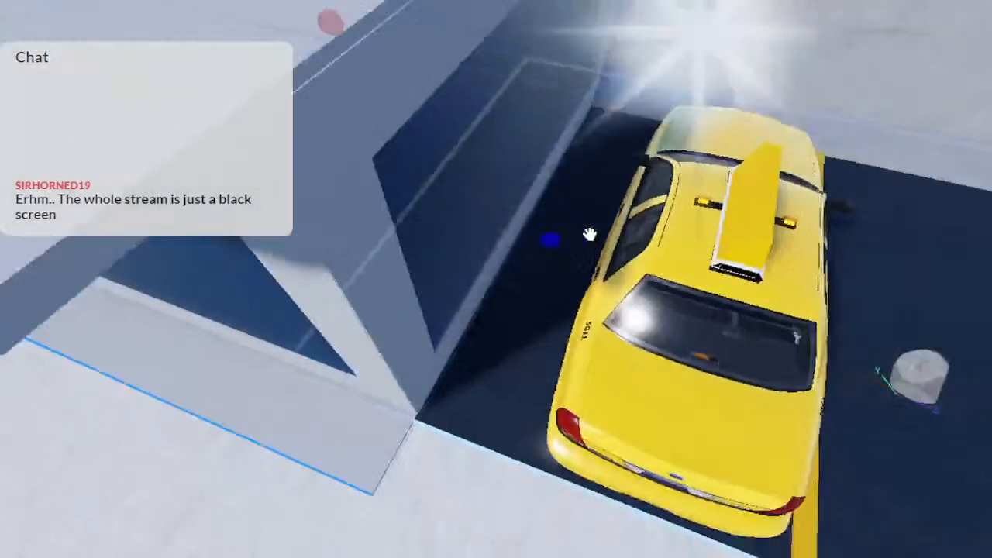
{"action": "left_click", "coordinate": [541, 290]}
{"action": "key", "text": "w"}
{"action": "right_click_drag", "start_coordinate": [541, 290], "coordinate": [541, 234]}
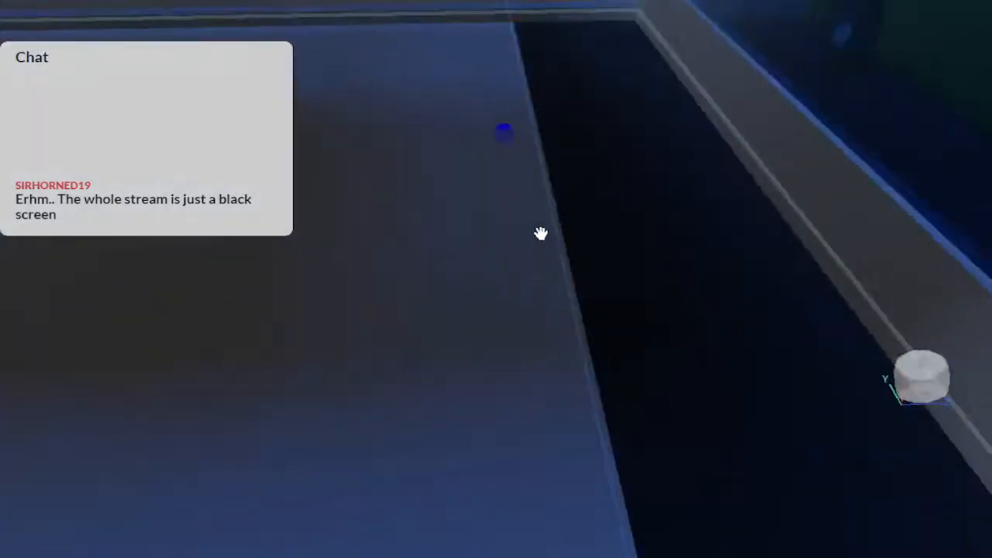
{"action": "left_click_drag", "start_coordinate": [504, 134], "coordinate": [670, 116]}
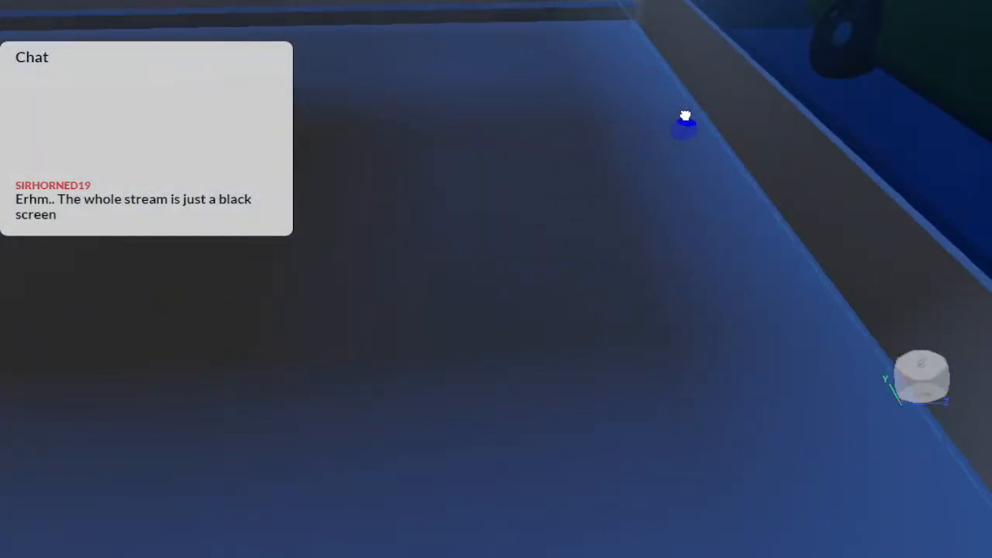
Narrow the curb behind the building by pulling in one of its long sides
{"action": "right_click_drag", "start_coordinate": [693, 115], "coordinate": [693, 116]}
{"action": "left_click", "coordinate": [423, 348]}
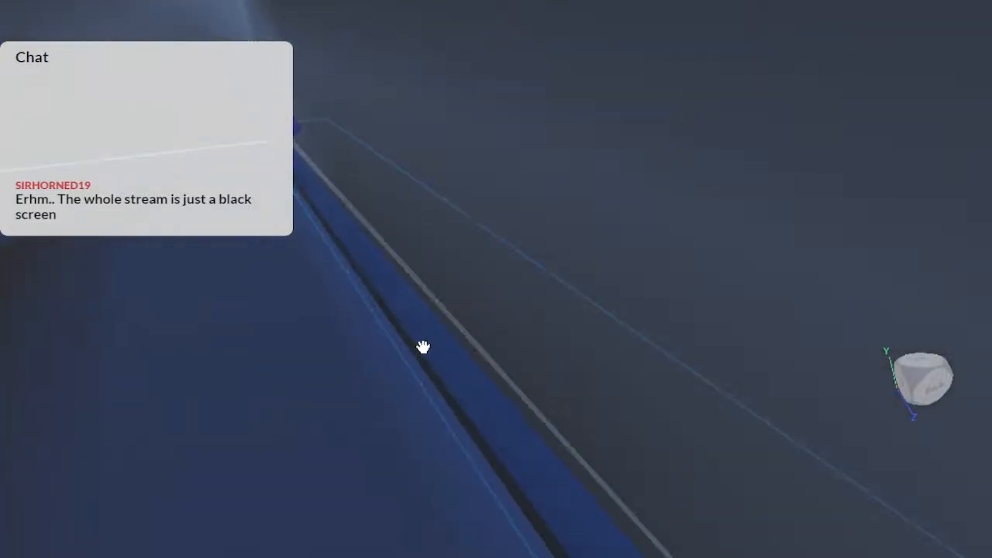
{"action": "right_click_drag", "start_coordinate": [427, 315], "coordinate": [427, 315]}
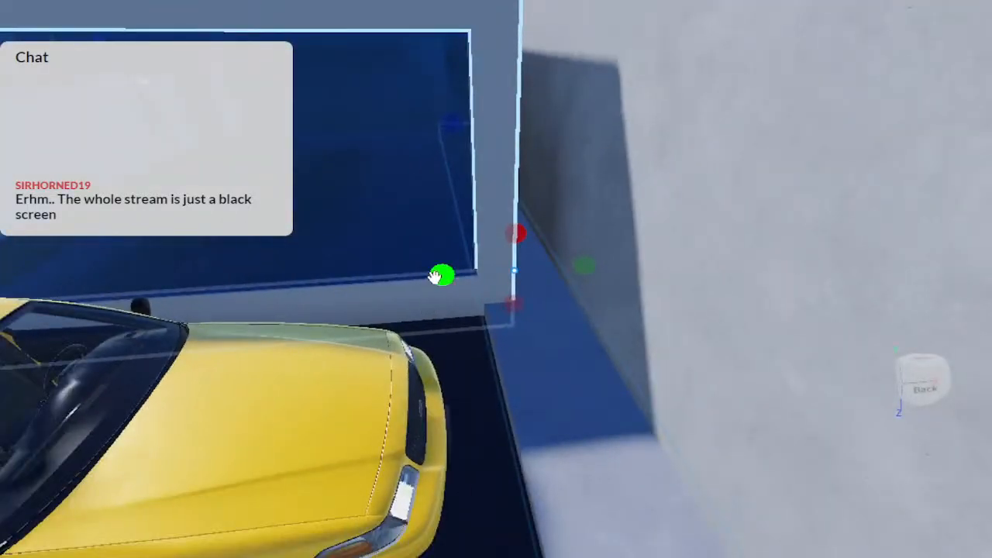
{"action": "left_click_drag", "start_coordinate": [436, 277], "coordinate": [453, 275]}
{"action": "key", "text": "w"}
{"action": "right_click_drag", "start_coordinate": [454, 275], "coordinate": [453, 276]}
{"action": "key", "text": "s"}
{"action": "key", "text": "w"}
Inspect the building's ceiling from inside, and its front facade and parking area from outside
{"action": "right_click_drag", "start_coordinate": [372, 414], "coordinate": [381, 293]}
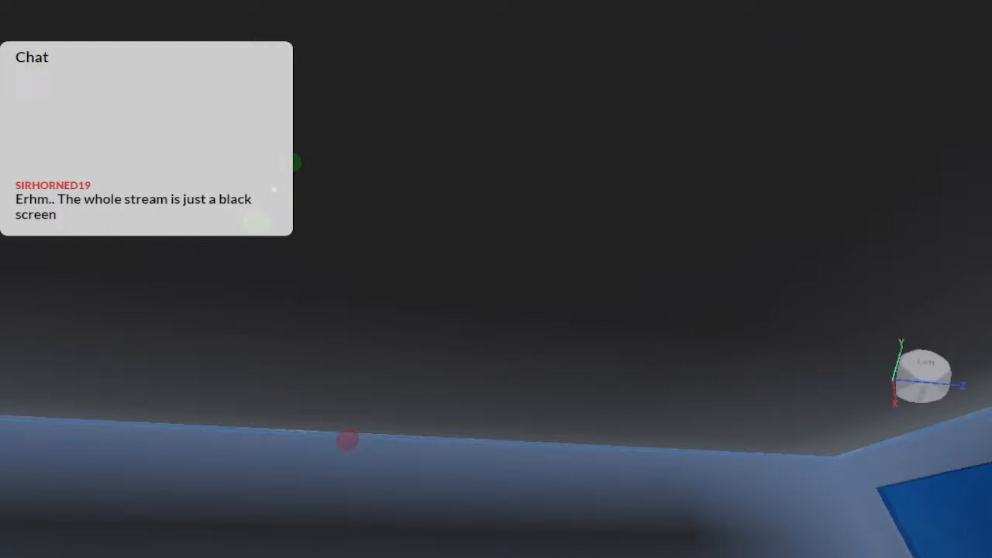
{"action": "right_click_drag", "start_coordinate": [775, 334], "coordinate": [760, 323]}
{"action": "key", "text": "s"}
{"action": "key", "text": "a"}
{"action": "key", "text": "w"}
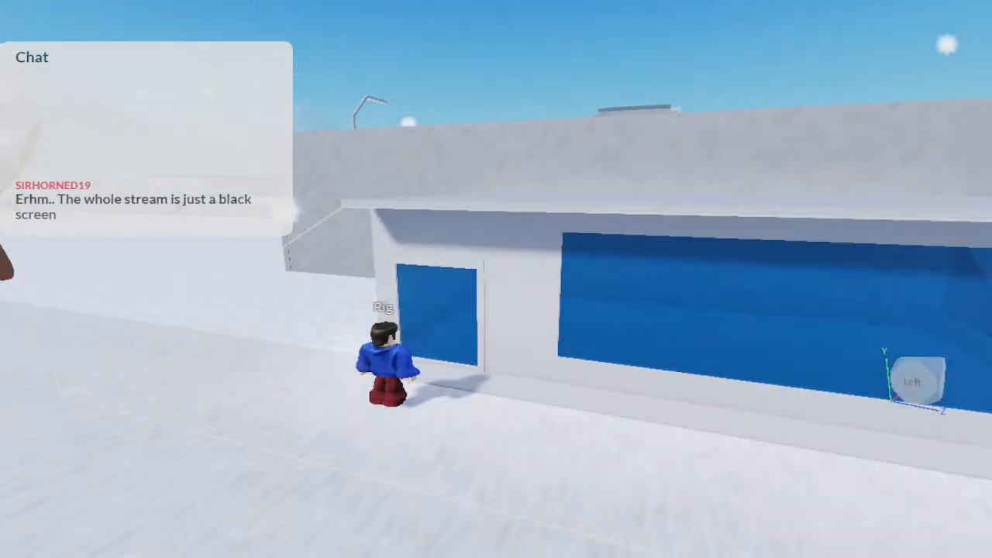
{"action": "right_click_drag", "start_coordinate": [177, 310], "coordinate": [122, 308]}
{"action": "key", "text": "s"}
{"action": "key", "text": "s"}
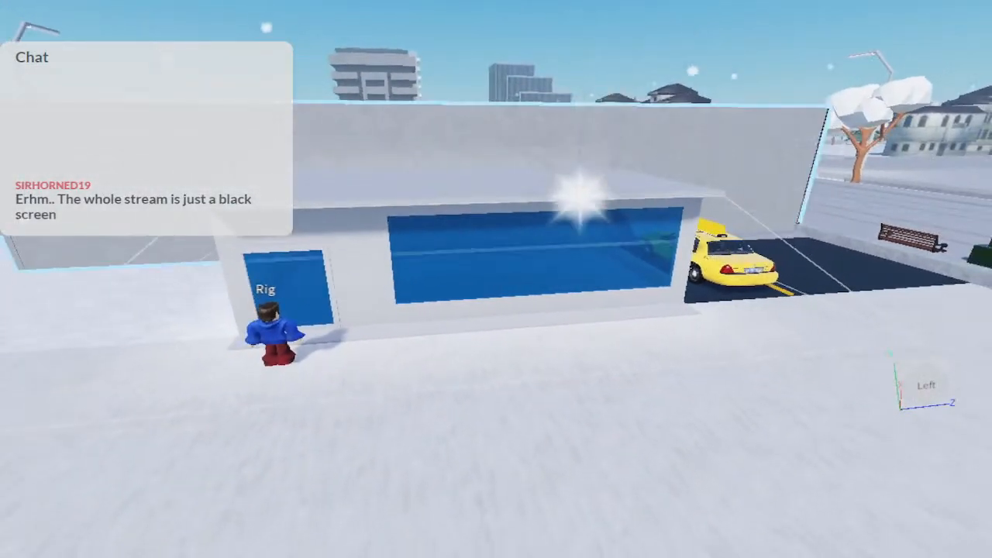
{"action": "key", "text": "w"}
{"action": "mouse_move", "coordinate": [527, 397]}
{"action": "right_mouse_down"}
{"action": "mouse_move", "coordinate": [538, 398]}
{"action": "mouse_move", "coordinate": [527, 398]}
{"action": "right_mouse_up"}
{"action": "key", "text": "w"}
{"action": "key", "text": "w"}
{"action": "key", "text": "w"}
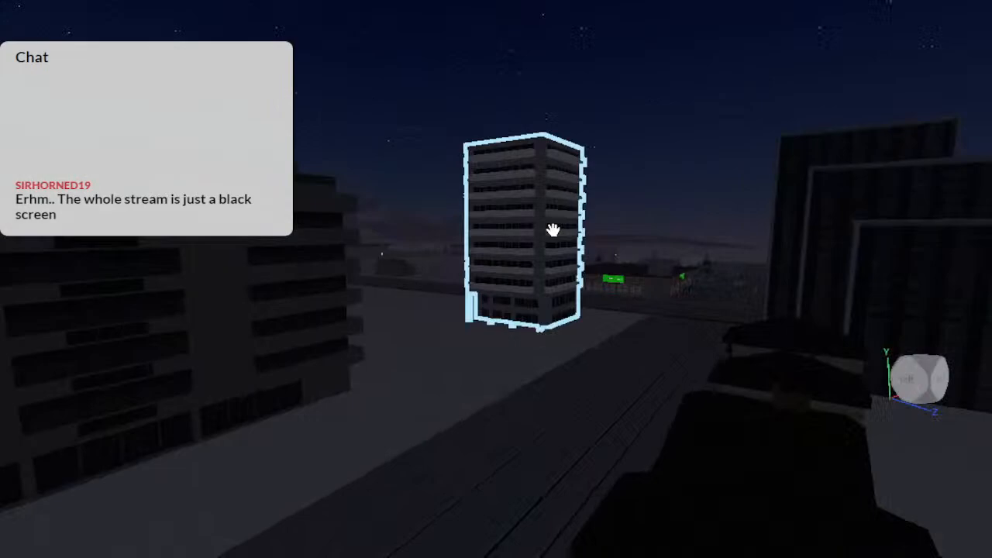
Go into the existing shop with the stocked shelves and select its checkout counter together with the cash register
{"action": "right_click_drag", "start_coordinate": [553, 230], "coordinate": [555, 254]}
{"action": "scroll", "coordinate": [563, 231], "scroll_direction": "up", "scroll_amount": 4}
{"action": "scroll", "coordinate": [564, 230], "scroll_direction": "up", "scroll_amount": 10}
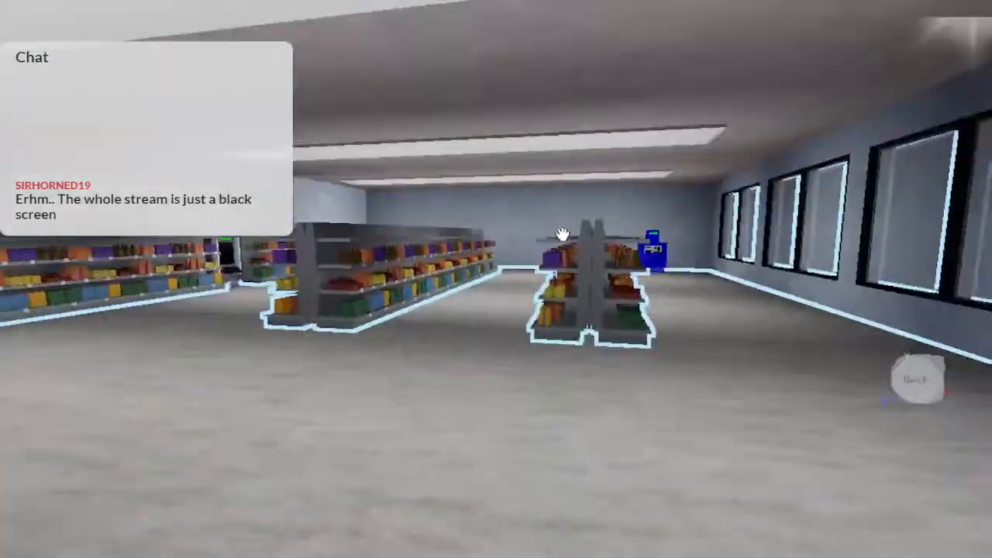
{"action": "scroll", "coordinate": [563, 234], "scroll_direction": "up", "scroll_amount": 3}
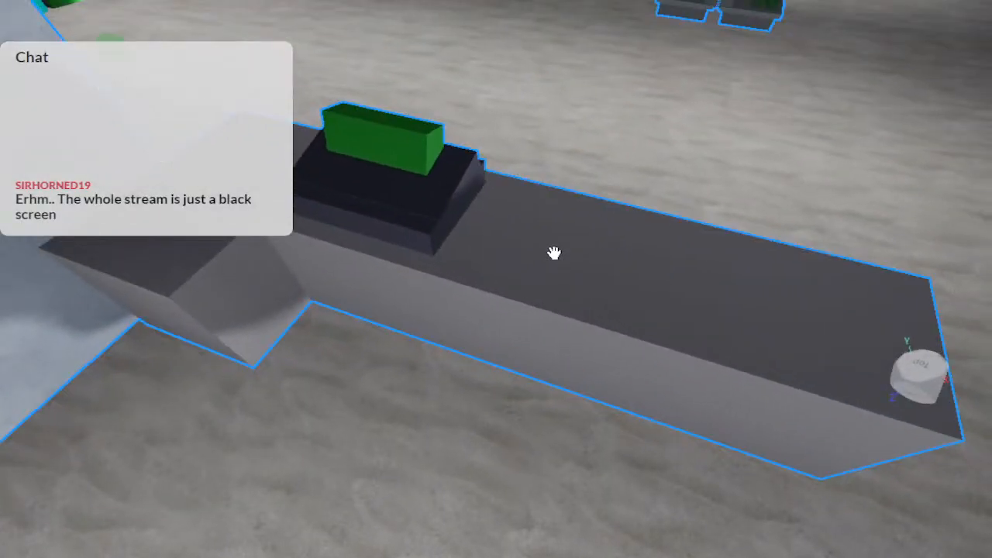
{"action": "left_click", "coordinate": [554, 252]}
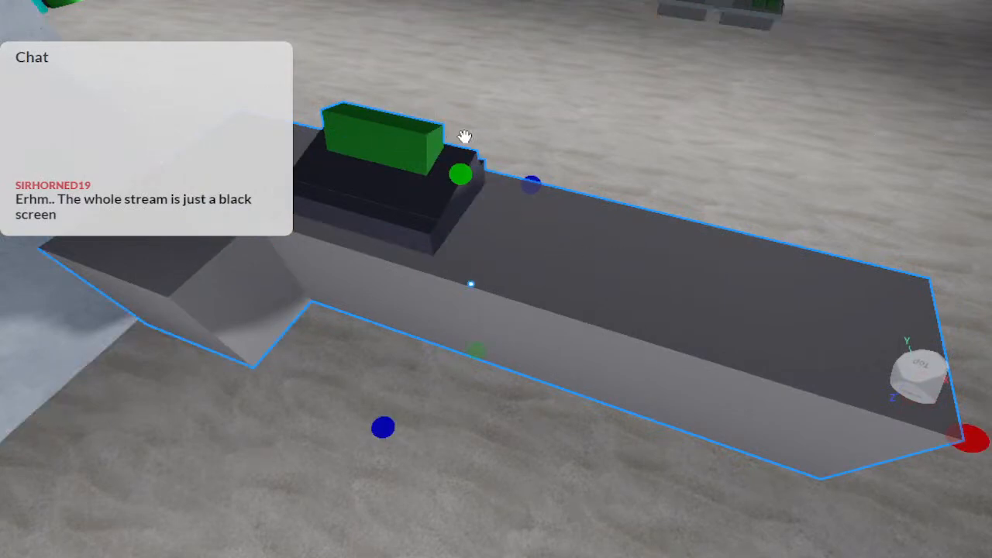
{"action": "key", "text": "d"}
{"action": "right_click_drag", "start_coordinate": [465, 137], "coordinate": [494, 139]}
{"action": "key", "text": "s"}
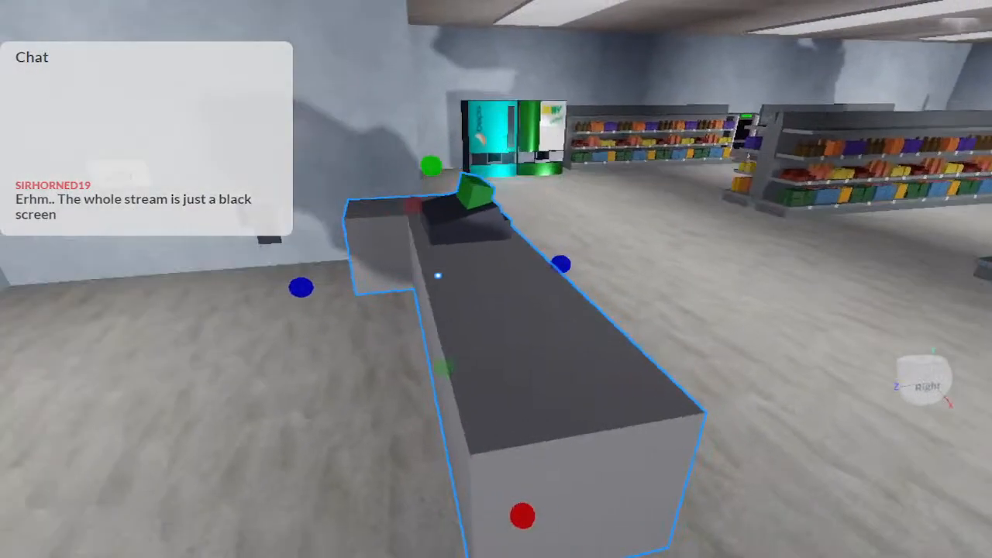
{"action": "key", "text": "ctrl+2"}
{"action": "left_click_drag", "start_coordinate": [317, 277], "coordinate": [384, 289]}
{"action": "key", "text": "ctrl+z"}
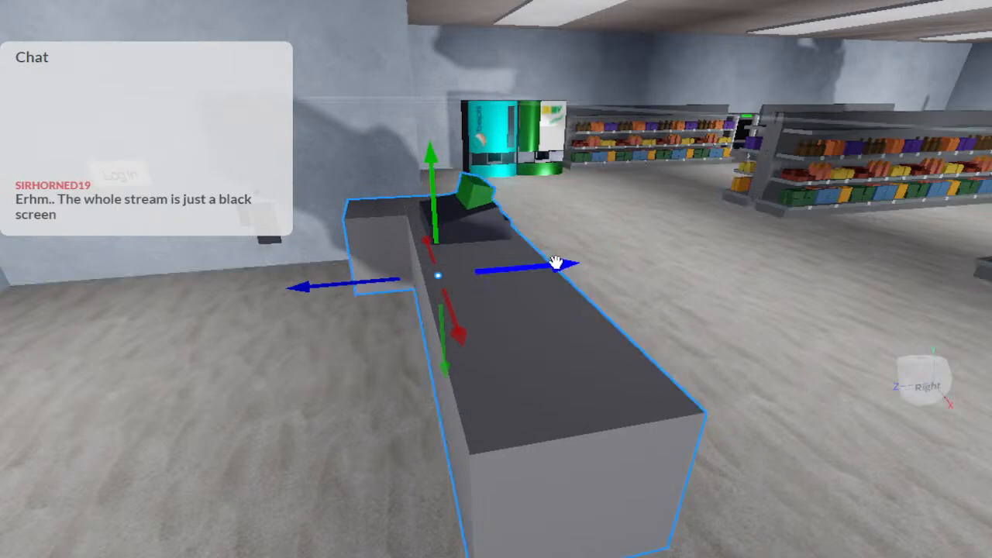
Move the checkout counter out of the shop, across the street area to the spot near the green-panelled machine
{"action": "left_click_drag", "start_coordinate": [556, 263], "coordinate": [591, 261]}
{"action": "scroll", "coordinate": [590, 262], "scroll_direction": "down", "scroll_amount": 5}
{"action": "right_click_drag", "start_coordinate": [591, 261], "coordinate": [591, 262]}
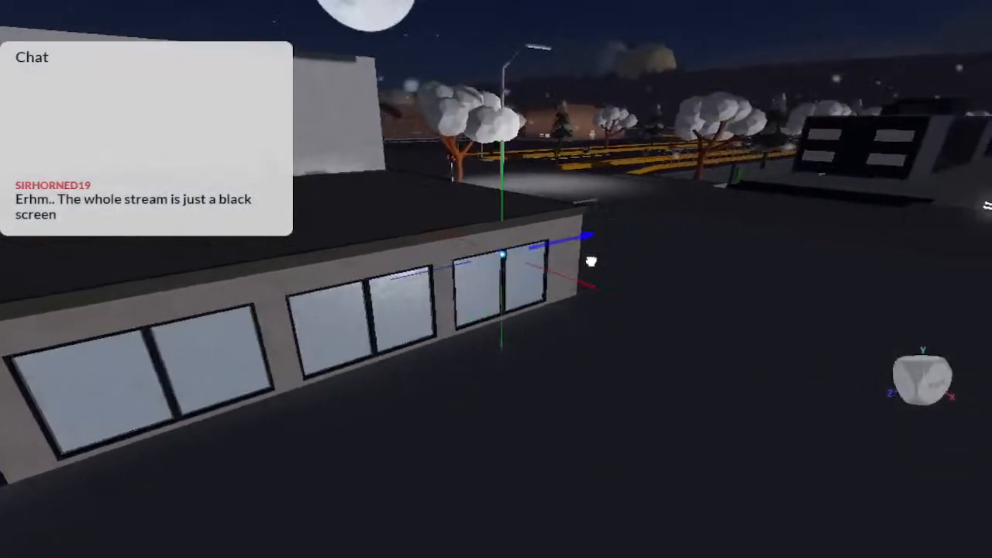
{"action": "key", "text": "d"}
{"action": "left_click_drag", "start_coordinate": [592, 261], "coordinate": [811, 178]}
{"action": "key", "text": "f"}
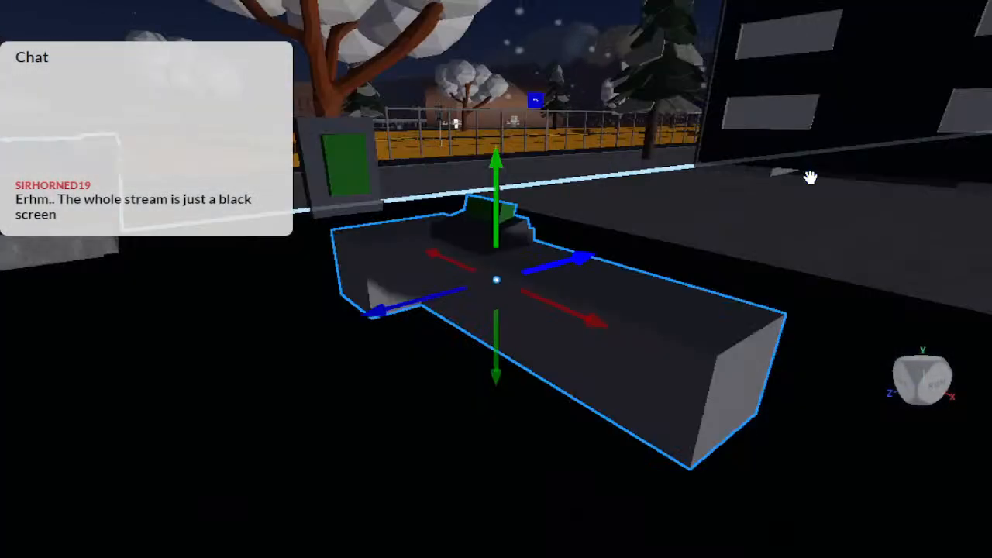
Move the counter across to the taxi's parking pad and on through the side wall into the small building
{"action": "right_click_drag", "start_coordinate": [811, 178], "coordinate": [811, 179]}
{"action": "scroll", "coordinate": [811, 179], "scroll_direction": "down", "scroll_amount": 3}
{"action": "left_click_drag", "start_coordinate": [490, 309], "coordinate": [764, 325]}
{"action": "key", "text": "d"}
{"action": "left_click_drag", "start_coordinate": [634, 432], "coordinate": [643, 452]}
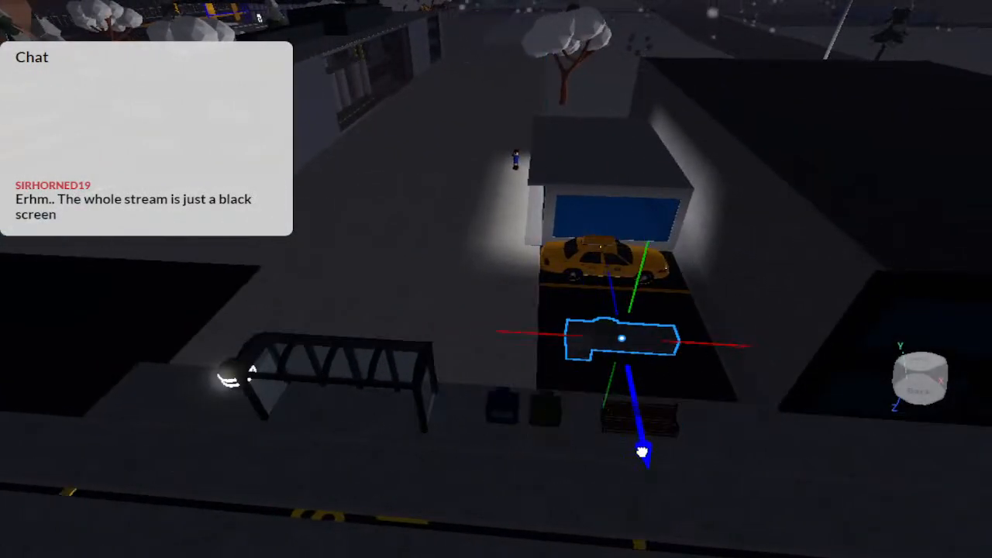
{"action": "left_click_drag", "start_coordinate": [624, 273], "coordinate": [625, 269]}
{"action": "right_click_drag", "start_coordinate": [624, 269], "coordinate": [624, 272]}
{"action": "key", "text": "w"}
{"action": "key", "text": "w"}
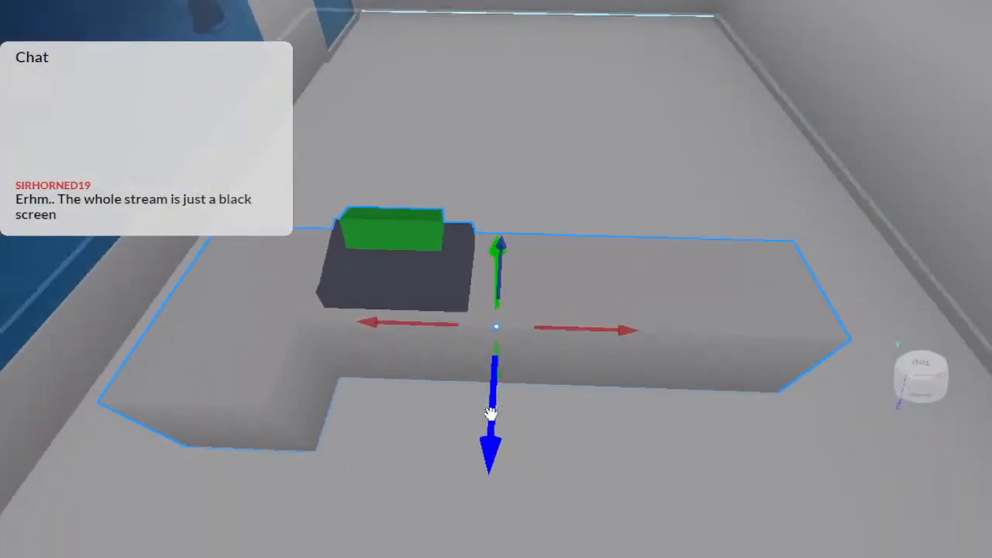
Move the counter further into the room and rotate it 90 degrees about the vertical axis, parallel to the front window
{"action": "left_click_drag", "start_coordinate": [494, 452], "coordinate": [508, 204]}
{"action": "right_click_drag", "start_coordinate": [509, 204], "coordinate": [508, 204]}
{"action": "key", "text": "w"}
{"action": "key", "text": "s"}
{"action": "left_click_drag", "start_coordinate": [489, 312], "coordinate": [585, 271]}
{"action": "key", "text": "w"}
{"action": "right_click_drag", "start_coordinate": [584, 271], "coordinate": [584, 270]}
{"action": "key", "text": "d"}
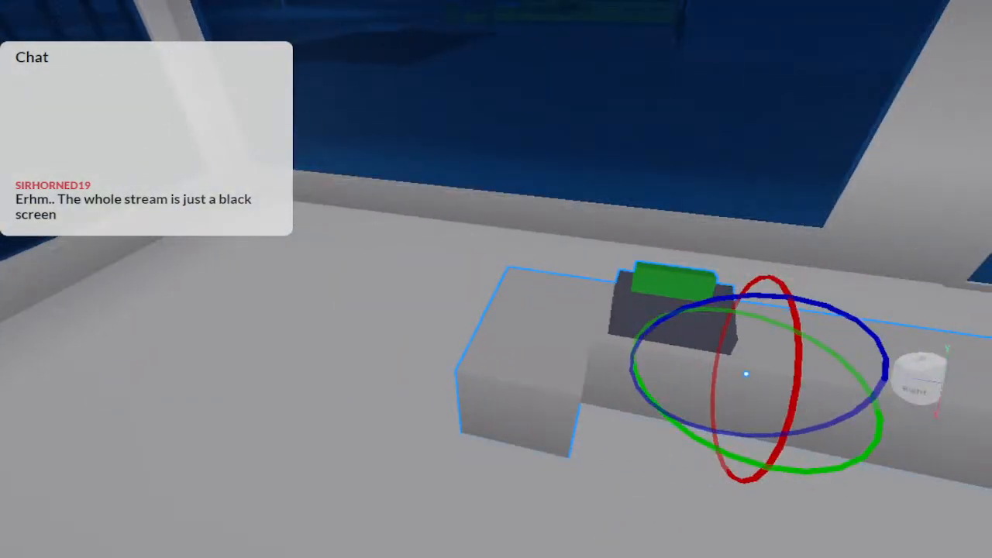
Move the checkout counter away from the front window, towards the back of the small building's room
{"action": "key", "text": "ctrl+2"}
{"action": "key", "text": "f"}
{"action": "key", "text": "w"}
{"action": "right_click_drag", "start_coordinate": [361, 133], "coordinate": [362, 133]}
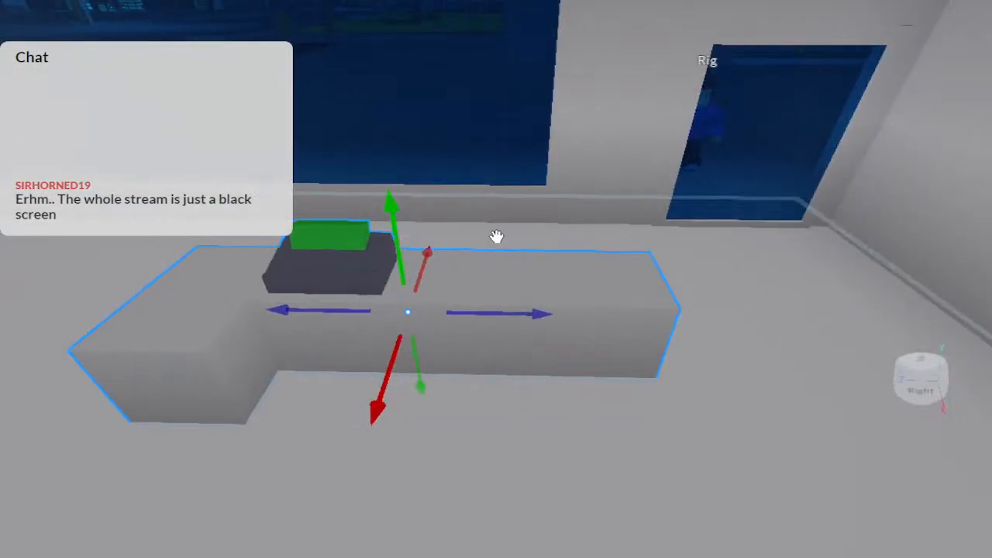
{"action": "key", "text": "d"}
{"action": "key", "text": "d"}
{"action": "mouse_move", "coordinate": [513, 318]}
{"action": "left_mouse_down"}
{"action": "mouse_move", "coordinate": [616, 319]}
{"action": "mouse_move", "coordinate": [506, 311]}
{"action": "left_mouse_up"}
{"action": "key", "text": "d"}
{"action": "right_click_drag", "start_coordinate": [507, 310], "coordinate": [503, 275]}
{"action": "key", "text": "w"}
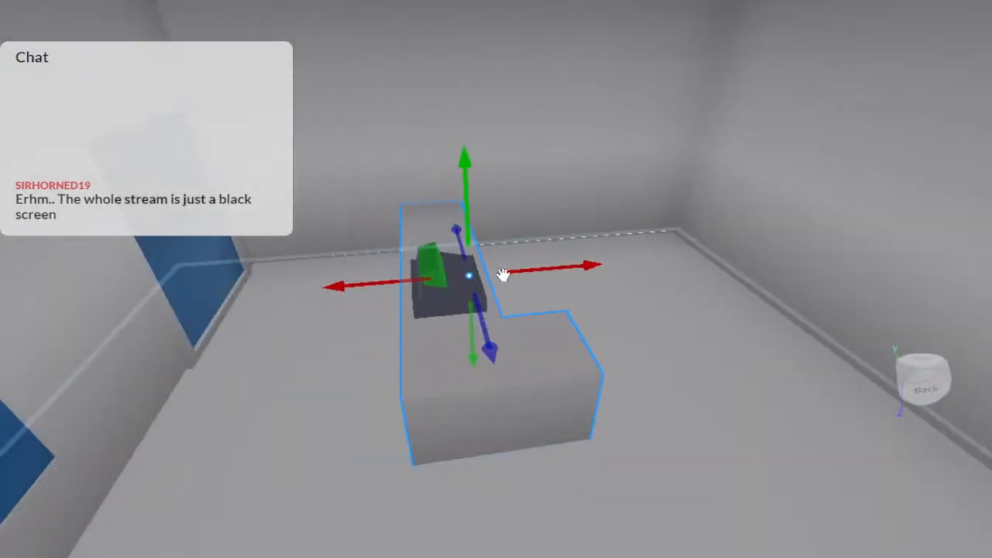
{"action": "left_click_drag", "start_coordinate": [588, 261], "coordinate": [689, 252]}
Go back into the stocked shop and select the grey cash machine standing between the wall shelves
{"action": "right_click_drag", "start_coordinate": [689, 252], "coordinate": [689, 251]}
{"action": "key", "text": "d"}
{"action": "scroll", "coordinate": [690, 251], "scroll_direction": "down", "scroll_amount": 5}
{"action": "right_click_drag", "start_coordinate": [690, 251], "coordinate": [690, 251]}
{"action": "scroll", "coordinate": [690, 251], "scroll_direction": "up", "scroll_amount": 1}
{"action": "scroll", "coordinate": [690, 251], "scroll_direction": "down", "scroll_amount": 4}
{"action": "scroll", "coordinate": [690, 251], "scroll_direction": "up", "scroll_amount": 3}
{"action": "scroll", "coordinate": [602, 286], "scroll_direction": "up", "scroll_amount": 10}
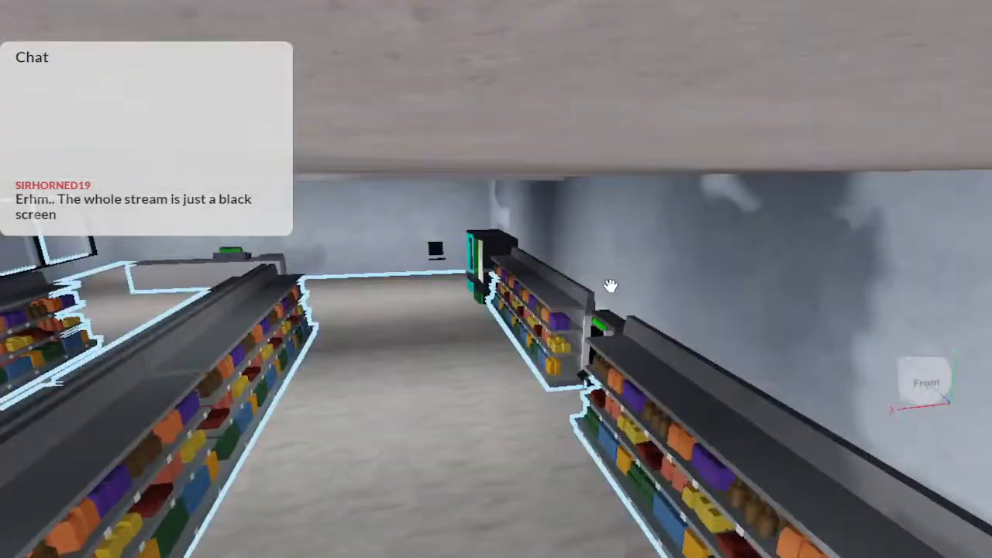
{"action": "scroll", "coordinate": [611, 287], "scroll_direction": "up", "scroll_amount": 2}
{"action": "right_click_drag", "start_coordinate": [611, 286], "coordinate": [611, 286]}
{"action": "scroll", "coordinate": [539, 268], "scroll_direction": "up", "scroll_amount": 3}
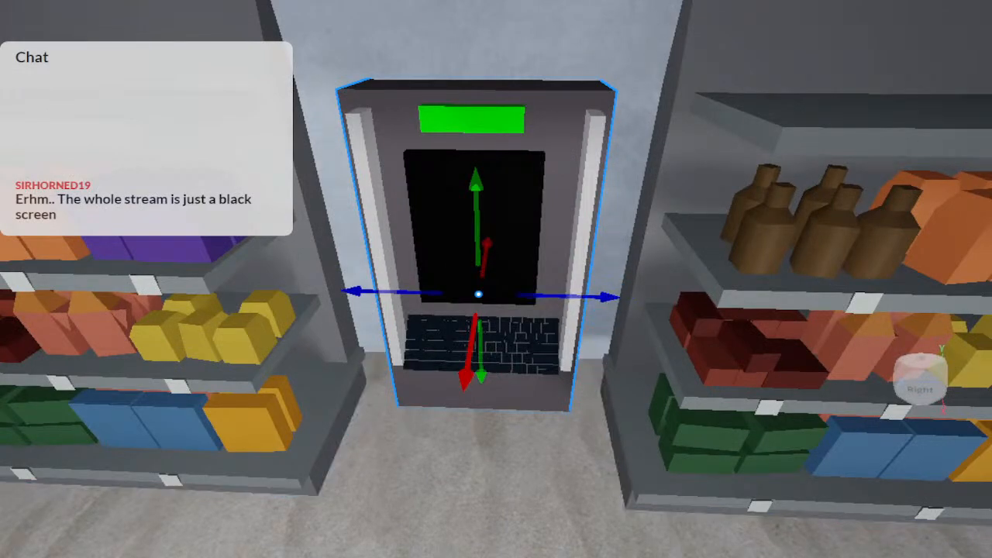
Bring a copy of the cash machine out of the shop into the small building, to the corner beside the taxi
{"action": "key", "text": "d"}
{"action": "left_click_drag", "start_coordinate": [605, 296], "coordinate": [723, 288]}
{"action": "scroll", "coordinate": [722, 288], "scroll_direction": "down", "scroll_amount": 3}
{"action": "key", "text": "d"}
{"action": "right_click_drag", "start_coordinate": [722, 288], "coordinate": [724, 288]}
{"action": "key", "text": "d"}
{"action": "left_click_drag", "start_coordinate": [439, 290], "coordinate": [580, 394]}
{"action": "key", "text": "d"}
{"action": "key", "text": "w"}
{"action": "right_click_drag", "start_coordinate": [580, 394], "coordinate": [581, 394]}
{"action": "key", "text": "a"}
{"action": "key", "text": "s"}
{"action": "left_click_drag", "start_coordinate": [306, 415], "coordinate": [311, 298]}
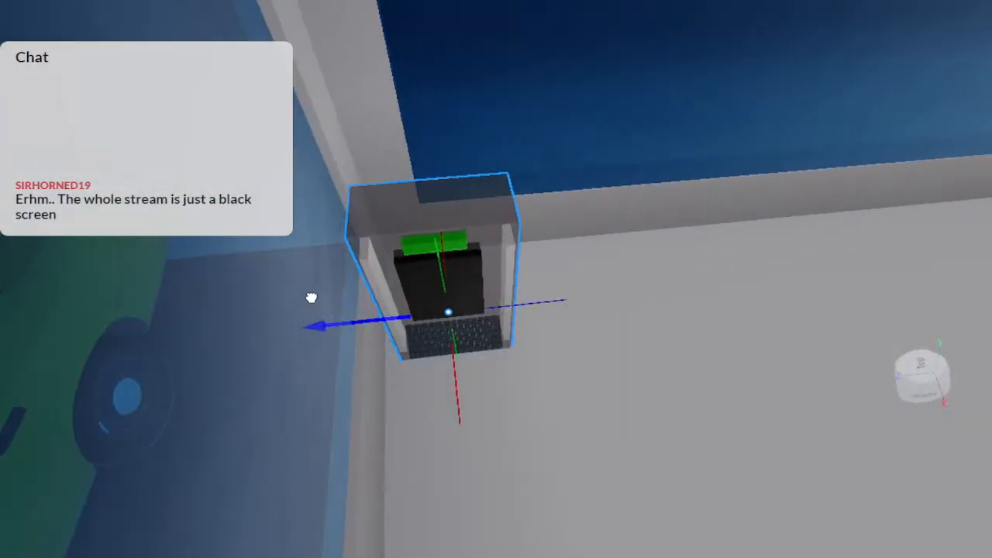
Turn the cash machine 180 degrees about the vertical axis and set it against the back wall beside the taxi-side window
{"action": "right_click_drag", "start_coordinate": [311, 298], "coordinate": [313, 291]}
{"action": "left_click_drag", "start_coordinate": [516, 155], "coordinate": [617, 158]}
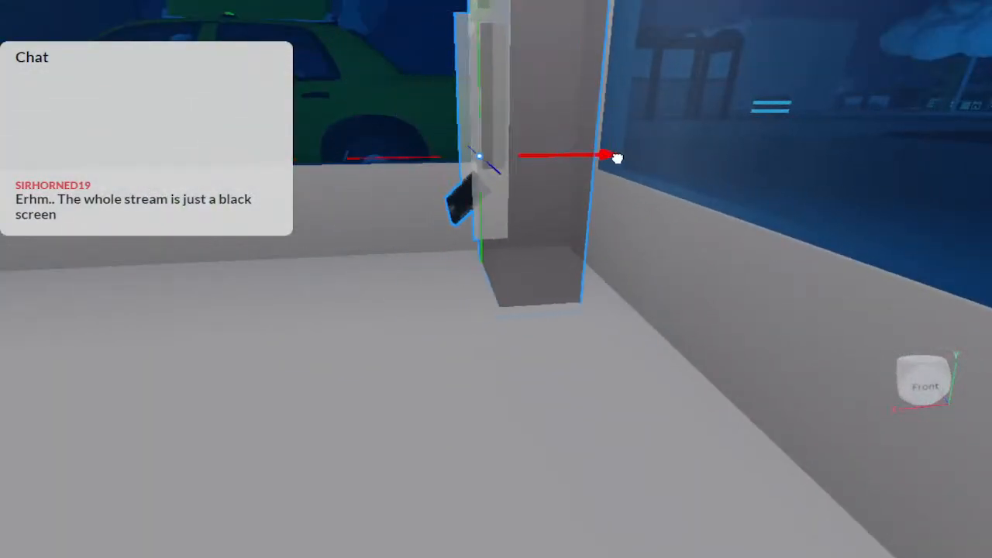
{"action": "right_click_drag", "start_coordinate": [654, 165], "coordinate": [653, 144]}
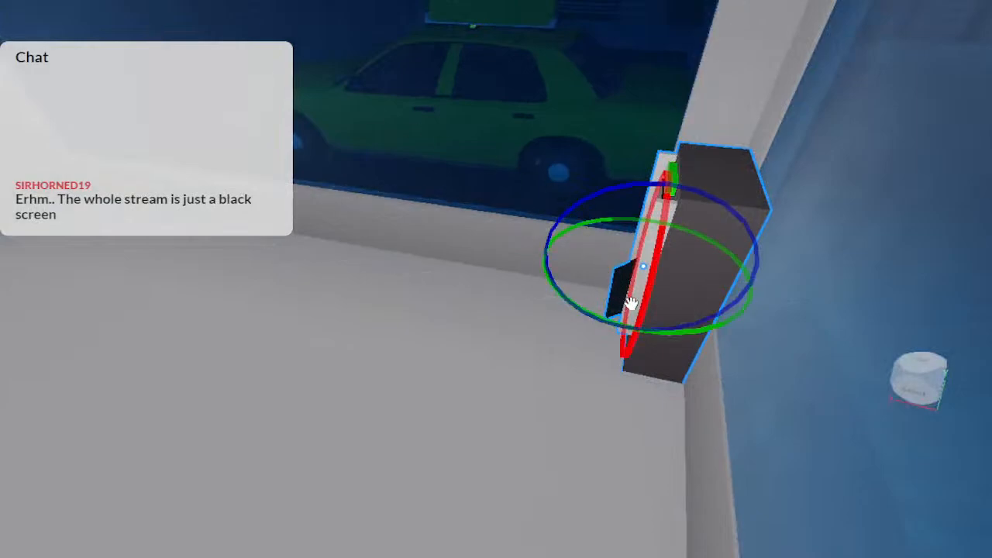
{"action": "left_click_drag", "start_coordinate": [651, 332], "coordinate": [656, 195]}
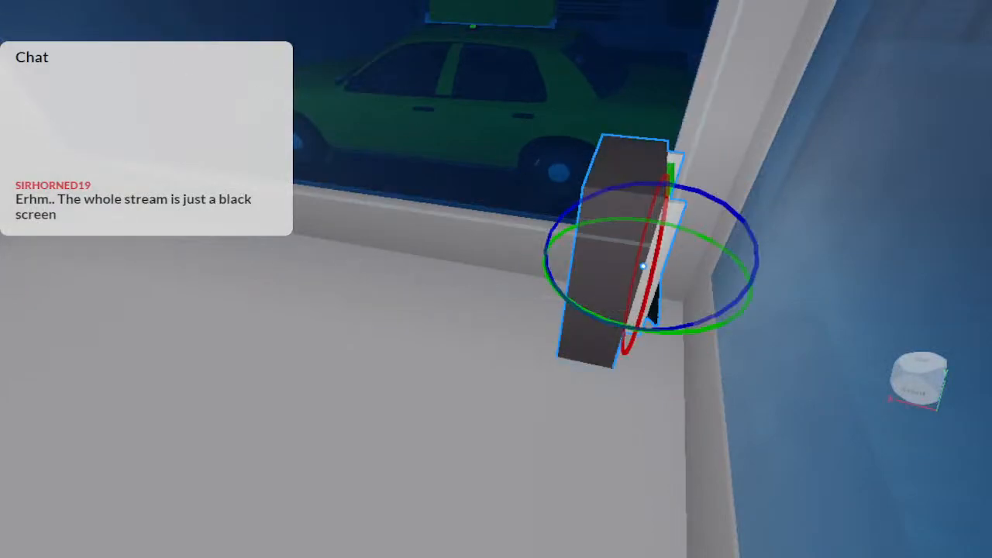
{"action": "key", "text": "ctrl+2"}
{"action": "key", "text": "a"}
{"action": "left_click_drag", "start_coordinate": [774, 285], "coordinate": [522, 202]}
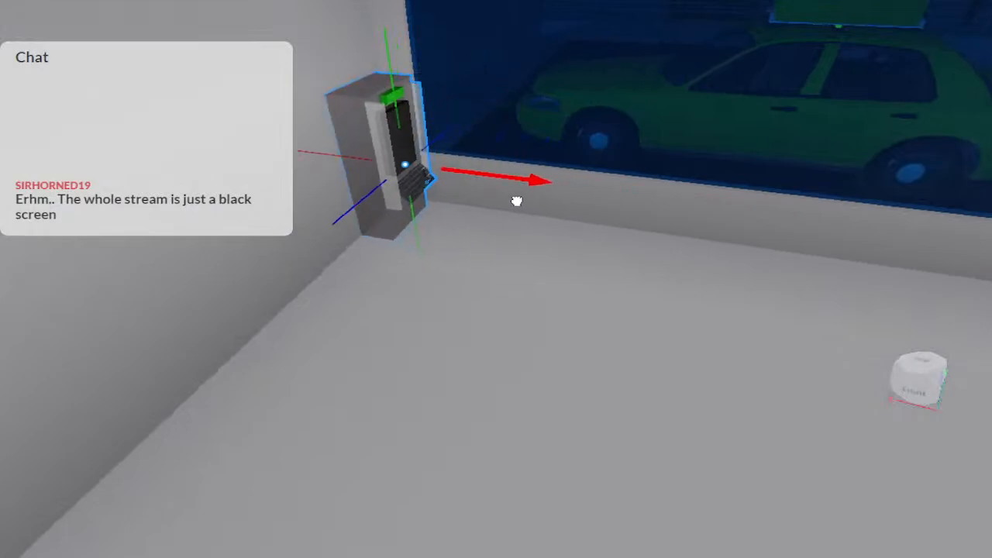
Return to the shop and select the blue newspaper box at its corner
{"action": "right_click_drag", "start_coordinate": [578, 331], "coordinate": [666, 377]}
{"action": "key", "text": "w"}
{"action": "key", "text": "w"}
{"action": "key", "text": "w"}
{"action": "left_click", "coordinate": [648, 366]}
{"action": "key", "text": "w"}
{"action": "key", "text": "s"}
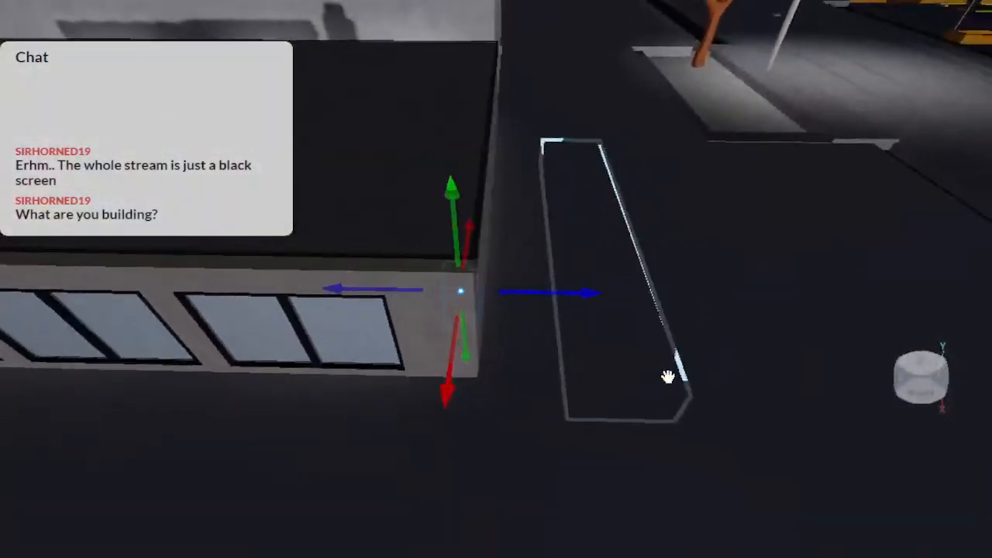
Move the newspaper box out of the shop and across the street into the small building
{"action": "key", "text": "d"}
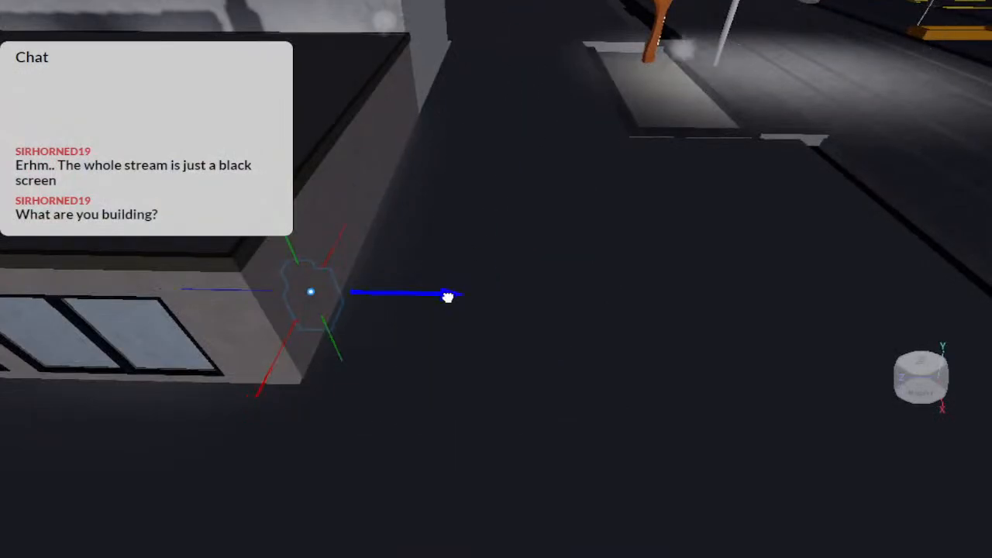
{"action": "key", "text": "d"}
{"action": "left_click_drag", "start_coordinate": [447, 297], "coordinate": [627, 295]}
{"action": "right_click_drag", "start_coordinate": [611, 295], "coordinate": [628, 294]}
{"action": "left_click_drag", "start_coordinate": [627, 294], "coordinate": [674, 215]}
{"action": "right_click_drag", "start_coordinate": [670, 217], "coordinate": [673, 215]}
{"action": "key", "text": "s"}
{"action": "left_click_drag", "start_coordinate": [394, 216], "coordinate": [626, 281]}
{"action": "key", "text": "d"}
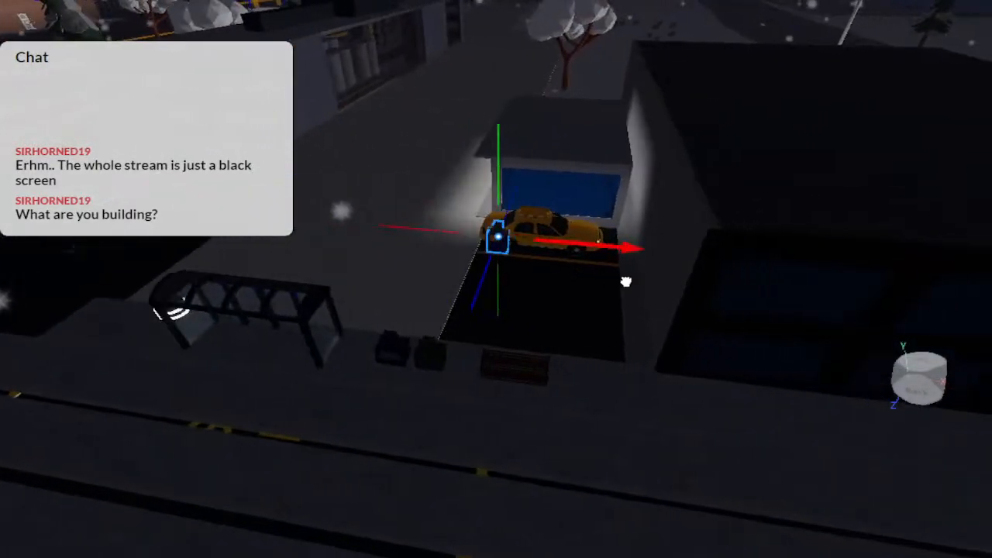
{"action": "left_click_drag", "start_coordinate": [493, 266], "coordinate": [496, 256]}
Shift the newspaper box out through the front window onto the building's front walkway
{"action": "key", "text": "f"}
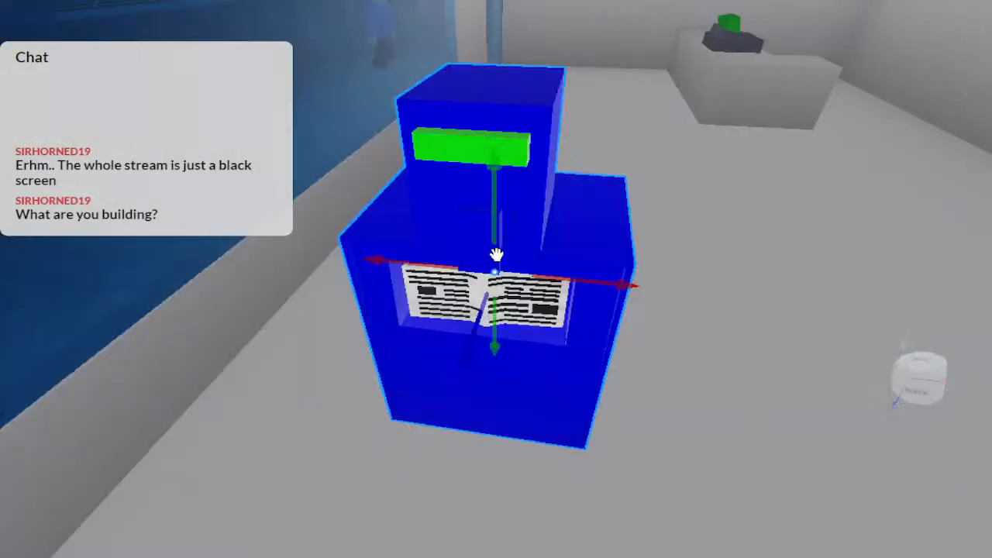
{"action": "key", "text": "d"}
{"action": "right_click_drag", "start_coordinate": [496, 255], "coordinate": [496, 256]}
{"action": "key", "text": "w"}
{"action": "key", "text": "s"}
{"action": "left_click_drag", "start_coordinate": [475, 358], "coordinate": [392, 411]}
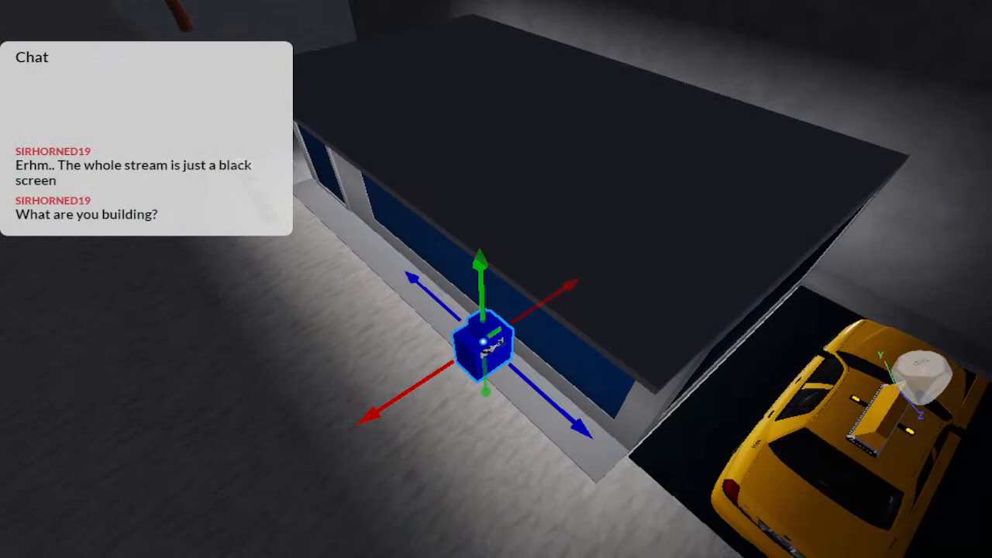
Rotate the newspaper box 90 degrees about the vertical axis so its front faces away from the window
{"action": "key", "text": "ctrl+4"}
{"action": "key", "text": "w"}
{"action": "right_click_drag", "start_coordinate": [504, 274], "coordinate": [504, 275]}
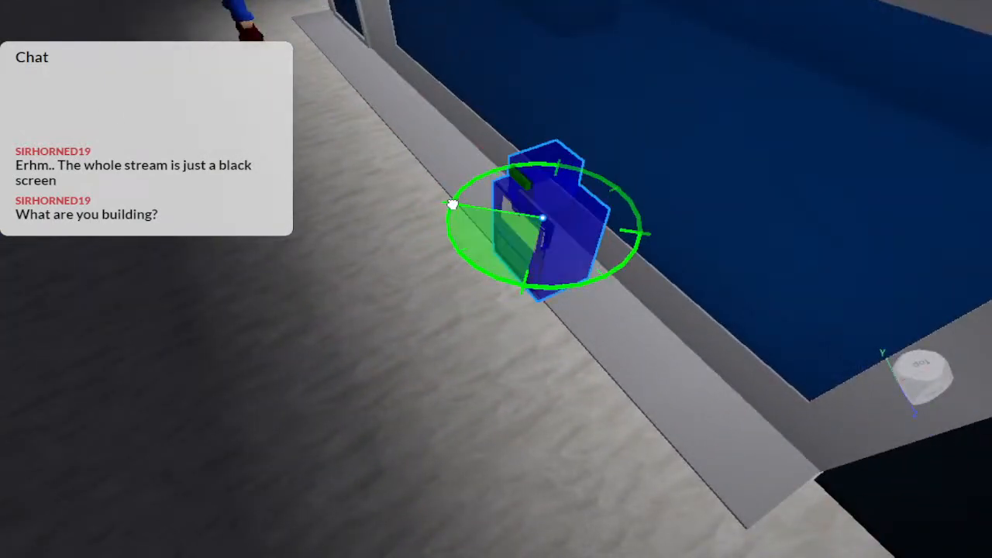
{"action": "left_click_drag", "start_coordinate": [453, 204], "coordinate": [454, 204]}
{"action": "key", "text": "d"}
{"action": "right_click_drag", "start_coordinate": [454, 204], "coordinate": [455, 204]}
{"action": "key", "text": "a"}
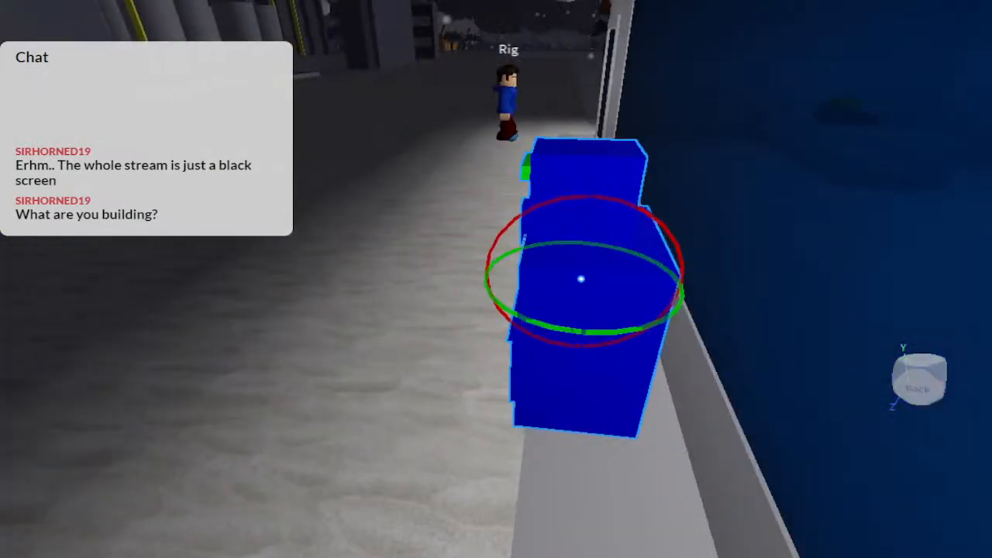
Fine-position the newspaper box on the walkway, close to the front window and nearer the taxi-side corner
{"action": "key", "text": "ctrl+2"}
{"action": "right_click_drag", "start_coordinate": [277, 93], "coordinate": [324, 126]}
{"action": "left_click_drag", "start_coordinate": [382, 242], "coordinate": [424, 230]}
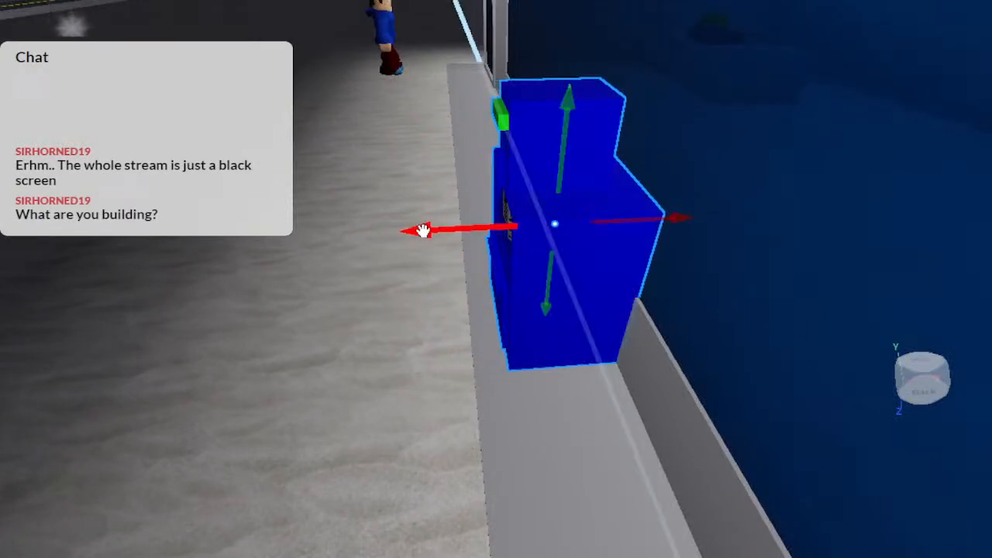
{"action": "key", "text": "a"}
{"action": "right_click_drag", "start_coordinate": [424, 230], "coordinate": [423, 230]}
{"action": "key", "text": "s"}
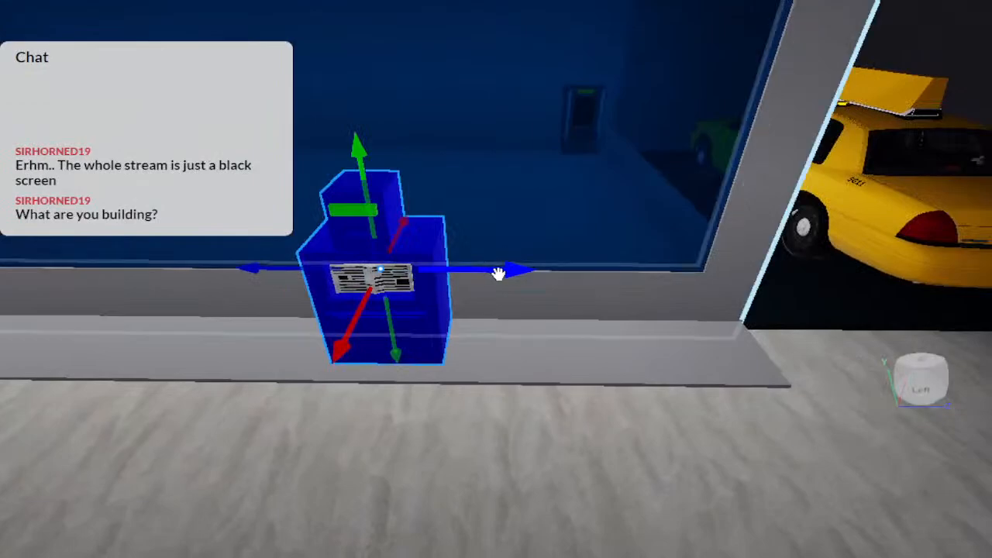
{"action": "key", "text": "d"}
{"action": "left_click_drag", "start_coordinate": [498, 275], "coordinate": [538, 275]}
{"action": "right_click_drag", "start_coordinate": [520, 286], "coordinate": [443, 280]}
{"action": "key", "text": "d"}
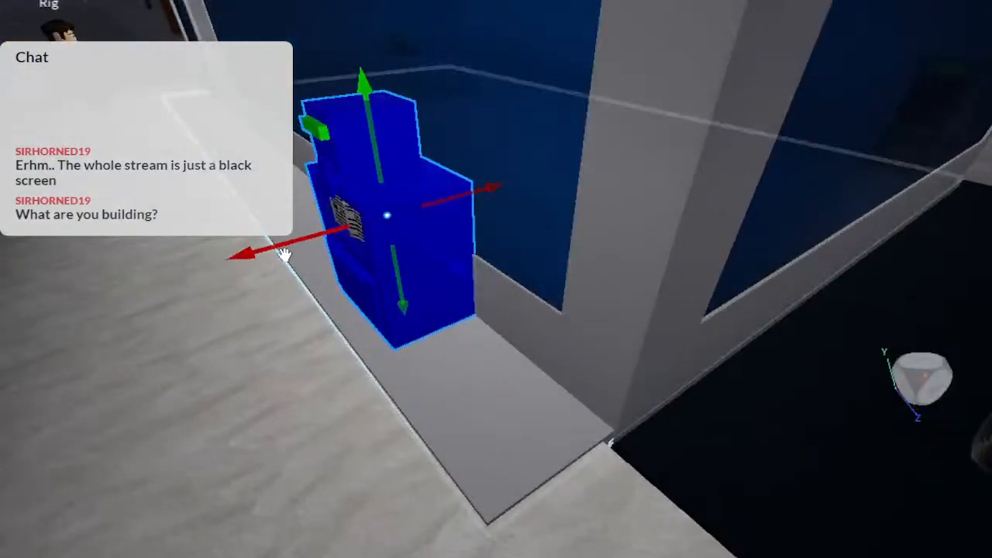
{"action": "left_click_drag", "start_coordinate": [285, 256], "coordinate": [247, 251]}
Go to the bus shelter and select the round trash can with the glowing rings beside it
{"action": "key", "text": "s"}
{"action": "right_click_drag", "start_coordinate": [247, 251], "coordinate": [248, 251]}
{"action": "key", "text": "a"}
{"action": "key", "text": "s"}
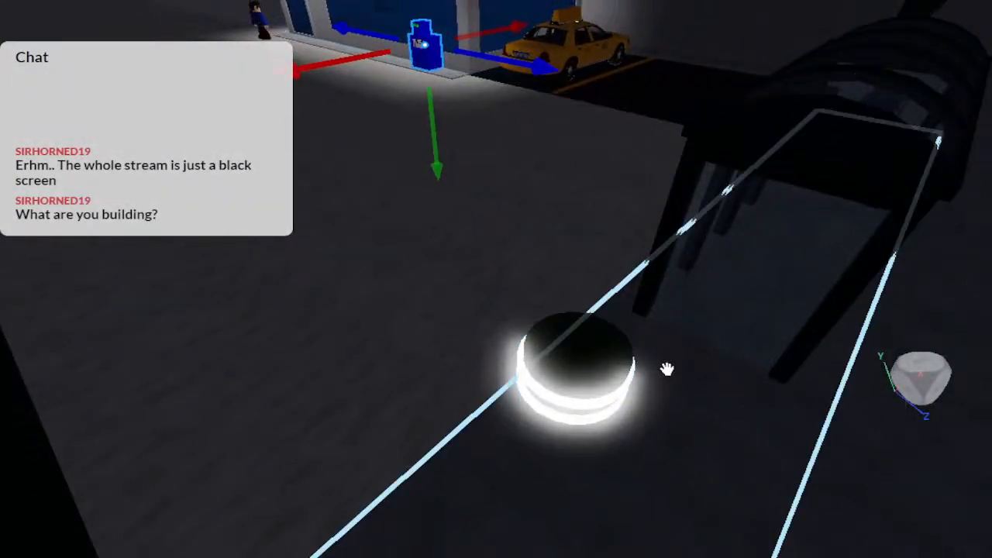
{"action": "left_click", "coordinate": [601, 363]}
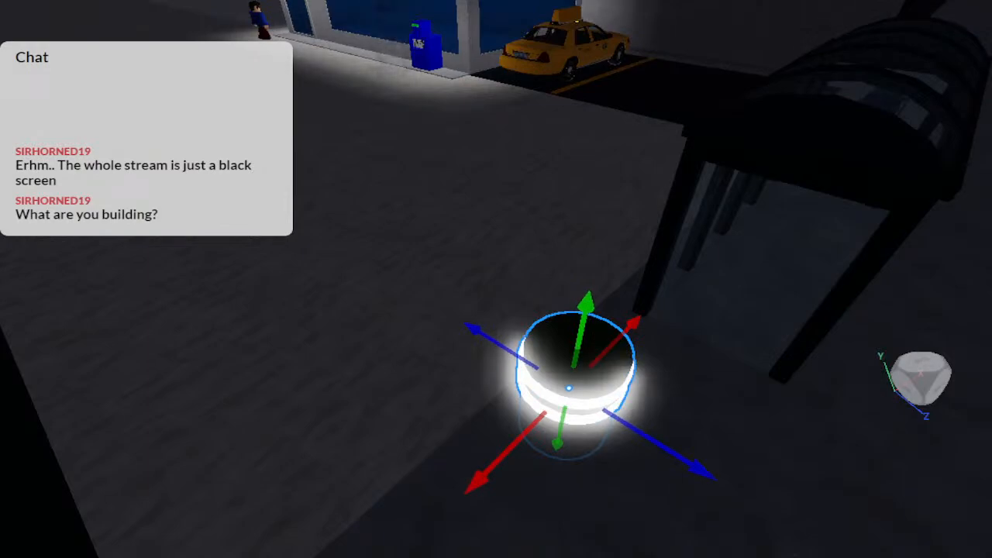
Move a copy of the glowing trash can onto the building's front walkway, leaving a gap beside the newspaper box
{"action": "key", "text": "s"}
{"action": "key", "text": "a"}
{"action": "right_click_drag", "start_coordinate": [782, 385], "coordinate": [782, 385]}
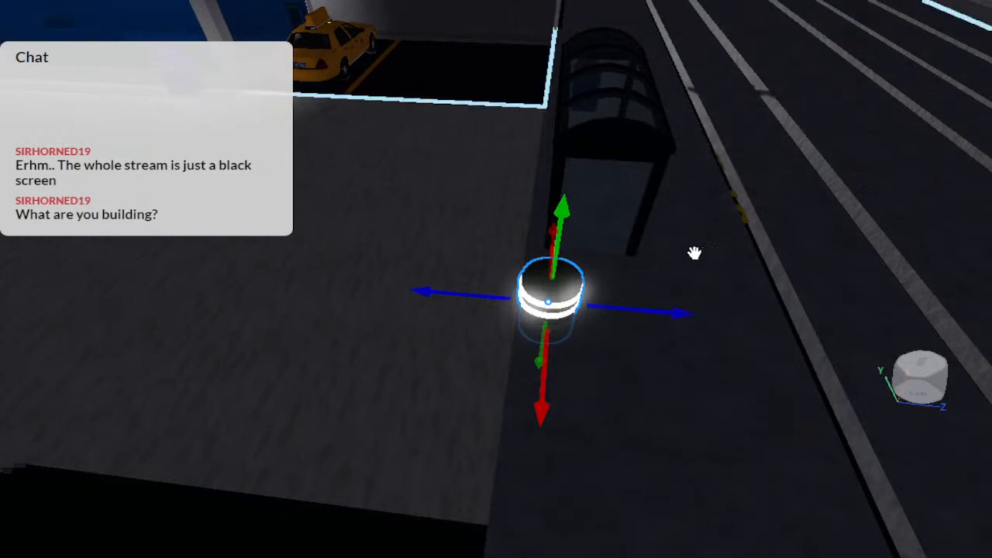
{"action": "key", "text": "a"}
{"action": "left_click_drag", "start_coordinate": [686, 315], "coordinate": [552, 310]}
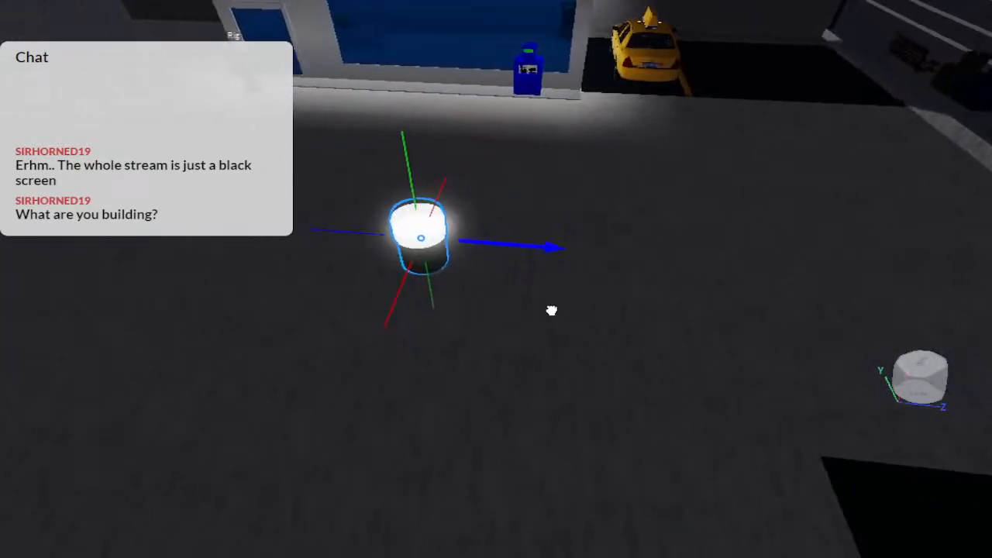
{"action": "left_click_drag", "start_coordinate": [421, 311], "coordinate": [411, 267]}
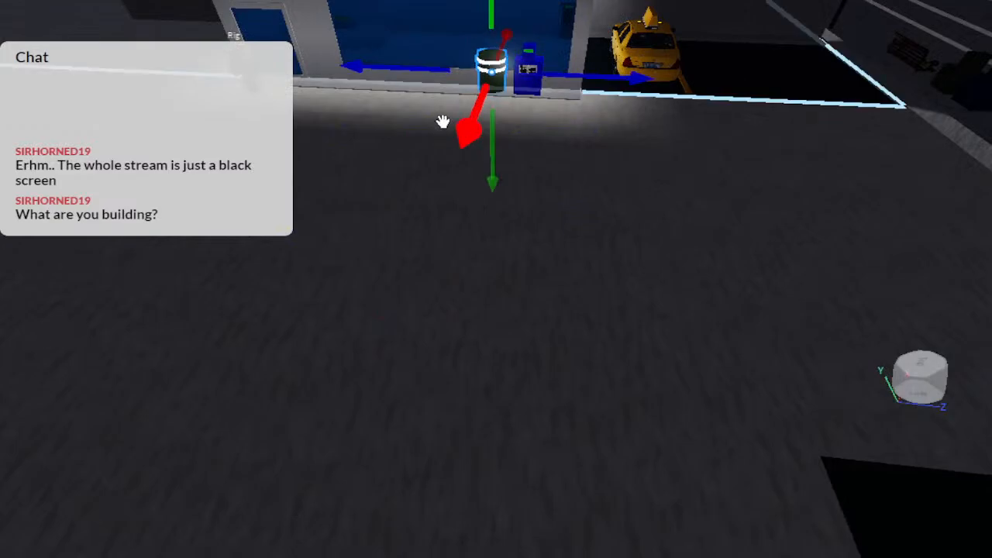
{"action": "key", "text": "w"}
{"action": "right_click_drag", "start_coordinate": [443, 122], "coordinate": [447, 127]}
{"action": "key", "text": "a"}
{"action": "key", "text": "s"}
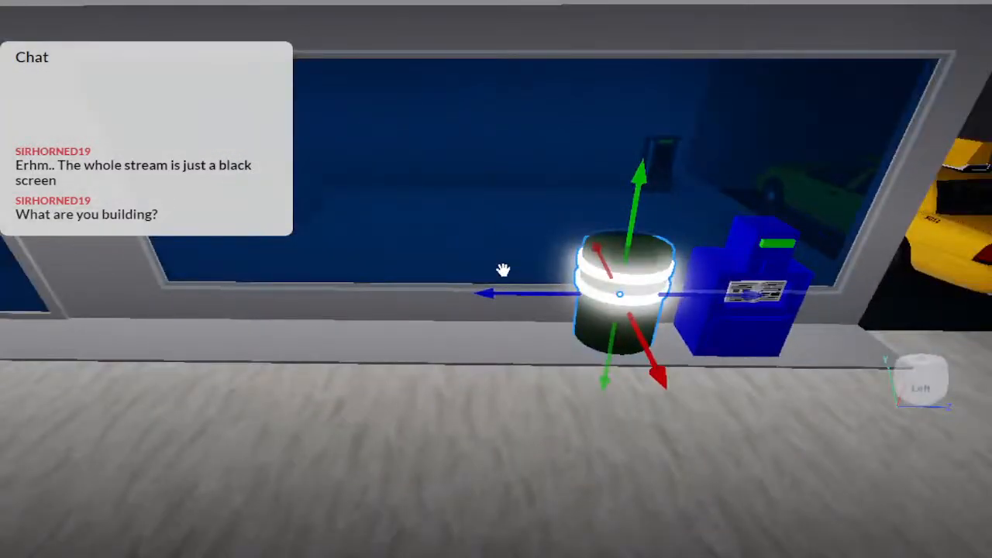
{"action": "left_click_drag", "start_coordinate": [485, 295], "coordinate": [412, 297]}
Go back into the shop and select several adjoining stocked shelf sections at the end of the row near the door
{"action": "key", "text": "s"}
{"action": "right_click_drag", "start_coordinate": [402, 297], "coordinate": [403, 298]}
{"action": "key", "text": "a"}
{"action": "key", "text": "a"}
{"action": "key", "text": "w"}
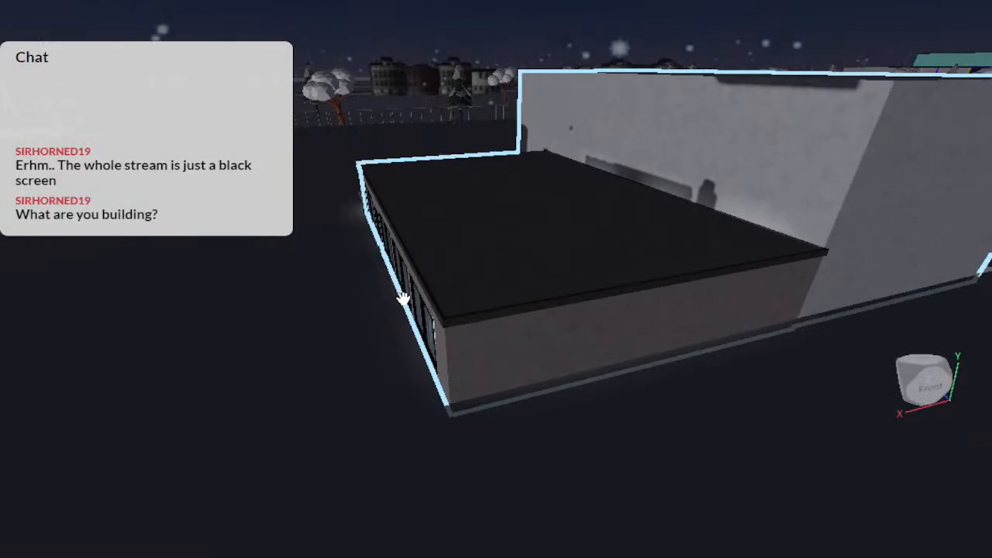
{"action": "key", "text": "w"}
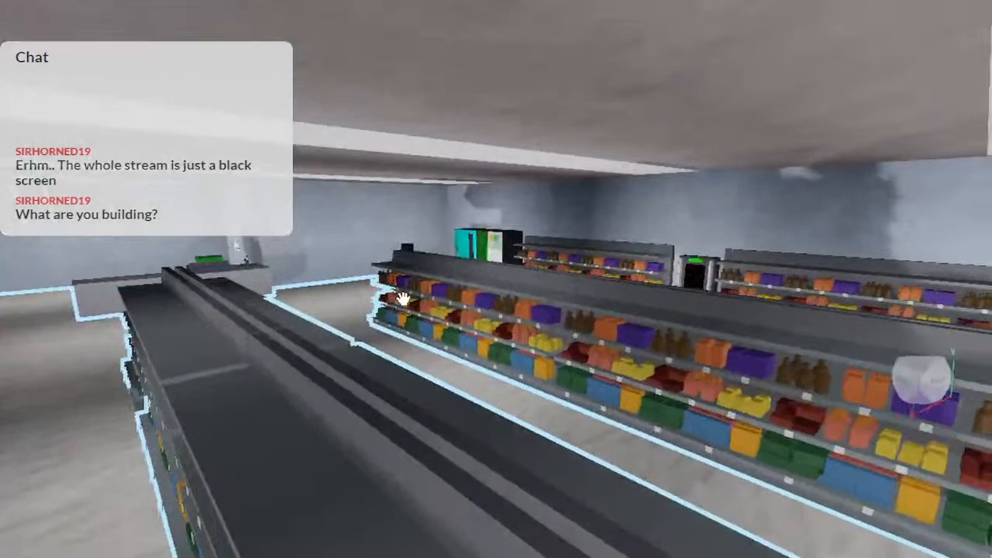
{"action": "key", "text": "w"}
{"action": "right_click_drag", "start_coordinate": [403, 299], "coordinate": [403, 298]}
{"action": "left_click", "coordinate": [454, 262], "text": "alt"}
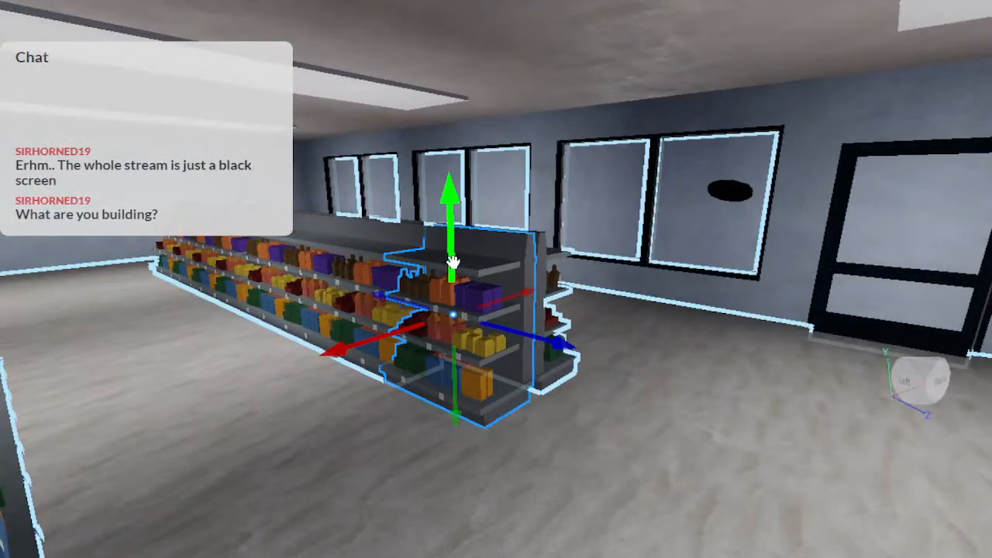
{"action": "key", "text": "e"}
{"action": "right_click_drag", "start_coordinate": [454, 262], "coordinate": [454, 263]}
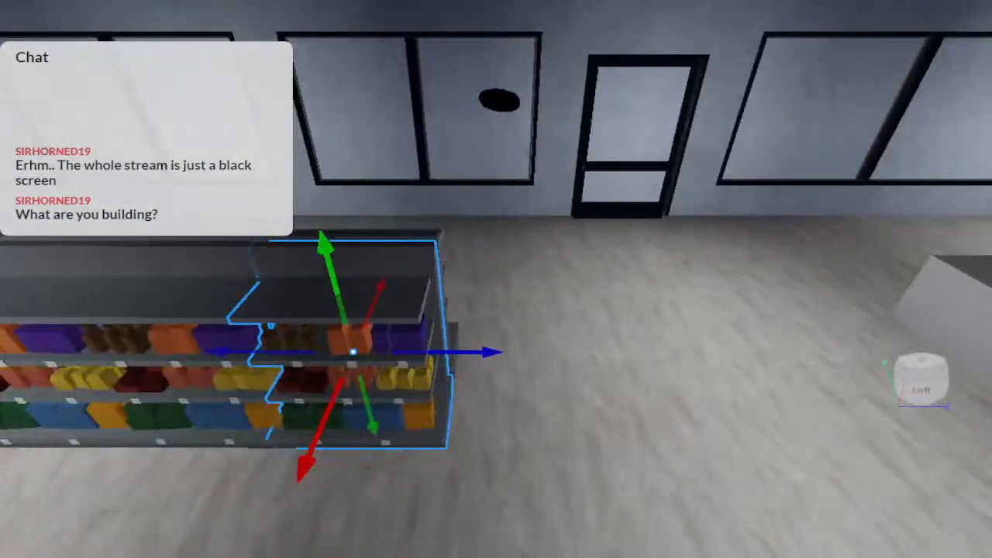
{"action": "right_click_drag", "start_coordinate": [747, 441], "coordinate": [746, 441]}
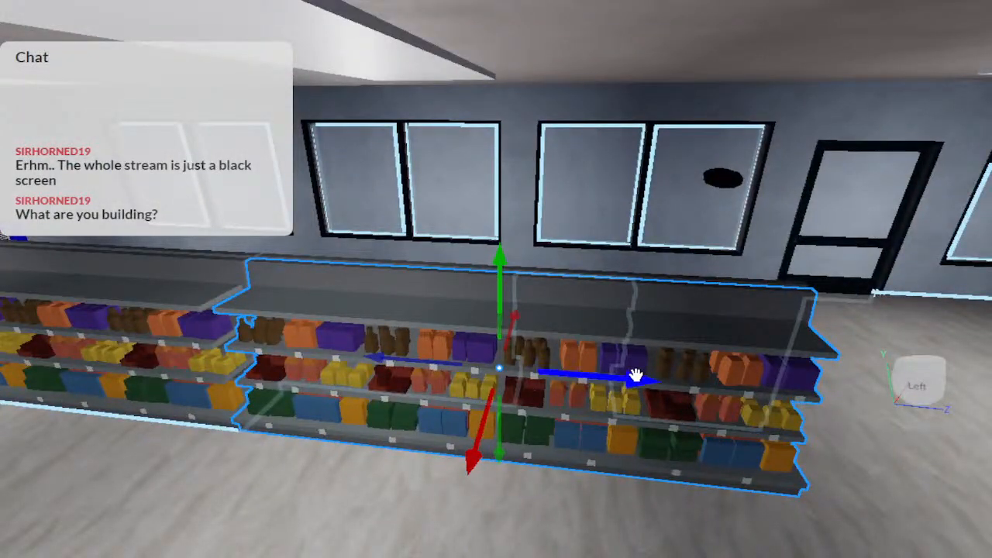
{"action": "right_click_drag", "start_coordinate": [439, 176], "coordinate": [439, 175]}
Move a copy of the shelf run out of the shop and across the street to the small building
{"action": "scroll", "coordinate": [490, 198], "scroll_direction": "down", "scroll_amount": 3}
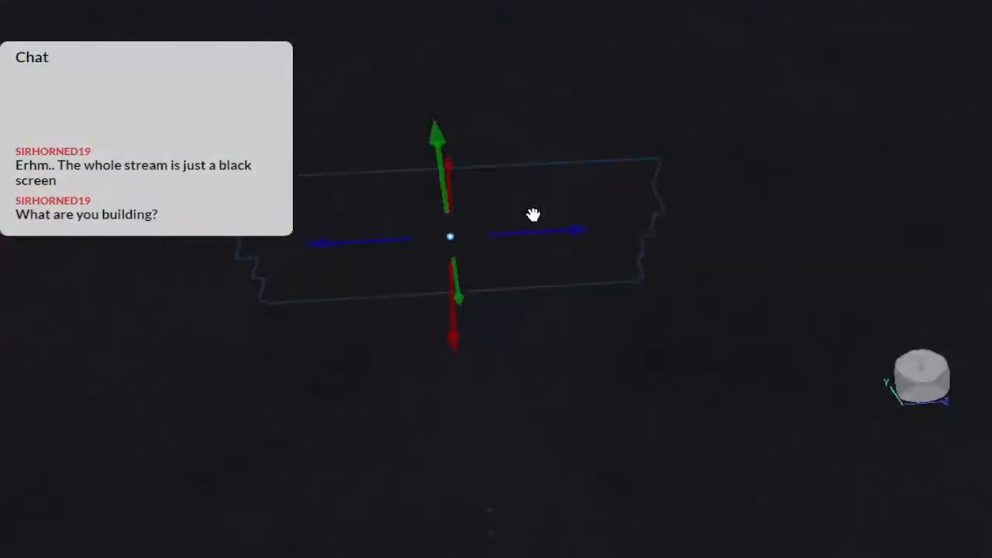
{"action": "key", "text": "s"}
{"action": "left_click_drag", "start_coordinate": [575, 231], "coordinate": [288, 268]}
{"action": "key", "text": "a"}
{"action": "key", "text": "s"}
{"action": "key", "text": "a"}
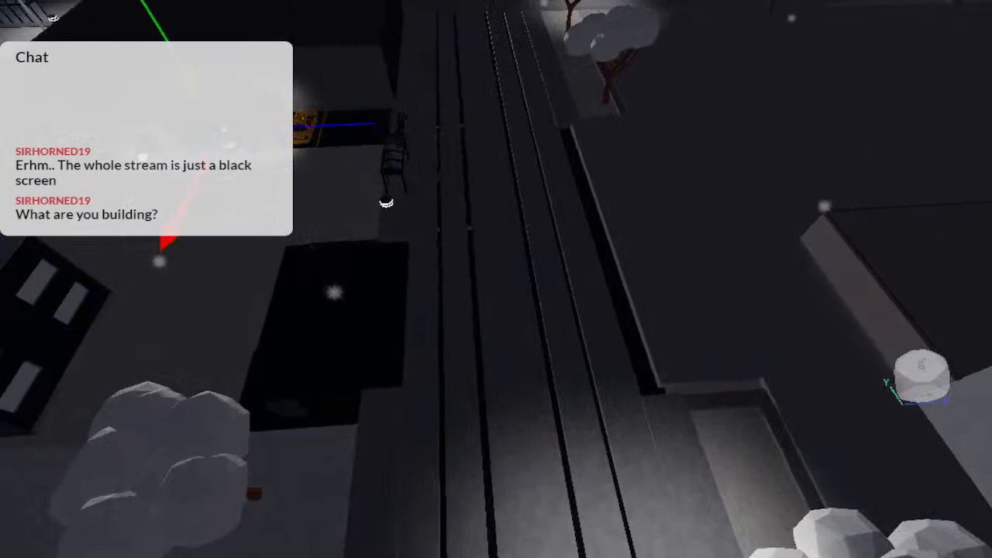
{"action": "key", "text": "f"}
{"action": "key", "text": "w"}
{"action": "right_click_drag", "start_coordinate": [196, 196], "coordinate": [197, 197]}
{"action": "key", "text": "s"}
{"action": "key", "text": "a"}
{"action": "key", "text": "a"}
{"action": "left_click_drag", "start_coordinate": [421, 171], "coordinate": [328, 169]}
Place the stocked shelf run inside the small building, along the back wall
{"action": "key", "text": "d"}
{"action": "right_click_drag", "start_coordinate": [328, 168], "coordinate": [328, 168]}
{"action": "key", "text": "s"}
{"action": "left_click_drag", "start_coordinate": [485, 243], "coordinate": [605, 263]}
{"action": "key", "text": "d"}
{"action": "right_click_drag", "start_coordinate": [604, 263], "coordinate": [605, 264]}
Position a second stocked shelf run inside the building, parallel to the front window
{"action": "key", "text": "e"}
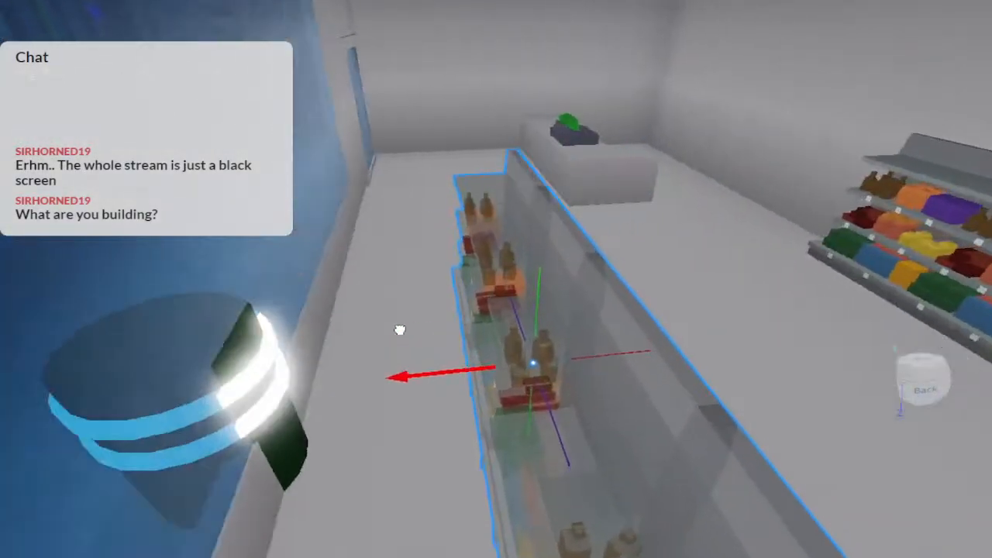
{"action": "left_click_drag", "start_coordinate": [398, 328], "coordinate": [366, 337]}
{"action": "key", "text": "d"}
{"action": "right_click_drag", "start_coordinate": [365, 336], "coordinate": [367, 335]}
{"action": "key", "text": "a"}
{"action": "key", "text": "d"}
{"action": "key", "text": "d"}
{"action": "scroll", "coordinate": [386, 312], "scroll_direction": "down", "scroll_amount": 1}
{"action": "scroll", "coordinate": [419, 297], "scroll_direction": "up", "scroll_amount": 1}
{"action": "left_click_drag", "start_coordinate": [411, 270], "coordinate": [459, 272]}
Adjust the position of the glowing round bin on the walkway in front of the shop's front window
{"action": "key", "text": "s"}
{"action": "right_click_drag", "start_coordinate": [460, 273], "coordinate": [460, 272]}
{"action": "key", "text": "a"}
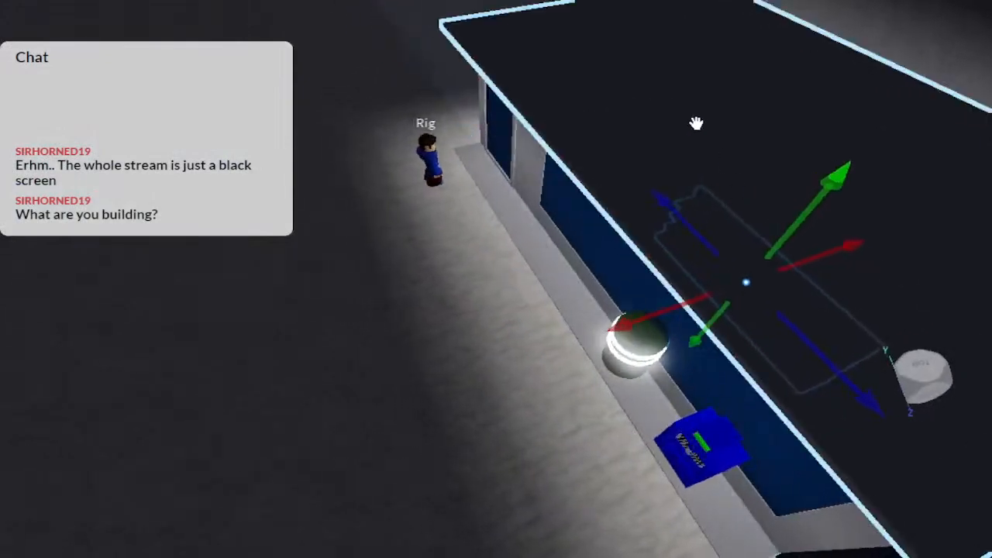
{"action": "right_click_drag", "start_coordinate": [687, 156], "coordinate": [687, 156]}
{"action": "key", "text": "w"}
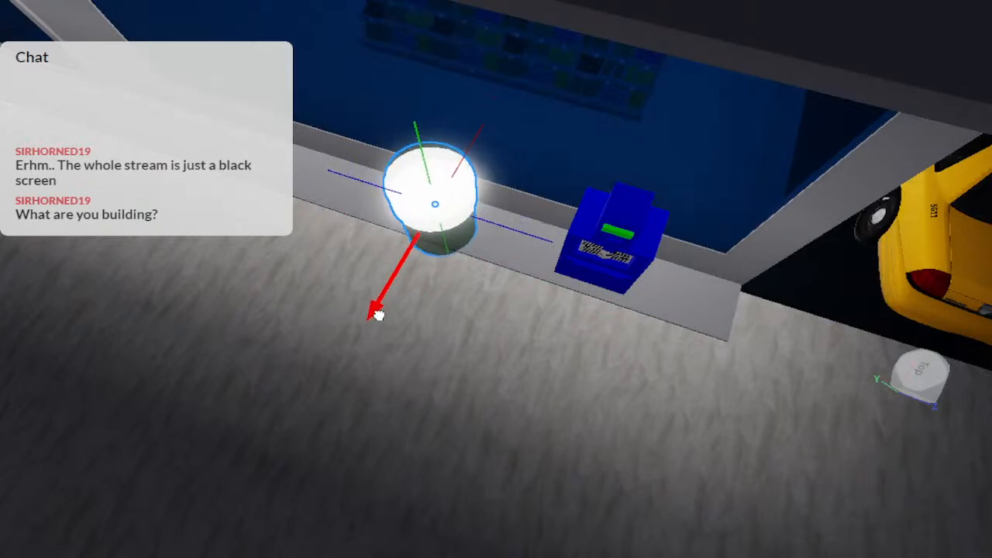
{"action": "left_click_drag", "start_coordinate": [379, 316], "coordinate": [379, 316]}
{"action": "right_click_drag", "start_coordinate": [379, 316], "coordinate": [380, 317]}
{"action": "scroll", "coordinate": [380, 317], "scroll_direction": "up", "scroll_amount": 3}
{"action": "scroll", "coordinate": [380, 316], "scroll_direction": "down", "scroll_amount": 2}
{"action": "scroll", "coordinate": [380, 316], "scroll_direction": "down", "scroll_amount": 6}
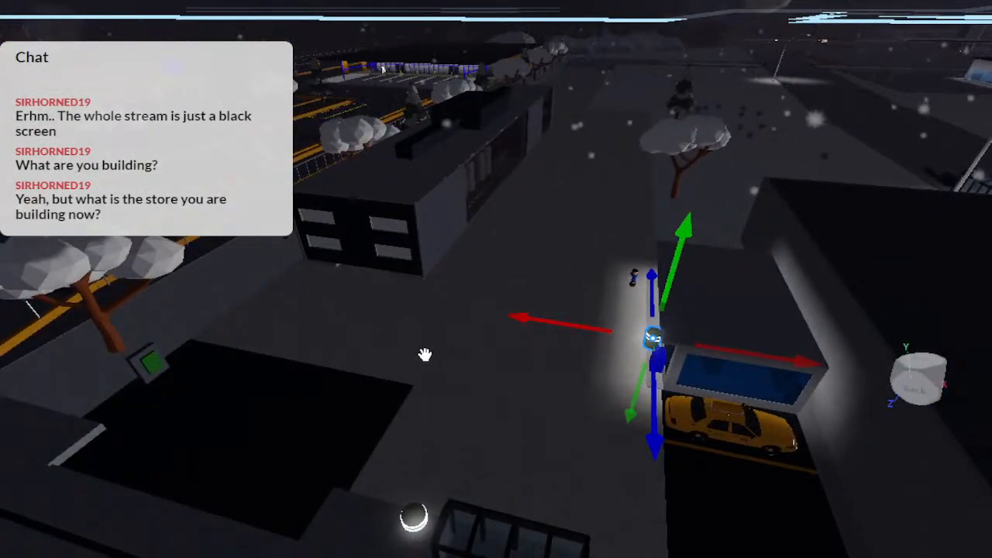
Duplicate the freestanding shelf run, rotate the copy 180 degrees and place it back to back with the original
{"action": "scroll", "coordinate": [470, 310], "scroll_direction": "up", "scroll_amount": 8}
{"action": "mouse_move", "coordinate": [470, 310]}
{"action": "right_mouse_down"}
{"action": "mouse_move", "coordinate": [483, 305]}
{"action": "mouse_move", "coordinate": [481, 316]}
{"action": "right_mouse_up"}
{"action": "scroll", "coordinate": [468, 313], "scroll_direction": "up", "scroll_amount": 5}
{"action": "scroll", "coordinate": [483, 305], "scroll_direction": "up", "scroll_amount": 6}
{"action": "scroll", "coordinate": [480, 307], "scroll_direction": "up", "scroll_amount": 5}
{"action": "key", "text": "d"}
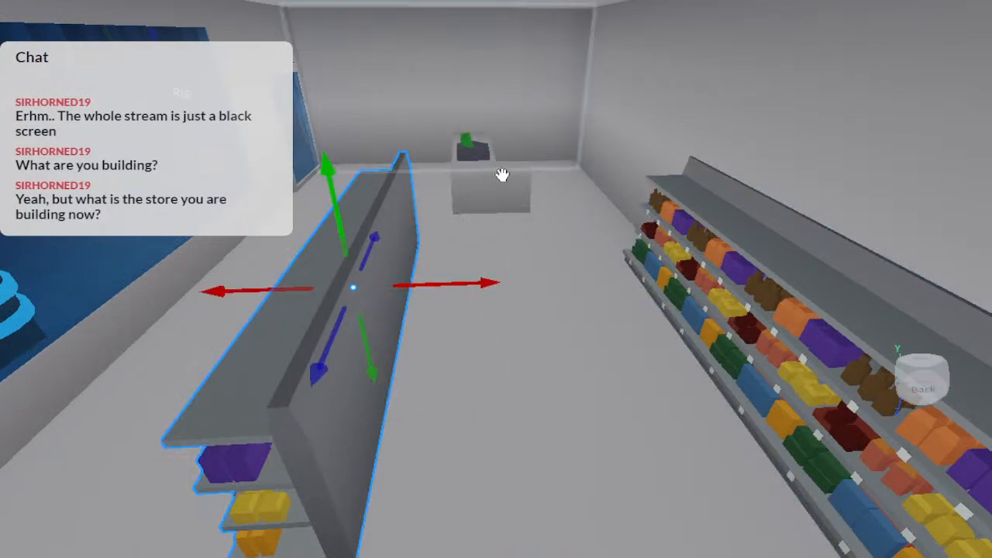
{"action": "left_click_drag", "start_coordinate": [482, 281], "coordinate": [624, 277]}
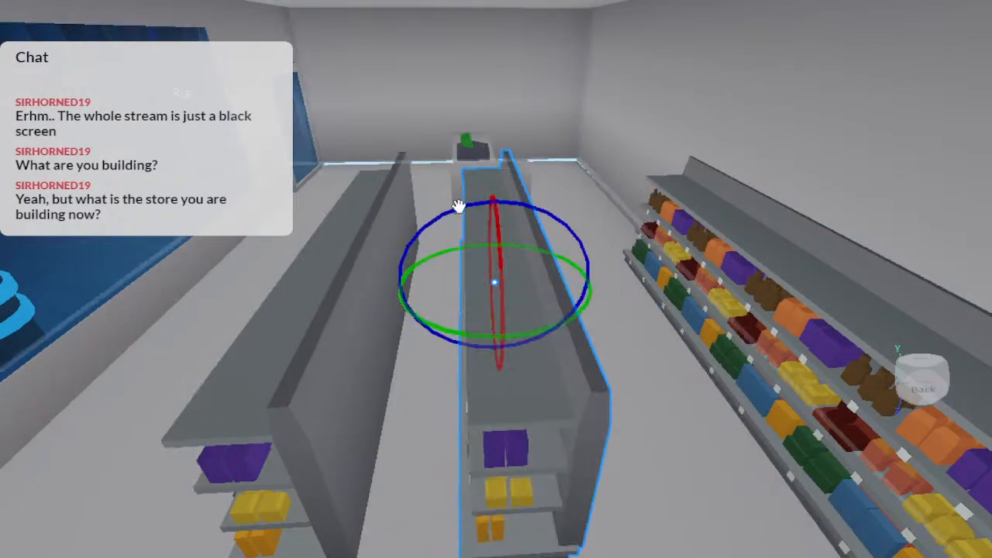
{"action": "left_click_drag", "start_coordinate": [505, 336], "coordinate": [532, 213]}
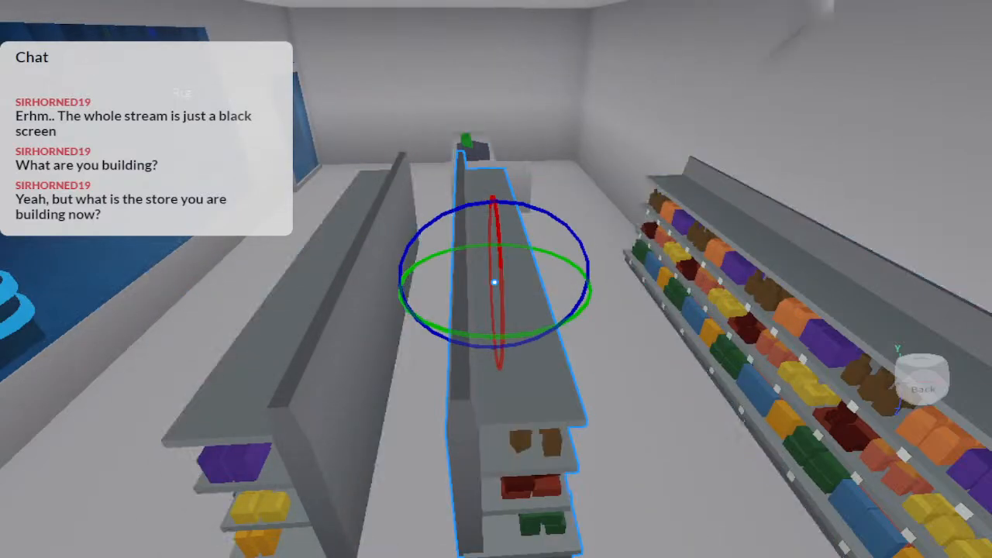
{"action": "left_click_drag", "start_coordinate": [608, 277], "coordinate": [536, 281]}
Select both back-to-back shelf runs and shift them away from the front window toward the wall shelves
{"action": "right_click_drag", "start_coordinate": [529, 280], "coordinate": [527, 279]}
{"action": "scroll", "coordinate": [528, 280], "scroll_direction": "down", "scroll_amount": 5}
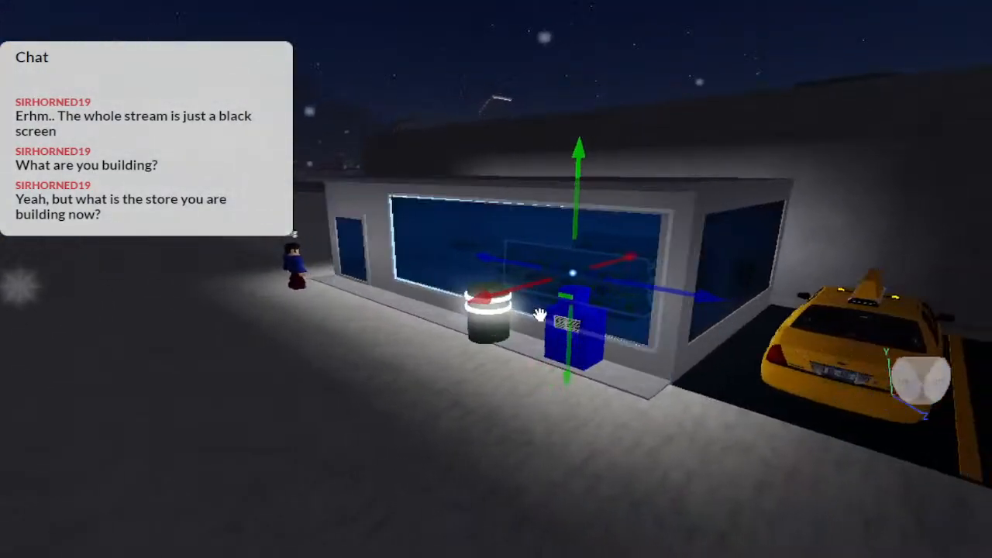
{"action": "scroll", "coordinate": [538, 315], "scroll_direction": "up", "scroll_amount": 6}
{"action": "right_click_drag", "start_coordinate": [538, 314], "coordinate": [539, 315]}
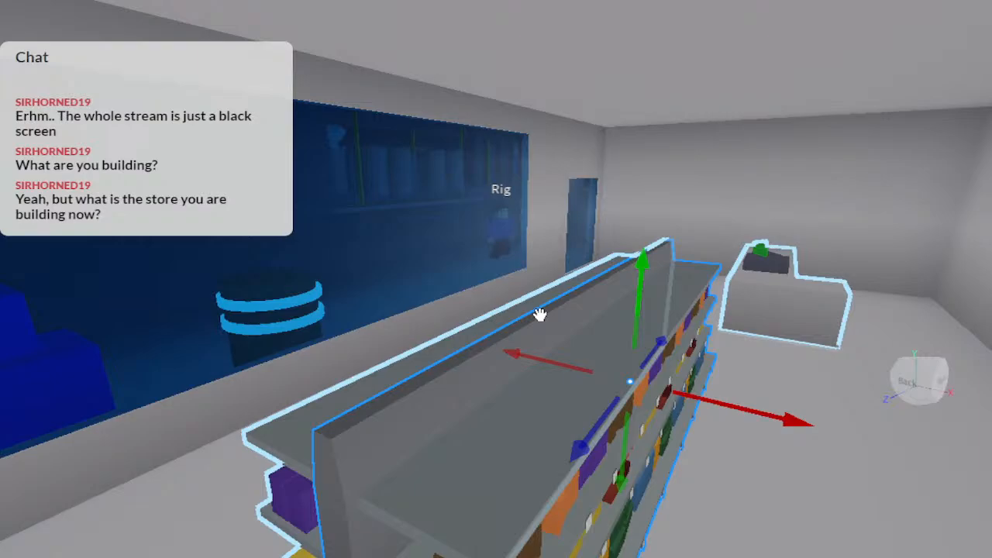
{"action": "right_click_drag", "start_coordinate": [644, 310], "coordinate": [649, 310]}
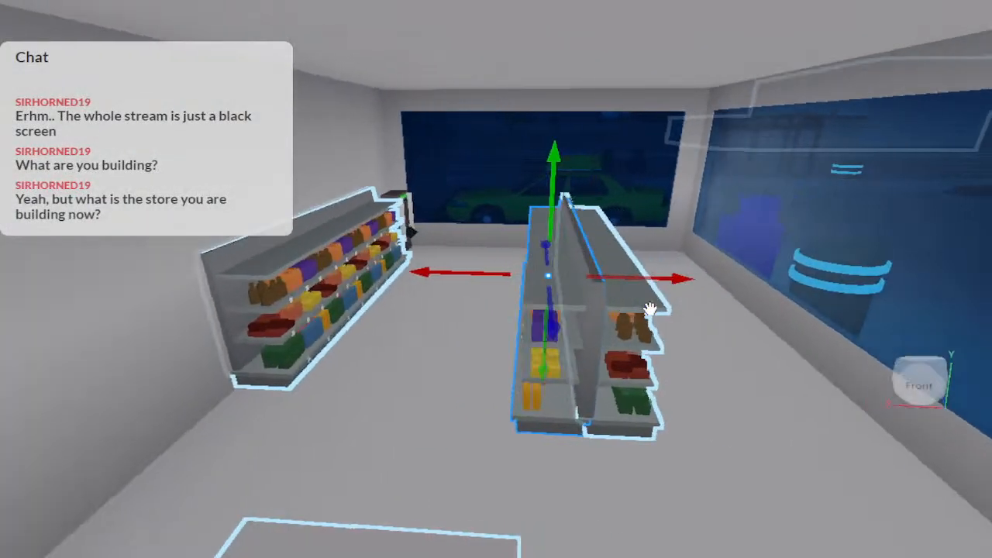
{"action": "scroll", "coordinate": [649, 310], "scroll_direction": "up", "scroll_amount": 1}
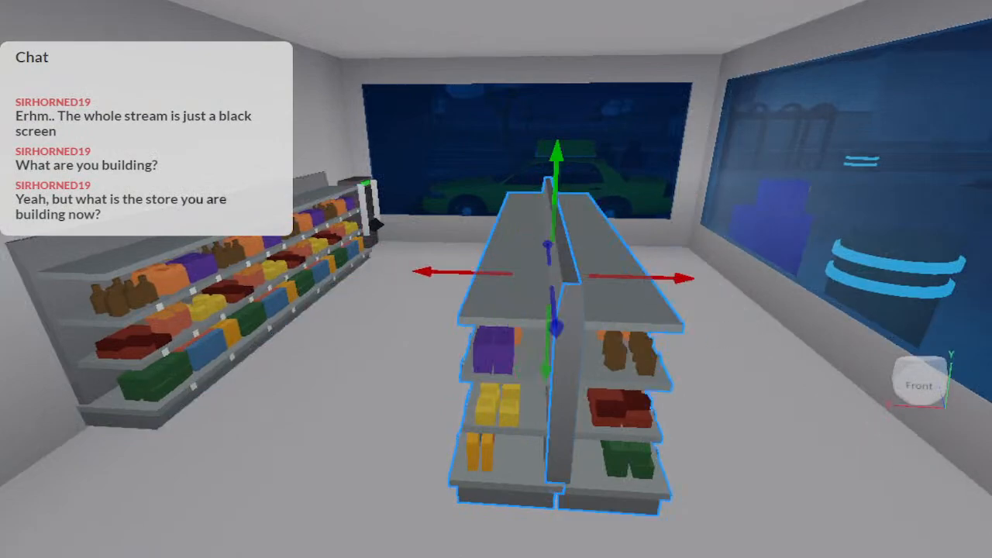
{"action": "left_click_drag", "start_coordinate": [680, 276], "coordinate": [610, 279]}
{"action": "scroll", "coordinate": [610, 279], "scroll_direction": "down", "scroll_amount": 2}
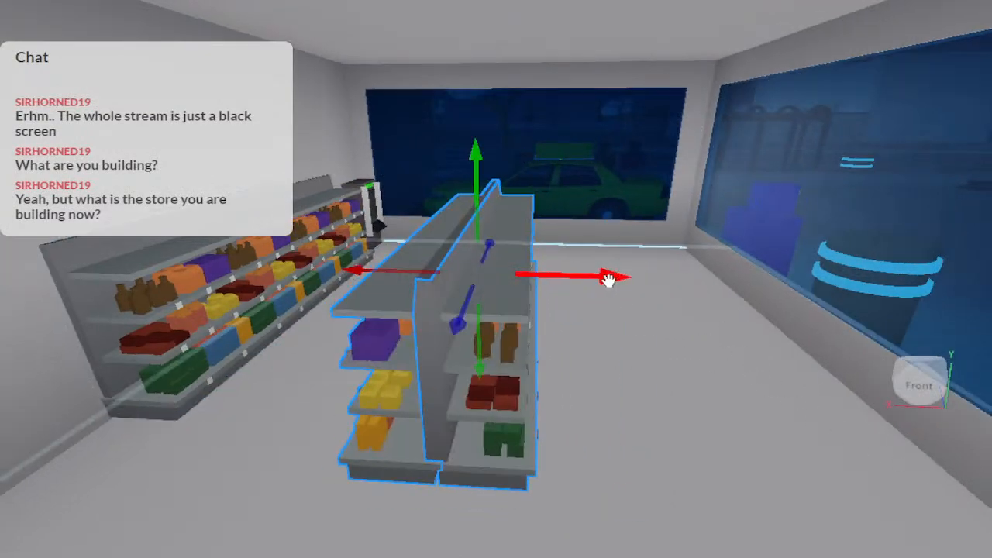
{"action": "right_click_drag", "start_coordinate": [610, 279], "coordinate": [609, 281]}
{"action": "key", "text": "d"}
{"action": "left_click_drag", "start_coordinate": [621, 221], "coordinate": [602, 222]}
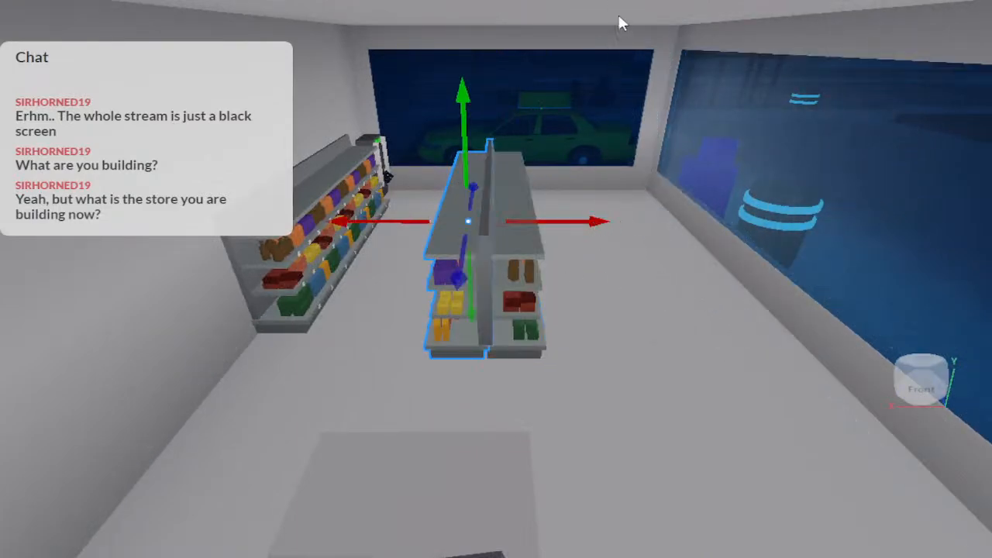
Move a copy of the central shelf run facing the back wall up against the front window
{"action": "key", "text": "d"}
{"action": "left_click_drag", "start_coordinate": [582, 222], "coordinate": [771, 231]}
{"action": "key", "text": "w"}
{"action": "right_click_drag", "start_coordinate": [771, 231], "coordinate": [771, 231]}
{"action": "right_click_drag", "start_coordinate": [679, 331], "coordinate": [688, 340]}
{"action": "left_click_drag", "start_coordinate": [753, 379], "coordinate": [557, 363]}
{"action": "right_click_drag", "start_coordinate": [557, 364], "coordinate": [557, 364]}
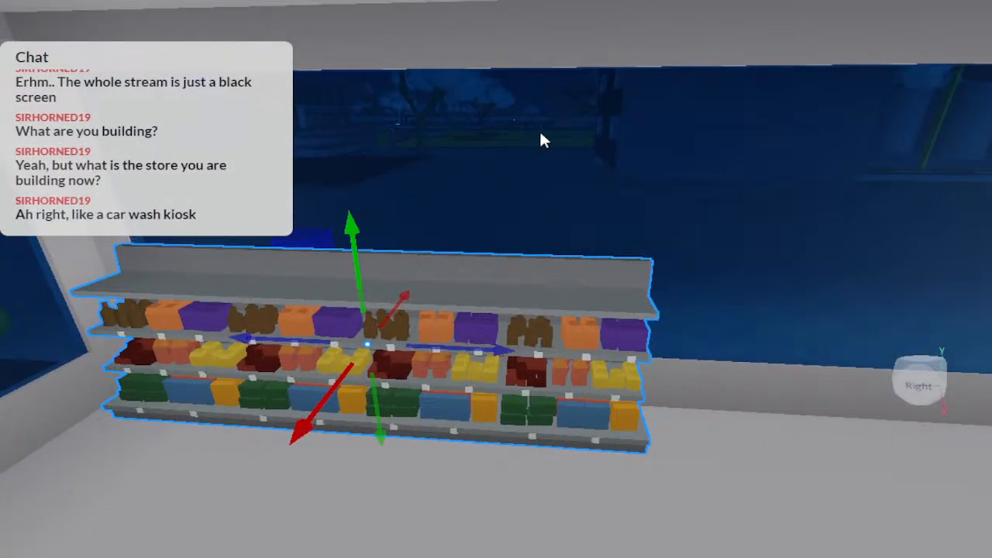
Duplicate the window shelf run and slide the copy along the front wall toward the door
{"action": "key", "text": "ctrl+d"}
{"action": "left_click_drag", "start_coordinate": [509, 350], "coordinate": [607, 368]}
{"action": "key", "text": "d"}
{"action": "key", "text": "d"}
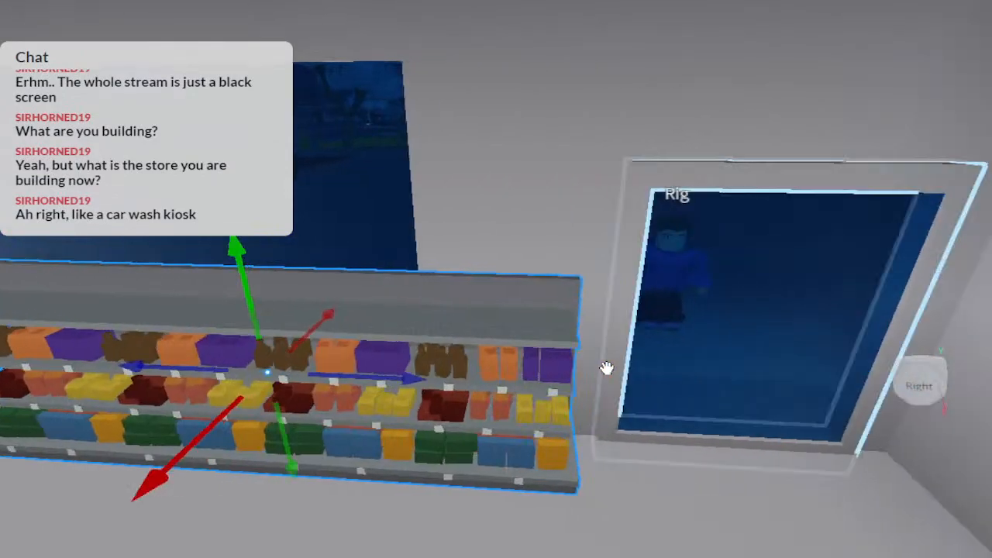
Delete the character rig standing outside the shop door
{"action": "right_click_drag", "start_coordinate": [607, 368], "coordinate": [607, 369]}
{"action": "key", "text": "a"}
{"action": "key", "text": "d"}
{"action": "key", "text": "a"}
{"action": "left_click", "coordinate": [372, 380]}
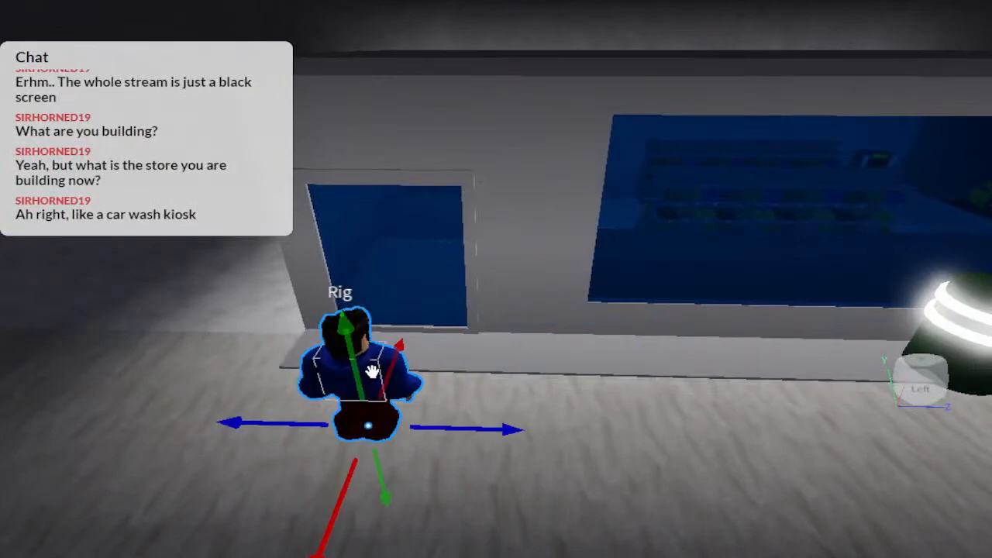
{"action": "key", "text": "Delete"}
Delete the yellow taxi parked on the pad beside the shop
{"action": "key", "text": "d"}
{"action": "key", "text": "d"}
{"action": "key", "text": "s"}
{"action": "right_click_drag", "start_coordinate": [359, 372], "coordinate": [358, 372]}
{"action": "key", "text": "w"}
{"action": "left_click", "coordinate": [402, 353]}
{"action": "key", "text": "s"}
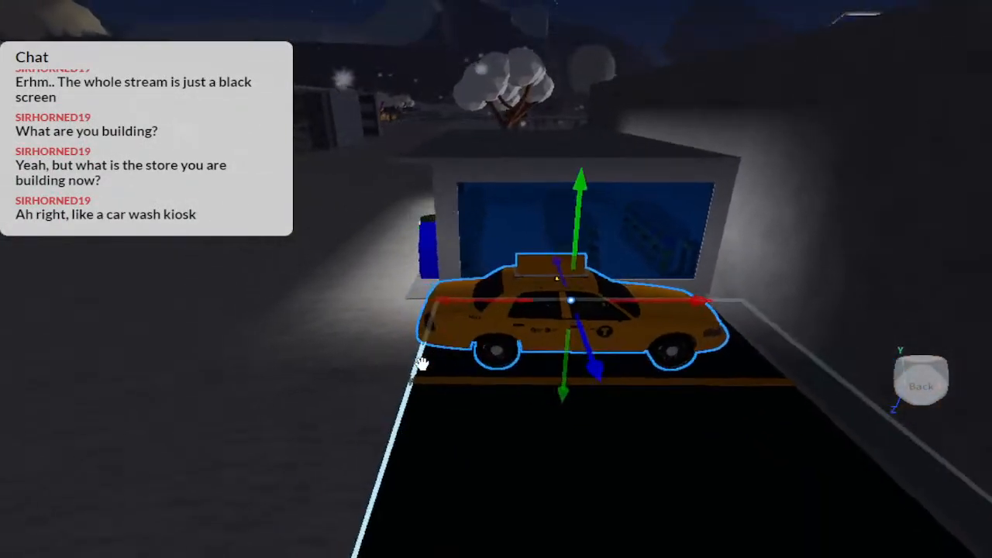
{"action": "key", "text": "Delete"}
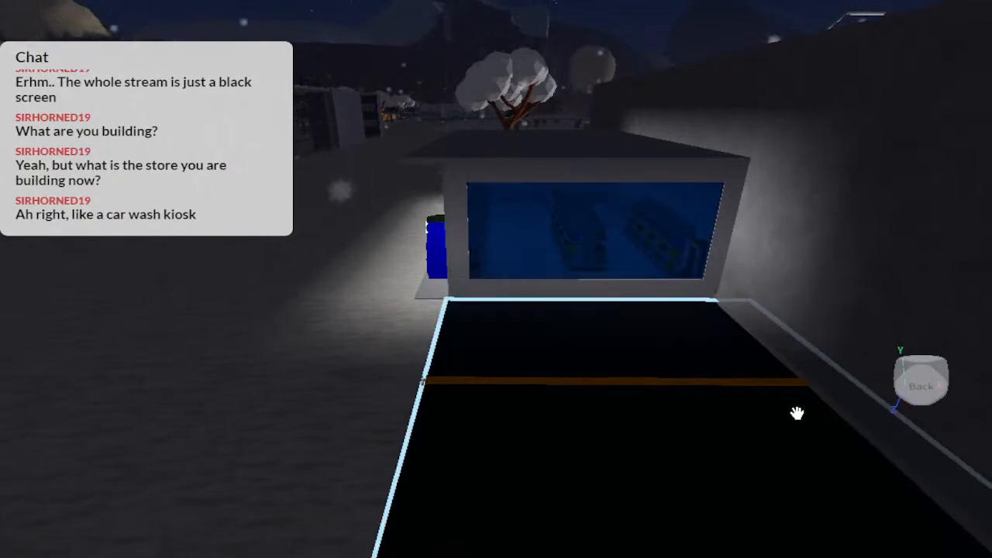
Return inside the shop and inspect the aisle between the window shelves and the central shelf run
{"action": "key", "text": "w"}
{"action": "key", "text": "w"}
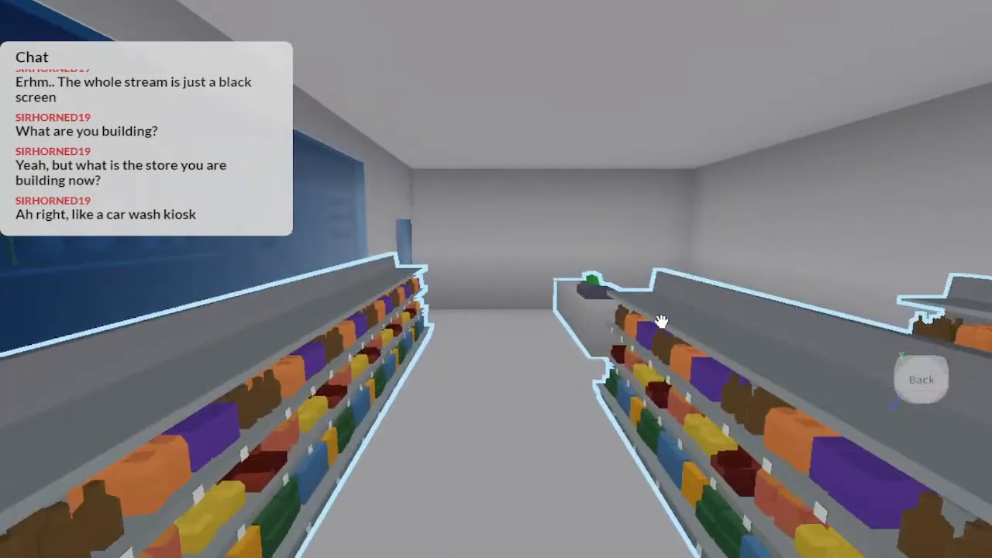
{"action": "right_click_drag", "start_coordinate": [662, 321], "coordinate": [661, 321]}
{"action": "key", "text": "s"}
{"action": "key", "text": "d"}
{"action": "left_click", "coordinate": [398, 181]}
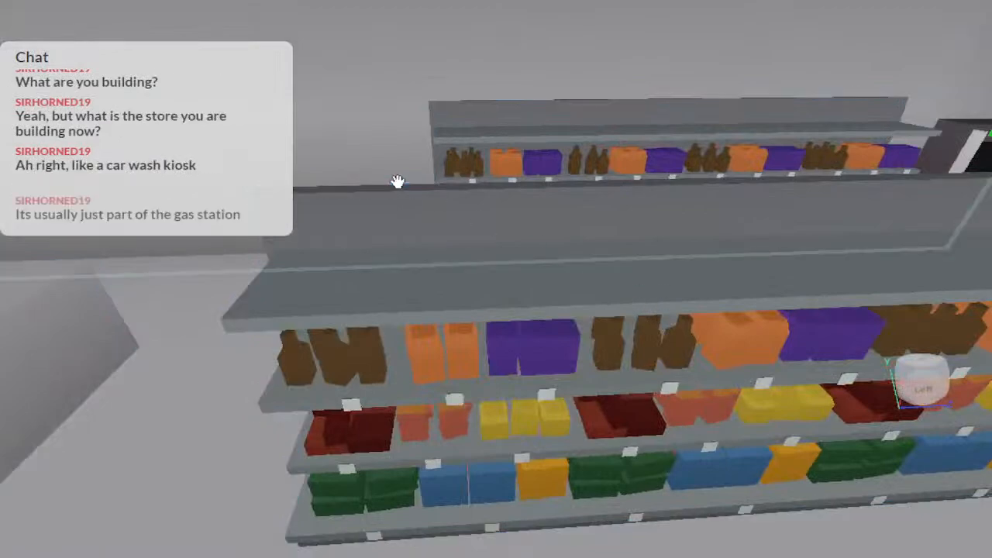
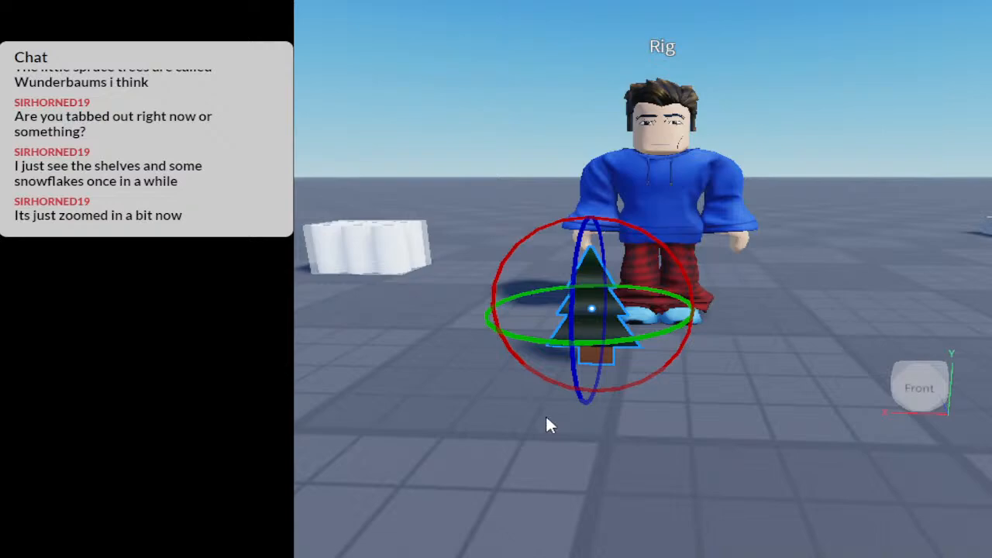
Scale down the small spruce tree air freshener in front of the character rig
{"action": "scroll", "coordinate": [675, 329], "scroll_direction": "down", "scroll_amount": 4}
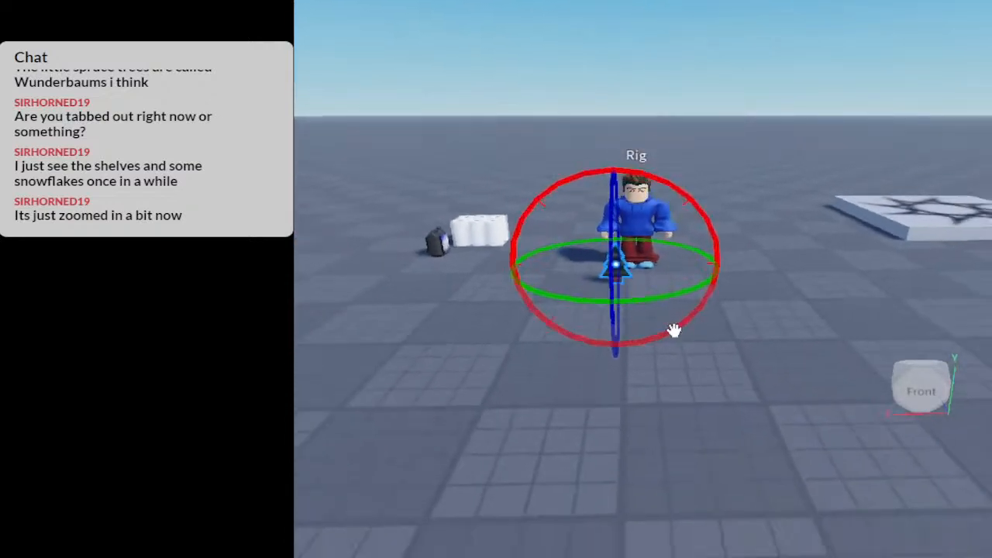
{"action": "scroll", "coordinate": [675, 329], "scroll_direction": "up", "scroll_amount": 4}
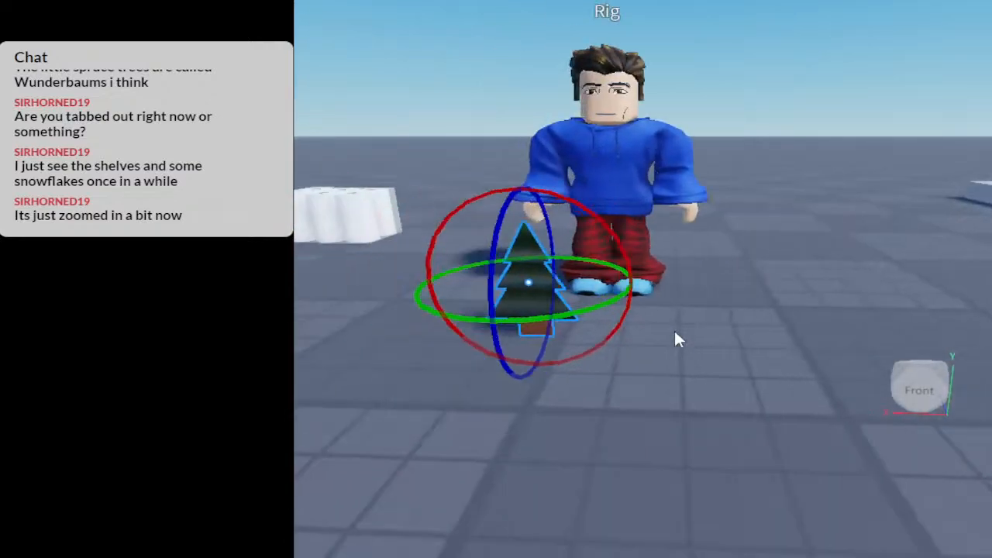
{"action": "scroll", "coordinate": [674, 328], "scroll_direction": "up", "scroll_amount": 4}
{"action": "scroll", "coordinate": [675, 334], "scroll_direction": "down", "scroll_amount": 2}
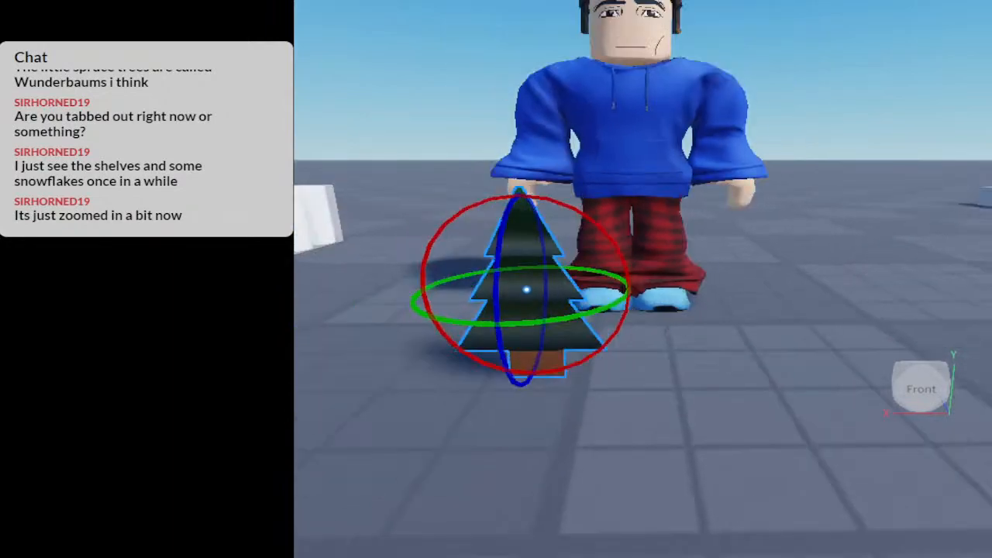
{"action": "key", "text": "ctrl+3"}
{"action": "left_click_drag", "start_coordinate": [515, 157], "coordinate": [514, 263]}
Examine the small tree's size against the character rig from near and far
{"action": "key", "text": "d"}
{"action": "right_click_drag", "start_coordinate": [514, 264], "coordinate": [514, 265]}
{"action": "key", "text": "a"}
{"action": "key", "text": "d"}
{"action": "key", "text": "s"}
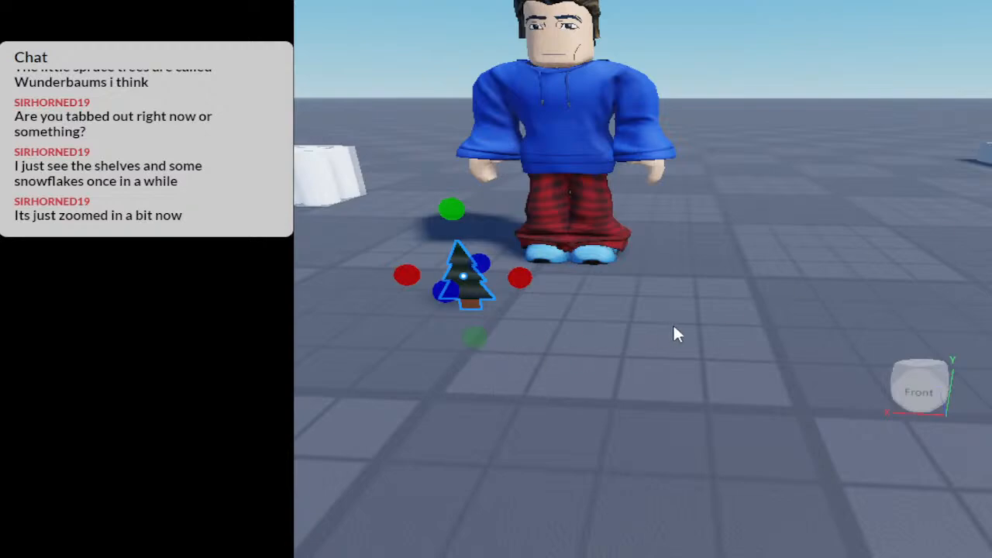
{"action": "right_click_drag", "start_coordinate": [673, 326], "coordinate": [671, 332]}
{"action": "scroll", "coordinate": [672, 332], "scroll_direction": "down", "scroll_amount": 2}
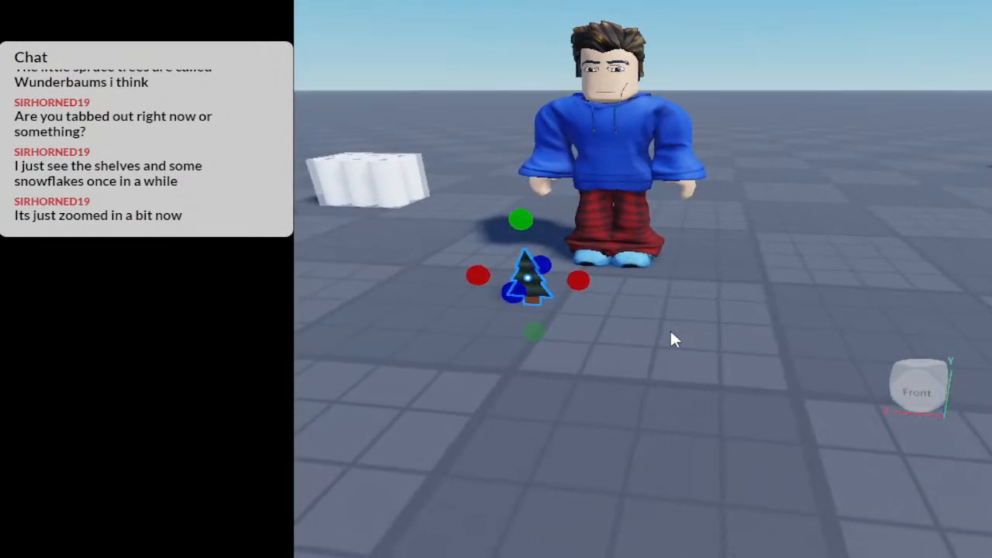
{"action": "scroll", "coordinate": [671, 332], "scroll_direction": "up", "scroll_amount": 3}
{"action": "key", "text": "f"}
{"action": "scroll", "coordinate": [676, 316], "scroll_direction": "down", "scroll_amount": 3}
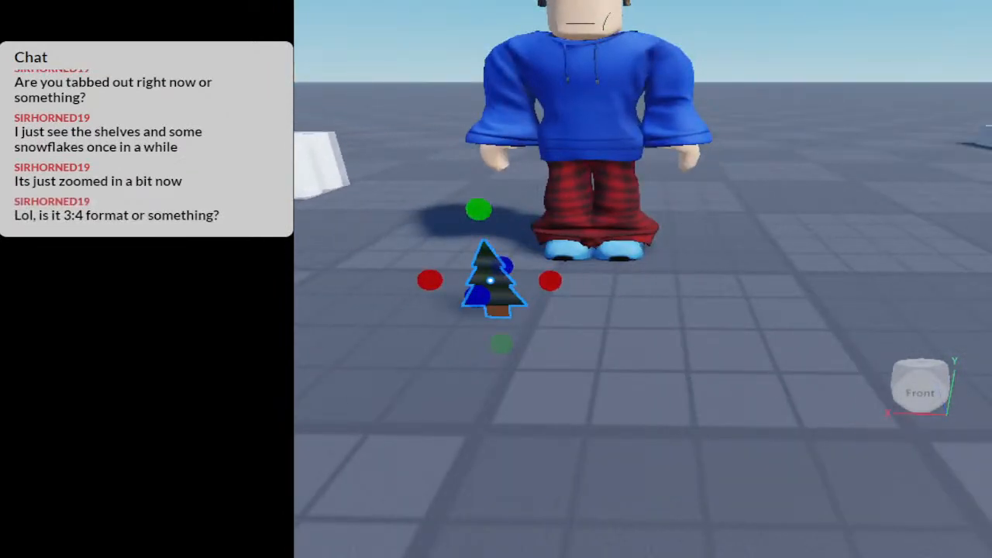
Add a sparkle particle emitter to the small spruce tree
{"action": "left_click", "coordinate": [497, 310], "text": "alt"}
{"action": "left_click", "coordinate": [489, 290]}
{"action": "key", "text": "Escape"}
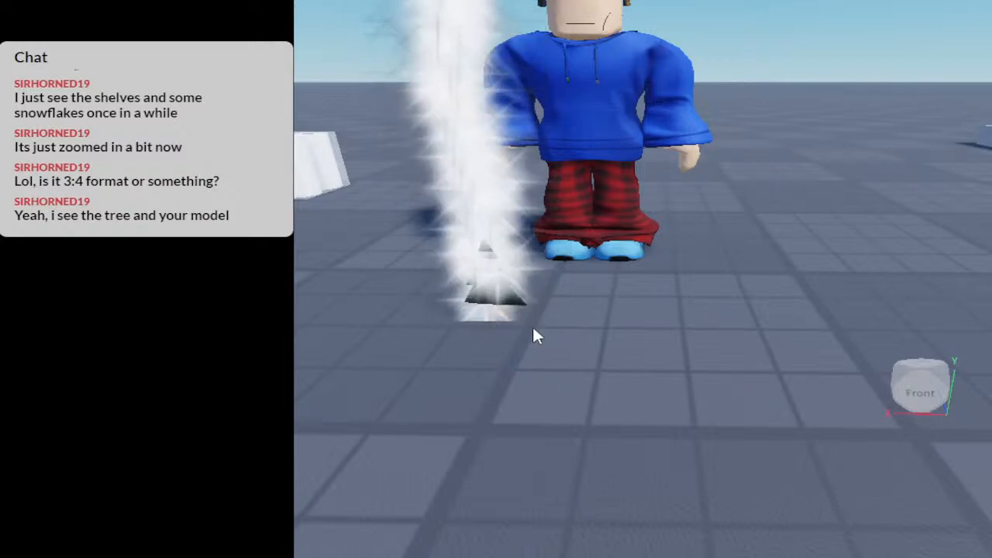
Shorten the tree's particle plume, recolour it green and check the effect from several angles
{"action": "scroll", "coordinate": [535, 330], "scroll_direction": "down", "scroll_amount": 10}
{"action": "right_click_drag", "start_coordinate": [593, 328], "coordinate": [581, 305]}
{"action": "scroll", "coordinate": [584, 308], "scroll_direction": "up", "scroll_amount": 4}
{"action": "scroll", "coordinate": [583, 307], "scroll_direction": "up", "scroll_amount": 5}
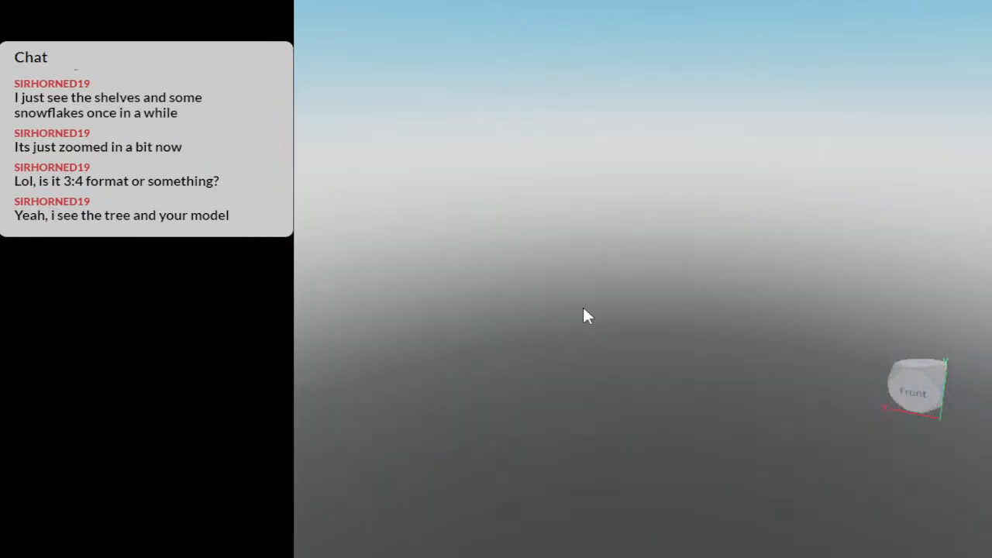
{"action": "scroll", "coordinate": [583, 307], "scroll_direction": "down", "scroll_amount": 5}
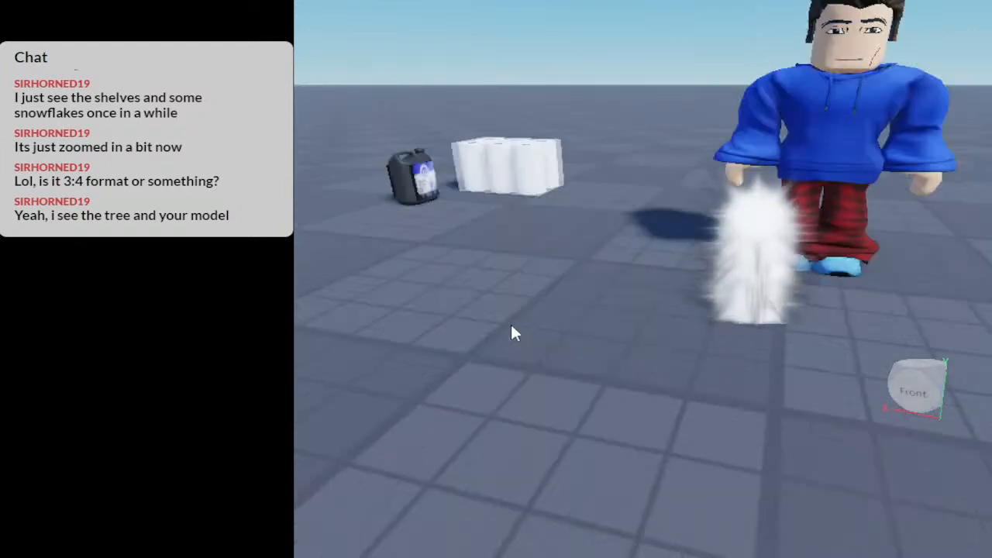
{"action": "scroll", "coordinate": [511, 322], "scroll_direction": "up", "scroll_amount": 3}
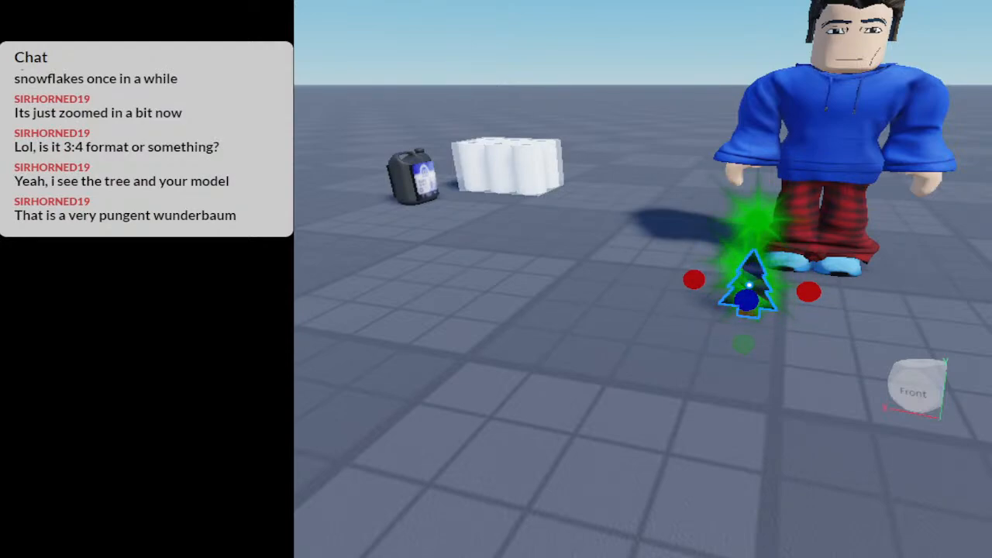
{"action": "right_click_drag", "start_coordinate": [656, 292], "coordinate": [673, 306]}
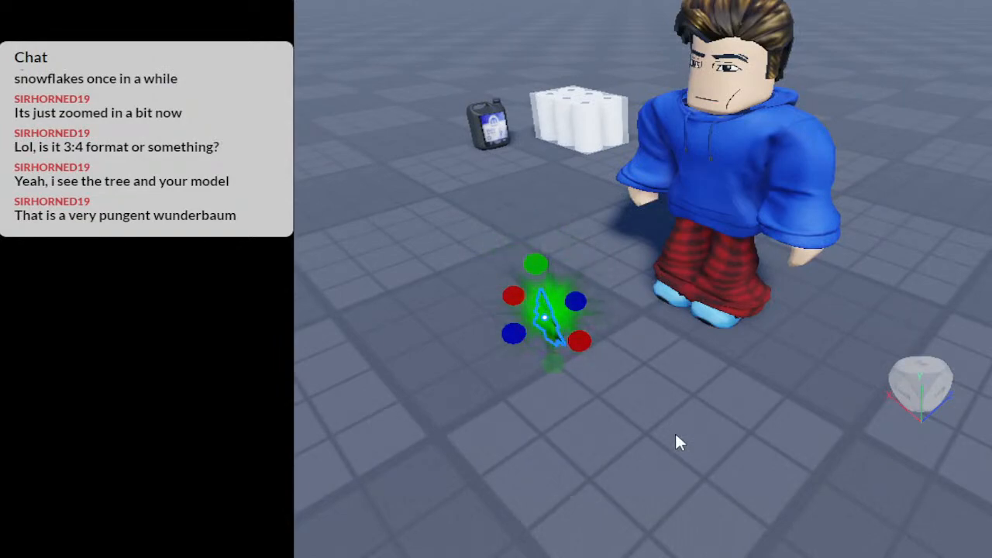
{"action": "scroll", "coordinate": [570, 402], "scroll_direction": "down", "scroll_amount": 2}
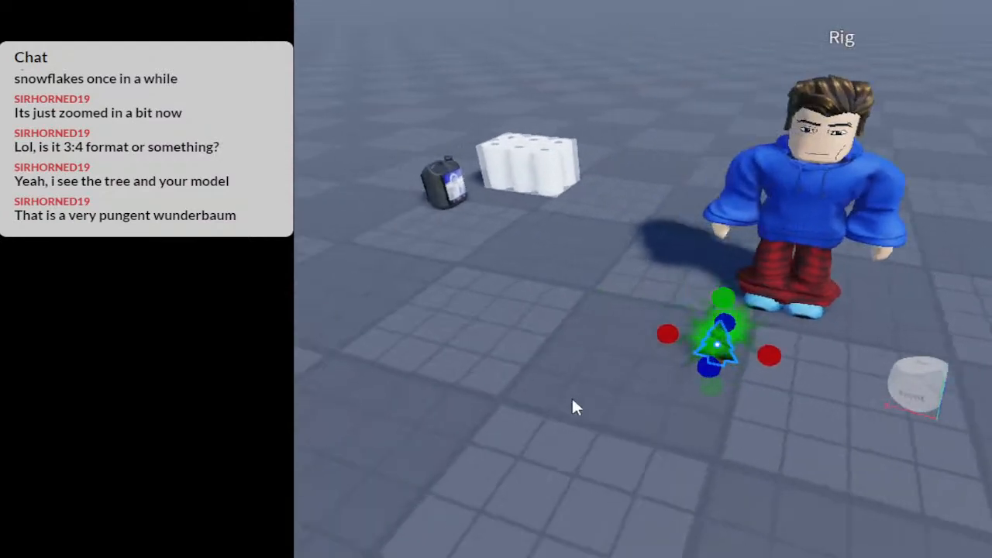
Move the black labelled canister from beside the white paper rolls to the floor near the small tree
{"action": "left_click", "coordinate": [439, 183]}
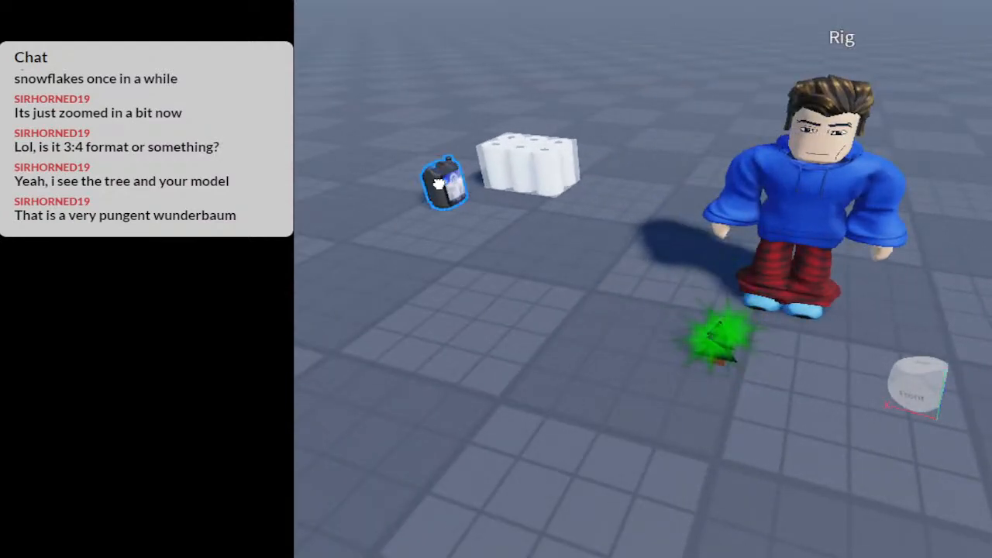
{"action": "scroll", "coordinate": [455, 275], "scroll_direction": "down", "scroll_amount": 5}
{"action": "left_click_drag", "start_coordinate": [439, 183], "coordinate": [536, 343]}
{"action": "scroll", "coordinate": [536, 343], "scroll_direction": "up", "scroll_amount": 4}
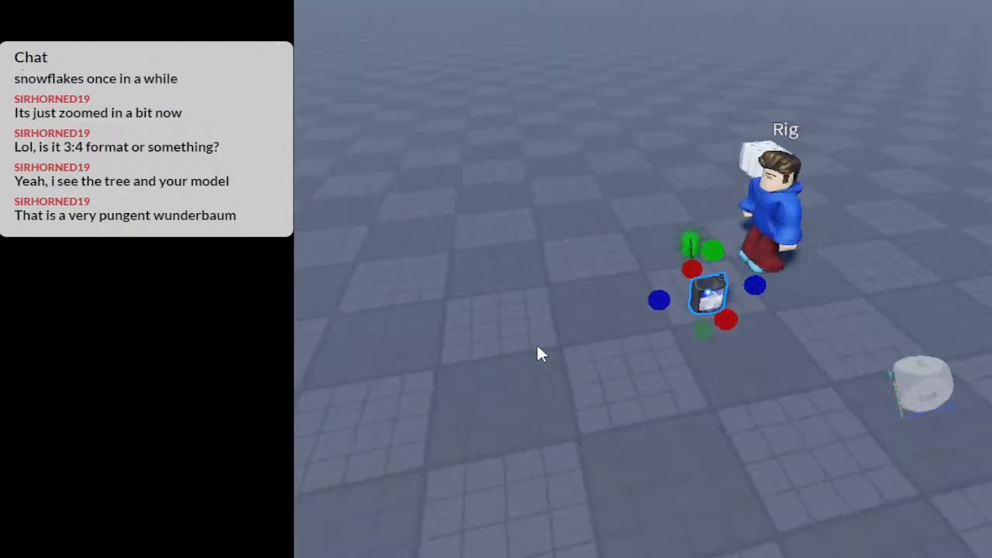
{"action": "scroll", "coordinate": [539, 353], "scroll_direction": "up", "scroll_amount": 1}
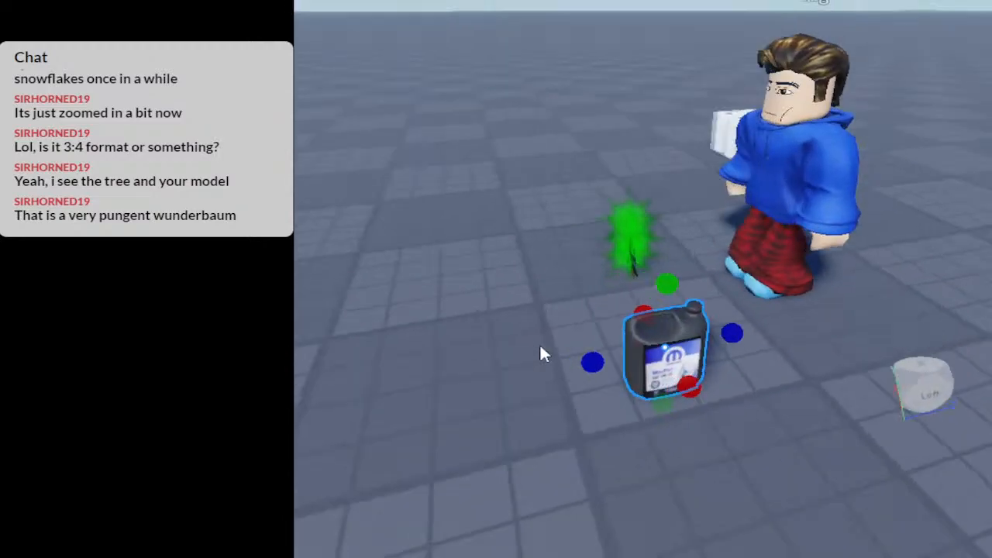
Rotate the black labelled canister about its vertical axis on the floor near the small tree
{"action": "key", "text": "d"}
{"action": "right_click_drag", "start_coordinate": [541, 346], "coordinate": [541, 346]}
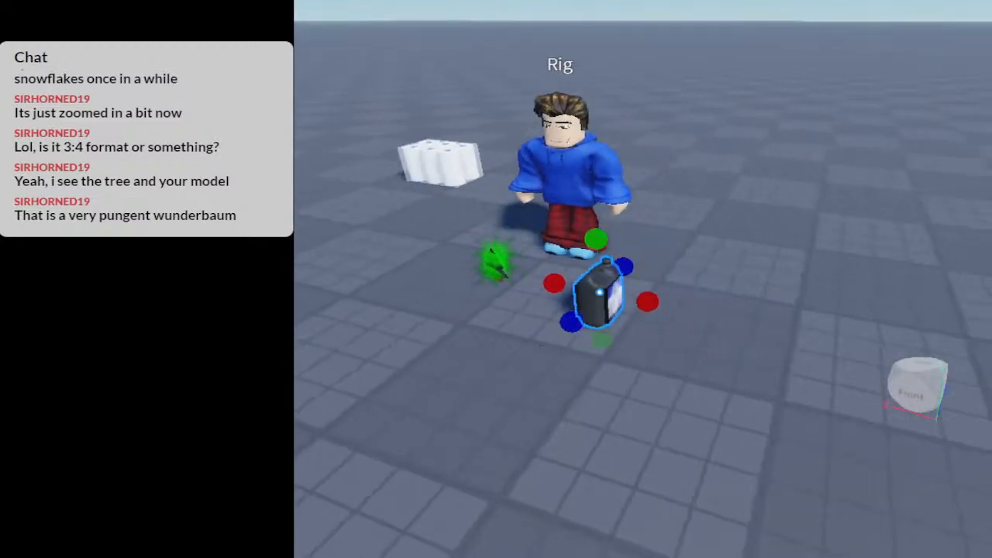
{"action": "key", "text": "ctrl+2"}
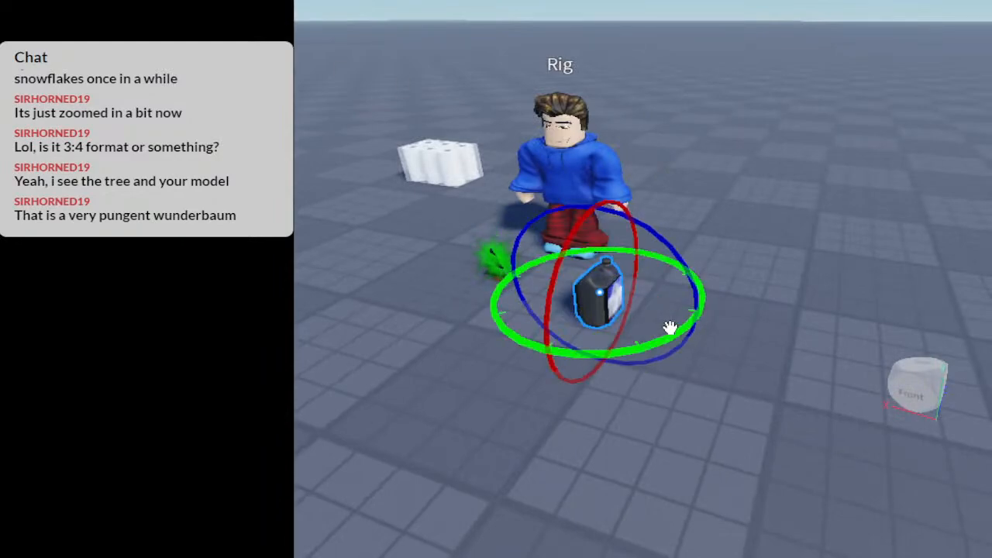
{"action": "left_click_drag", "start_coordinate": [670, 333], "coordinate": [558, 260]}
{"action": "left_click", "coordinate": [625, 451]}
{"action": "right_click_drag", "start_coordinate": [623, 450], "coordinate": [623, 449]}
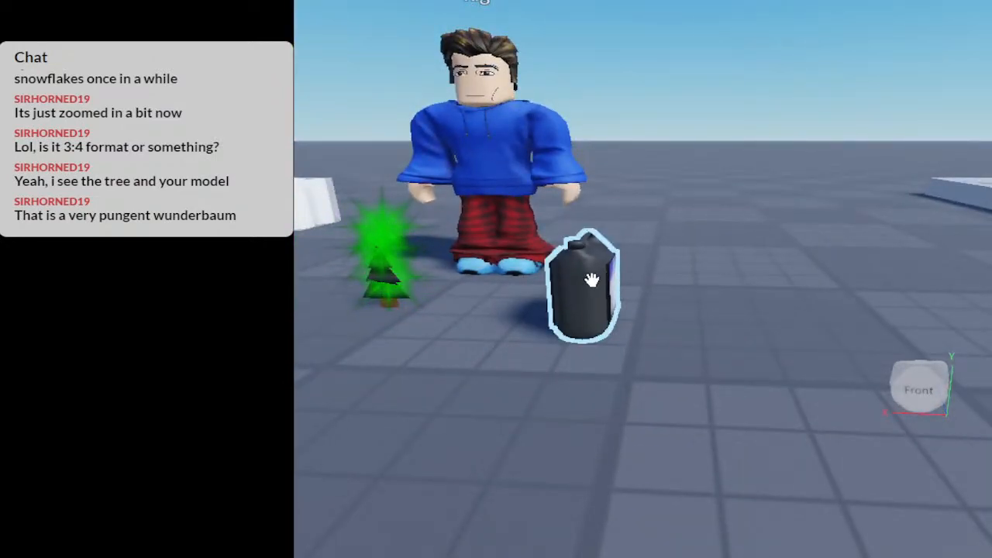
{"action": "left_click", "coordinate": [590, 281]}
{"action": "scroll", "coordinate": [529, 341], "scroll_direction": "down", "scroll_amount": 2}
{"action": "right_click_drag", "start_coordinate": [529, 341], "coordinate": [530, 341]}
Create a weld between the small tree's brown trunk and its lowest cone
{"action": "left_click", "coordinate": [586, 234]}
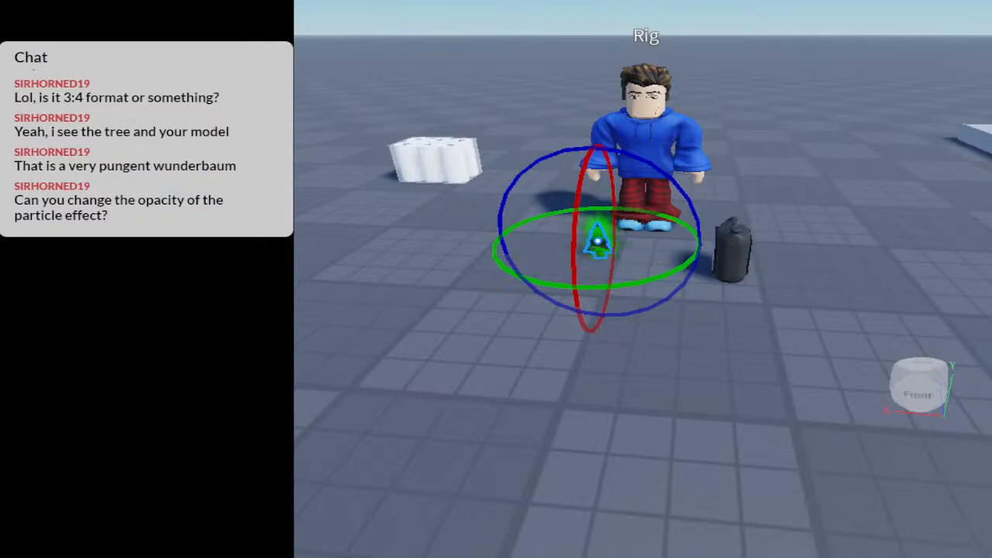
{"action": "key", "text": "Escape"}
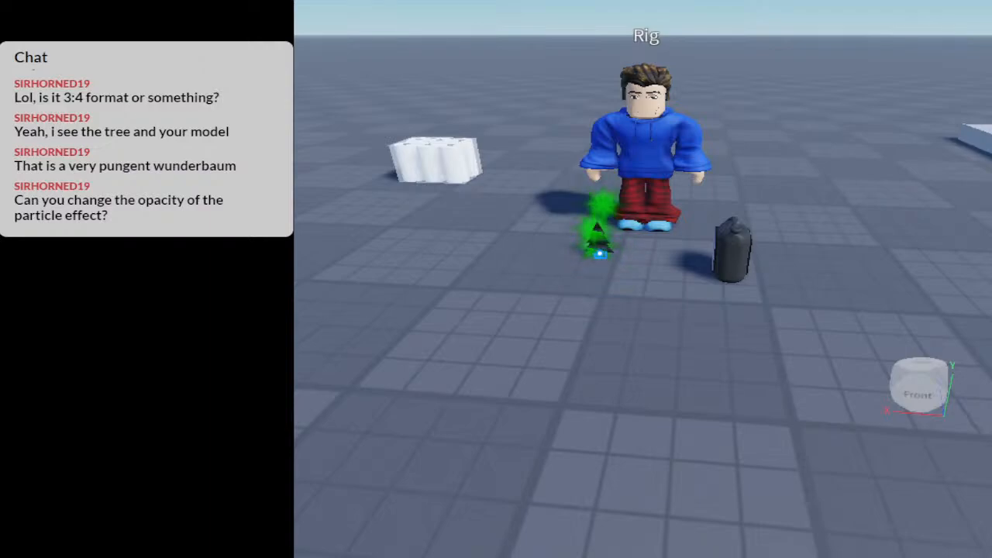
{"action": "right_click_drag", "start_coordinate": [764, 191], "coordinate": [764, 191]}
{"action": "key", "text": "w"}
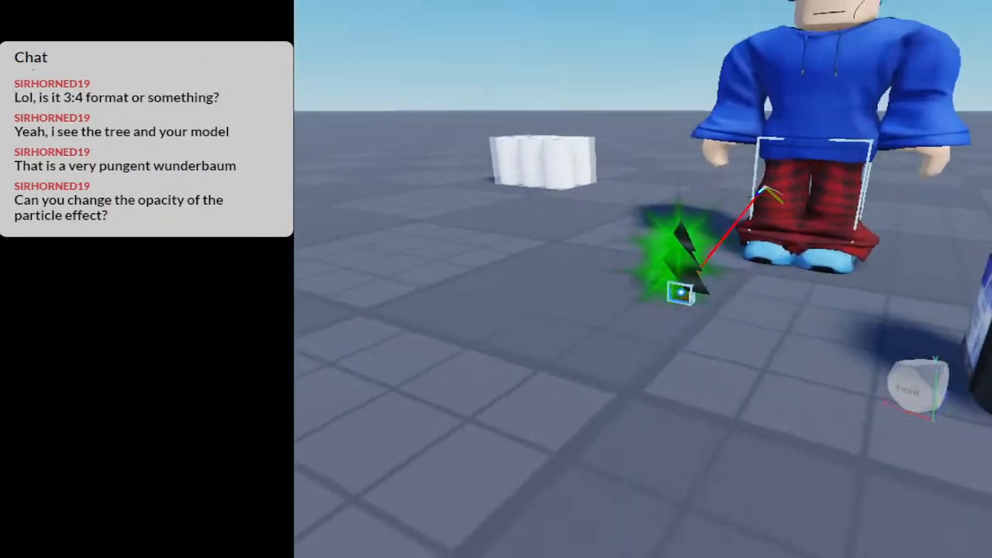
{"action": "key", "text": "w"}
{"action": "key", "text": "w"}
{"action": "key", "text": "s"}
{"action": "key", "text": "d"}
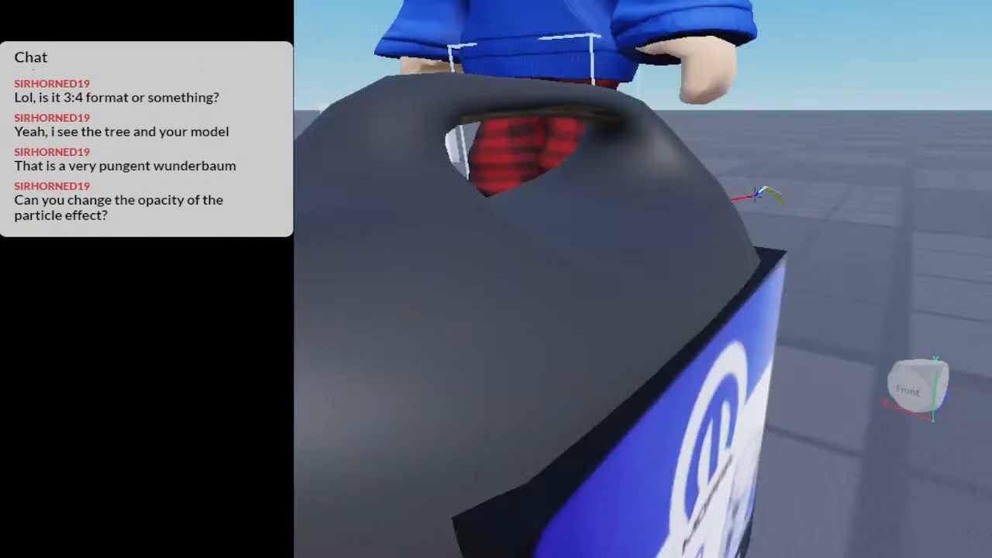
{"action": "key", "text": "s"}
{"action": "key", "text": "a"}
{"action": "key", "text": "w"}
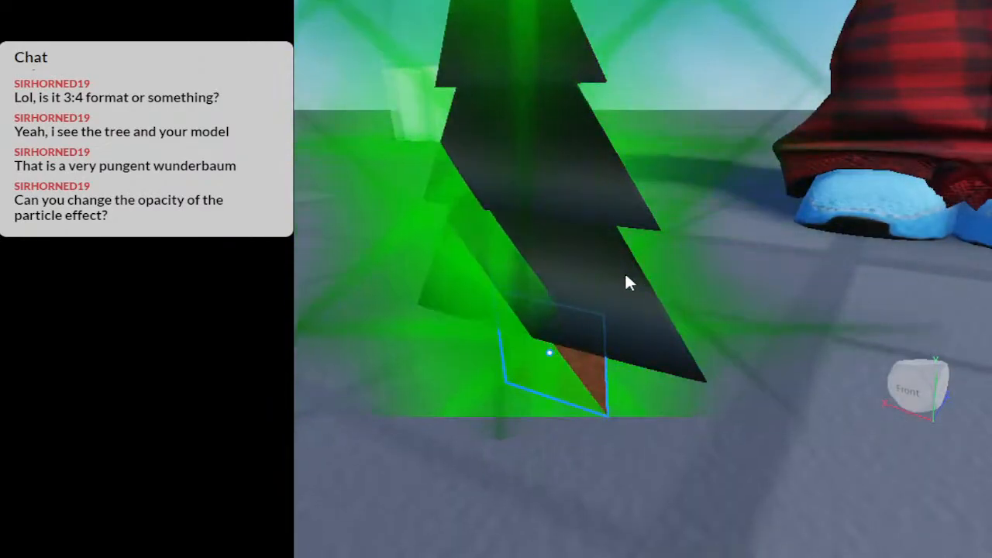
{"action": "left_click", "coordinate": [596, 271]}
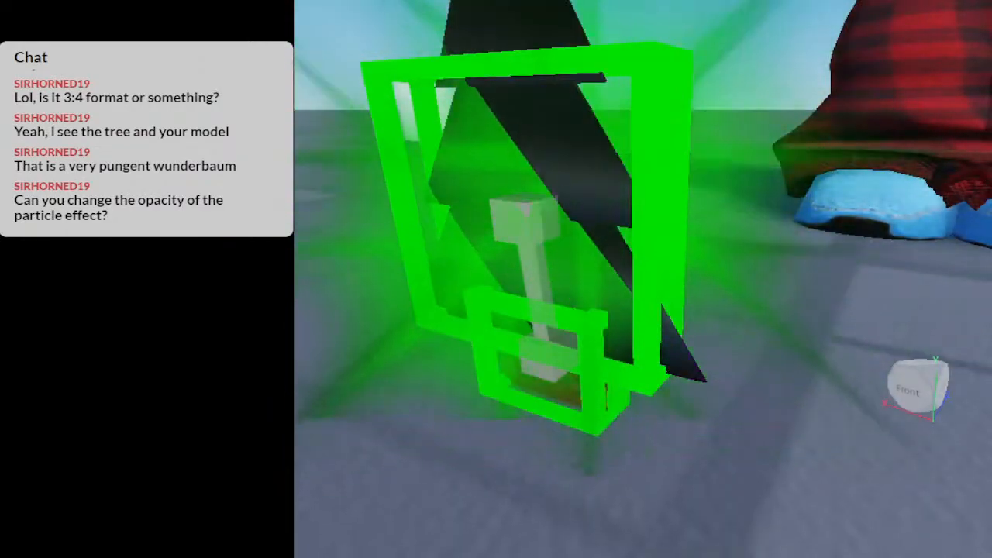
Weld the small tree's top, middle and lowest cones to the trunk in turn
{"action": "left_click", "coordinate": [543, 39]}
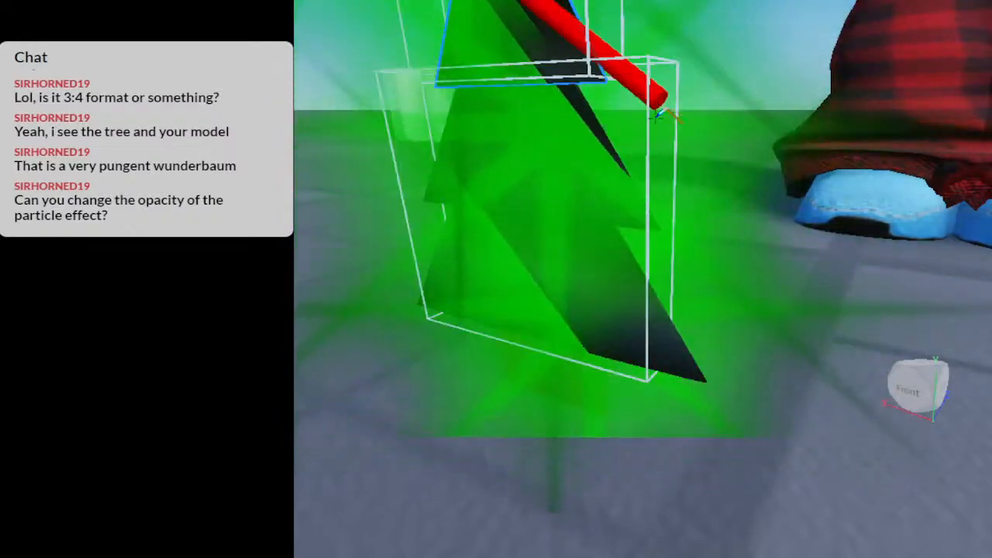
{"action": "left_click", "coordinate": [581, 389]}
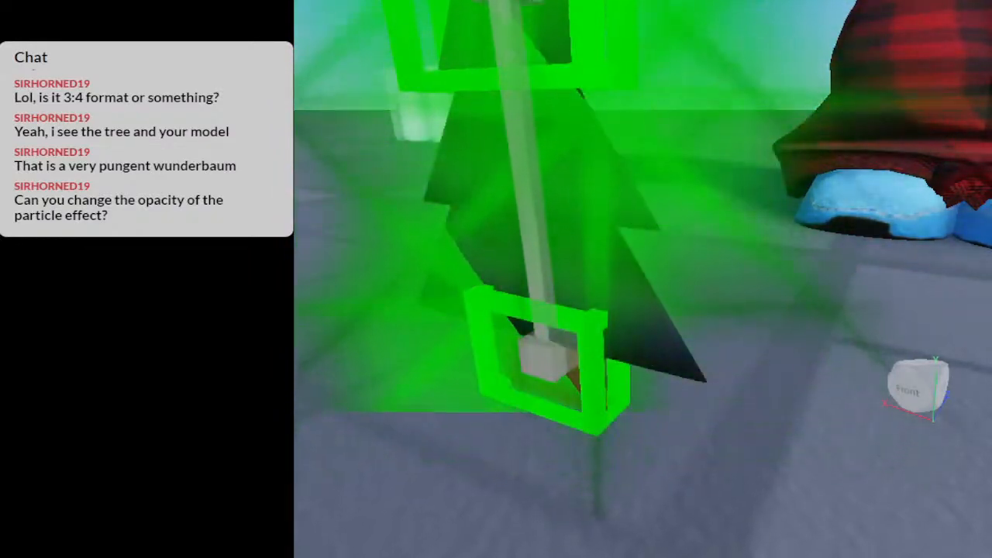
{"action": "left_click", "coordinate": [514, 102]}
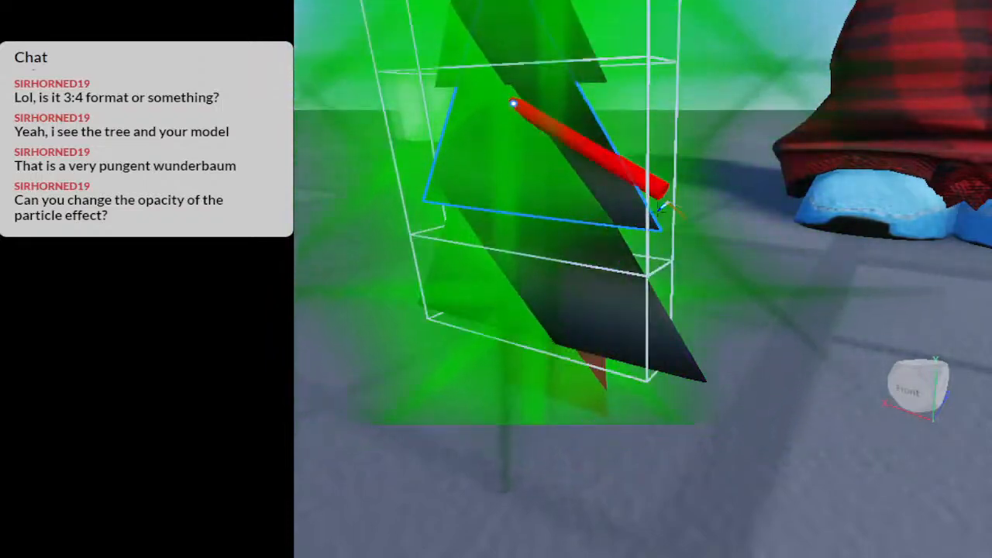
{"action": "left_click", "coordinate": [587, 364]}
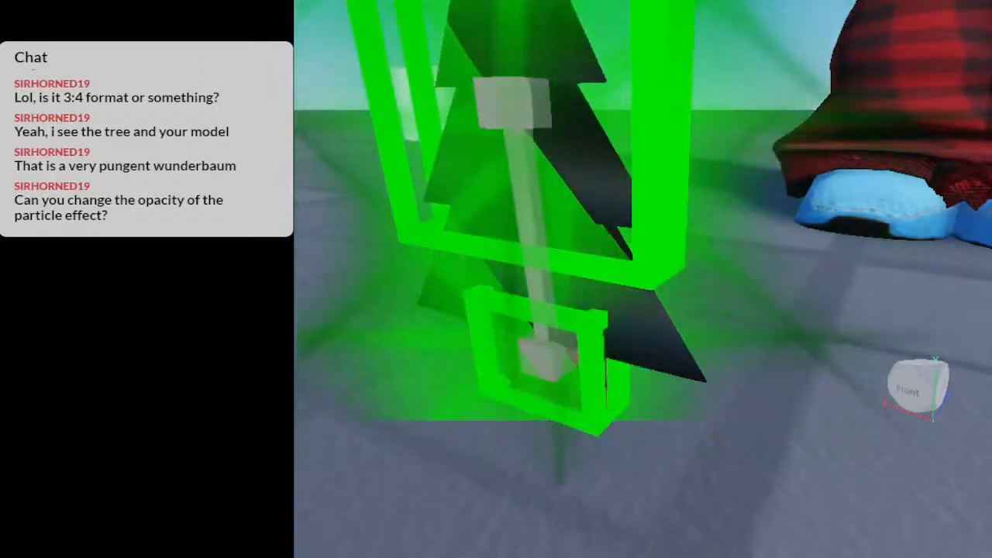
{"action": "left_click", "coordinate": [526, 219]}
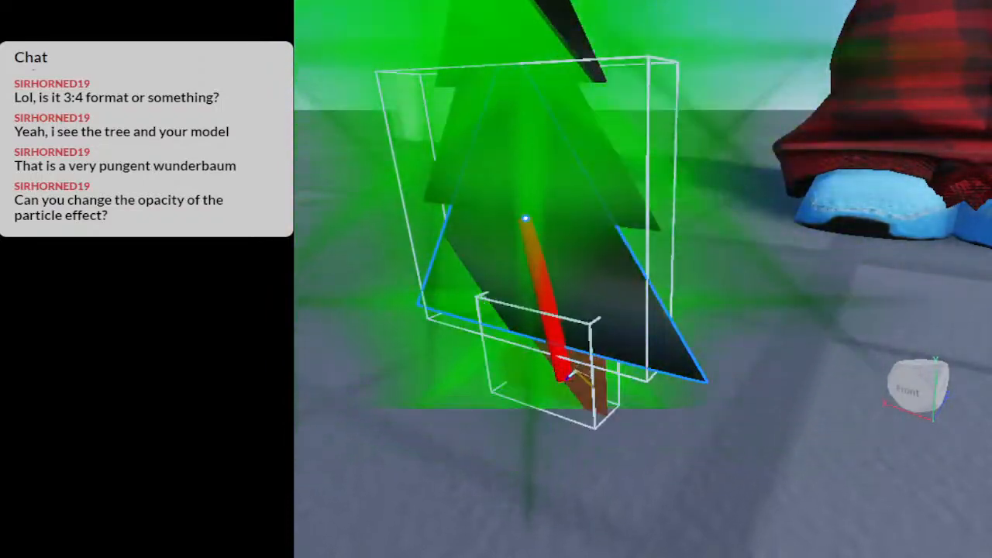
{"action": "left_click", "coordinate": [571, 376]}
{"action": "scroll", "coordinate": [572, 354], "scroll_direction": "down", "scroll_amount": 5}
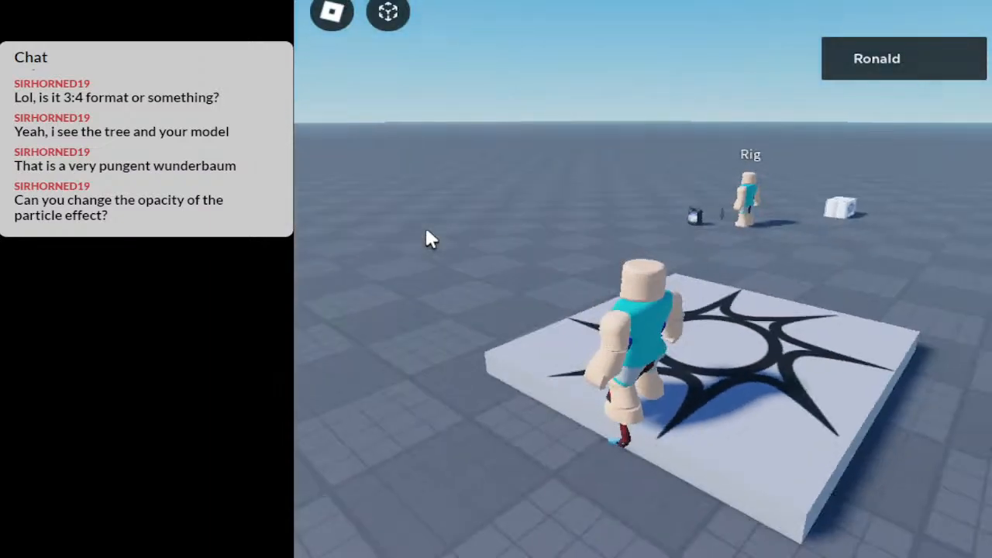
Walk the playtest character to the tree, pick it up and examine it in hand from behind and in front
{"action": "key", "text": "w"}
{"action": "right_click_drag", "start_coordinate": [425, 229], "coordinate": [428, 239]}
{"action": "key", "text": "s"}
{"action": "key", "text": "d"}
{"action": "key", "text": "w"}
{"action": "key", "text": "s"}
{"action": "scroll", "coordinate": [428, 239], "scroll_direction": "up", "scroll_amount": 2}
{"action": "key", "text": "a"}
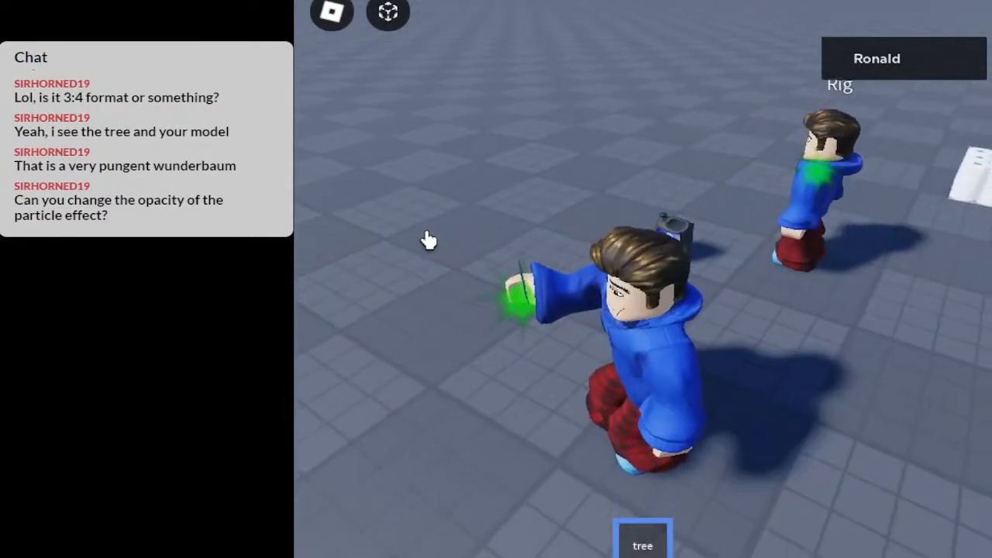
{"action": "right_click_drag", "start_coordinate": [764, 417], "coordinate": [768, 423]}
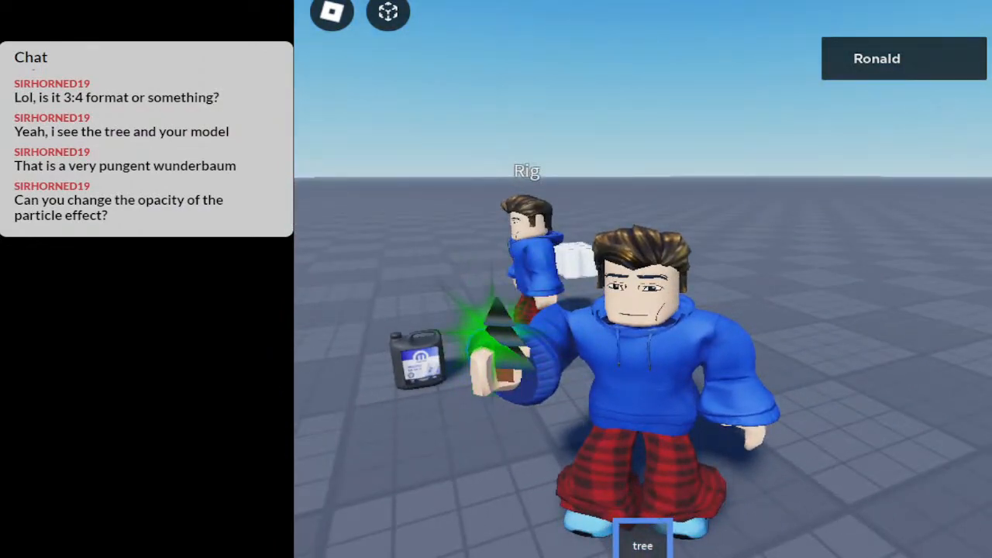
{"action": "scroll", "coordinate": [559, 289], "scroll_direction": "up", "scroll_amount": 5}
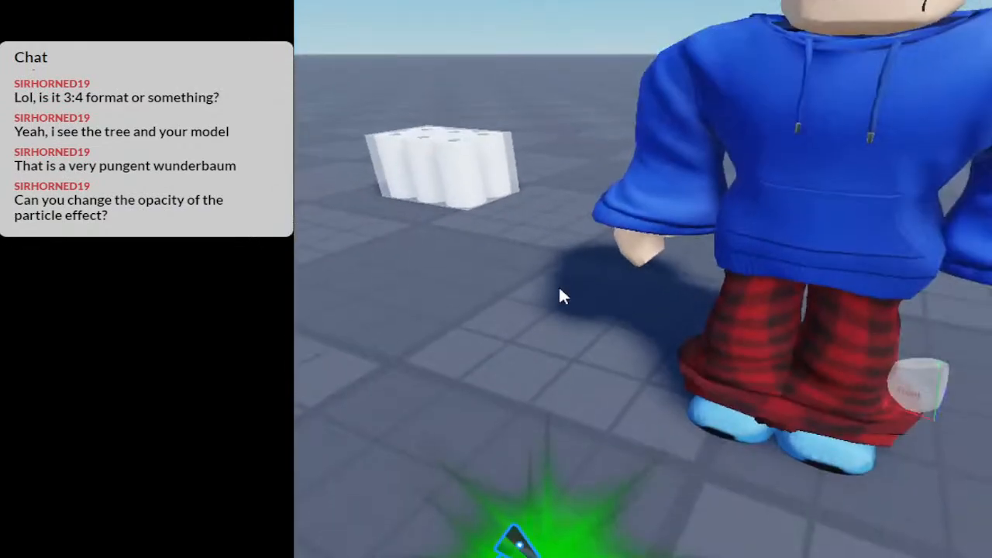
Make the tree's green particle effect more transparent and spread it wider, checking it from near and far
{"action": "right_click_drag", "start_coordinate": [560, 289], "coordinate": [560, 288]}
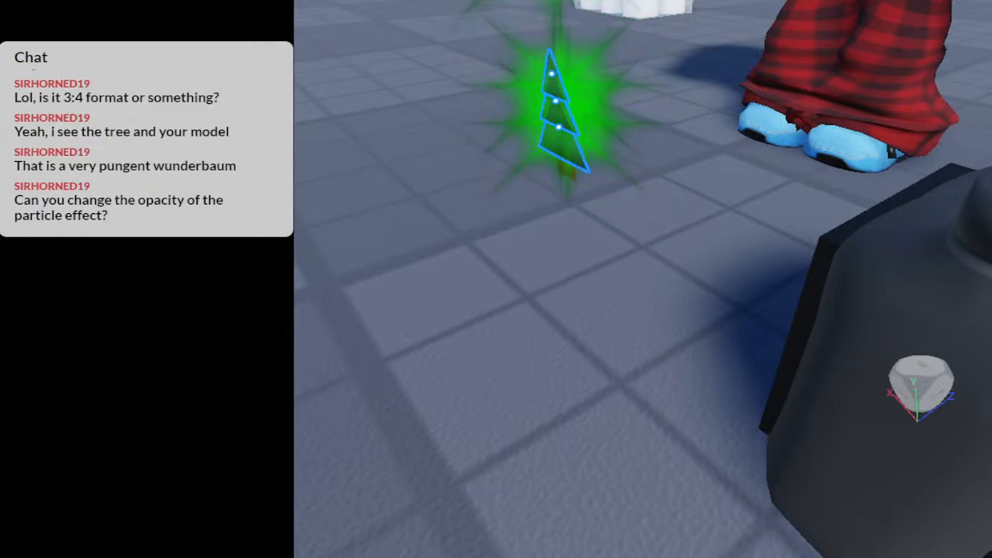
{"action": "scroll", "coordinate": [542, 330], "scroll_direction": "down", "scroll_amount": 5}
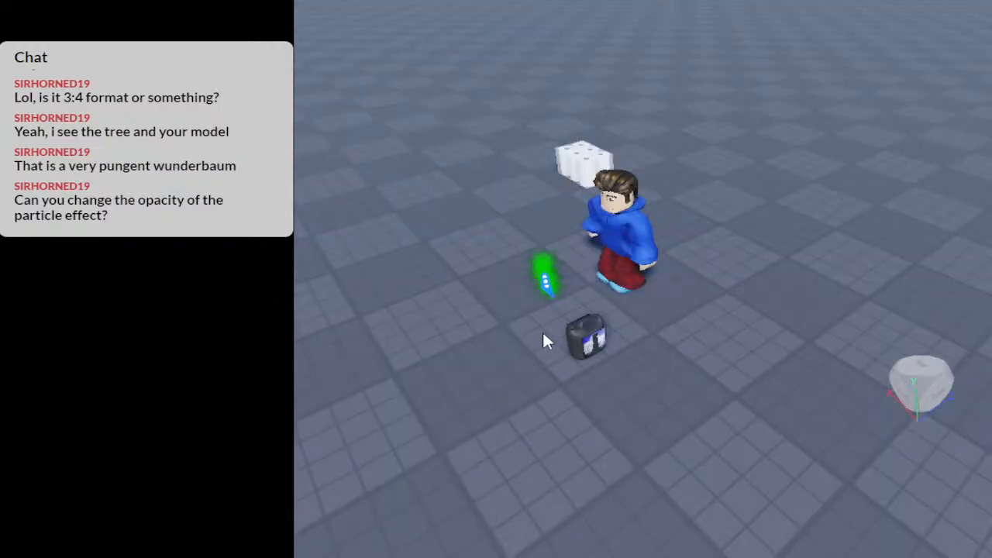
{"action": "scroll", "coordinate": [542, 330], "scroll_direction": "up", "scroll_amount": 5}
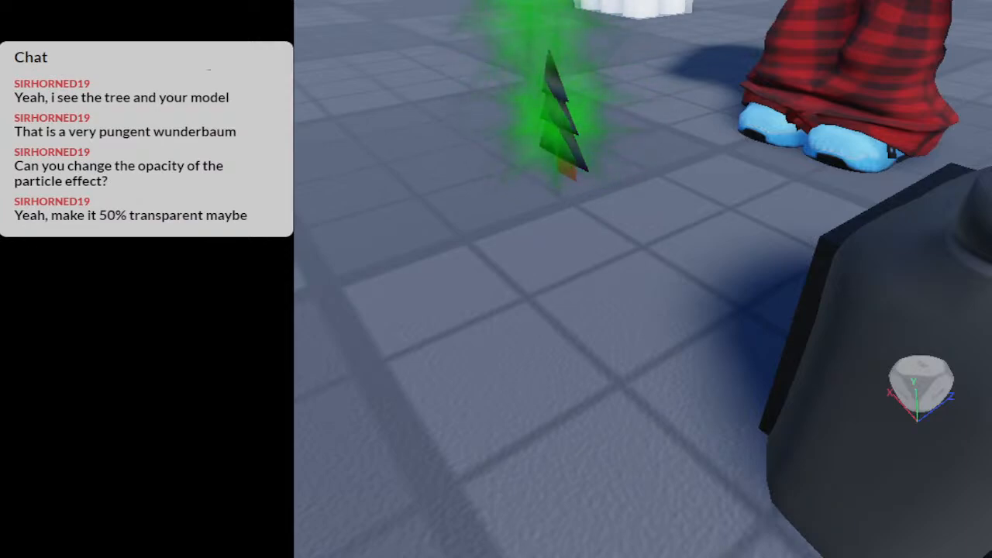
{"action": "right_click_drag", "start_coordinate": [574, 275], "coordinate": [574, 275]}
{"action": "scroll", "coordinate": [575, 276], "scroll_direction": "down", "scroll_amount": 2}
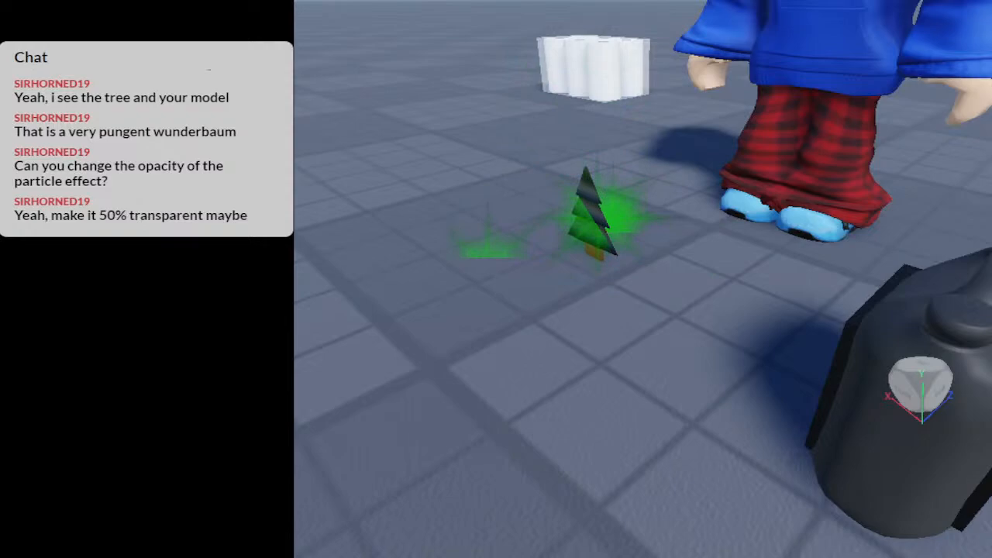
Playtest again, pick up the tree and check its particle effect in hand, and select the tree back in the editor
{"action": "key", "text": "F5"}
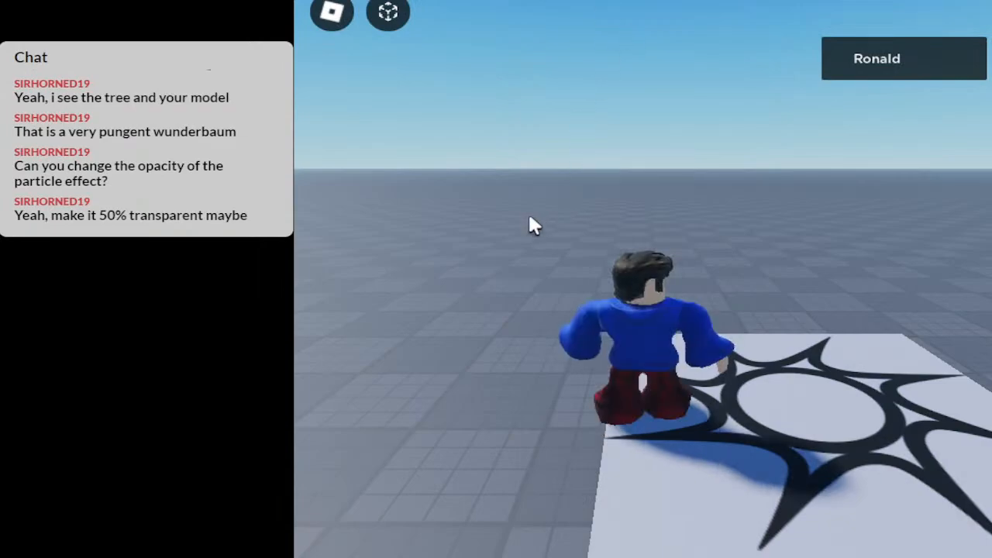
{"action": "key", "text": "w"}
{"action": "right_click_drag", "start_coordinate": [530, 217], "coordinate": [531, 225]}
{"action": "key", "text": "a"}
{"action": "key", "text": "w"}
{"action": "key", "text": "s"}
{"action": "key", "text": "a"}
{"action": "scroll", "coordinate": [530, 217], "scroll_direction": "up", "scroll_amount": 2}
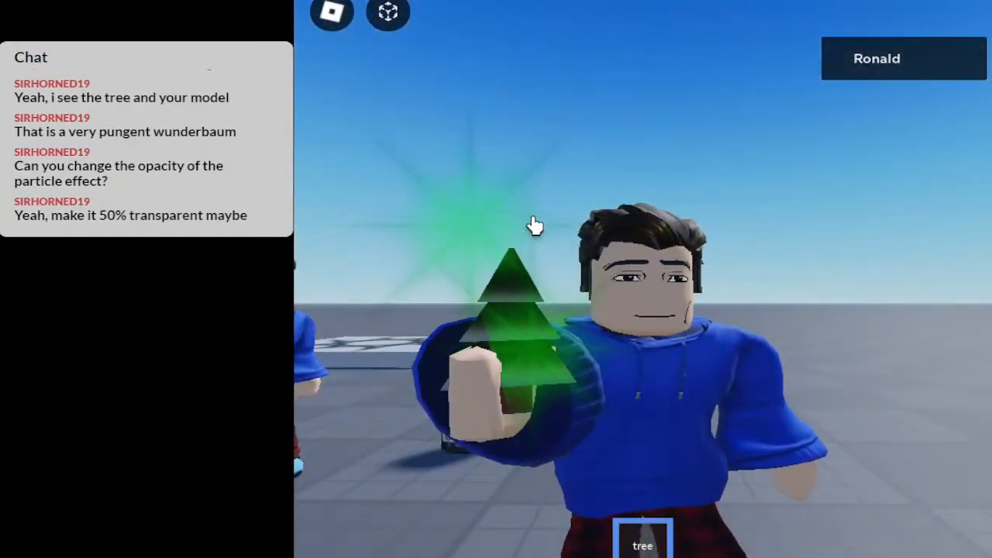
{"action": "scroll", "coordinate": [529, 218], "scroll_direction": "down", "scroll_amount": 1}
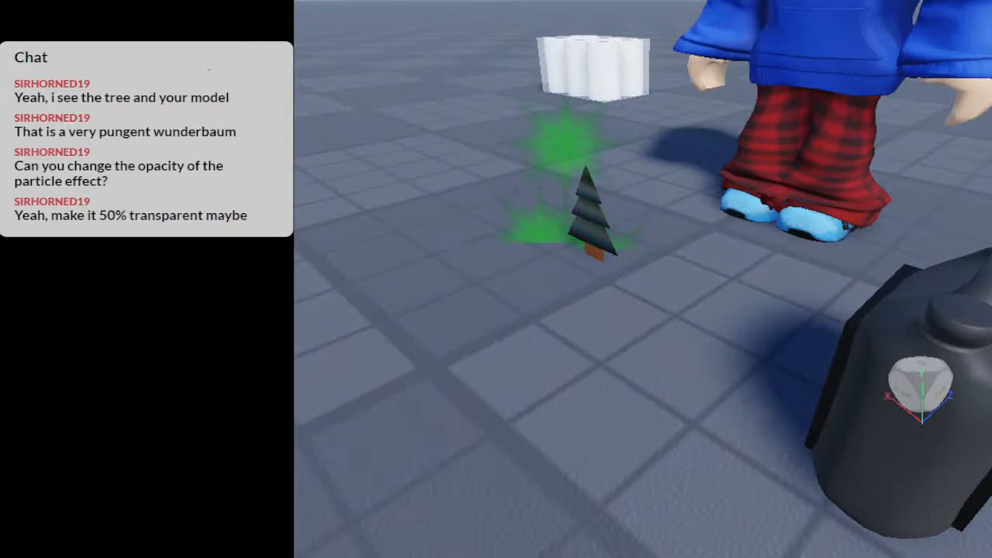
{"action": "left_click", "coordinate": [592, 225]}
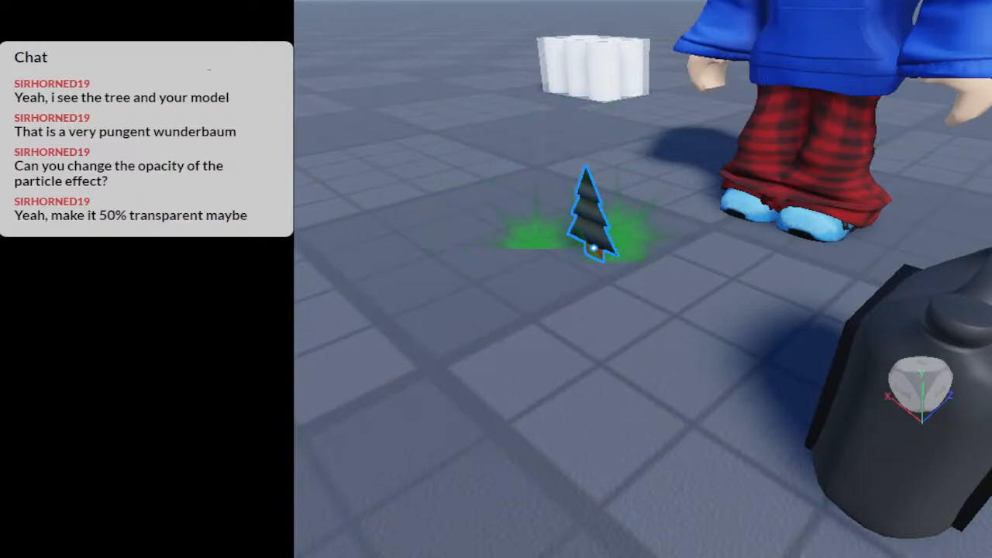
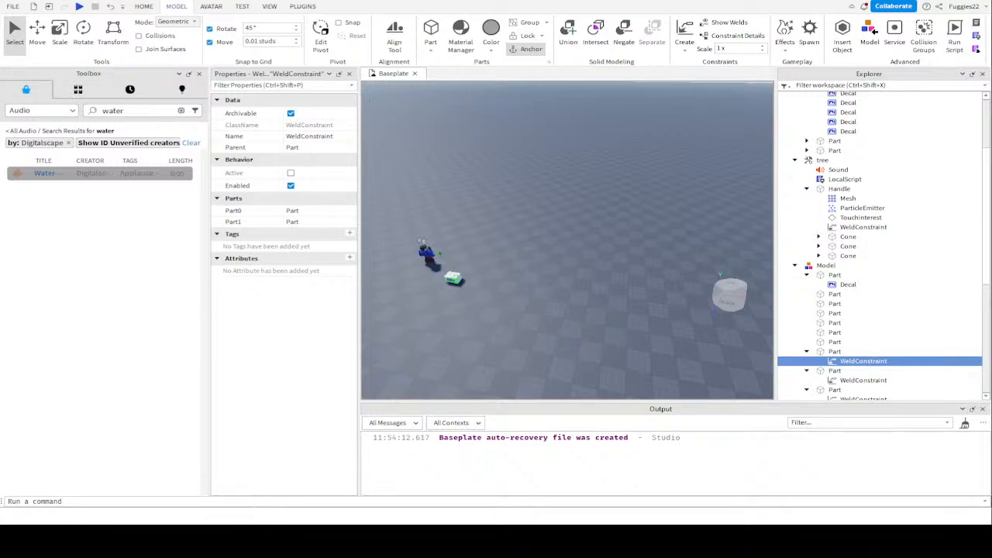
Weld the black core part of a corner roll to the White Cloud package's outer wrapper
{"action": "key", "text": "f"}
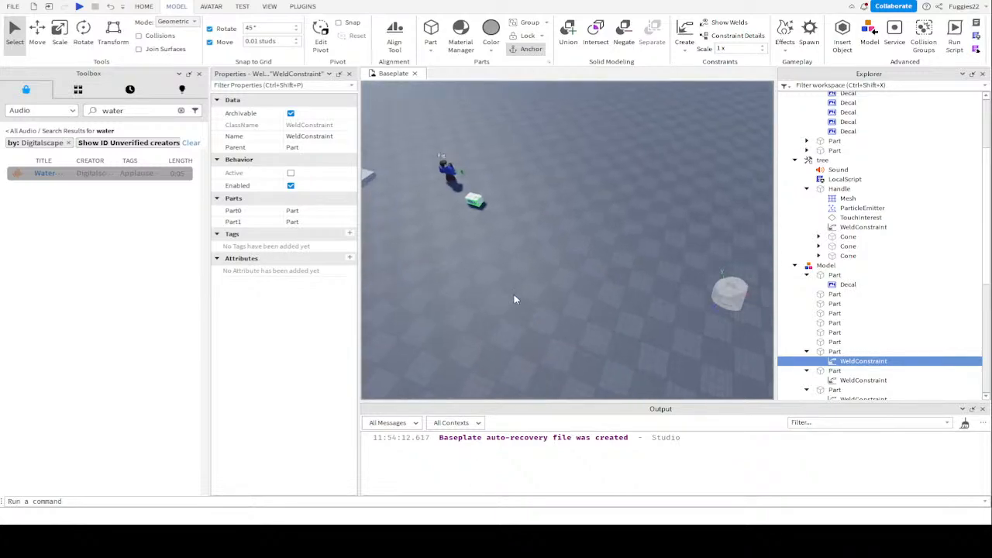
{"action": "scroll", "coordinate": [513, 300], "scroll_direction": "down", "scroll_amount": 2}
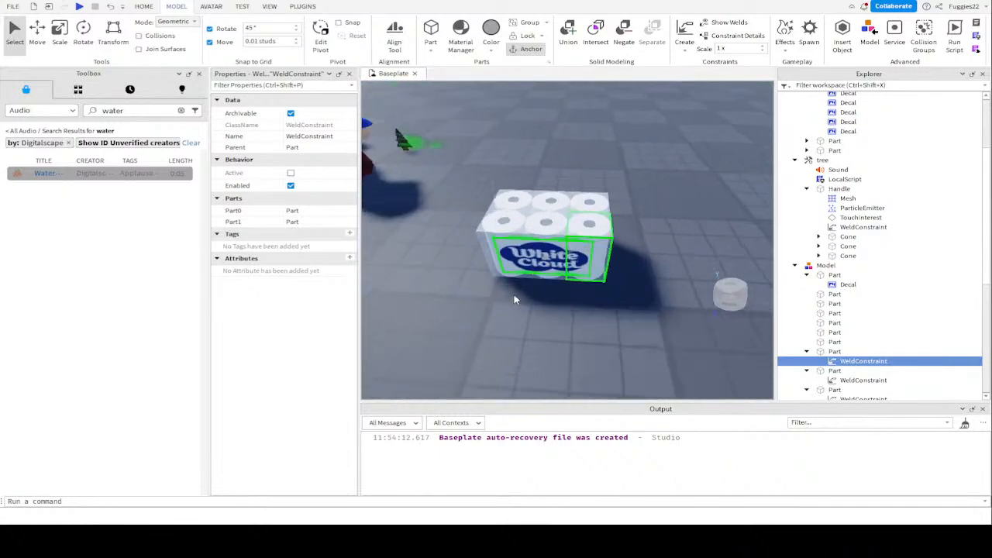
{"action": "right_click_drag", "start_coordinate": [514, 299], "coordinate": [513, 264]}
{"action": "left_click", "coordinate": [828, 344]}
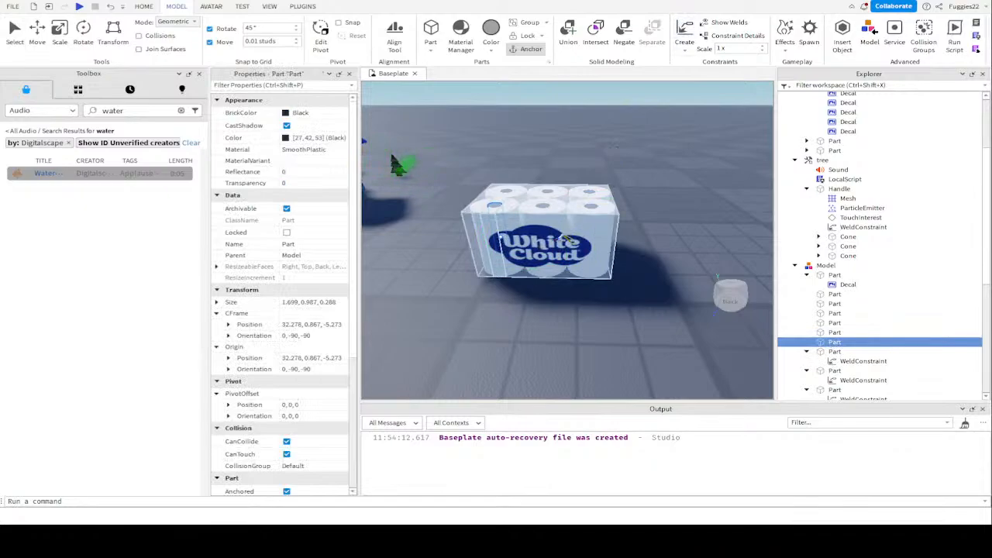
{"action": "left_click", "coordinate": [598, 233]}
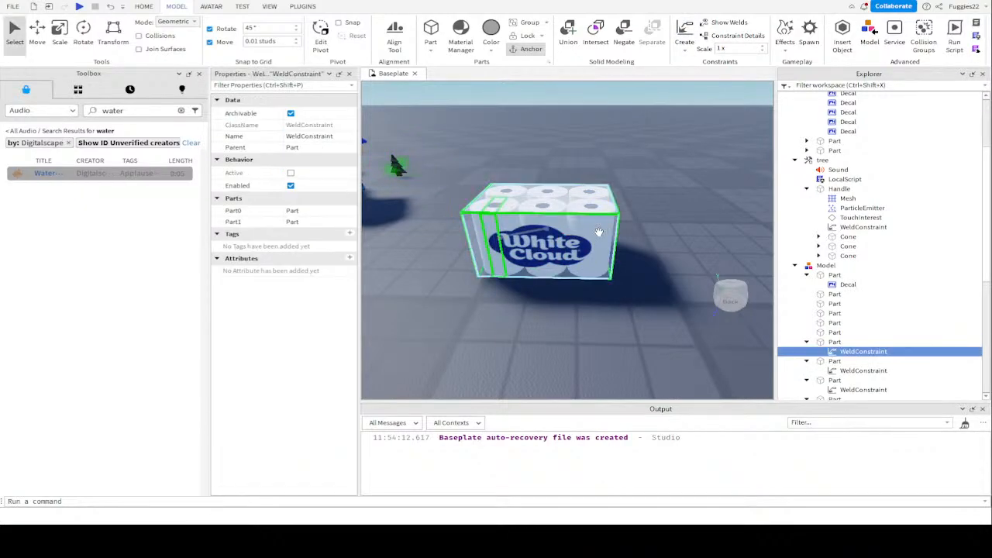
Weld the core part of the roll at the opposite corner to the White Cloud package's wrapper
{"action": "scroll", "coordinate": [598, 233], "scroll_direction": "up", "scroll_amount": 3}
{"action": "right_click_drag", "start_coordinate": [598, 234], "coordinate": [673, 255]}
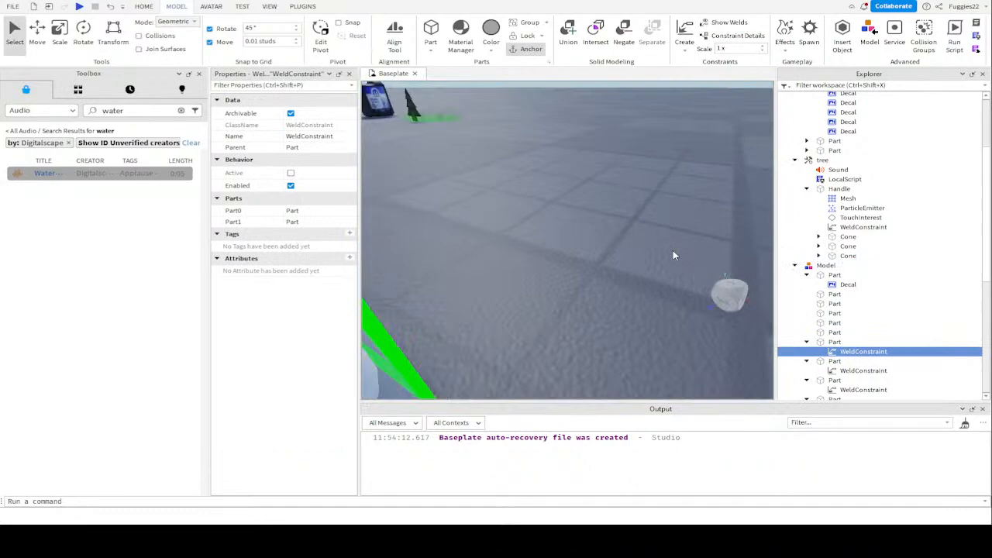
{"action": "scroll", "coordinate": [674, 255], "scroll_direction": "down", "scroll_amount": 4}
{"action": "scroll", "coordinate": [674, 255], "scroll_direction": "up", "scroll_amount": 2}
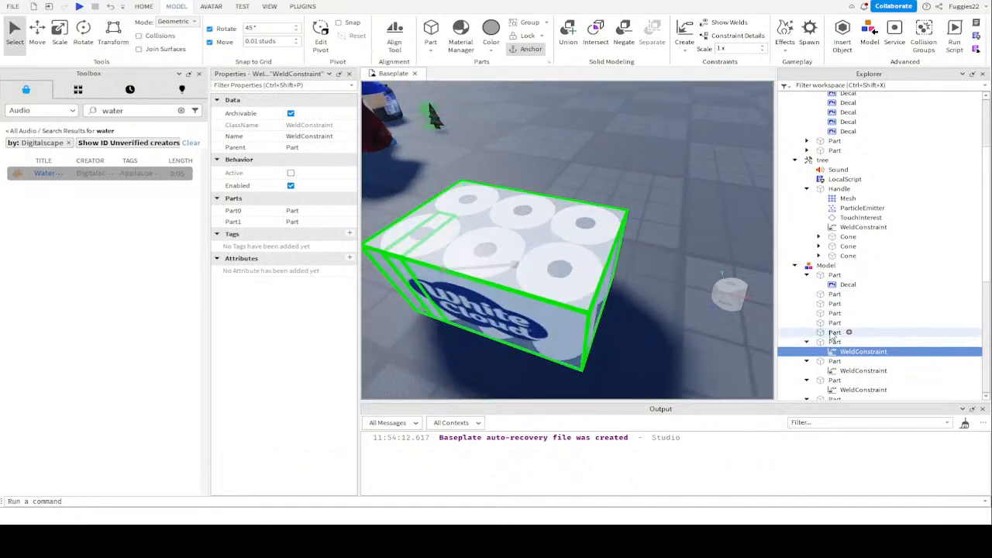
{"action": "left_click", "coordinate": [835, 334]}
{"action": "left_click", "coordinate": [684, 34]}
{"action": "left_click", "coordinate": [551, 268]}
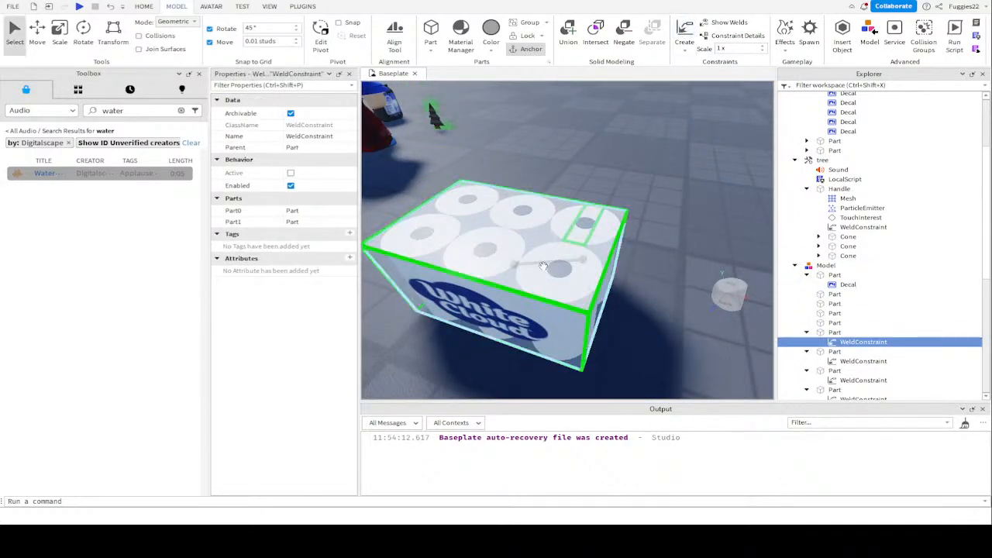
Weld the far row's end roll and the black core of its middle roll to the White Cloud package's wrapper
{"action": "left_click", "coordinate": [834, 323]}
{"action": "left_click", "coordinate": [684, 29]}
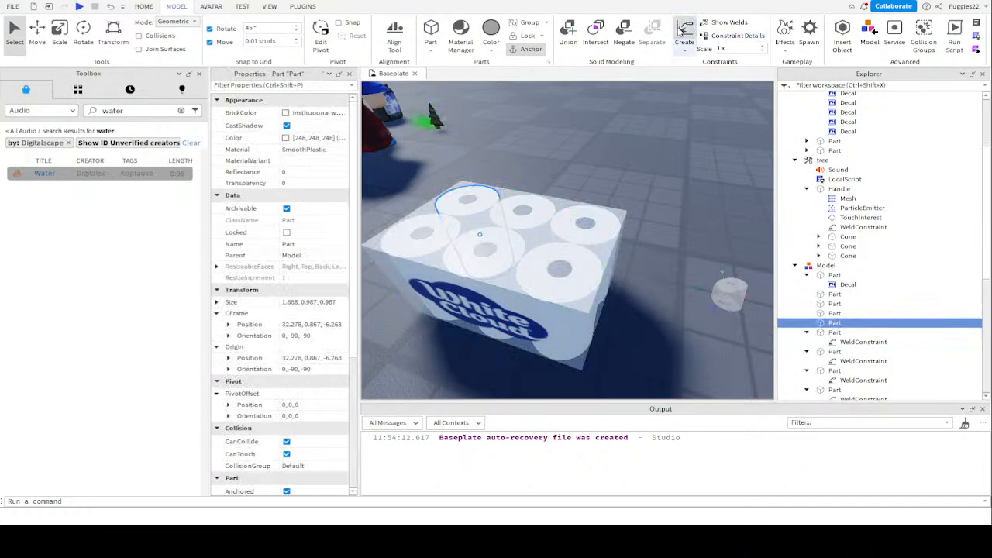
{"action": "left_click", "coordinate": [521, 283]}
{"action": "left_click", "coordinate": [843, 314]}
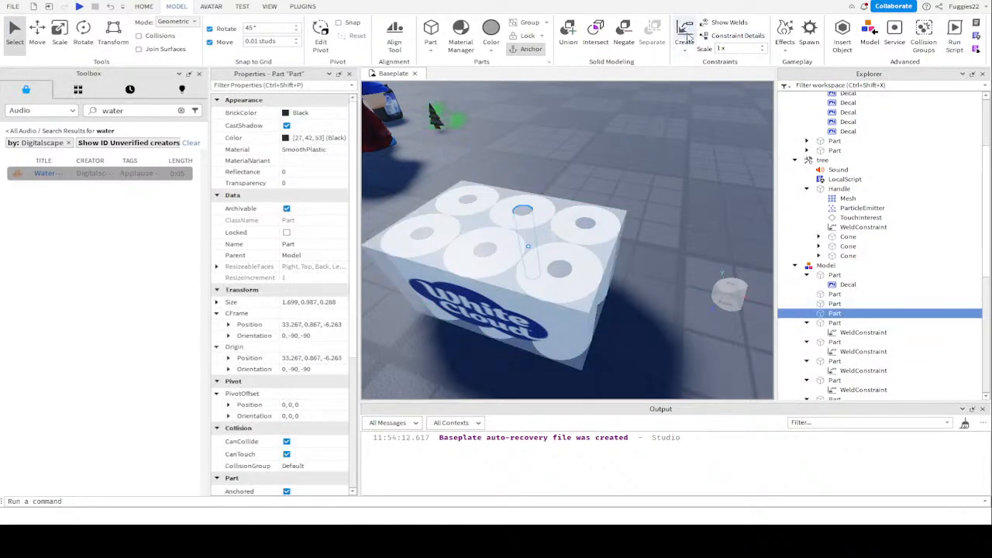
{"action": "left_click", "coordinate": [684, 31]}
{"action": "left_click", "coordinate": [489, 276]}
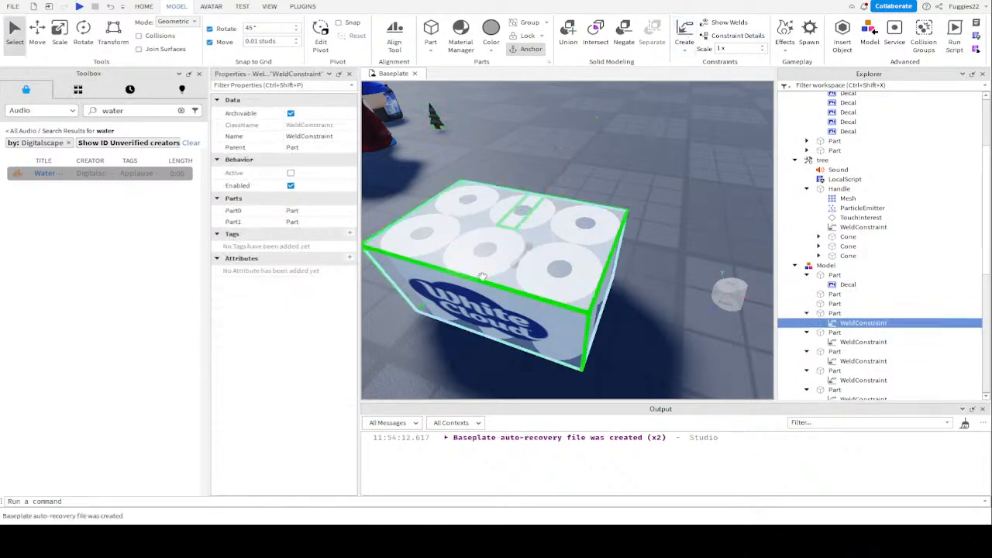
Weld the white bodies of the far row's other corner roll and middle roll to the package
{"action": "left_click", "coordinate": [834, 304]}
{"action": "left_click", "coordinate": [684, 31]}
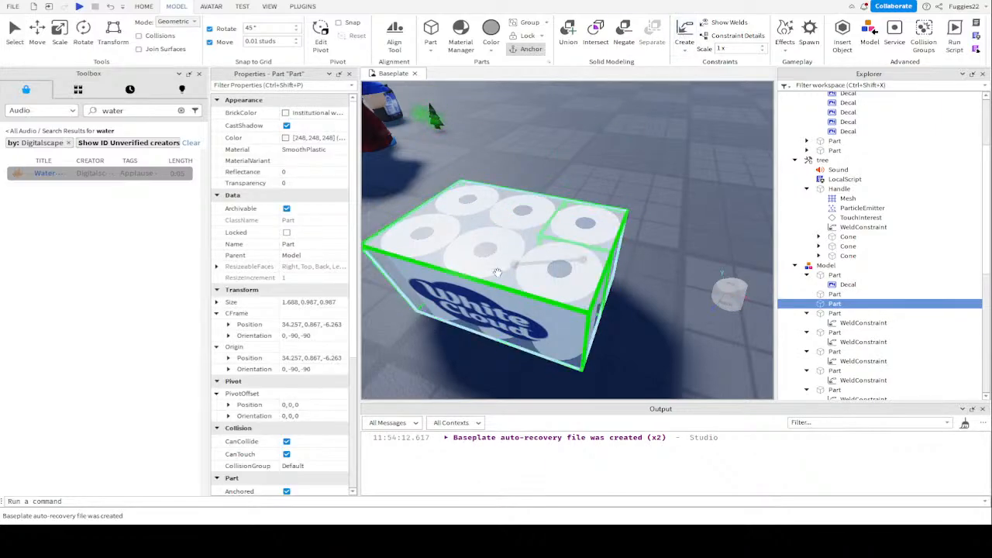
{"action": "left_click", "coordinate": [524, 215]}
{"action": "left_click", "coordinate": [834, 294]}
{"action": "left_click", "coordinate": [686, 33]}
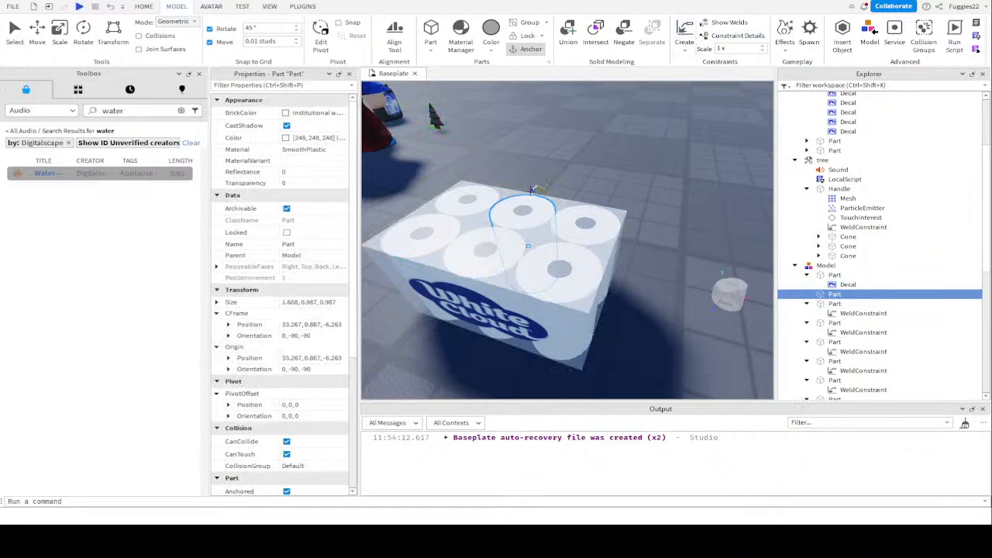
{"action": "left_click", "coordinate": [531, 214]}
Weld the invisible part carrying the White Cloud logo decal to the toilet-roll package
{"action": "left_click", "coordinate": [829, 276]}
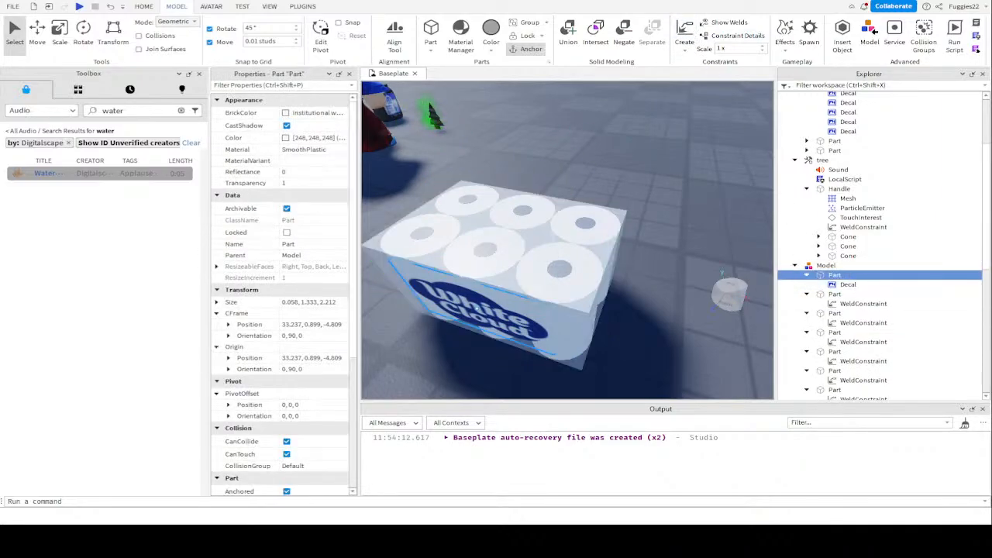
{"action": "left_click", "coordinate": [684, 31]}
{"action": "key", "text": "Escape"}
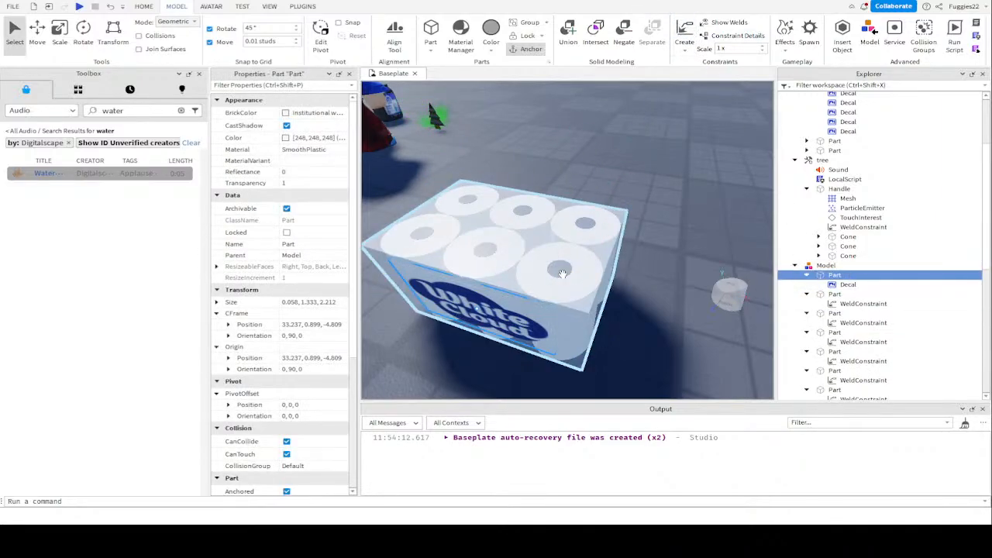
{"action": "left_click", "coordinate": [684, 31]}
{"action": "right_click_drag", "start_coordinate": [589, 155], "coordinate": [583, 120]}
{"action": "scroll", "coordinate": [583, 120], "scroll_direction": "up", "scroll_amount": 3}
{"action": "scroll", "coordinate": [587, 120], "scroll_direction": "up", "scroll_amount": 6}
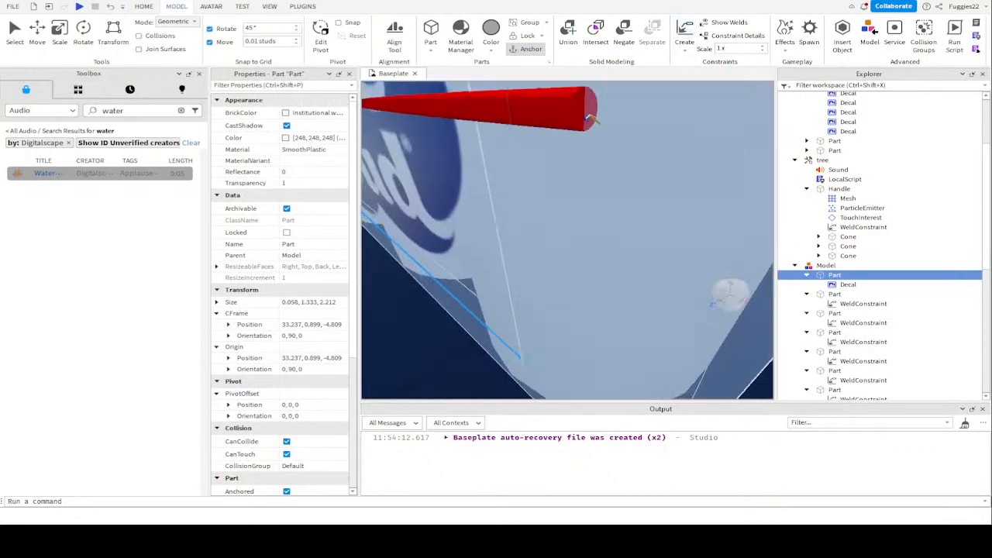
{"action": "left_click", "coordinate": [582, 125]}
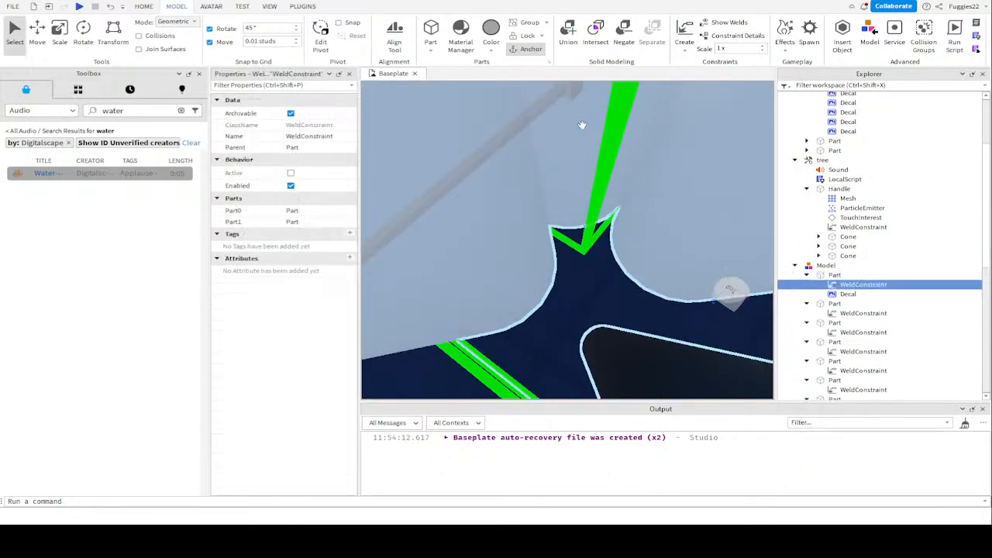
{"action": "scroll", "coordinate": [582, 124], "scroll_direction": "down", "scroll_amount": 8}
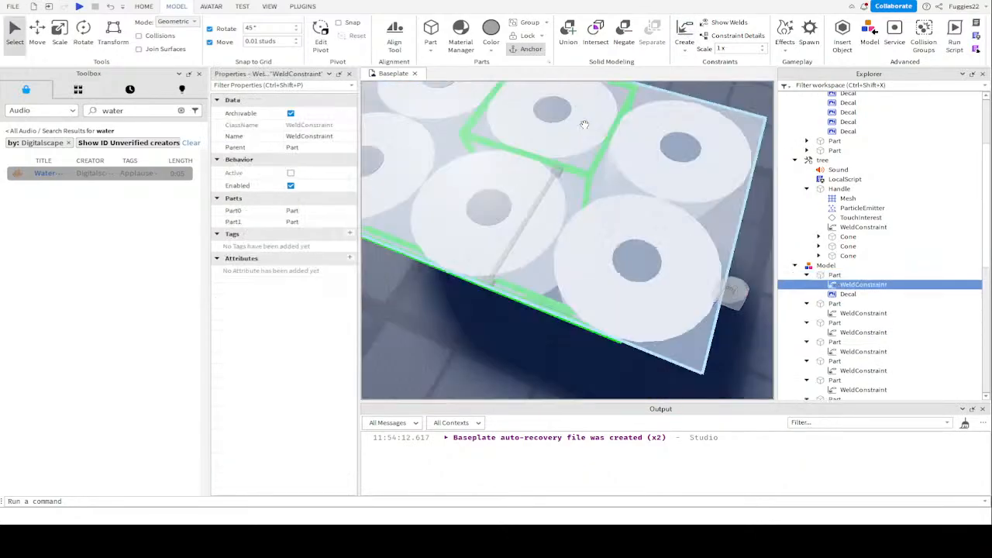
{"action": "scroll", "coordinate": [744, 261], "scroll_direction": "up", "scroll_amount": 1}
Collapse every part entry of the toilet-roll package model so that their weld constraints are hidden
{"action": "left_click", "coordinate": [807, 274]}
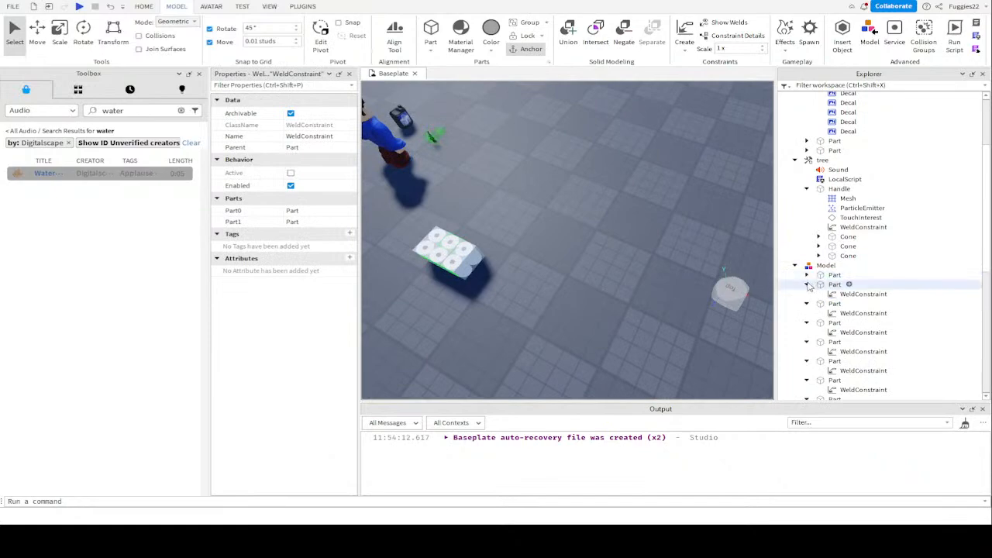
{"action": "left_click", "coordinate": [807, 284]}
{"action": "left_click", "coordinate": [807, 294]}
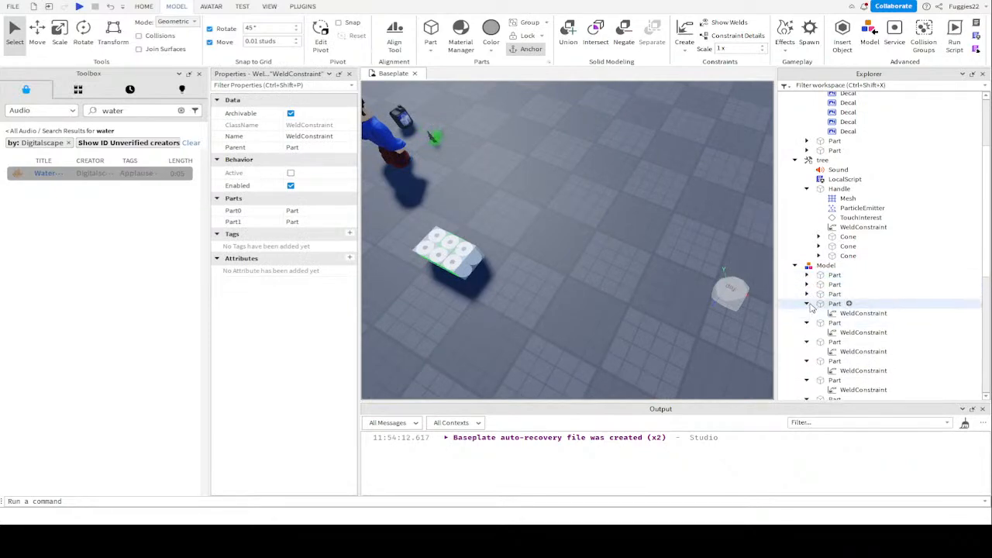
{"action": "left_click", "coordinate": [807, 313]}
{"action": "left_click", "coordinate": [807, 322]}
{"action": "left_click", "coordinate": [807, 332]}
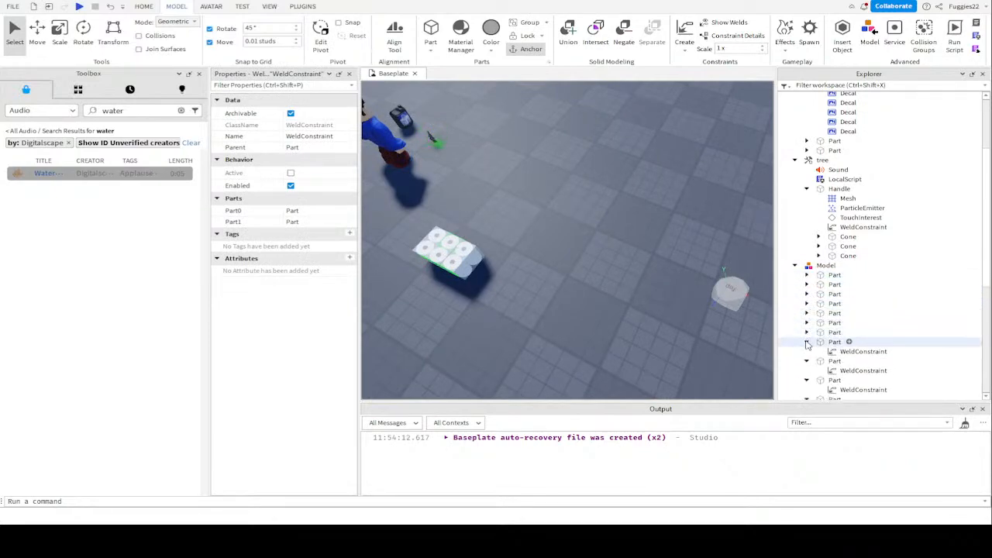
{"action": "left_click", "coordinate": [807, 342]}
{"action": "left_click", "coordinate": [807, 352]}
{"action": "left_click", "coordinate": [807, 360]}
{"action": "left_click", "coordinate": [809, 380]}
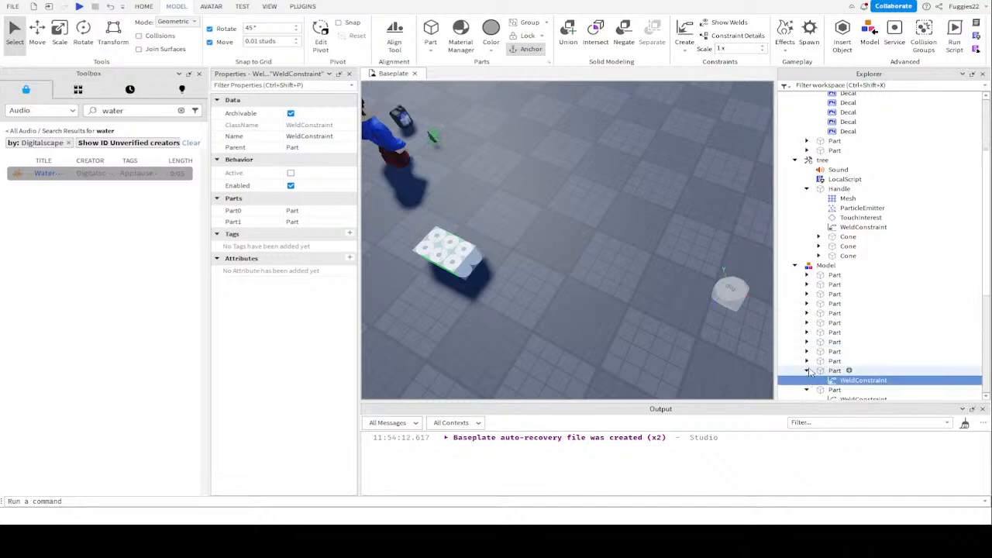
{"action": "left_click", "coordinate": [807, 370]}
{"action": "scroll", "coordinate": [808, 372], "scroll_direction": "down", "scroll_amount": 3}
{"action": "left_click", "coordinate": [807, 380]}
{"action": "left_click", "coordinate": [807, 308]}
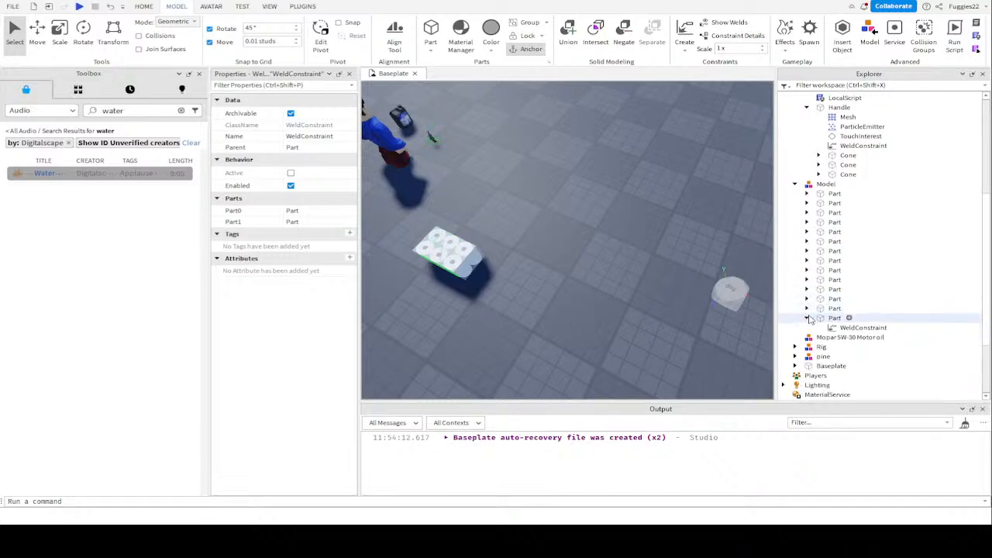
{"action": "left_click", "coordinate": [807, 318]}
Unanchor all 14 parts of the toilet-roll package, leaving the model itself out of the selection
{"action": "left_click", "coordinate": [825, 318]}
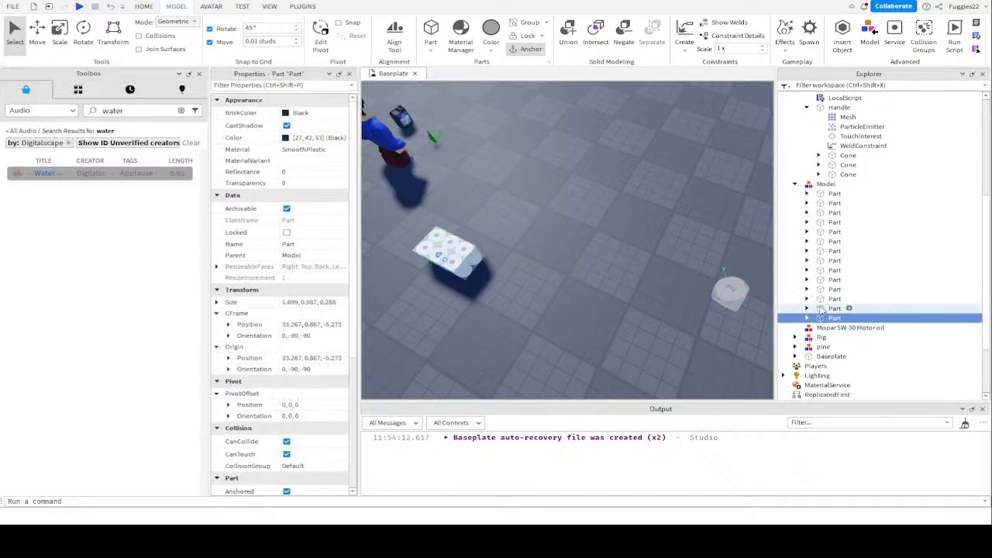
{"action": "left_click", "coordinate": [826, 184], "text": "shift"}
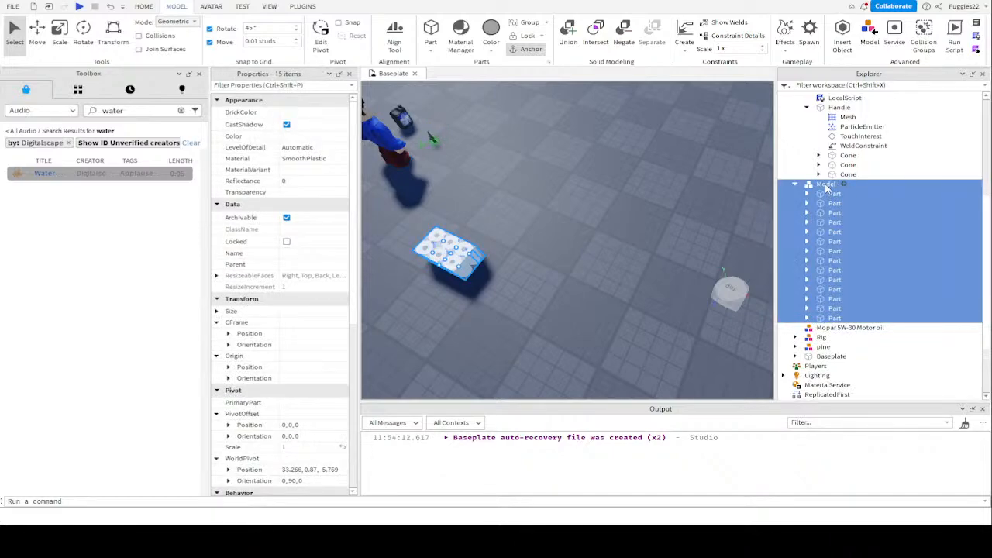
{"action": "left_click", "coordinate": [826, 185], "text": "ctrl"}
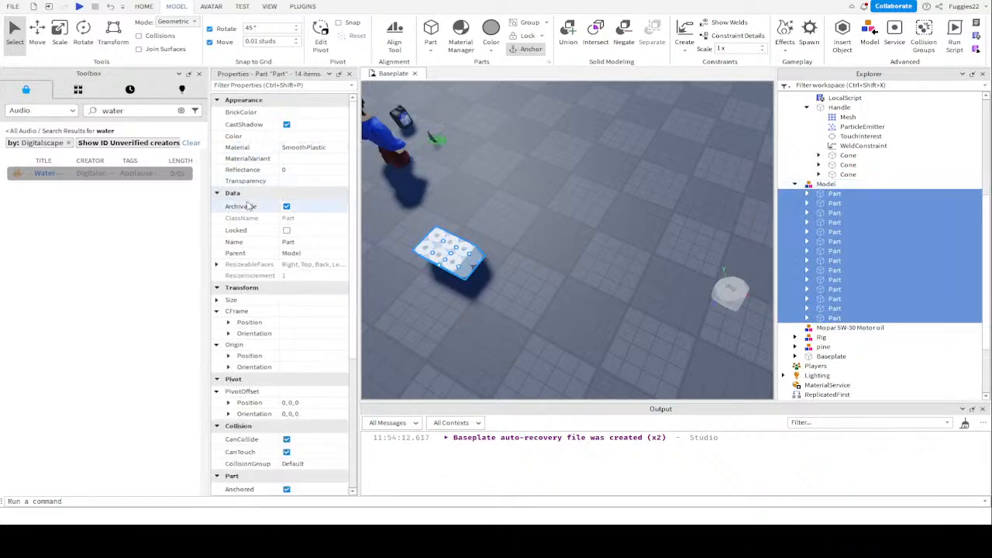
{"action": "scroll", "coordinate": [288, 411], "scroll_direction": "down", "scroll_amount": 3}
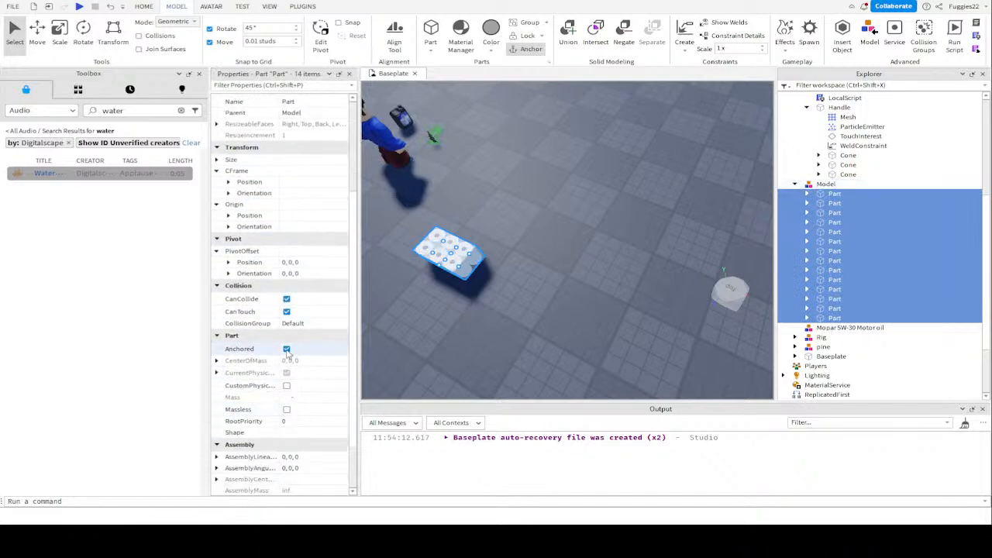
{"action": "left_click", "coordinate": [287, 350]}
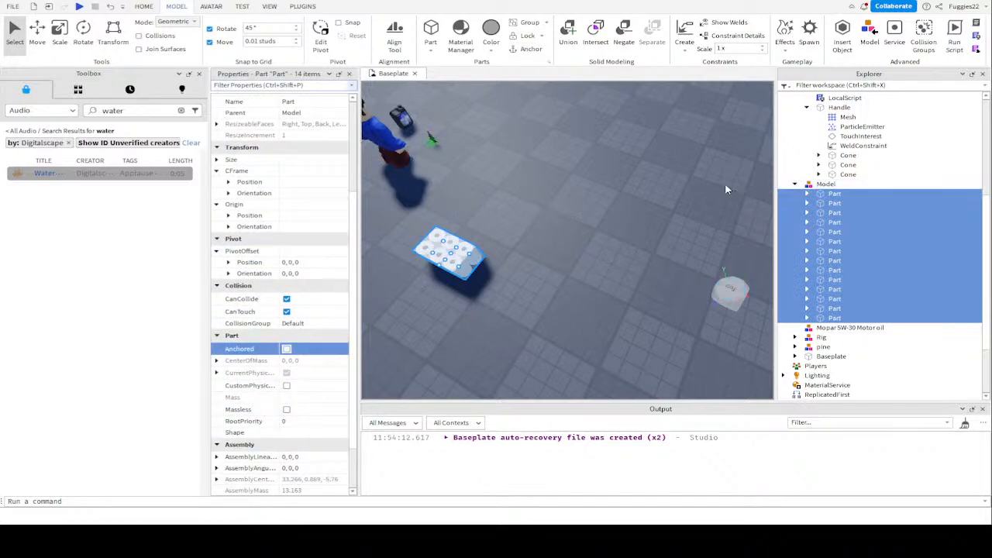
Insert a Tool object into the package model and rename the semi-transparent outer wrapper part as Handle
{"action": "left_click", "coordinate": [826, 184]}
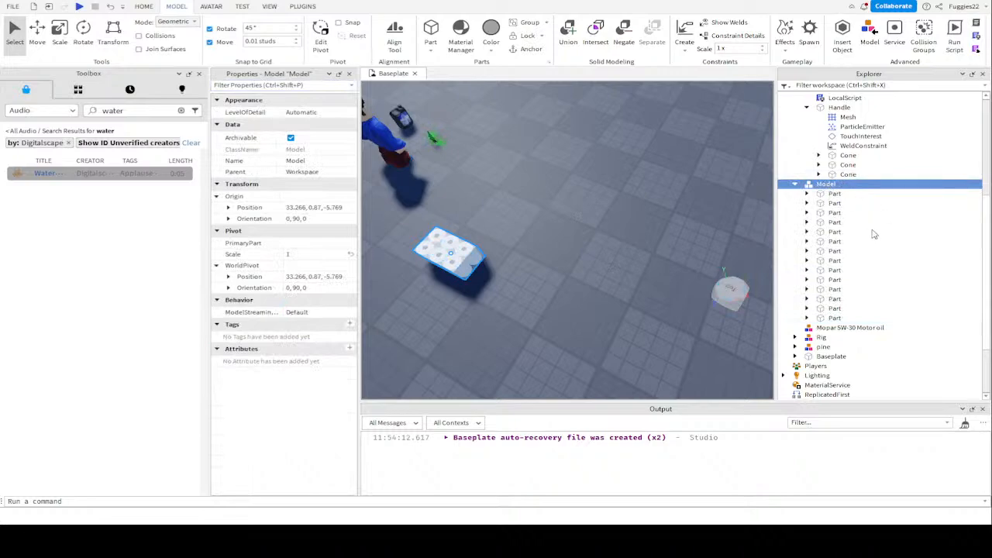
{"action": "left_click", "coordinate": [832, 204]}
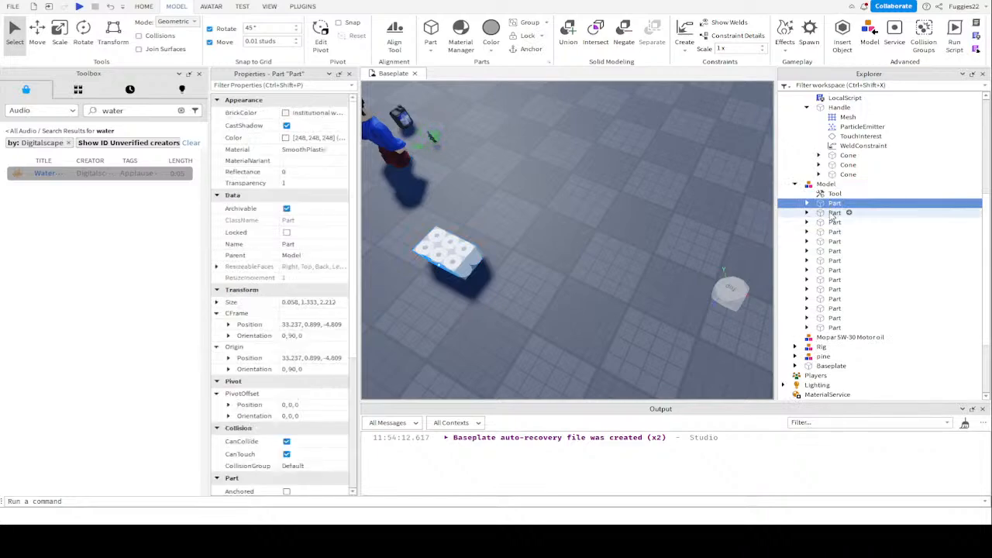
{"action": "left_click", "coordinate": [832, 213]}
{"action": "key", "text": "f"}
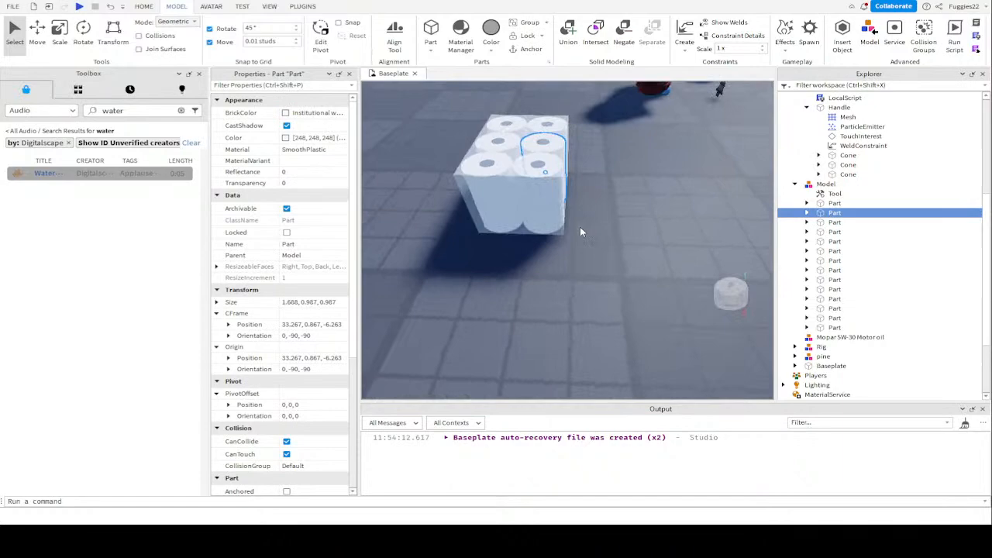
{"action": "left_click", "coordinate": [539, 226]}
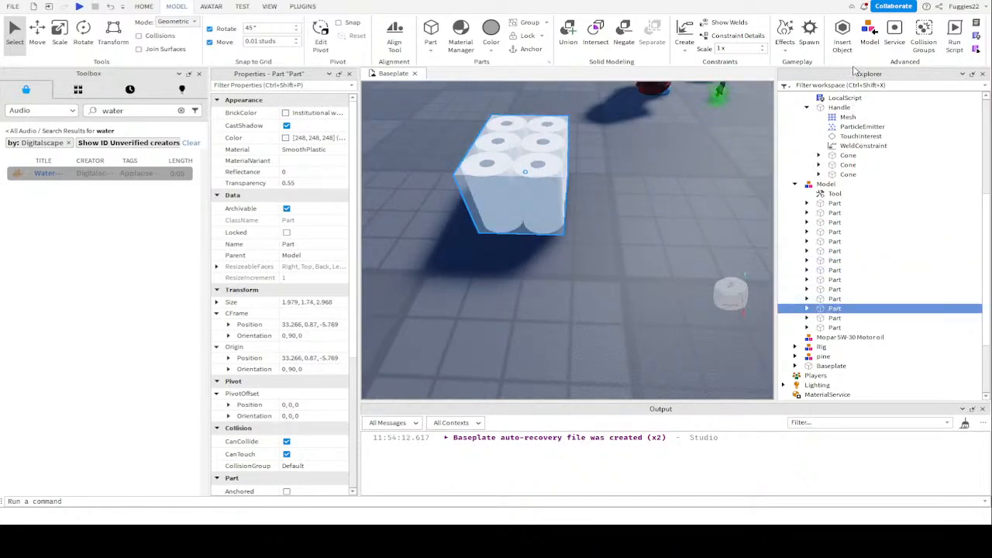
{"action": "key", "text": "F2"}
{"action": "type", "text": "Handle"}
{"action": "key", "text": "Return"}
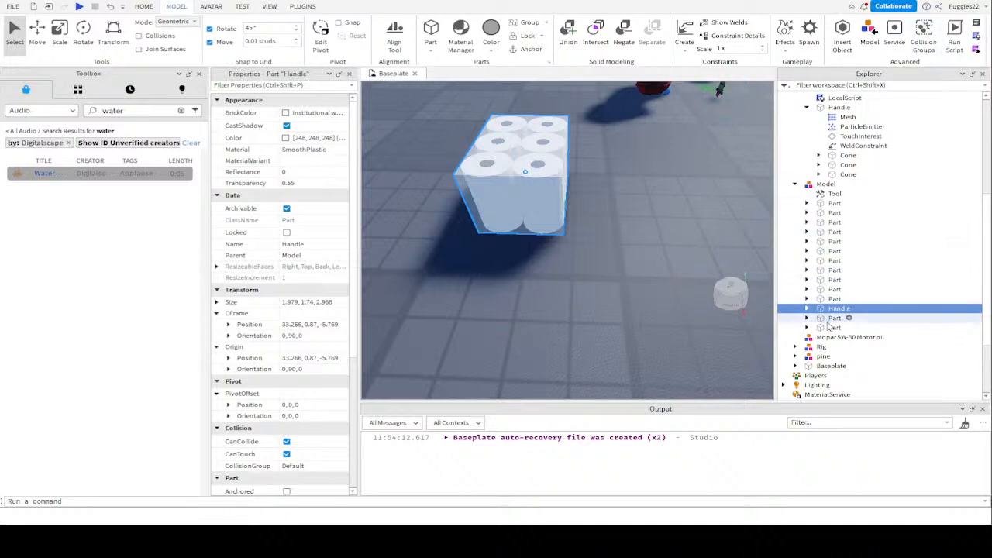
Move the package's 13 other parts, including the rolls, cores and logo part, inside the Handle part
{"action": "left_click", "coordinate": [828, 321]}
{"action": "left_click", "coordinate": [828, 327], "text": "ctrl"}
{"action": "left_click", "coordinate": [825, 299], "text": "ctrl"}
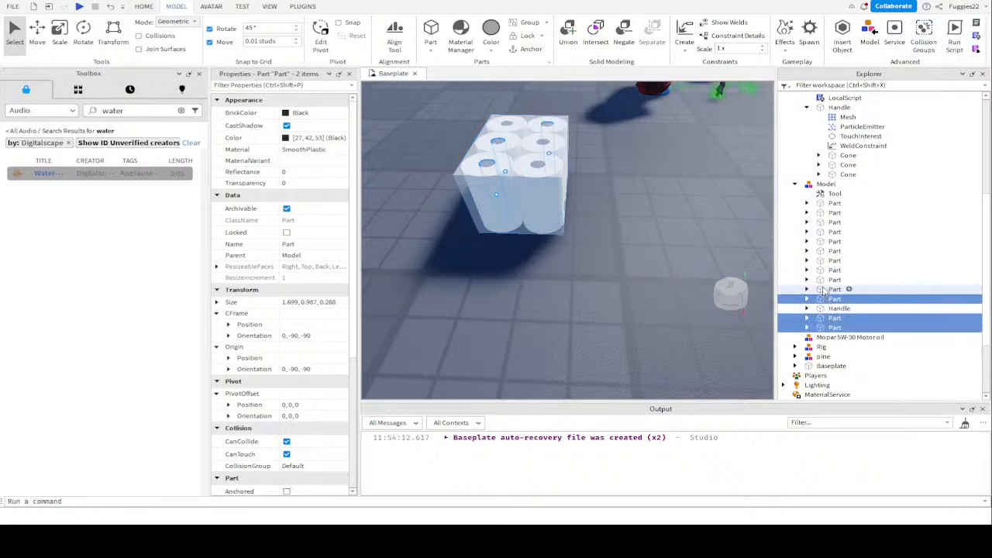
{"action": "left_click", "coordinate": [825, 290], "text": "ctrl"}
{"action": "left_click", "coordinate": [823, 282], "text": "ctrl"}
{"action": "left_click", "coordinate": [825, 270], "text": "ctrl"}
{"action": "left_click", "coordinate": [824, 260], "text": "ctrl"}
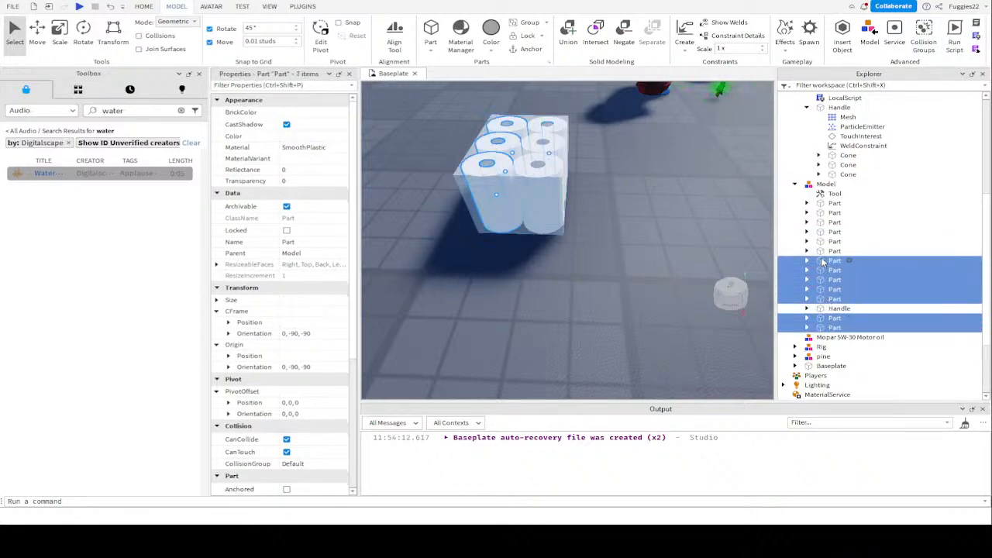
{"action": "left_click", "coordinate": [824, 250], "text": "ctrl"}
{"action": "left_click", "coordinate": [824, 242], "text": "ctrl"}
{"action": "left_click", "coordinate": [824, 232], "text": "ctrl"}
{"action": "left_click", "coordinate": [824, 222], "text": "ctrl"}
{"action": "left_click", "coordinate": [824, 212], "text": "ctrl"}
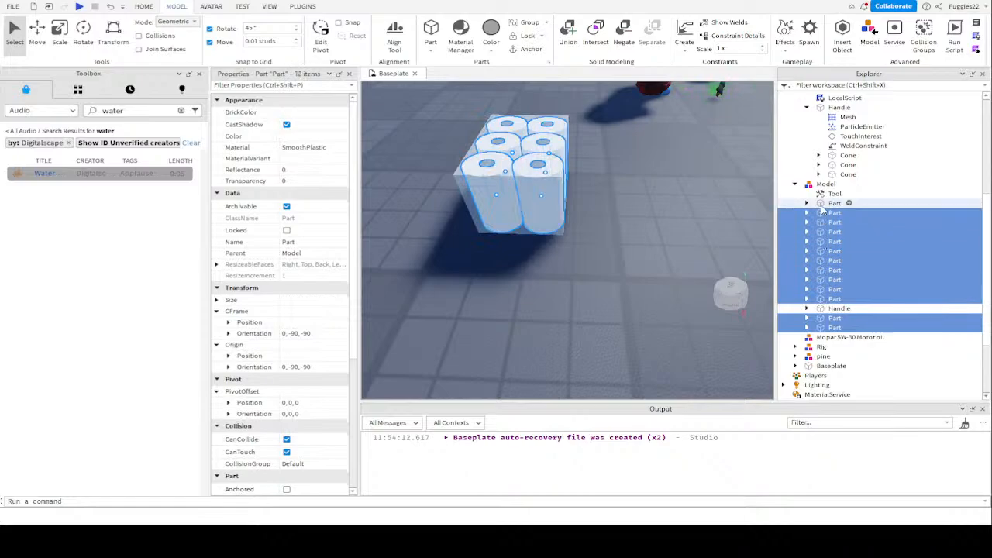
{"action": "left_click", "coordinate": [823, 203], "text": "ctrl"}
{"action": "left_click_drag", "start_coordinate": [823, 207], "coordinate": [827, 309]}
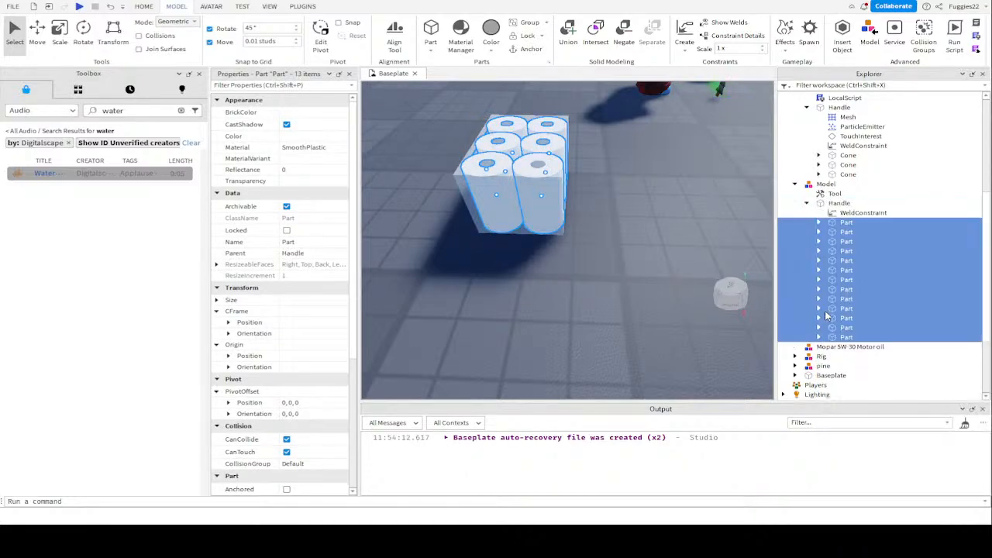
Collapse the package's Handle and the whole tree and oil tools in the object hierarchy
{"action": "left_click", "coordinate": [807, 203]}
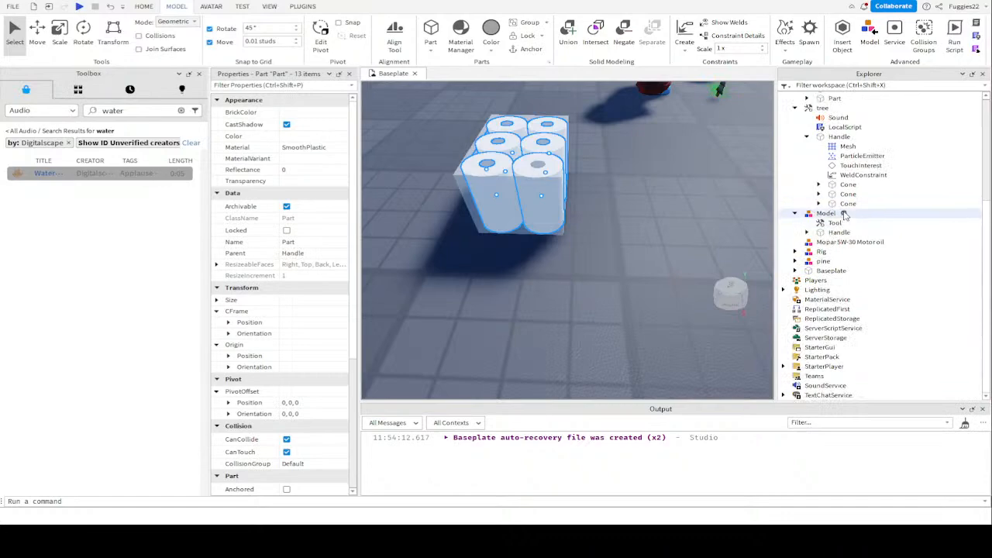
{"action": "left_click", "coordinate": [807, 138]}
{"action": "scroll", "coordinate": [808, 140], "scroll_direction": "up", "scroll_amount": 2}
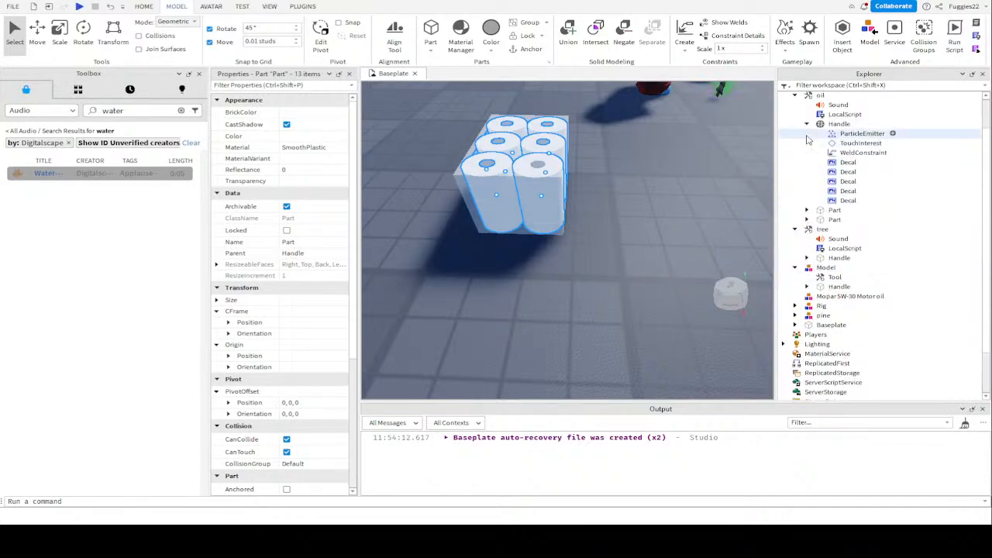
{"action": "left_click", "coordinate": [807, 125]}
{"action": "left_click", "coordinate": [796, 120]}
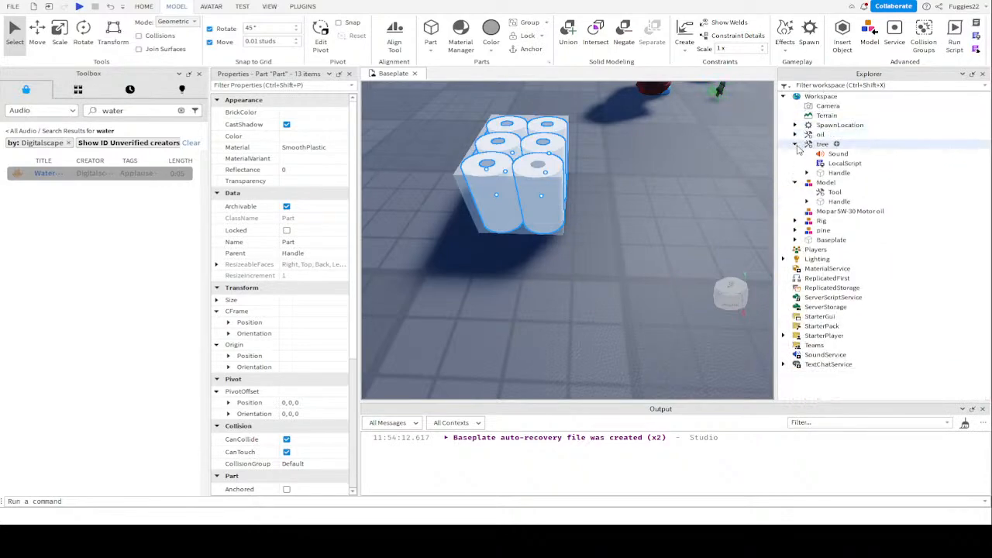
{"action": "left_click", "coordinate": [794, 144]}
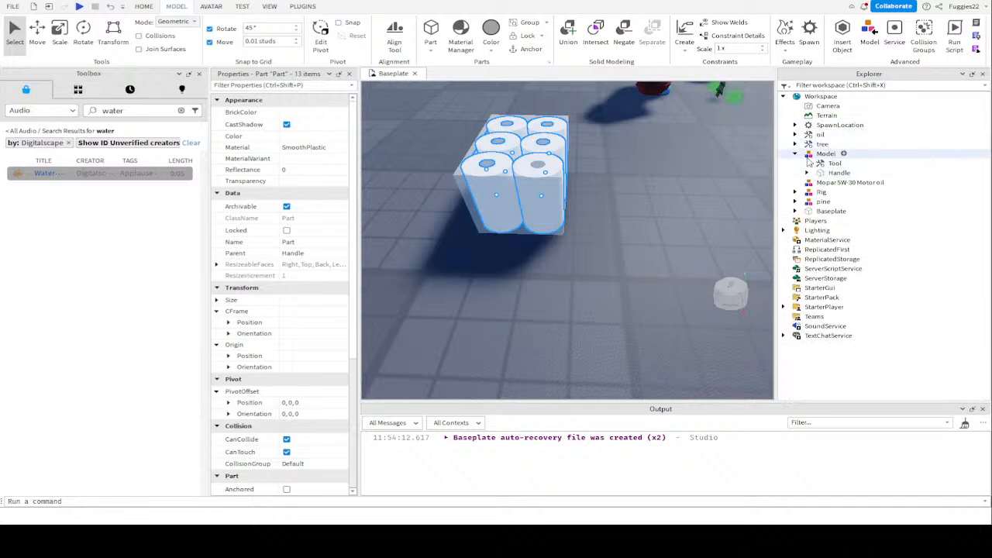
Rename the Tool object in the toilet-roll package model as papertowel
{"action": "left_click", "coordinate": [833, 163]}
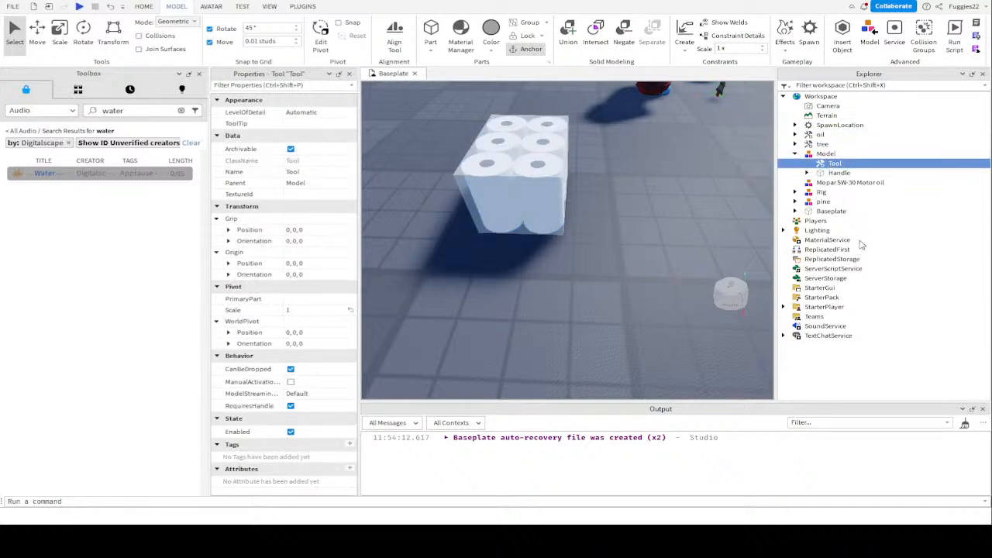
{"action": "key", "text": "F2"}
{"action": "type", "text": "pwpl"}
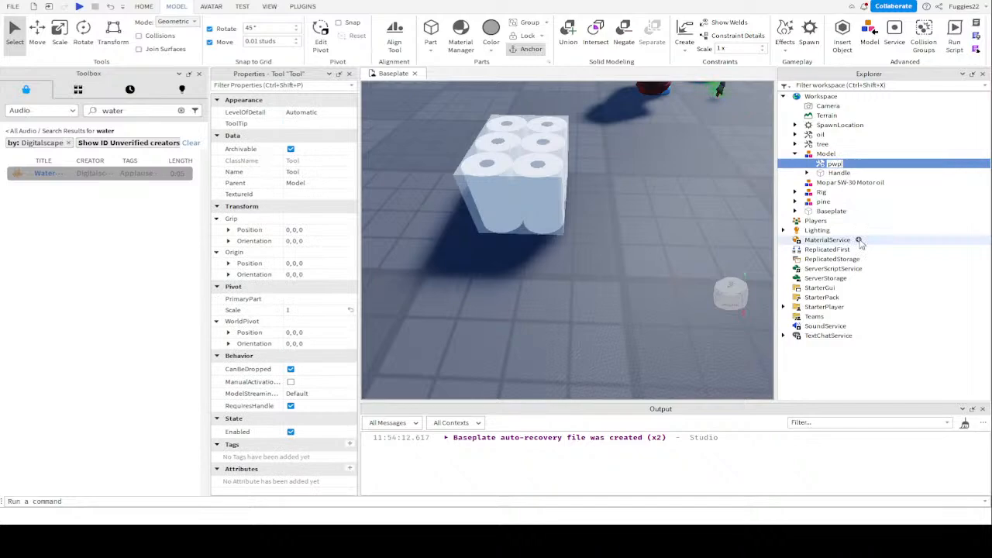
{"action": "type", "text": "papertowel"}
{"action": "key", "text": "Return"}
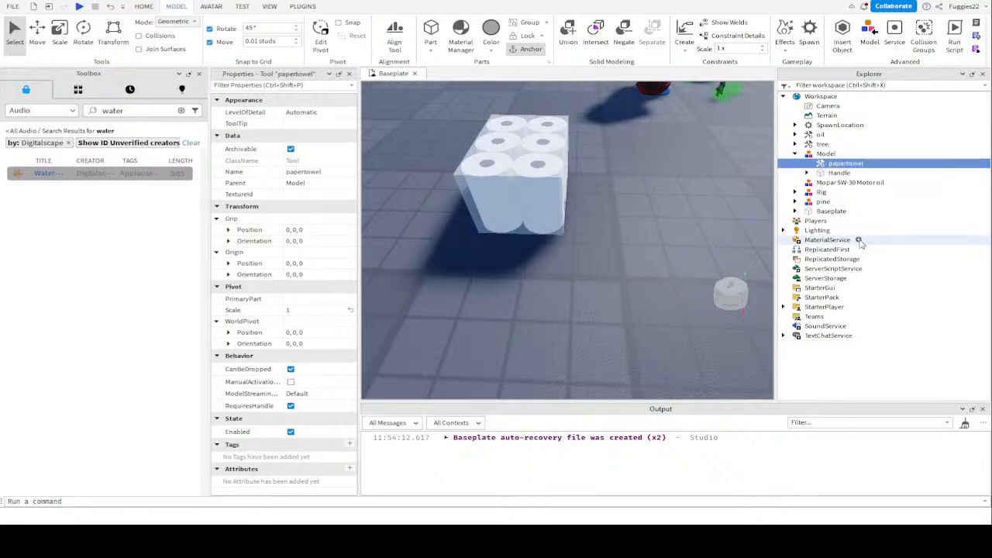
Place the package's Handle part inside the papertowel tool and move the tool out of the model directly under Workspace
{"action": "left_click", "coordinate": [824, 173]}
{"action": "left_click", "coordinate": [824, 174]}
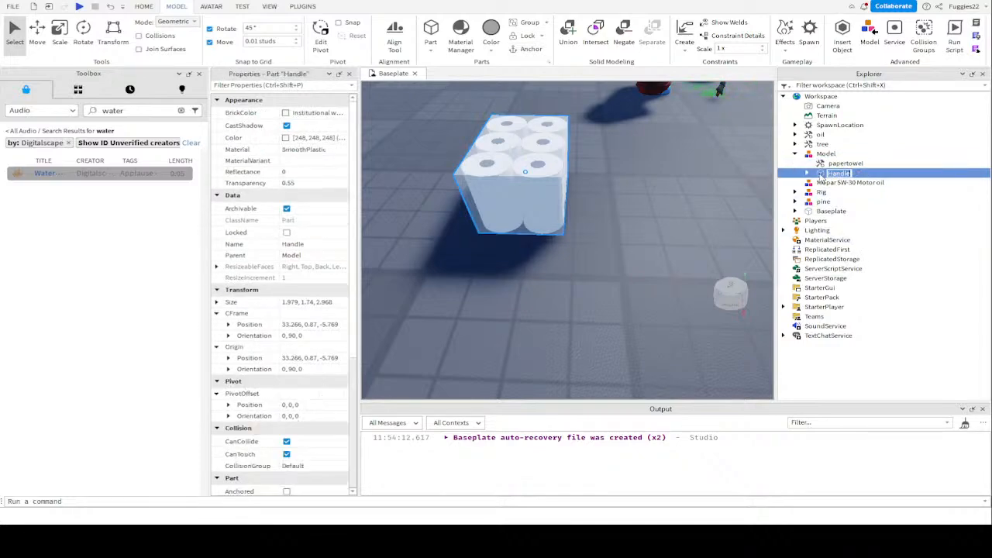
{"action": "left_click_drag", "start_coordinate": [821, 176], "coordinate": [824, 97]}
{"action": "left_click", "coordinate": [833, 166]}
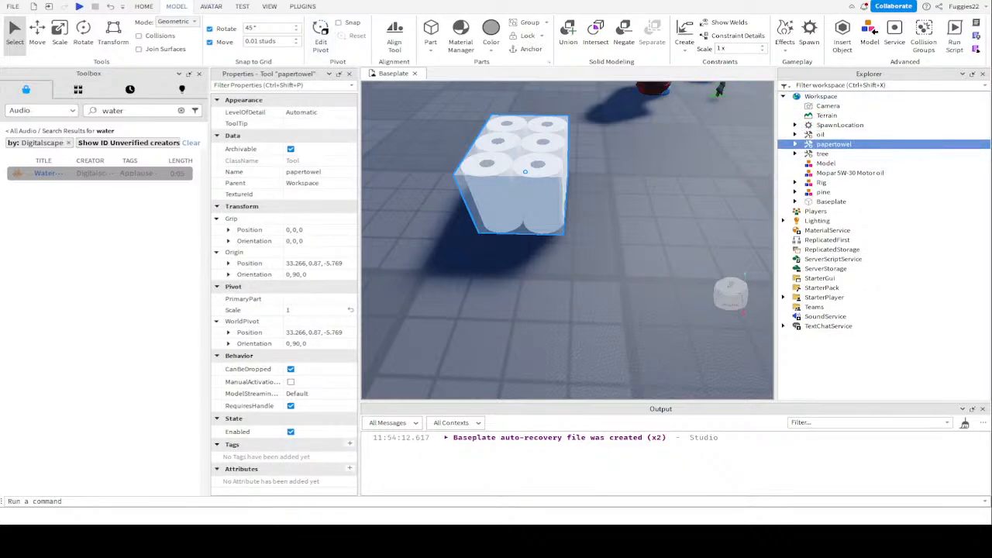
Playtest the place, pick up the papertowel tool and check how the character holds it from different sides
{"action": "left_click", "coordinate": [79, 6]}
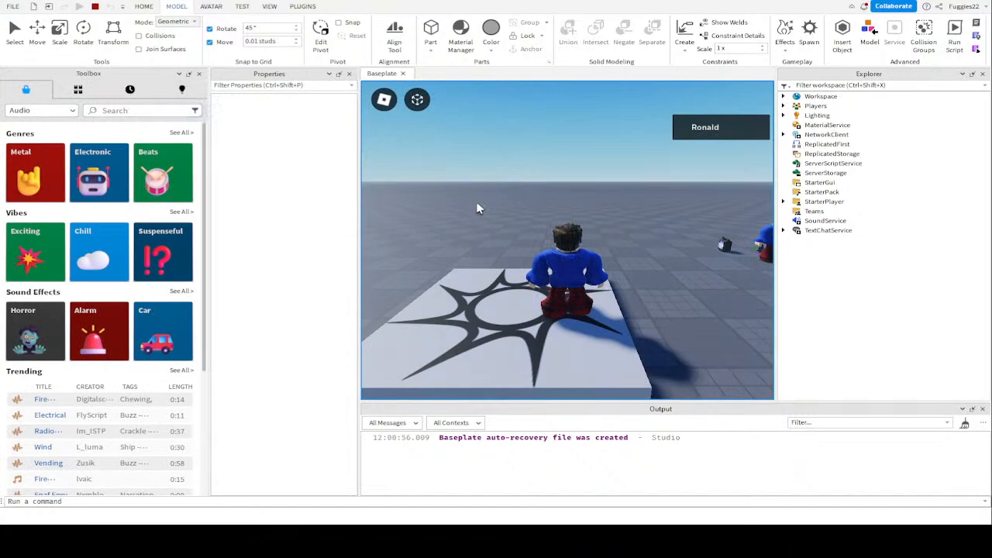
{"action": "key", "text": "w"}
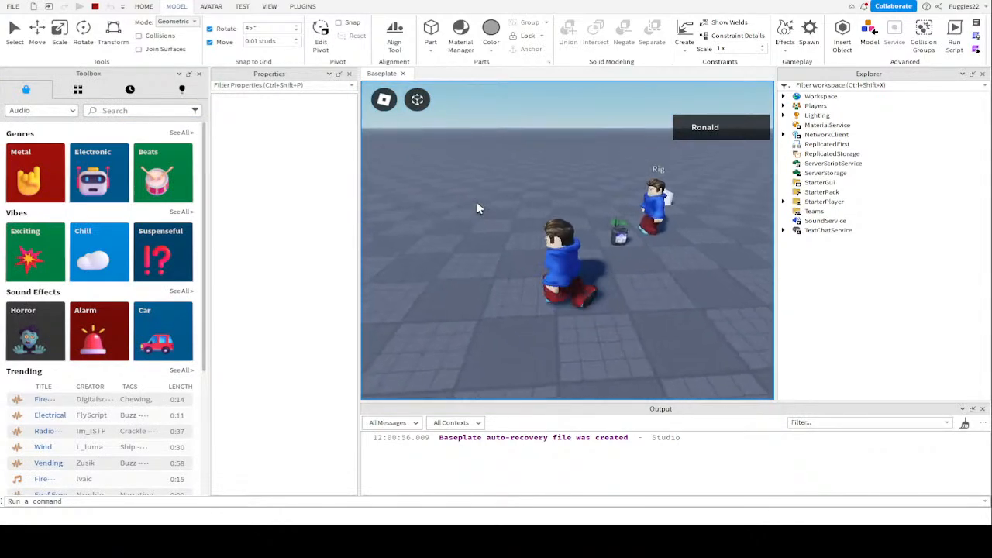
{"action": "key", "text": "w"}
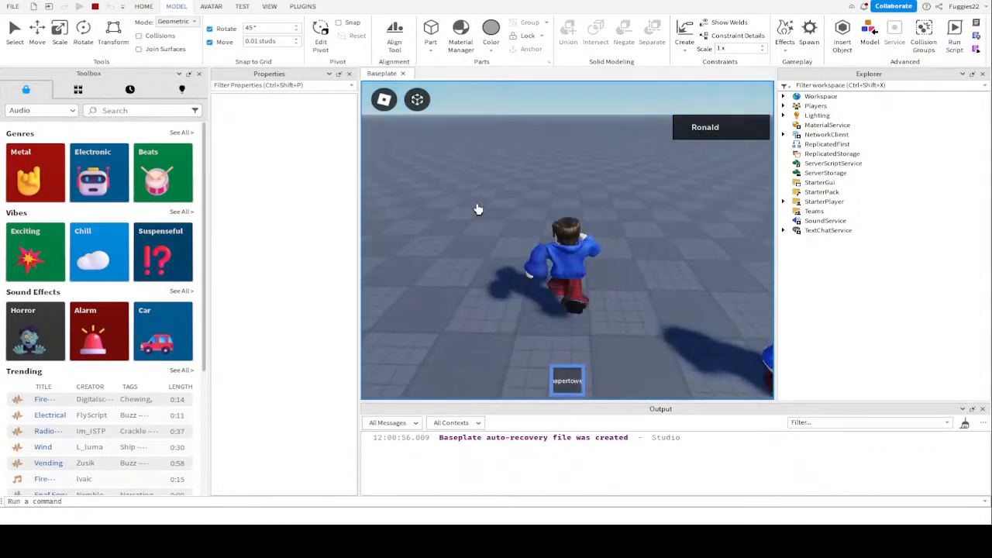
{"action": "right_click_drag", "start_coordinate": [477, 210], "coordinate": [477, 210]}
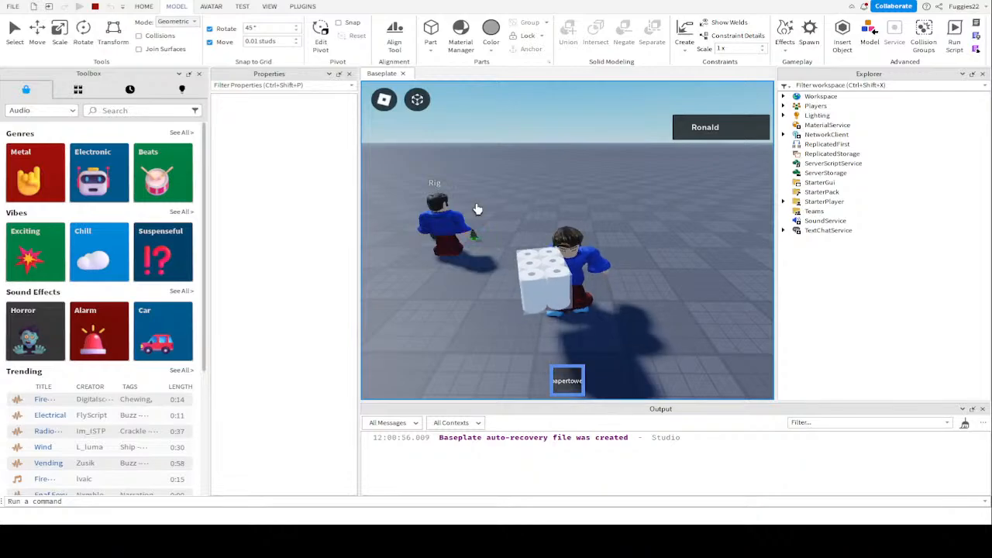
{"action": "right_click_drag", "start_coordinate": [645, 252], "coordinate": [646, 252]}
{"action": "key", "text": "w"}
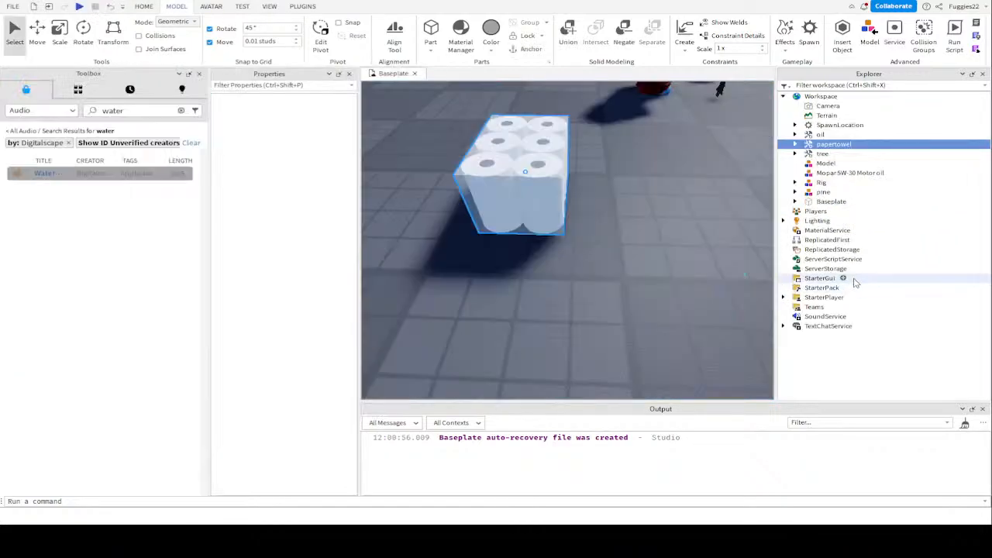
Paste the cup tool into StarterPack, start a playtest and walk the character near the rig
{"action": "left_click", "coordinate": [821, 288]}
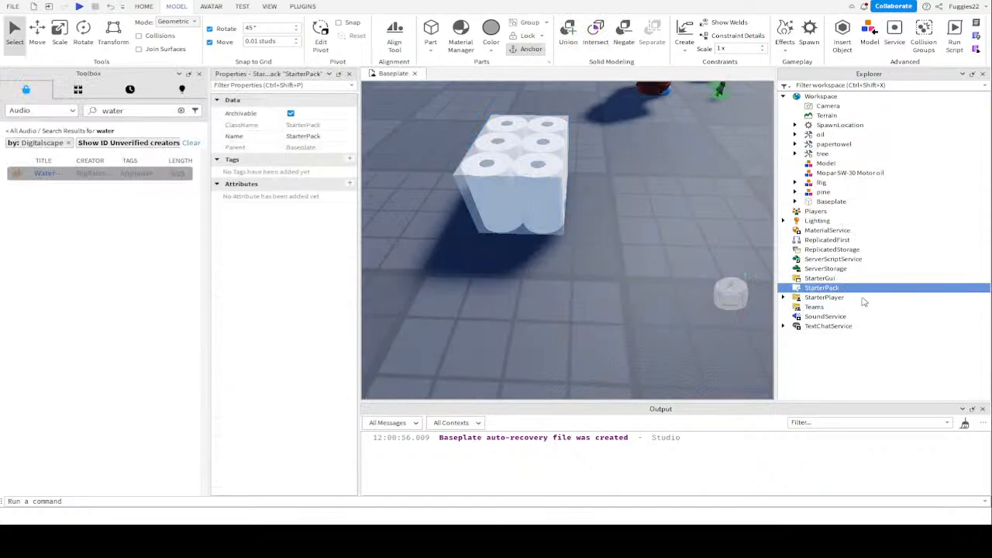
{"action": "key", "text": "ctrl+shift+v"}
{"action": "left_click", "coordinate": [79, 6]}
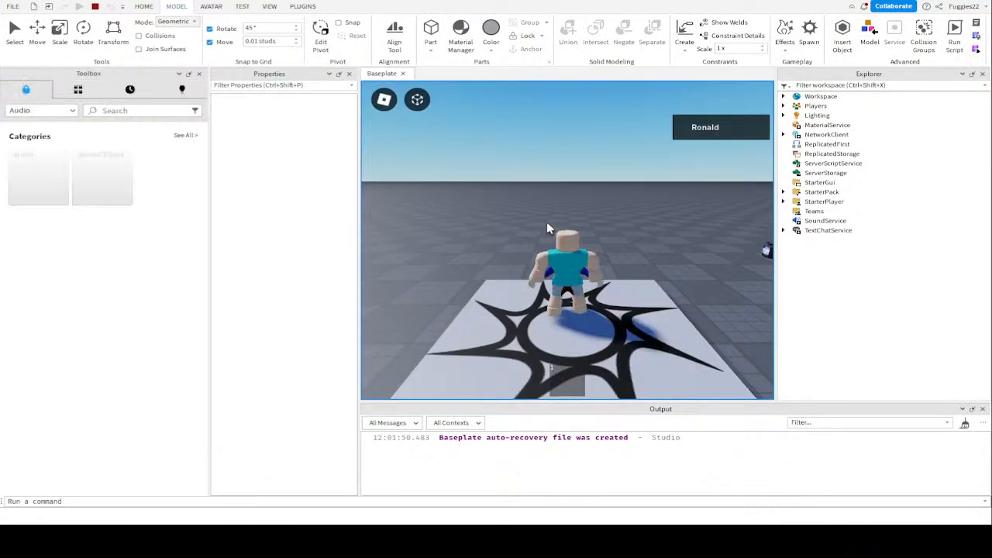
{"action": "key", "text": "w"}
{"action": "key", "text": "w"}
{"action": "right_click_drag", "start_coordinate": [548, 223], "coordinate": [548, 223]}
{"action": "key", "text": "a"}
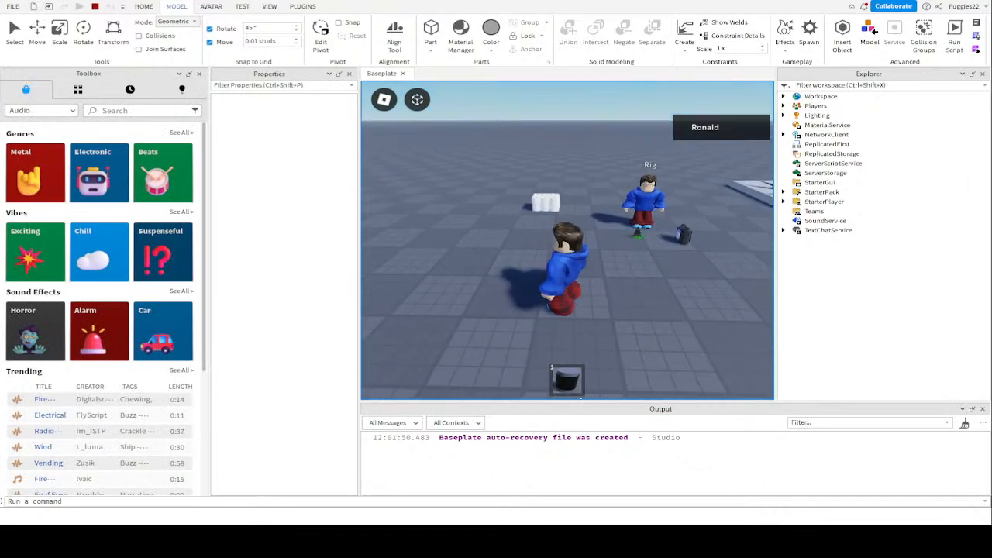
Equip the cup in the playtest, examine the character's holding pose from several angles and stop the playtest
{"action": "left_click", "coordinate": [569, 378]}
{"action": "right_click_drag", "start_coordinate": [589, 320], "coordinate": [592, 321]}
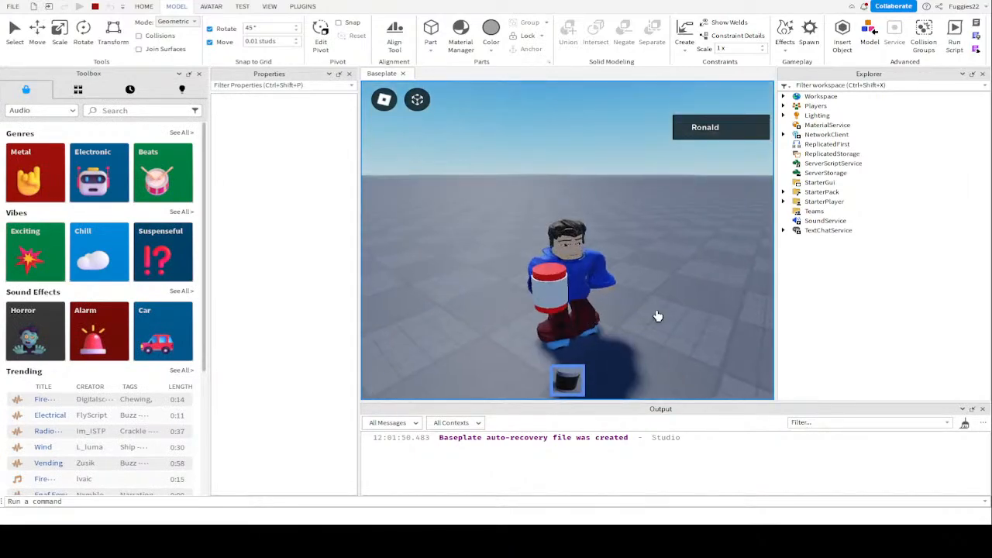
{"action": "right_click_drag", "start_coordinate": [658, 317], "coordinate": [689, 317]}
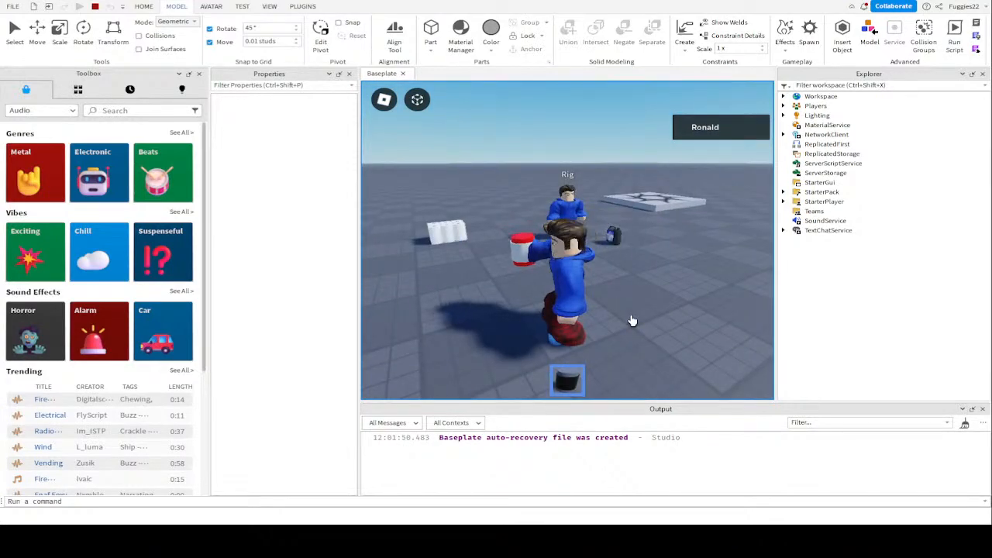
{"action": "right_click_drag", "start_coordinate": [676, 318], "coordinate": [671, 317]}
{"action": "scroll", "coordinate": [674, 315], "scroll_direction": "up", "scroll_amount": 3}
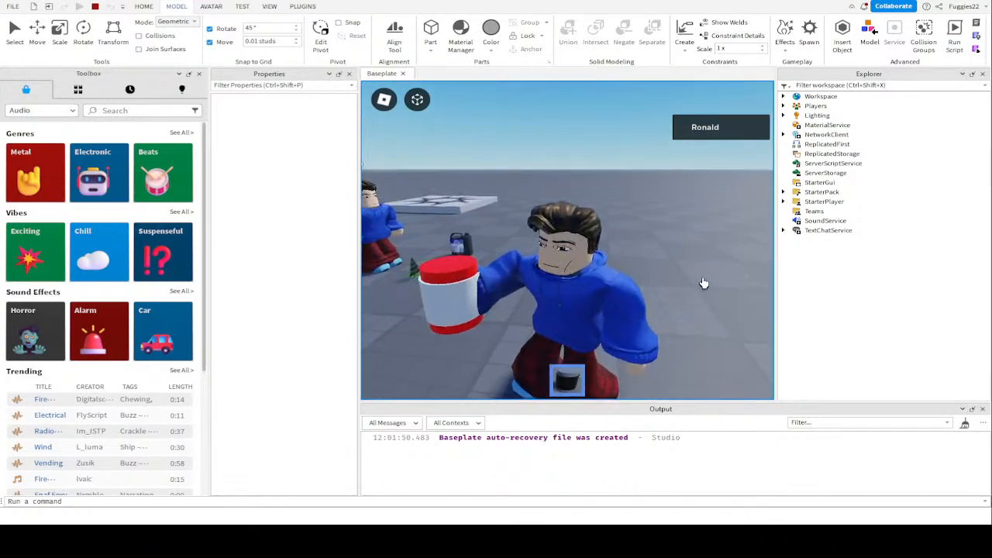
{"action": "right_click_drag", "start_coordinate": [704, 283], "coordinate": [702, 284]}
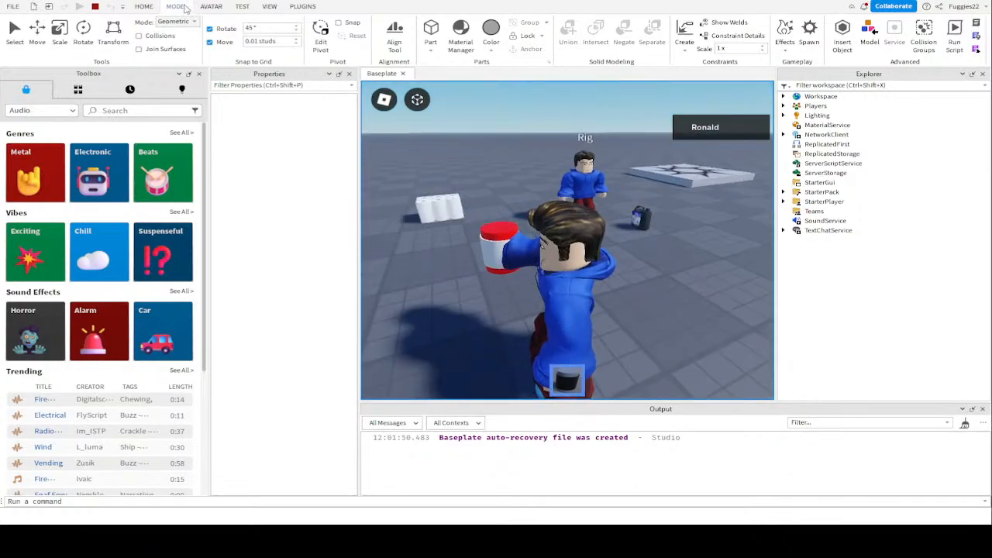
{"action": "left_click", "coordinate": [95, 7]}
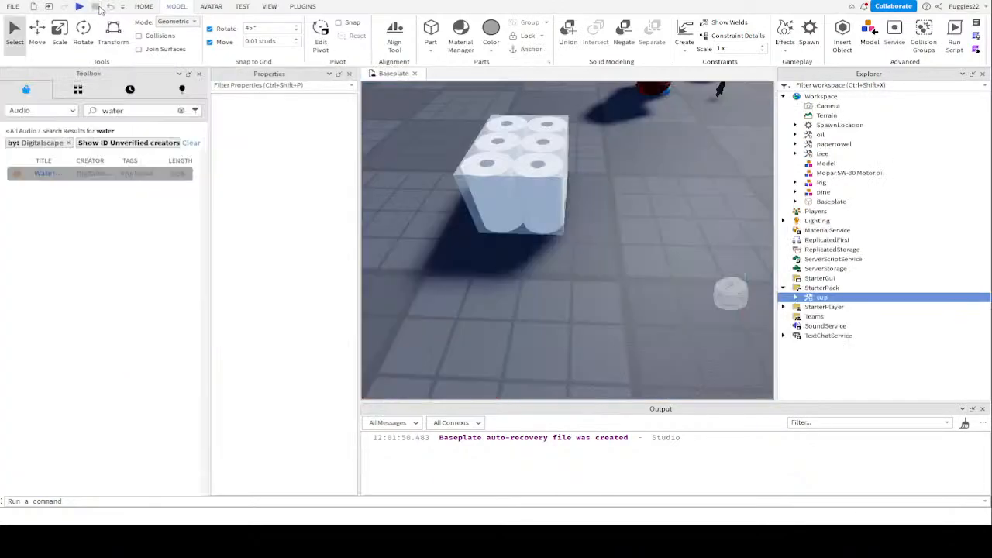
Expand the cup tool and its Animation object in StarterPack to inspect their contents
{"action": "left_click", "coordinate": [807, 298]}
{"action": "left_click", "coordinate": [795, 298]}
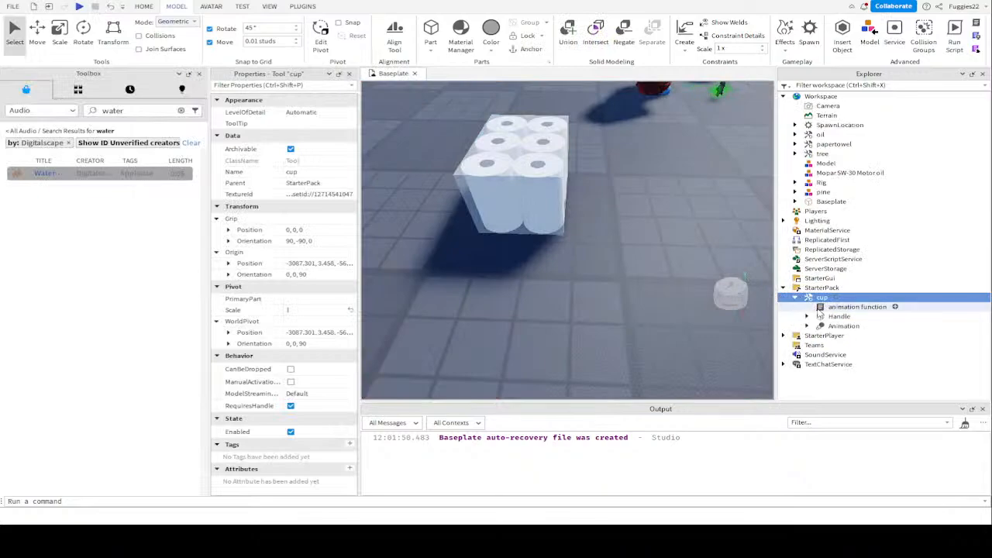
{"action": "left_click", "coordinate": [807, 327]}
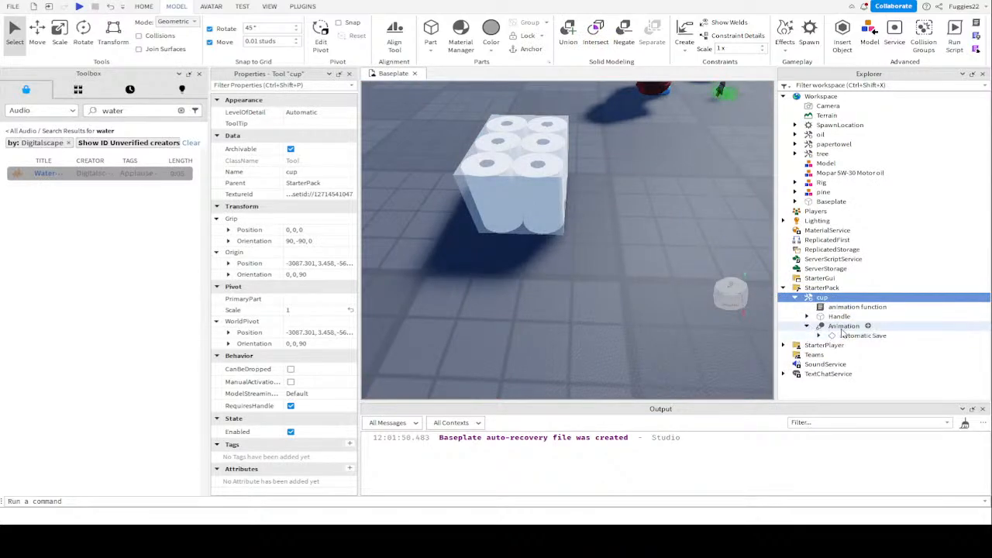
Move the rig away from the product models onto open baseplate, at about 24.6, 3.9, 0.9
{"action": "scroll", "coordinate": [603, 274], "scroll_direction": "down", "scroll_amount": 5}
{"action": "right_click_drag", "start_coordinate": [603, 274], "coordinate": [604, 257]}
{"action": "scroll", "coordinate": [612, 219], "scroll_direction": "up", "scroll_amount": 4}
{"action": "right_click_drag", "start_coordinate": [612, 220], "coordinate": [610, 222]}
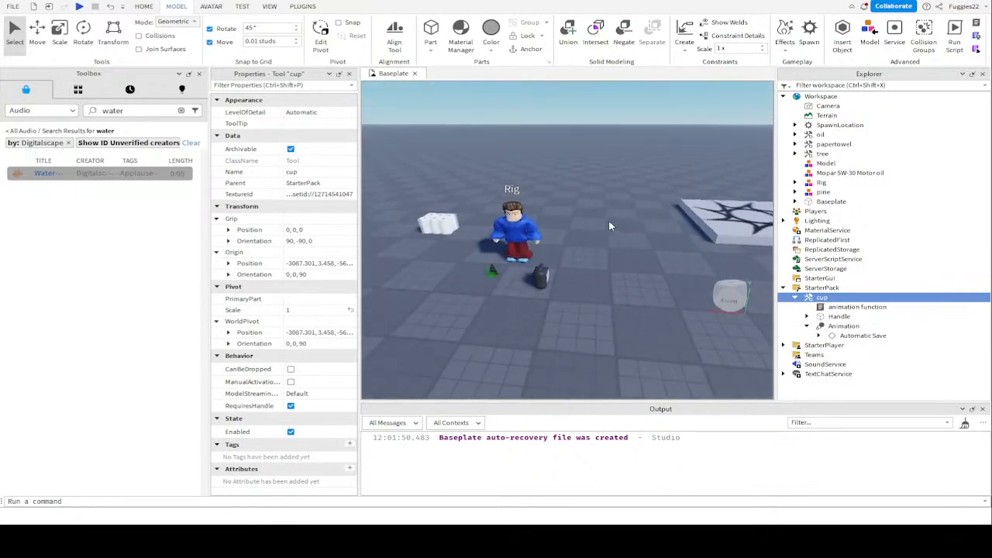
{"action": "left_click_drag", "start_coordinate": [499, 231], "coordinate": [536, 210]}
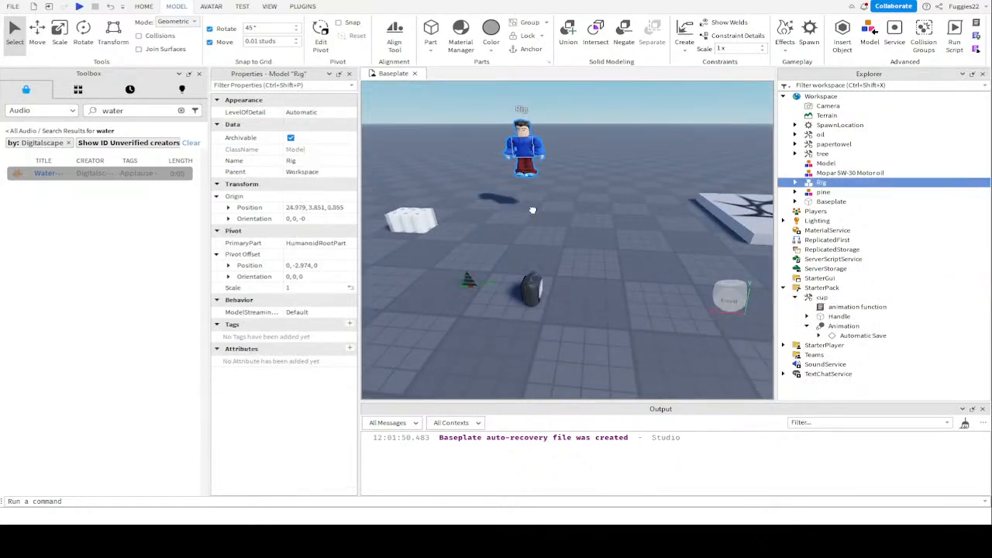
{"action": "mouse_move", "coordinate": [536, 210]}
{"action": "right_mouse_down"}
{"action": "mouse_move", "coordinate": [534, 195]}
{"action": "mouse_move", "coordinate": [534, 225]}
{"action": "right_mouse_up"}
{"action": "scroll", "coordinate": [534, 210], "scroll_direction": "up", "scroll_amount": 5}
{"action": "scroll", "coordinate": [575, 165], "scroll_direction": "down", "scroll_amount": 4}
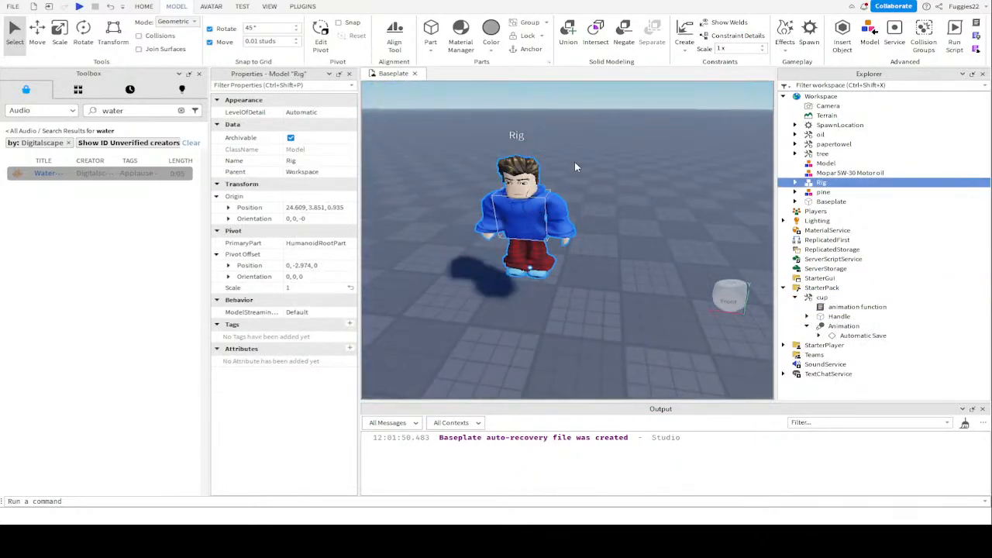
Open the Animation Editor
{"action": "left_click", "coordinate": [211, 6]}
{"action": "left_click", "coordinate": [238, 7]}
{"action": "left_click", "coordinate": [213, 6]}
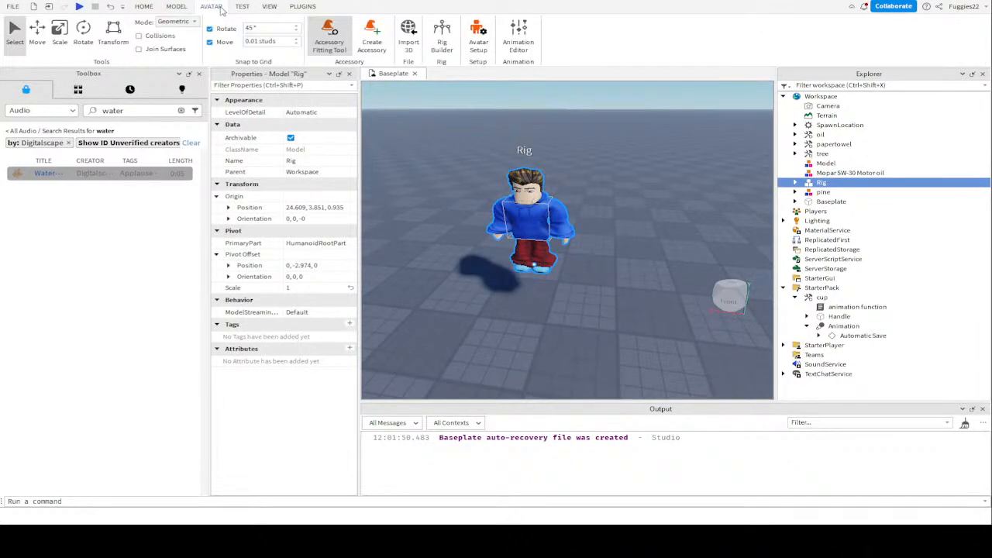
{"action": "left_click", "coordinate": [519, 39]}
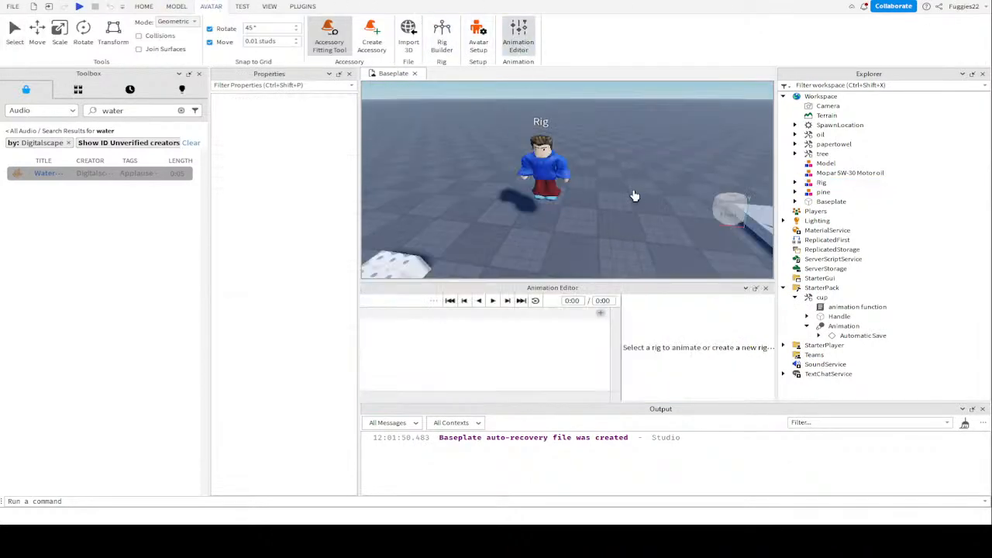
Choose the rig as the animation target and create an animation named "oil pour" for it
{"action": "right_click_drag", "start_coordinate": [614, 194], "coordinate": [613, 155]}
{"action": "scroll", "coordinate": [614, 194], "scroll_direction": "up", "scroll_amount": 3}
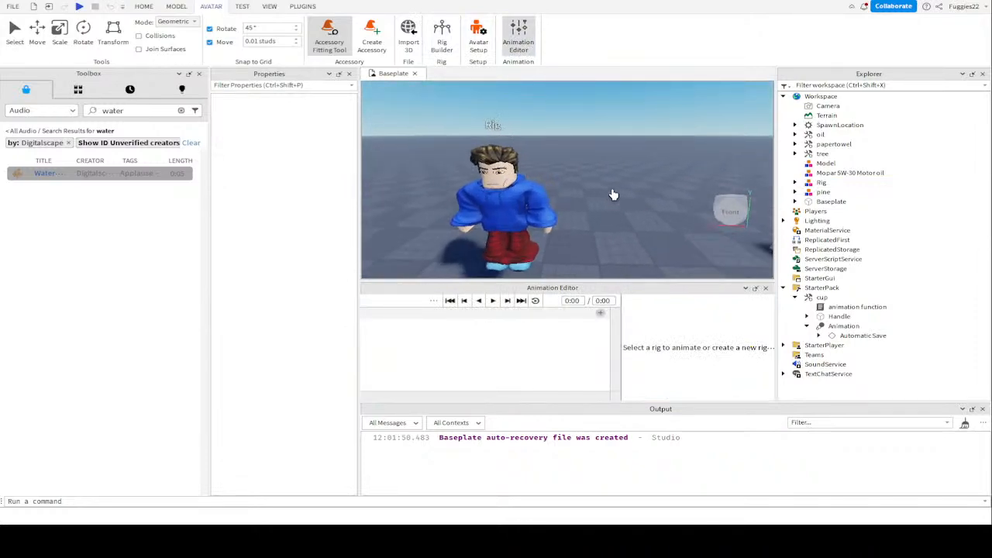
{"action": "key", "text": "a"}
{"action": "left_click", "coordinate": [535, 213]}
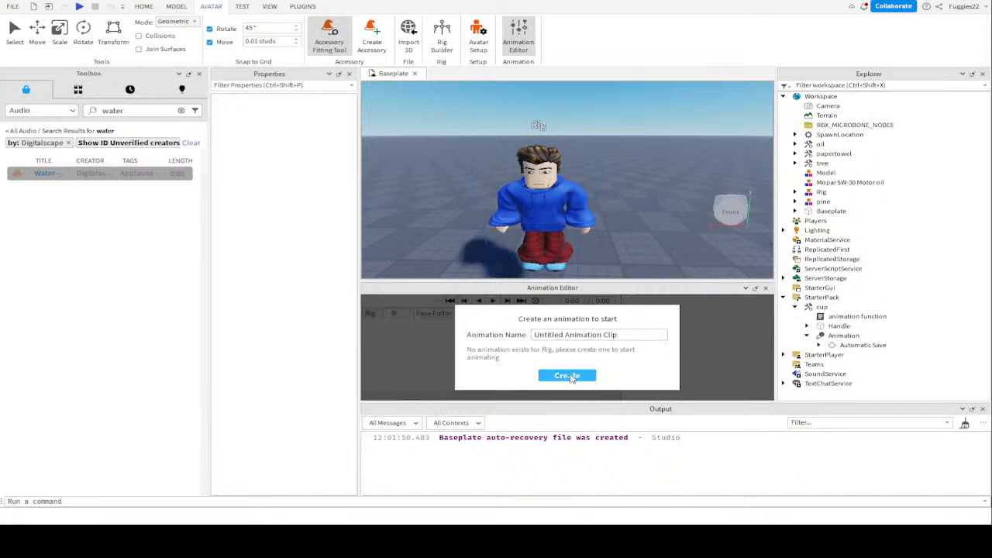
{"action": "left_click_drag", "start_coordinate": [647, 331], "coordinate": [522, 334]}
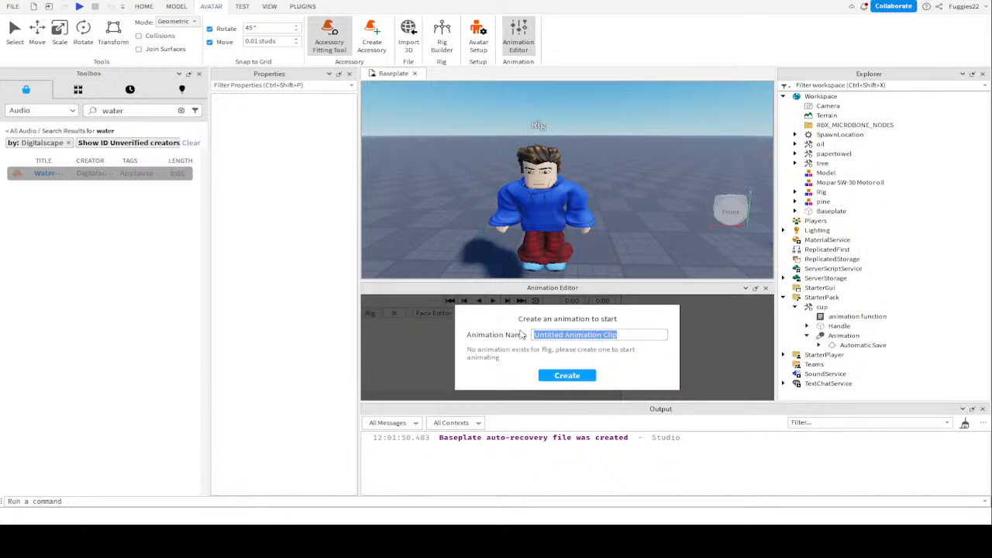
{"action": "type", "text": "oil pour"}
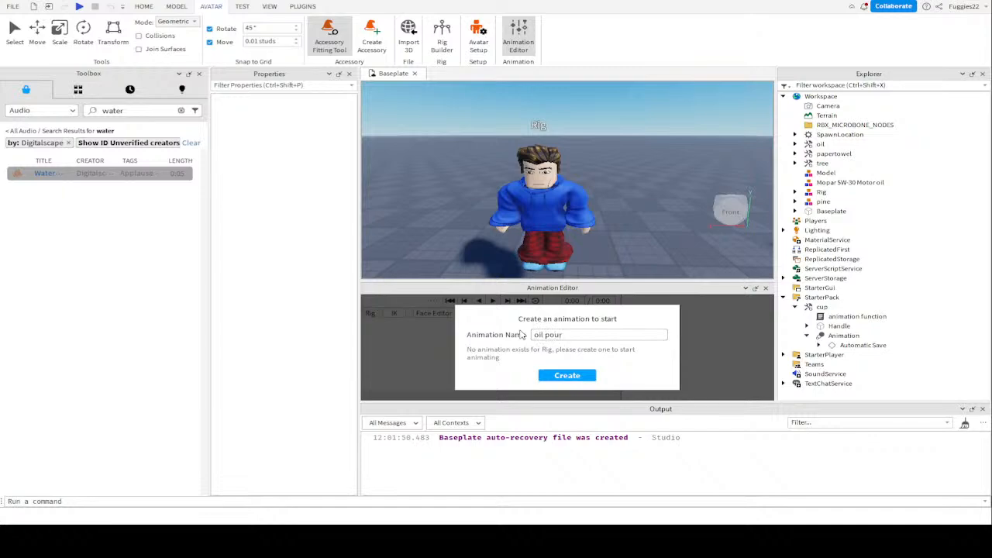
{"action": "key", "text": "Return"}
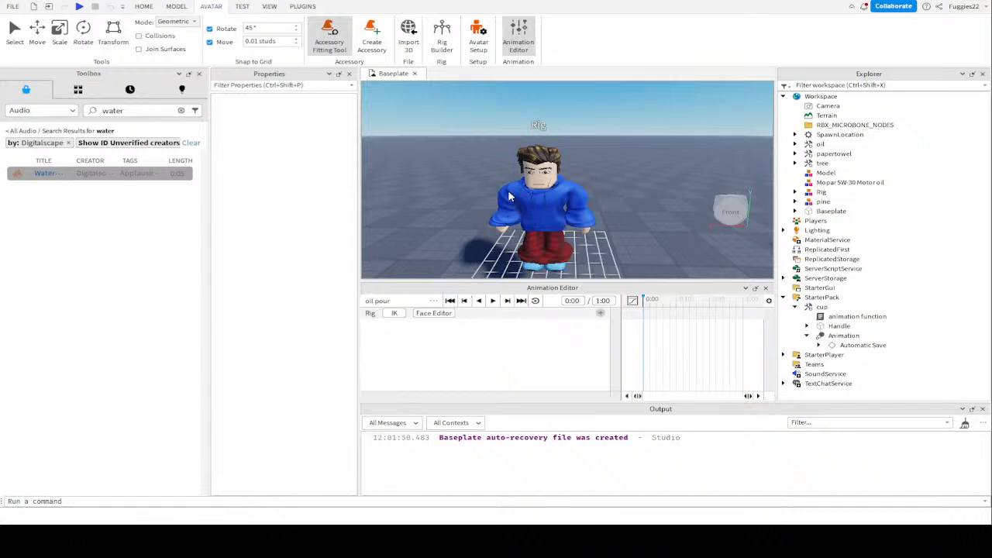
Try rotating the rig's right lower arm at 0:00 and remove its track from the animation
{"action": "left_click", "coordinate": [500, 215]}
{"action": "right_click_drag", "start_coordinate": [454, 234], "coordinate": [454, 236]}
{"action": "key", "text": "w"}
{"action": "key", "text": "a"}
{"action": "key", "text": "s"}
{"action": "key", "text": "w"}
{"action": "mouse_move", "coordinate": [528, 136]}
{"action": "left_mouse_down"}
{"action": "mouse_move", "coordinate": [528, 113]}
{"action": "mouse_move", "coordinate": [493, 112]}
{"action": "mouse_move", "coordinate": [526, 117]}
{"action": "mouse_move", "coordinate": [535, 132]}
{"action": "left_mouse_up"}
{"action": "left_click", "coordinate": [405, 330]}
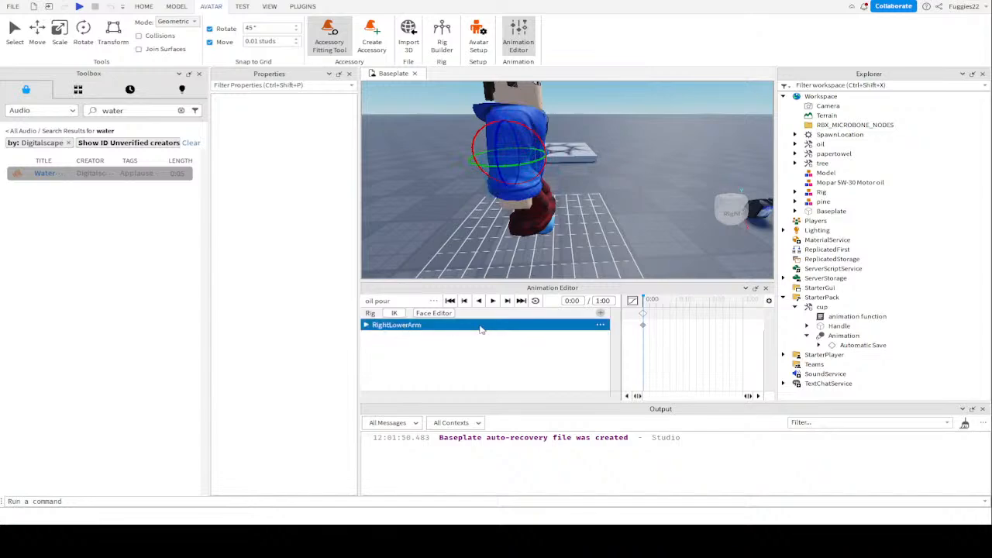
{"action": "left_click", "coordinate": [621, 344]}
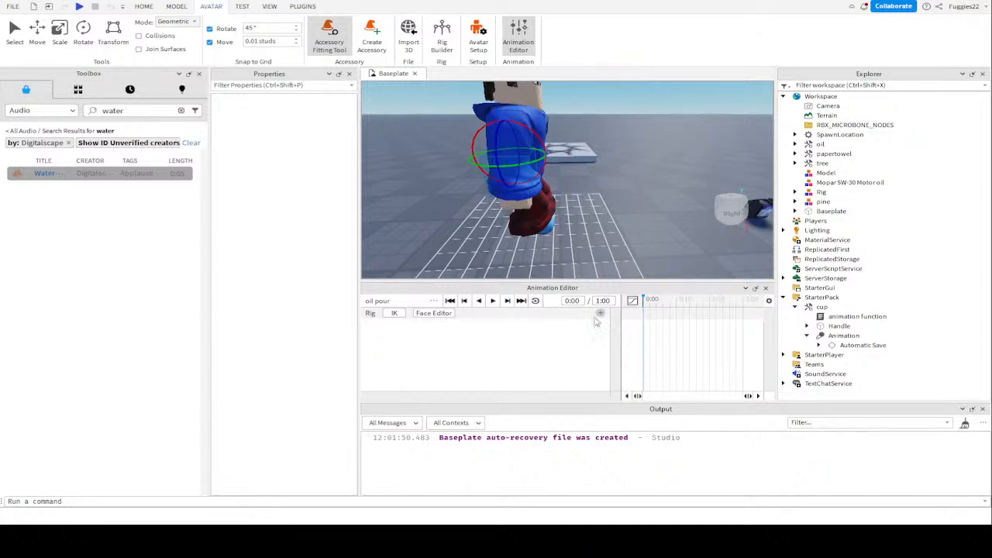
Pose the rig's right arm at 0:00 by rotating the upper and lower arm so the forearm reaches forward
{"action": "left_click", "coordinate": [501, 118]}
{"action": "left_click_drag", "start_coordinate": [501, 118], "coordinate": [508, 99]}
{"action": "scroll", "coordinate": [553, 149], "scroll_direction": "down", "scroll_amount": 3}
{"action": "right_click_drag", "start_coordinate": [507, 99], "coordinate": [552, 147]}
{"action": "scroll", "coordinate": [553, 151], "scroll_direction": "up", "scroll_amount": 5}
{"action": "scroll", "coordinate": [554, 151], "scroll_direction": "down", "scroll_amount": 4}
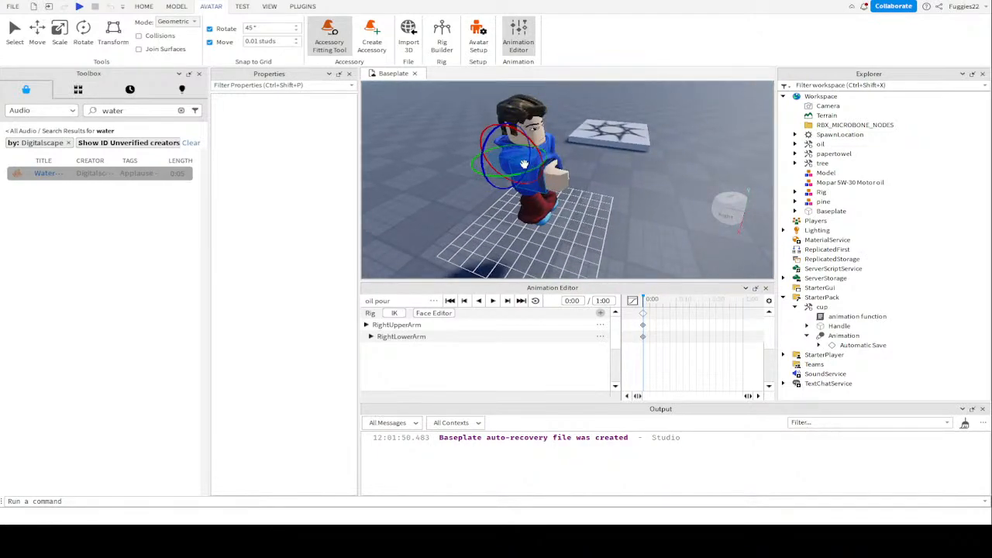
Rotate the rig's right hand from its 0:00 pose and move the resulting RightHand keyframe to 0:10
{"action": "right_click_drag", "start_coordinate": [614, 159], "coordinate": [612, 158]}
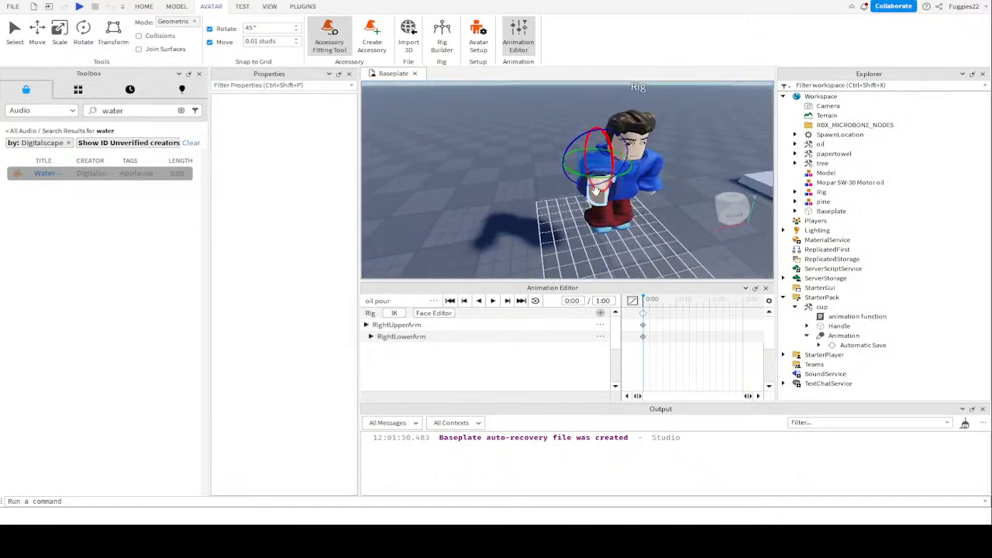
{"action": "left_click_drag", "start_coordinate": [596, 188], "coordinate": [634, 202]}
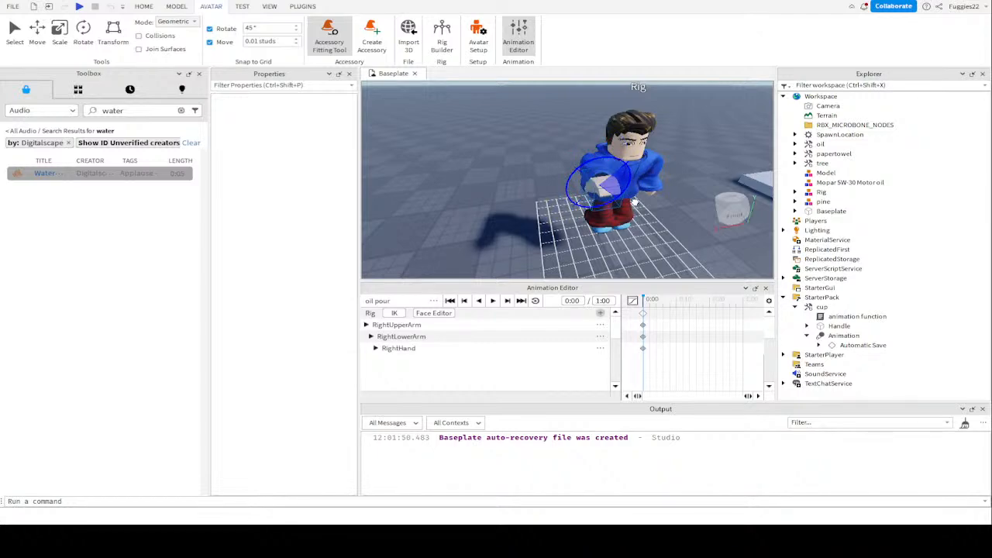
{"action": "mouse_move", "coordinate": [630, 193]}
{"action": "left_mouse_down"}
{"action": "mouse_move", "coordinate": [611, 181]}
{"action": "mouse_move", "coordinate": [620, 177]}
{"action": "mouse_move", "coordinate": [628, 198]}
{"action": "left_mouse_up"}
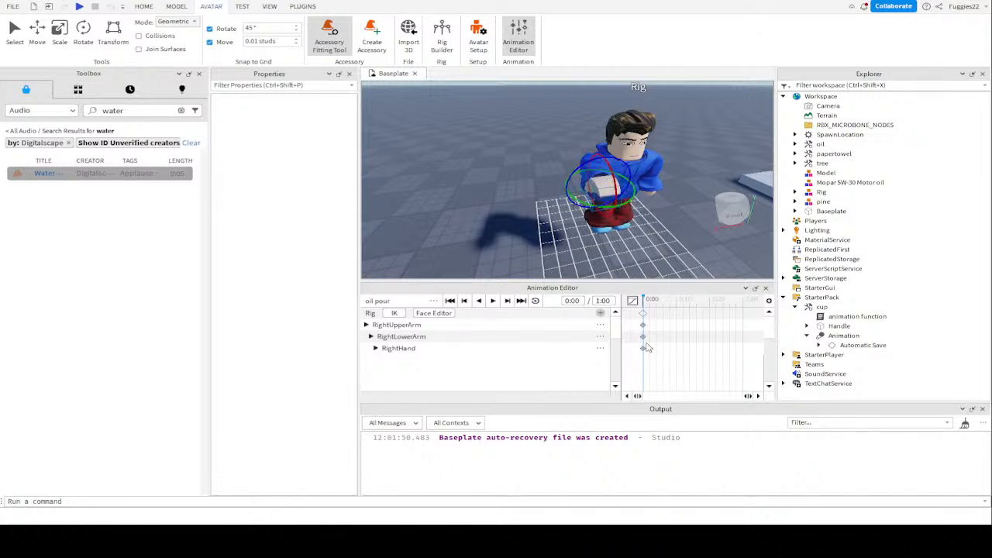
{"action": "mouse_move", "coordinate": [643, 350]}
{"action": "left_mouse_down"}
{"action": "mouse_move", "coordinate": [654, 350]}
{"action": "mouse_move", "coordinate": [643, 350]}
{"action": "left_mouse_up"}
{"action": "left_click", "coordinate": [675, 354]}
{"action": "left_click_drag", "start_coordinate": [643, 351], "coordinate": [677, 350]}
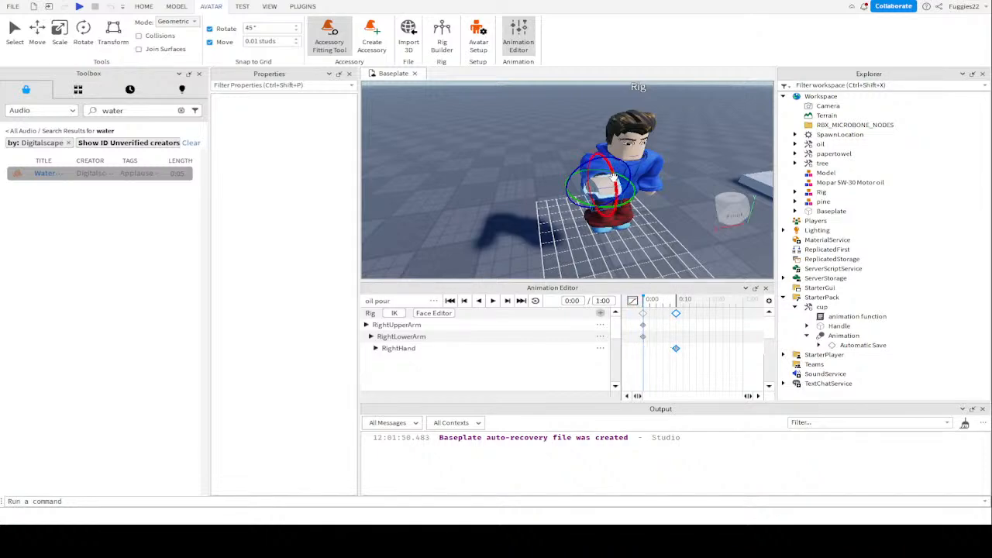
Tilt the right hand downward at 0:00 for the pour and move its new keyframe to 0:18
{"action": "left_click_drag", "start_coordinate": [624, 169], "coordinate": [582, 178]}
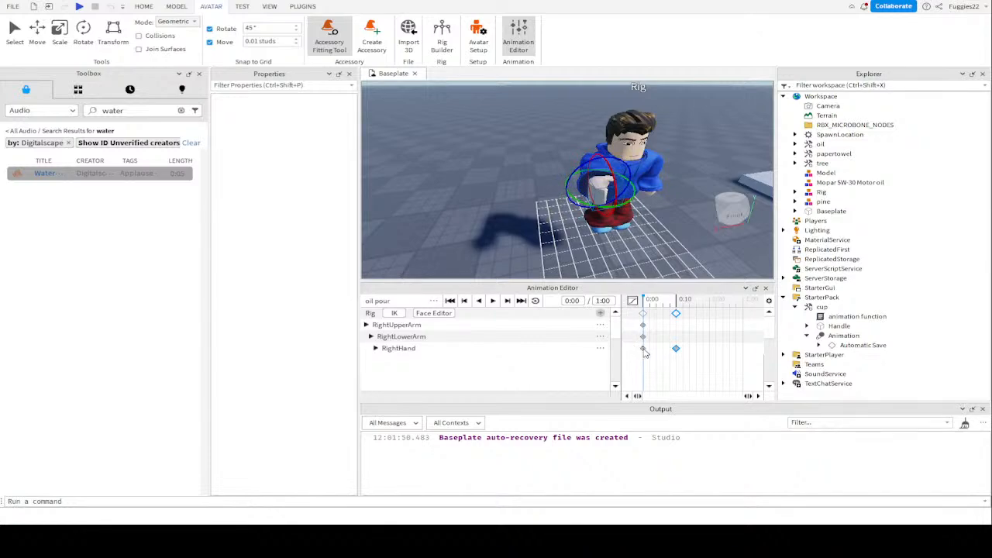
{"action": "left_click_drag", "start_coordinate": [643, 349], "coordinate": [704, 354]}
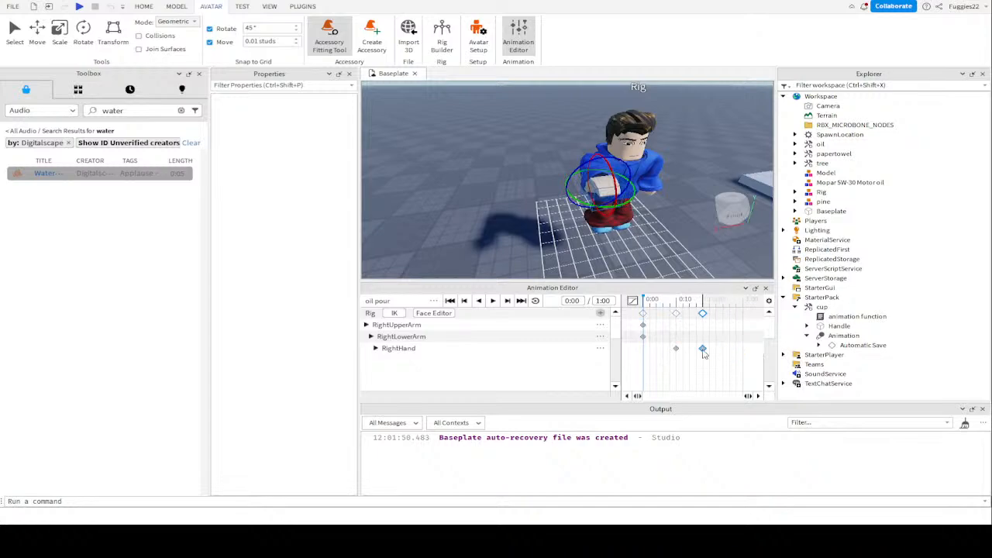
Preview the oil pour animation several times to check the hand's pouring motion
{"action": "left_click", "coordinate": [492, 301]}
{"action": "left_click", "coordinate": [492, 301]}
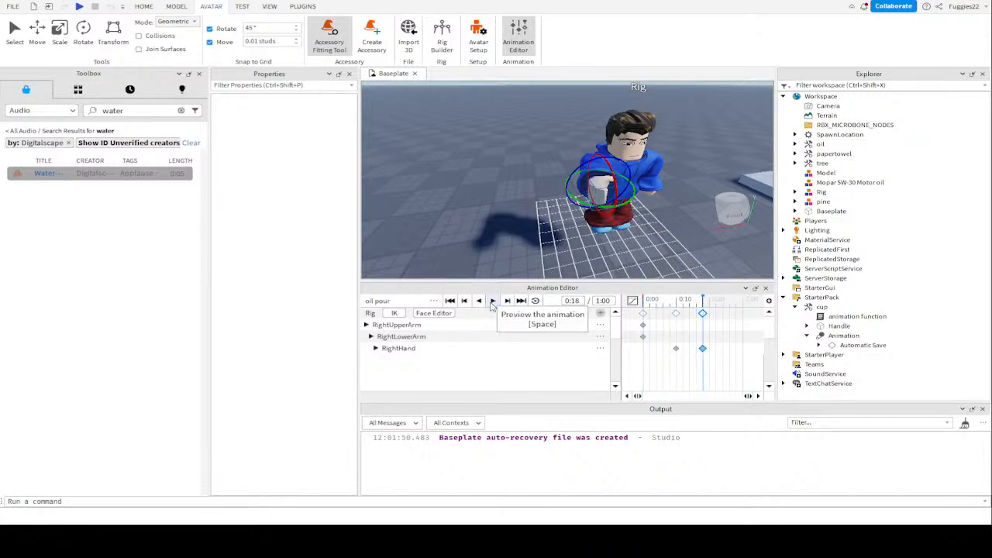
{"action": "left_click", "coordinate": [493, 301]}
{"action": "left_click", "coordinate": [492, 301]}
{"action": "left_click", "coordinate": [492, 301]}
{"action": "left_click", "coordinate": [492, 301]}
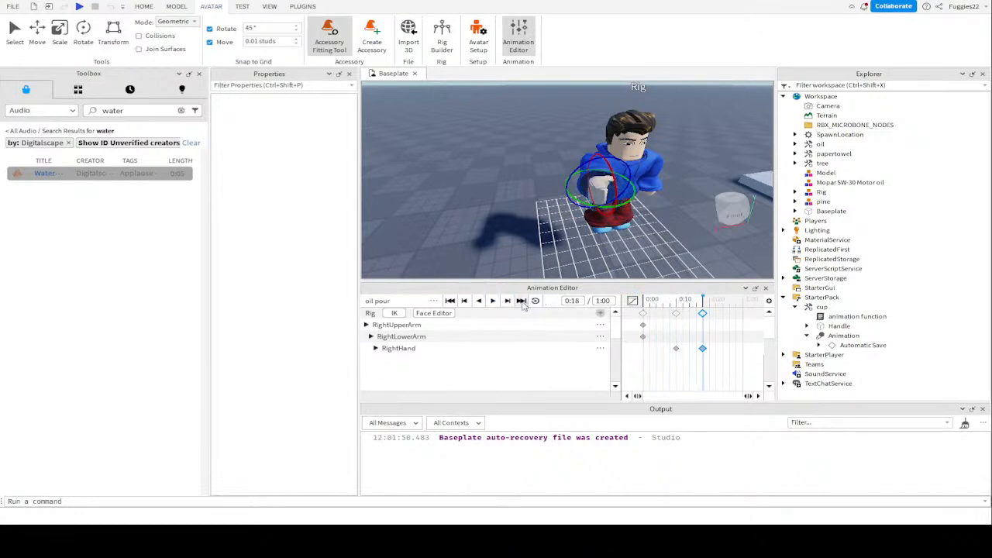
{"action": "left_click", "coordinate": [492, 301]}
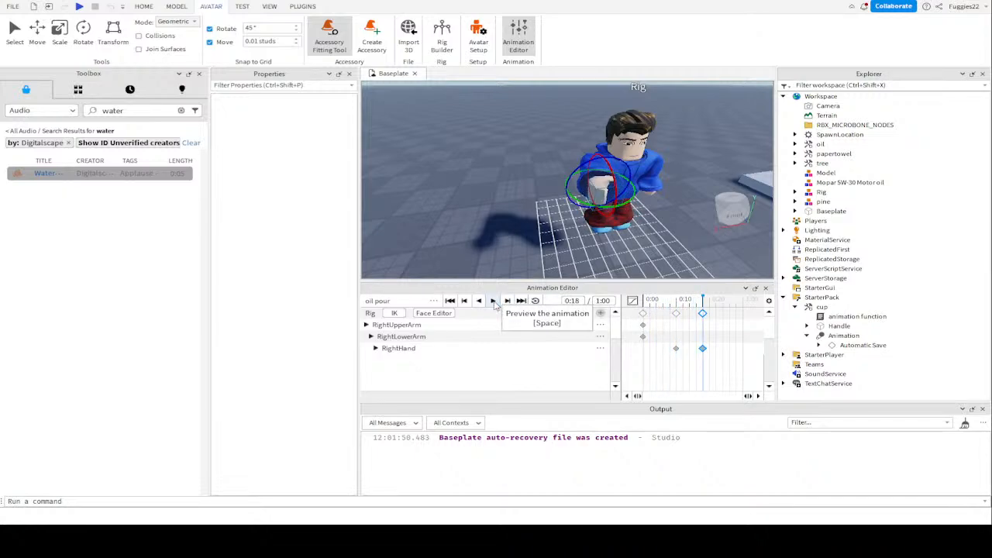
{"action": "left_click", "coordinate": [493, 301]}
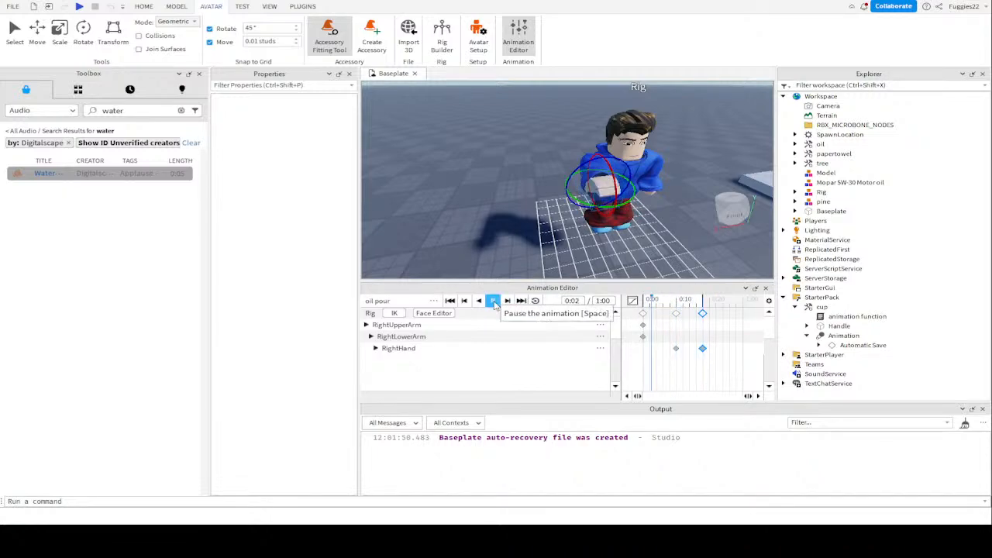
{"action": "left_click", "coordinate": [493, 301]}
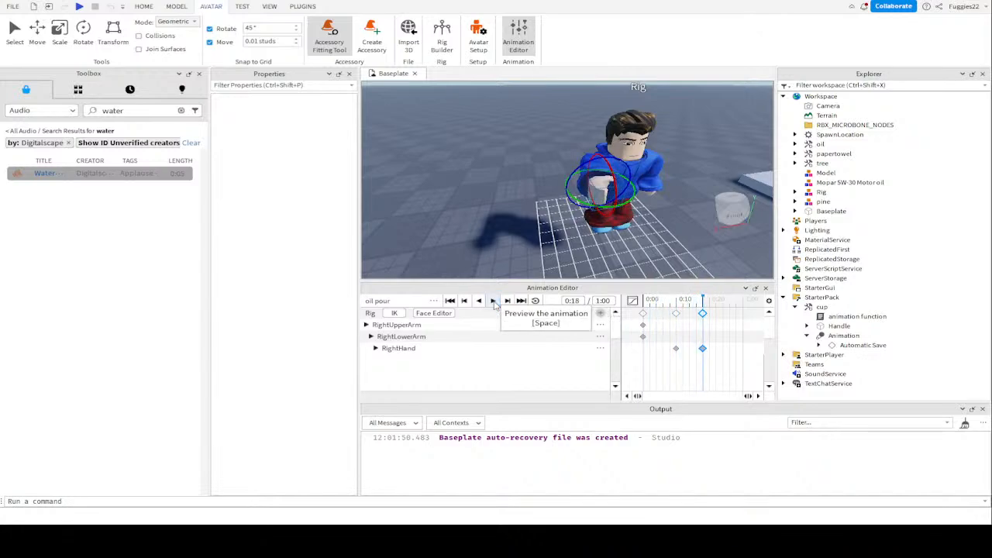
{"action": "left_click", "coordinate": [493, 301]}
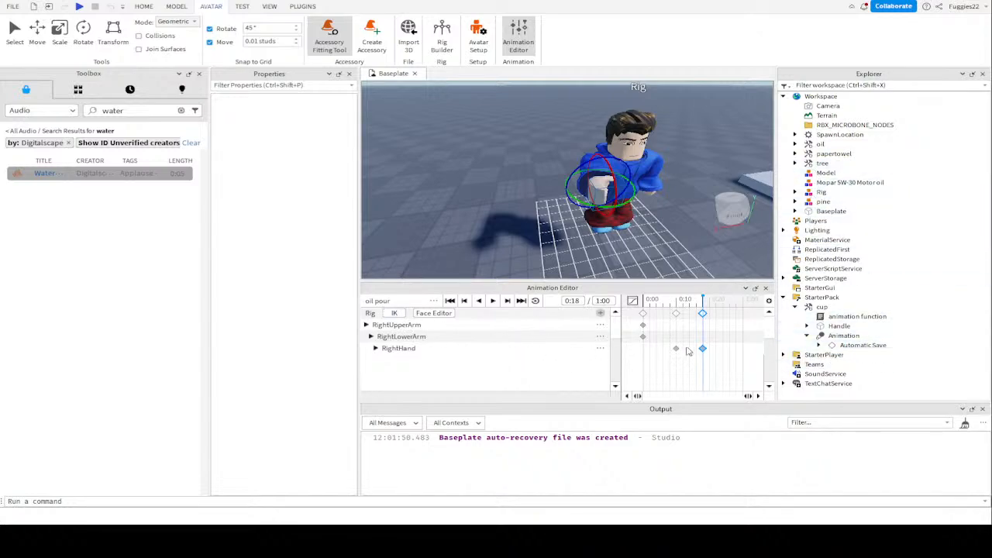
Save the rig's animation under the name "oil pour"
{"action": "left_click", "coordinate": [807, 336]}
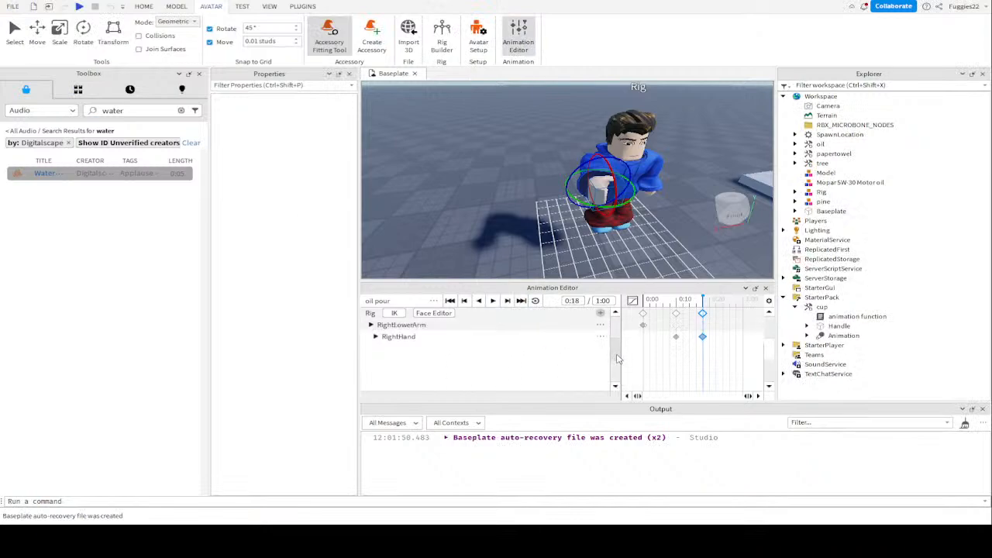
{"action": "left_click", "coordinate": [375, 314]}
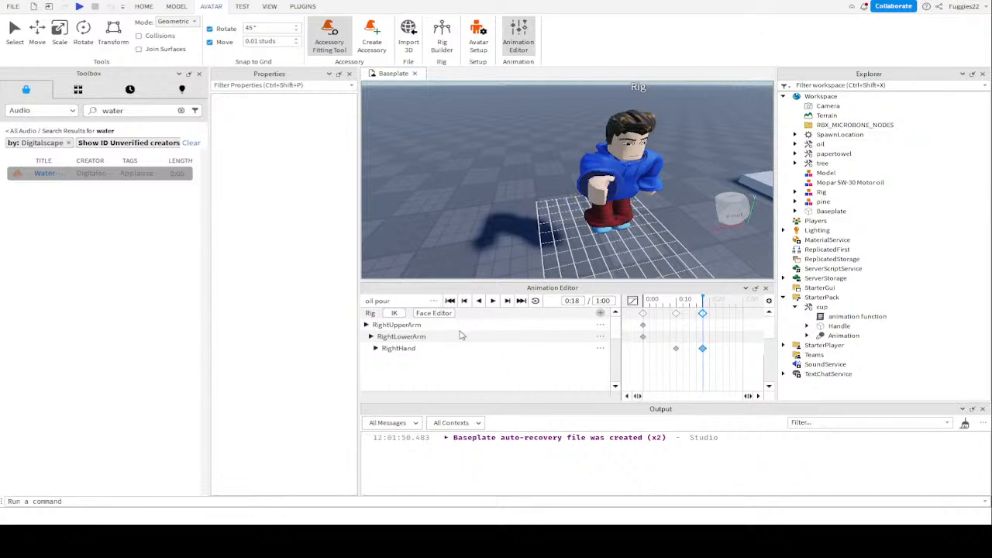
{"action": "key", "text": "ctrl+s"}
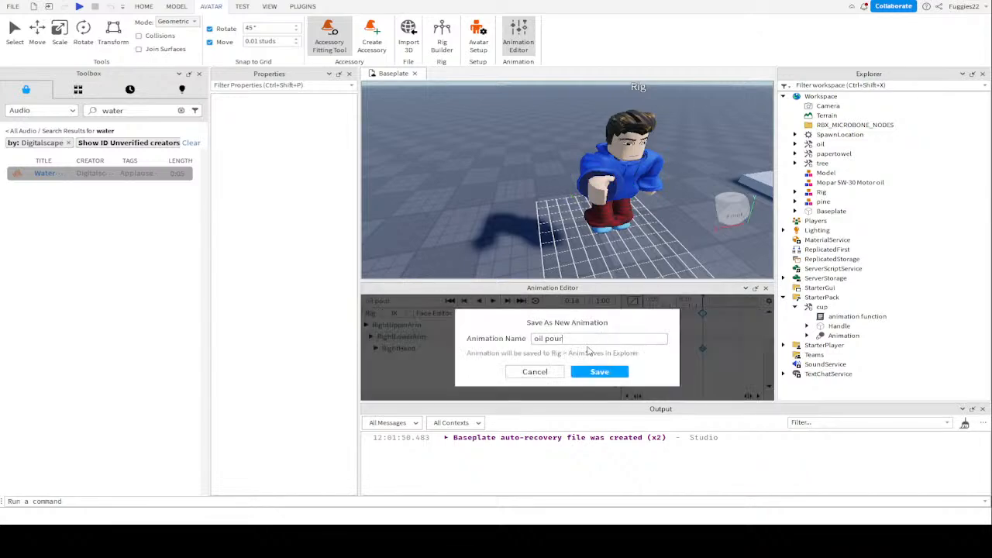
{"action": "left_click", "coordinate": [597, 372]}
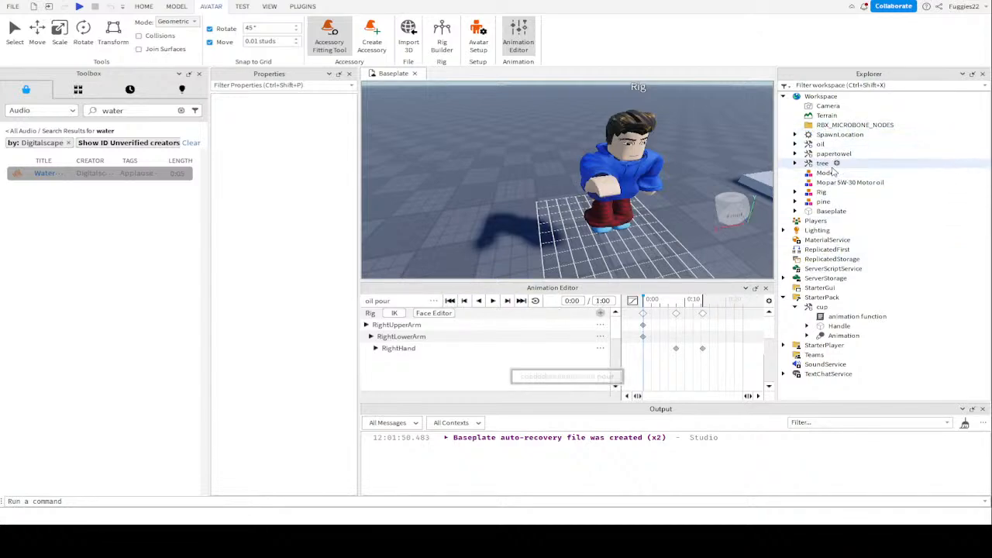
Add an Animation object inside the oil tool and select it
{"action": "left_click", "coordinate": [796, 145]}
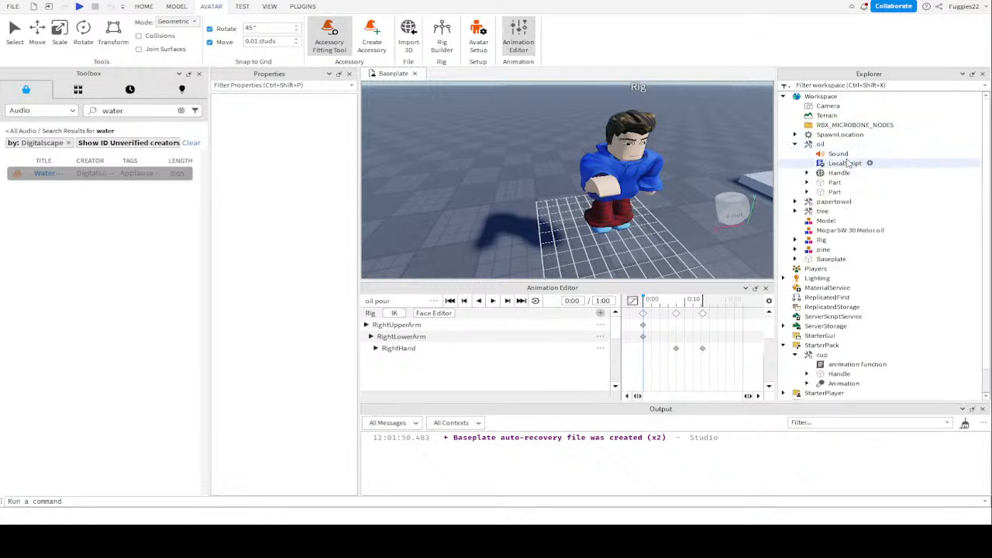
{"action": "left_click", "coordinate": [820, 144]}
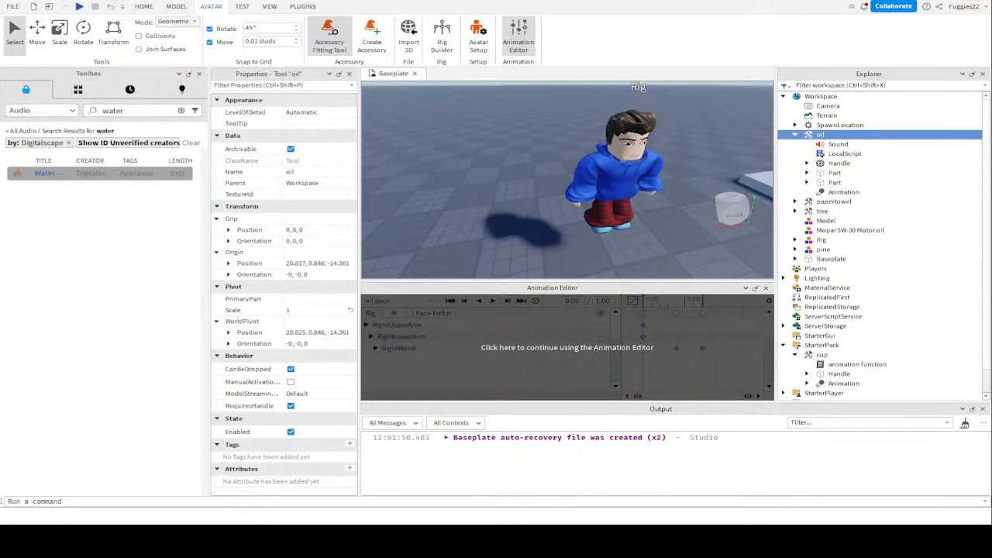
{"action": "left_click", "coordinate": [843, 192]}
Try pasting the Automatic Save keyframe sequence from the cup's Animation into the oil tool's Animation, and undo the paste
{"action": "scroll", "coordinate": [857, 265], "scroll_direction": "down", "scroll_amount": 1}
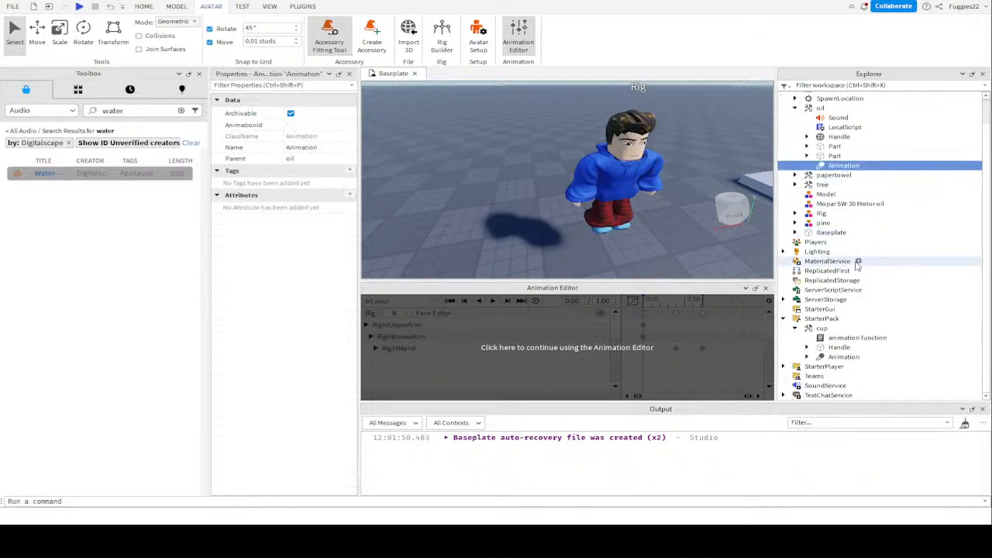
{"action": "left_click", "coordinate": [807, 356]}
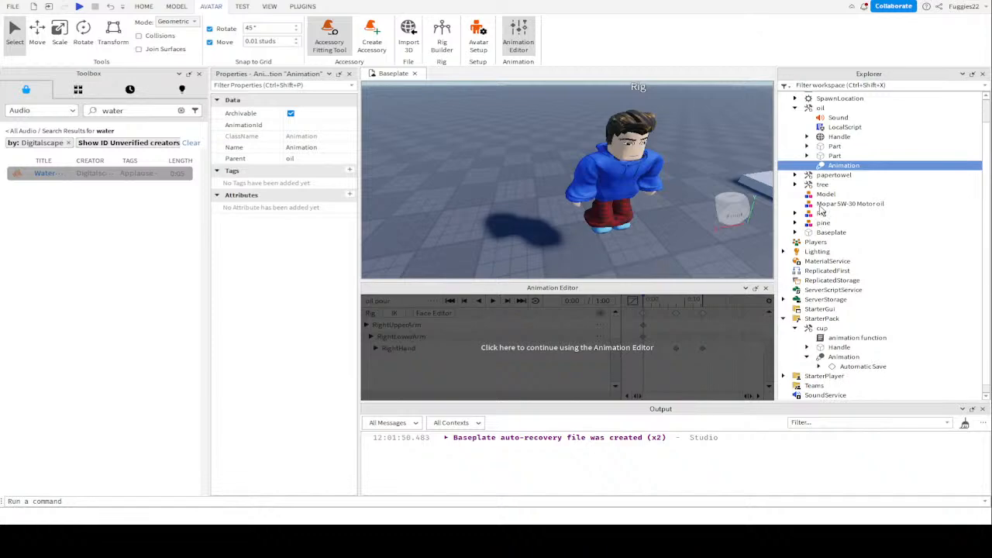
{"action": "left_click", "coordinate": [835, 156]}
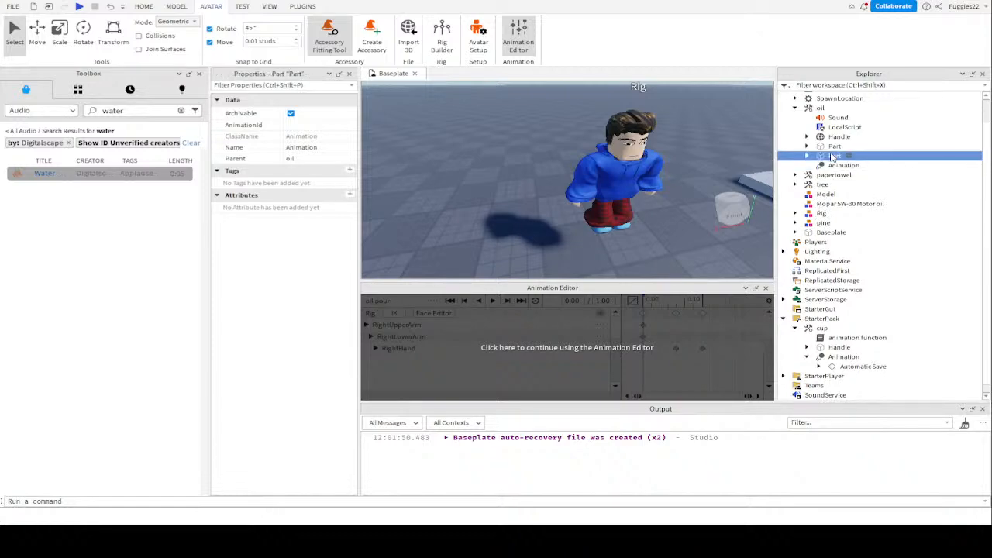
{"action": "left_click", "coordinate": [860, 366]}
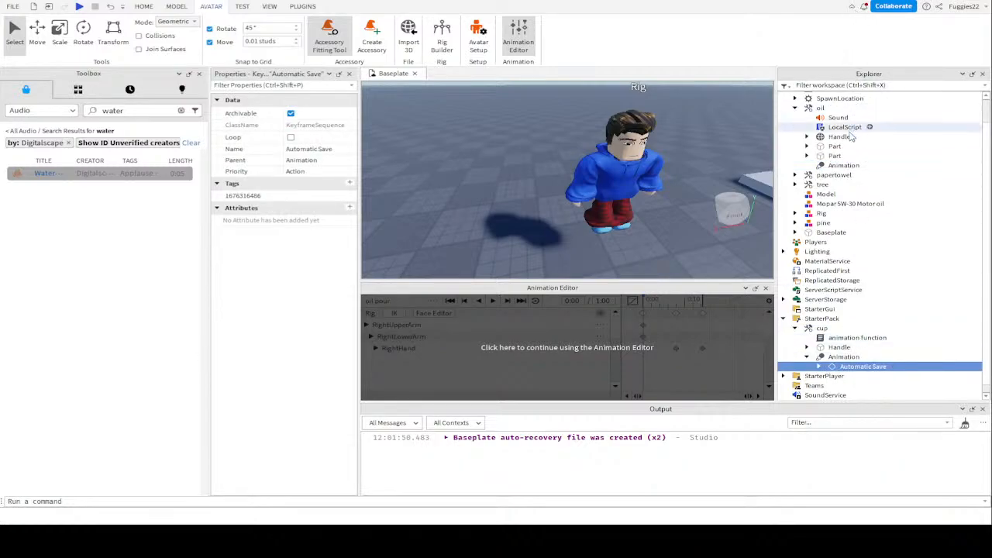
{"action": "left_click", "coordinate": [837, 166]}
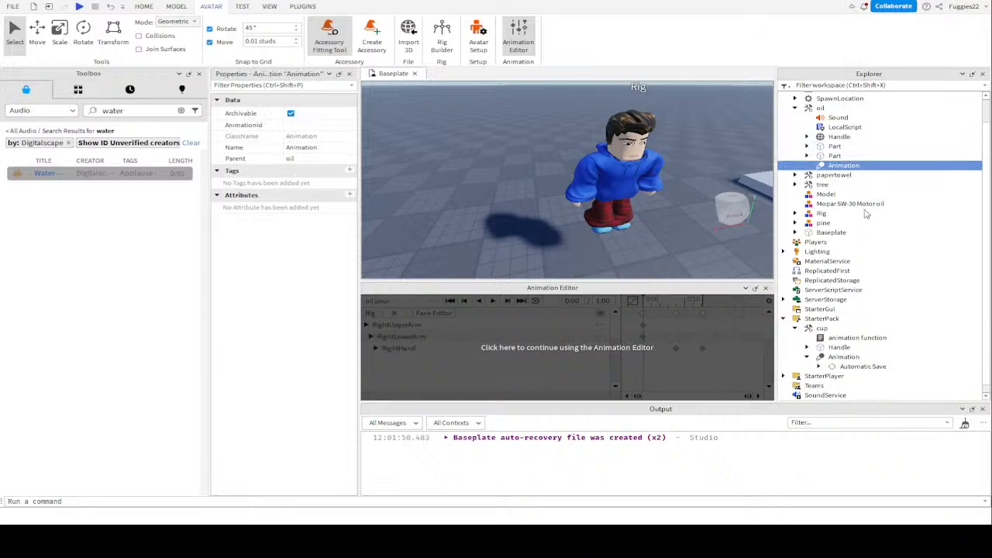
{"action": "key", "text": "ctrl+shift+v"}
{"action": "left_click", "coordinate": [820, 175]}
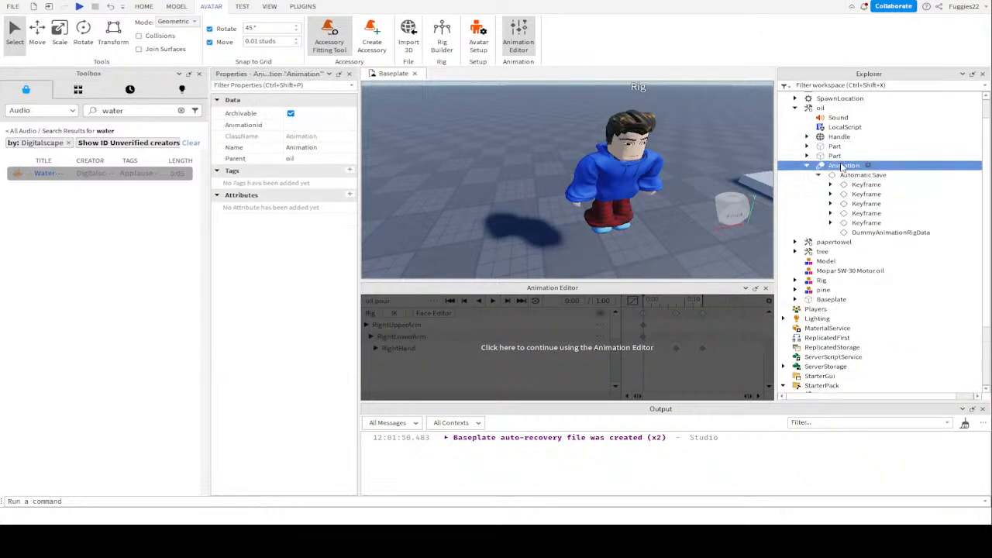
{"action": "key", "text": "ctrl+z"}
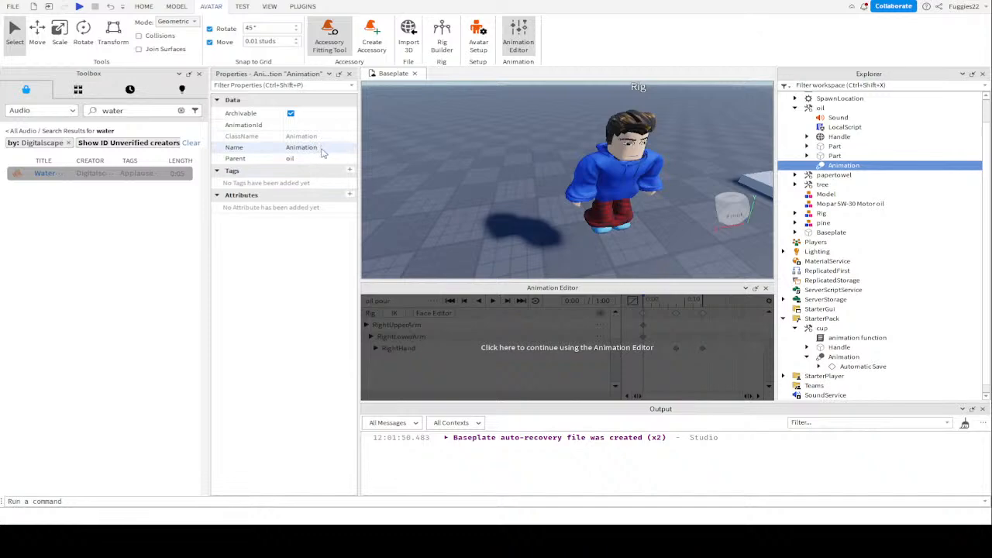
Return to the Animation Editor and save the oil pour animation again
{"action": "left_click", "coordinate": [339, 126]}
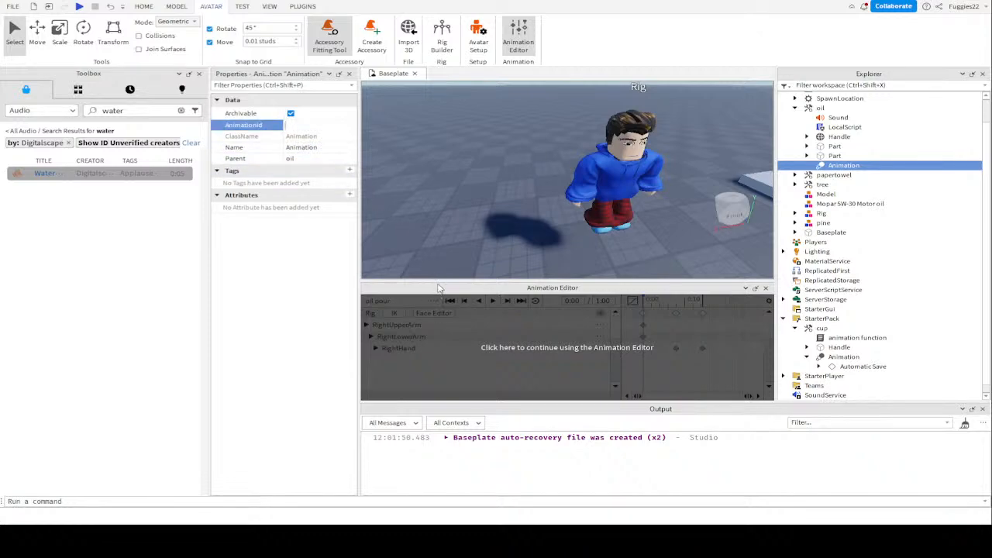
{"action": "left_click", "coordinate": [527, 349]}
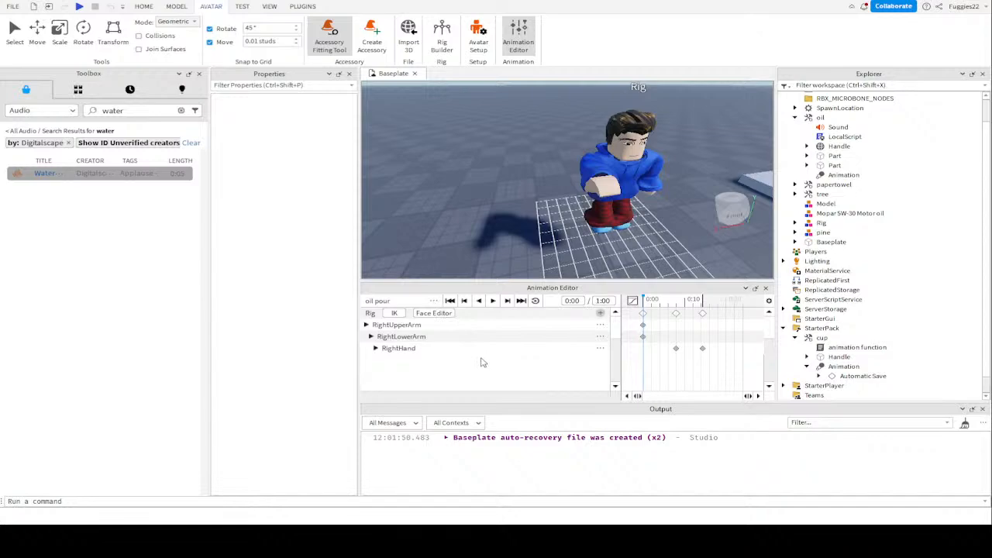
{"action": "key", "text": "ctrl+s"}
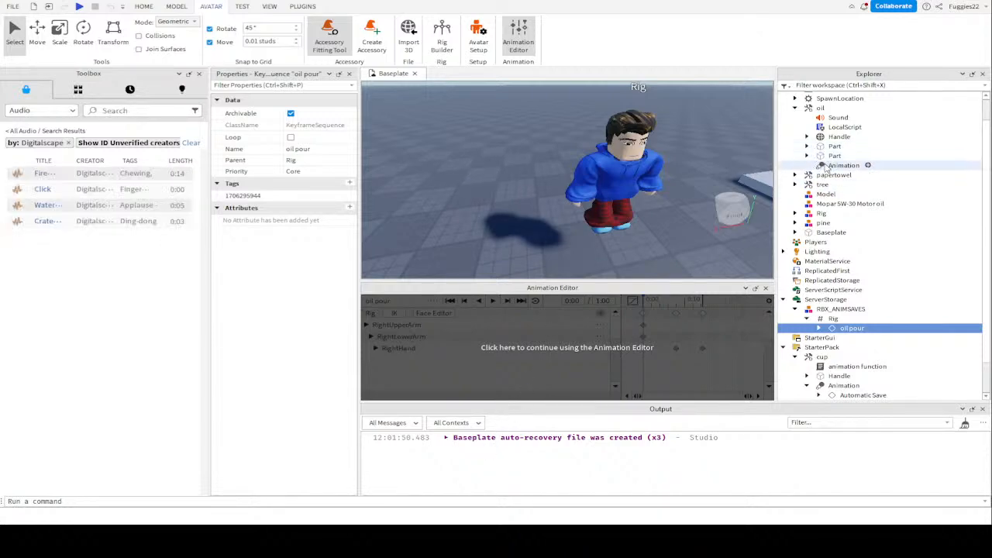
Paste the copied animation asset ID into the AnimationId property of the oil tool's Animation
{"action": "left_click", "coordinate": [835, 167]}
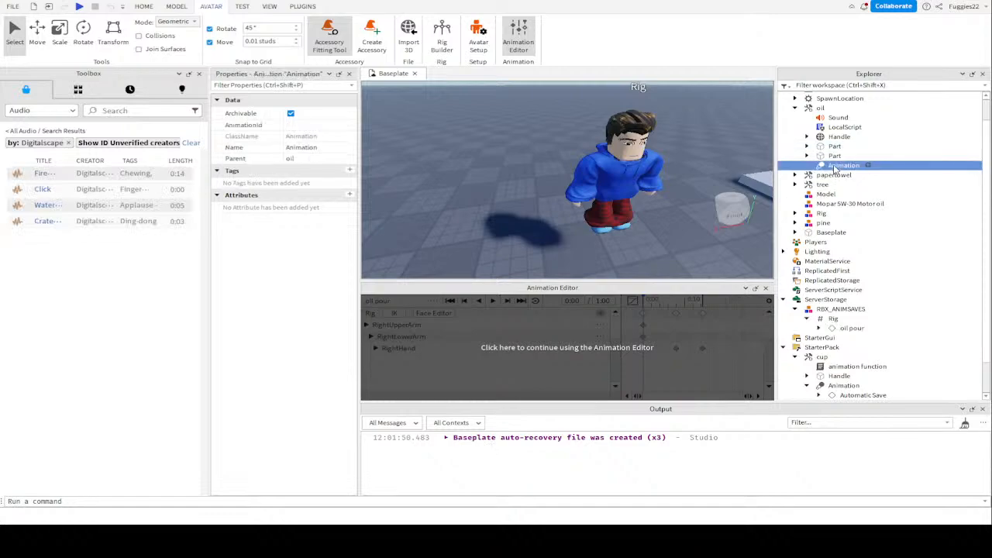
{"action": "left_click", "coordinate": [324, 129]}
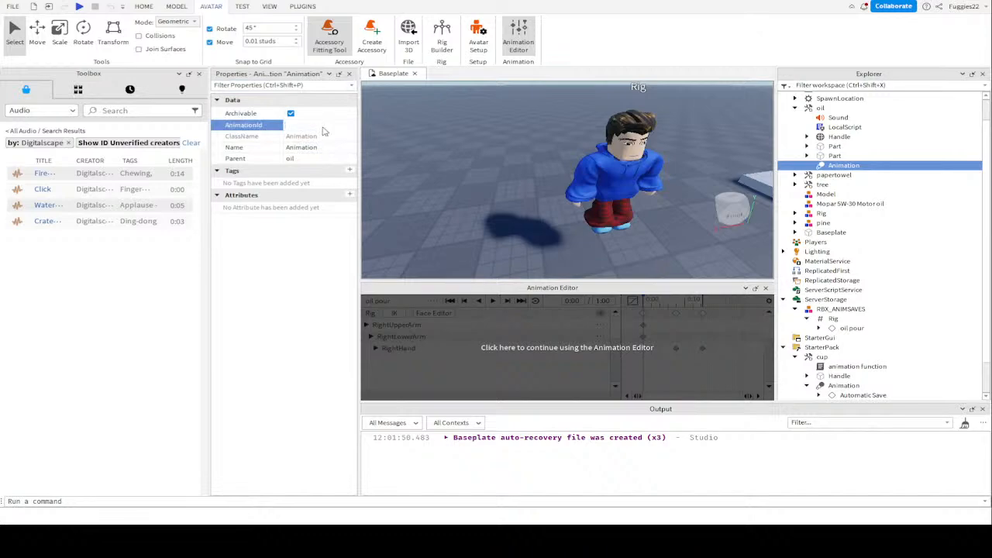
{"action": "key", "text": "ctrl+v"}
{"action": "key", "text": "Return"}
{"action": "scroll", "coordinate": [875, 261], "scroll_direction": "down", "scroll_amount": 2}
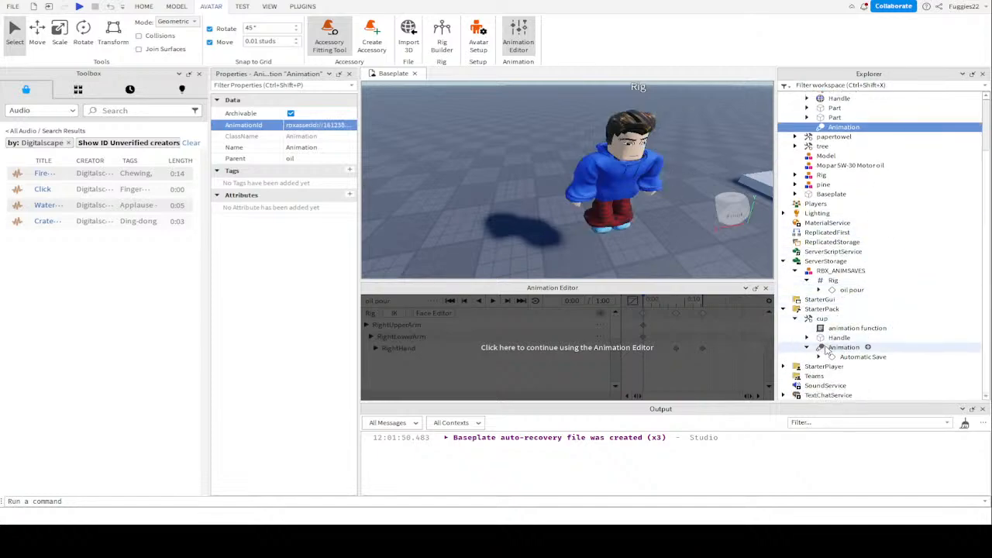
Compare the AnimationId of the cup's Animation with the oil tool's, and expand the cup's Automatic Save keyframes
{"action": "left_click", "coordinate": [828, 348]}
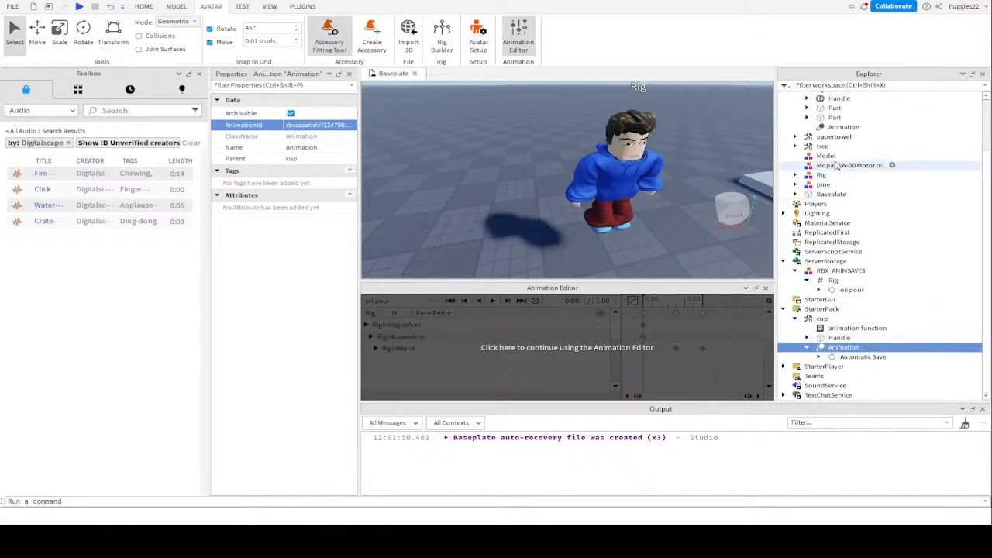
{"action": "left_click", "coordinate": [835, 128]}
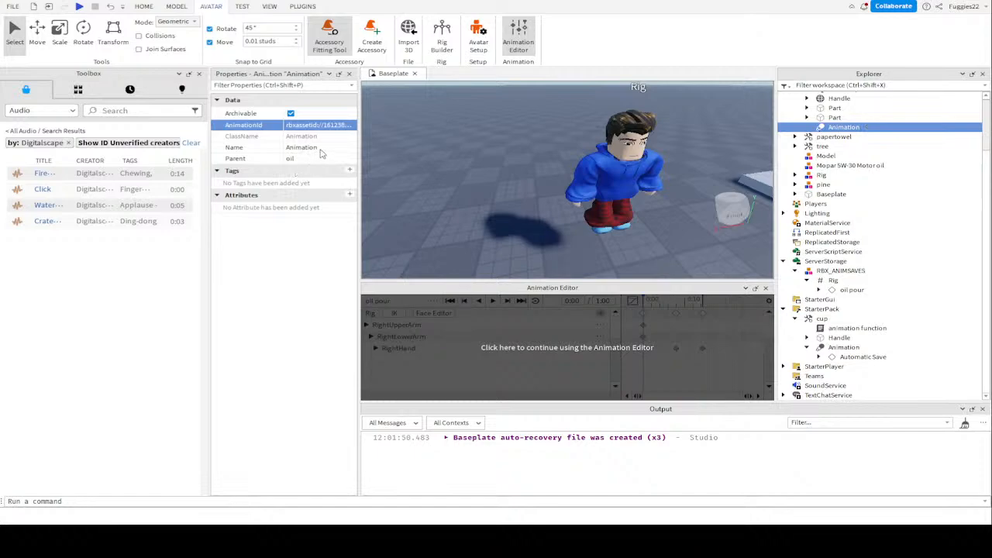
{"action": "left_click", "coordinate": [319, 188]}
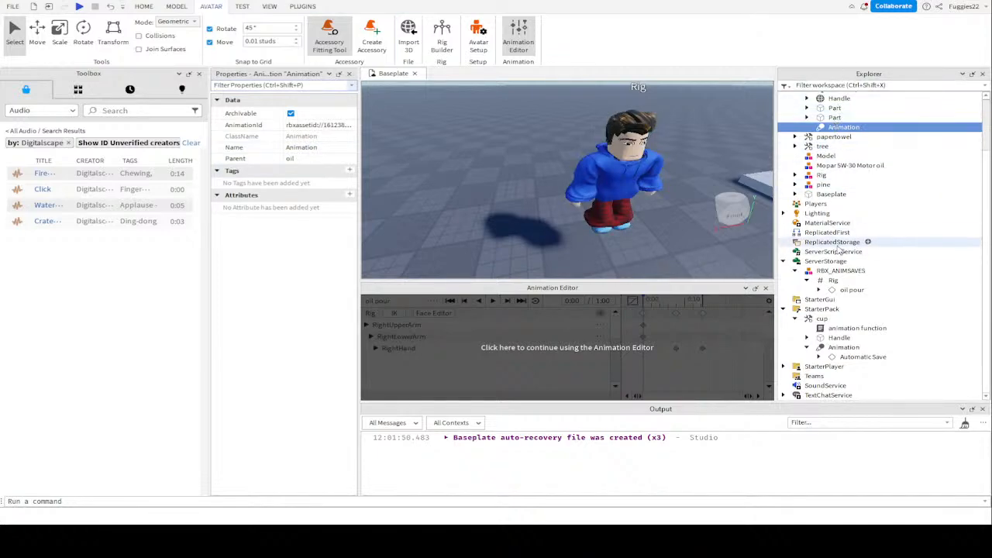
{"action": "left_click", "coordinate": [820, 357]}
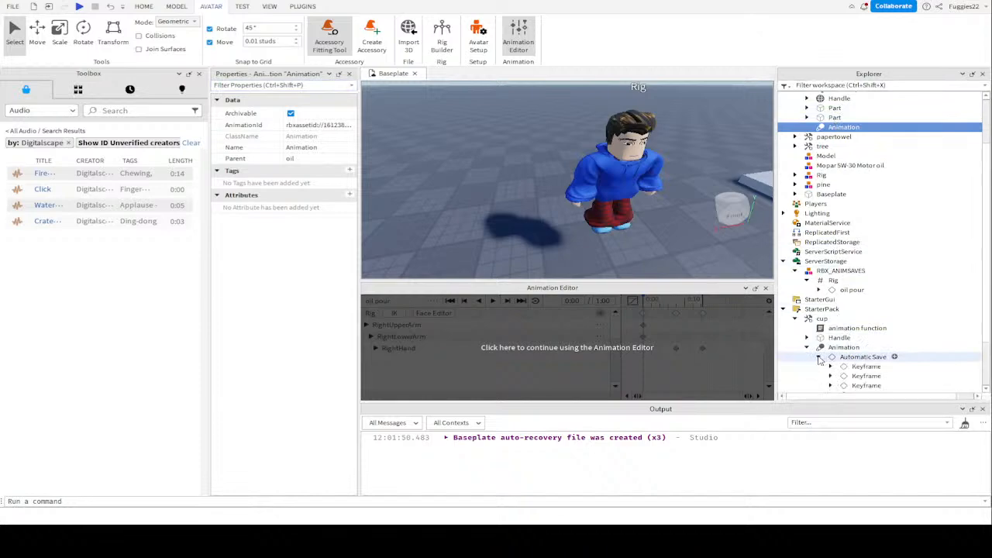
Copy the oil pour keyframe sequence from the Rig under RBX_ANIMSAVES and paste it into the oil tool's Animation
{"action": "left_click", "coordinate": [819, 357]}
{"action": "left_click", "coordinate": [520, 326]}
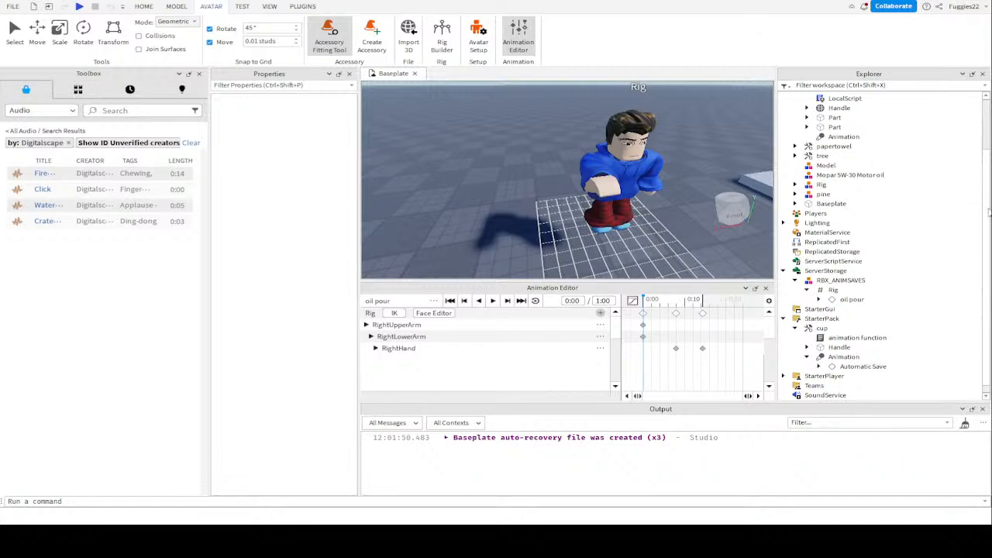
{"action": "left_click_drag", "start_coordinate": [988, 209], "coordinate": [982, 126]}
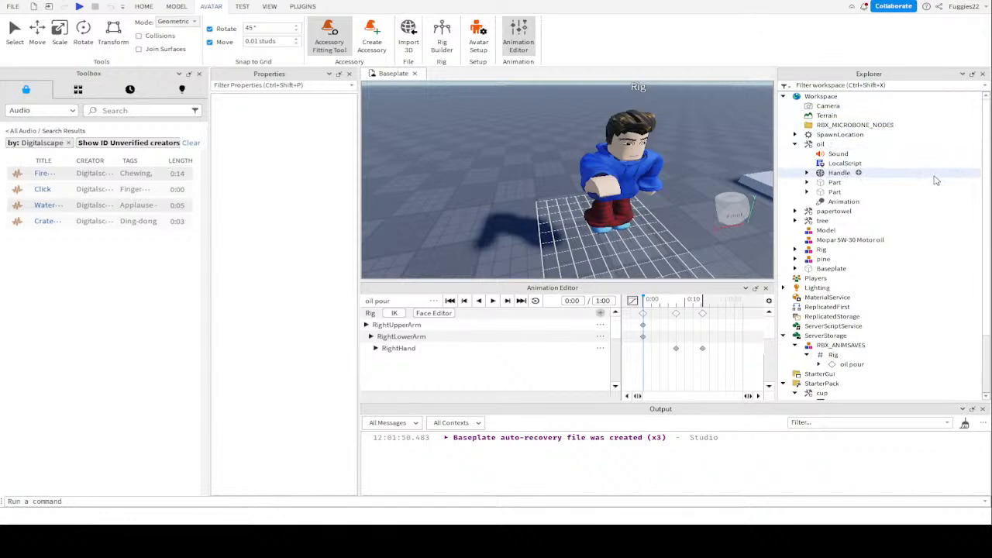
{"action": "scroll", "coordinate": [936, 180], "scroll_direction": "down", "scroll_amount": 3}
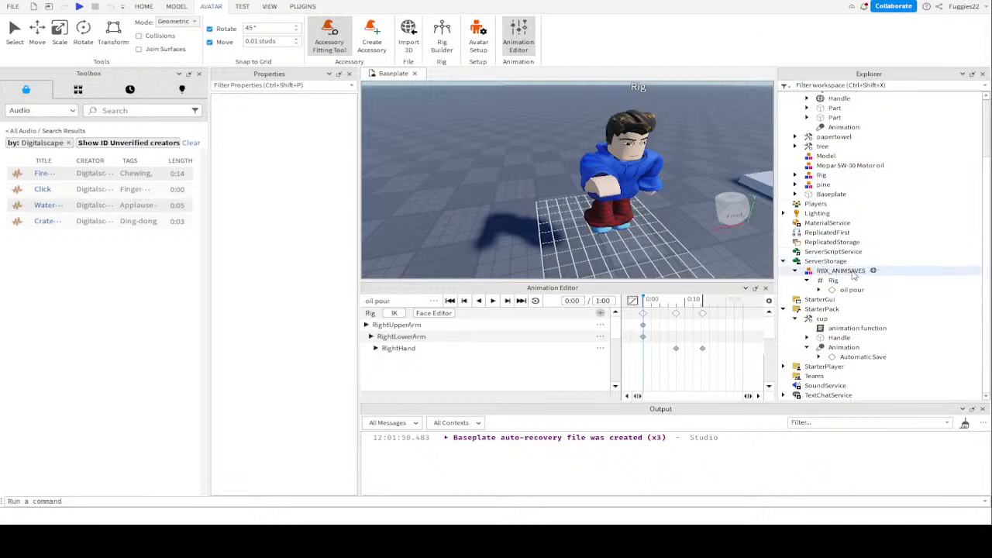
{"action": "left_click", "coordinate": [795, 271]}
{"action": "left_click", "coordinate": [795, 290]}
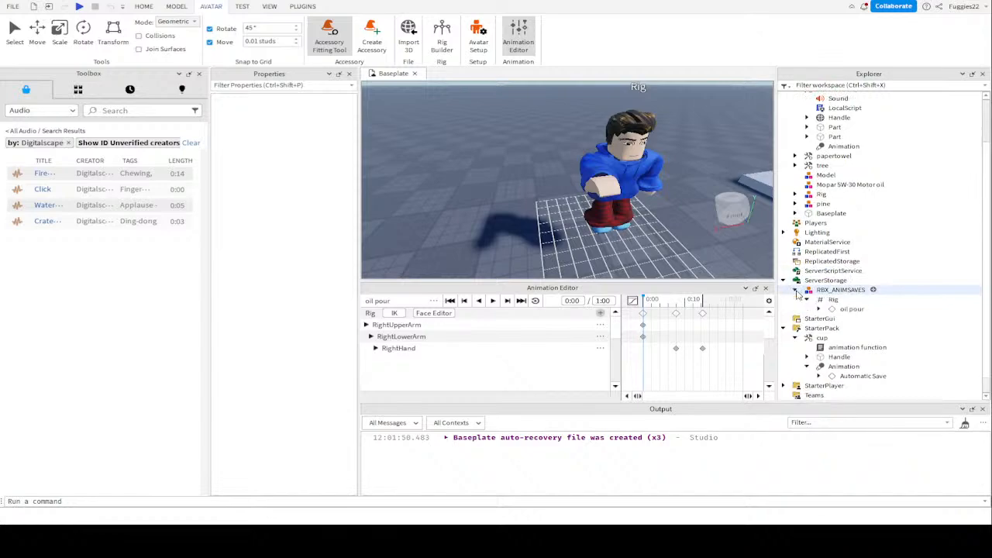
{"action": "left_click", "coordinate": [851, 308]}
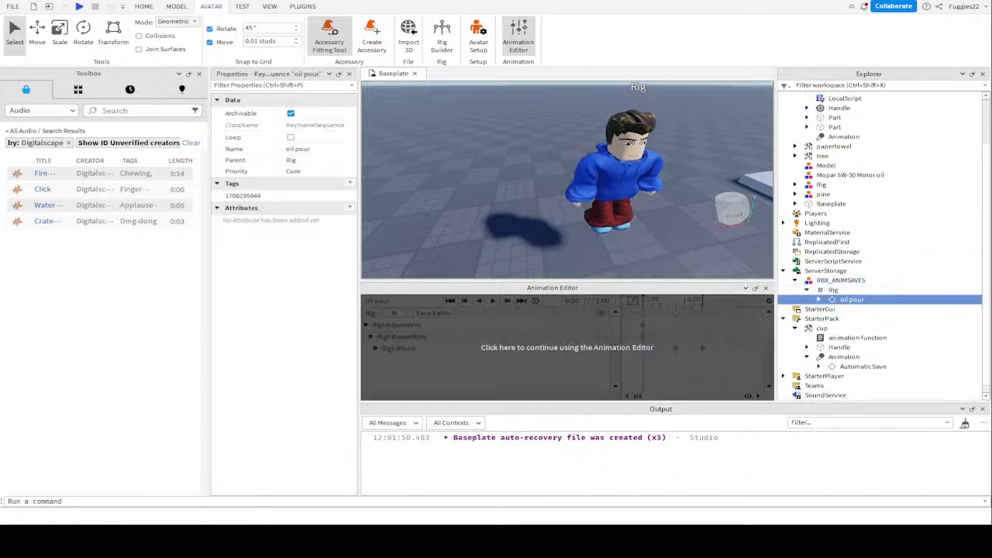
{"action": "scroll", "coordinate": [864, 232], "scroll_direction": "up", "scroll_amount": 2}
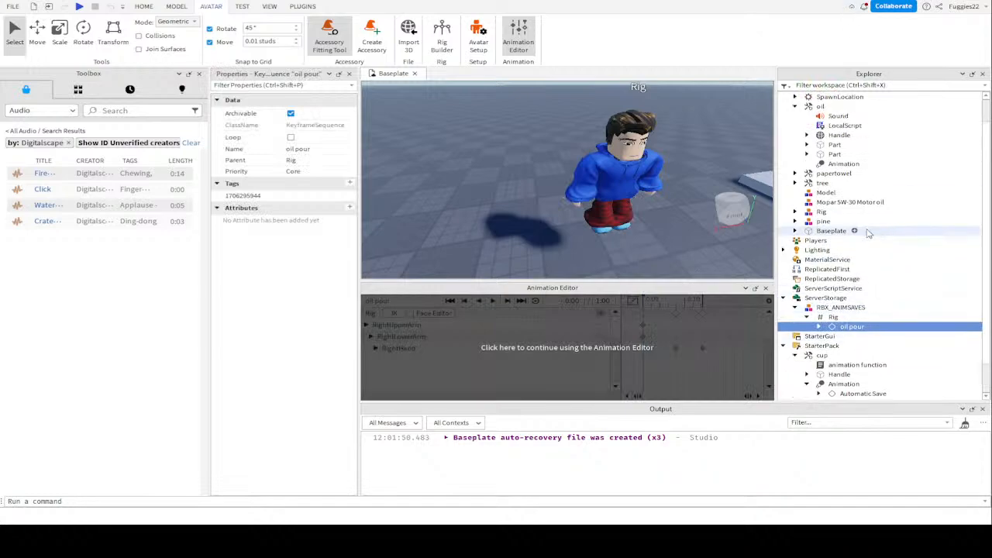
{"action": "left_click", "coordinate": [841, 191]}
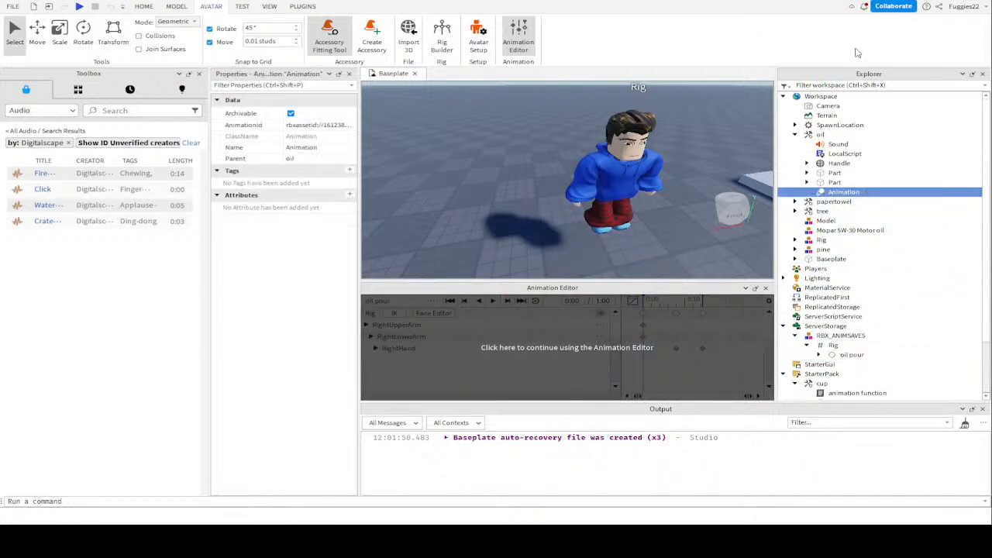
{"action": "key", "text": "ctrl+shift+v"}
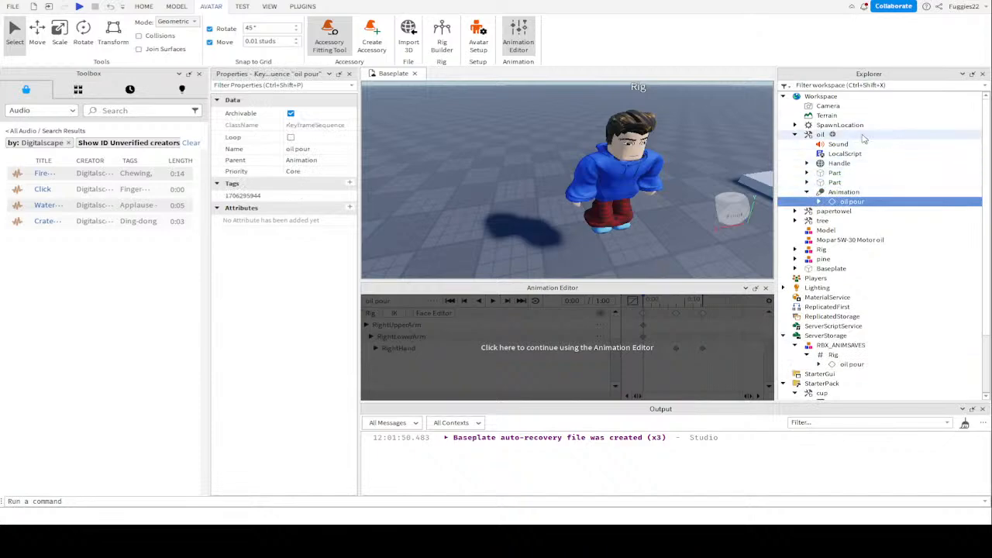
Copy the cup's animation function script into the oil tool and open the pasted script
{"action": "scroll", "coordinate": [838, 298], "scroll_direction": "down", "scroll_amount": 2}
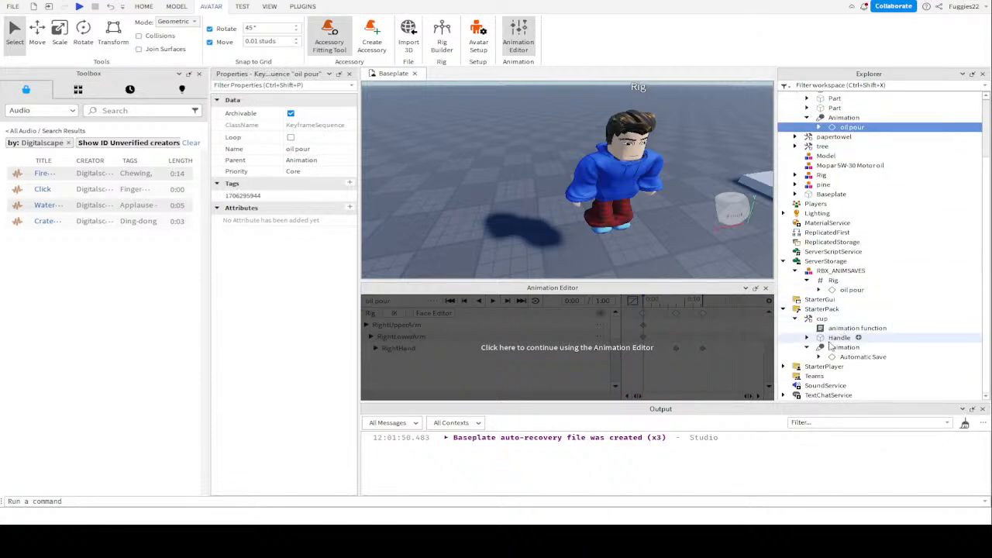
{"action": "left_click", "coordinate": [845, 330]}
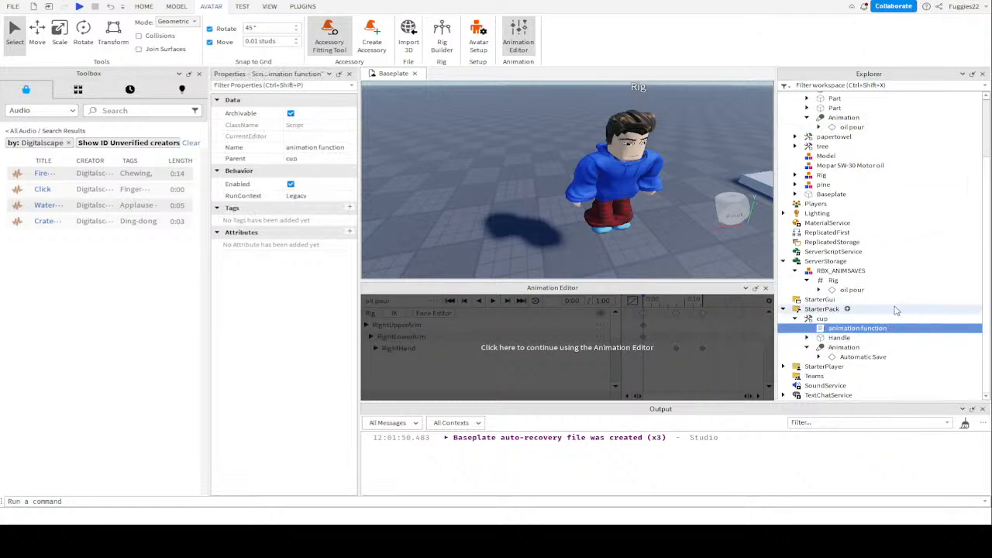
{"action": "scroll", "coordinate": [830, 309], "scroll_direction": "up", "scroll_amount": 2}
{"action": "left_click", "coordinate": [820, 135]}
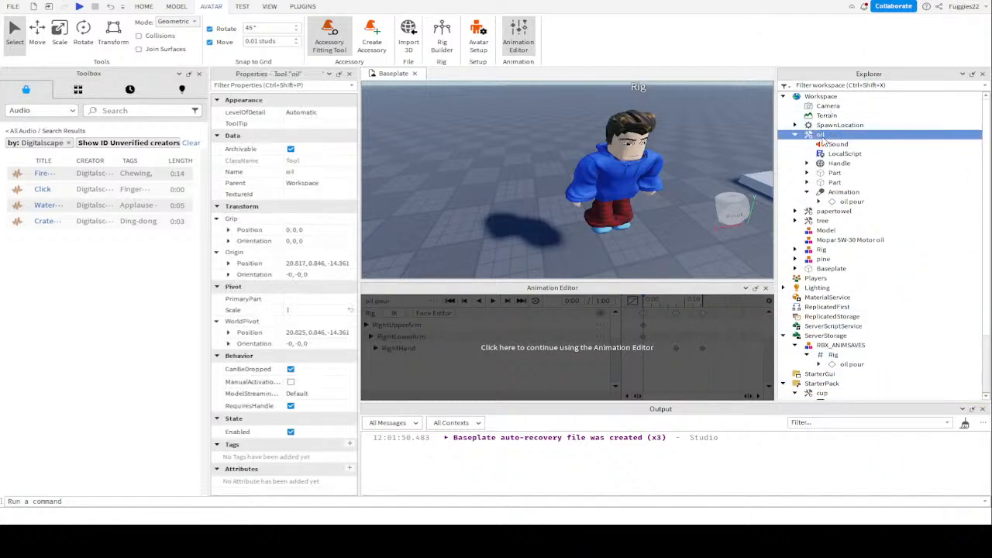
{"action": "key", "text": "ctrl+shift+v"}
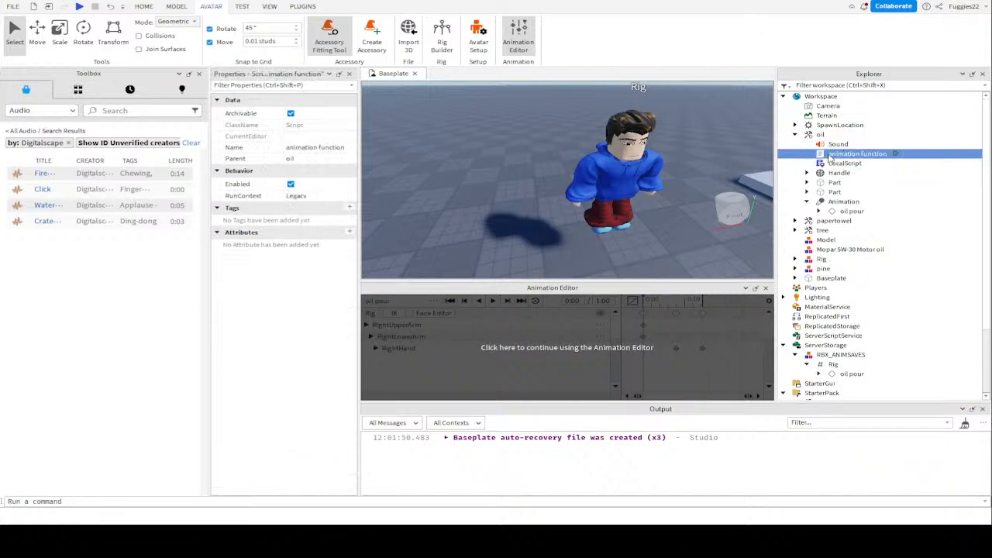
{"action": "double_click", "coordinate": [829, 155]}
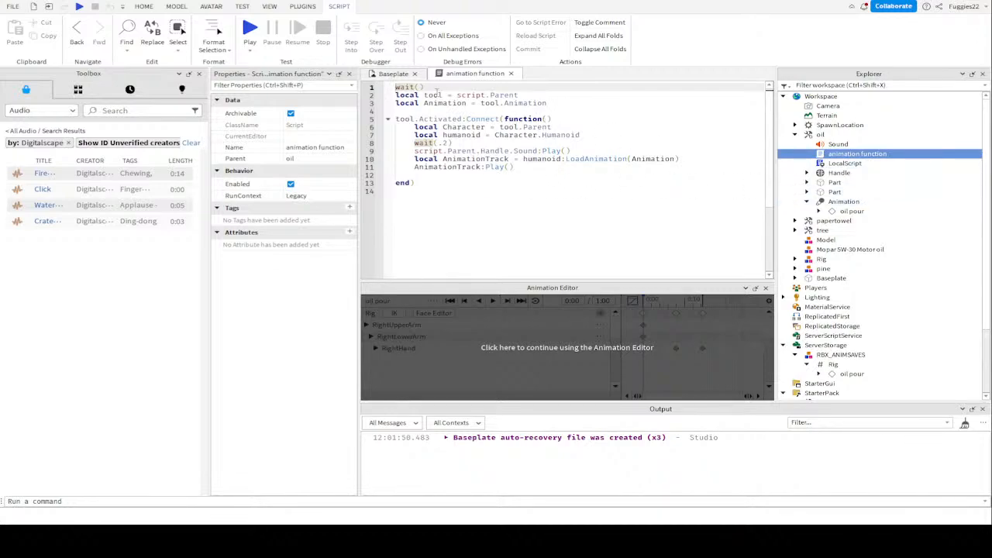
Playtest the place by walking to the oil bottle, picking it up and activating it, and end the test
{"action": "left_click", "coordinate": [78, 6]}
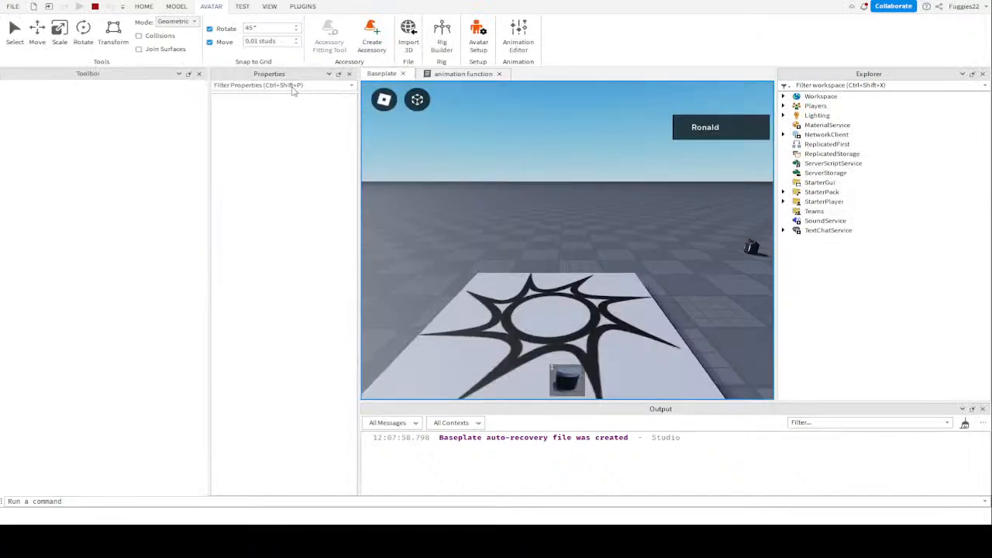
{"action": "right_click_drag", "start_coordinate": [564, 223], "coordinate": [564, 225]}
{"action": "key", "text": "w"}
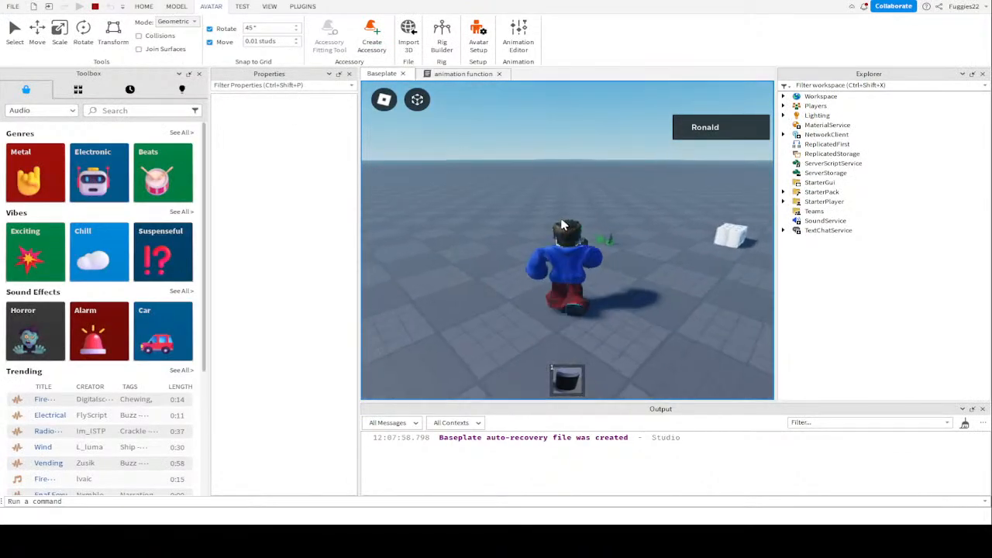
{"action": "key", "text": "a"}
{"action": "right_click_drag", "start_coordinate": [659, 245], "coordinate": [666, 255]}
{"action": "scroll", "coordinate": [658, 245], "scroll_direction": "up", "scroll_amount": 2}
{"action": "left_click", "coordinate": [658, 245]}
{"action": "scroll", "coordinate": [659, 246], "scroll_direction": "down", "scroll_amount": 2}
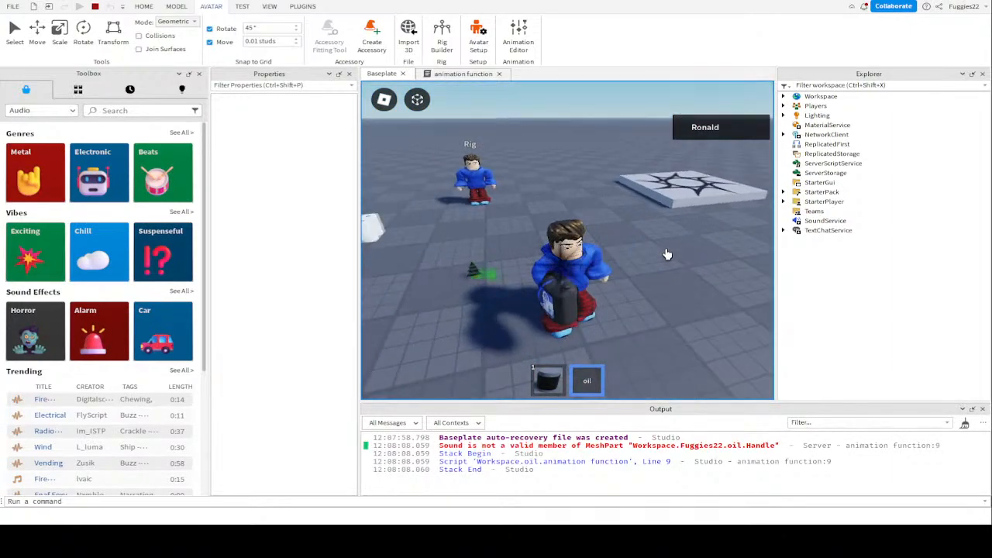
{"action": "left_click", "coordinate": [96, 7]}
Go to the error at line 9 of the oil tool's animation function script and delete the script.Parent.Handle.Sound:Play() line
{"action": "left_click", "coordinate": [602, 462]}
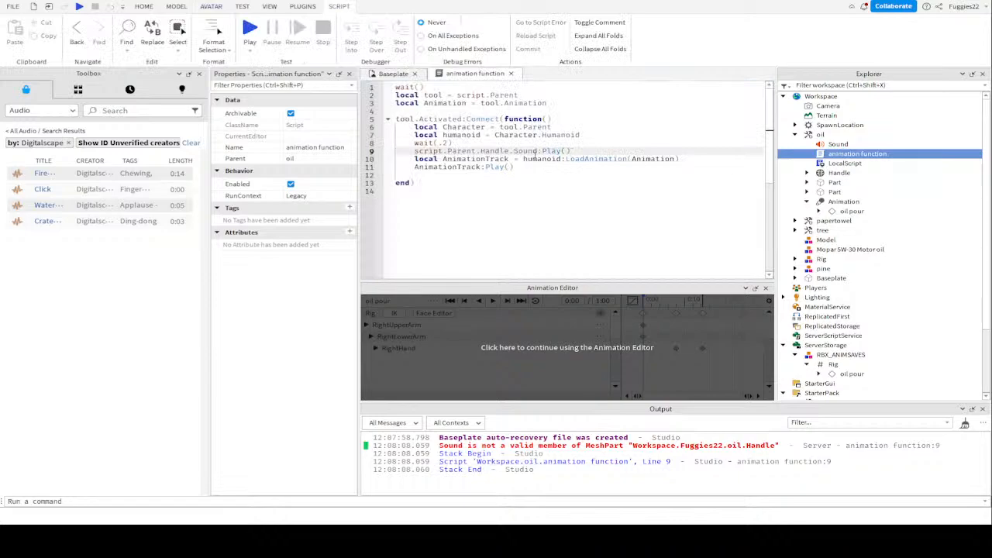
{"action": "left_click_drag", "start_coordinate": [571, 151], "coordinate": [393, 151]}
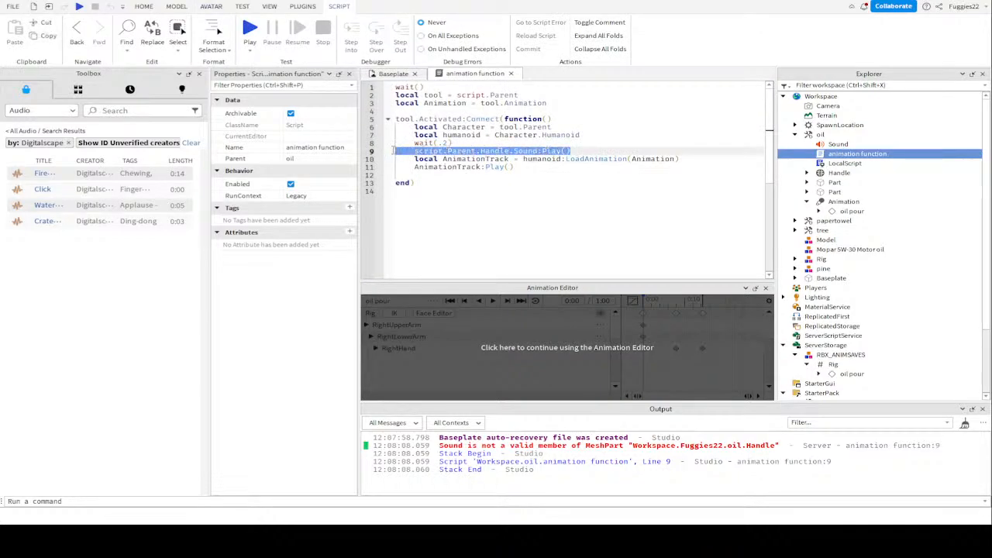
{"action": "key", "text": "BackSpace"}
{"action": "key", "text": "BackSpace"}
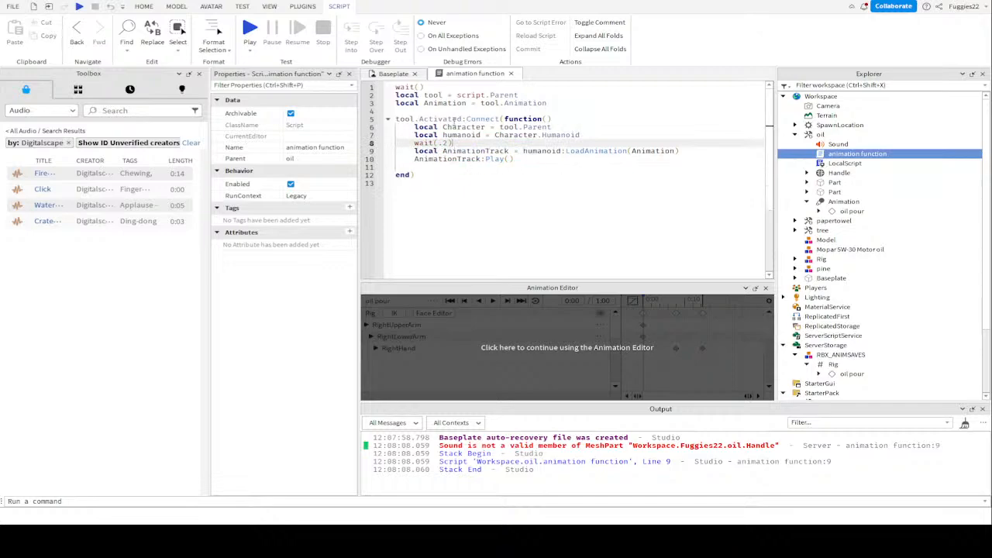
Playtest the place to check how the oil tool behaves in the character's hand, and end the test
{"action": "left_click", "coordinate": [78, 7]}
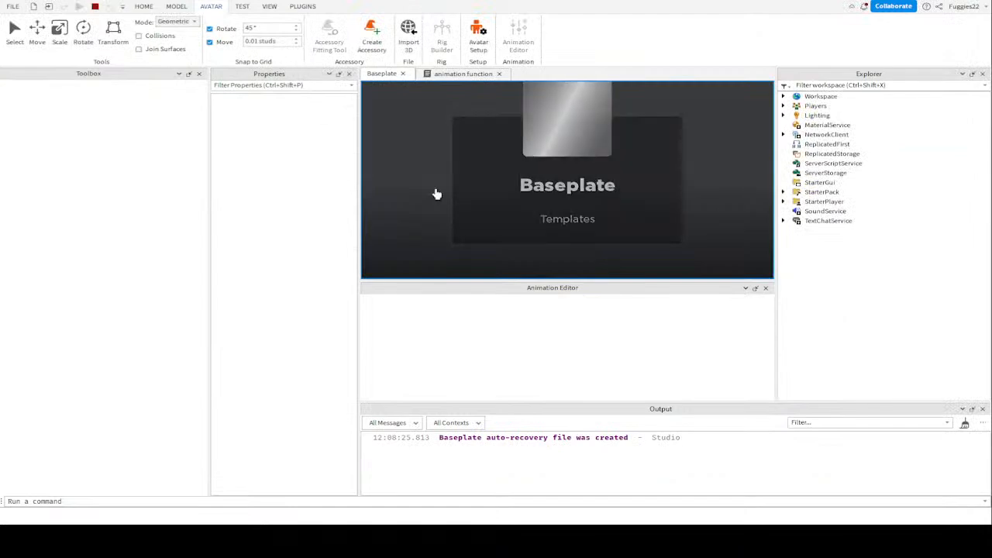
{"action": "key", "text": "w"}
{"action": "right_click_drag", "start_coordinate": [618, 286], "coordinate": [618, 286]}
{"action": "scroll", "coordinate": [619, 286], "scroll_direction": "up", "scroll_amount": 2}
{"action": "scroll", "coordinate": [672, 310], "scroll_direction": "down", "scroll_amount": 3}
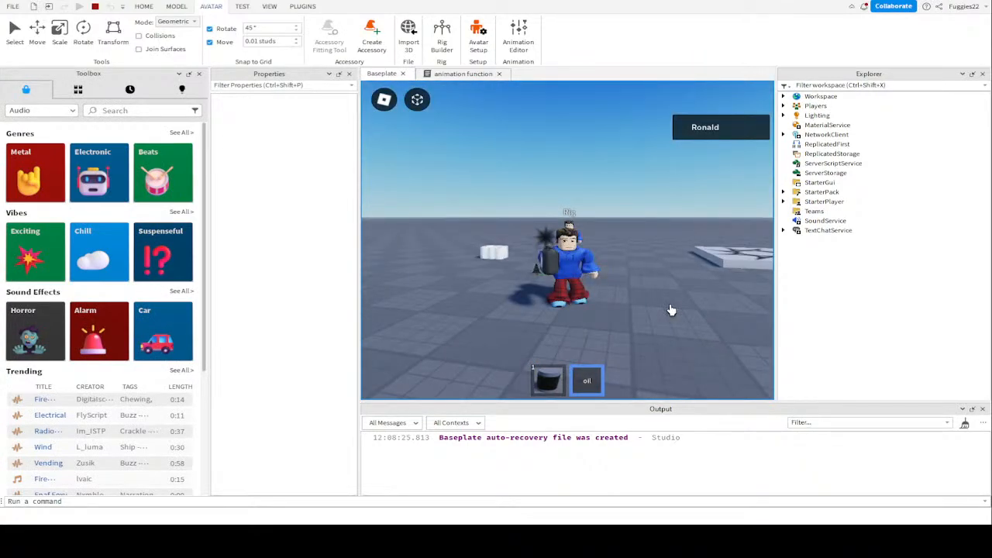
{"action": "right_click_drag", "start_coordinate": [679, 310], "coordinate": [627, 310]}
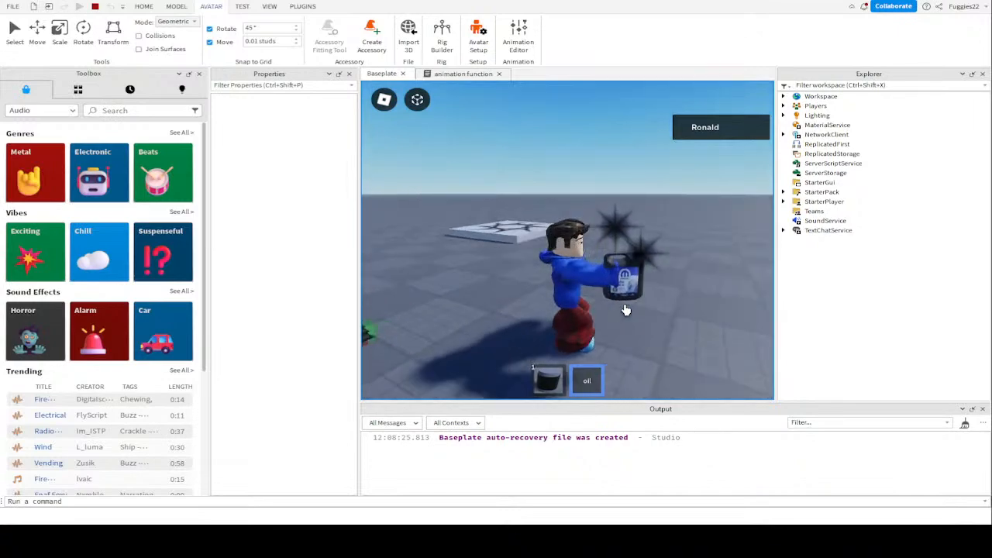
{"action": "left_click", "coordinate": [96, 8]}
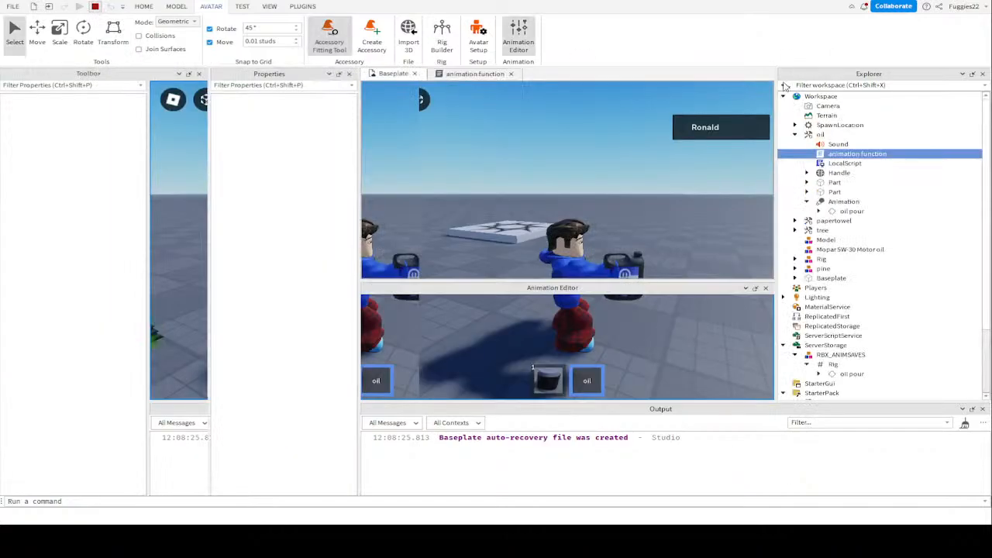
Disable the LocalScript inside the oil tool and playtest the tool with the character
{"action": "left_click", "coordinate": [828, 164]}
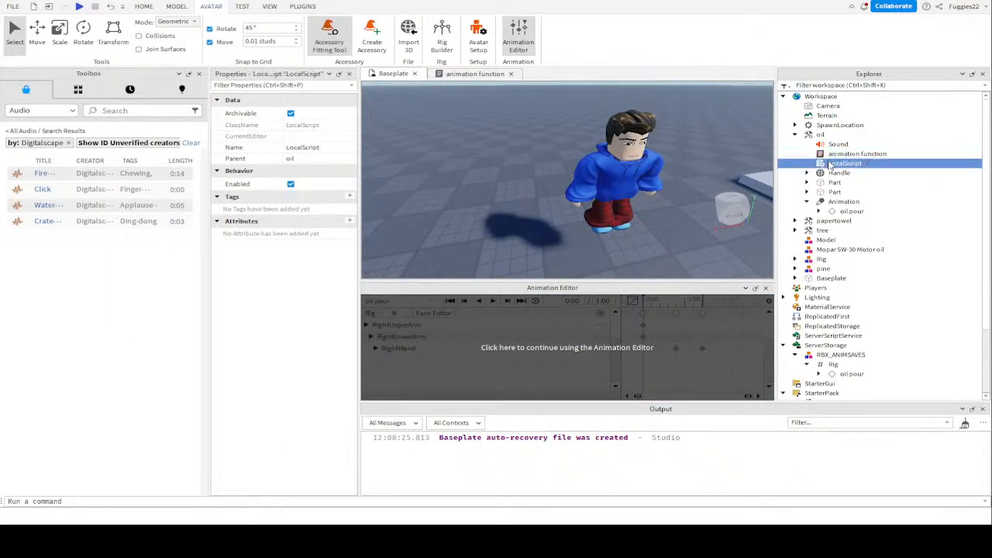
{"action": "left_click", "coordinate": [291, 184]}
{"action": "left_click", "coordinate": [79, 7]}
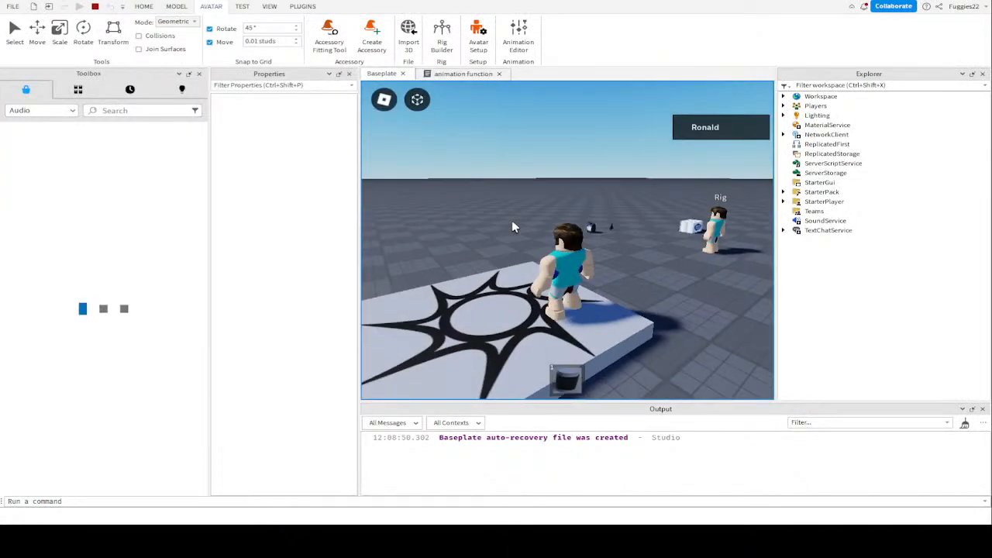
{"action": "key", "text": "w"}
{"action": "key", "text": "a"}
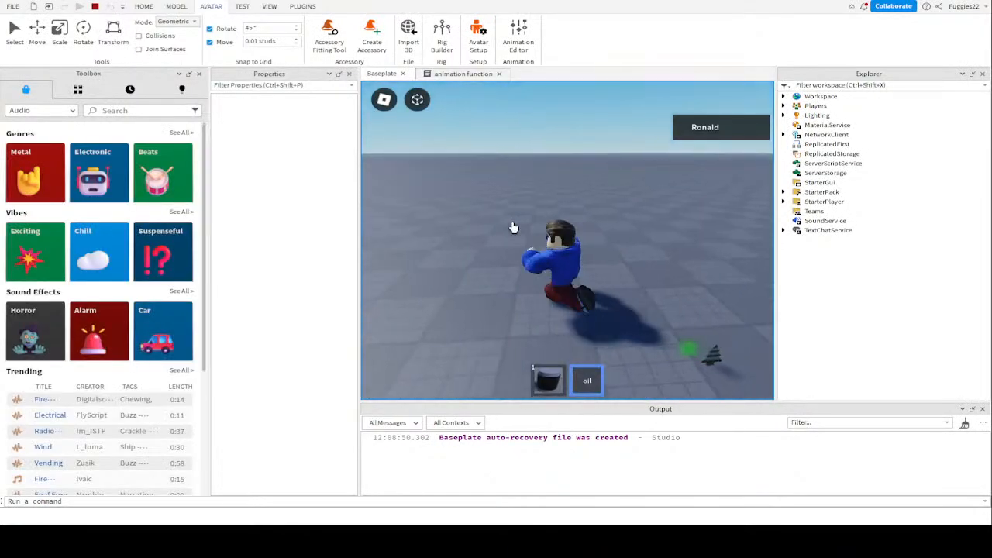
{"action": "right_click_drag", "start_coordinate": [513, 228], "coordinate": [454, 237]}
{"action": "scroll", "coordinate": [456, 244], "scroll_direction": "up", "scroll_amount": 2}
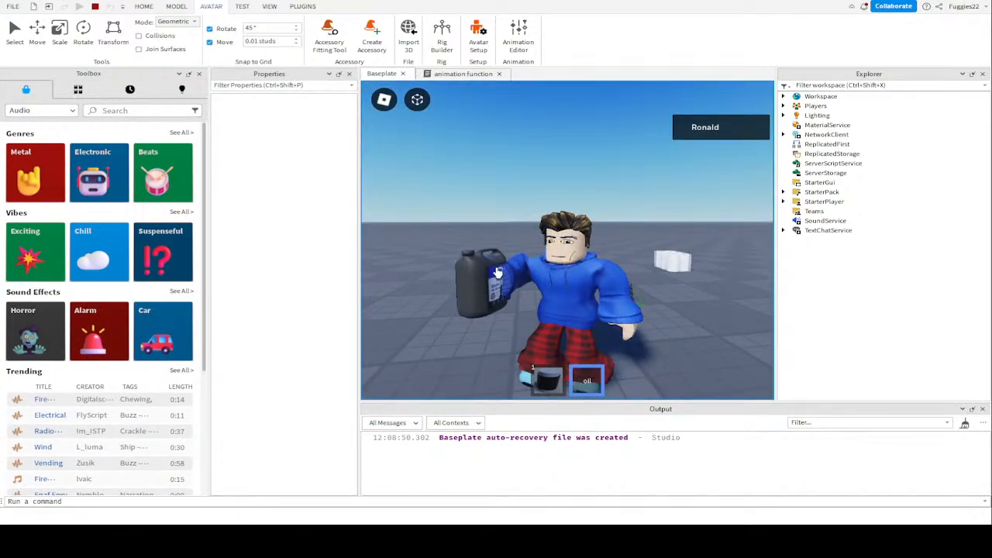
{"action": "right_click_drag", "start_coordinate": [565, 303], "coordinate": [563, 303]}
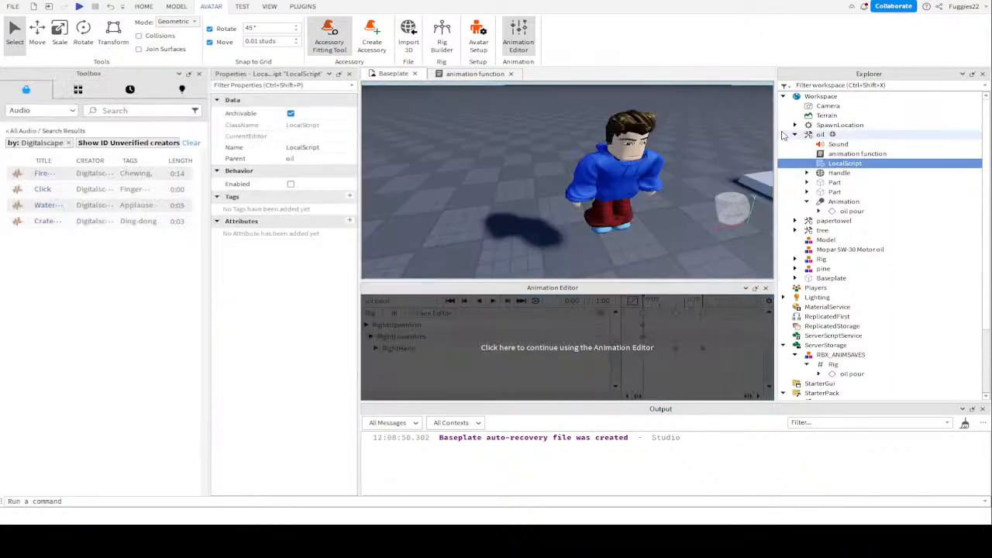
Open the oil tool's animation function script and compare the contents of its oil pour animation with the cup's Automatic Save animation
{"action": "left_click", "coordinate": [820, 212]}
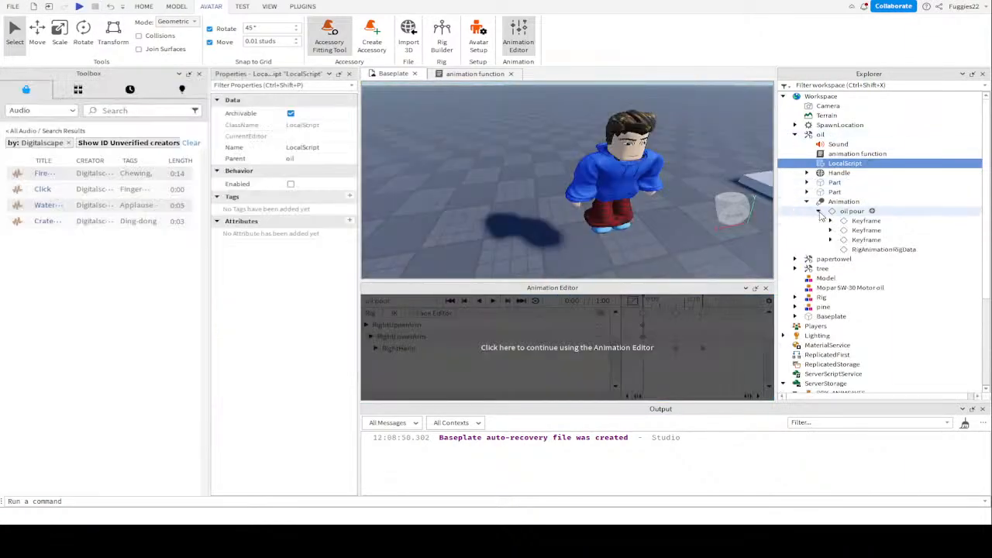
{"action": "left_click", "coordinate": [819, 212]}
{"action": "double_click", "coordinate": [857, 154]}
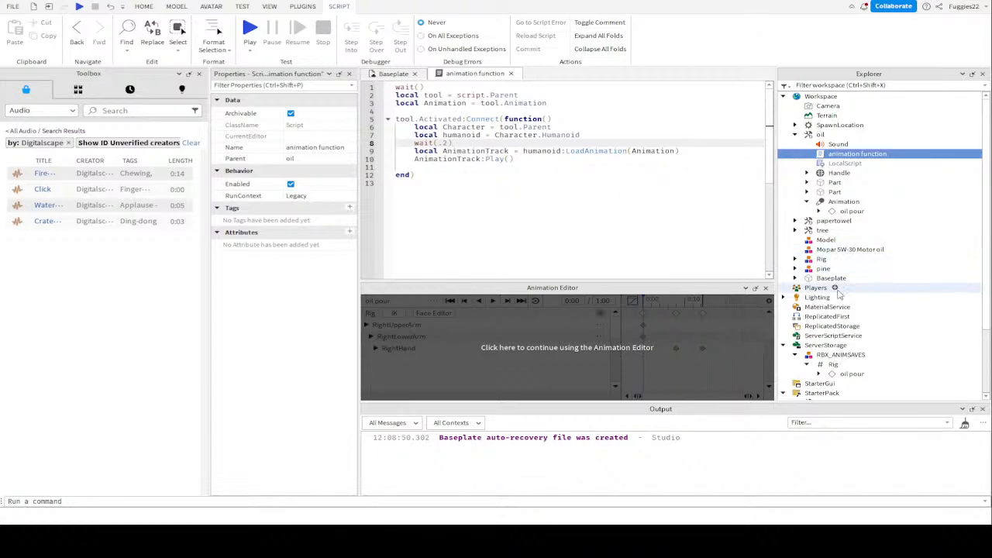
{"action": "scroll", "coordinate": [853, 326], "scroll_direction": "down", "scroll_amount": 3}
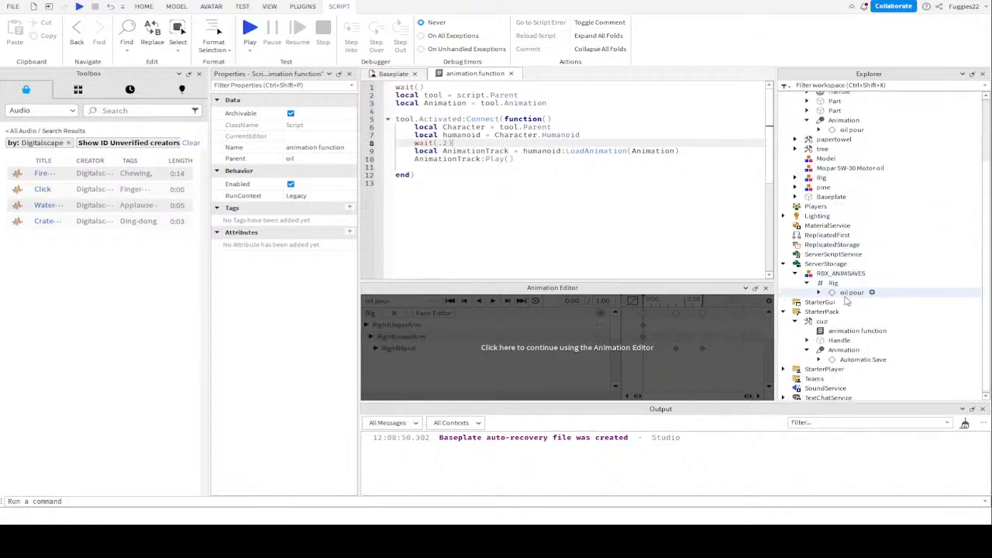
{"action": "left_click", "coordinate": [819, 358]}
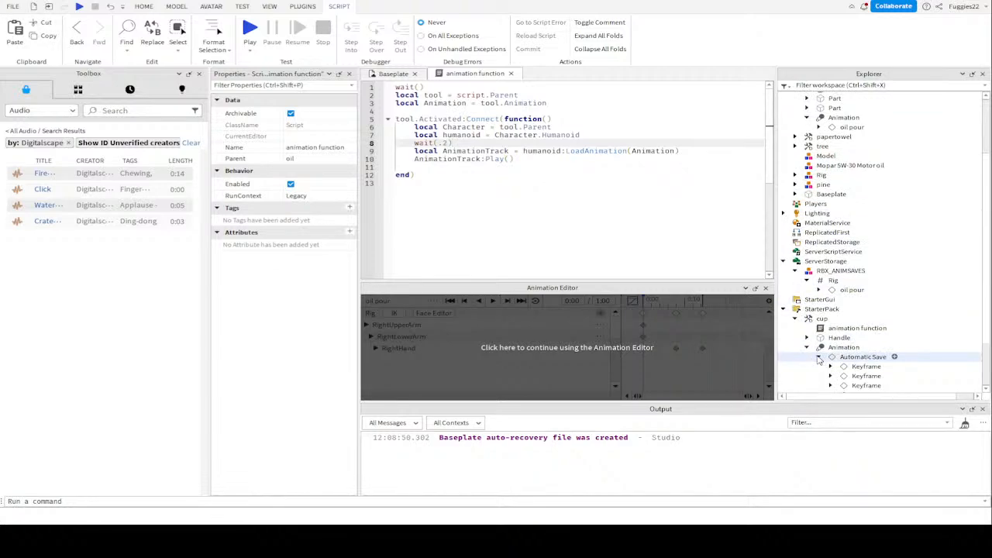
{"action": "left_click", "coordinate": [820, 127]}
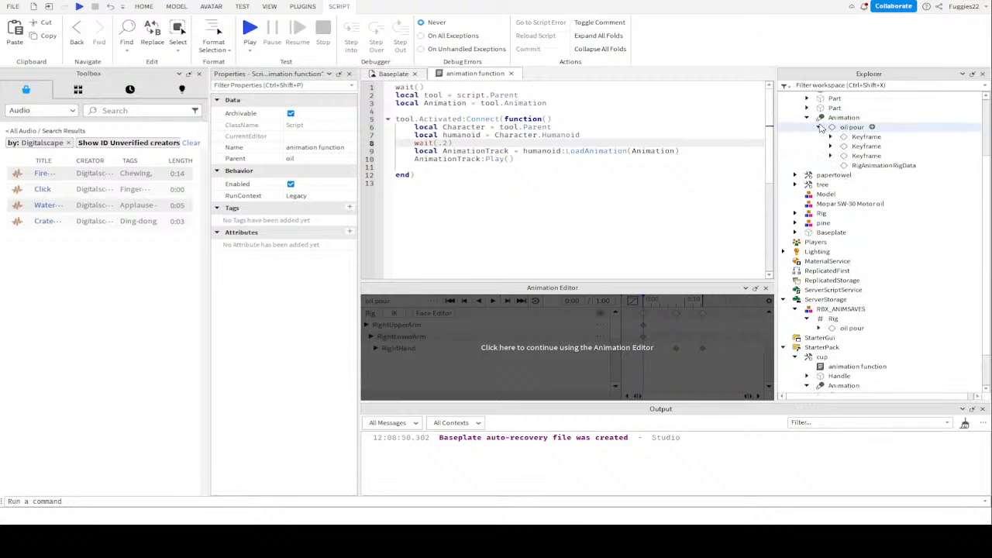
{"action": "left_click", "coordinate": [819, 127]}
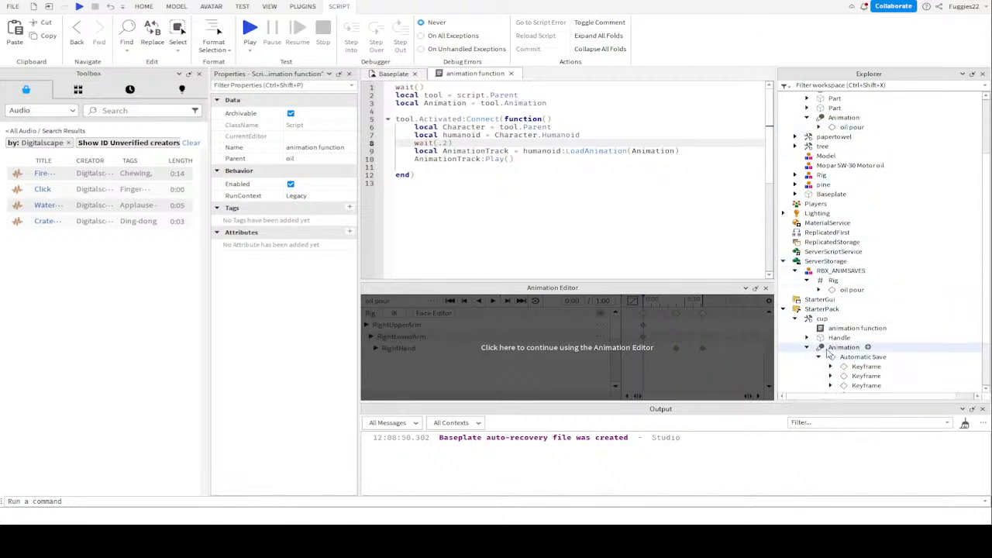
{"action": "scroll", "coordinate": [828, 352], "scroll_direction": "down", "scroll_amount": 2}
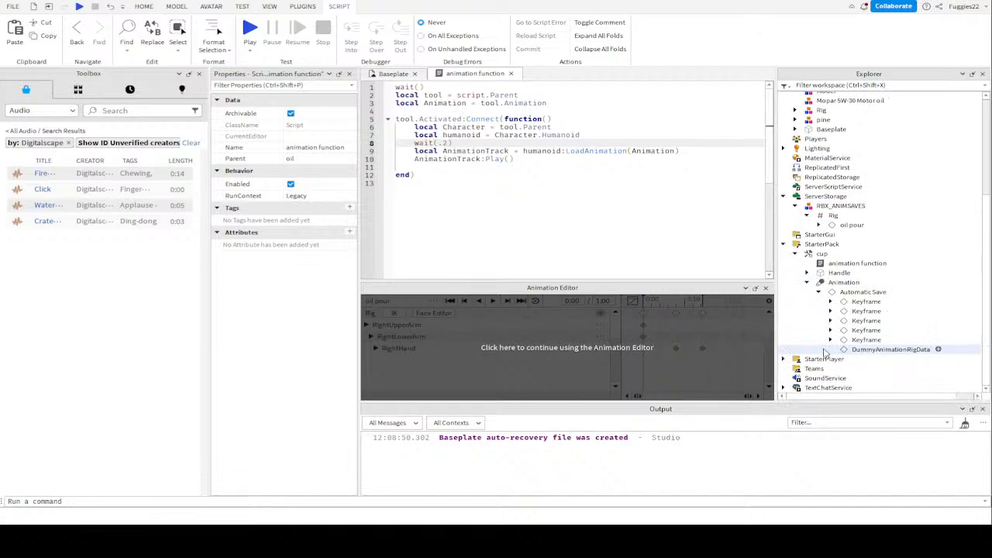
{"action": "scroll", "coordinate": [881, 355], "scroll_direction": "up", "scroll_amount": 5}
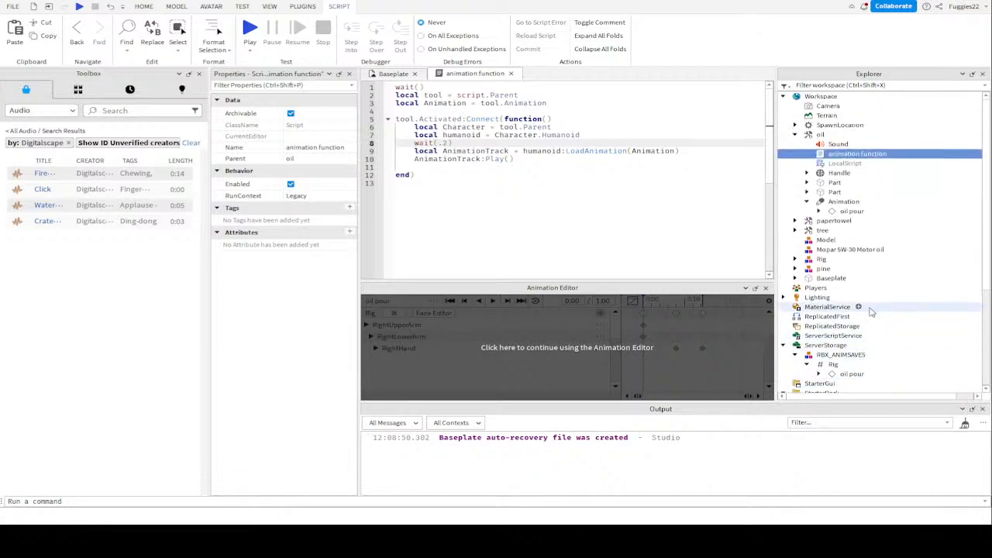
Inspect the properties of the oil pour animation's RigAnimationRigData and the oil tool's Animation object, and return to the script
{"action": "left_click", "coordinate": [819, 211]}
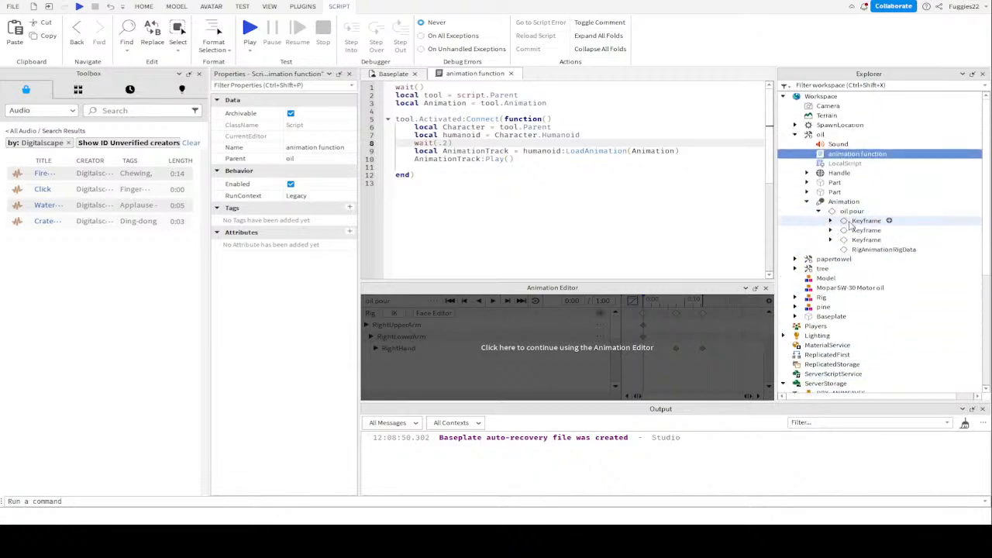
{"action": "left_click", "coordinate": [879, 249]}
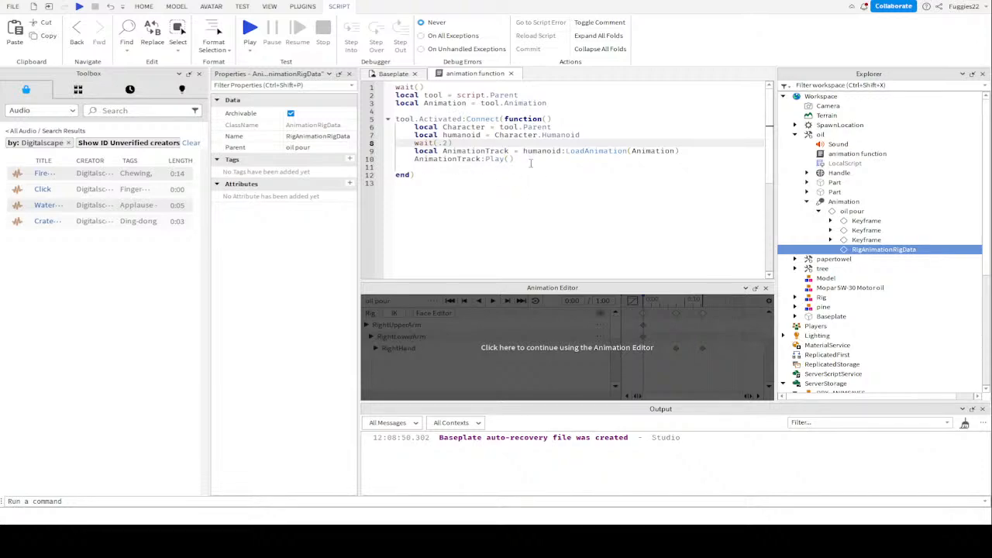
{"action": "left_click", "coordinate": [387, 74]}
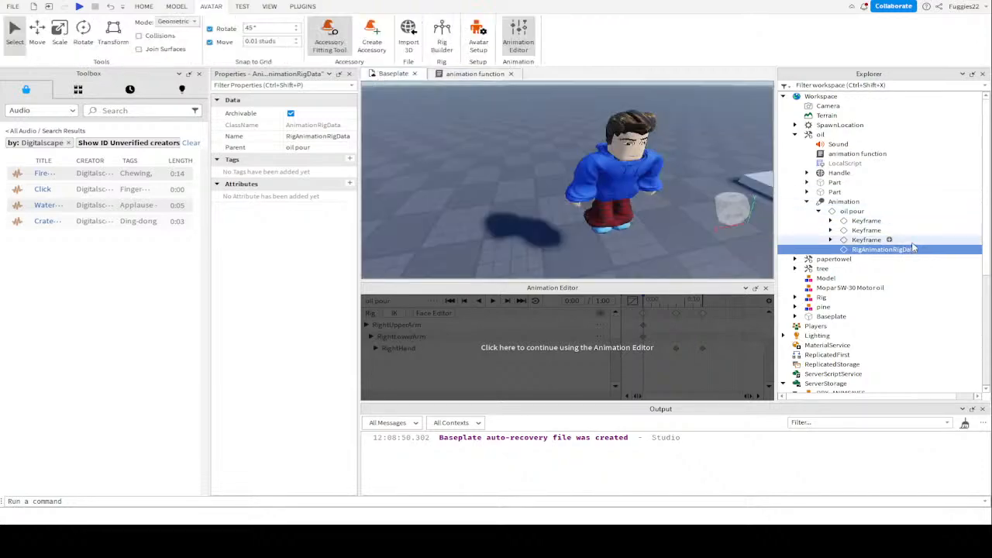
{"action": "left_click", "coordinate": [842, 203]}
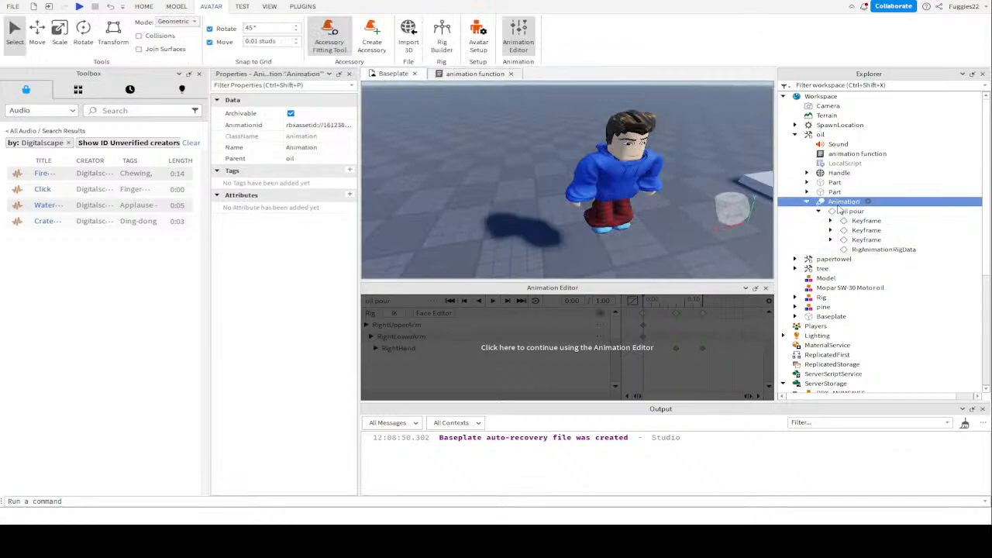
{"action": "left_click", "coordinate": [456, 75]}
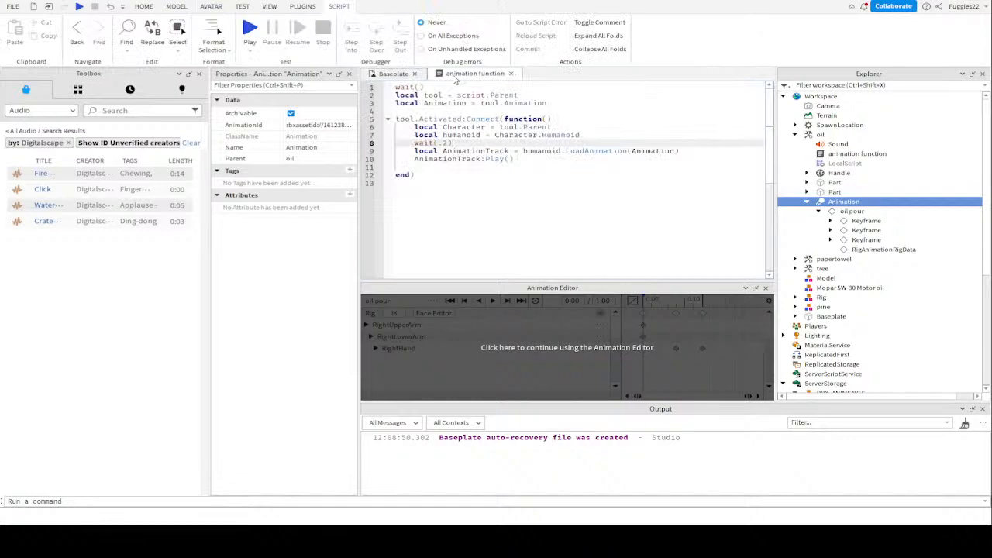
Playtest again, walking the character to pick up the oil tool and viewing it up close, and end the test
{"action": "left_click", "coordinate": [79, 6]}
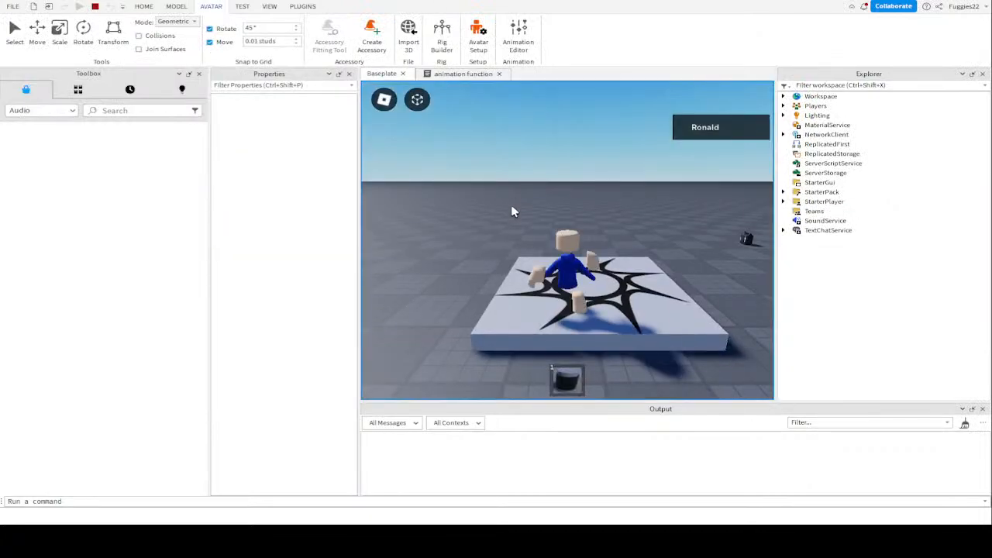
{"action": "key", "text": "w"}
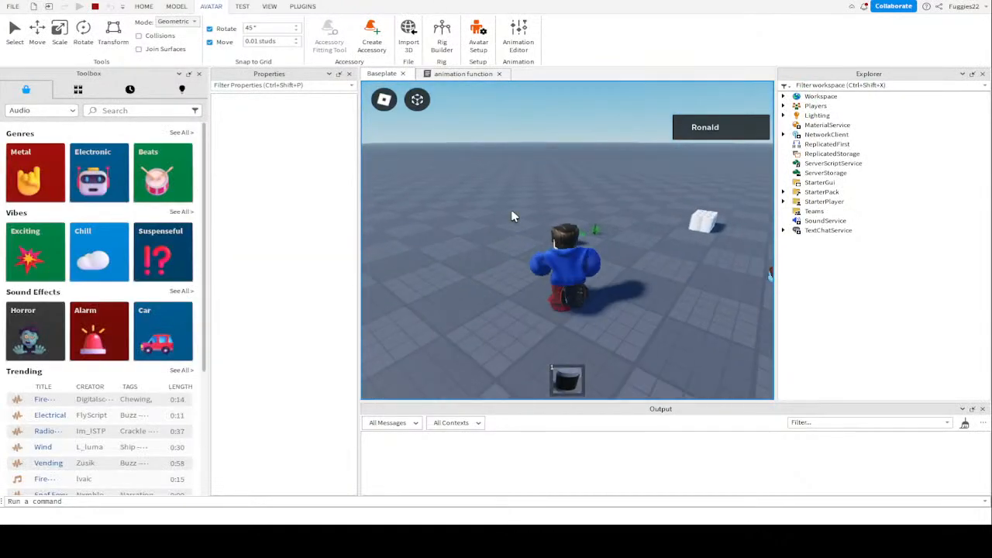
{"action": "key", "text": "w"}
{"action": "right_click_drag", "start_coordinate": [425, 238], "coordinate": [571, 255]}
{"action": "scroll", "coordinate": [425, 239], "scroll_direction": "up", "scroll_amount": 3}
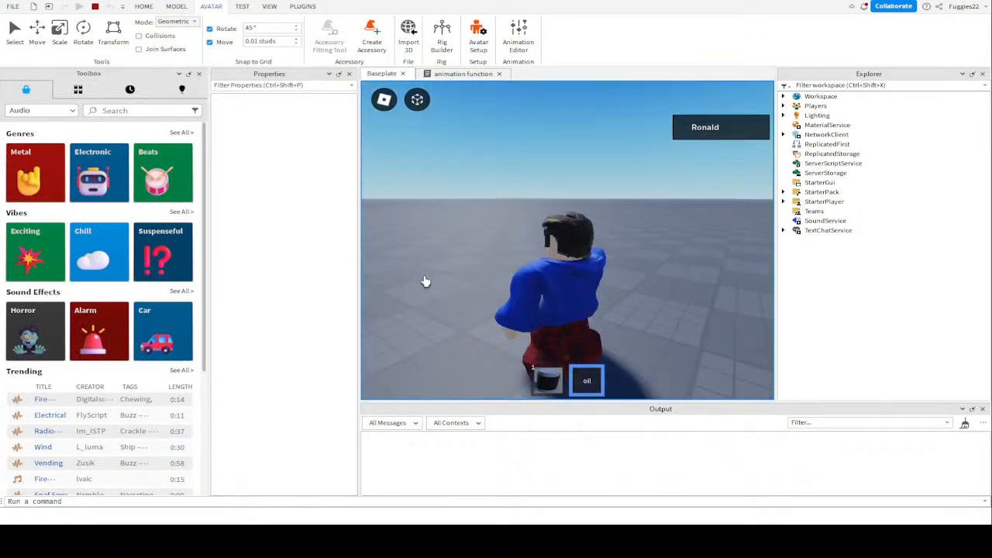
{"action": "right_click_drag", "start_coordinate": [425, 281], "coordinate": [426, 276]}
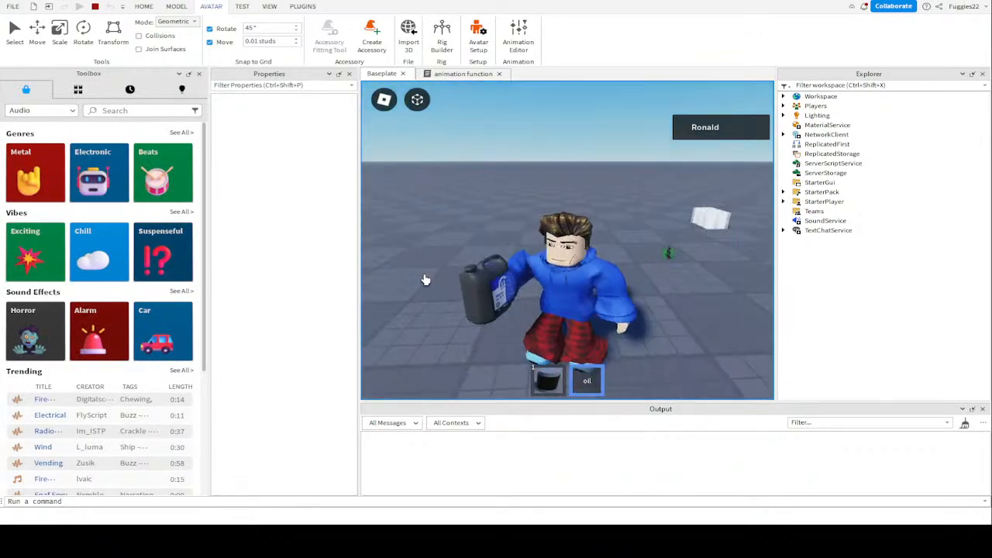
{"action": "left_click", "coordinate": [95, 8]}
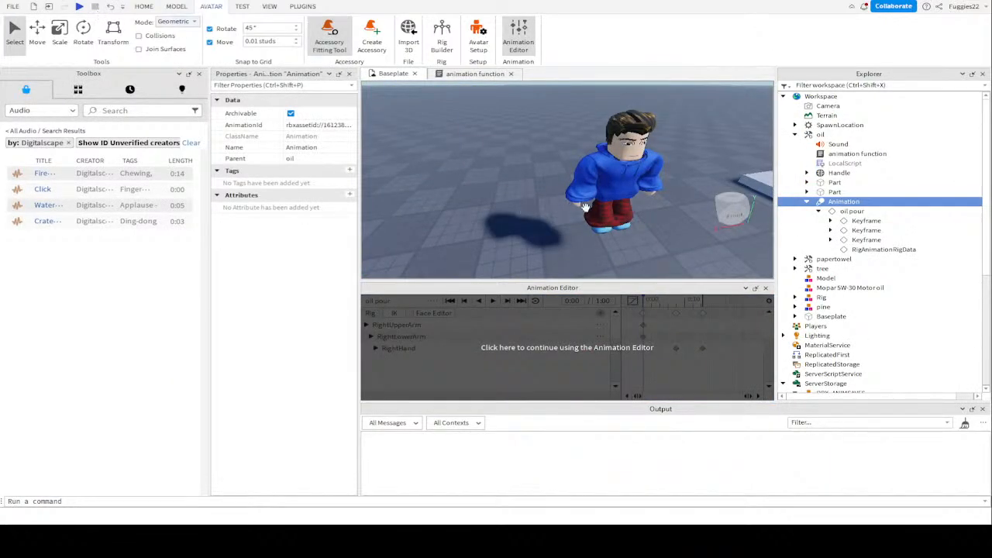
Preview the oil pour animation forward and in reverse in the Animation Editor, and return the playhead to 0:00
{"action": "left_click", "coordinate": [478, 301]}
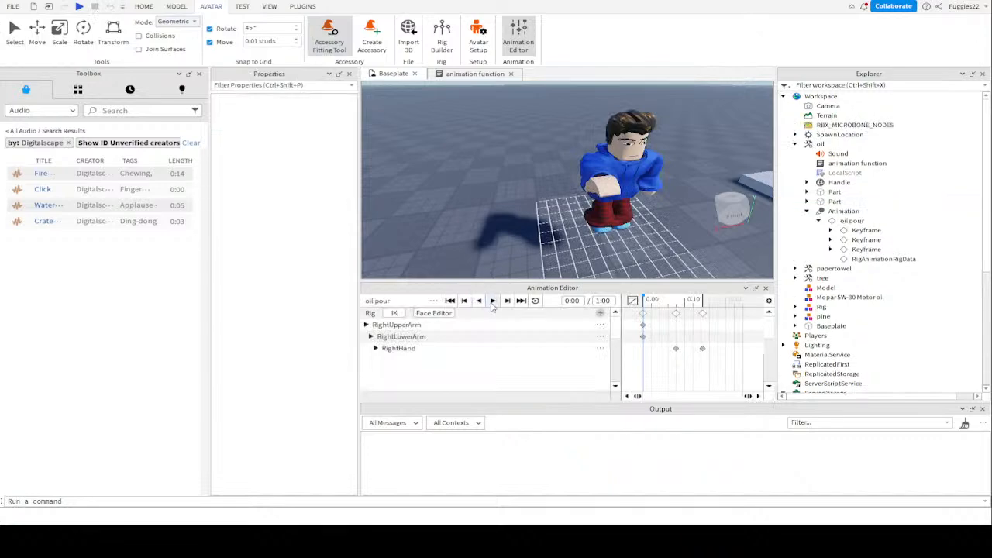
{"action": "left_click", "coordinate": [492, 300]}
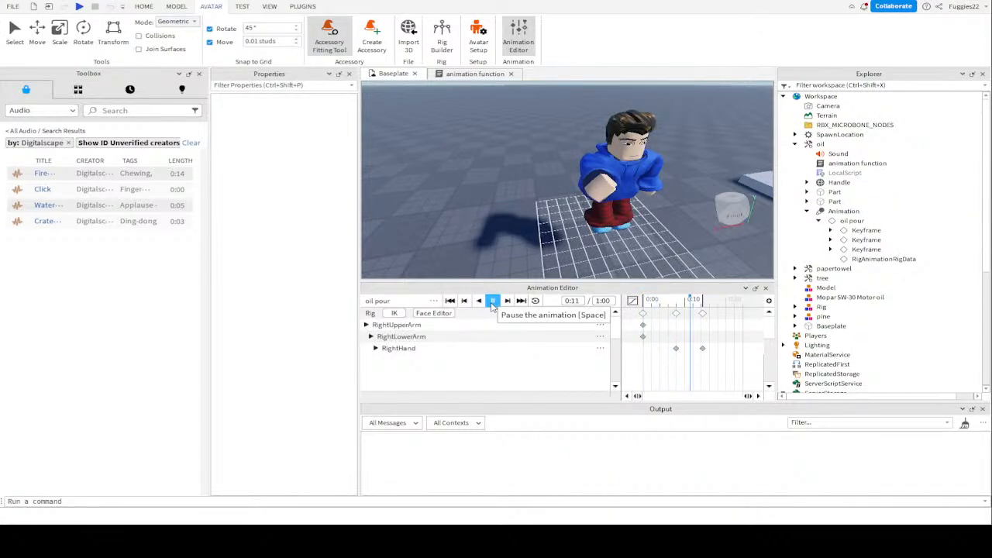
{"action": "left_click", "coordinate": [493, 301]}
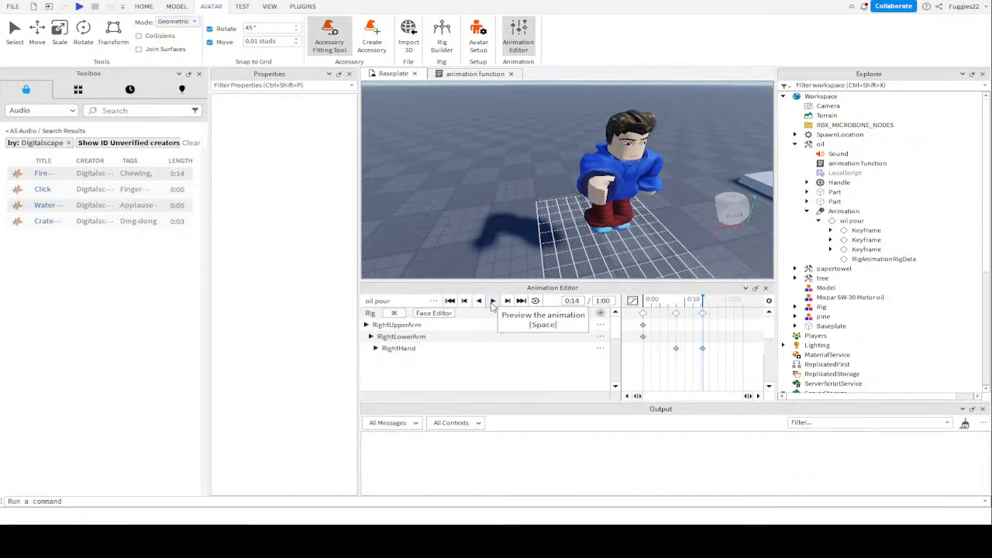
{"action": "left_click", "coordinate": [482, 303]}
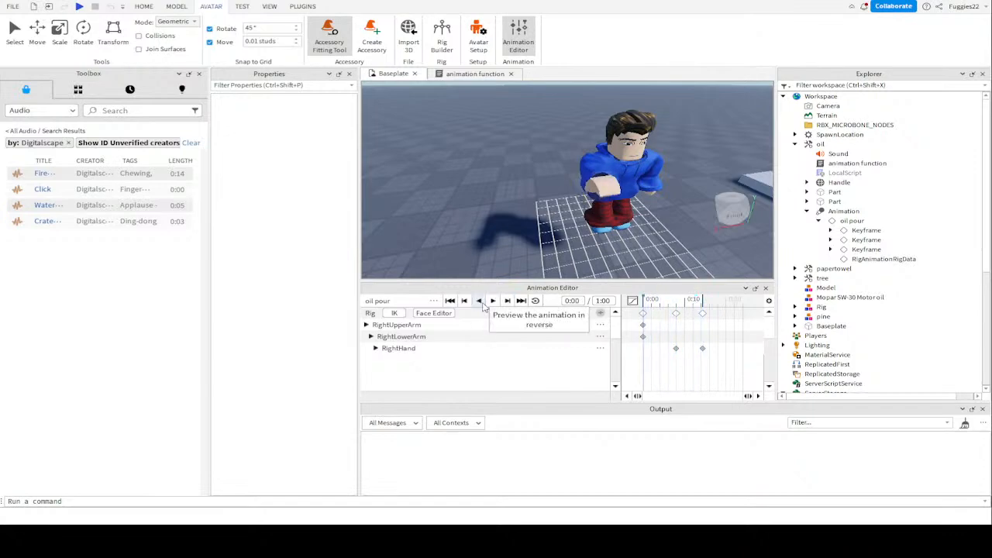
{"action": "left_click", "coordinate": [492, 301]}
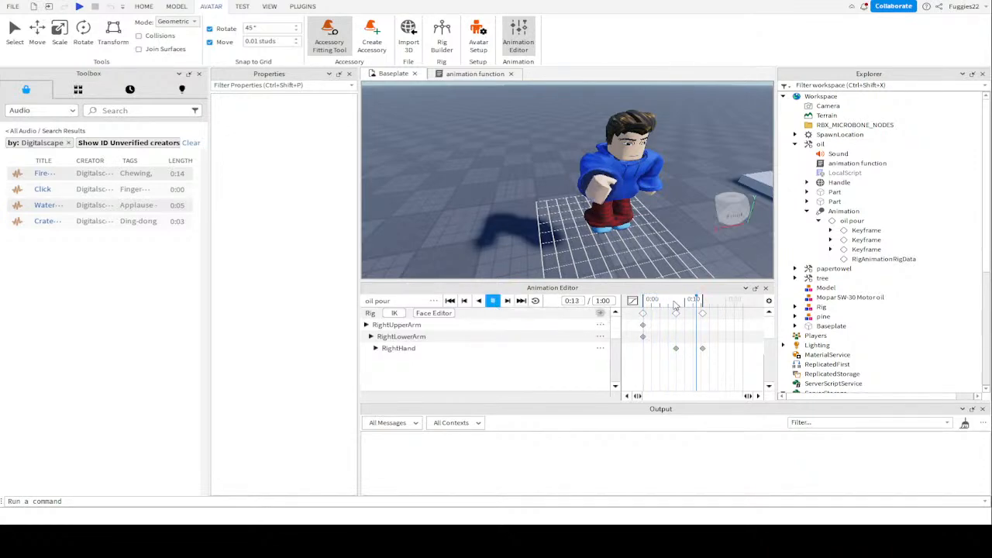
{"action": "left_click_drag", "start_coordinate": [704, 301], "coordinate": [643, 301]}
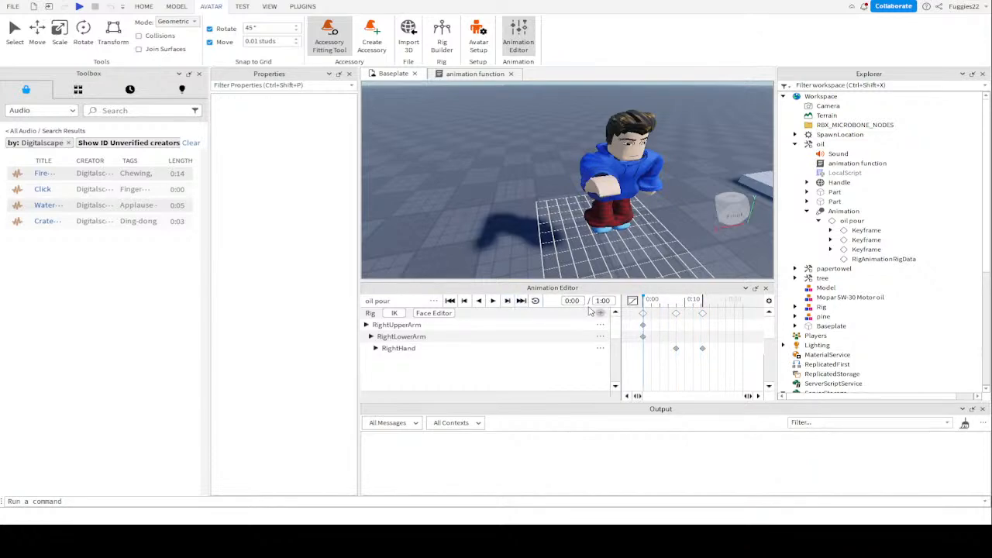
Preview the animation and move the last RightHand keyframe of oil pour to between the first and middle keyframes
{"action": "mouse_move", "coordinate": [644, 336]}
{"action": "left_mouse_down"}
{"action": "mouse_move", "coordinate": [663, 338]}
{"action": "mouse_move", "coordinate": [643, 336]}
{"action": "left_mouse_up"}
{"action": "left_click", "coordinate": [703, 314]}
{"action": "left_click", "coordinate": [491, 300]}
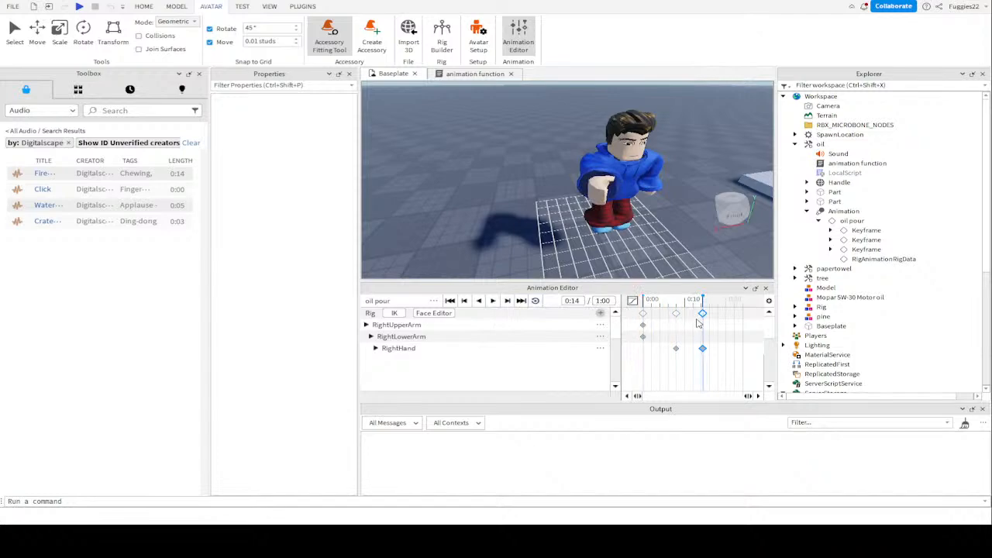
{"action": "left_click_drag", "start_coordinate": [704, 319], "coordinate": [656, 319]}
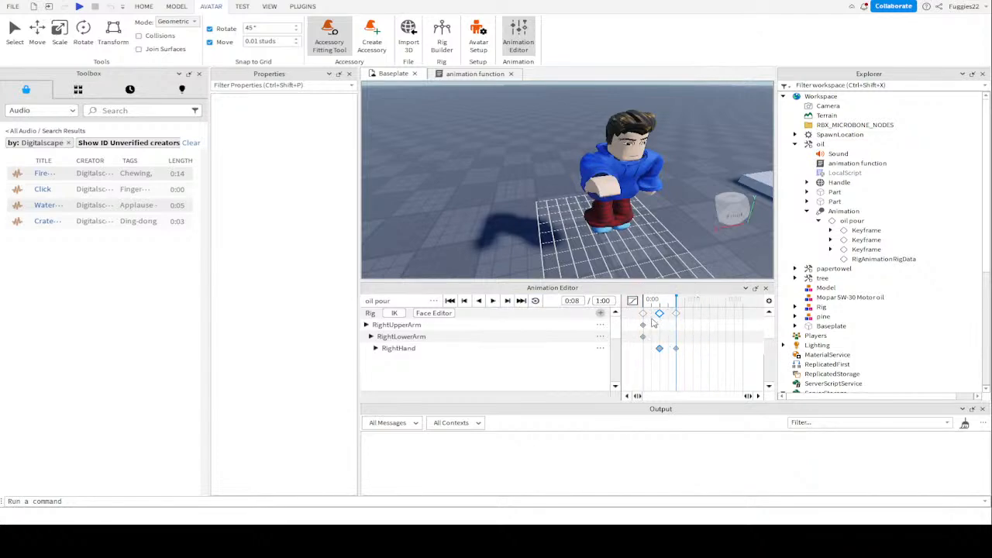
Move the middle RightHand keyframe of oil pour to 0:00 and preview the animation
{"action": "left_click", "coordinate": [644, 314]}
{"action": "left_click", "coordinate": [659, 314]}
{"action": "left_click_drag", "start_coordinate": [660, 313], "coordinate": [644, 314]}
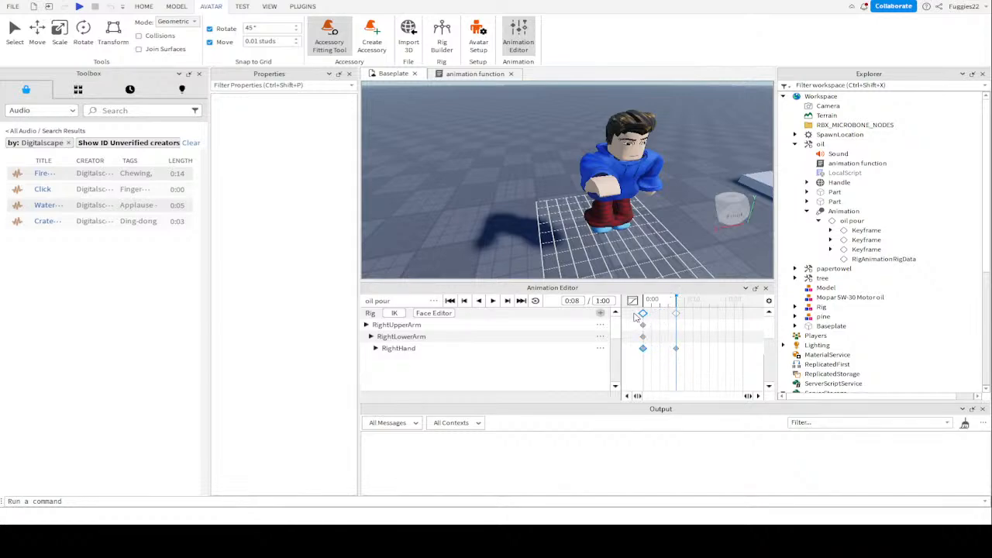
{"action": "left_click", "coordinate": [493, 301]}
{"action": "left_click", "coordinate": [494, 302]}
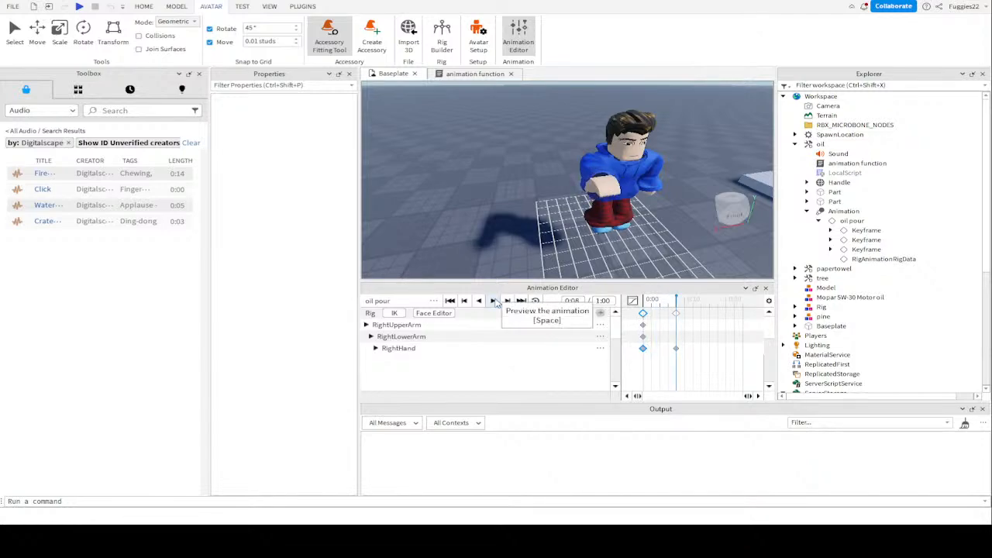
{"action": "left_click", "coordinate": [494, 302]}
{"action": "left_click", "coordinate": [494, 301]}
{"action": "left_click", "coordinate": [494, 301]}
{"action": "left_click", "coordinate": [494, 302]}
Move the RightHand keyframe from 0:00 to 0:17 in the oil pour animation and preview it
{"action": "left_click", "coordinate": [643, 314]}
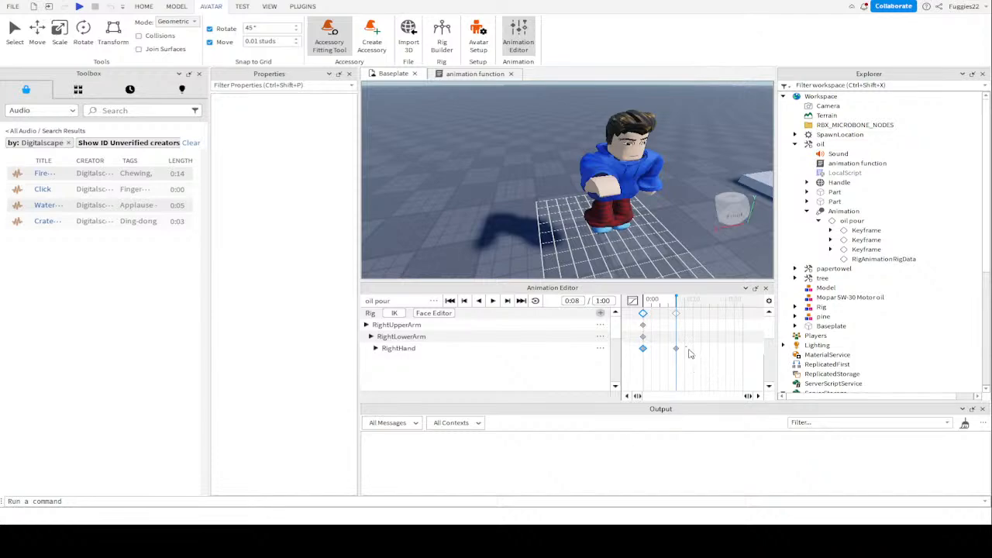
{"action": "left_click", "coordinate": [690, 354]}
{"action": "left_click", "coordinate": [644, 314]}
{"action": "mouse_move", "coordinate": [647, 316]}
{"action": "left_mouse_down"}
{"action": "mouse_move", "coordinate": [674, 317]}
{"action": "mouse_move", "coordinate": [647, 316]}
{"action": "left_mouse_up"}
{"action": "left_click", "coordinate": [697, 319]}
{"action": "key", "text": "ctrl+z"}
{"action": "left_click", "coordinate": [699, 313]}
{"action": "left_click_drag", "start_coordinate": [701, 316], "coordinate": [718, 316]}
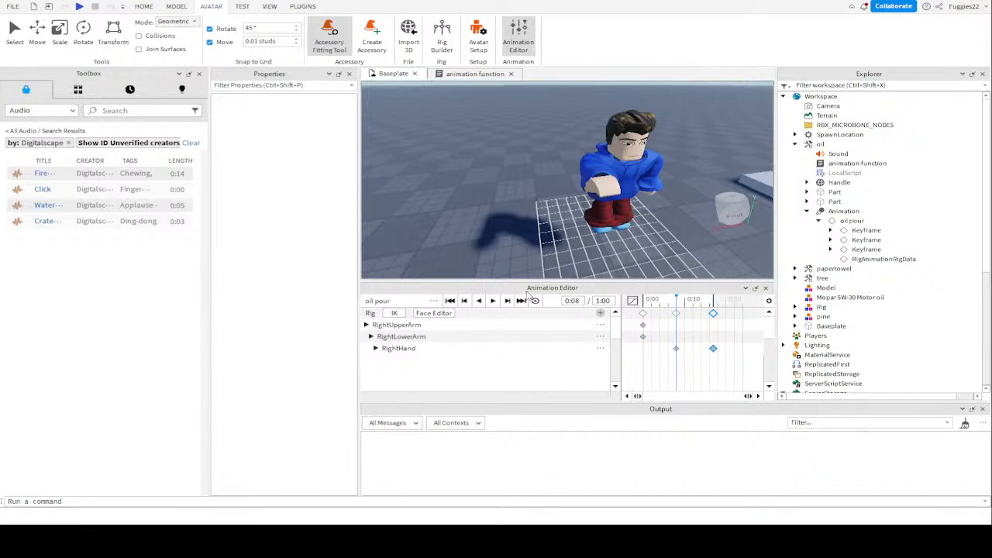
{"action": "left_click", "coordinate": [493, 301]}
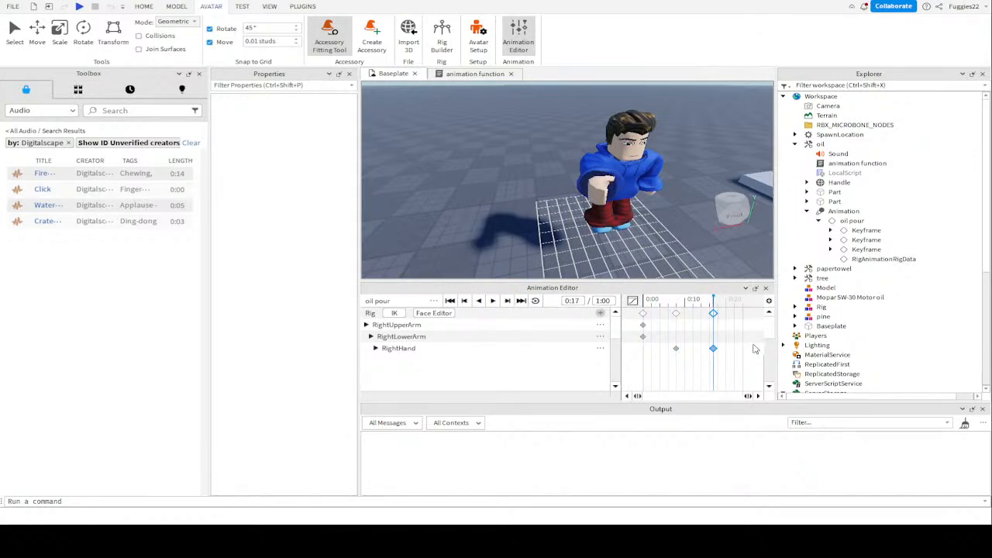
Add another RightHand keyframe at 0:00 and preview the animation
{"action": "left_click", "coordinate": [695, 333]}
{"action": "left_click_drag", "start_coordinate": [694, 314], "coordinate": [635, 315]}
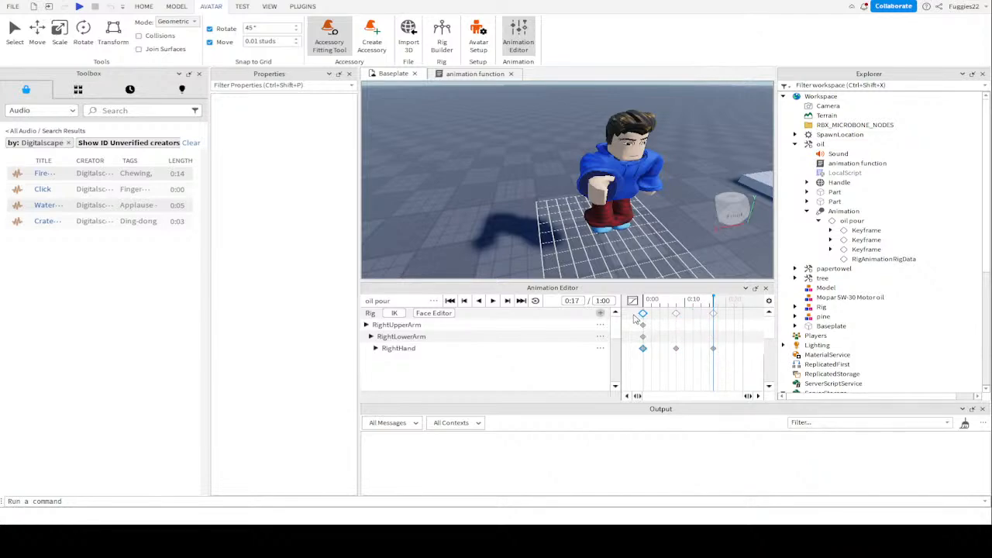
{"action": "left_click", "coordinate": [492, 301]}
{"action": "left_click", "coordinate": [492, 301]}
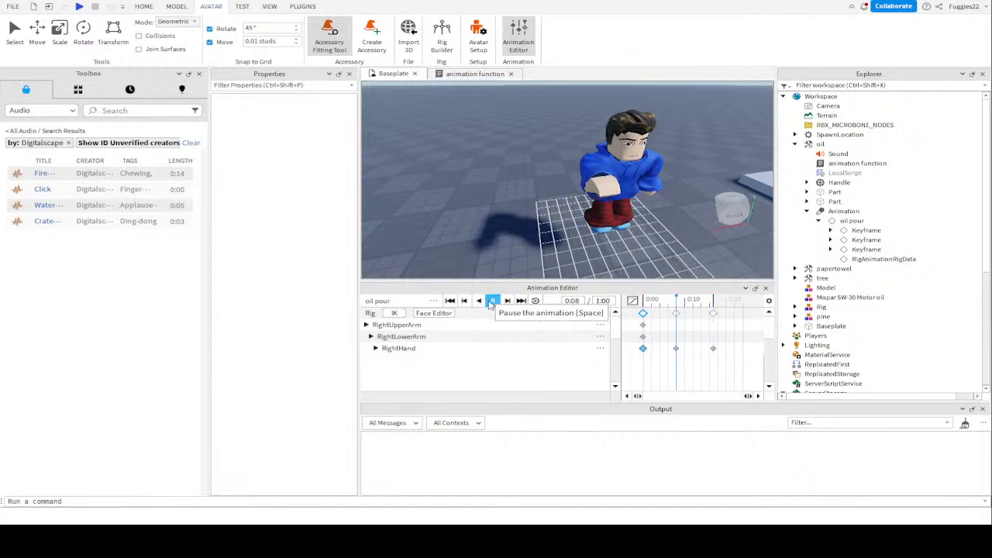
{"action": "left_click", "coordinate": [492, 300]}
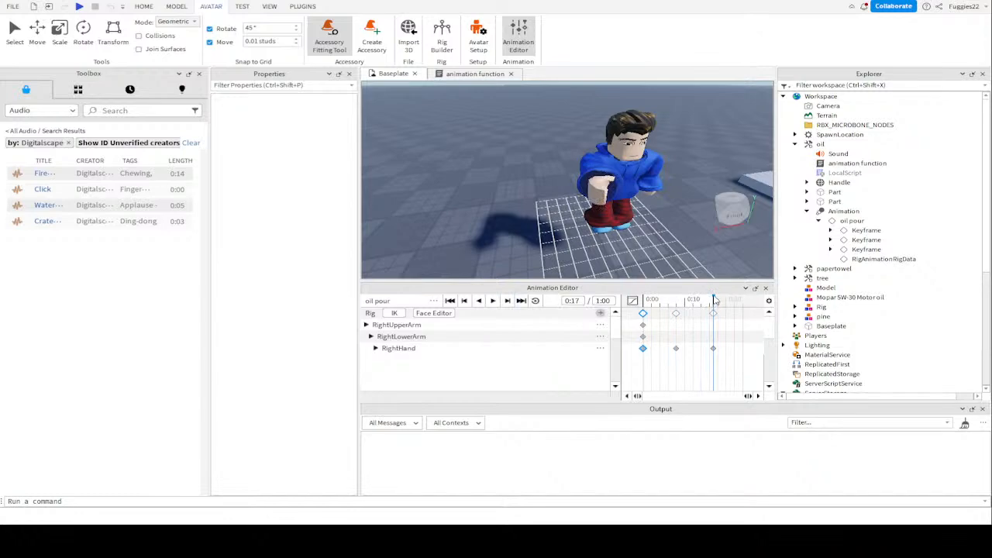
Return the playhead to 0:00, play the animation through, and save oil pour
{"action": "left_click_drag", "start_coordinate": [714, 301], "coordinate": [644, 301]}
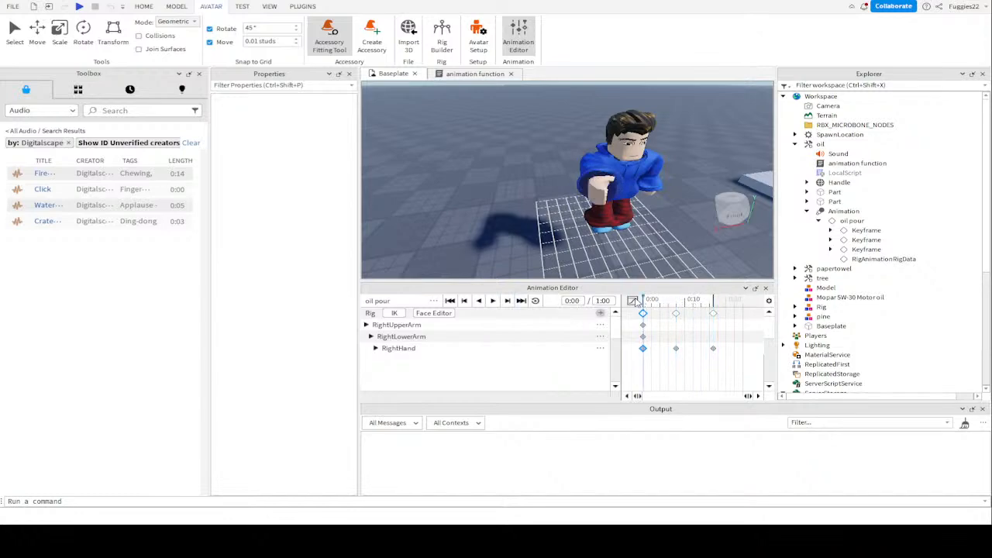
{"action": "left_click", "coordinate": [492, 300]}
{"action": "key", "text": "ctrl+s"}
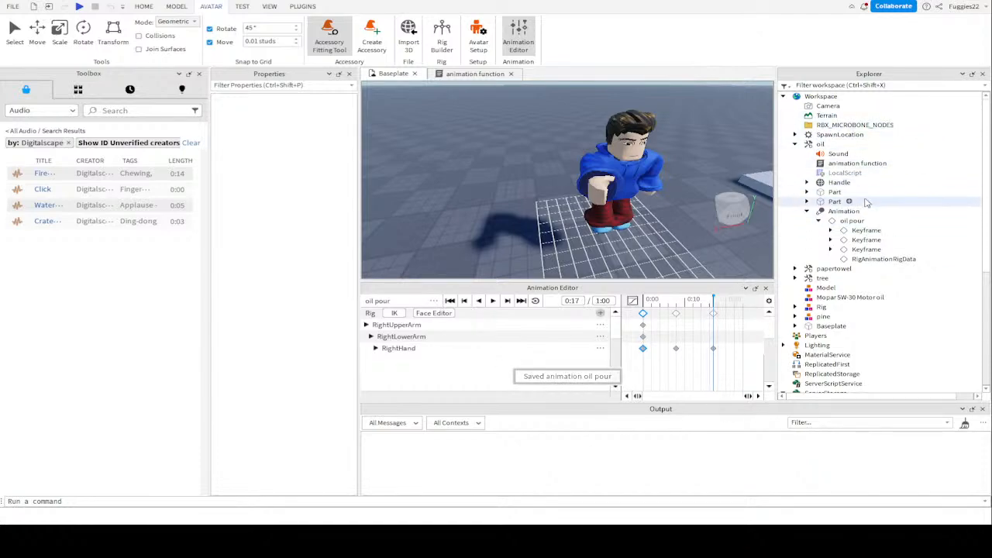
Delete the old oil pour sequence from the oil tool's Animation and inspect the saved Rig entry in RBX_ANIMSAVES
{"action": "left_click", "coordinate": [846, 220]}
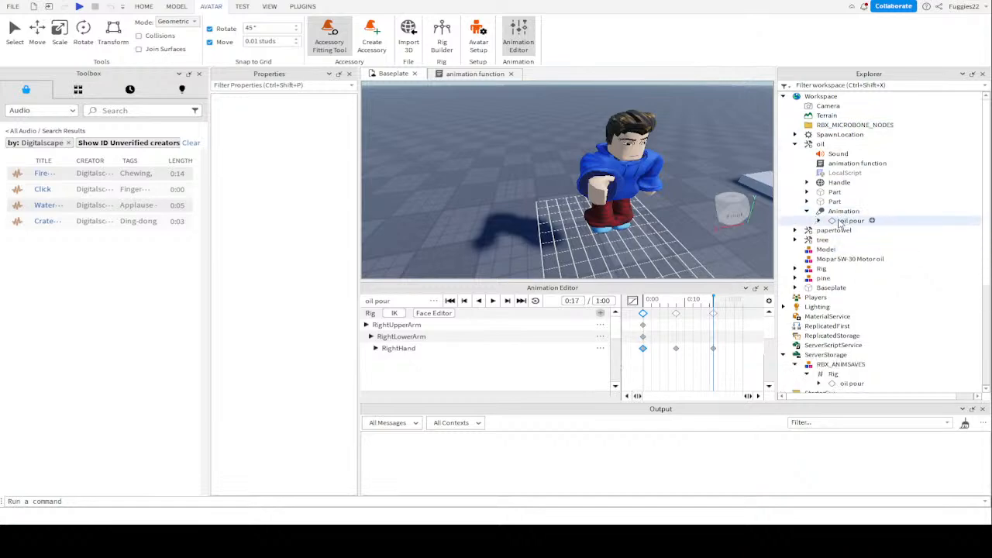
{"action": "key", "text": "Delete"}
{"action": "scroll", "coordinate": [830, 254], "scroll_direction": "down", "scroll_amount": 2}
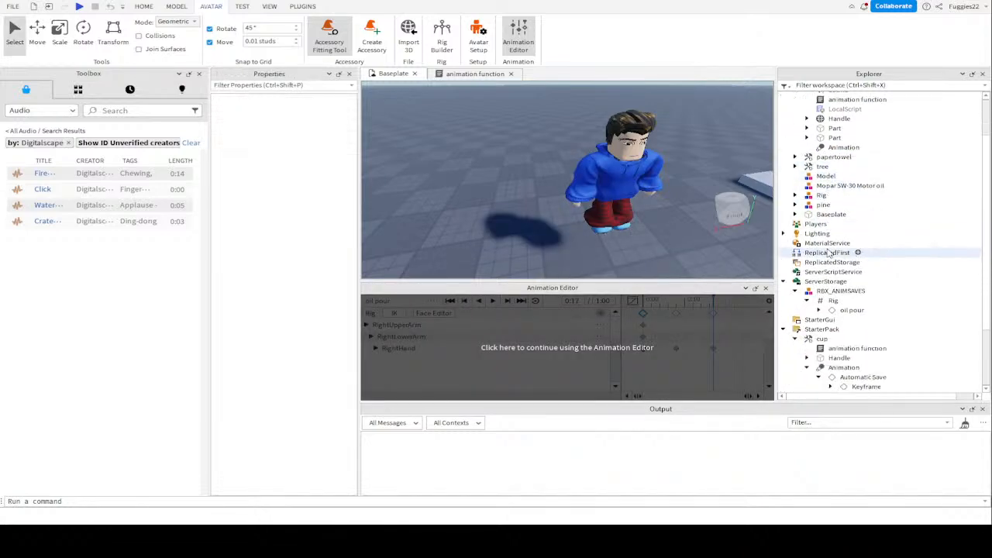
{"action": "scroll", "coordinate": [827, 253], "scroll_direction": "down", "scroll_amount": 2}
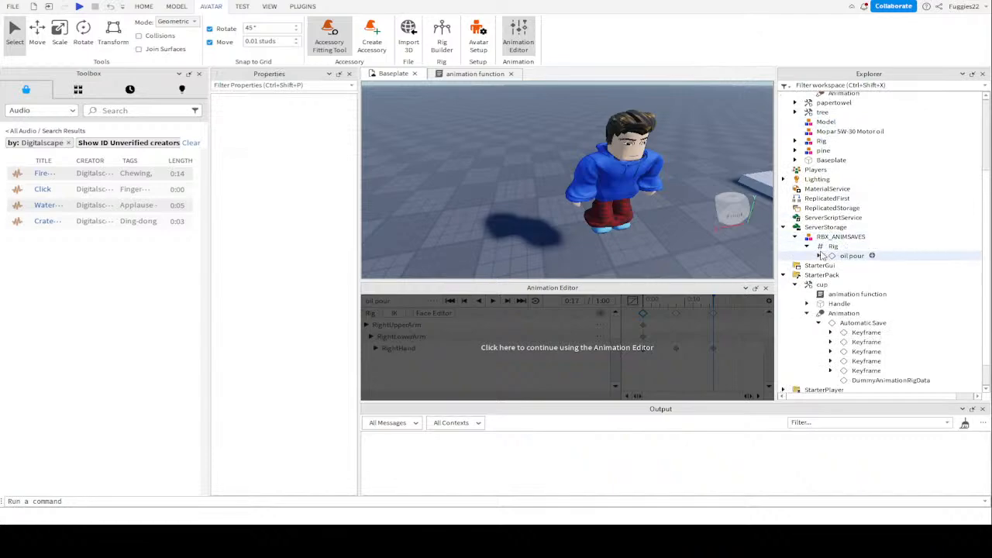
{"action": "left_click", "coordinate": [819, 256]}
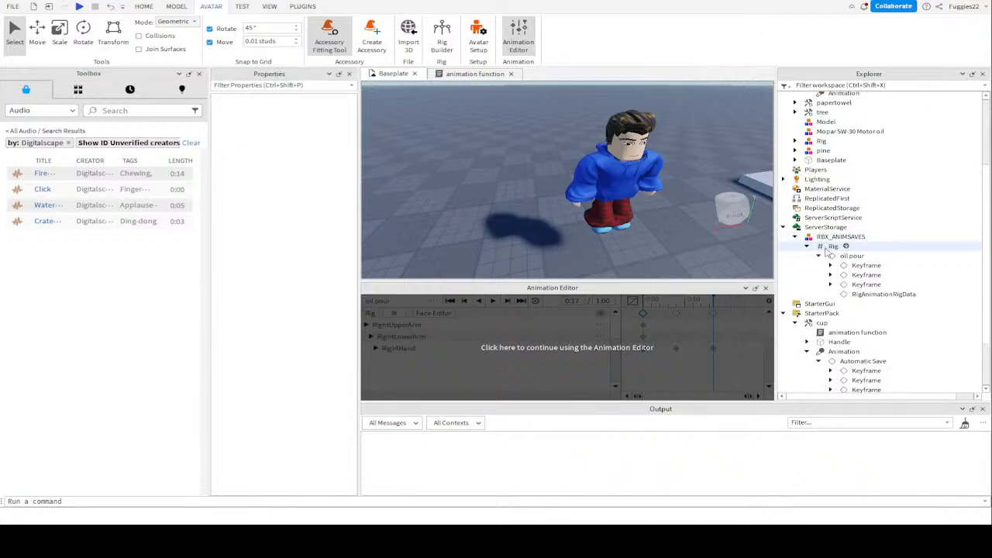
{"action": "left_click", "coordinate": [823, 246]}
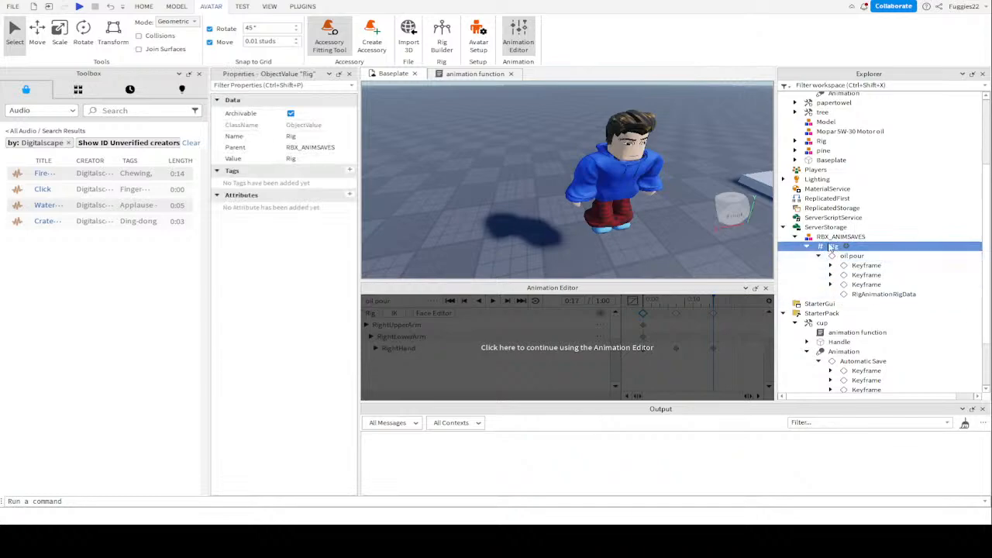
Delete the oil tool's Animation object and inspect the properties of Rig and oil pour in RBX_ANIMSAVES
{"action": "scroll", "coordinate": [834, 267], "scroll_direction": "up", "scroll_amount": 2}
{"action": "scroll", "coordinate": [862, 169], "scroll_direction": "up", "scroll_amount": 2}
{"action": "left_click", "coordinate": [835, 203]}
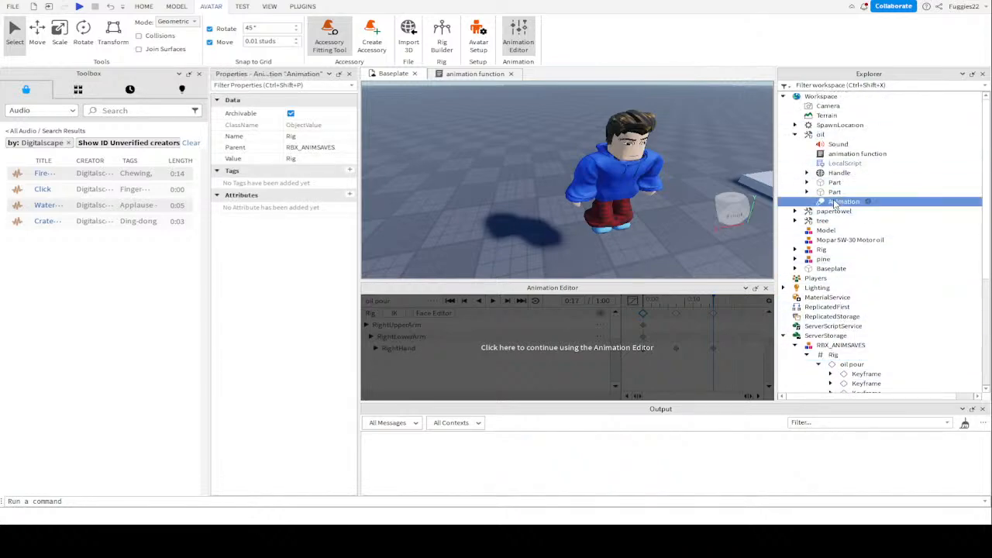
{"action": "key", "text": "Delete"}
{"action": "scroll", "coordinate": [845, 232], "scroll_direction": "down", "scroll_amount": 2}
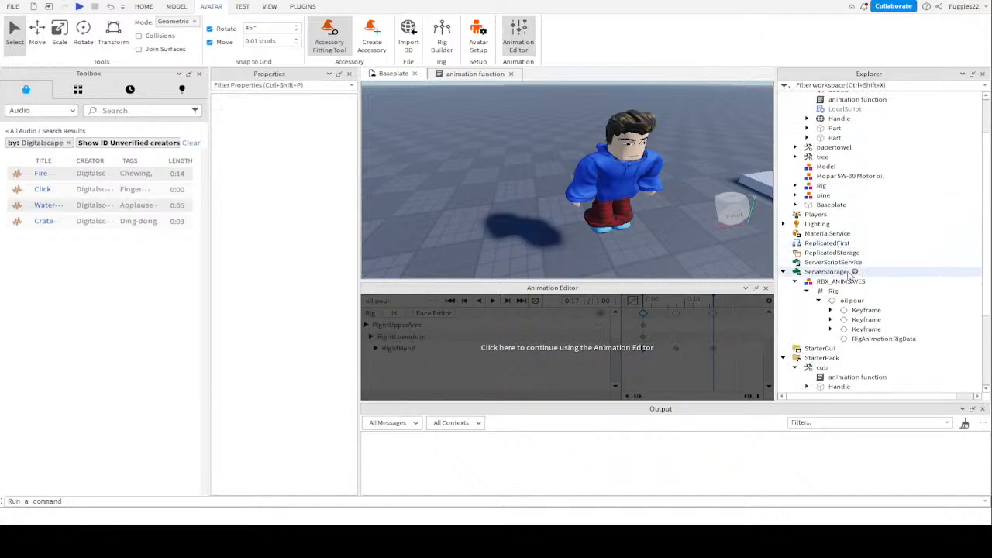
{"action": "left_click", "coordinate": [819, 300]}
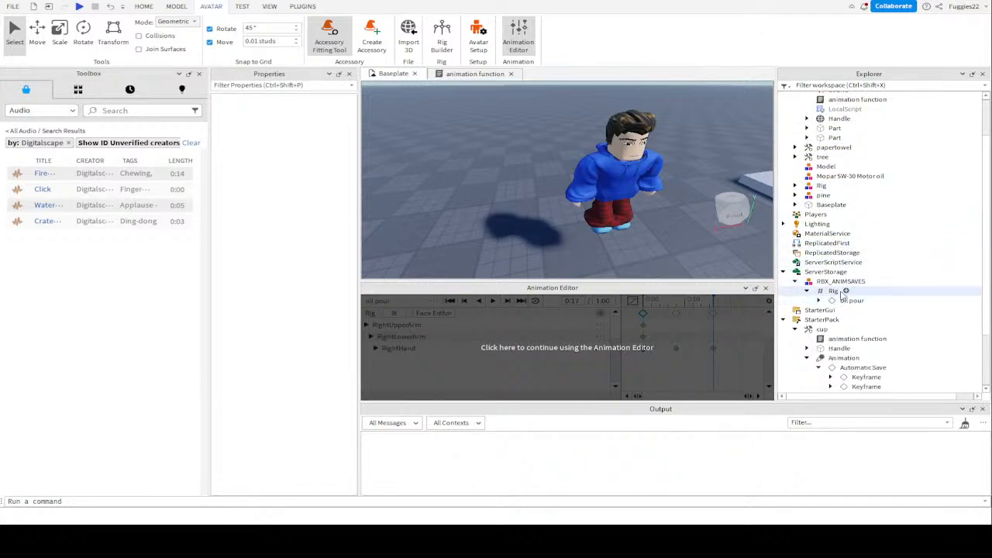
{"action": "left_click", "coordinate": [828, 291]}
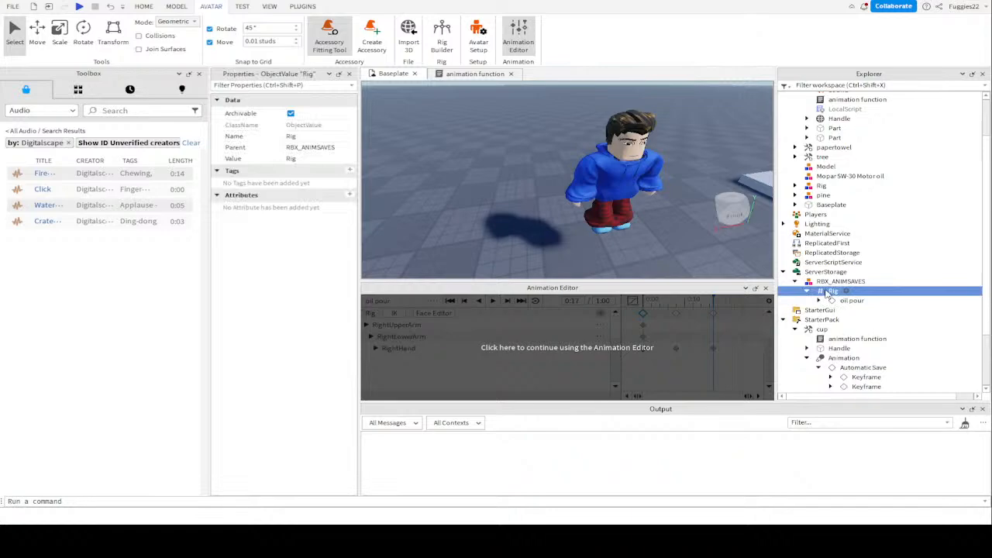
{"action": "left_click", "coordinate": [844, 300]}
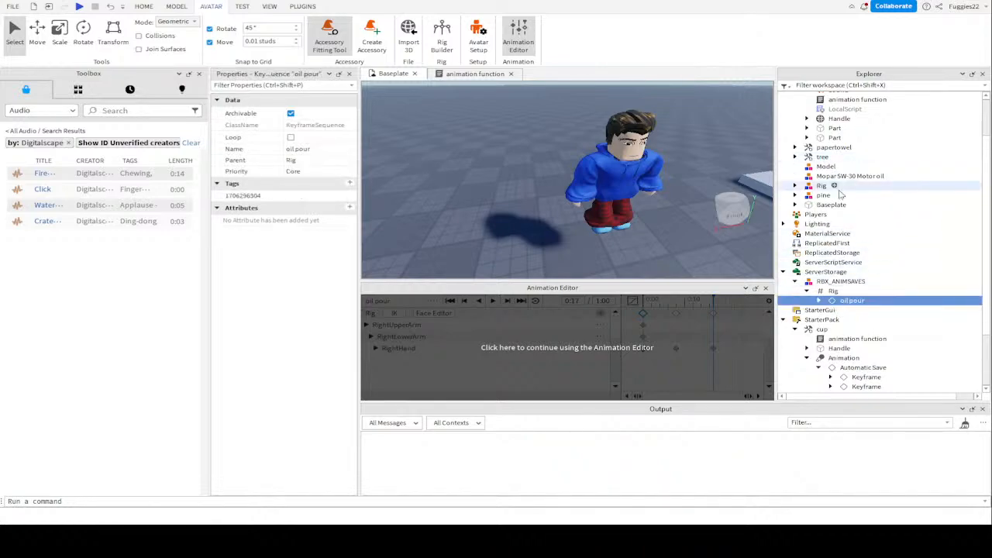
Insert a new Animation object in the oil tool and move oil pour from RBX_ANIMSAVES into it
{"action": "scroll", "coordinate": [814, 132], "scroll_direction": "up", "scroll_amount": 2}
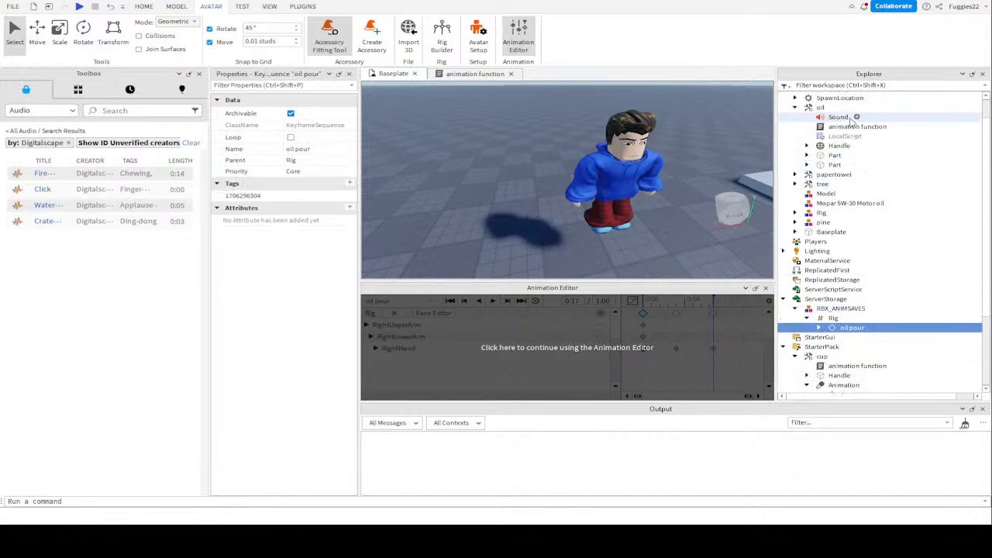
{"action": "left_click", "coordinate": [819, 134]}
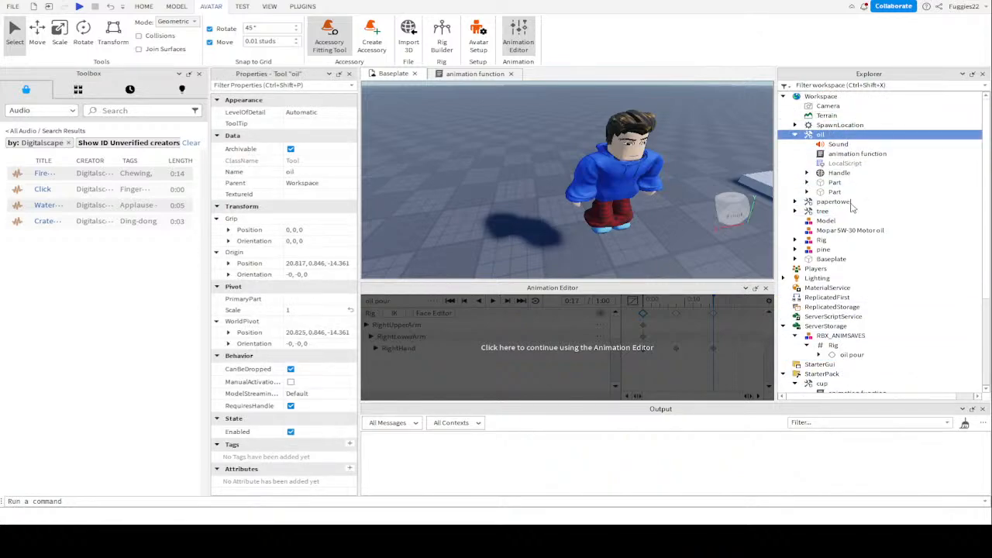
{"action": "left_click", "coordinate": [856, 399]}
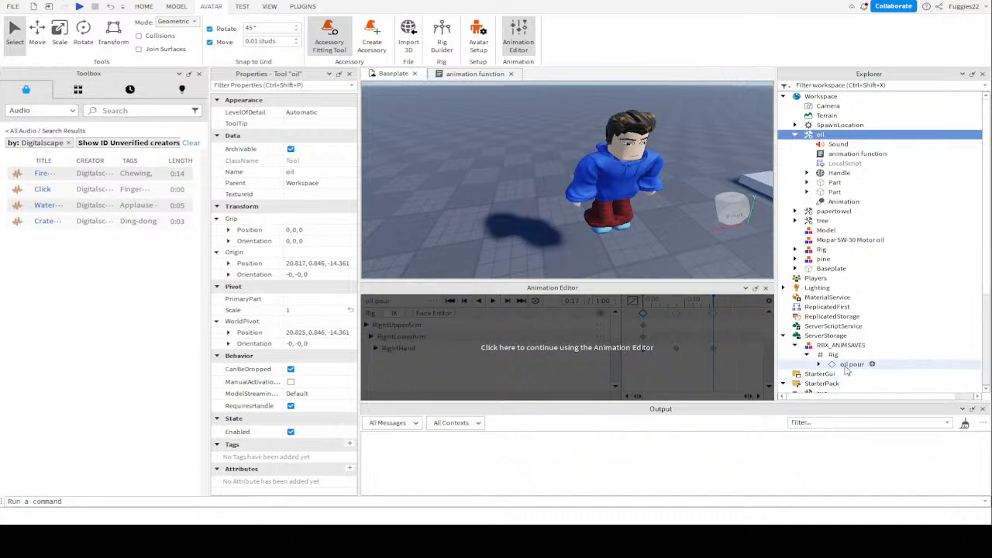
{"action": "left_click_drag", "start_coordinate": [847, 366], "coordinate": [842, 202]}
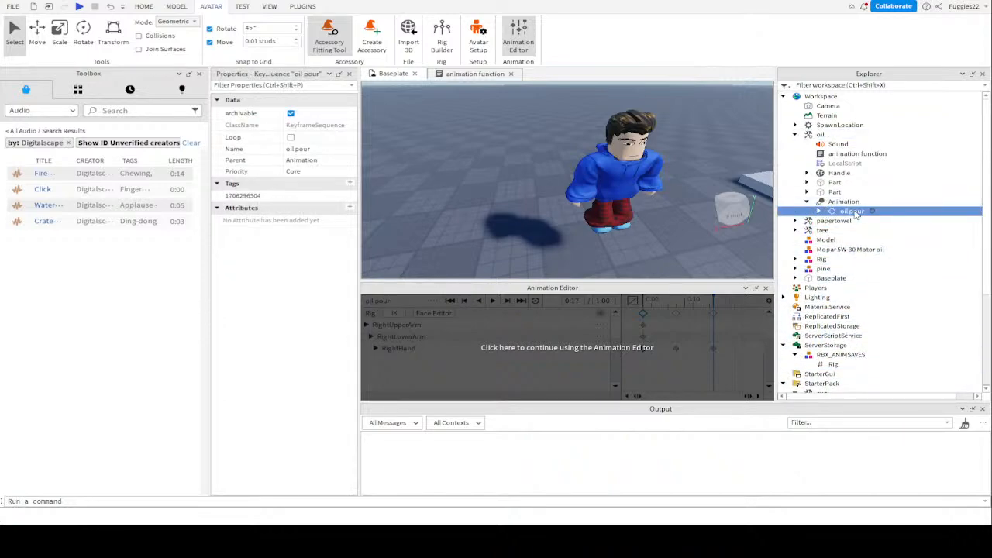
{"action": "scroll", "coordinate": [823, 214], "scroll_direction": "down", "scroll_amount": 4}
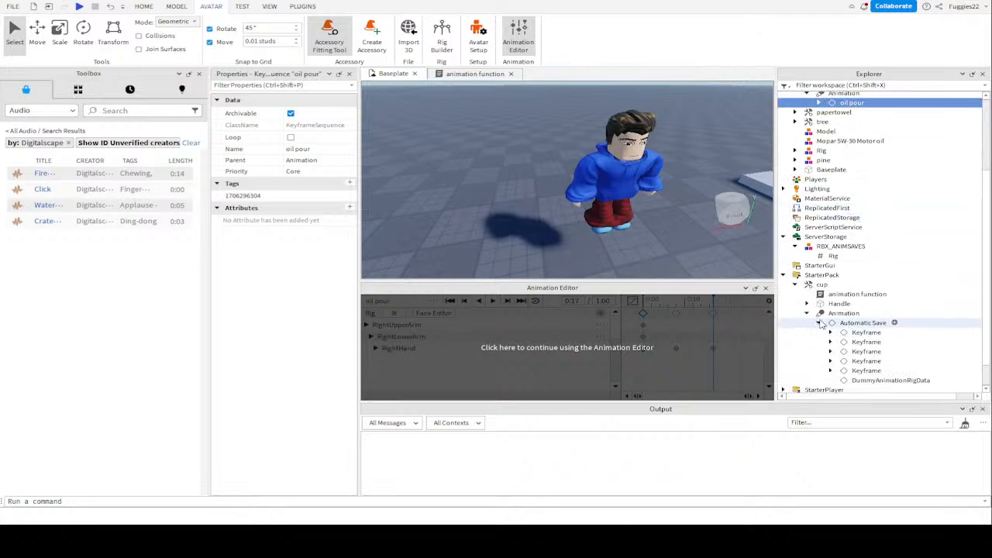
{"action": "scroll", "coordinate": [814, 317], "scroll_direction": "up", "scroll_amount": 4}
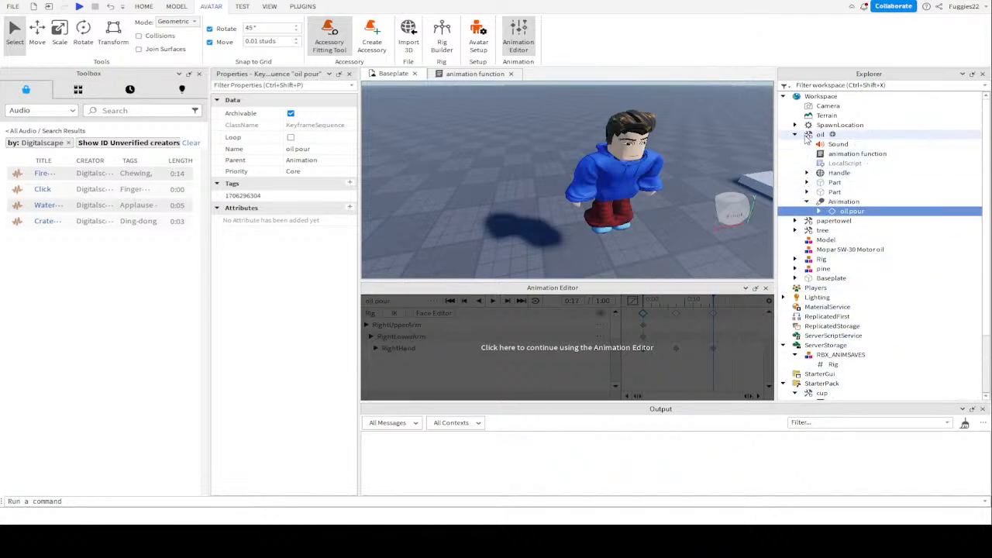
Move the oil tool's two loose Parts into its Handle, and collapse Handle and Animation
{"action": "left_click", "coordinate": [822, 183]}
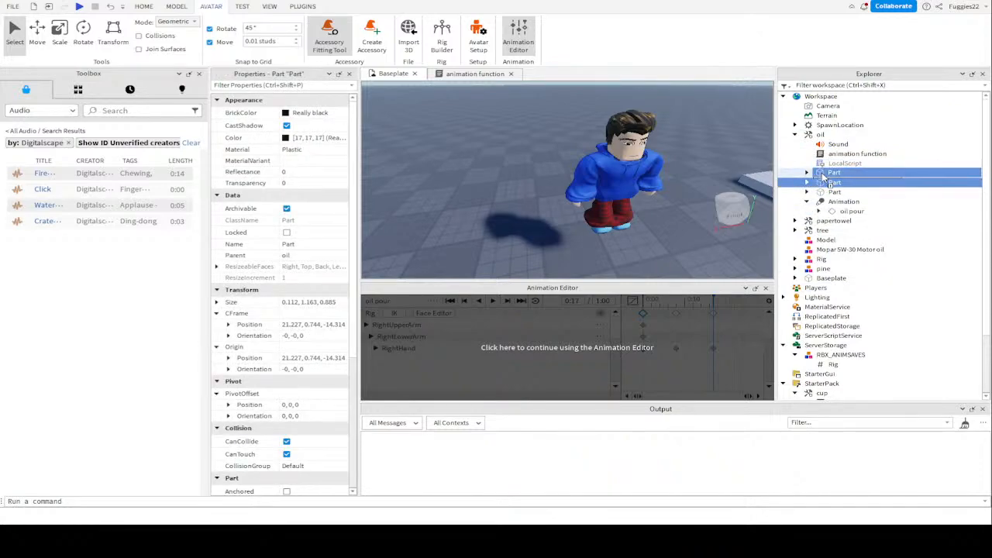
{"action": "left_click_drag", "start_coordinate": [822, 174], "coordinate": [823, 173]}
{"action": "left_click", "coordinate": [807, 173]}
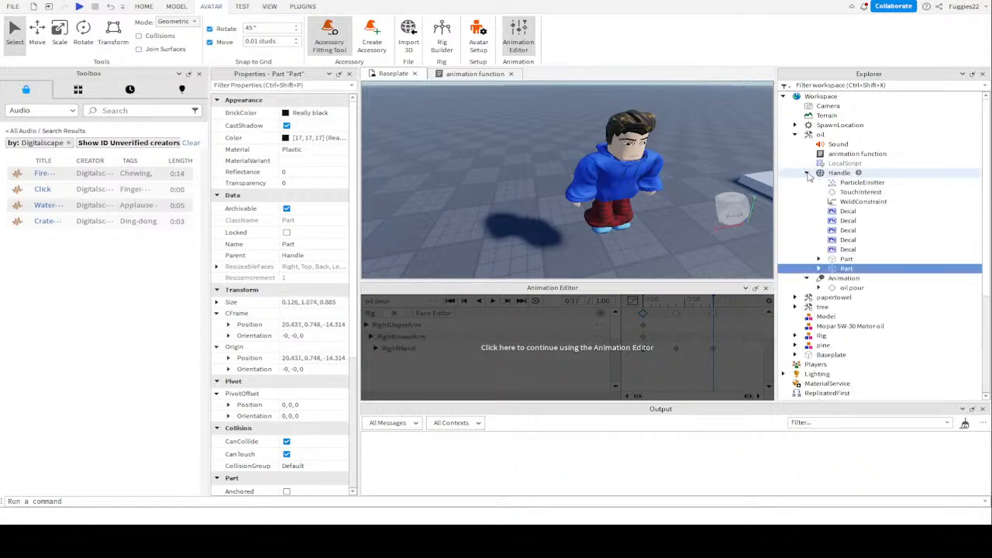
{"action": "left_click", "coordinate": [807, 173]}
{"action": "left_click", "coordinate": [807, 183]}
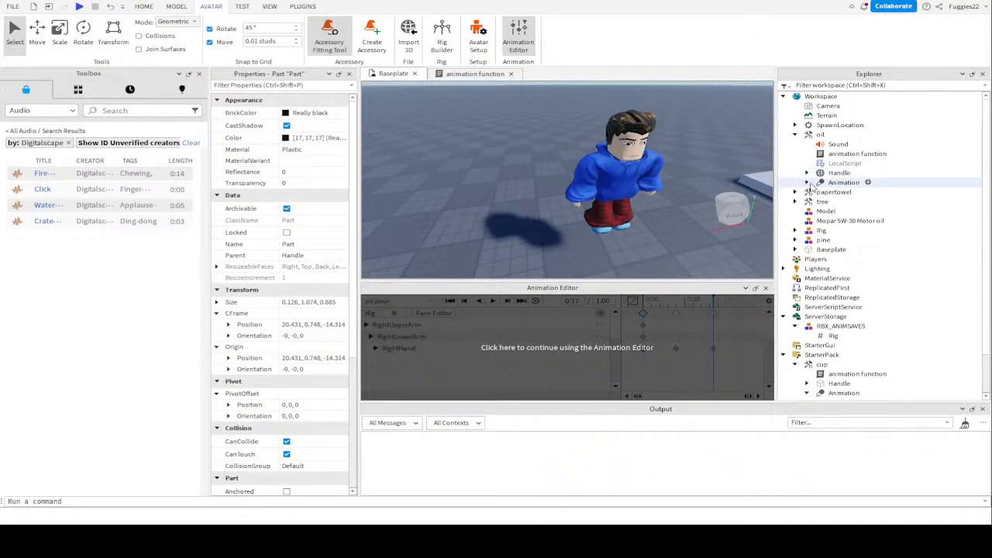
Playtest by walking the character to pick up the oil tool, use the tool once, and end the test
{"action": "left_click", "coordinate": [78, 6]}
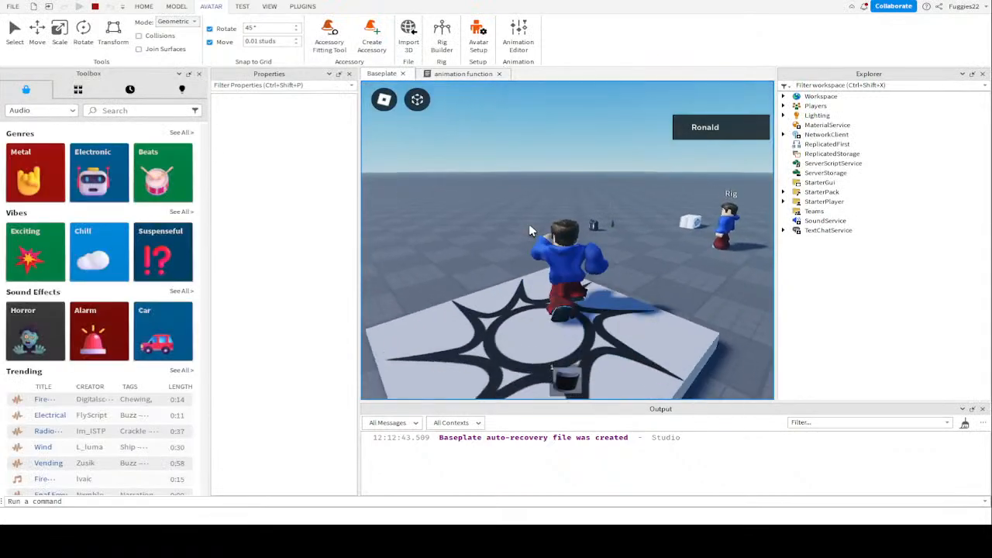
{"action": "key", "text": "w"}
{"action": "key", "text": "a"}
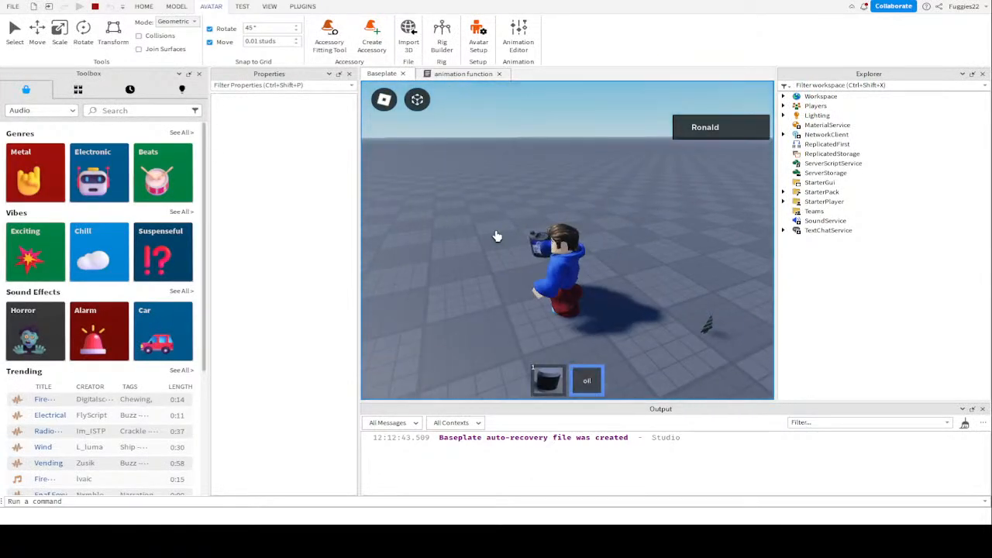
{"action": "left_click", "coordinate": [465, 239]}
{"action": "key", "text": "s"}
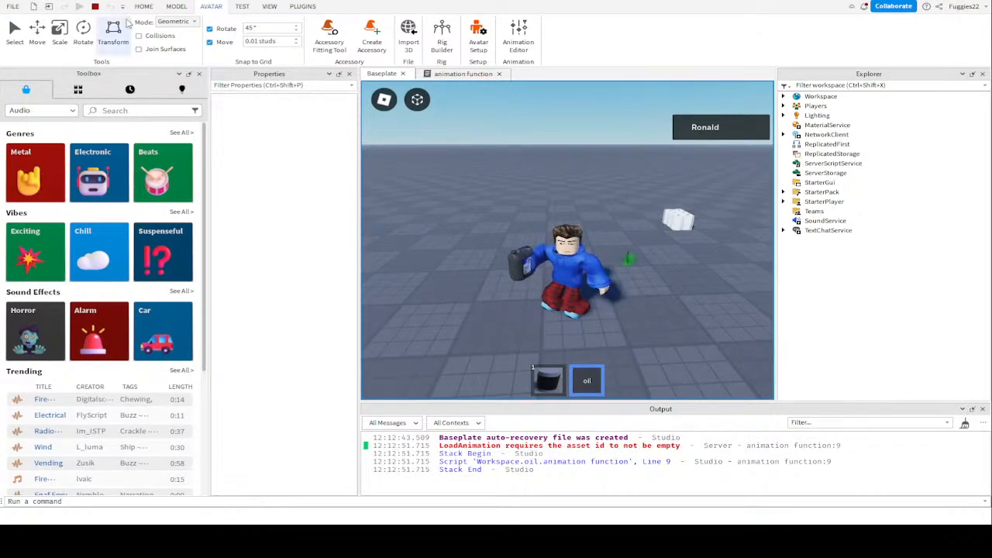
{"action": "left_click", "coordinate": [96, 6]}
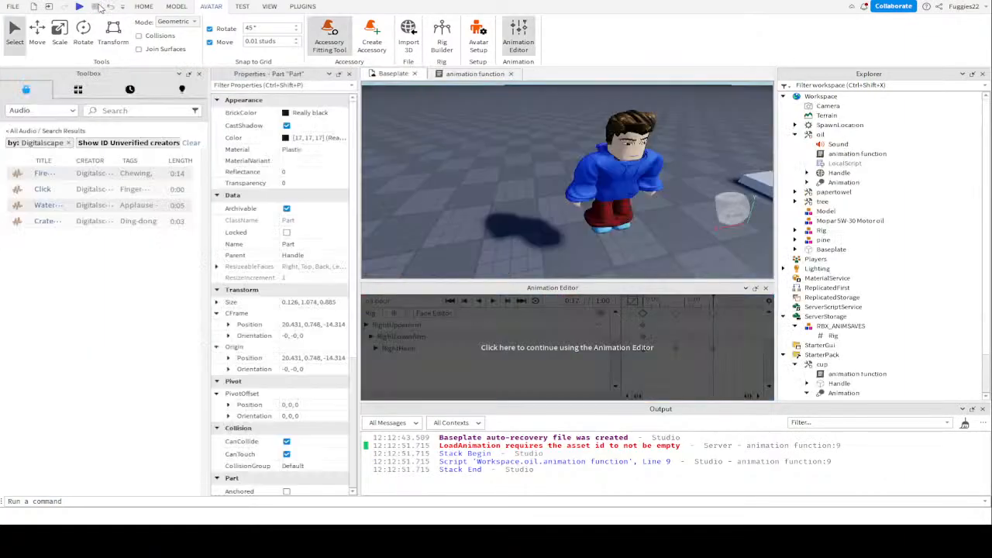
Select the oil tool's Animation object and open its AnimationId for editing
{"action": "left_click", "coordinate": [841, 184]}
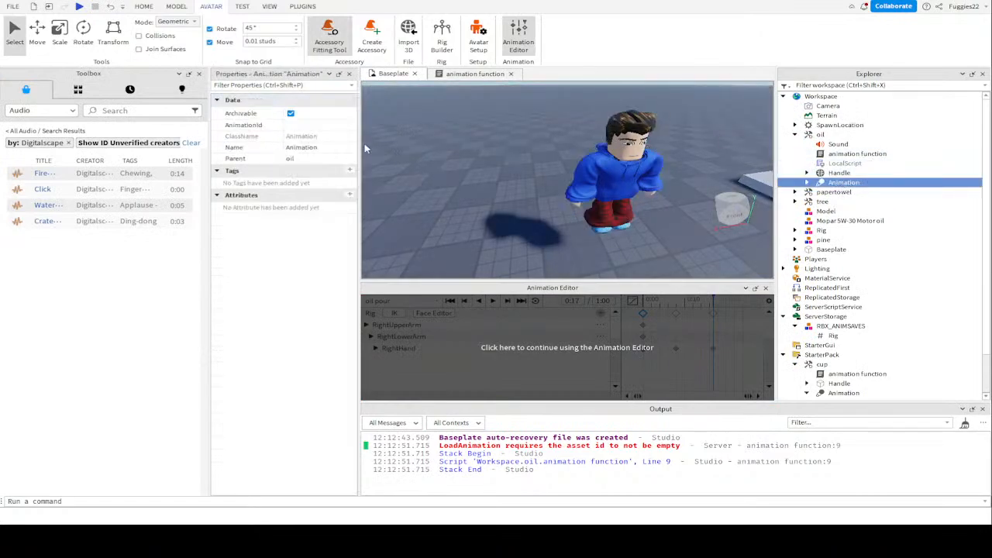
{"action": "left_click", "coordinate": [314, 126]}
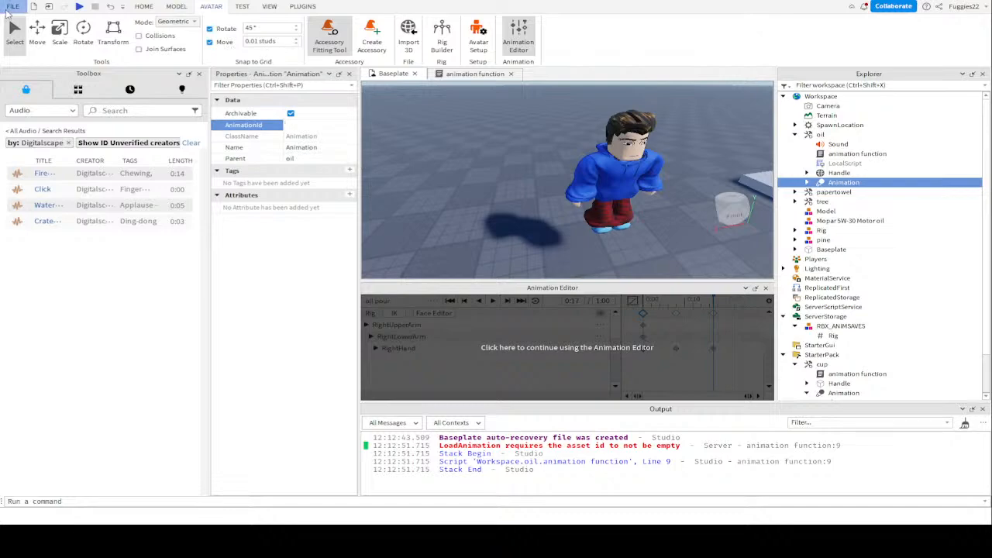
{"action": "left_click", "coordinate": [302, 124]}
{"action": "left_click", "coordinate": [11, 7]}
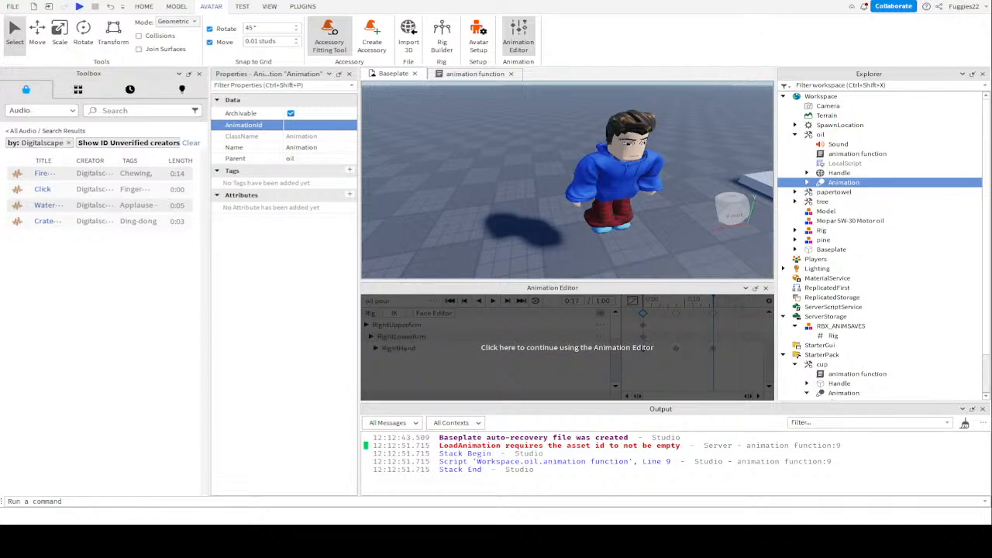
Resume the Animation Editor on the Rig's imported animation and inspect the properties of RBX_ANIMSAVES
{"action": "left_click", "coordinate": [514, 375]}
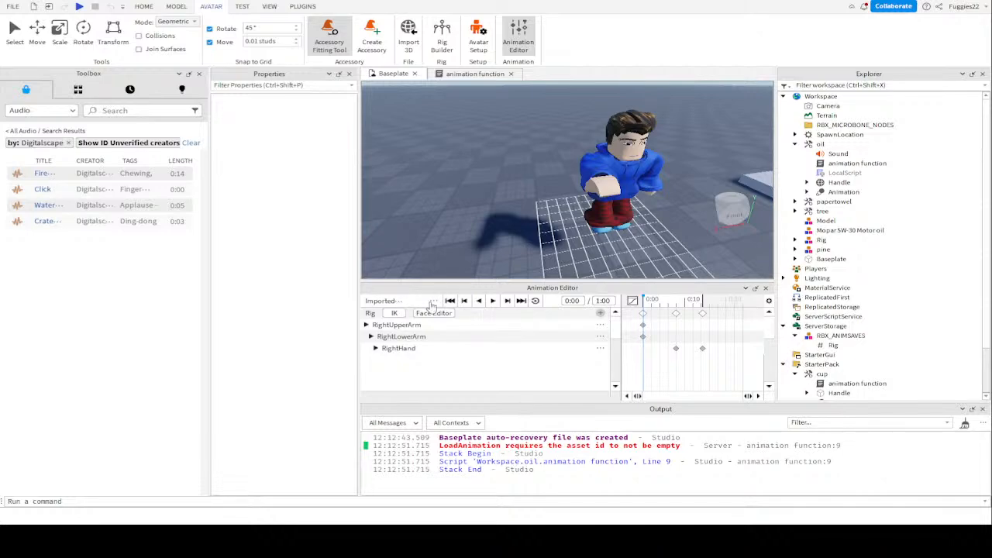
{"action": "scroll", "coordinate": [926, 333], "scroll_direction": "down", "scroll_amount": 2}
{"action": "left_click", "coordinate": [829, 282]}
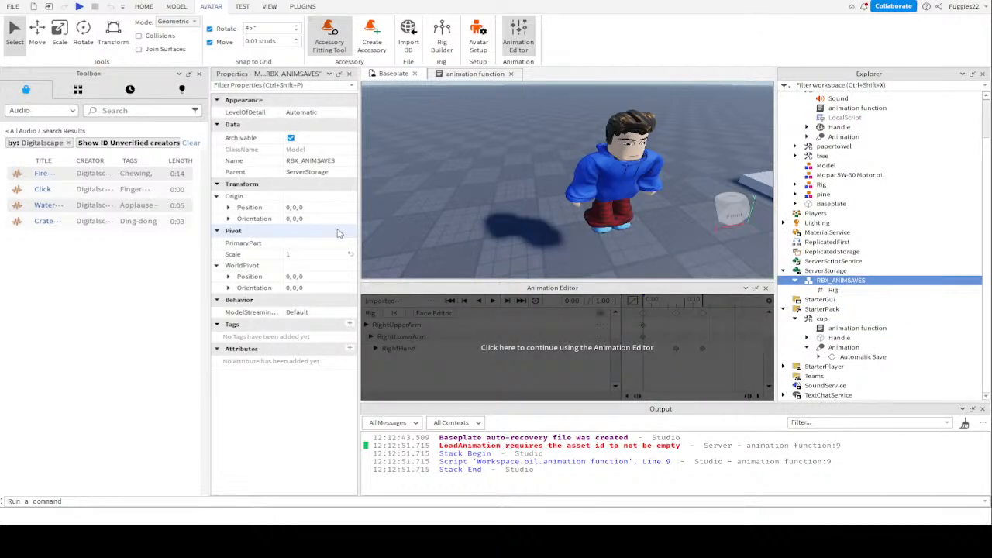
{"action": "left_click", "coordinate": [432, 308]}
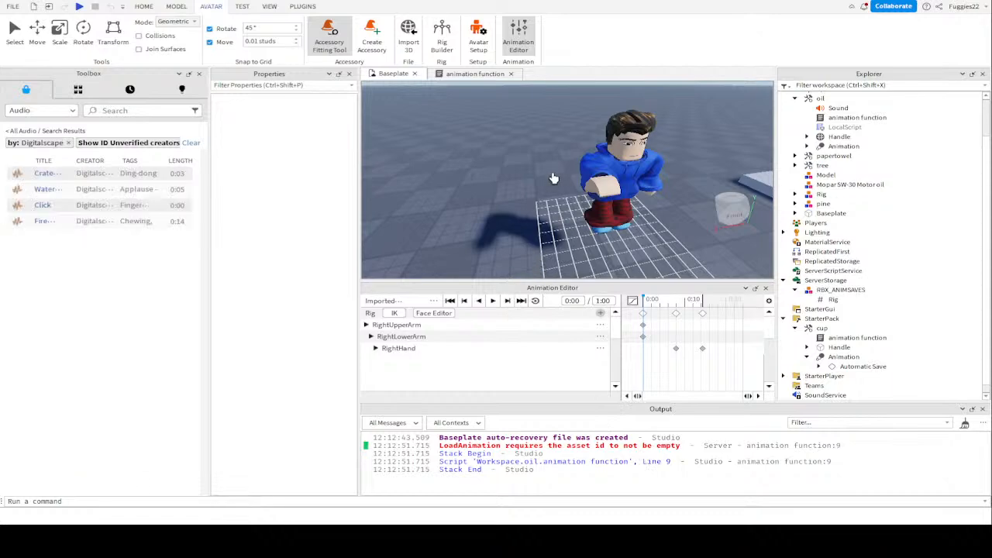
Paste the copied rbxassetid into the AnimationId of the oil tool's Animation object
{"action": "left_click", "coordinate": [827, 147]}
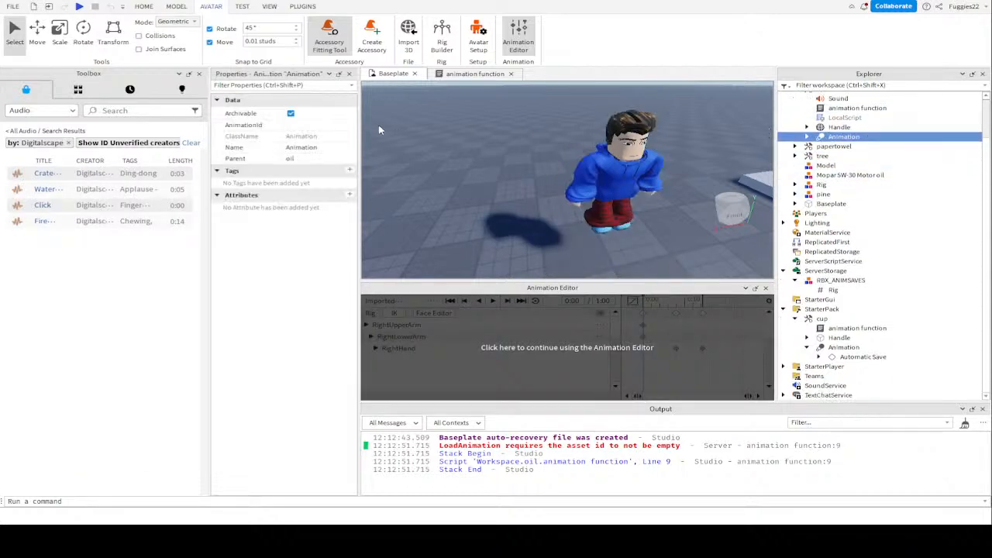
{"action": "left_click", "coordinate": [327, 126]}
{"action": "key", "text": "ctrl+v"}
{"action": "key", "text": "Return"}
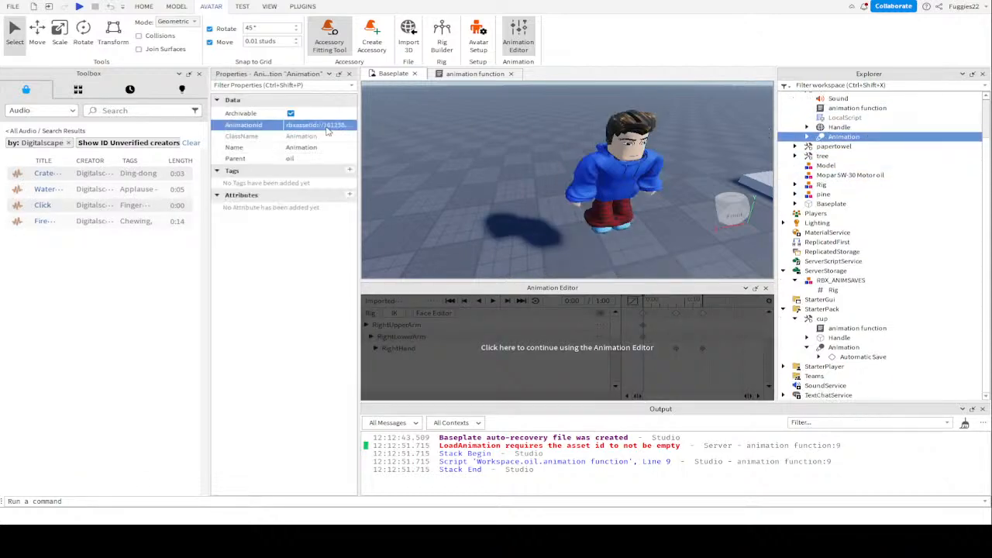
Playtest by walking the character off the spawn toward the oil tool, view it closely, and end the test
{"action": "left_click", "coordinate": [79, 6]}
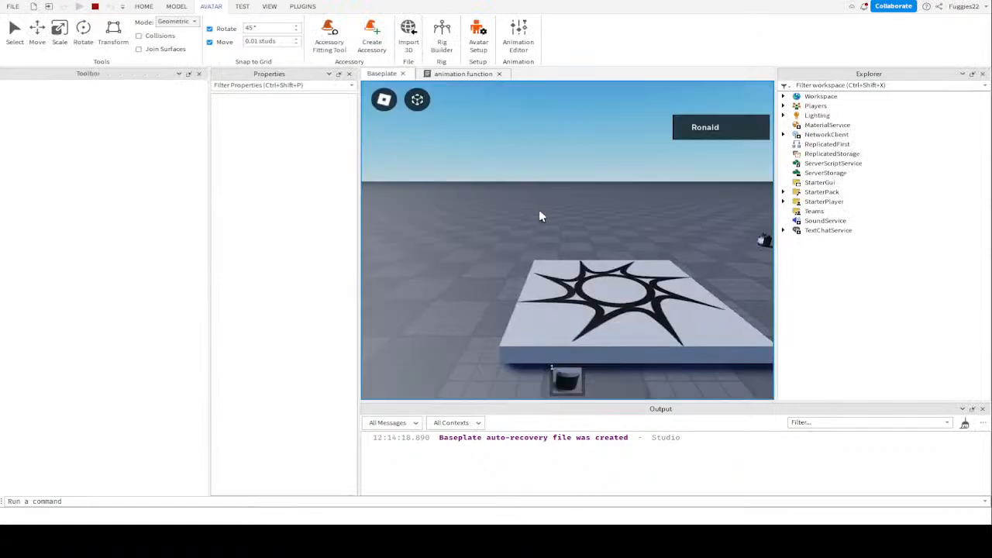
{"action": "key", "text": "w"}
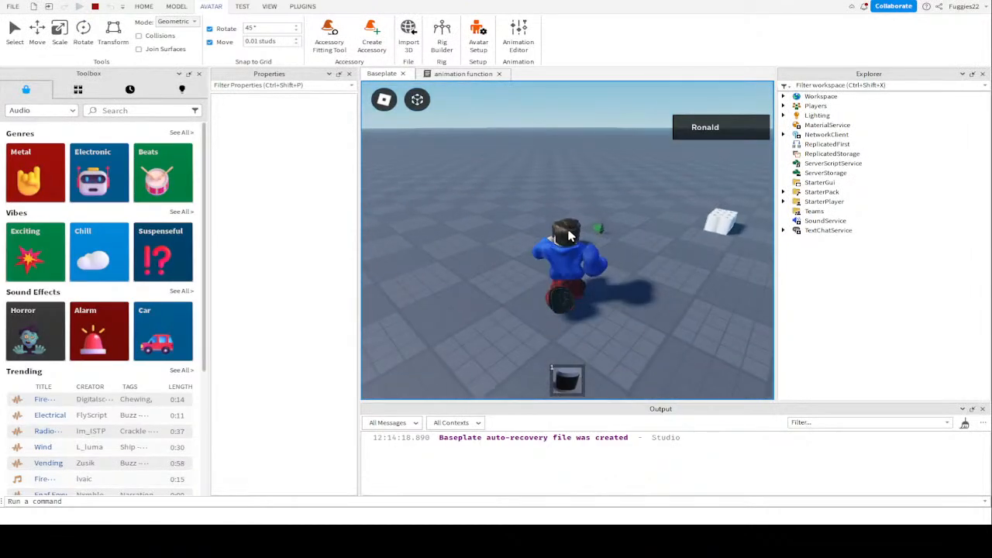
{"action": "key", "text": "a"}
{"action": "right_click_drag", "start_coordinate": [452, 249], "coordinate": [478, 252]}
{"action": "scroll", "coordinate": [454, 250], "scroll_direction": "up", "scroll_amount": 2}
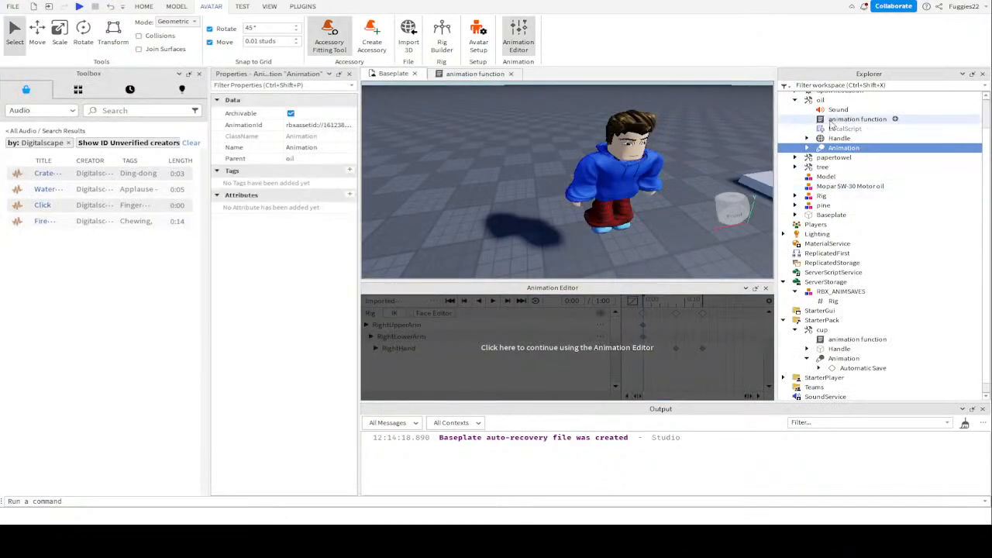
Set the opening wait in the oil tool's animation function script to wait(1)
{"action": "double_click", "coordinate": [852, 119]}
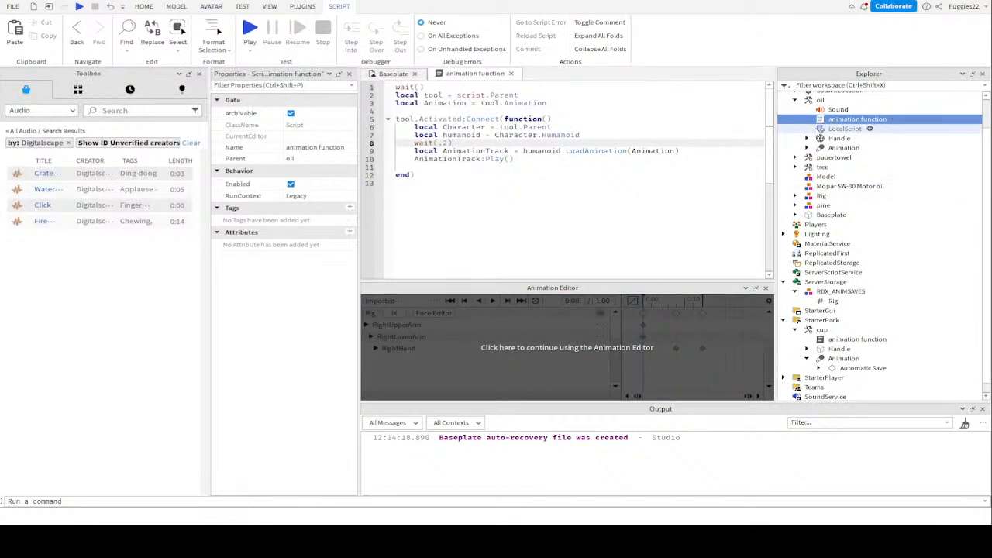
{"action": "left_click", "coordinate": [421, 87]}
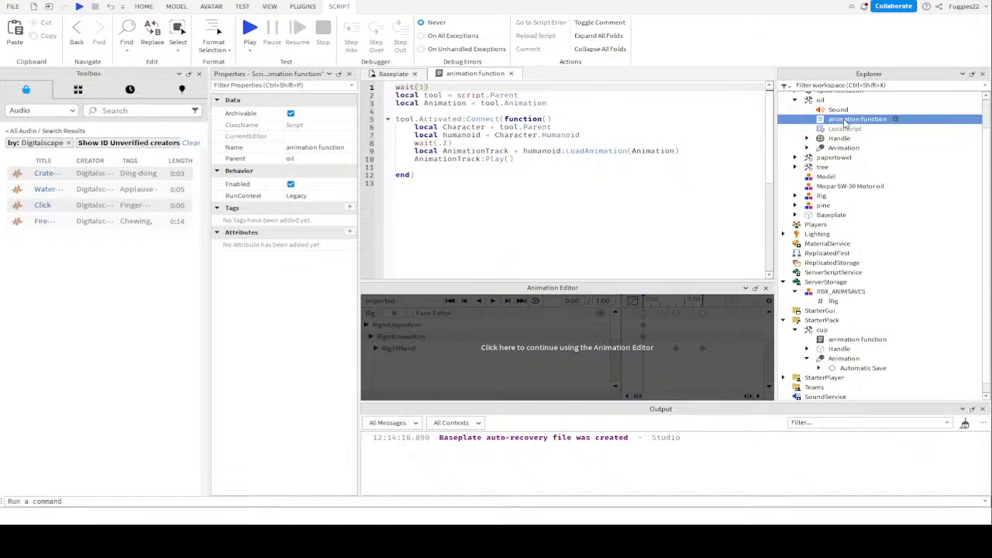
Open the oil tool's disabled LocalScript, return to the animation function script, and inspect the properties of Sound and oil
{"action": "scroll", "coordinate": [845, 124], "scroll_direction": "up", "scroll_amount": 2}
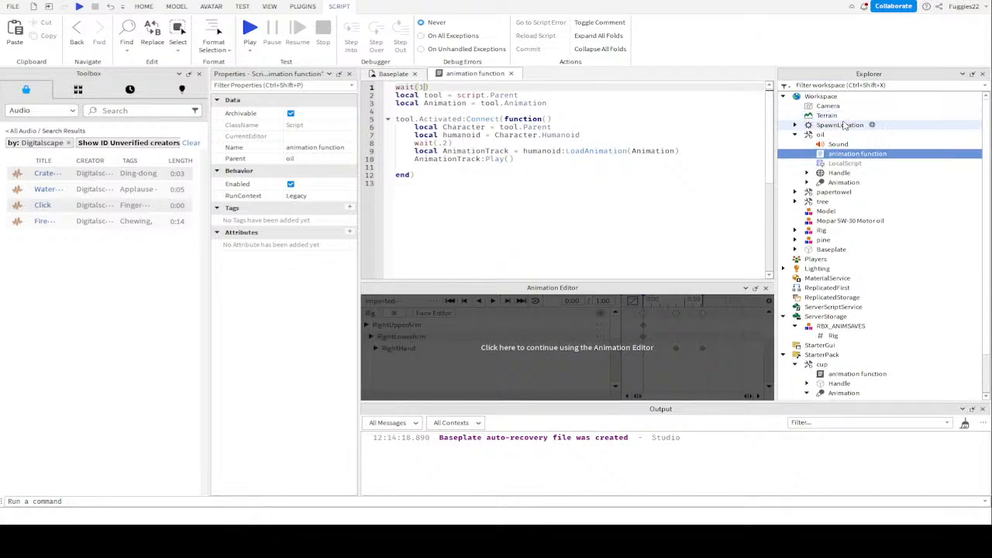
{"action": "double_click", "coordinate": [833, 164]}
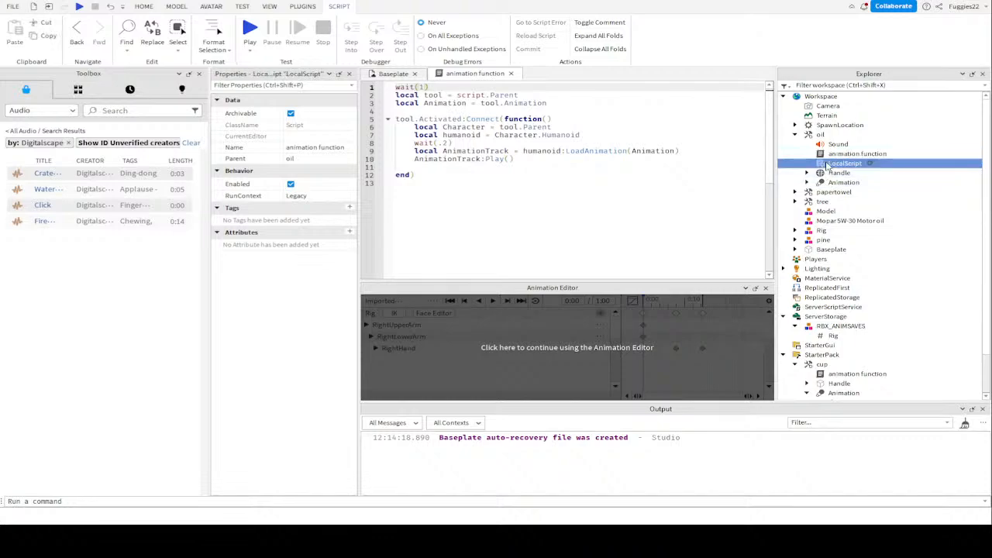
{"action": "left_click", "coordinate": [477, 75]}
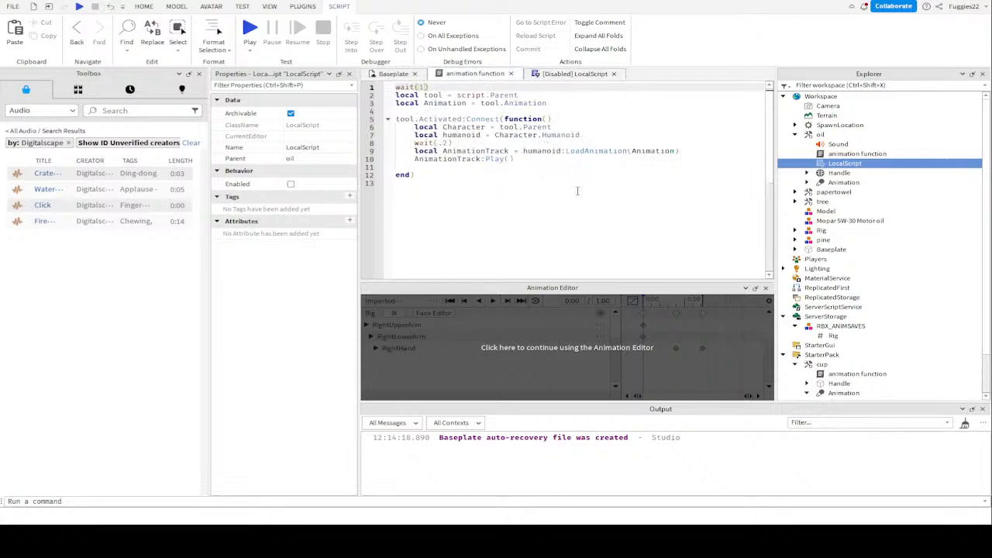
{"action": "left_click", "coordinate": [836, 144]}
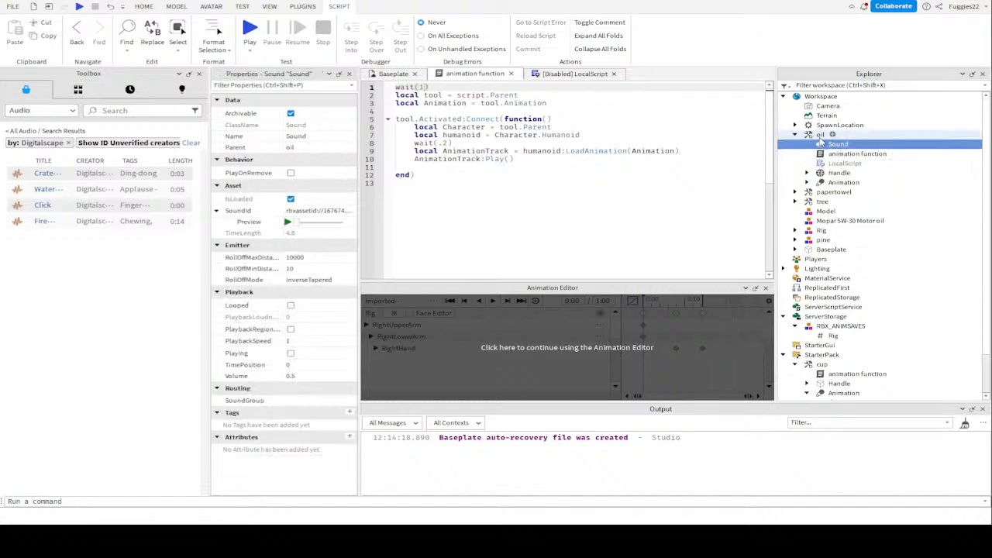
{"action": "left_click", "coordinate": [820, 136]}
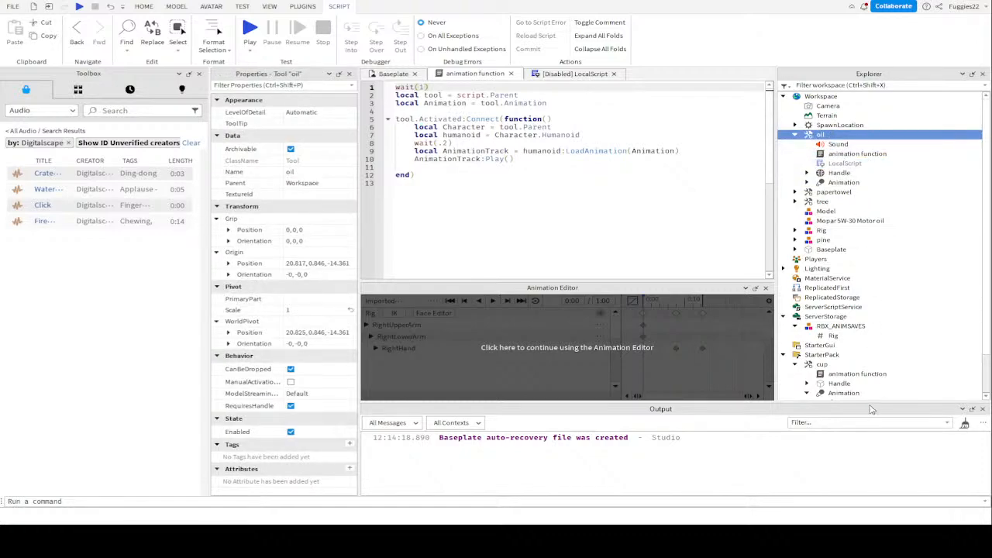
Try the animation function code in a new LocalScript in the oil tool, replacing its default code, and disable the original animation function script
{"action": "double_click", "coordinate": [840, 155]}
{"action": "left_click_drag", "start_coordinate": [434, 175], "coordinate": [375, 76]}
{"action": "key", "text": "ctrl+c"}
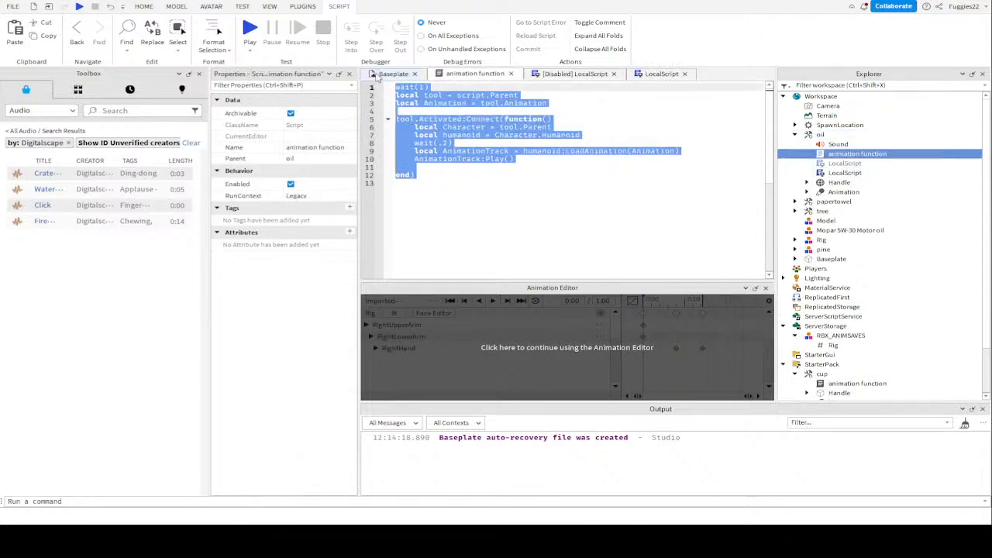
{"action": "double_click", "coordinate": [845, 173]}
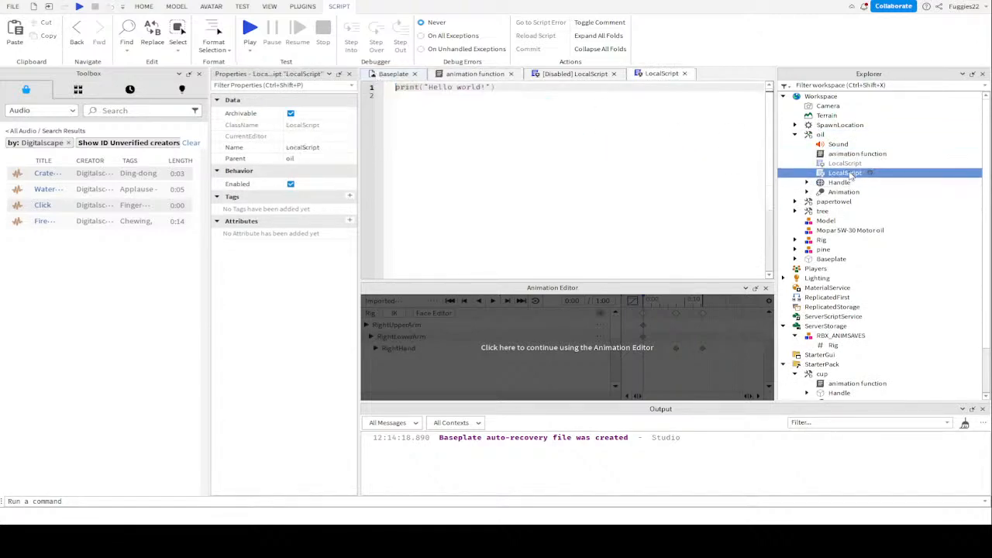
{"action": "left_click_drag", "start_coordinate": [497, 99], "coordinate": [393, 85]}
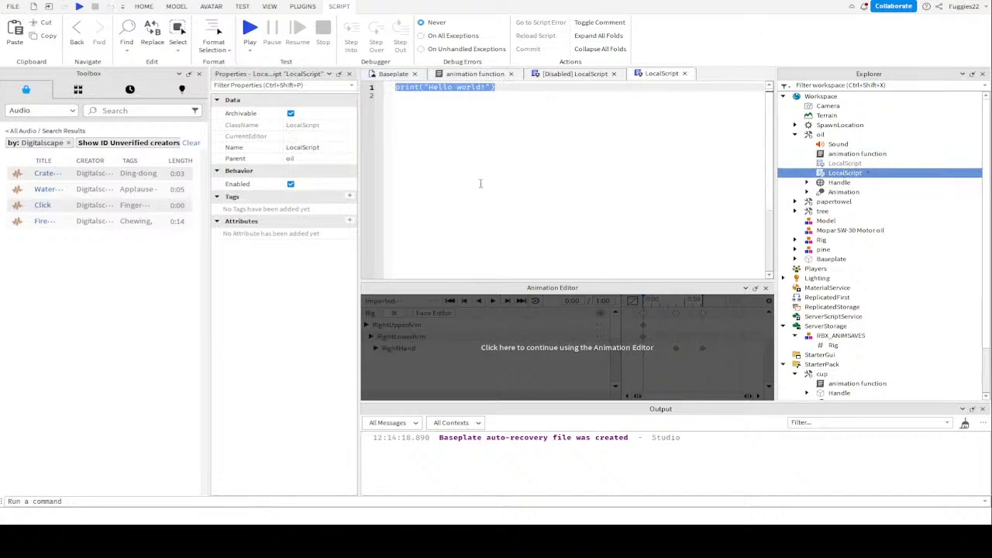
{"action": "key", "text": "ctrl+v"}
{"action": "left_click", "coordinate": [843, 156]}
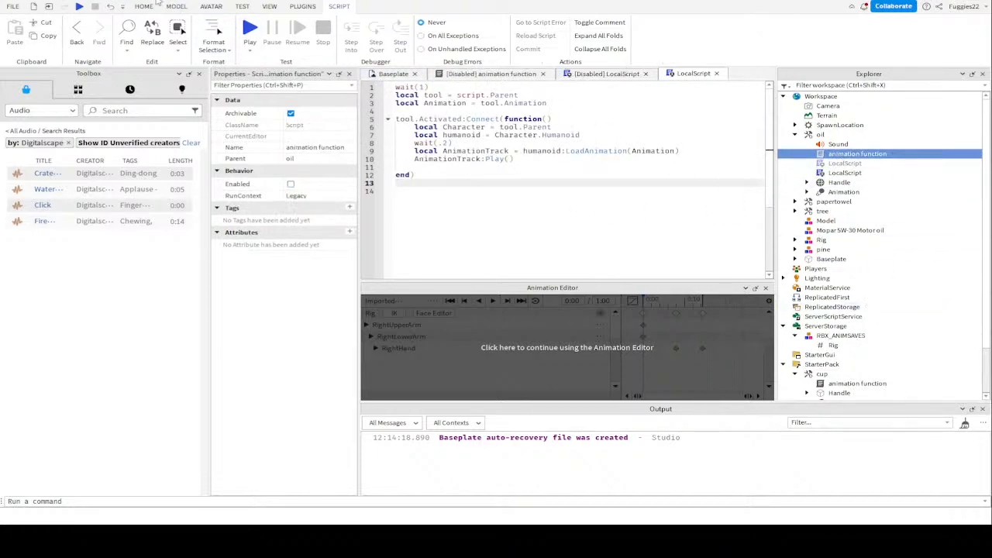
Playtest by walking the character to pick up the oil tool, switch to the cup and back, and end the test
{"action": "left_click", "coordinate": [79, 6]}
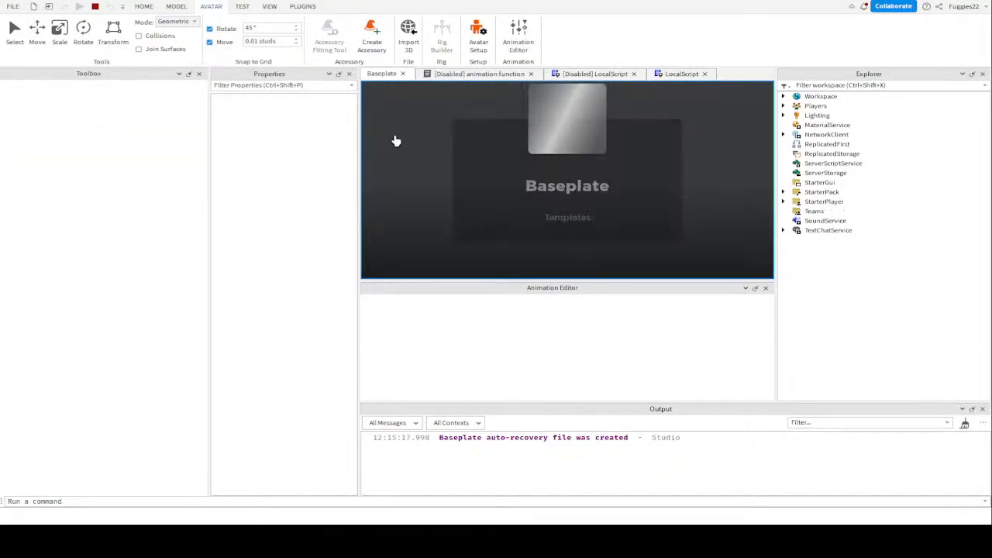
{"action": "key", "text": "w"}
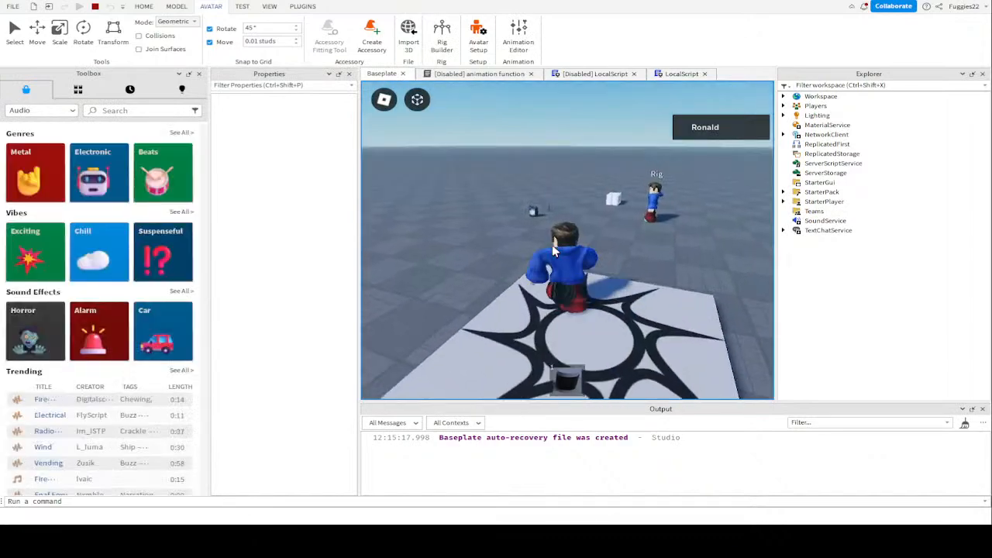
{"action": "key", "text": "w"}
{"action": "key", "text": "a"}
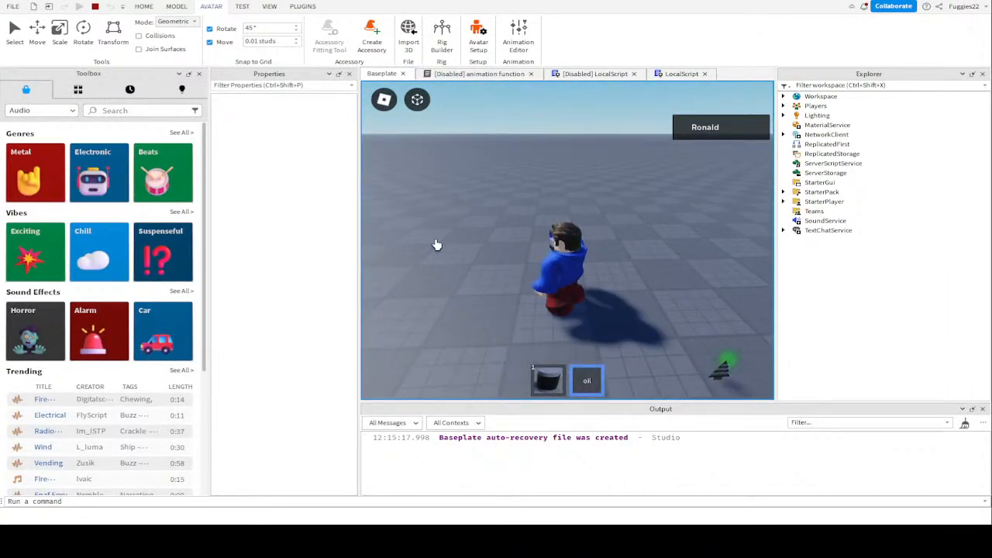
{"action": "right_click_drag", "start_coordinate": [413, 245], "coordinate": [414, 244]}
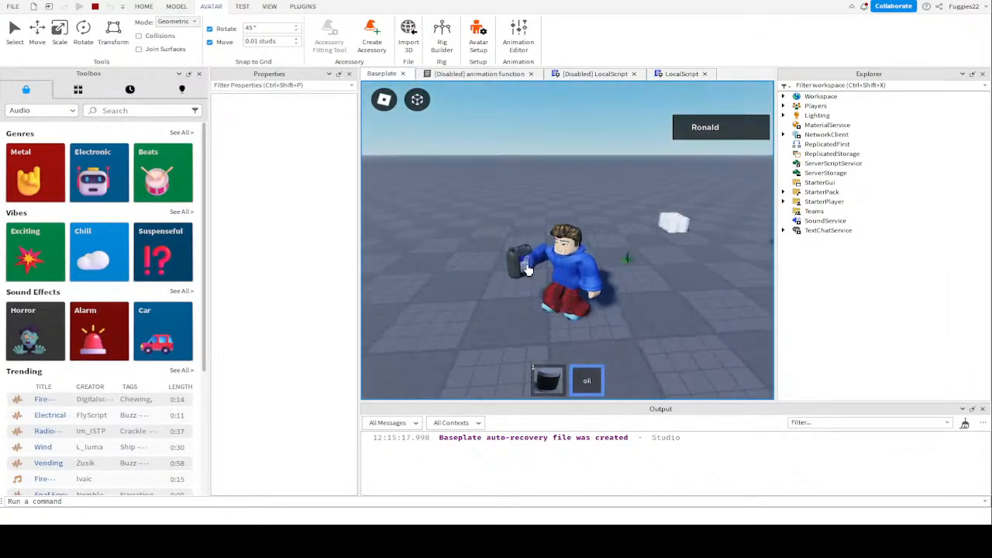
{"action": "right_click_drag", "start_coordinate": [591, 273], "coordinate": [593, 317]}
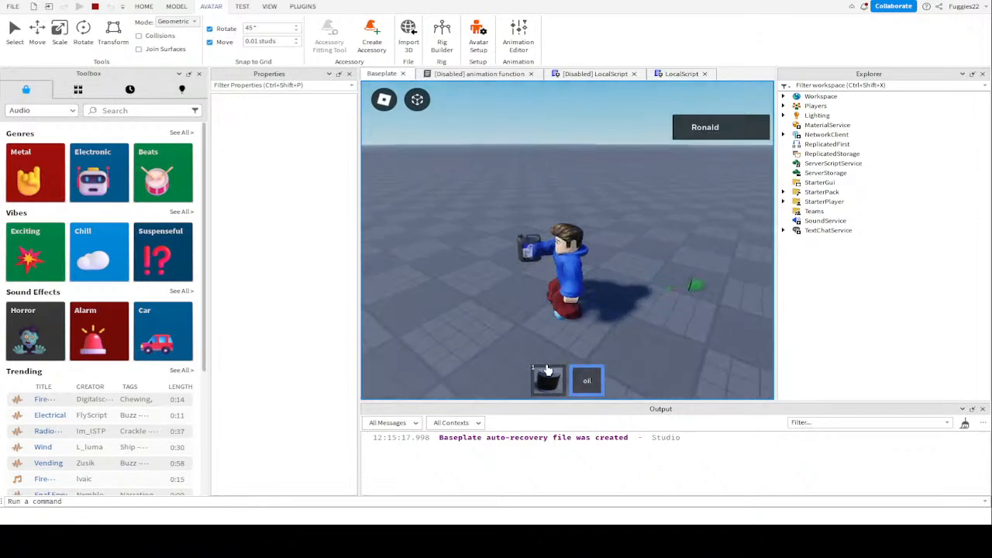
{"action": "left_click", "coordinate": [542, 379]}
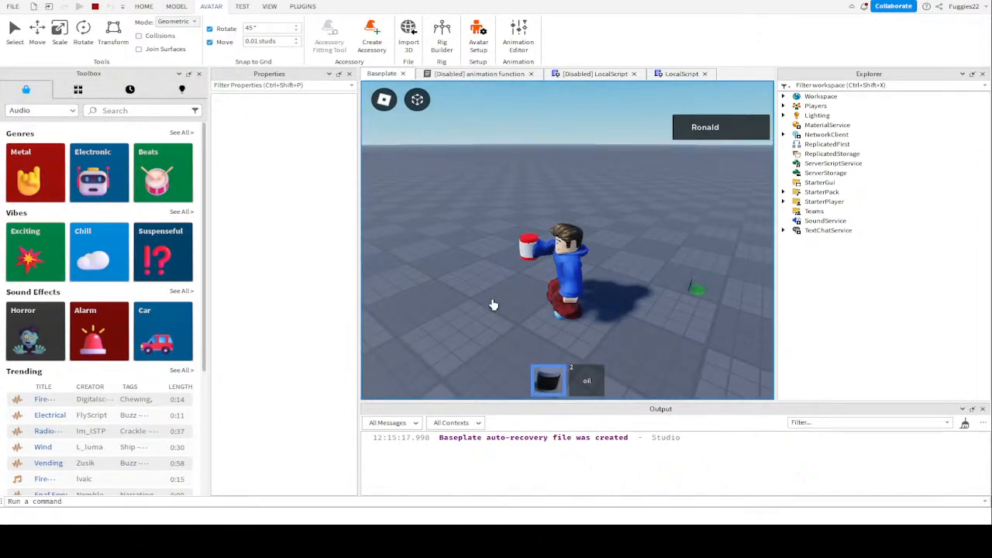
{"action": "left_click", "coordinate": [586, 380]}
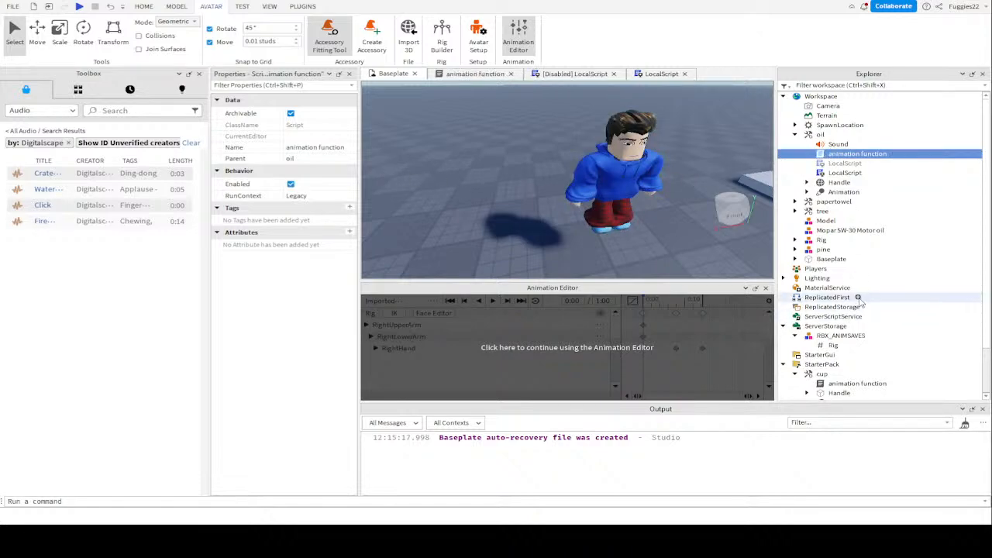
Delete the enabled LocalScript containing the copied animation code from the oil tool
{"action": "left_click", "coordinate": [841, 173]}
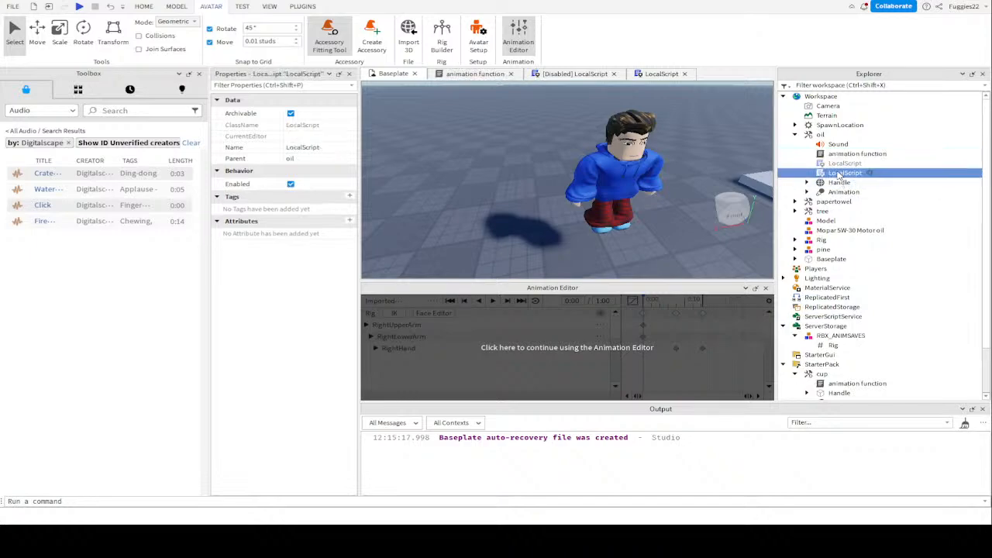
{"action": "key", "text": "Delete"}
Examine the keyframes in the cup's Automatic Save, and compare the Animation objects of the cup and the oil tool
{"action": "scroll", "coordinate": [833, 158], "scroll_direction": "down", "scroll_amount": 2}
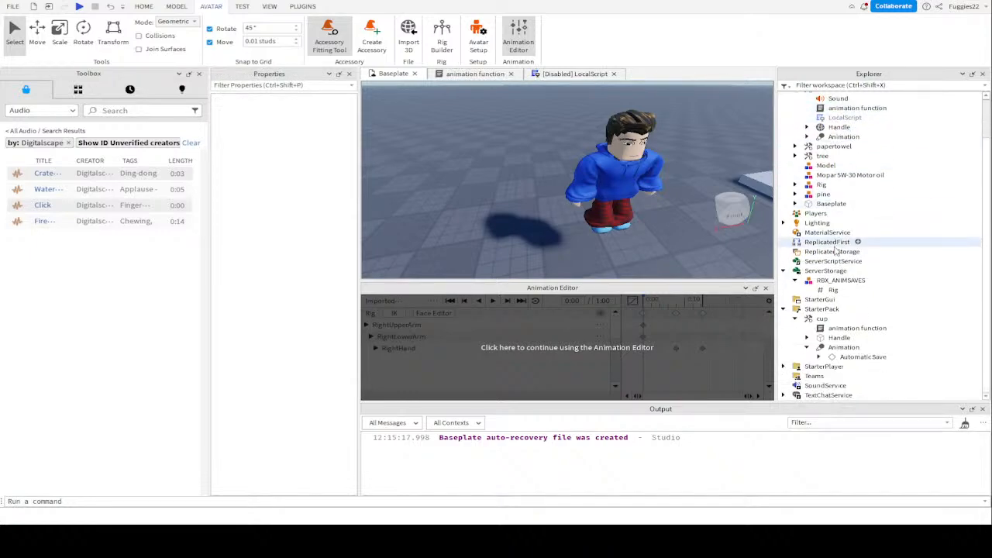
{"action": "left_click", "coordinate": [819, 356]}
{"action": "scroll", "coordinate": [815, 357], "scroll_direction": "down", "scroll_amount": 3}
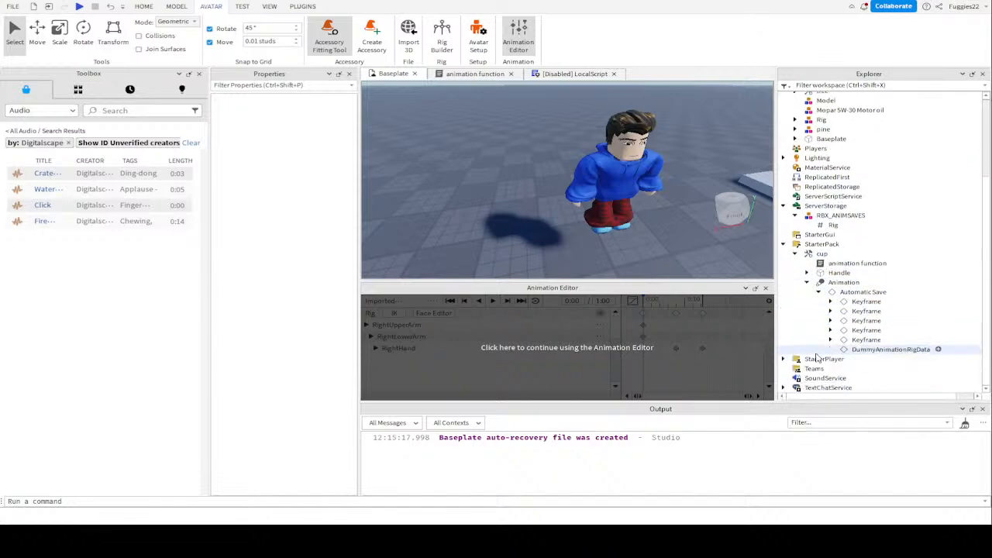
{"action": "left_click", "coordinate": [819, 292]}
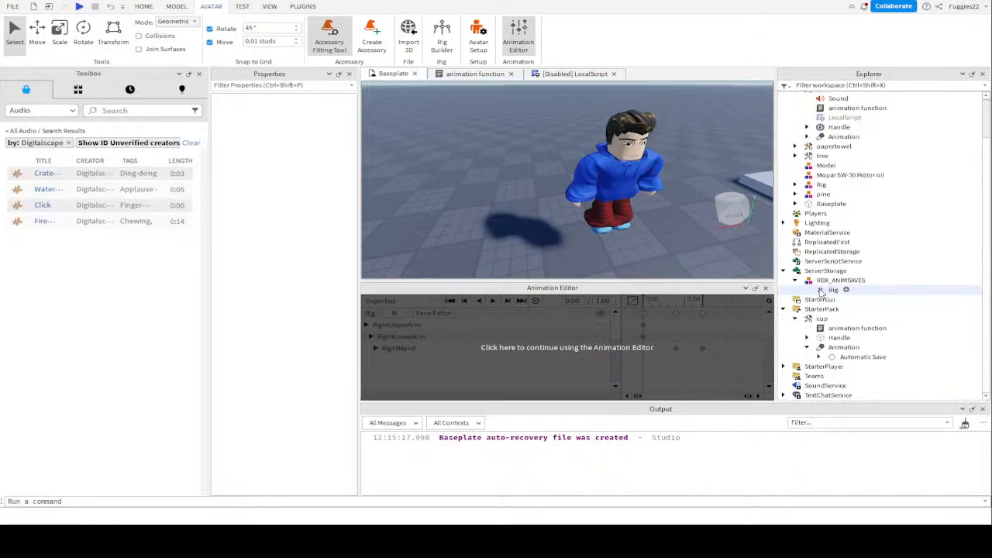
{"action": "left_click", "coordinate": [807, 347]}
{"action": "left_click", "coordinate": [833, 358]}
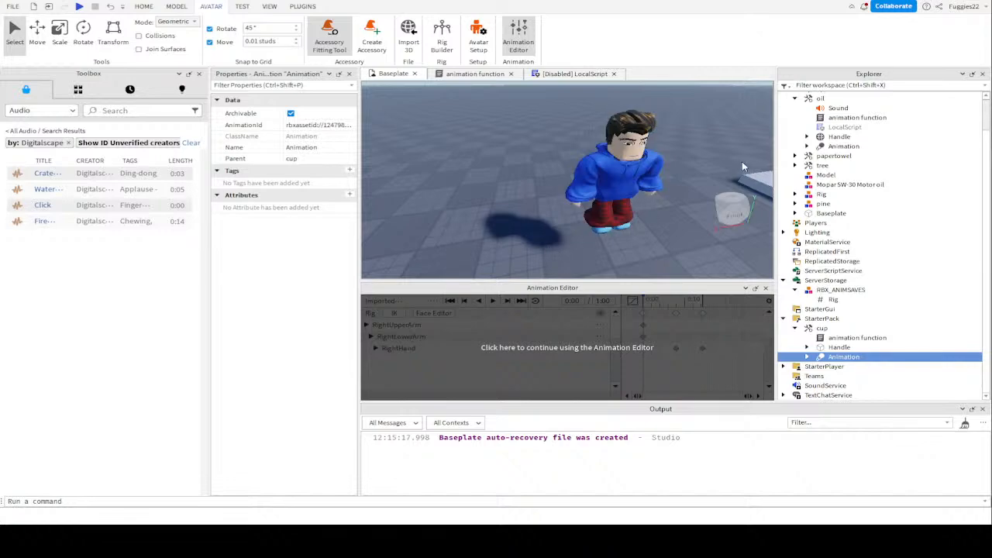
{"action": "left_click", "coordinate": [823, 147]}
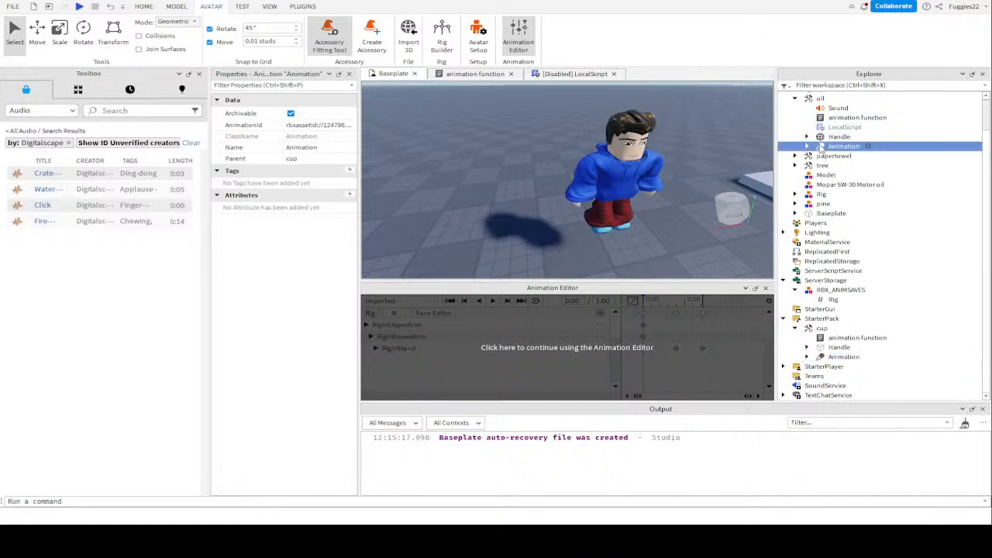
Inspect the keyframes and rig data of the oil pour sequence in the oil tool's Animation, and enable the sequence's Loop property
{"action": "left_click", "coordinate": [806, 146]}
{"action": "left_click", "coordinate": [845, 156]}
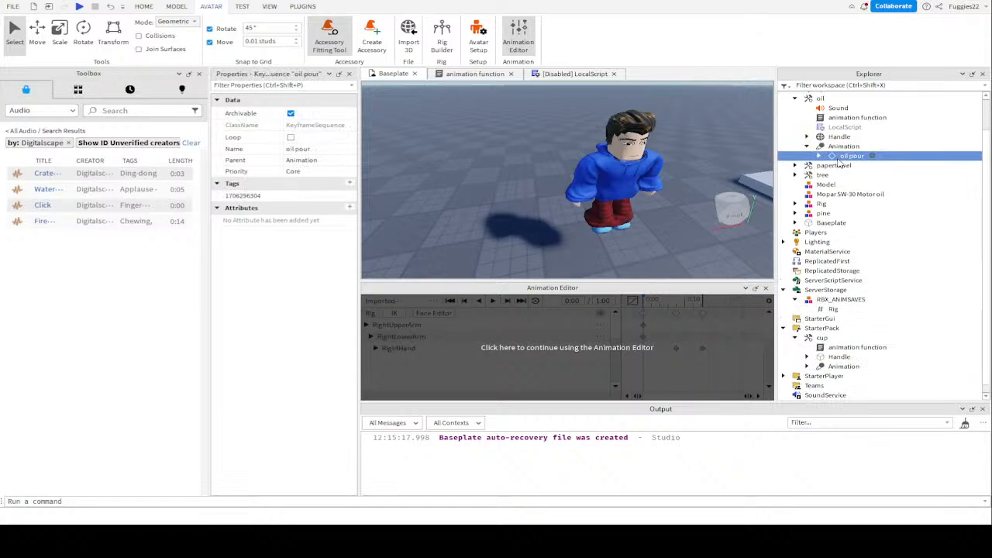
{"action": "left_click", "coordinate": [819, 156]}
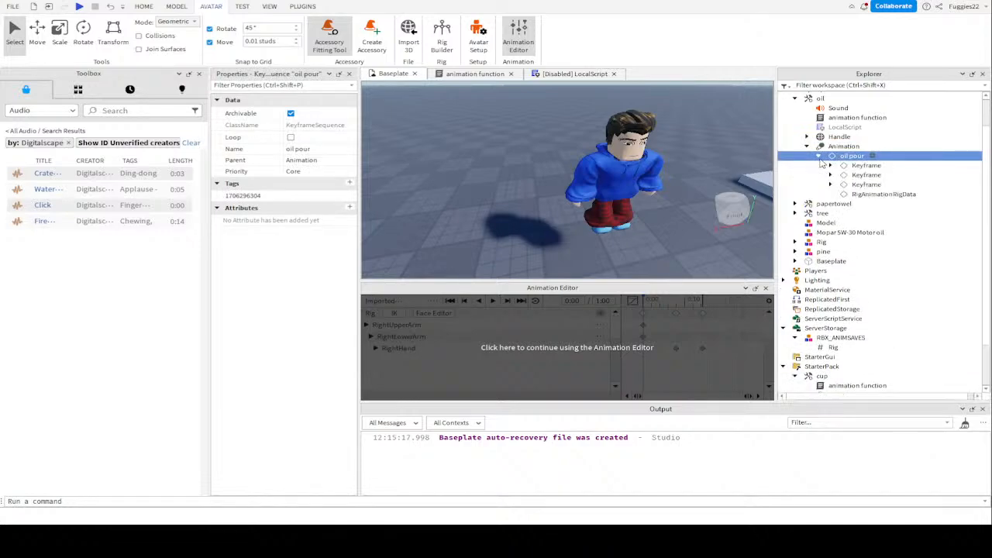
{"action": "left_click", "coordinate": [850, 196]}
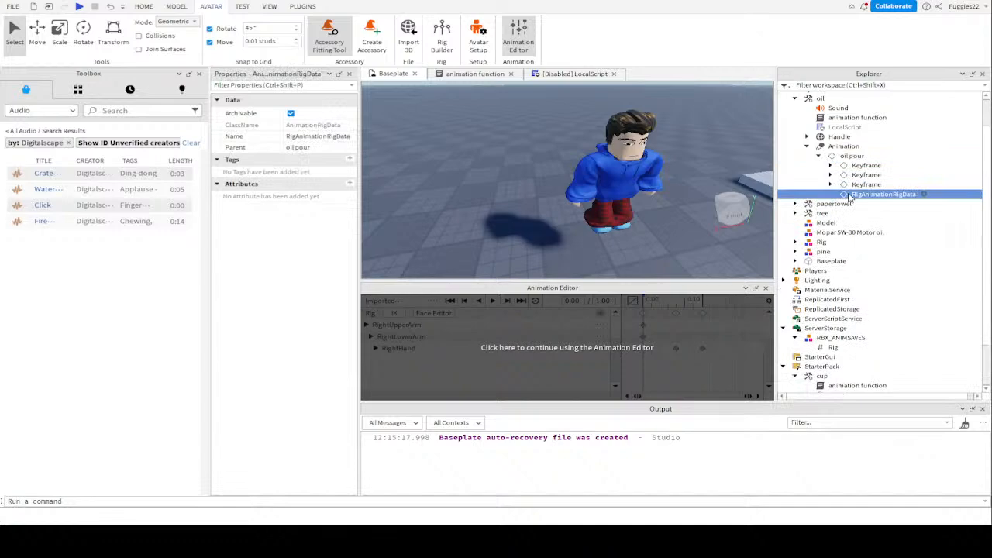
{"action": "left_click", "coordinate": [851, 185]}
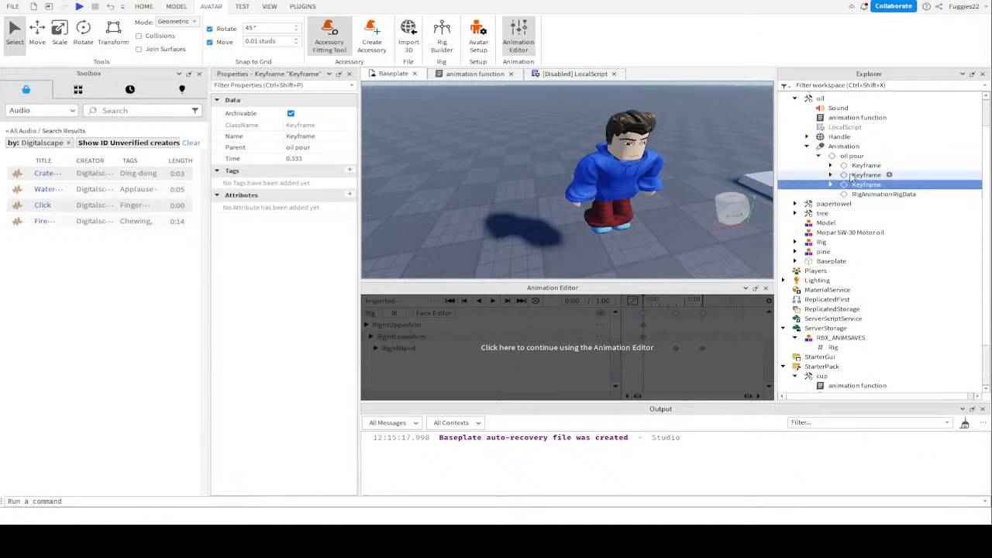
{"action": "left_click", "coordinate": [850, 156]}
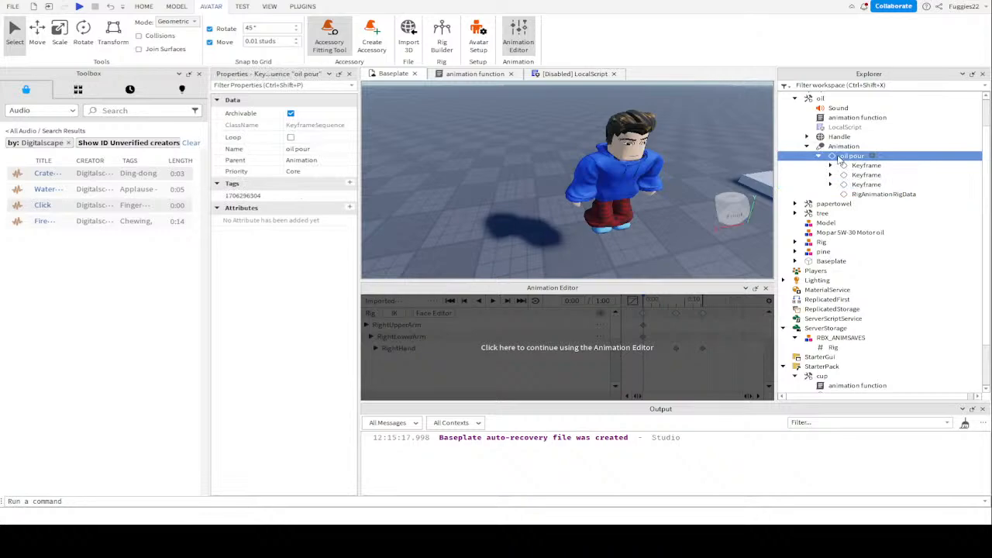
{"action": "left_click", "coordinate": [291, 137]}
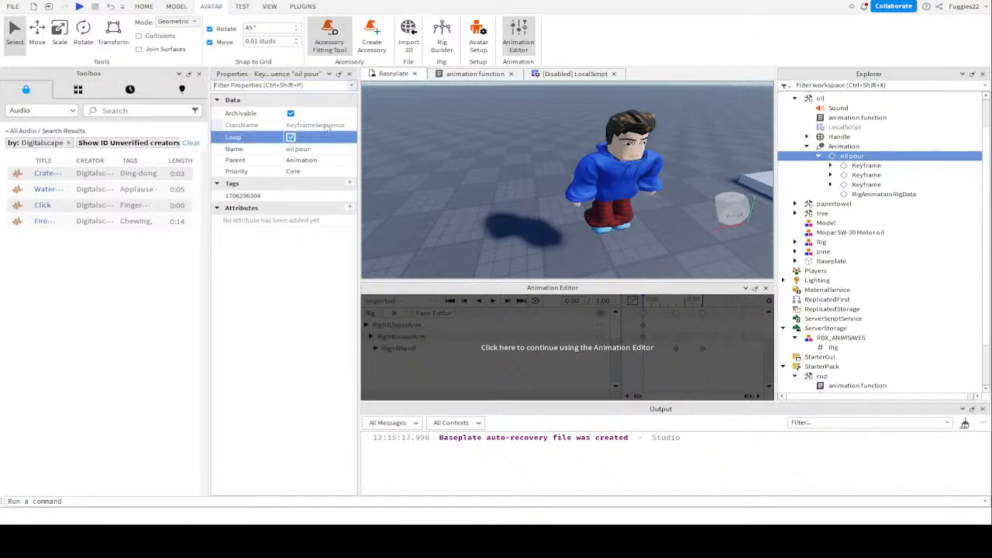
Start a playtest, walk the character to pick up the oil tool, and view how it is held from several sides
{"action": "left_click", "coordinate": [80, 7]}
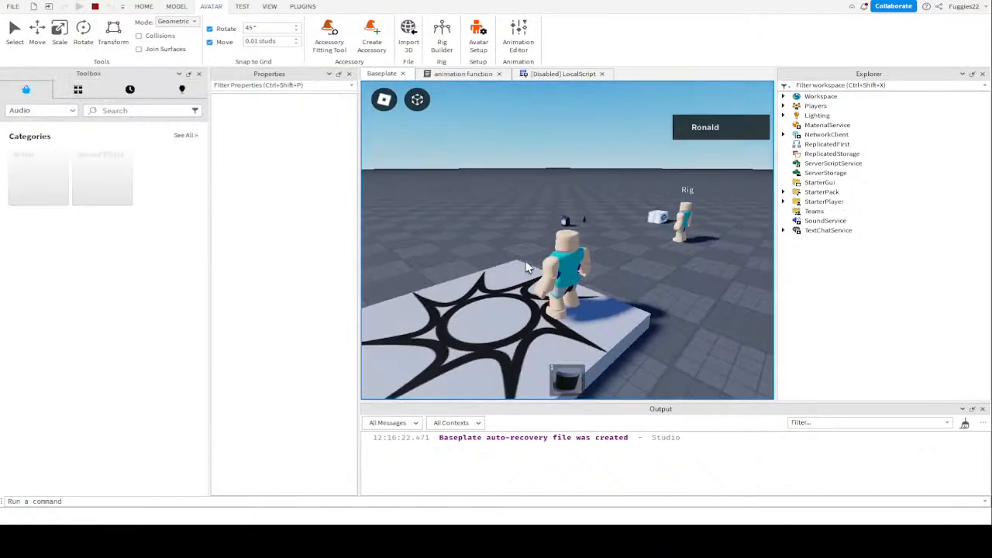
{"action": "key", "text": "w"}
{"action": "key", "text": "a"}
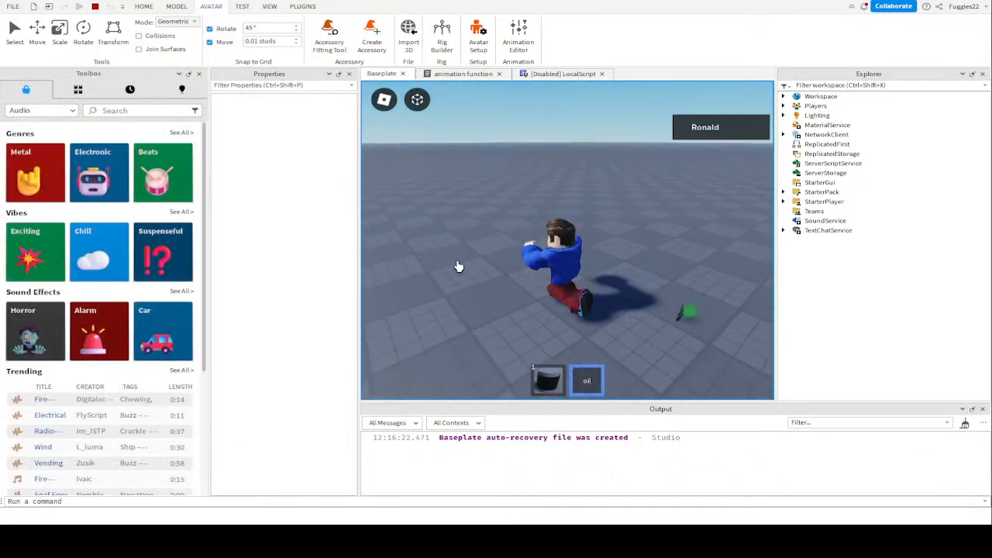
{"action": "right_click_drag", "start_coordinate": [428, 267], "coordinate": [428, 267]}
{"action": "scroll", "coordinate": [428, 267], "scroll_direction": "up", "scroll_amount": 3}
{"action": "scroll", "coordinate": [428, 266], "scroll_direction": "up", "scroll_amount": 2}
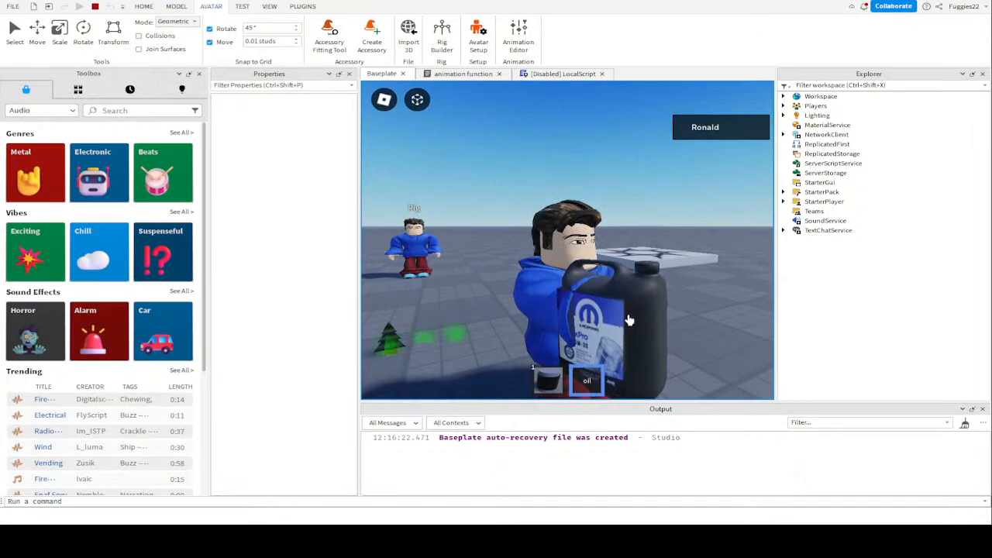
{"action": "right_click_drag", "start_coordinate": [698, 270], "coordinate": [698, 270]}
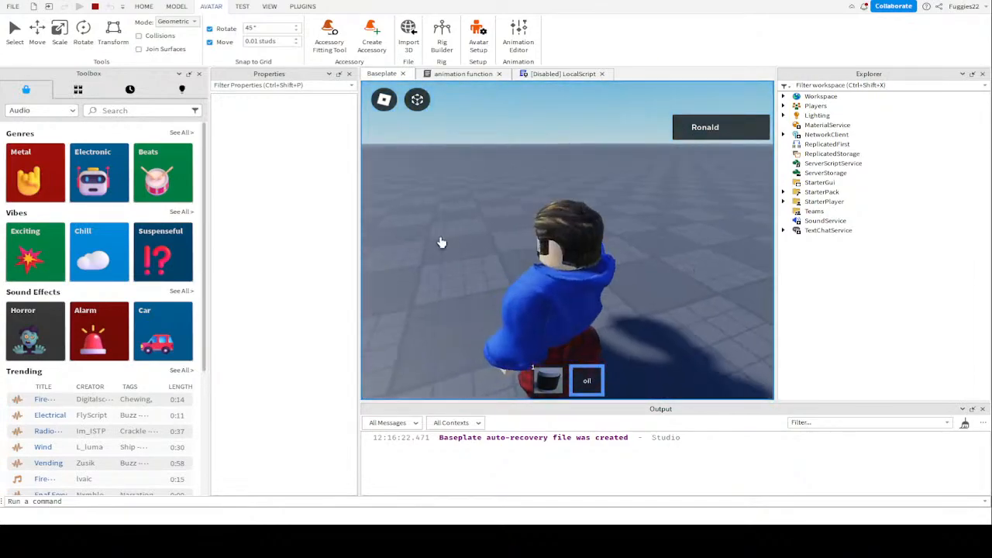
{"action": "right_click_drag", "start_coordinate": [402, 219], "coordinate": [402, 219]}
{"action": "scroll", "coordinate": [469, 251], "scroll_direction": "down", "scroll_amount": 1}
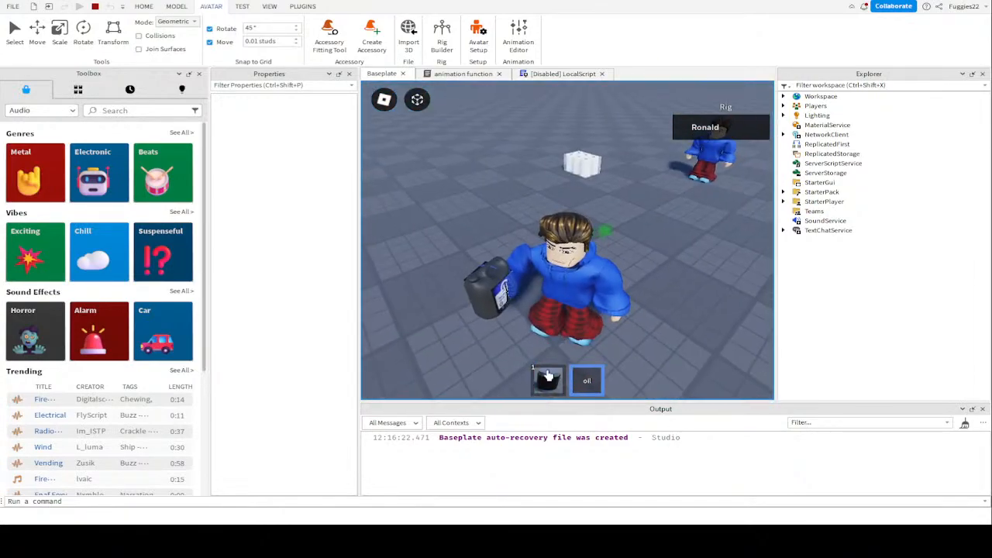
Switch the character to the cup and back to the oil tool to compare their holding poses, and end the playtest
{"action": "key", "text": "1"}
{"action": "right_click_drag", "start_coordinate": [437, 266], "coordinate": [437, 266]}
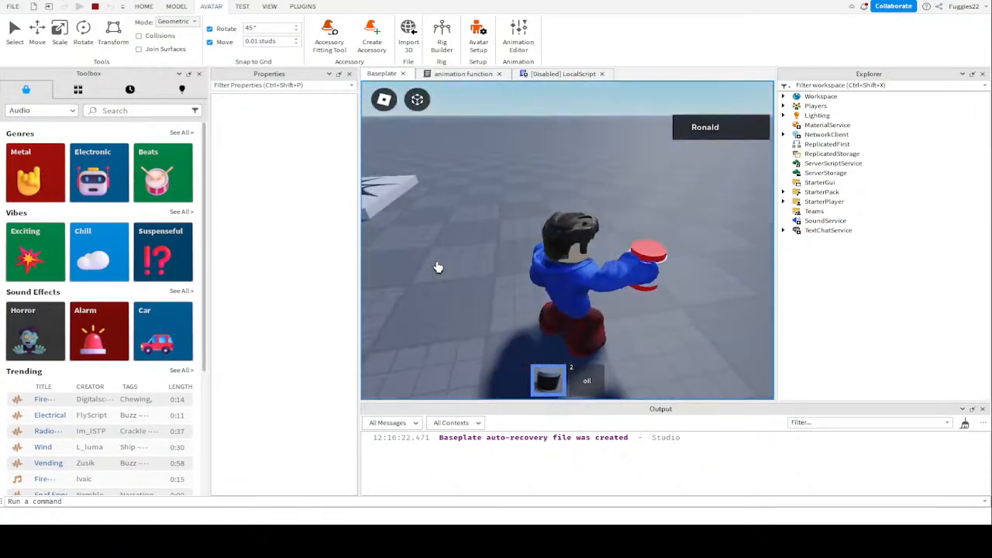
{"action": "left_click", "coordinate": [595, 390]}
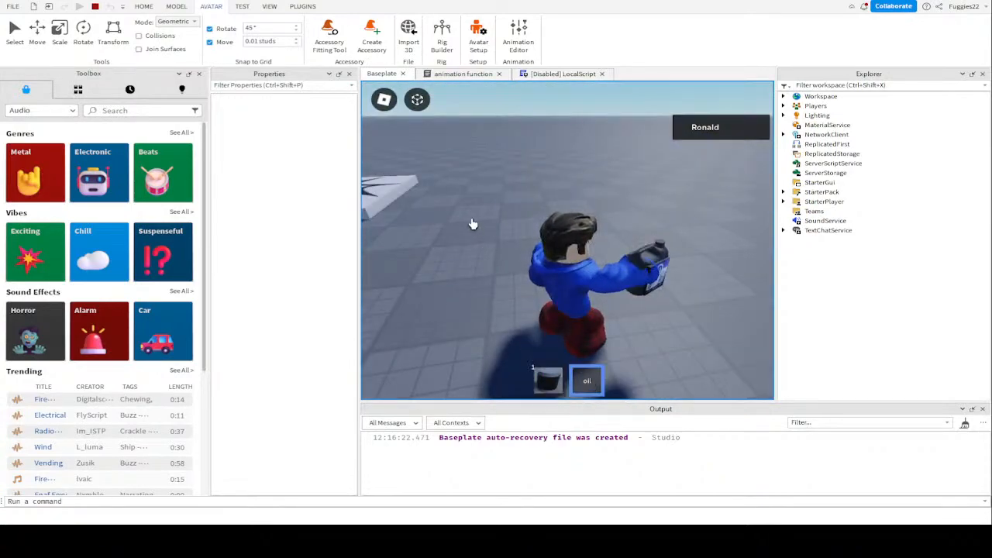
{"action": "left_click", "coordinate": [94, 7]}
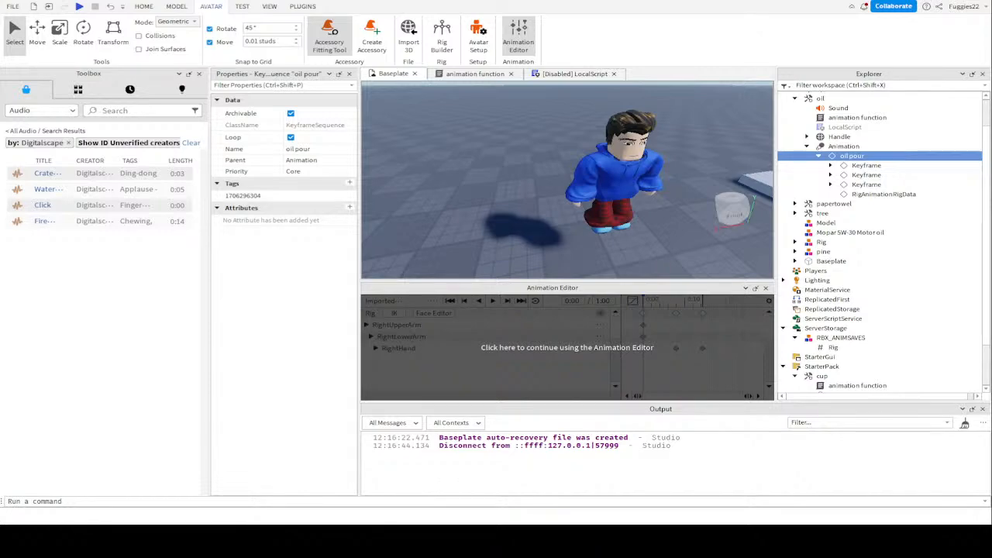
Delete the Animation object and the animation function script from the oil tool, and re-enable its LocalScript
{"action": "scroll", "coordinate": [455, 214], "scroll_direction": "down", "scroll_amount": 5}
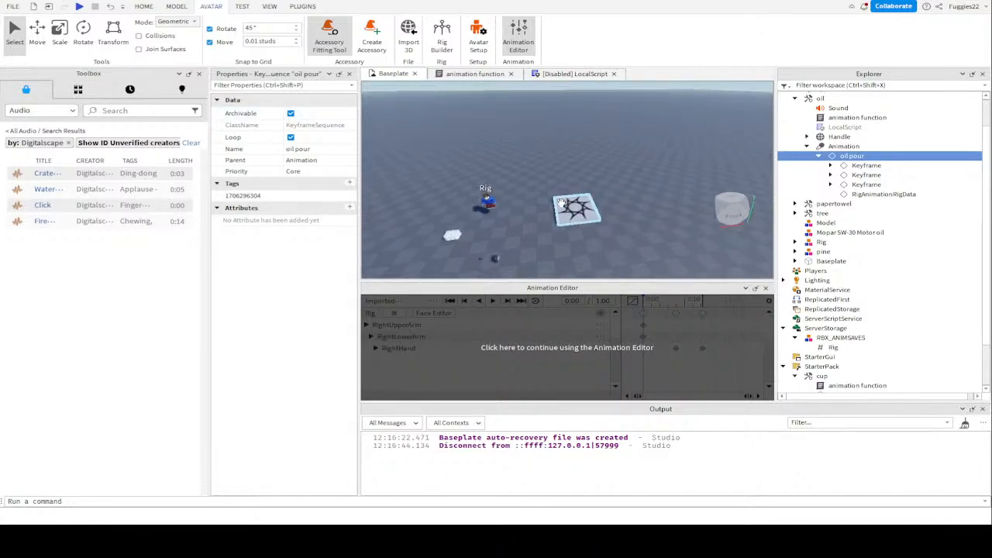
{"action": "scroll", "coordinate": [562, 207], "scroll_direction": "up", "scroll_amount": 1}
{"action": "scroll", "coordinate": [557, 202], "scroll_direction": "up", "scroll_amount": 3}
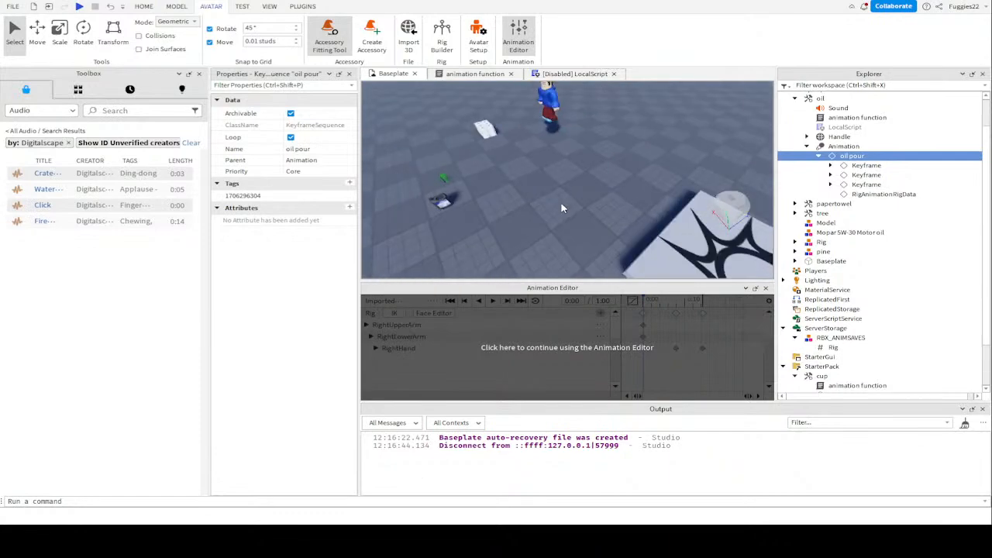
{"action": "left_click", "coordinate": [807, 147]}
{"action": "left_click", "coordinate": [836, 147]}
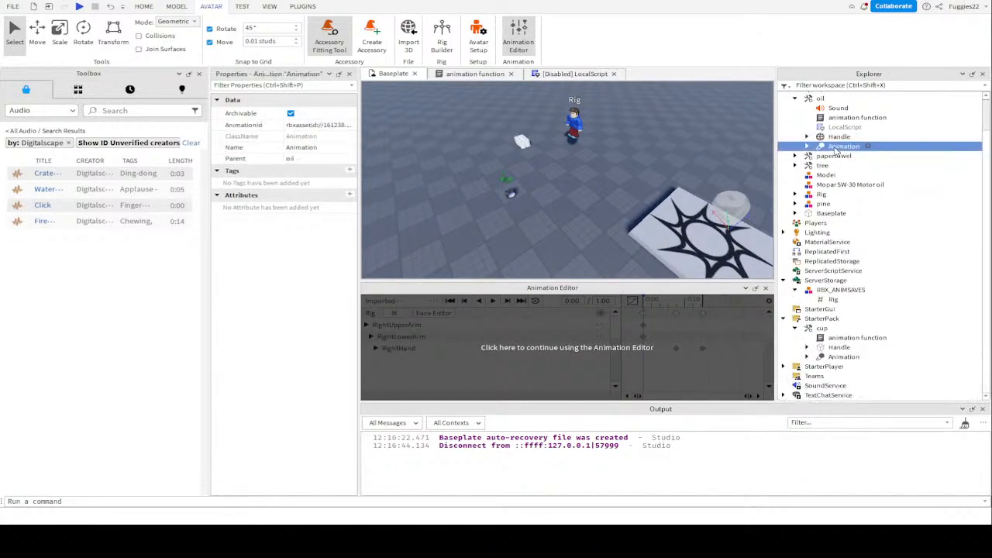
{"action": "key", "text": "Delete"}
{"action": "left_click", "coordinate": [834, 127]}
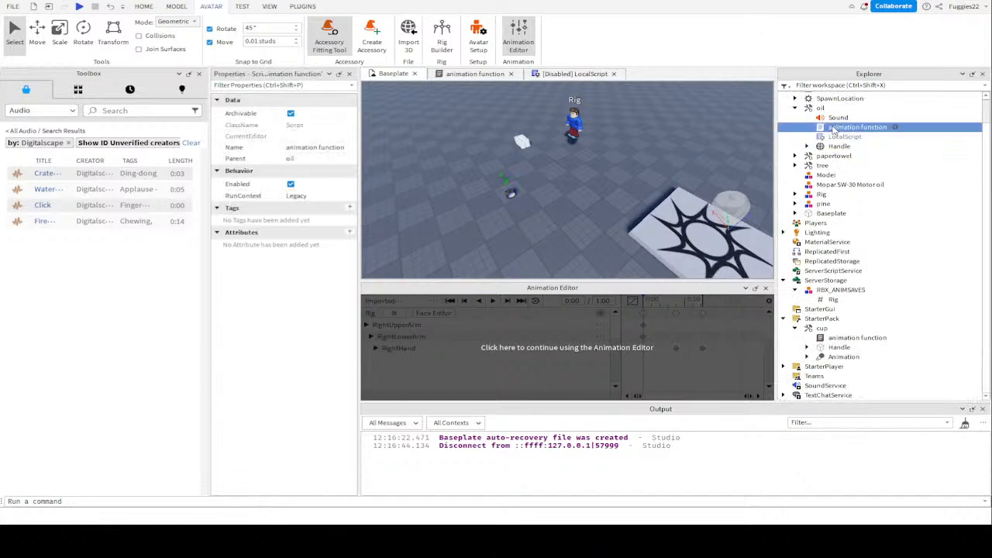
{"action": "key", "text": "Delete"}
{"action": "left_click", "coordinate": [834, 138]}
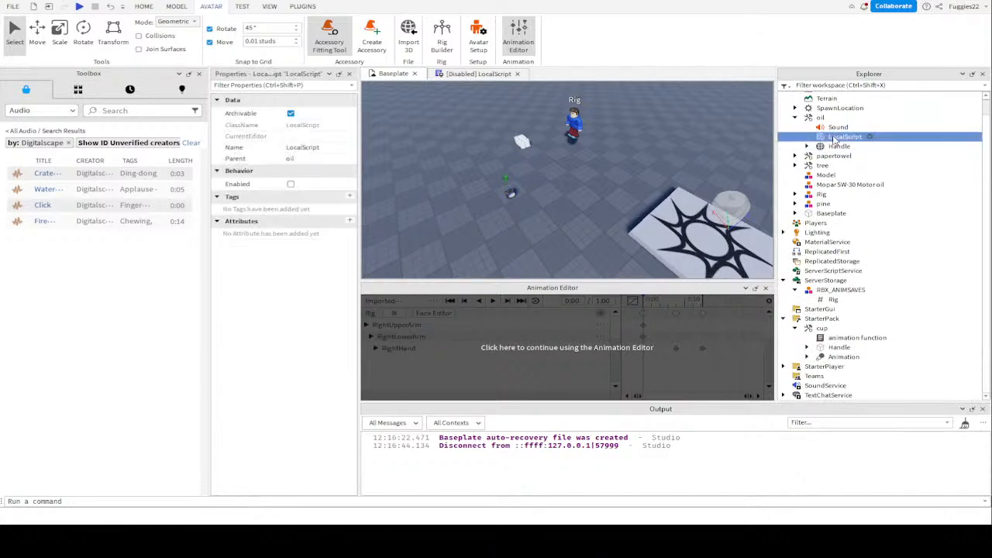
{"action": "key", "text": "ctrl+z"}
Delete the Rig character from the workspace, and close the Animation Editor and the Properties window
{"action": "right_click_drag", "start_coordinate": [569, 196], "coordinate": [569, 195]}
{"action": "key", "text": "w"}
{"action": "key", "text": "s"}
{"action": "left_click", "coordinate": [555, 112]}
{"action": "key", "text": "Delete"}
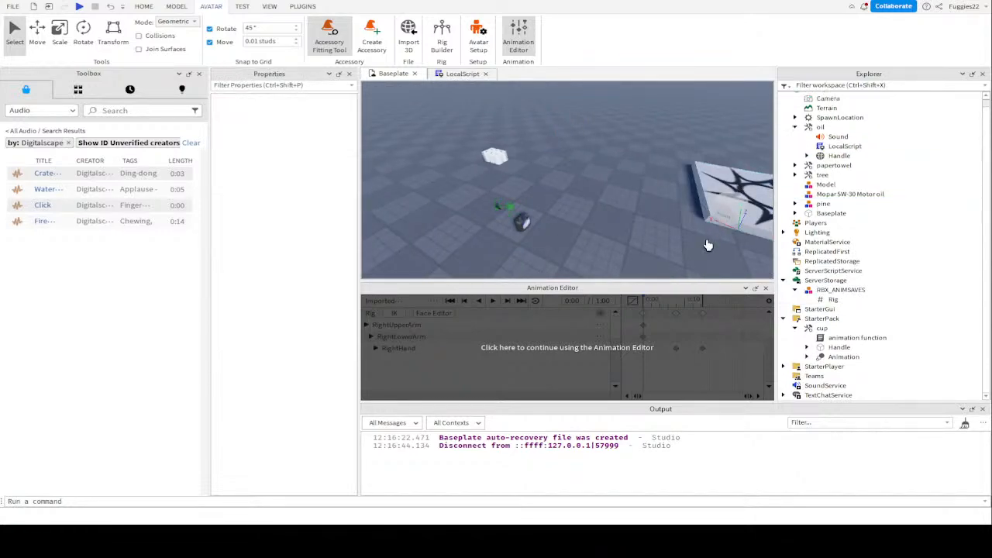
{"action": "left_click", "coordinate": [764, 288]}
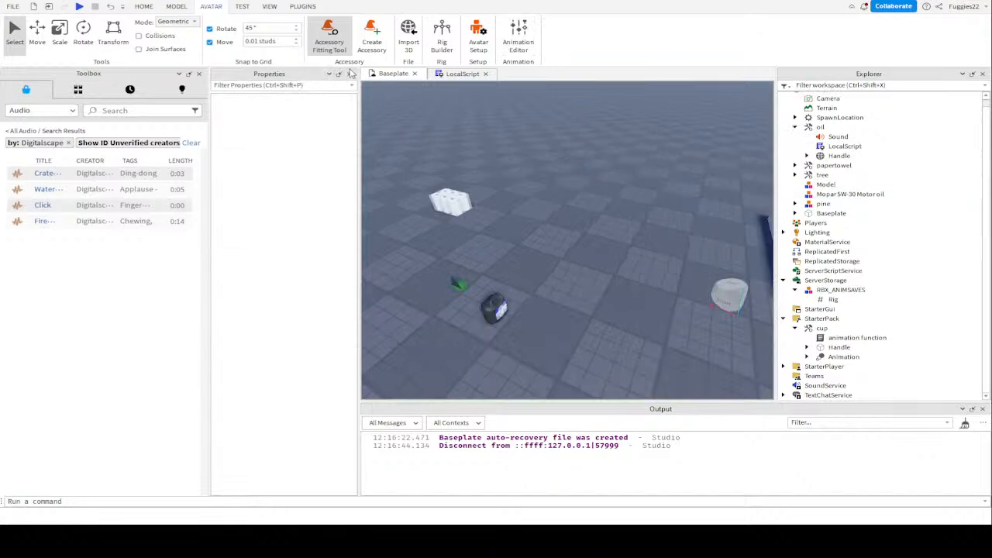
{"action": "left_click", "coordinate": [349, 74]}
Rename the oil tool as "small oil" and collapse its contents in the object tree
{"action": "right_click_drag", "start_coordinate": [487, 187], "coordinate": [492, 186]}
{"action": "left_click_drag", "start_coordinate": [390, 193], "coordinate": [498, 204]}
{"action": "key", "text": "w"}
{"action": "right_click_drag", "start_coordinate": [560, 275], "coordinate": [561, 274]}
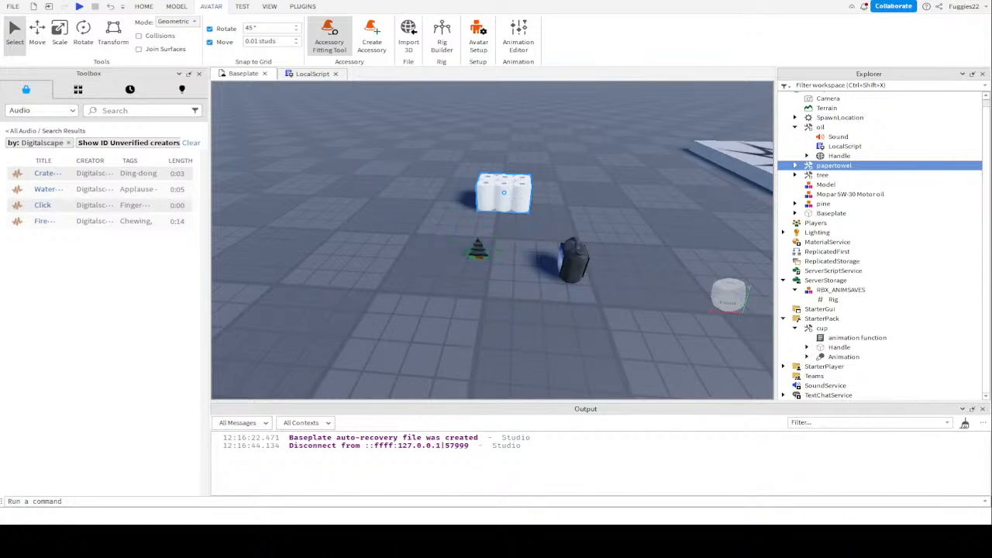
{"action": "left_click", "coordinate": [572, 260]}
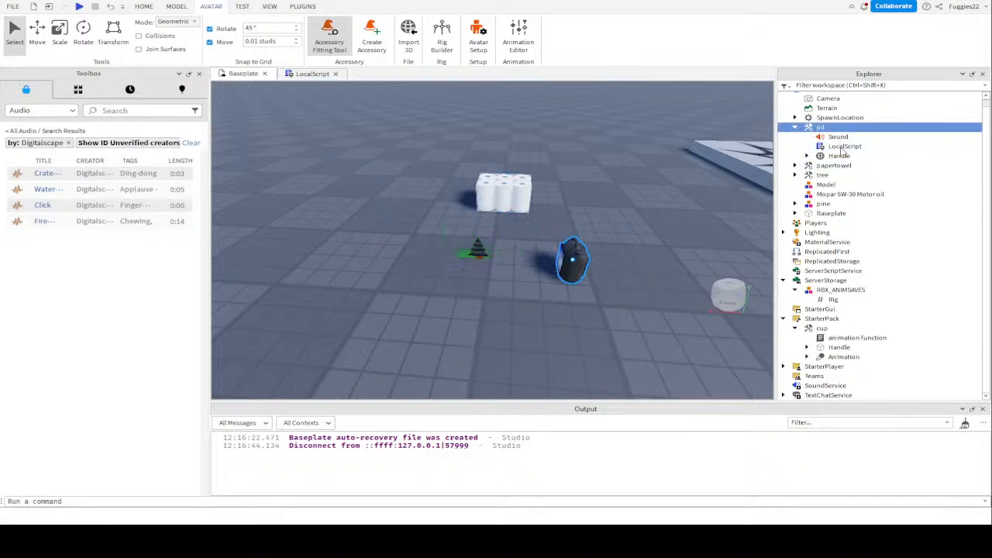
{"action": "key", "text": "F2"}
{"action": "type", "text": "smalloil"}
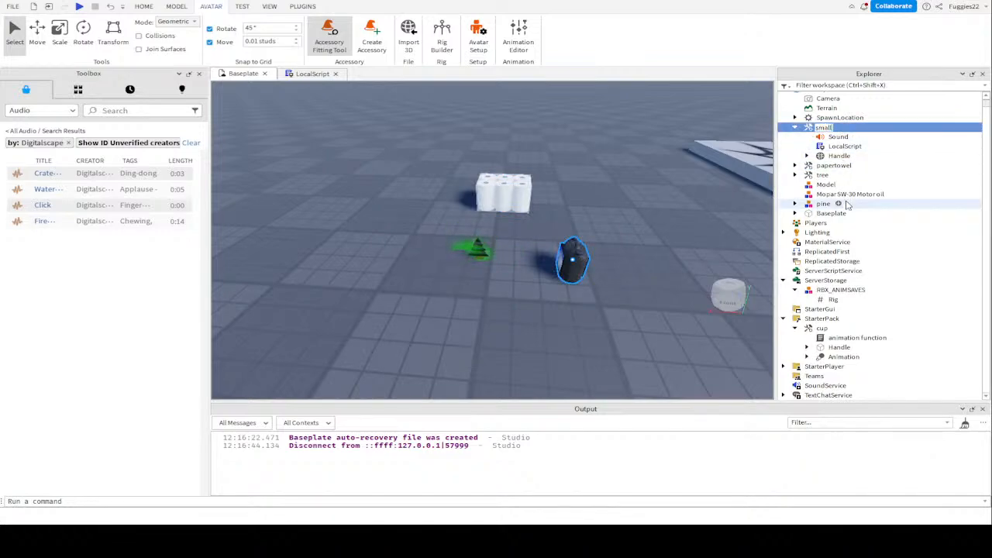
{"action": "key", "text": "Return"}
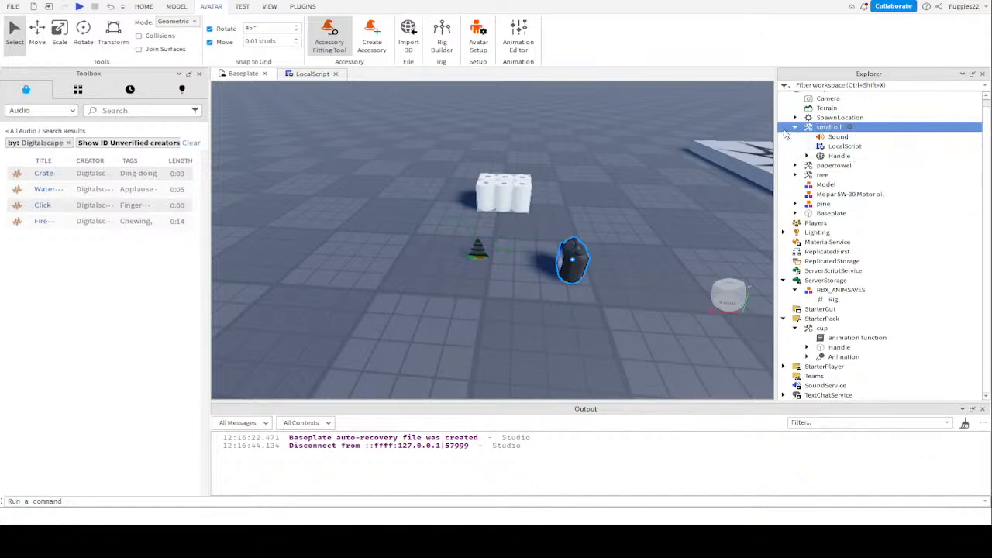
{"action": "left_click", "coordinate": [795, 126]}
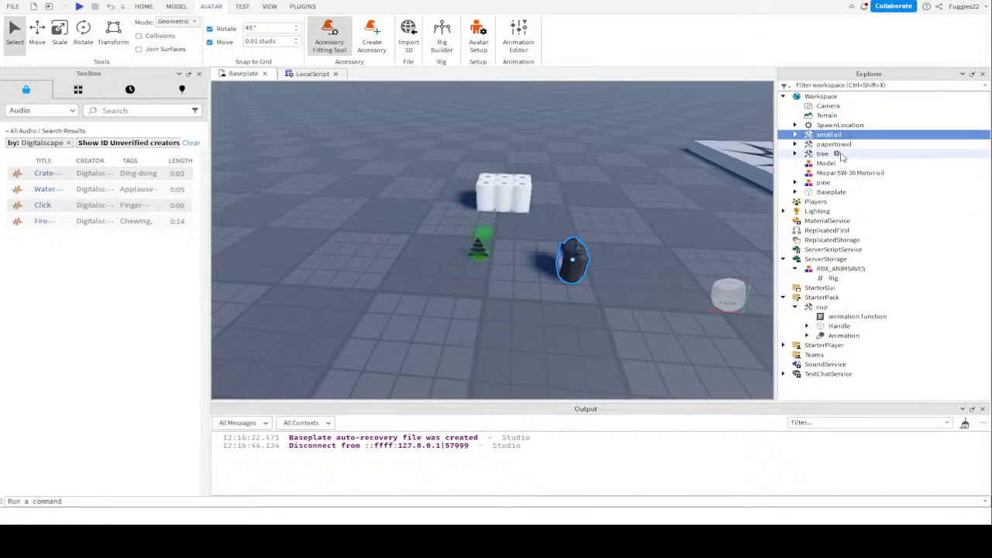
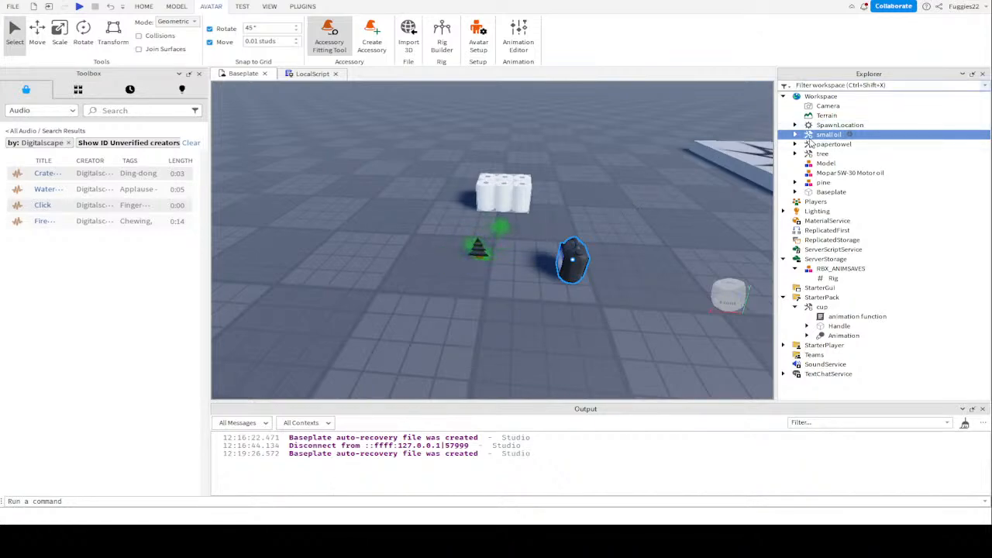
{"action": "left_click", "coordinate": [834, 144]}
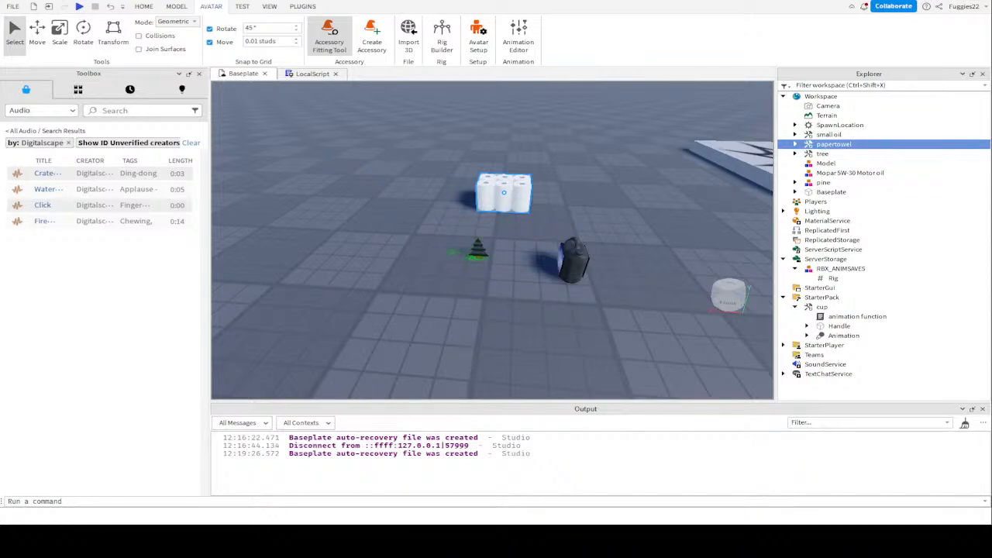
{"action": "left_click", "coordinate": [822, 153]}
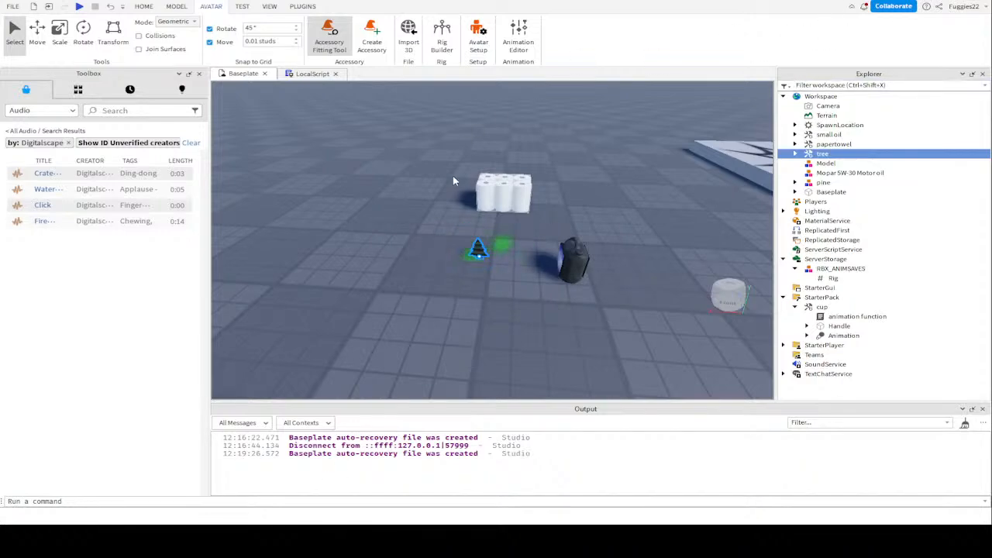
Playtest the Blue Trucking City Winter Assault! place and drive the blue van out of the lot, stopping along the yellow-curbed driveway
{"action": "key", "text": "F5"}
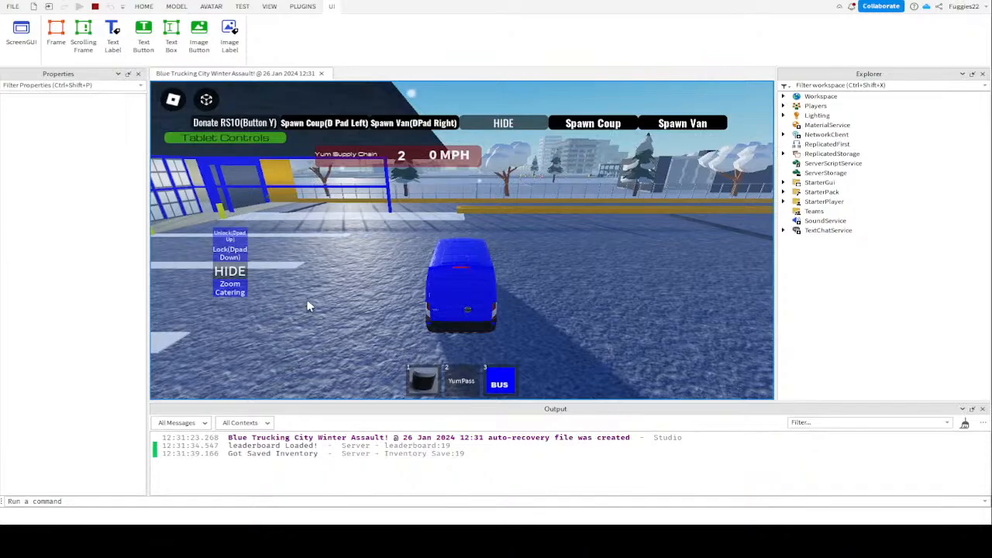
{"action": "key", "text": "w"}
{"action": "key", "text": "d"}
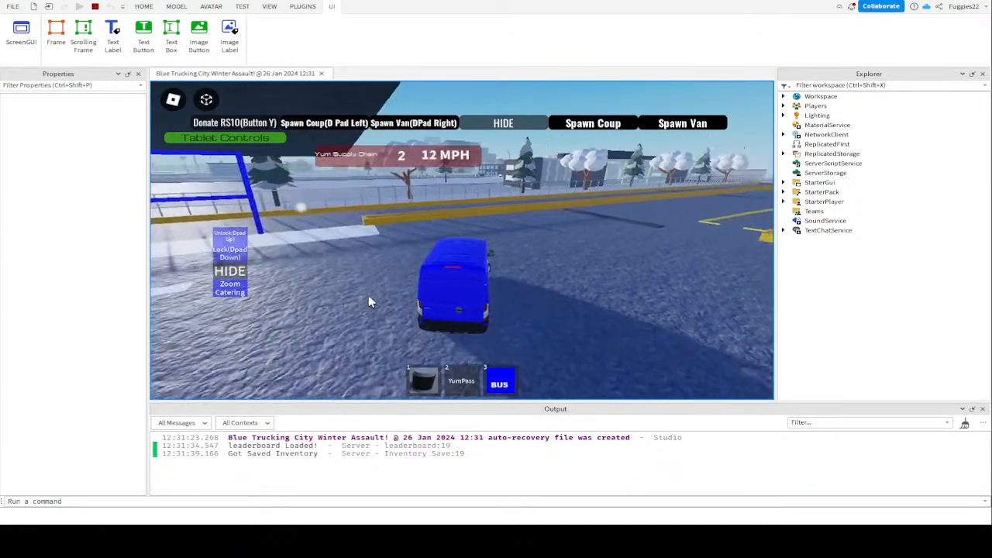
{"action": "key", "text": "w"}
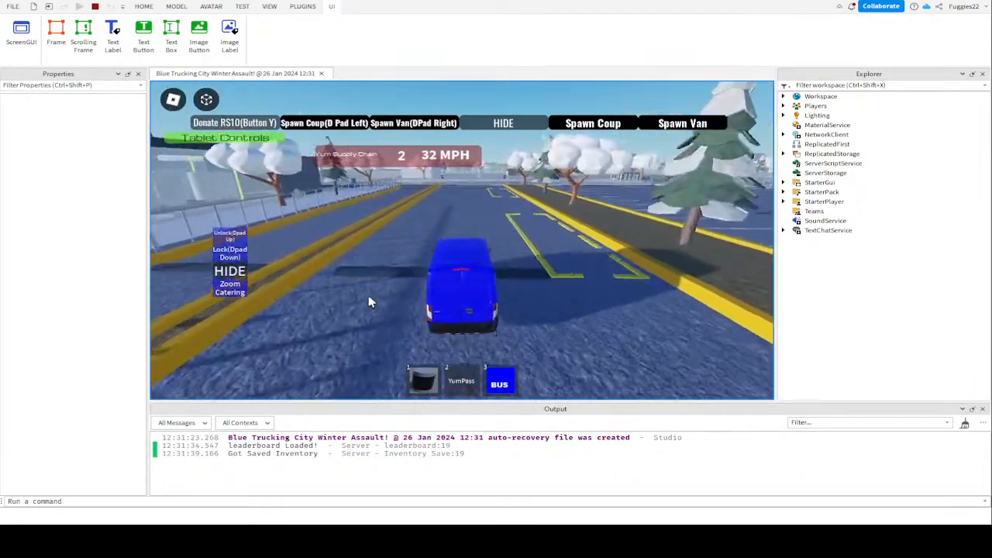
{"action": "key", "text": "s"}
{"action": "key", "text": "s"}
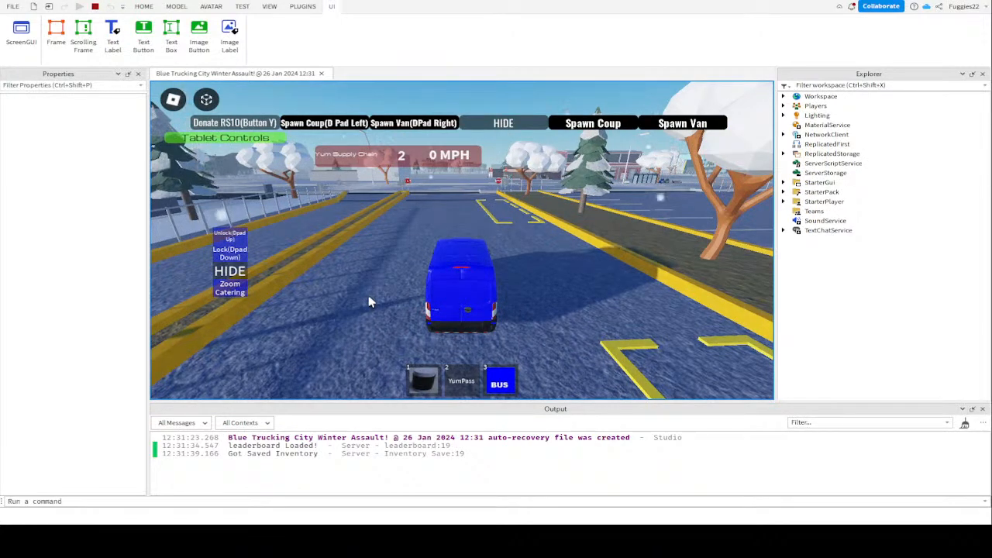
Drive the van past the stop signs onto the road and park it beside the small white building with blue windows
{"action": "key", "text": "w"}
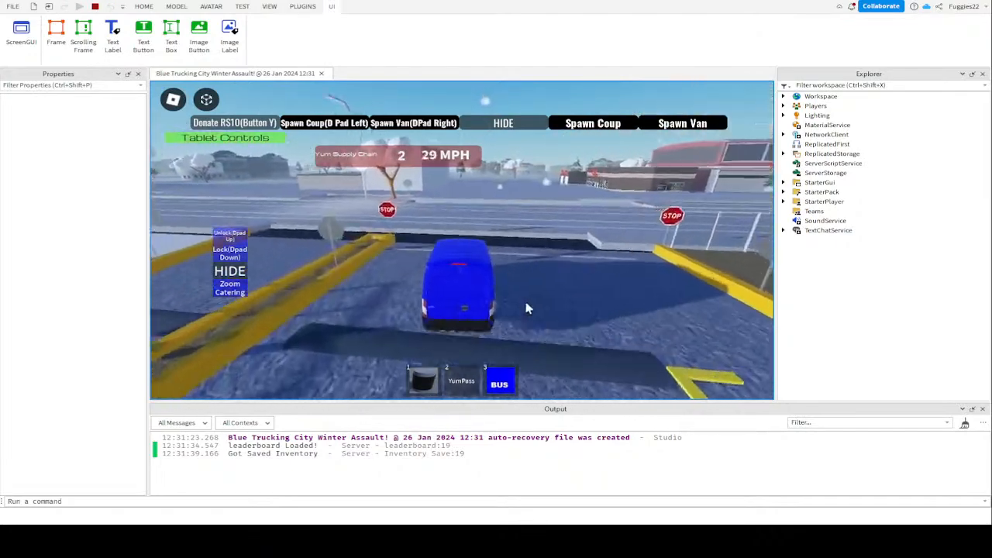
{"action": "key", "text": "d"}
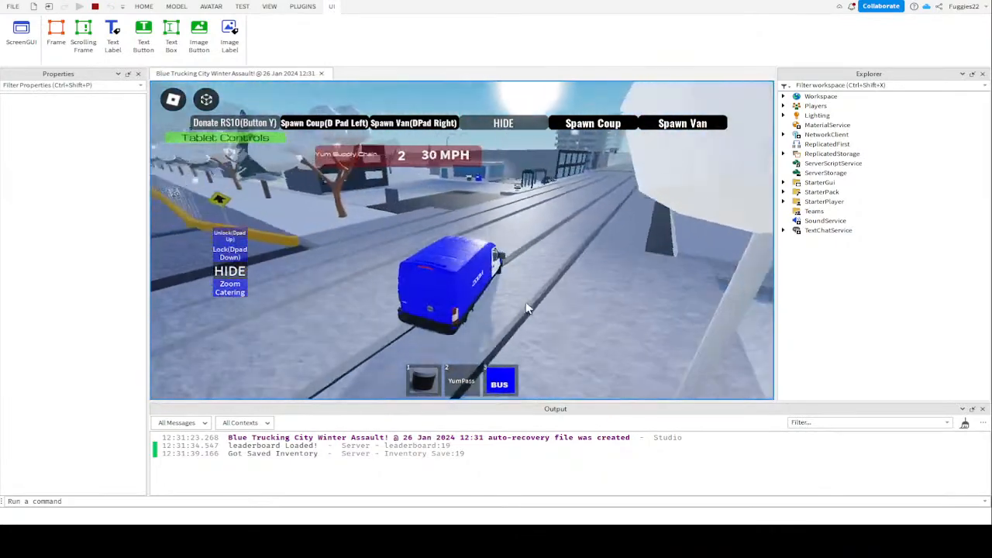
{"action": "key", "text": "a"}
{"action": "key", "text": "s"}
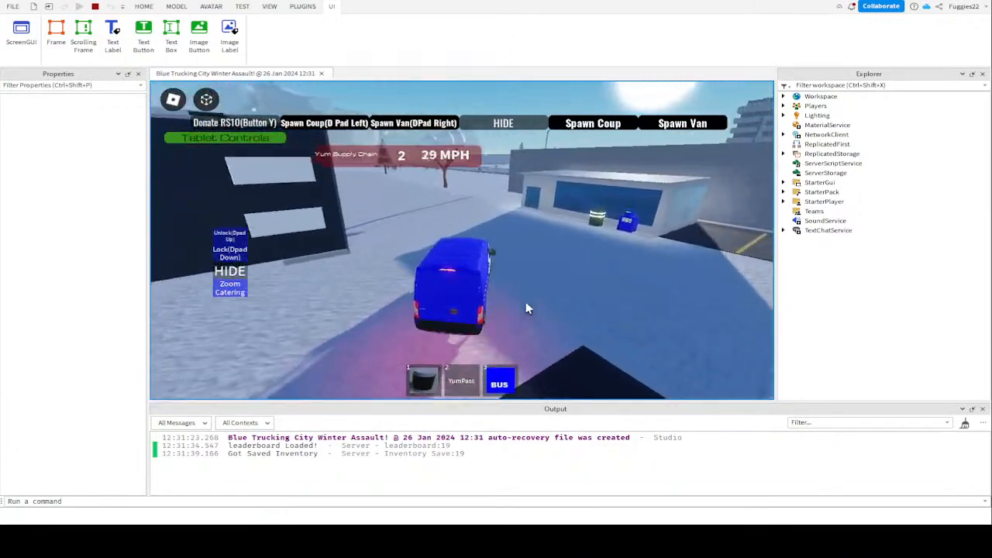
{"action": "key", "text": "a"}
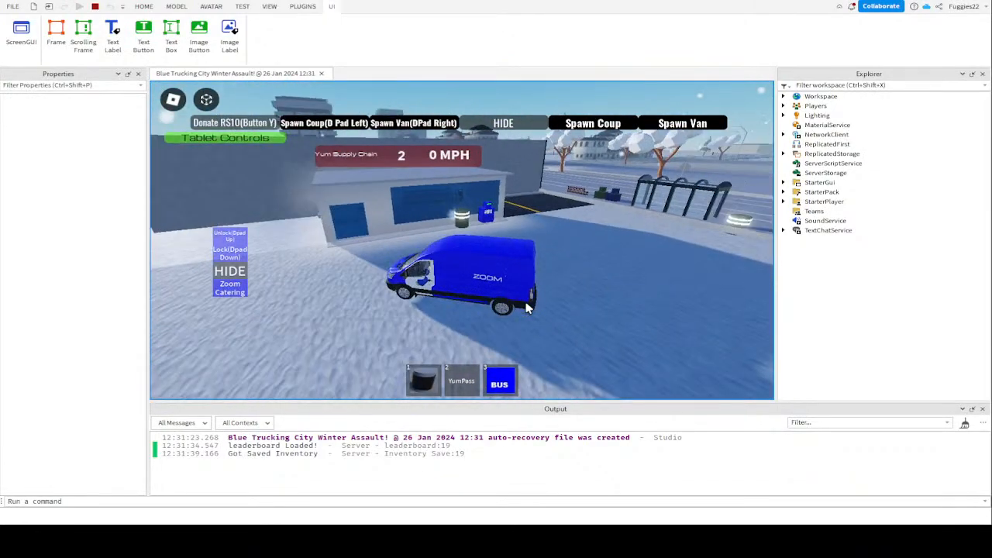
Drive the van around the white building, along its grey side wall and past the roadside bus shelter
{"action": "key", "text": "w"}
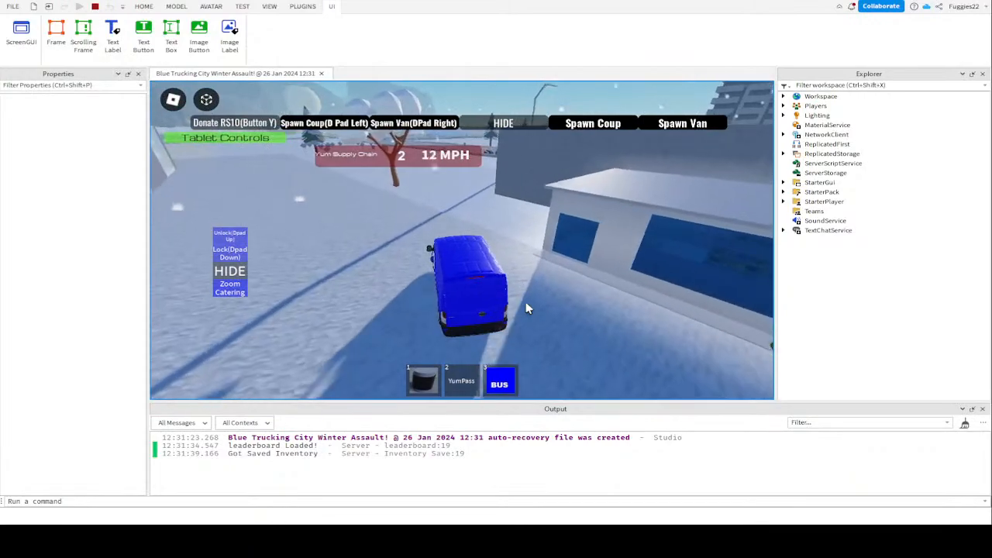
{"action": "key", "text": "w"}
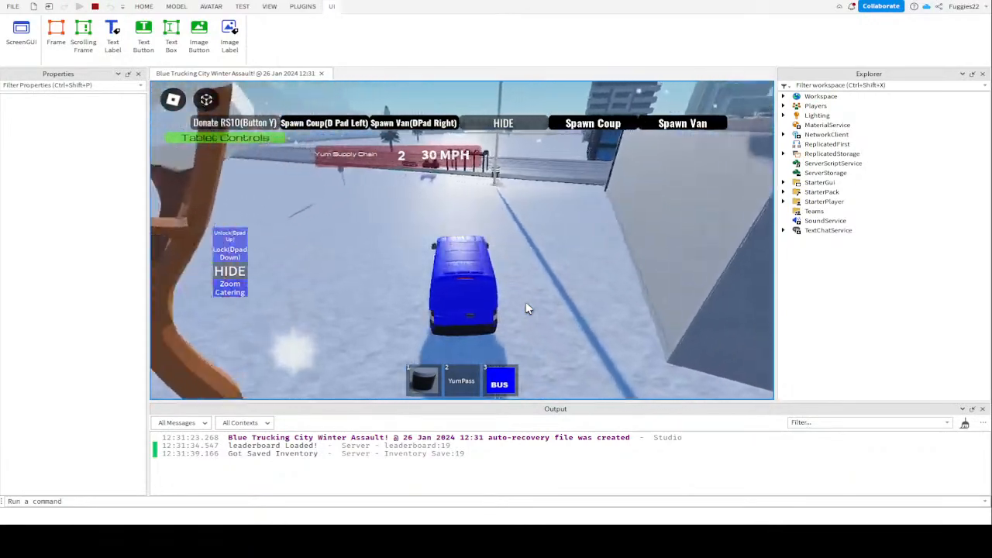
{"action": "key", "text": "w"}
{"action": "key", "text": "a"}
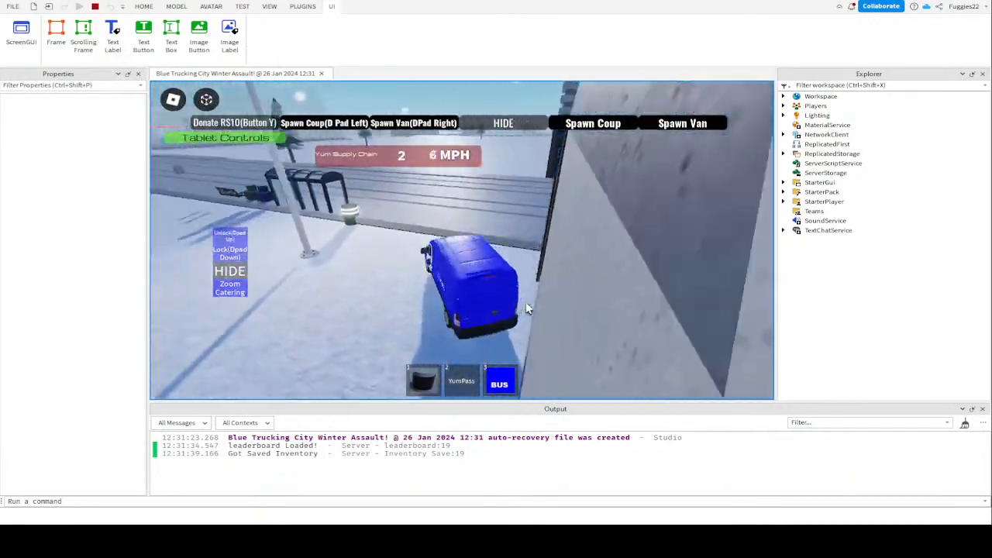
{"action": "key", "text": "w"}
{"action": "key", "text": "a"}
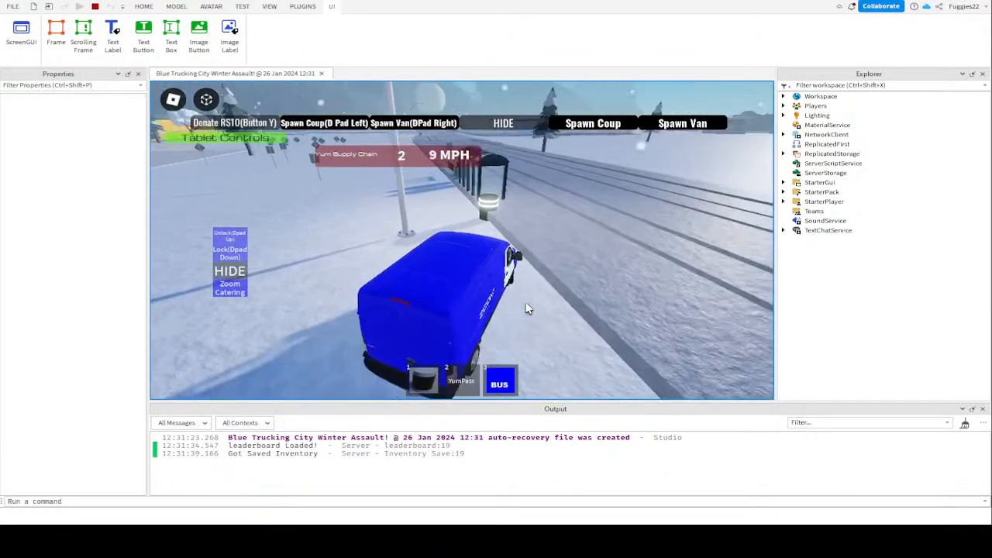
{"action": "key", "text": "w"}
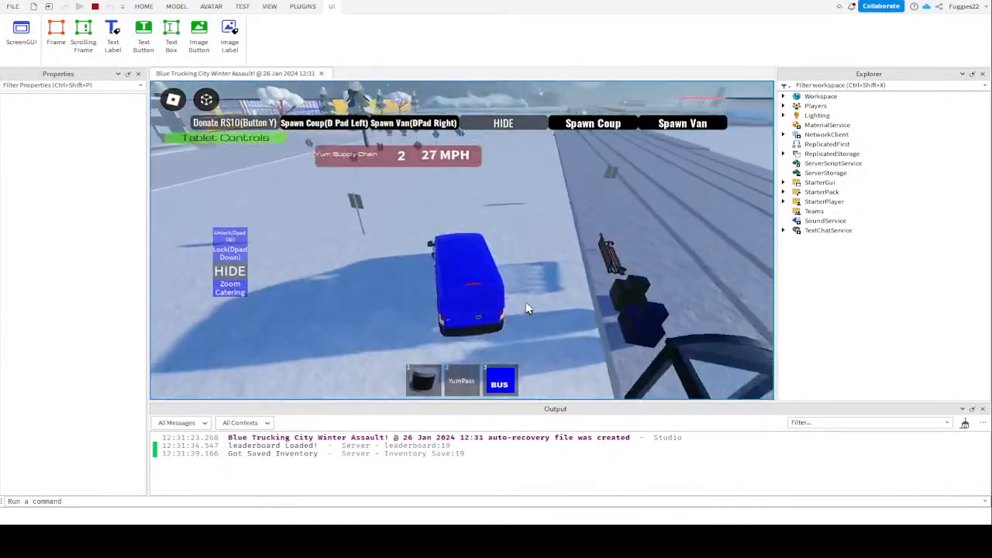
Drive the van across the snowy field of road signs, looping back alongside the large garage building
{"action": "key", "text": "w"}
{"action": "key", "text": "d"}
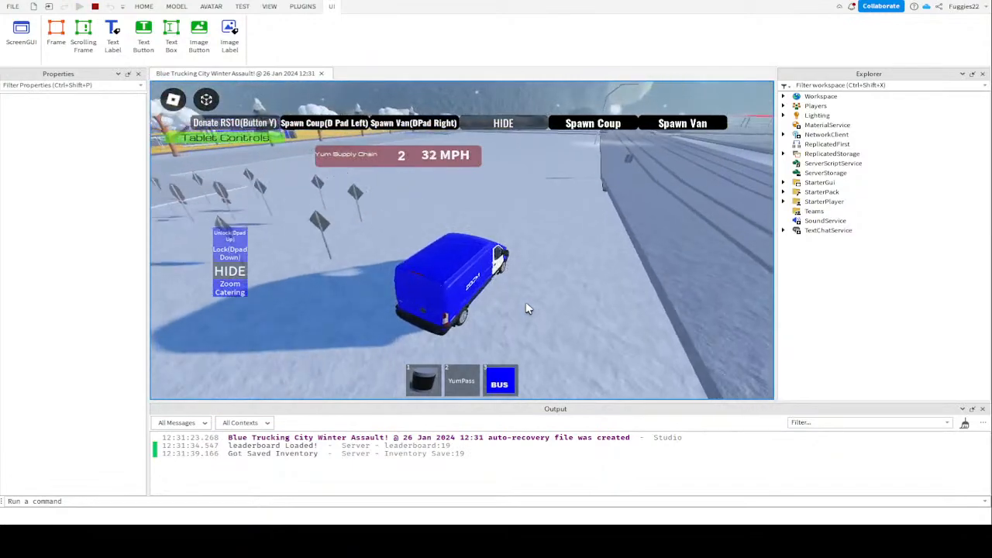
{"action": "key", "text": "w"}
{"action": "key", "text": "a"}
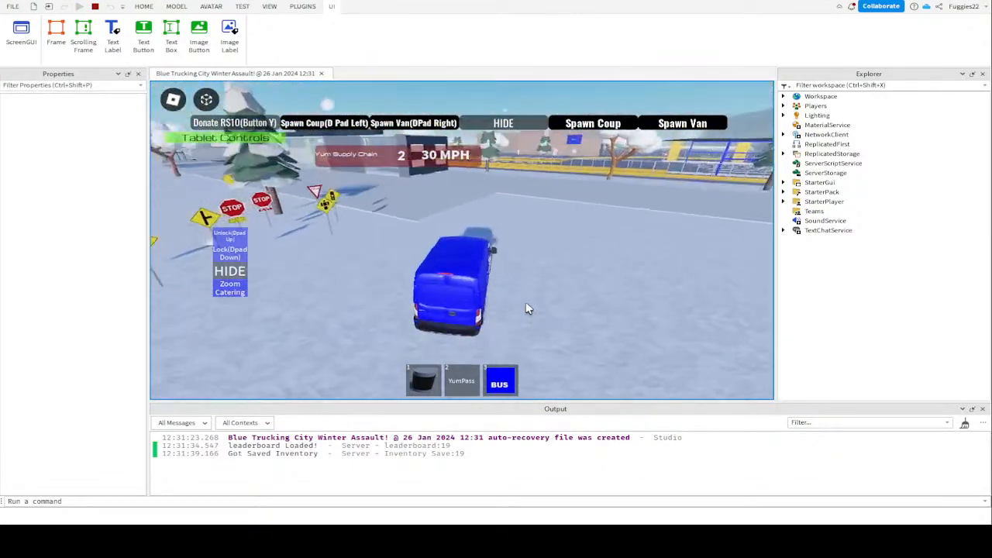
{"action": "key", "text": "a"}
{"action": "key", "text": "w"}
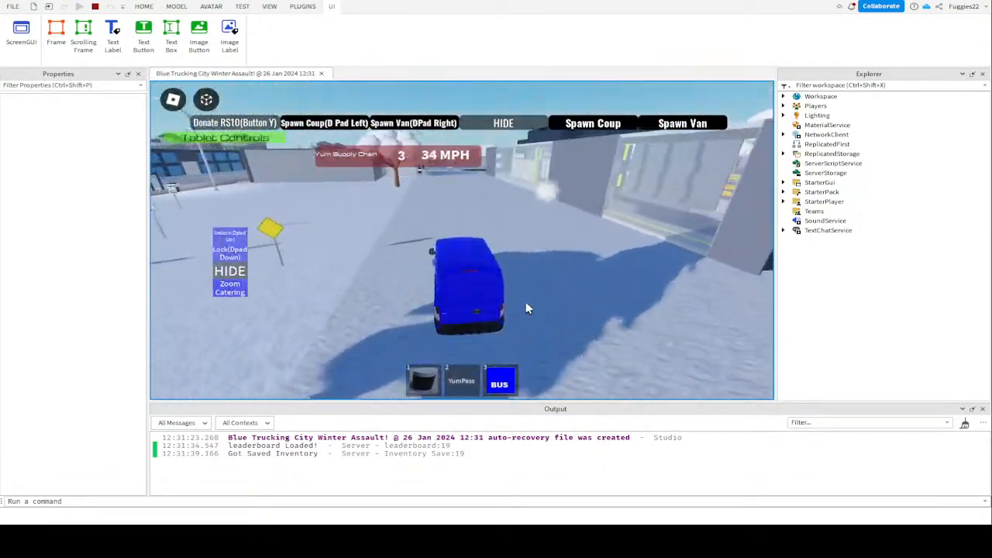
{"action": "key", "text": "w"}
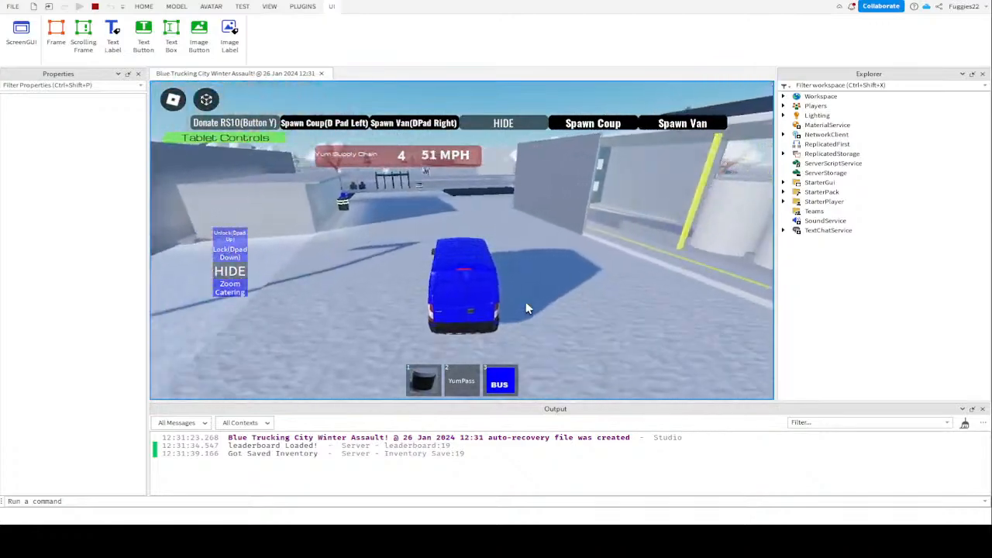
Steer the van onto the main road and follow it out of town to the open lot with the parked trailers
{"action": "key", "text": "w"}
{"action": "key", "text": "d"}
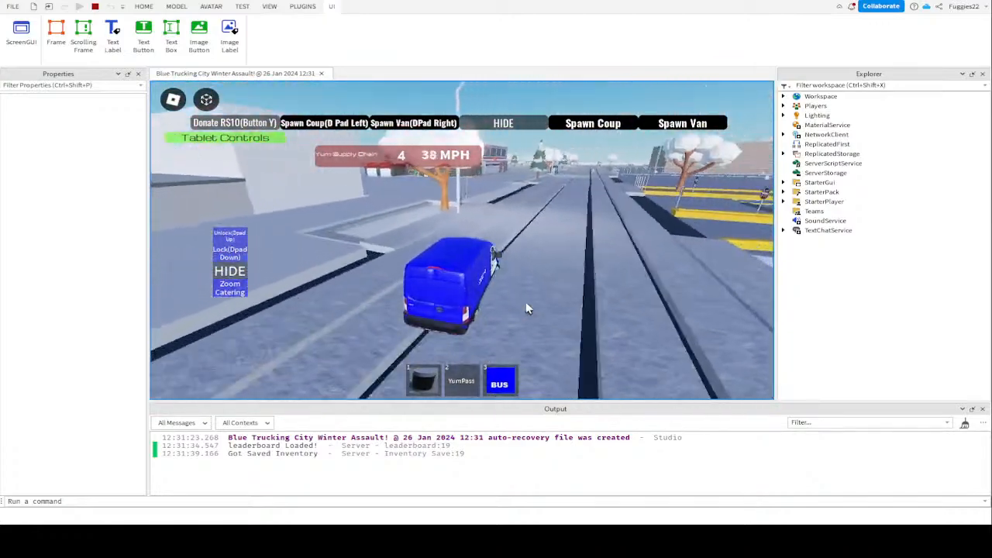
{"action": "key", "text": "w"}
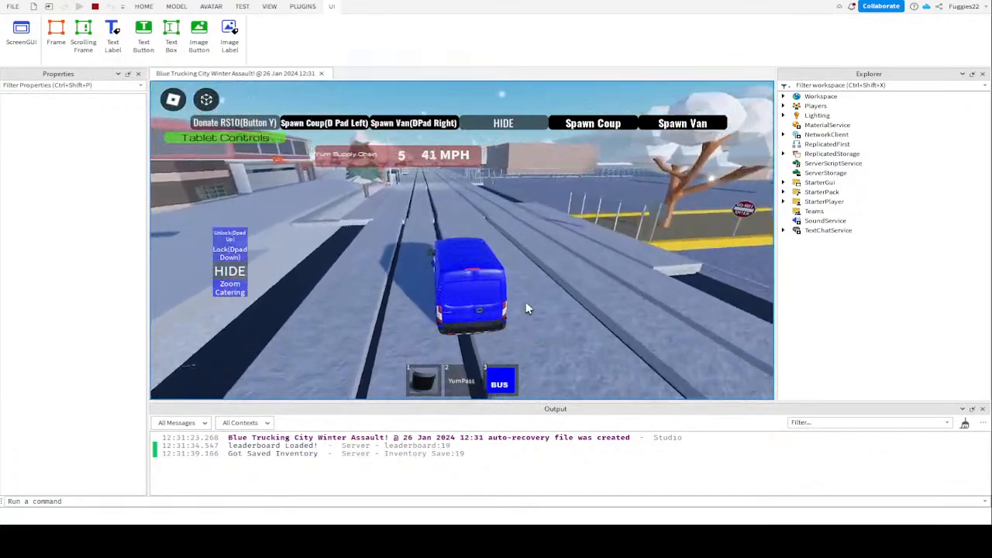
{"action": "key", "text": "w"}
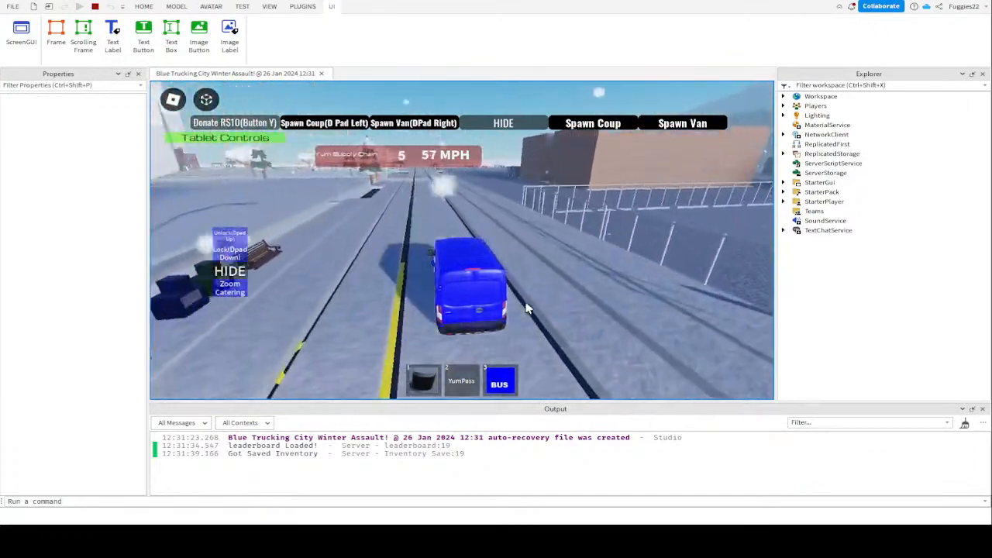
{"action": "key", "text": "w"}
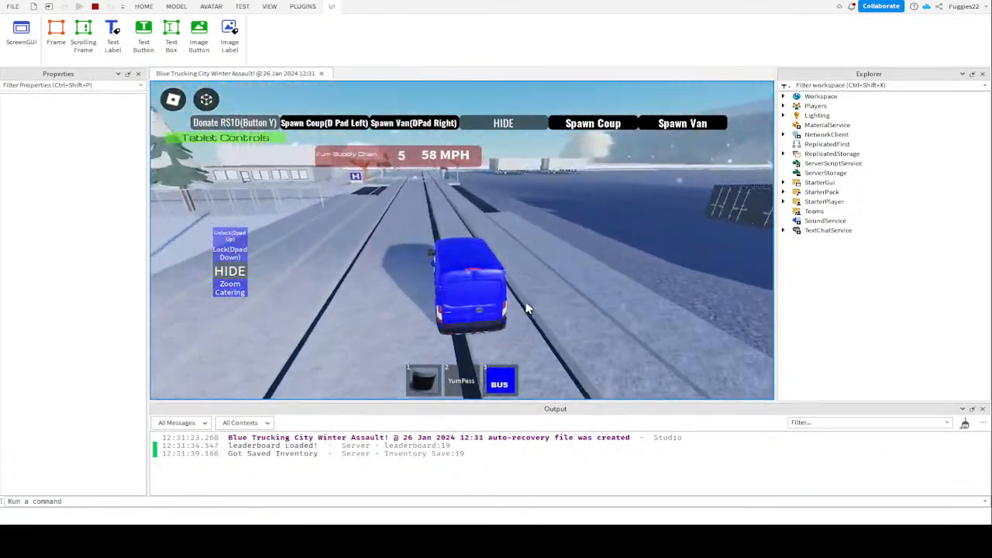
{"action": "key", "text": "w"}
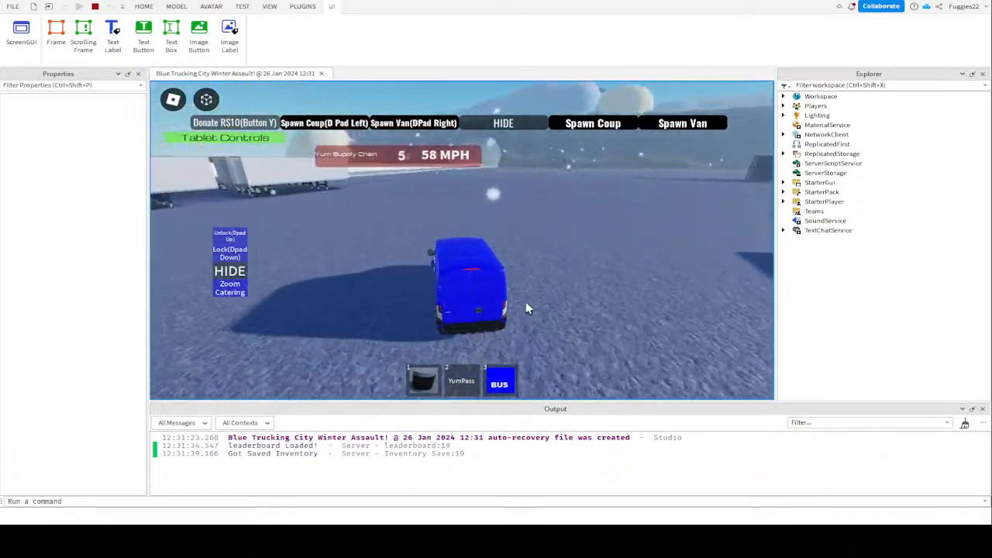
Steer the van back onto the road and drive through the mountain tunnel, braking at its far end
{"action": "key", "text": "w"}
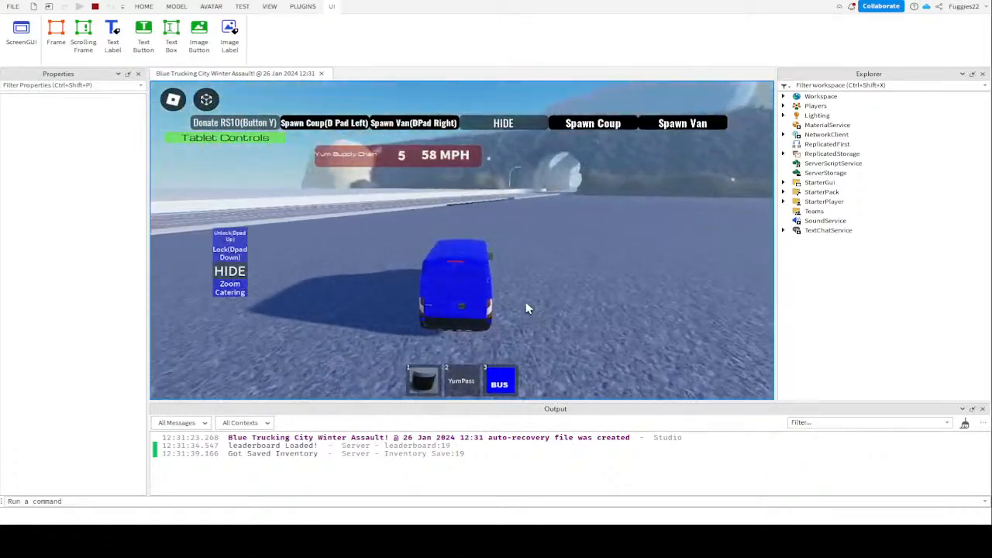
{"action": "key", "text": "w"}
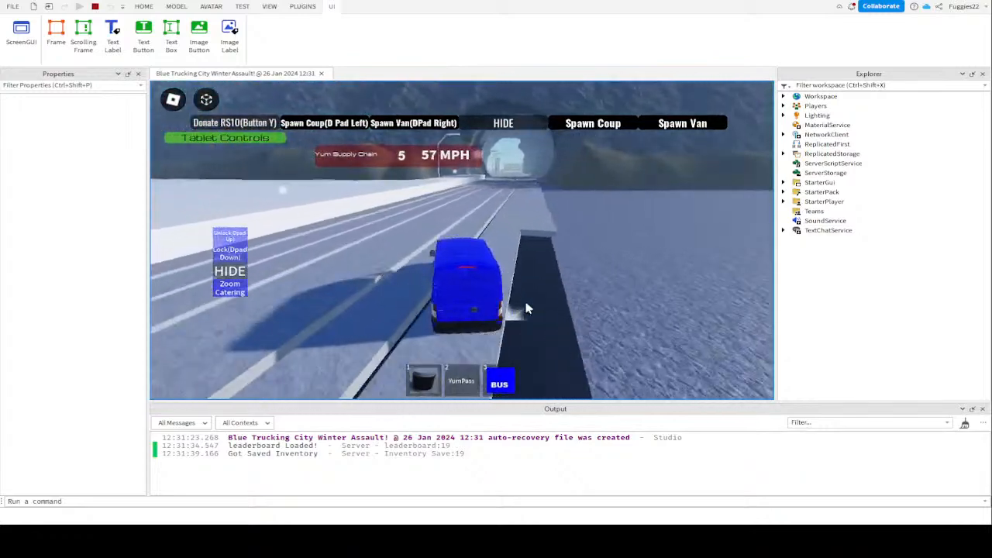
{"action": "key", "text": "w"}
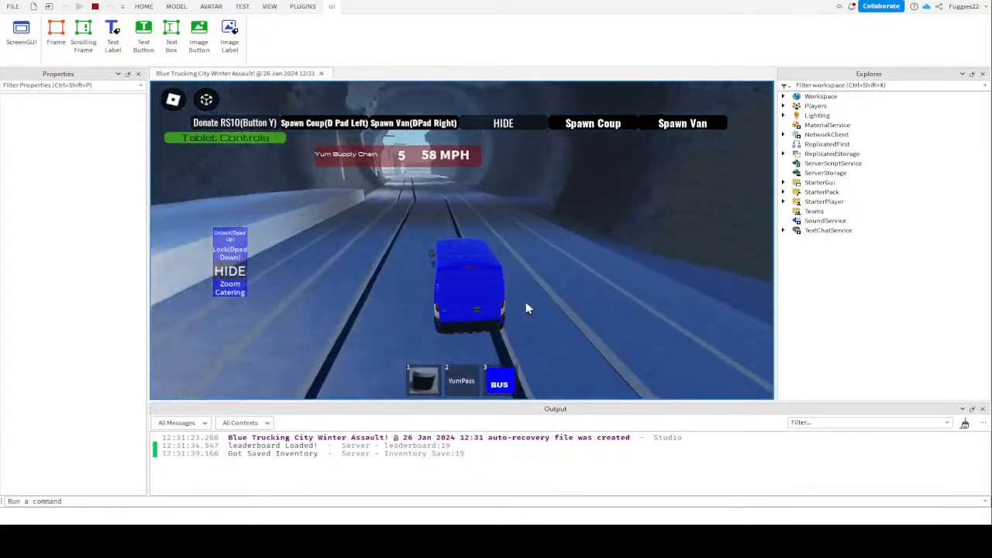
{"action": "key", "text": "w"}
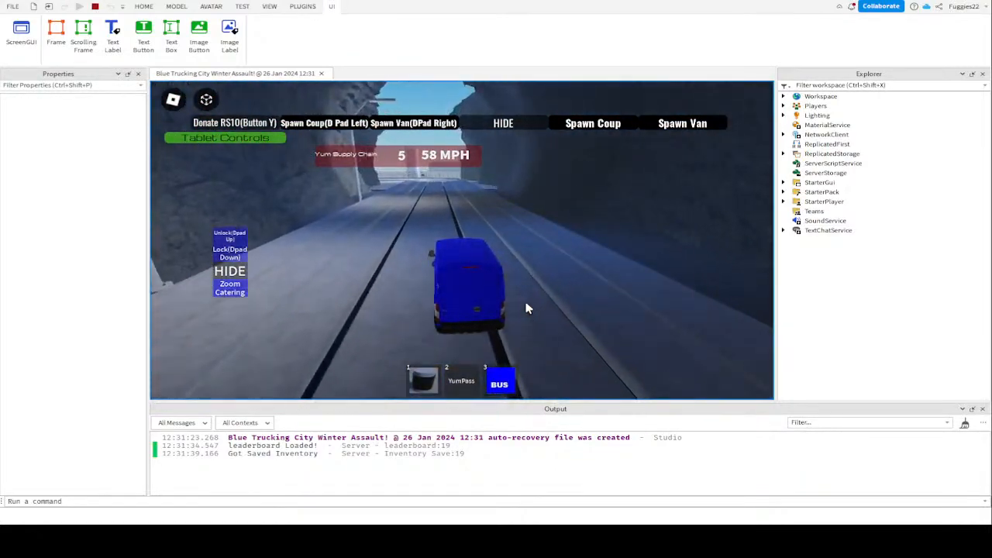
{"action": "key", "text": "s"}
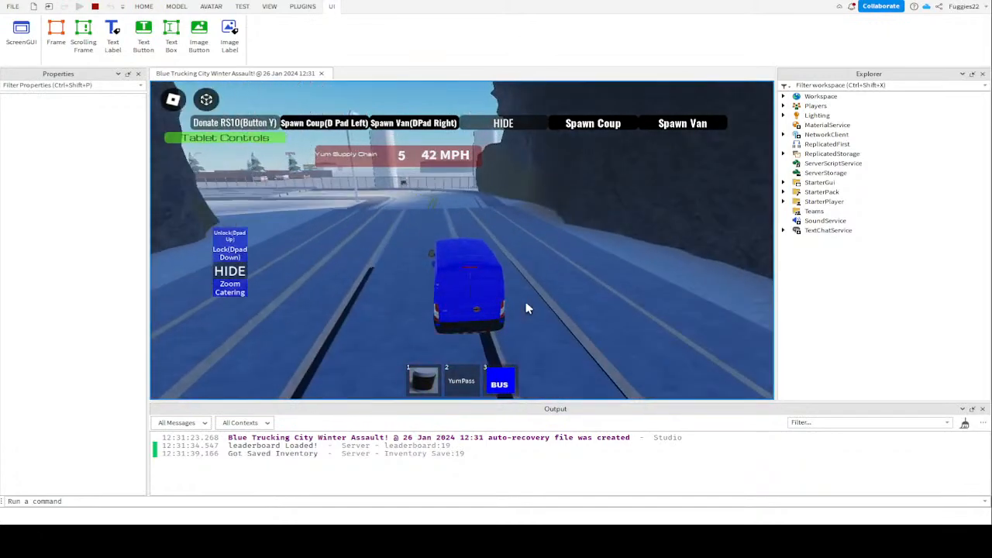
Turn the van onto the road beside the chain-link fence and follow it to the bend, braking there
{"action": "key", "text": "d"}
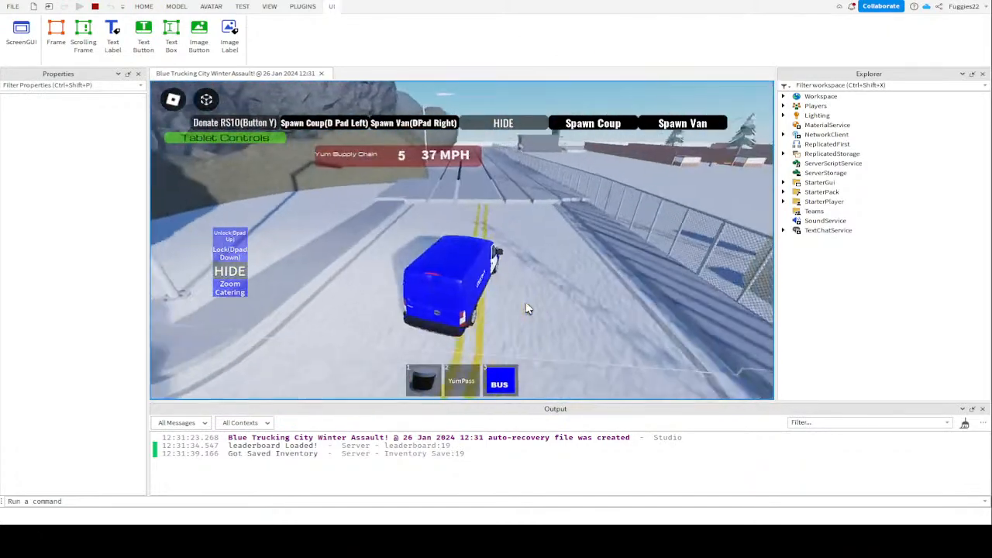
{"action": "key", "text": "w"}
{"action": "key", "text": "a"}
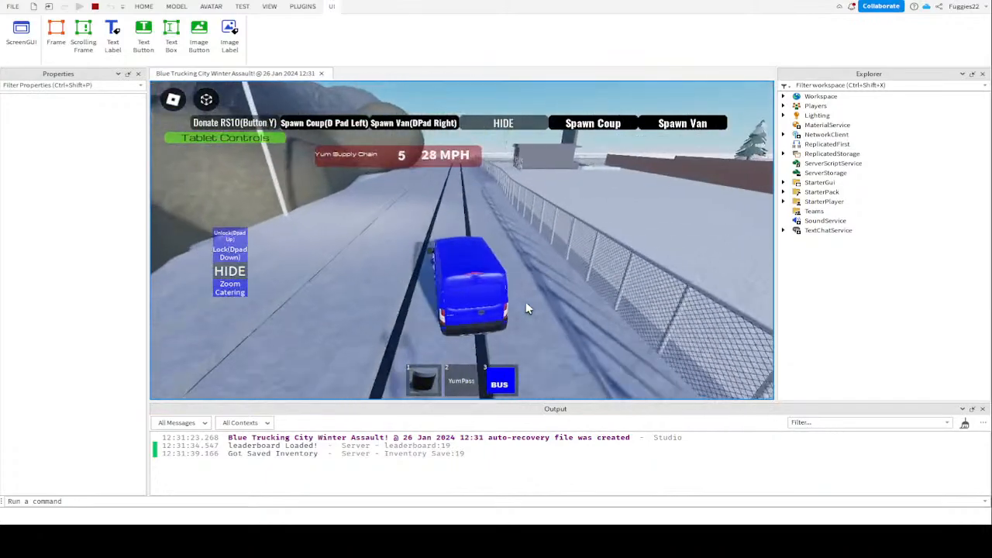
{"action": "key", "text": "w"}
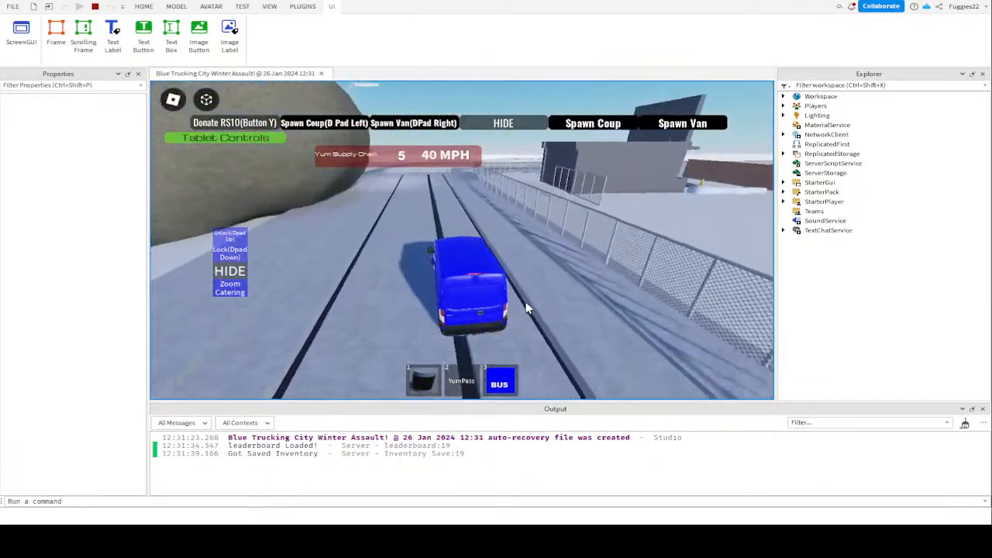
{"action": "key", "text": "w"}
{"action": "key", "text": "s"}
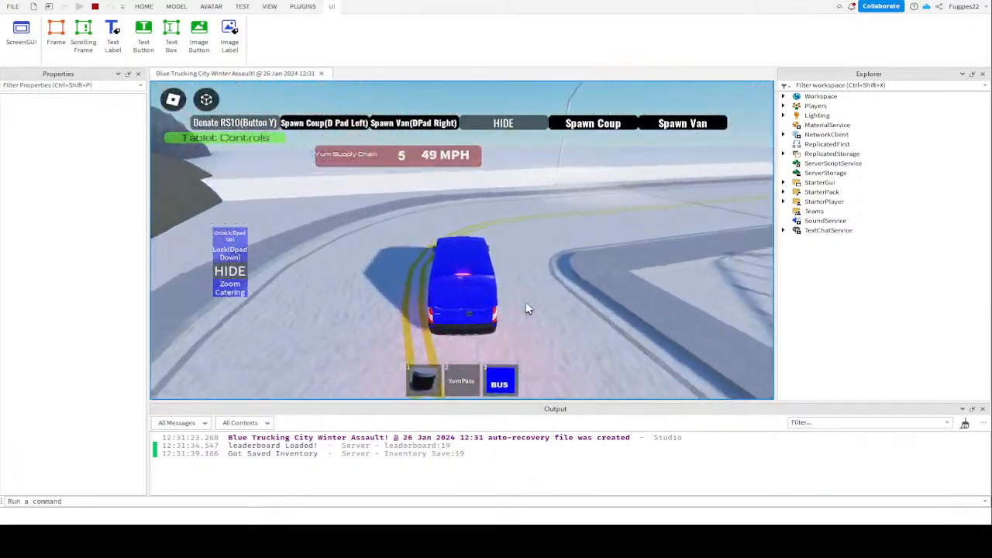
Turn the van sharply at the bend and leave the road across the snow towards the brick walls
{"action": "key", "text": "s"}
{"action": "key", "text": "a"}
{"action": "key", "text": "w"}
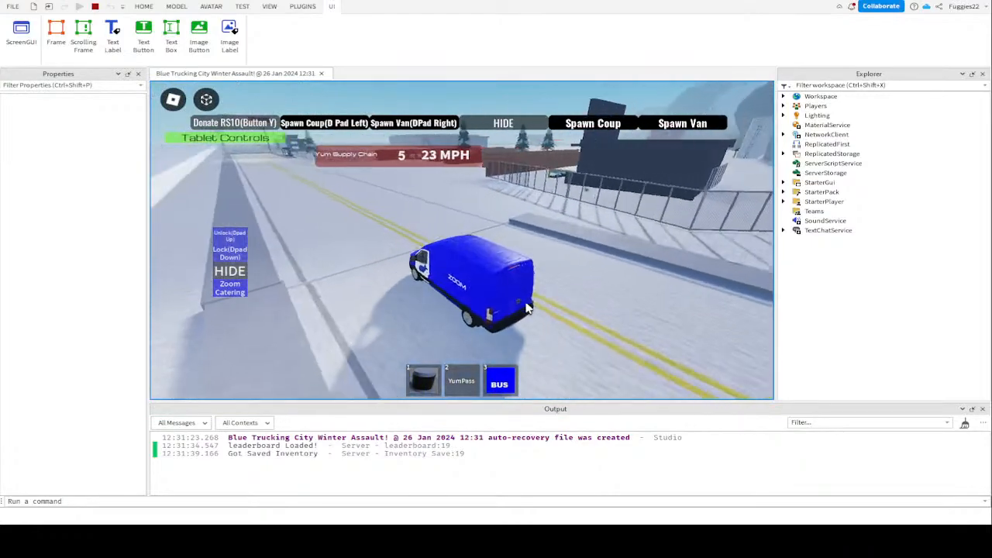
{"action": "key", "text": "w"}
{"action": "key", "text": "d"}
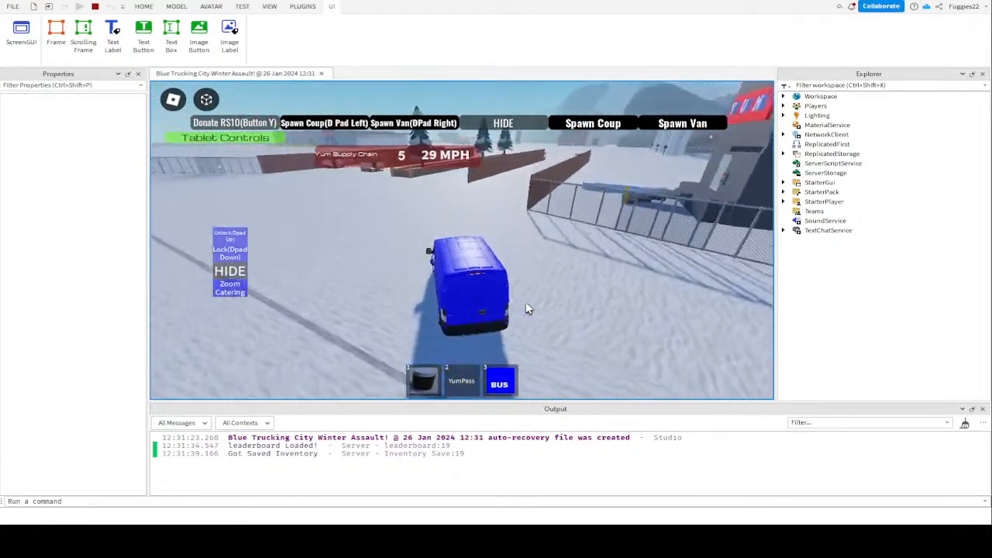
Drive the van along the lane between the brick walls up to the barrier gate
{"action": "key", "text": "w"}
{"action": "key", "text": "a"}
{"action": "key", "text": "w"}
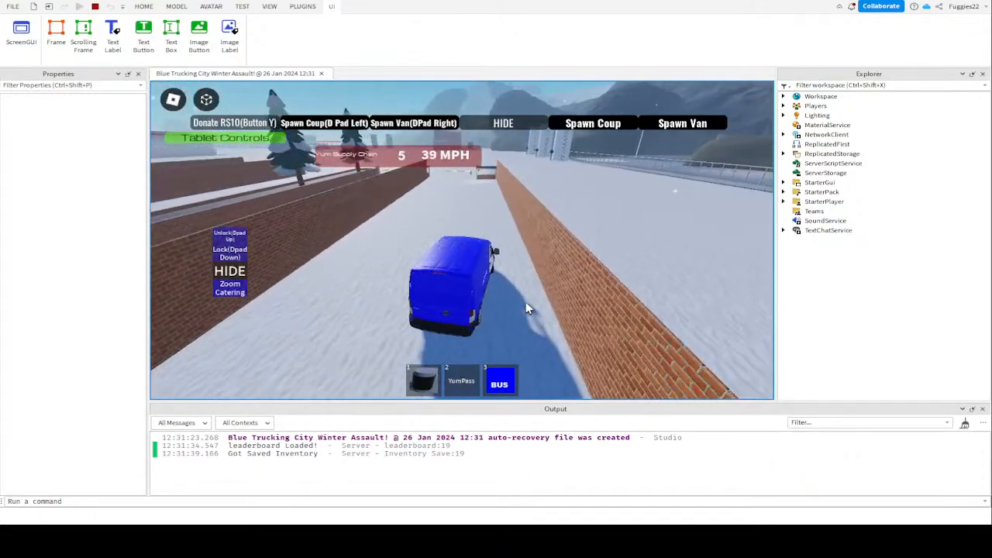
{"action": "key", "text": "a"}
{"action": "key", "text": "w"}
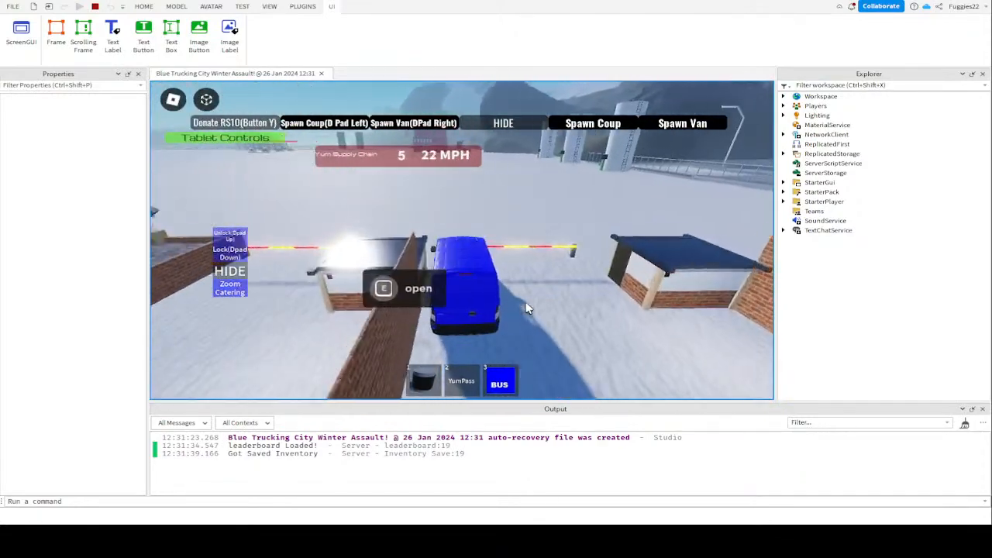
Drive the van through the barrier gate and across the snow towards the red building, braking as it gets close
{"action": "key", "text": "d"}
{"action": "key", "text": "w"}
{"action": "key", "text": "a"}
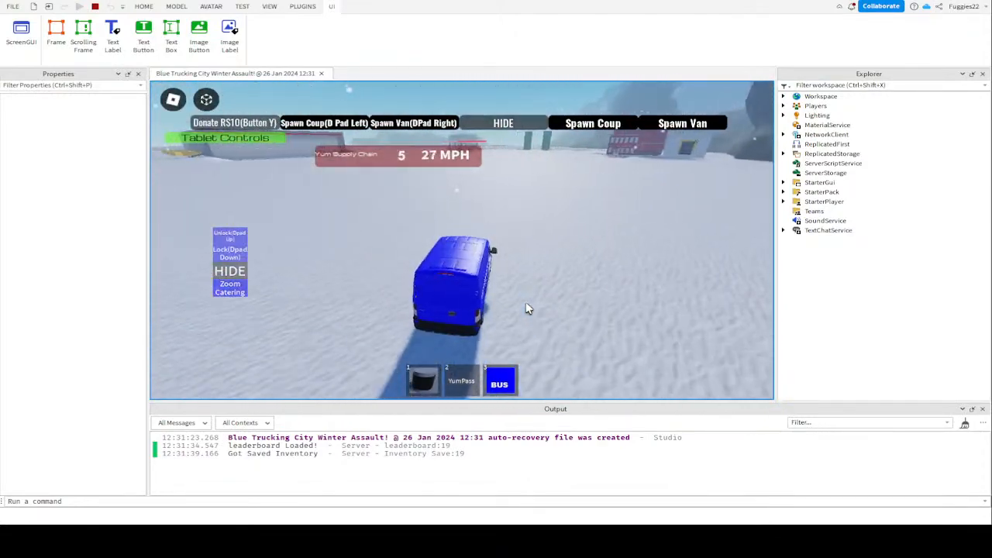
{"action": "key", "text": "w"}
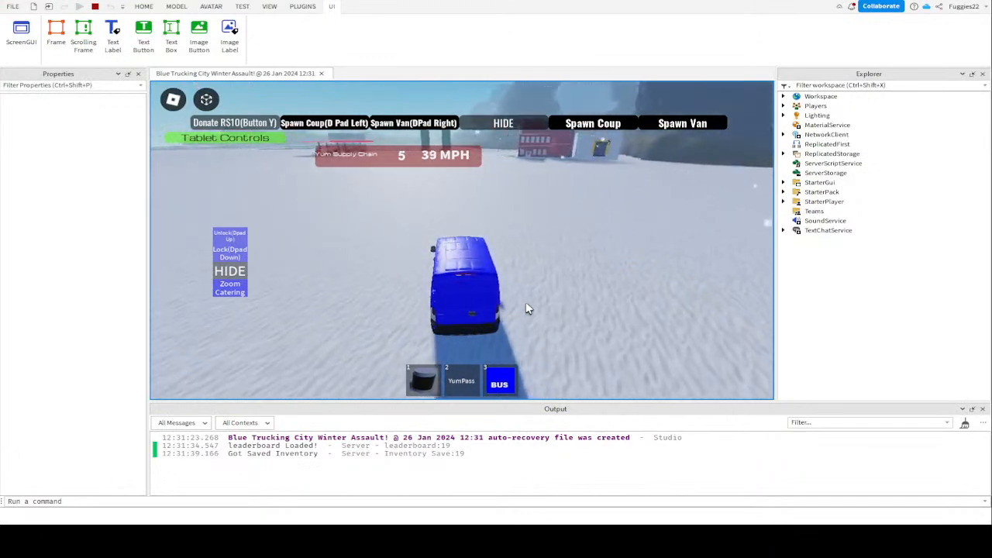
{"action": "key", "text": "w"}
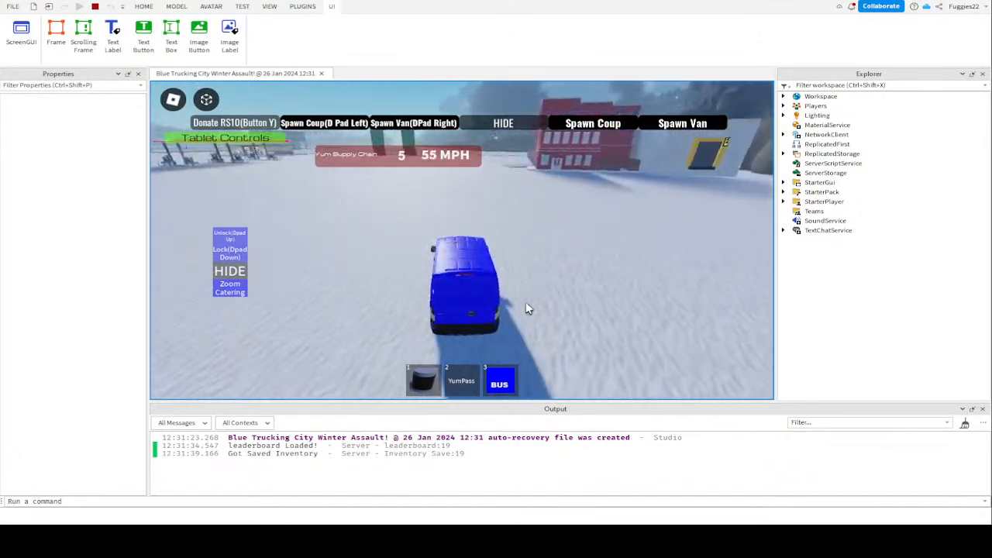
{"action": "key", "text": "s"}
{"action": "key", "text": "s"}
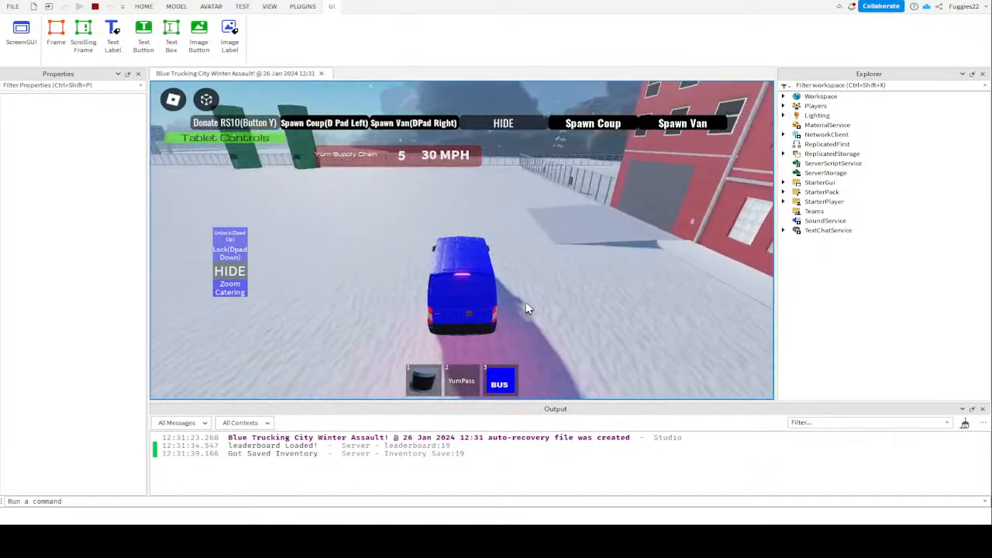
Turn the van away from the red building and drive it to the Yum building, stopping beside the outdoor stairs
{"action": "key", "text": "d"}
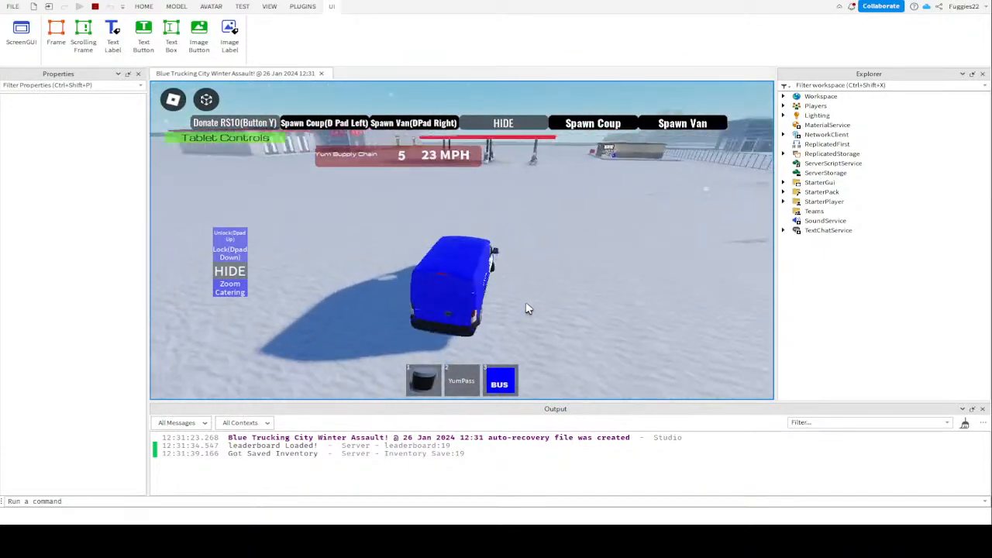
{"action": "key", "text": "w"}
{"action": "key", "text": "a"}
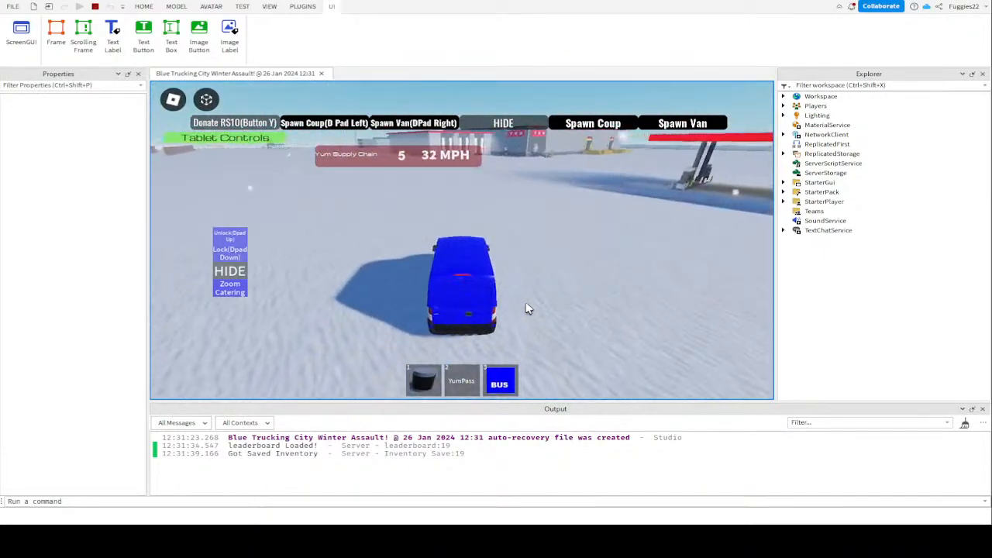
{"action": "key", "text": "w"}
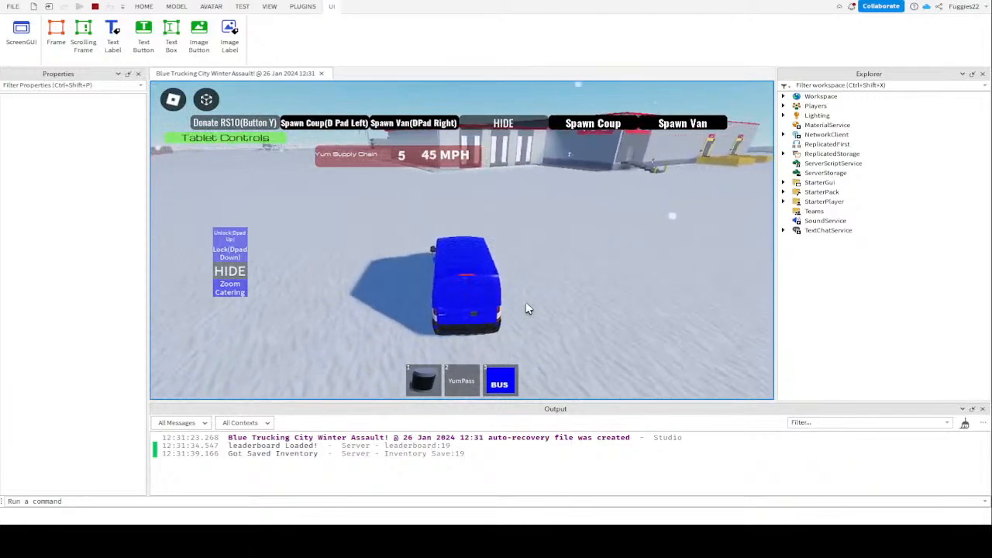
{"action": "key", "text": "s"}
{"action": "key", "text": "d"}
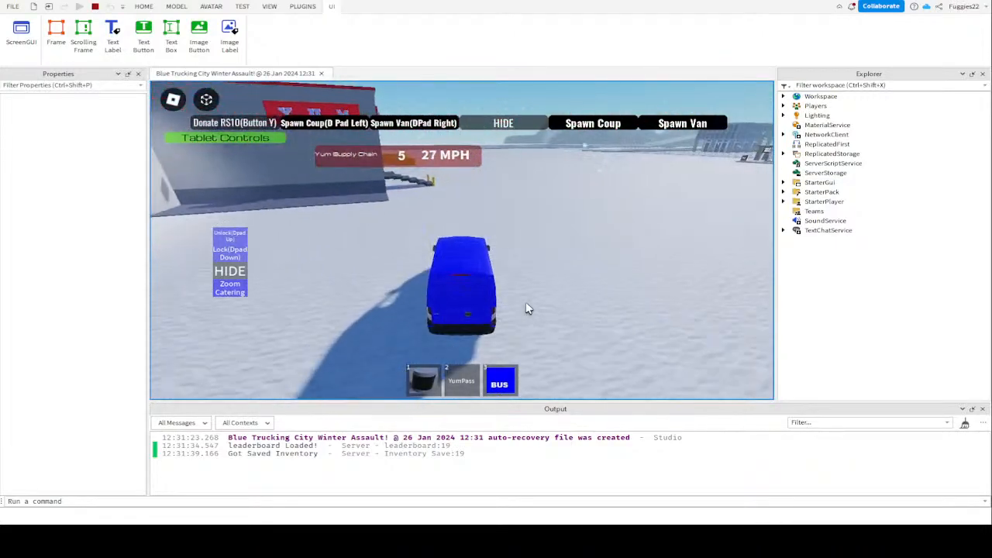
{"action": "key", "text": "s"}
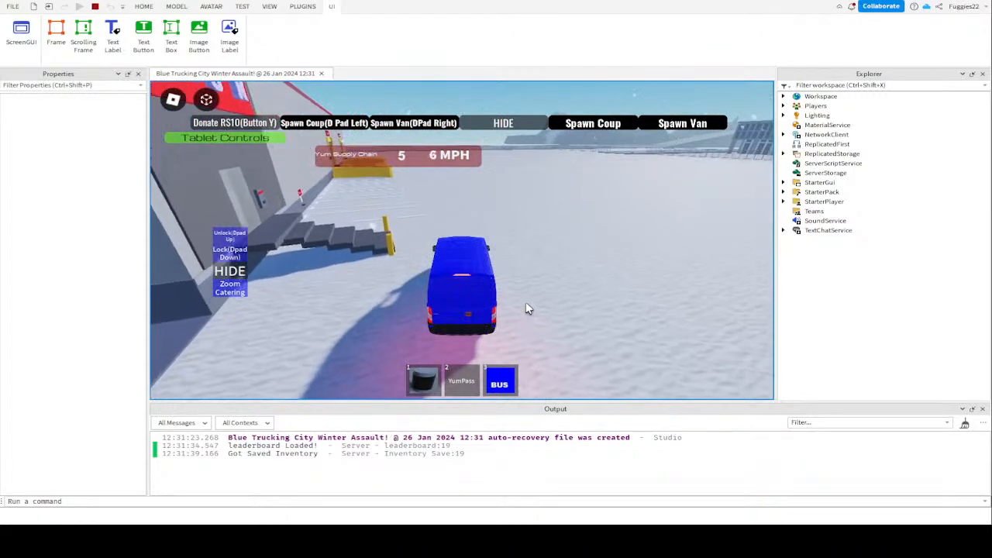
Get out of the van and walk to the tall windows beside the Yum building's raised entrance platform
{"action": "key", "text": "space"}
{"action": "right_click_drag", "start_coordinate": [526, 303], "coordinate": [525, 304]}
{"action": "key", "text": "w"}
{"action": "key", "text": "w"}
{"action": "key", "text": "a"}
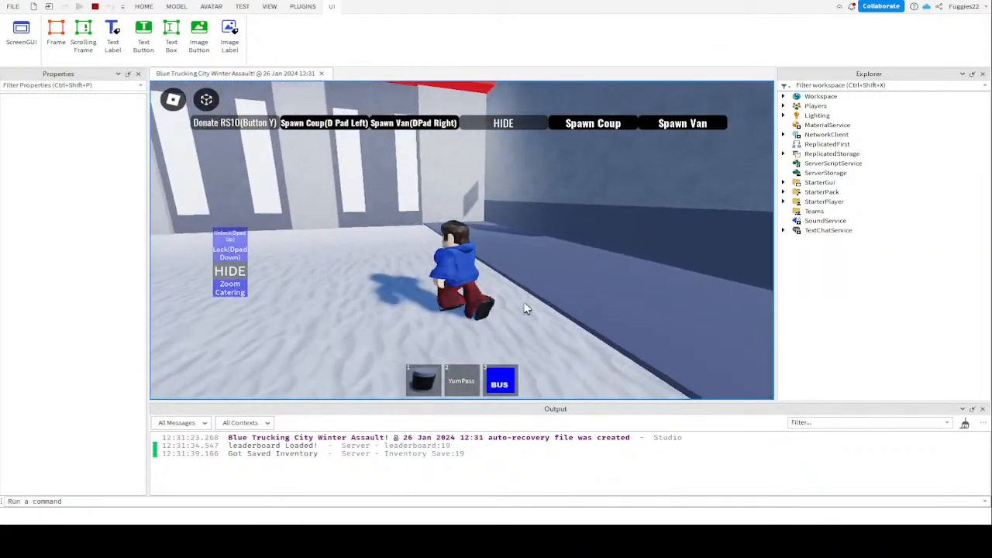
{"action": "key", "text": "w"}
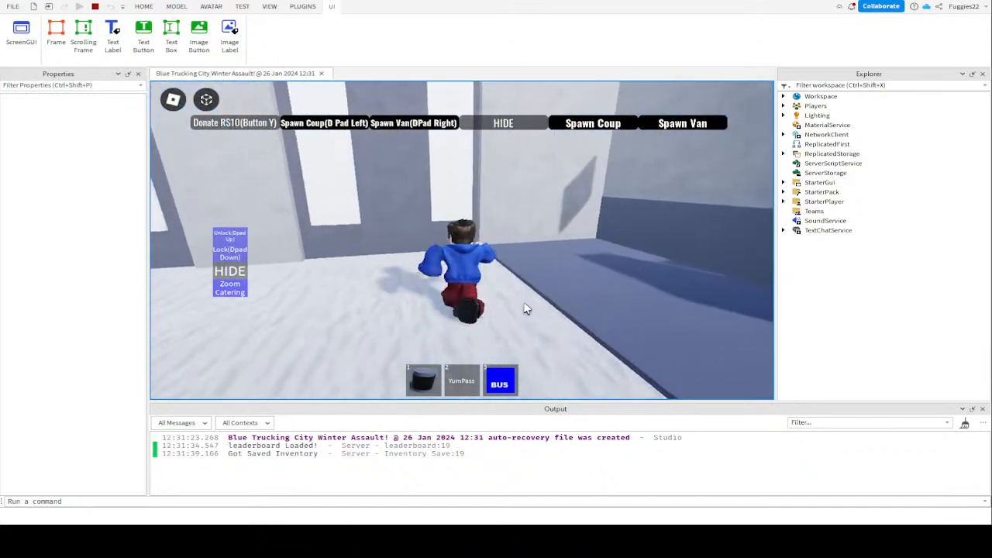
{"action": "key", "text": "w"}
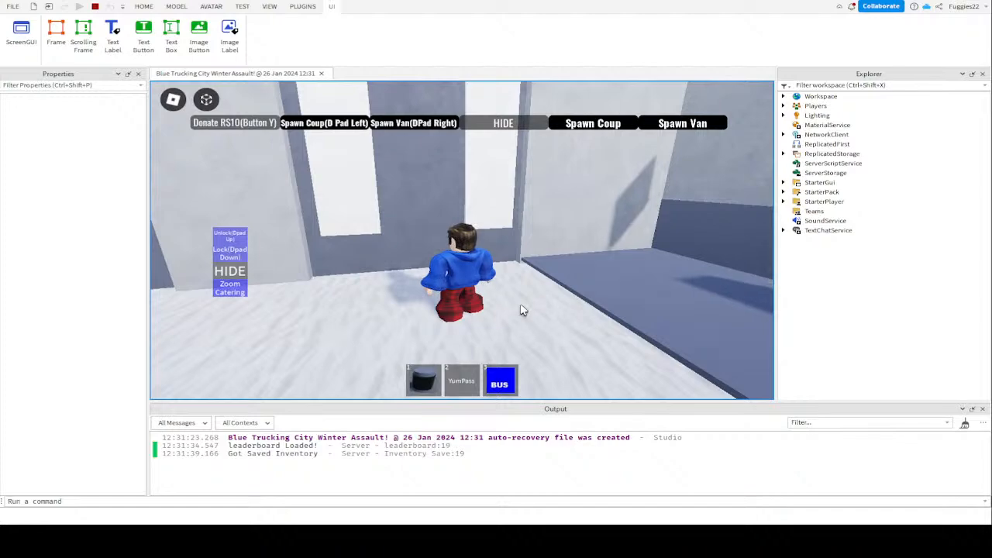
{"action": "key", "text": "w"}
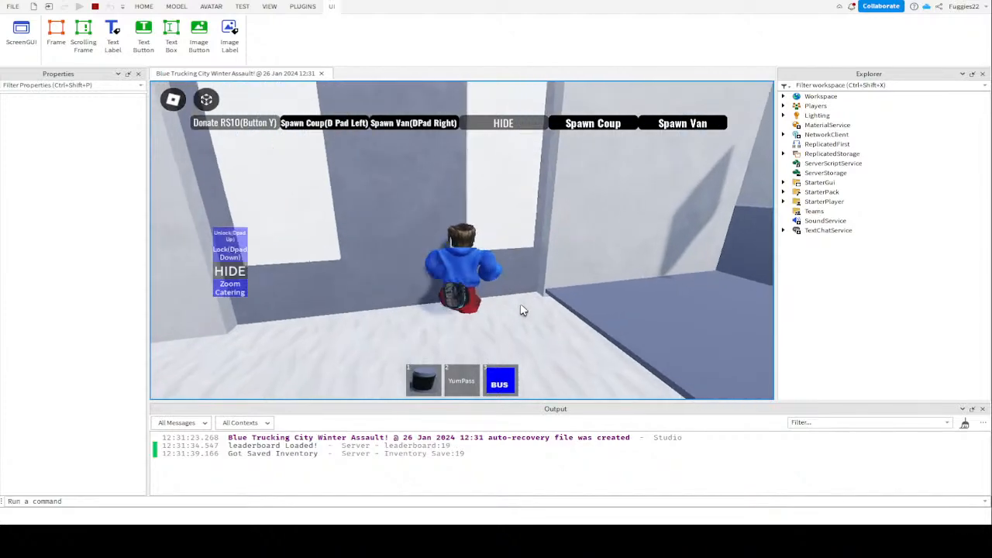
{"action": "key", "text": "a"}
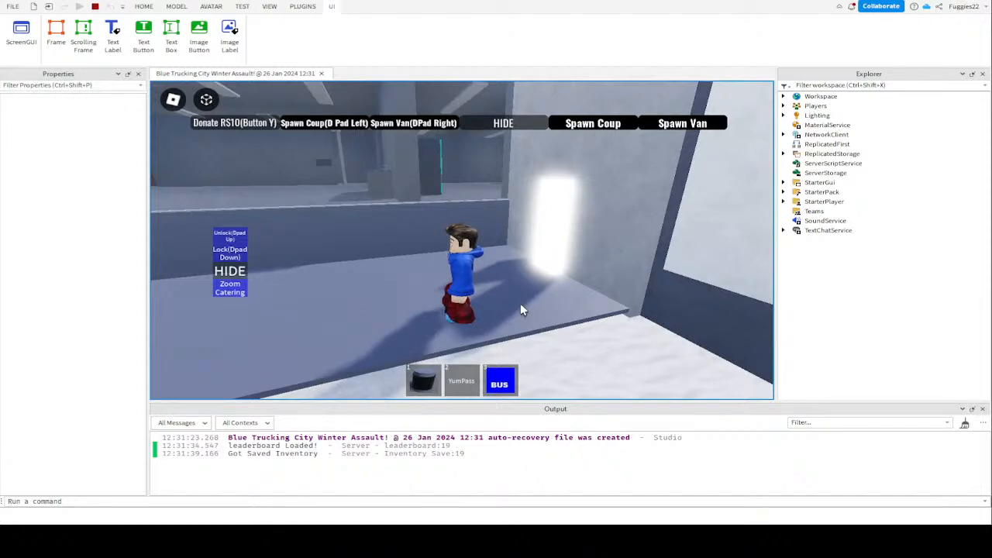
Activate the glowing panel on the entrance platform's wall to bring up the Yum trailer spawn options
{"action": "key", "text": "w"}
{"action": "right_click_drag", "start_coordinate": [470, 307], "coordinate": [470, 307]}
{"action": "key", "text": "e"}
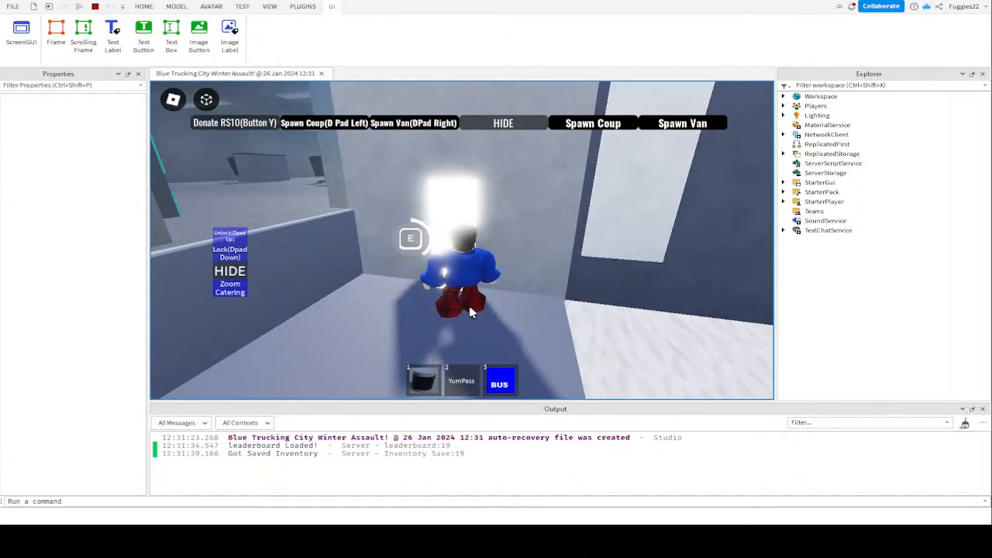
{"action": "key", "text": "s"}
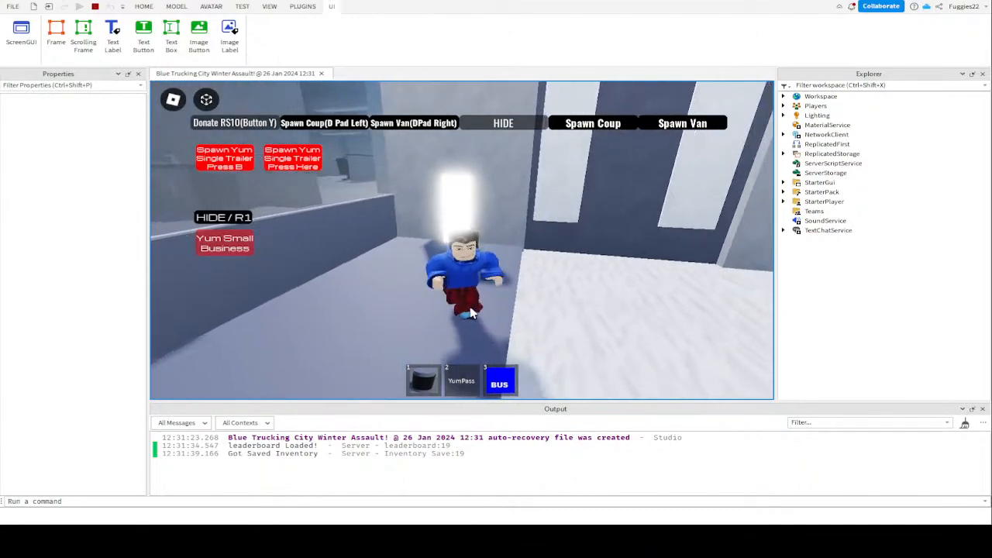
Walk out onto the open snow away from the building and spawn the Yum Single Trailer truck
{"action": "key", "text": "w"}
{"action": "right_click_drag", "start_coordinate": [470, 307], "coordinate": [474, 309]}
{"action": "key", "text": "w"}
{"action": "key", "text": "w"}
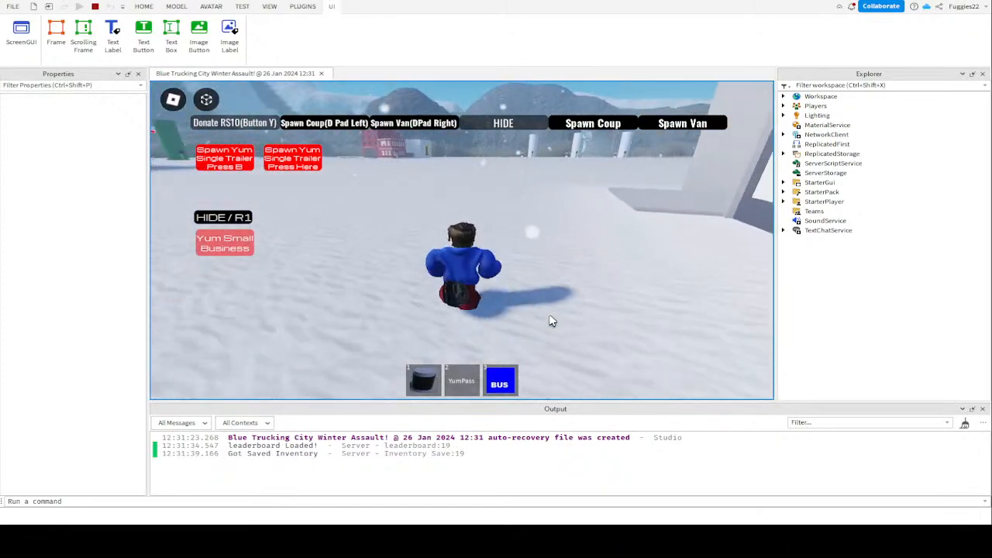
{"action": "key", "text": "w"}
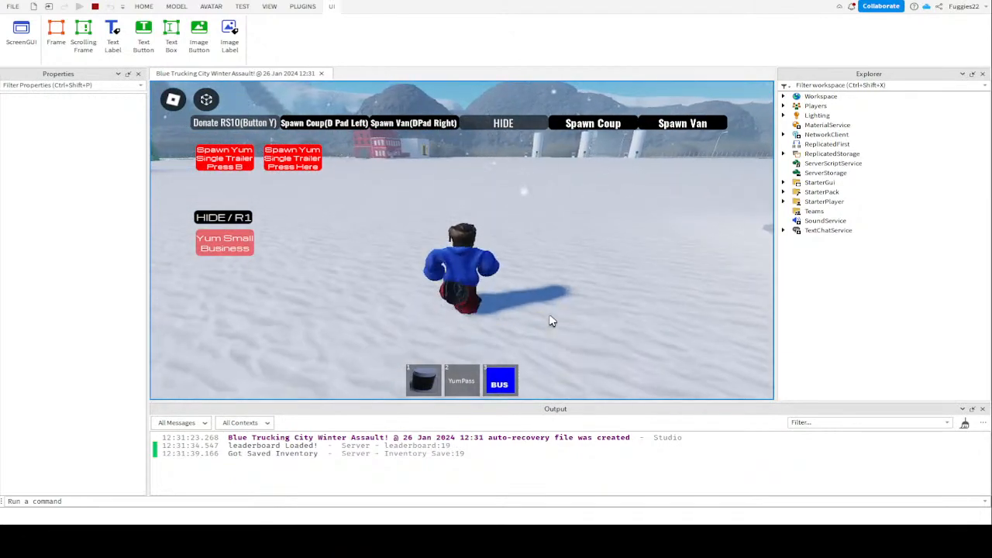
{"action": "key", "text": "w"}
{"action": "scroll", "coordinate": [582, 262], "scroll_direction": "down", "scroll_amount": 5}
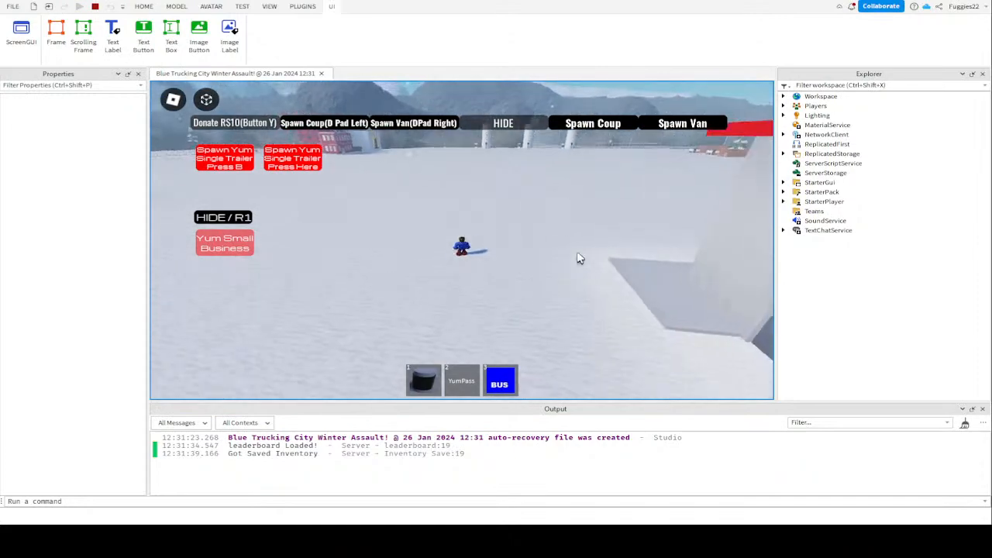
{"action": "key", "text": "w"}
{"action": "scroll", "coordinate": [376, 218], "scroll_direction": "up", "scroll_amount": 5}
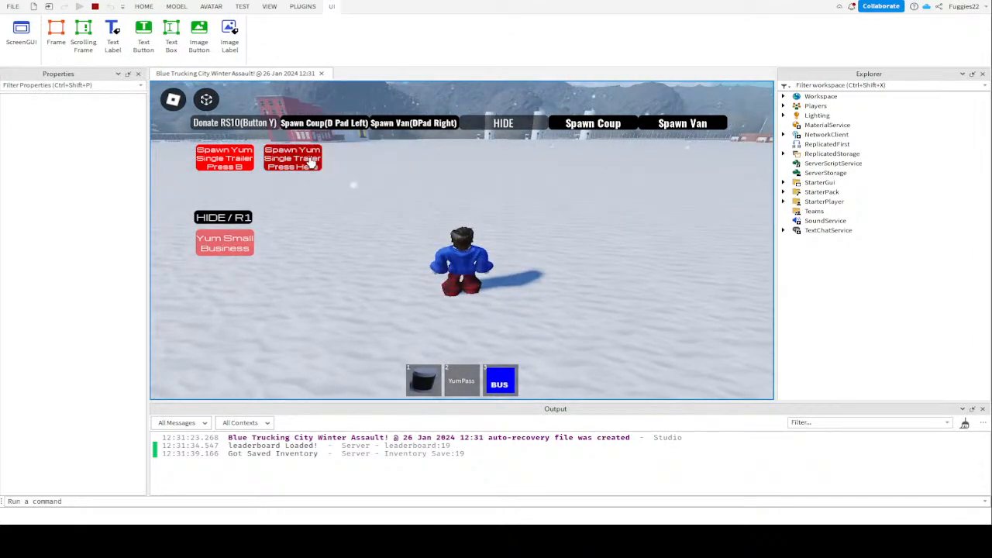
{"action": "scroll", "coordinate": [396, 235], "scroll_direction": "down", "scroll_amount": 2}
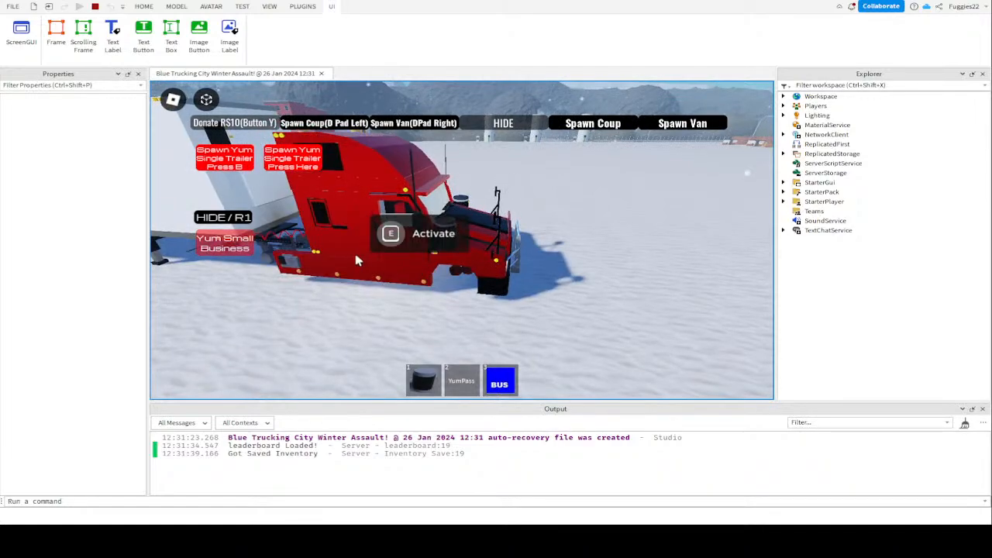
Walk around the red Yum truck to its cab door and get into the driver's seat
{"action": "right_click_drag", "start_coordinate": [455, 286], "coordinate": [462, 301]}
{"action": "key", "text": "s"}
{"action": "key", "text": "d"}
{"action": "key", "text": "w"}
{"action": "key", "text": "e"}
{"action": "key", "text": "a"}
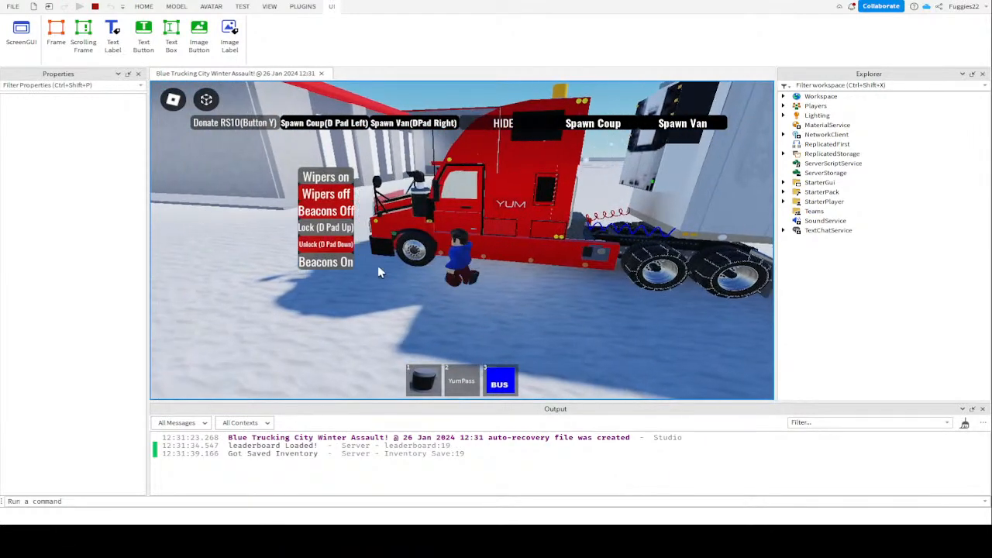
{"action": "key", "text": "e"}
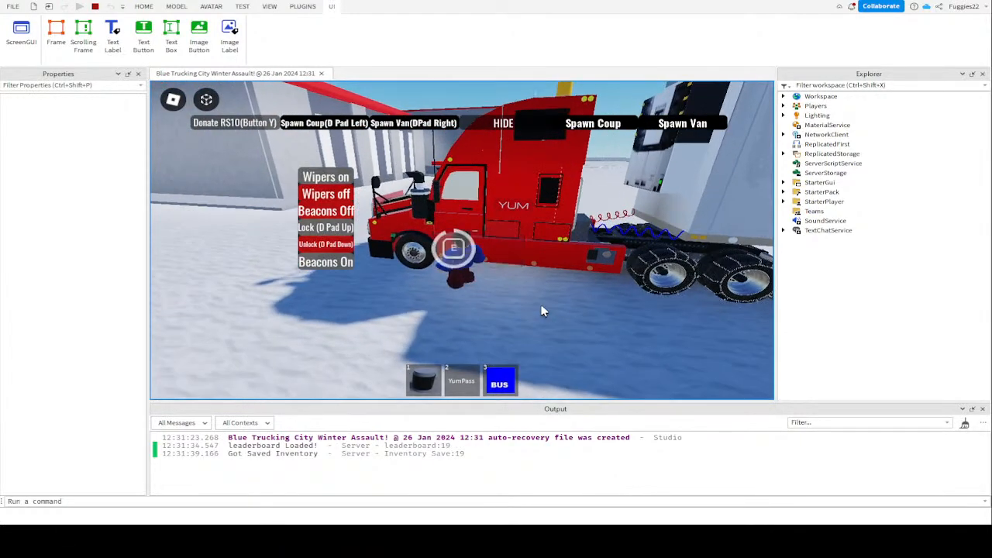
{"action": "key", "text": "w"}
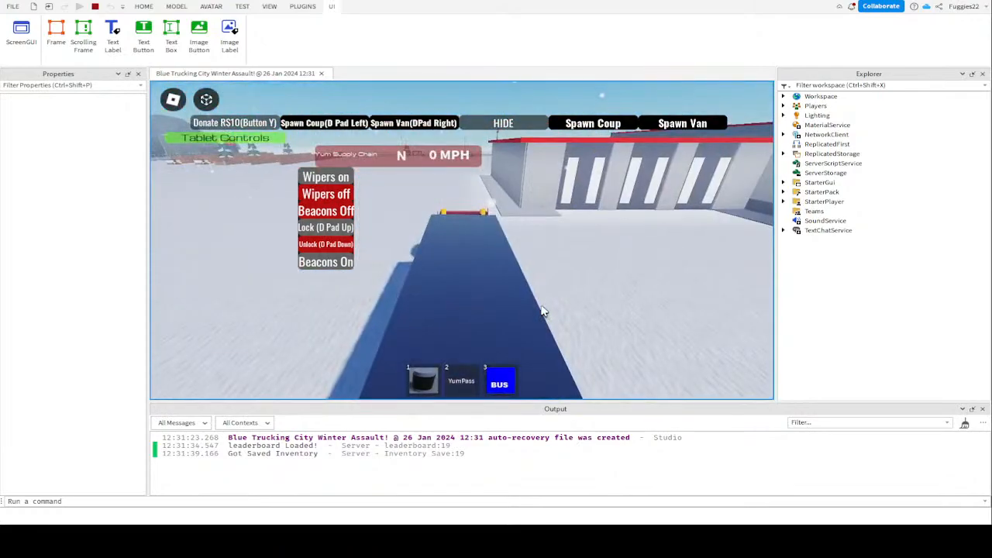
Get out of the truck, walk back to the trailer's landing leg and activate the prompt behind the rear wheels
{"action": "right_click_drag", "start_coordinate": [586, 323], "coordinate": [524, 331]}
{"action": "scroll", "coordinate": [586, 323], "scroll_direction": "up", "scroll_amount": 3}
{"action": "key", "text": "space"}
{"action": "key", "text": "w"}
{"action": "key", "text": "w"}
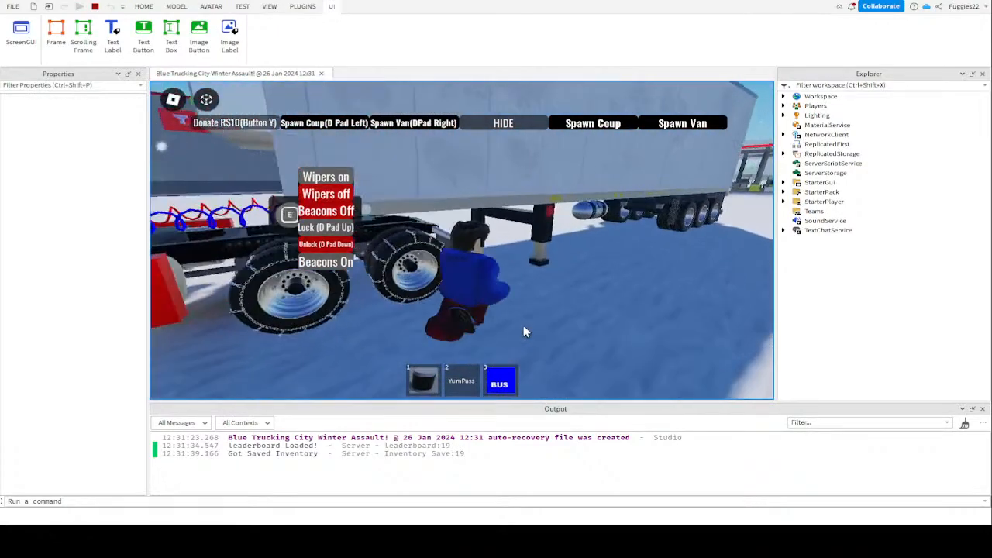
{"action": "key", "text": "e"}
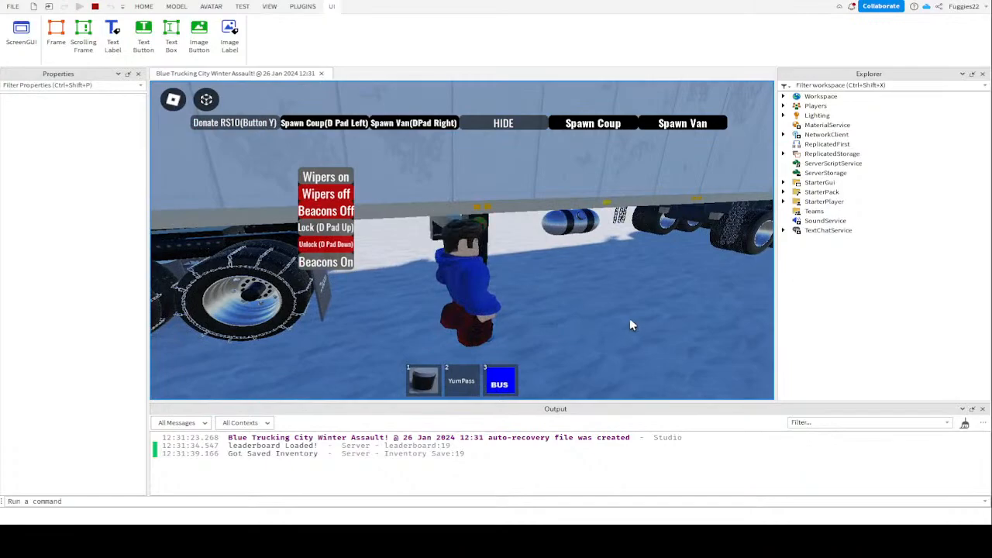
Return to the truck's driver's seat and drive it with its trailer past the Yum building
{"action": "key", "text": "s"}
{"action": "right_click_drag", "start_coordinate": [630, 320], "coordinate": [631, 320]}
{"action": "key", "text": "w"}
{"action": "key", "text": "w"}
{"action": "key", "text": "space"}
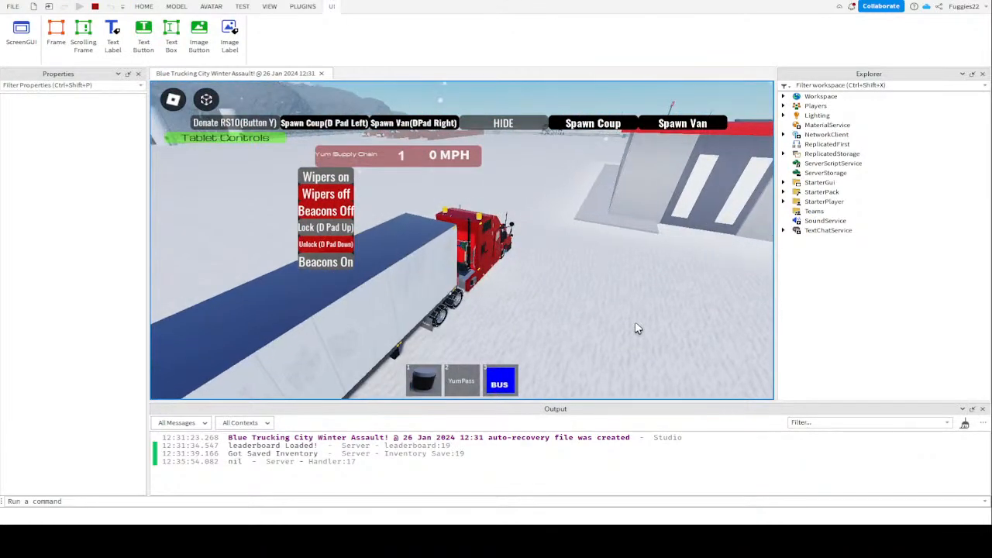
{"action": "key", "text": "w"}
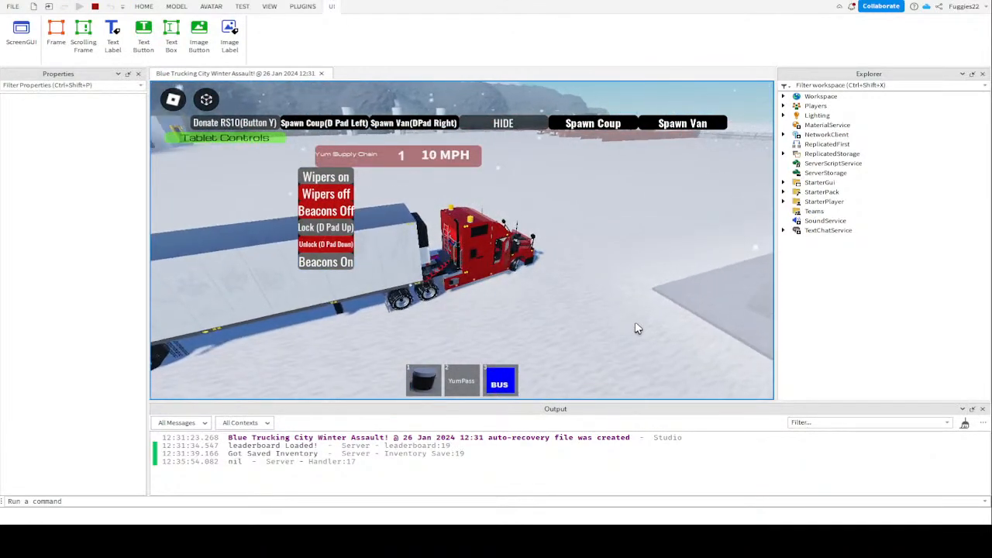
{"action": "key", "text": "w"}
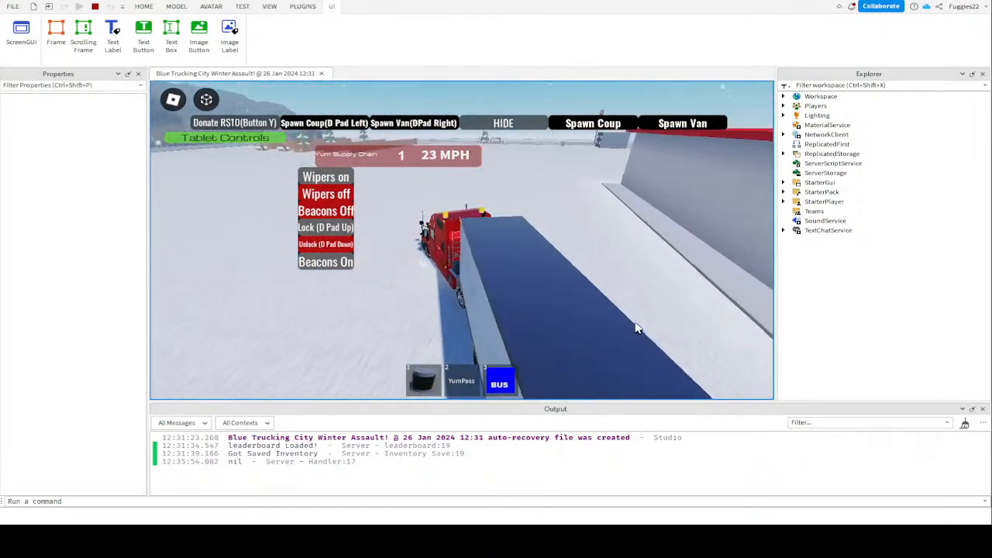
Inspect the stopped truck's cab and door from several sides, and drive it on across the snow before braking to a halt
{"action": "right_click_drag", "start_coordinate": [635, 324], "coordinate": [626, 304]}
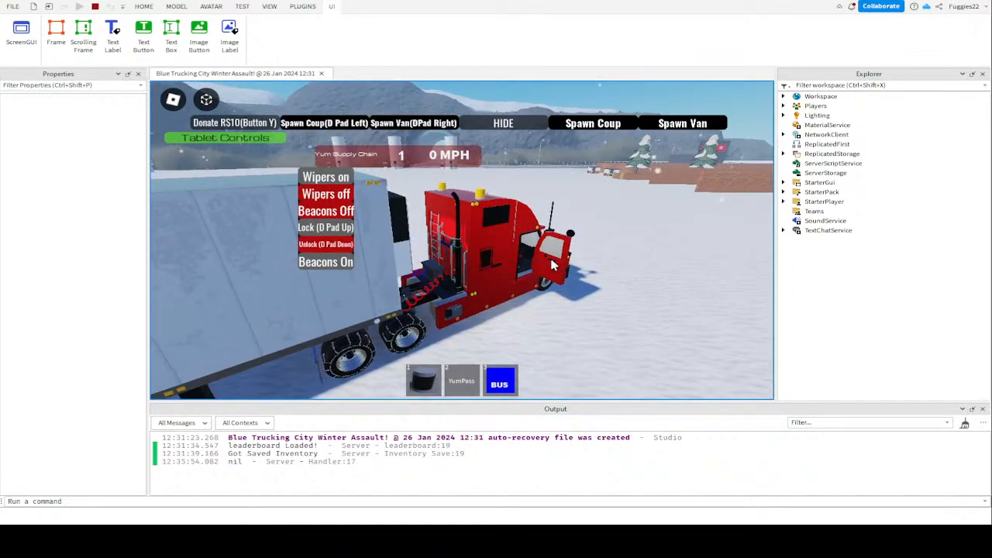
{"action": "scroll", "coordinate": [554, 265], "scroll_direction": "up", "scroll_amount": 3}
{"action": "right_click_drag", "start_coordinate": [554, 265], "coordinate": [532, 284]}
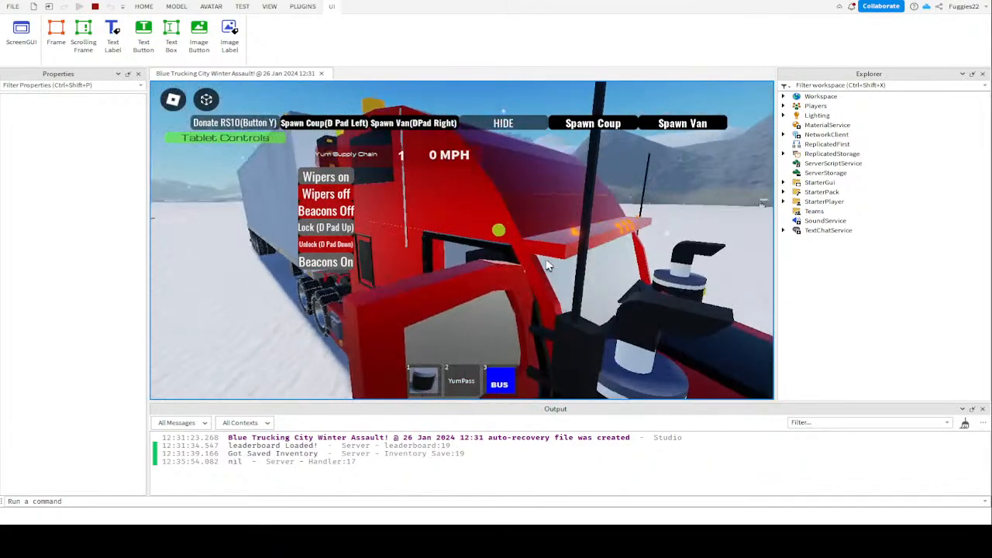
{"action": "scroll", "coordinate": [537, 278], "scroll_direction": "down", "scroll_amount": 1}
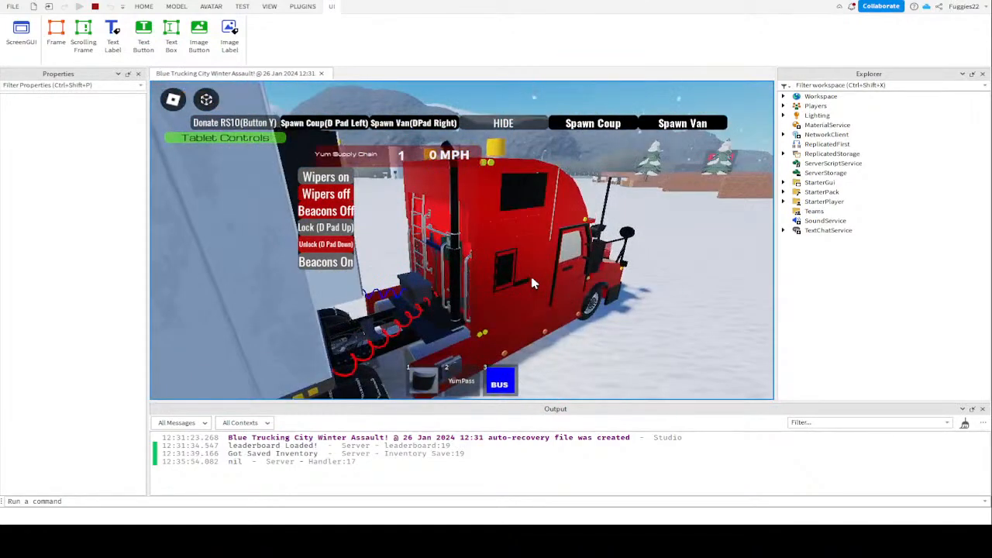
{"action": "scroll", "coordinate": [627, 310], "scroll_direction": "down", "scroll_amount": 3}
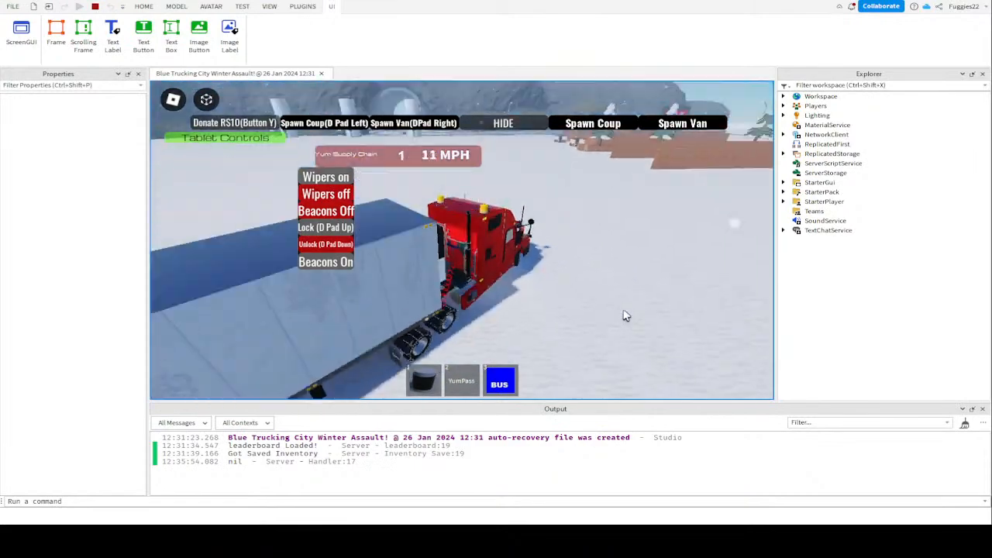
{"action": "right_click_drag", "start_coordinate": [627, 310], "coordinate": [619, 317]}
{"action": "key", "text": "s"}
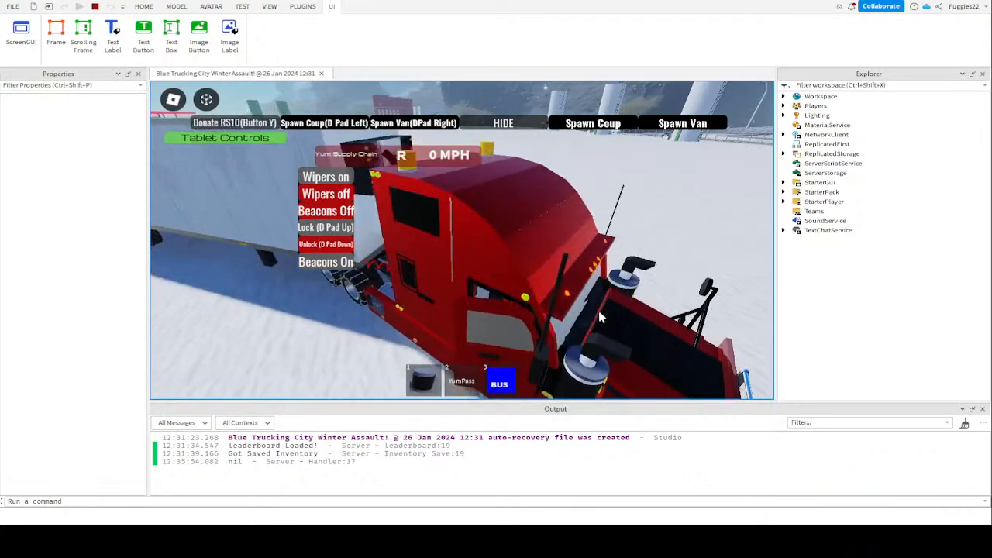
Get out of the cab and walk around to the truck's front grille
{"action": "key", "text": "space"}
{"action": "key", "text": "a"}
{"action": "scroll", "coordinate": [584, 318], "scroll_direction": "up", "scroll_amount": 5}
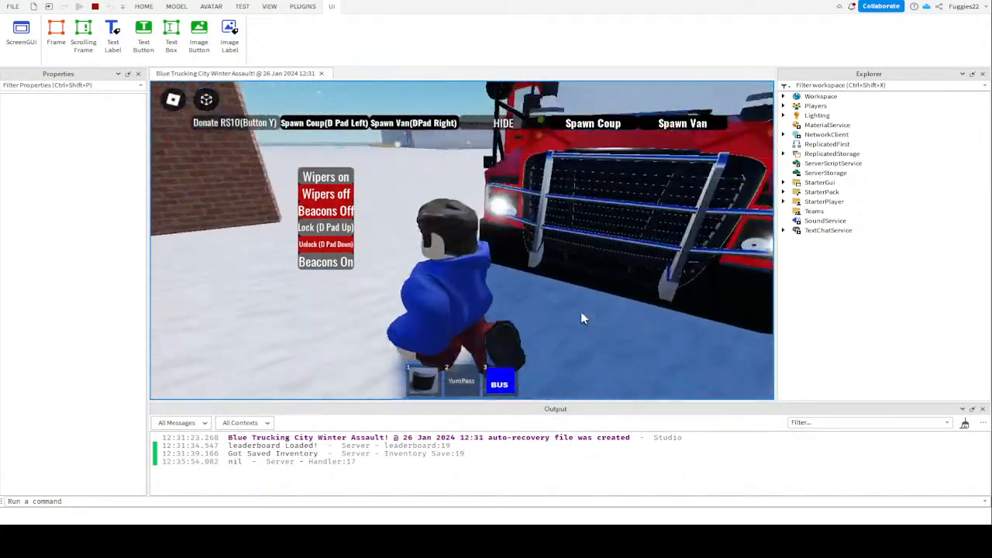
Walk from the truck's front grille around to the open cab door and step up into the doorway
{"action": "right_click_drag", "start_coordinate": [582, 317], "coordinate": [587, 314]}
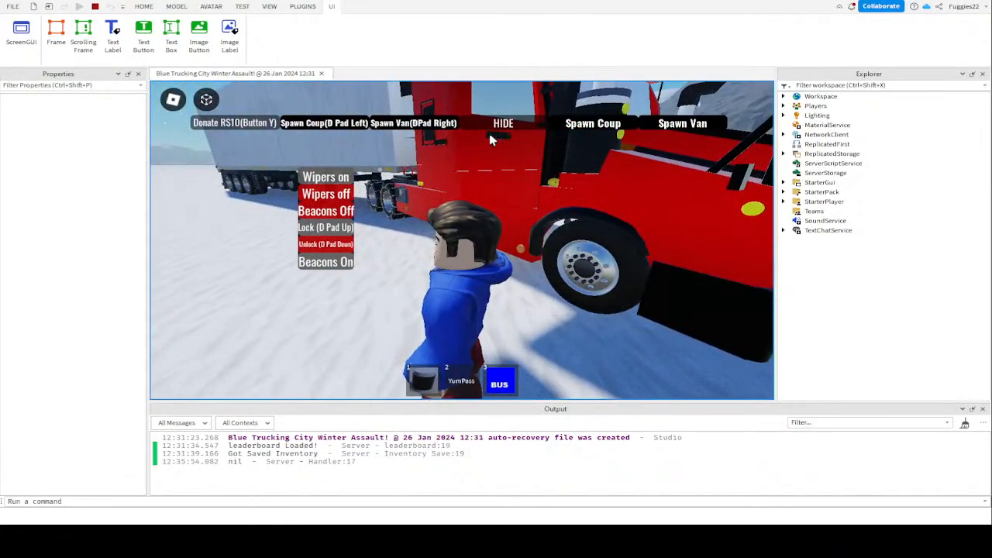
{"action": "key", "text": "w"}
{"action": "right_click_drag", "start_coordinate": [503, 143], "coordinate": [517, 192]}
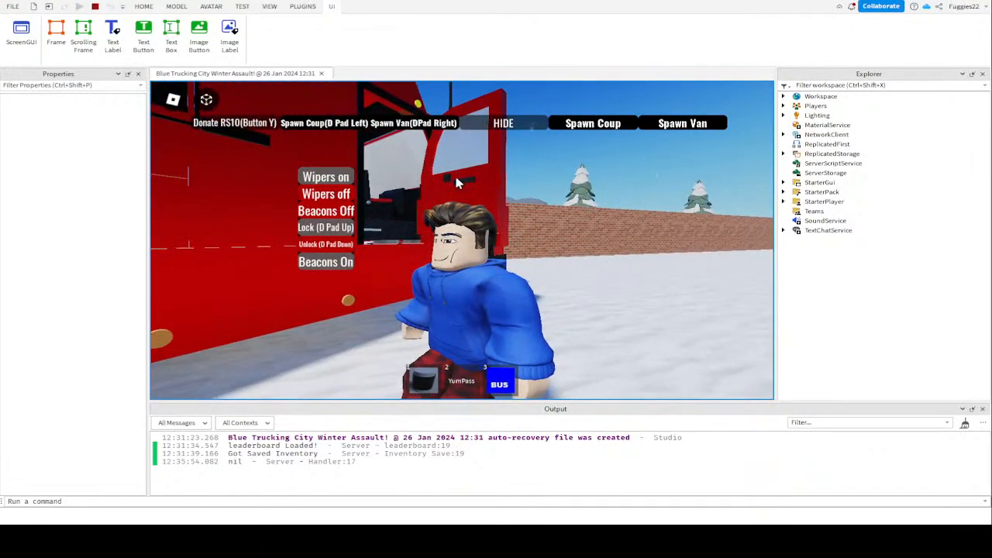
{"action": "right_click_drag", "start_coordinate": [429, 185], "coordinate": [431, 185]}
{"action": "key", "text": "w"}
{"action": "scroll", "coordinate": [431, 186], "scroll_direction": "up", "scroll_amount": 3}
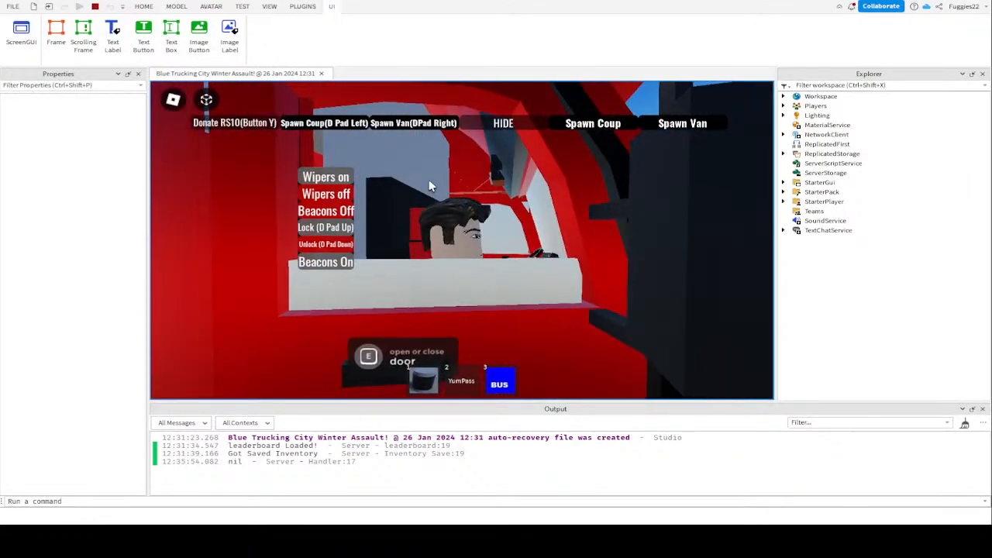
Step back out of the cab and test opening and closing its door from outside
{"action": "key", "text": "space"}
{"action": "key", "text": "s"}
{"action": "key", "text": "w"}
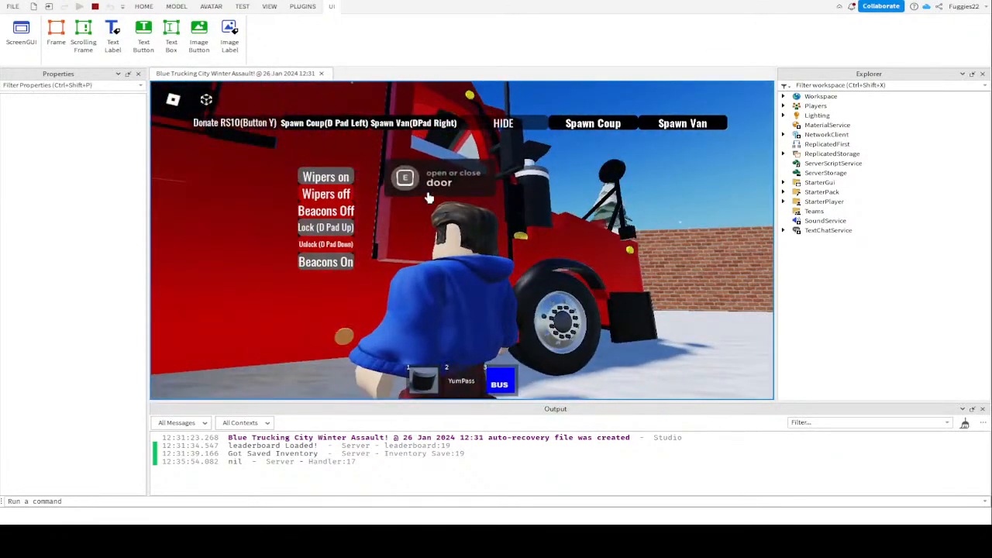
{"action": "key", "text": "e"}
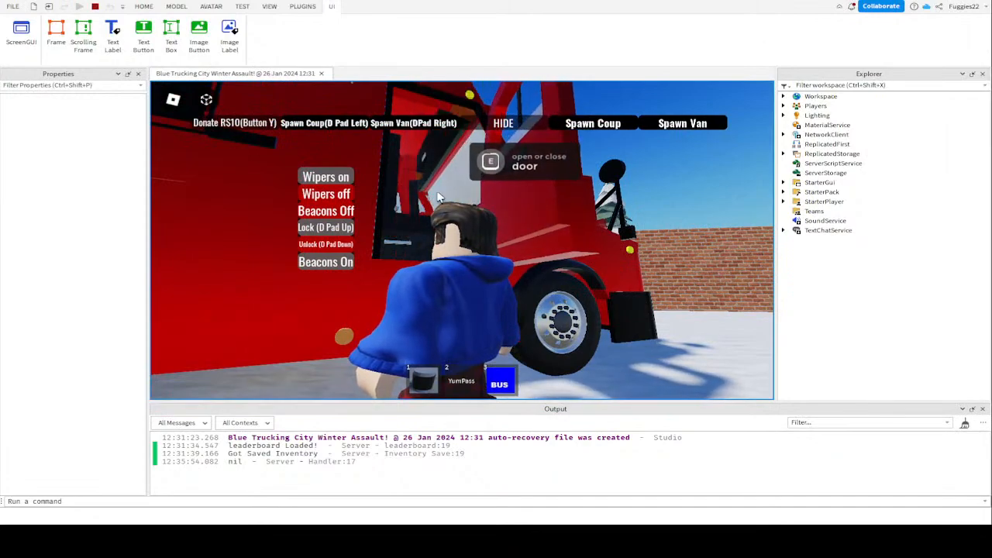
{"action": "key", "text": "e"}
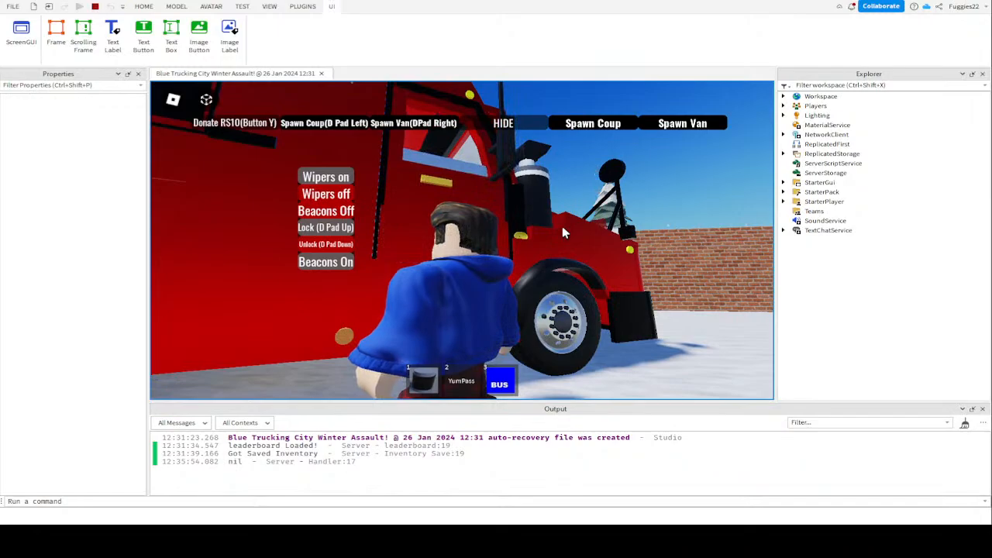
Return to the truck's driver's seat and drive it with its trailer down the lane between the brick walls
{"action": "key", "text": "s"}
{"action": "right_click_drag", "start_coordinate": [563, 231], "coordinate": [563, 231]}
{"action": "key", "text": "d"}
{"action": "key", "text": "d"}
{"action": "key", "text": "w"}
{"action": "key", "text": "w"}
{"action": "right_click_drag", "start_coordinate": [585, 273], "coordinate": [585, 274]}
{"action": "key", "text": "e"}
{"action": "key", "text": "w"}
{"action": "key", "text": "w"}
{"action": "key", "text": "d"}
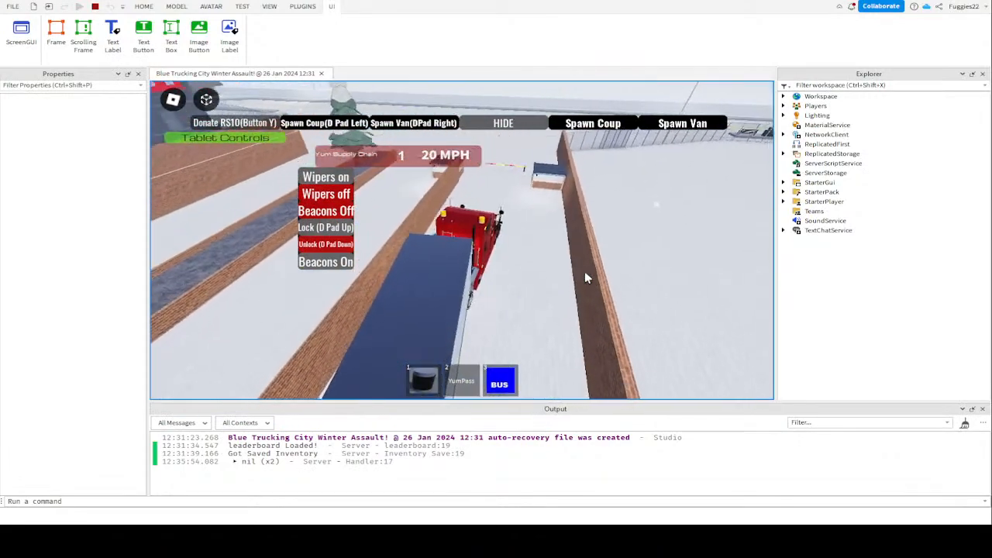
Stop the truck near the end of the walled lane and reverse it with its trailer back out onto open snow
{"action": "key", "text": "s"}
{"action": "right_click_drag", "start_coordinate": [585, 272], "coordinate": [585, 276]}
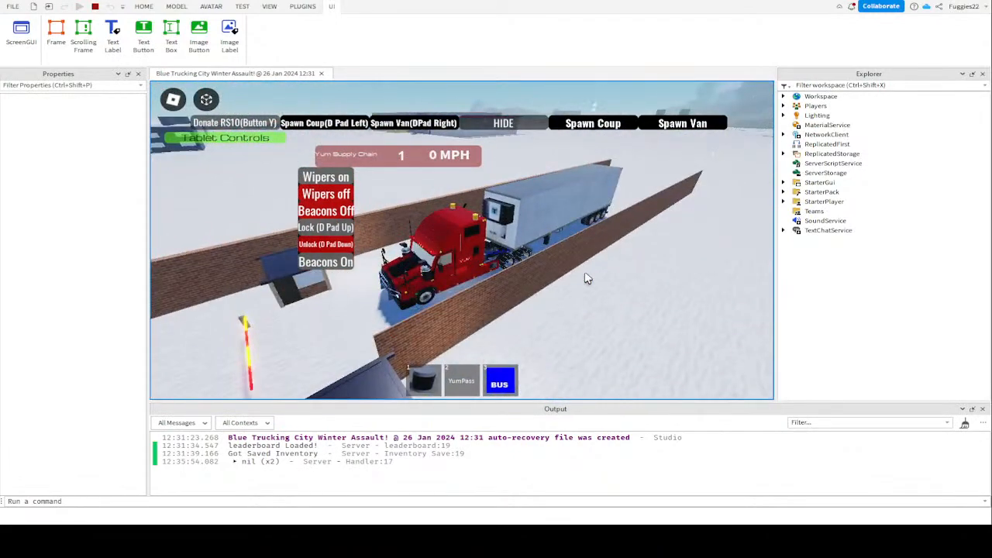
{"action": "key", "text": "s"}
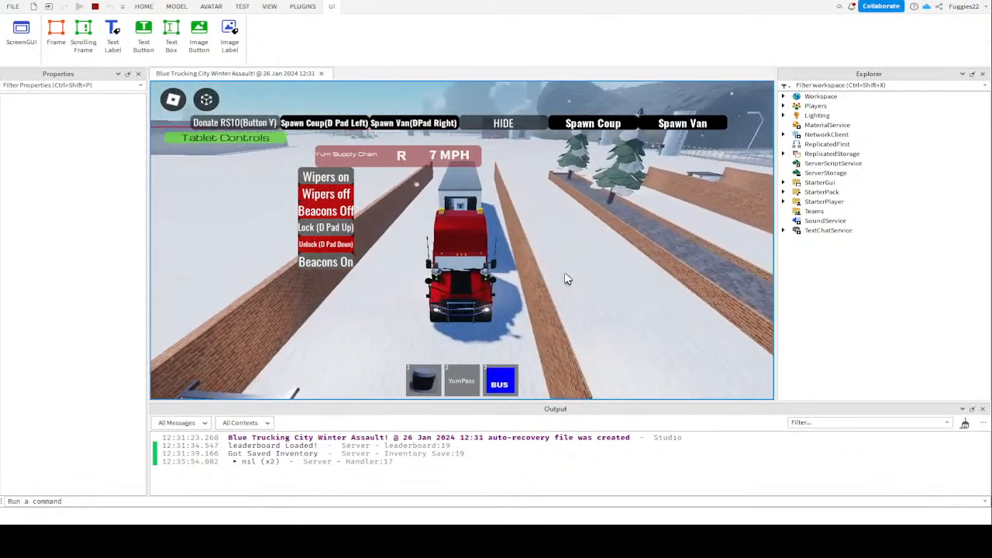
{"action": "right_click_drag", "start_coordinate": [565, 273], "coordinate": [565, 274]}
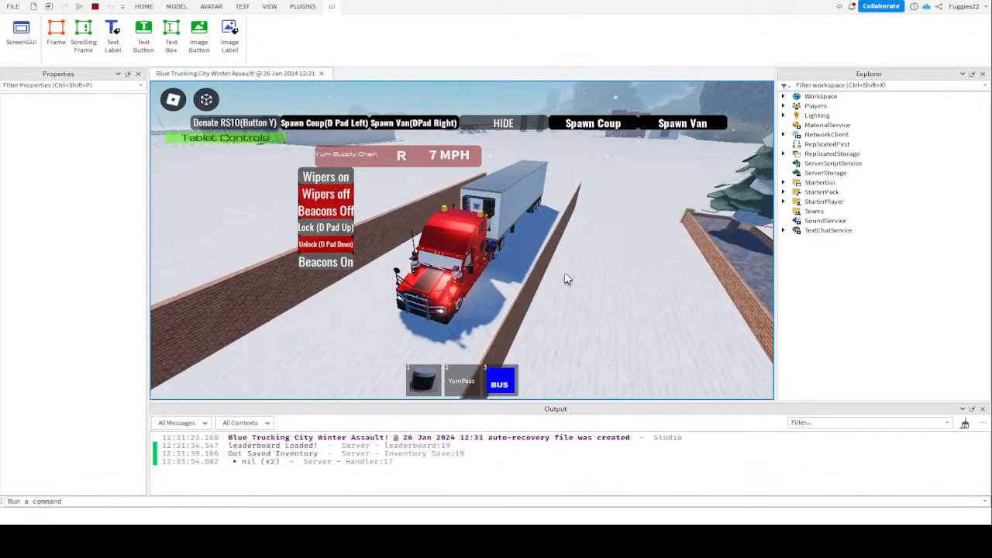
{"action": "right_click_drag", "start_coordinate": [565, 279], "coordinate": [565, 278]}
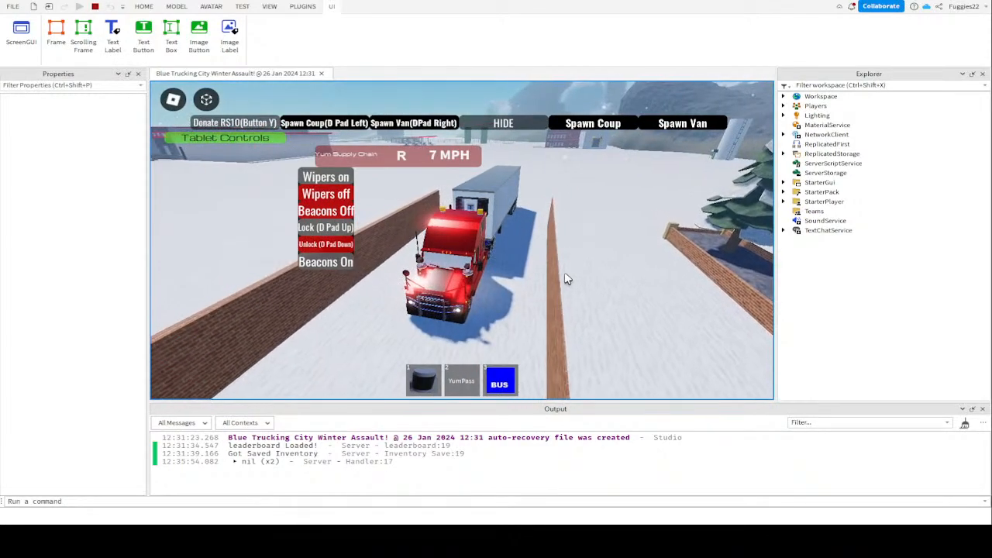
{"action": "scroll", "coordinate": [565, 279], "scroll_direction": "up", "scroll_amount": 1}
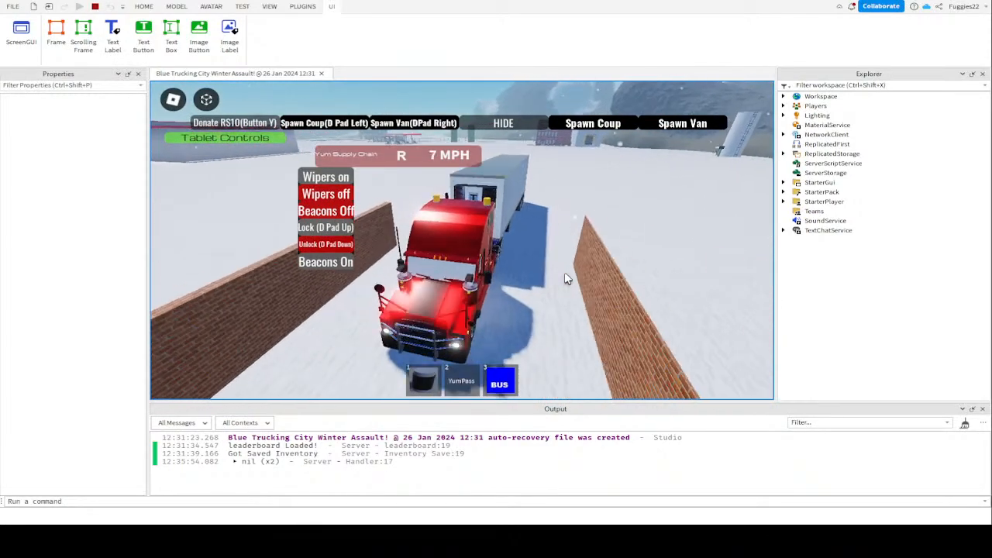
{"action": "right_click_drag", "start_coordinate": [565, 278], "coordinate": [565, 279]}
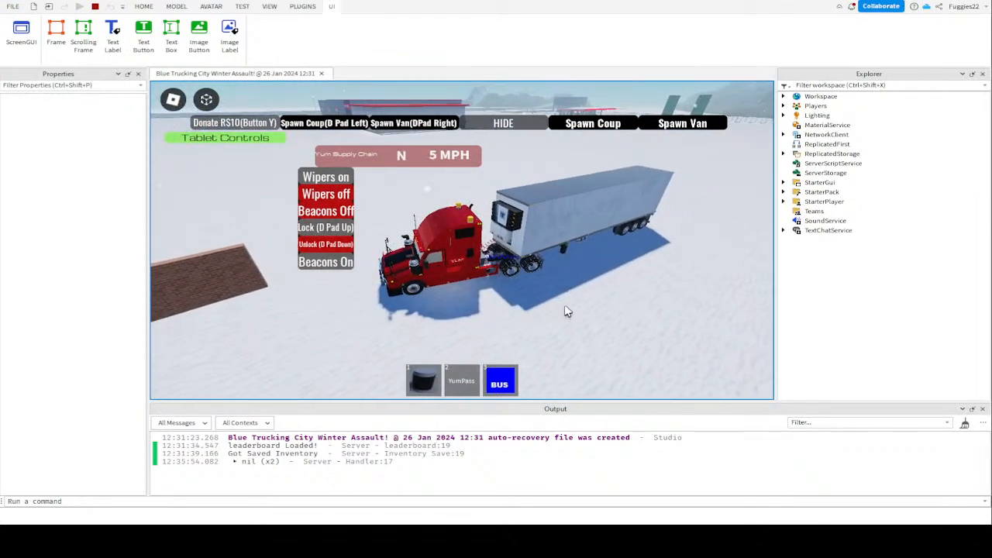
Drive the truck and trailer forward past the row of loading docks and turn away from them across the yard
{"action": "key", "text": "w"}
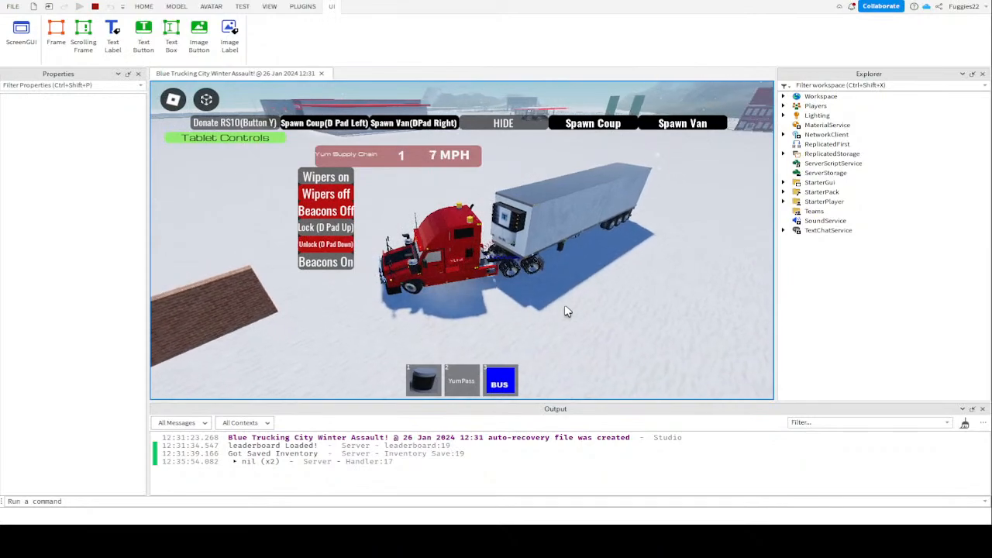
{"action": "right_click_drag", "start_coordinate": [565, 306], "coordinate": [565, 307]}
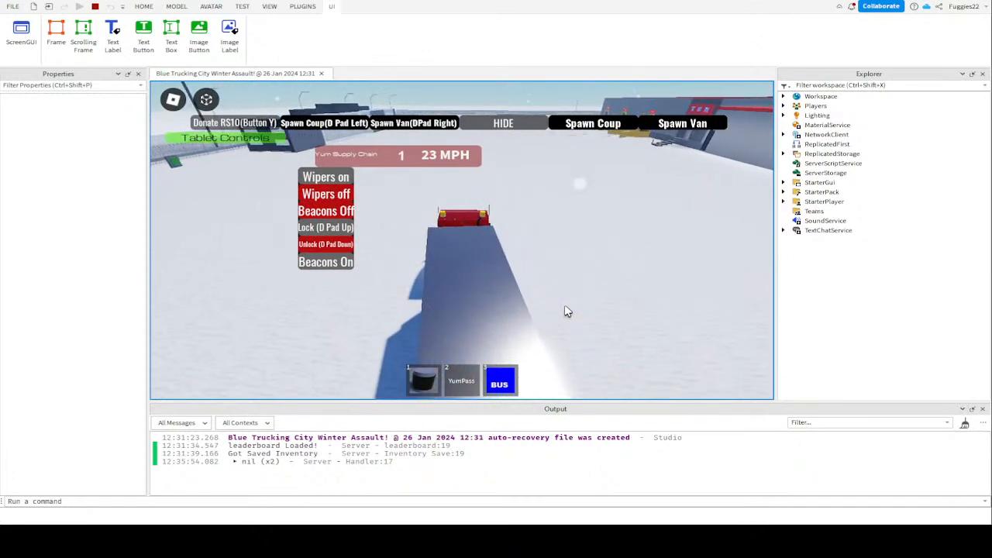
{"action": "right_click_drag", "start_coordinate": [566, 307], "coordinate": [565, 306]}
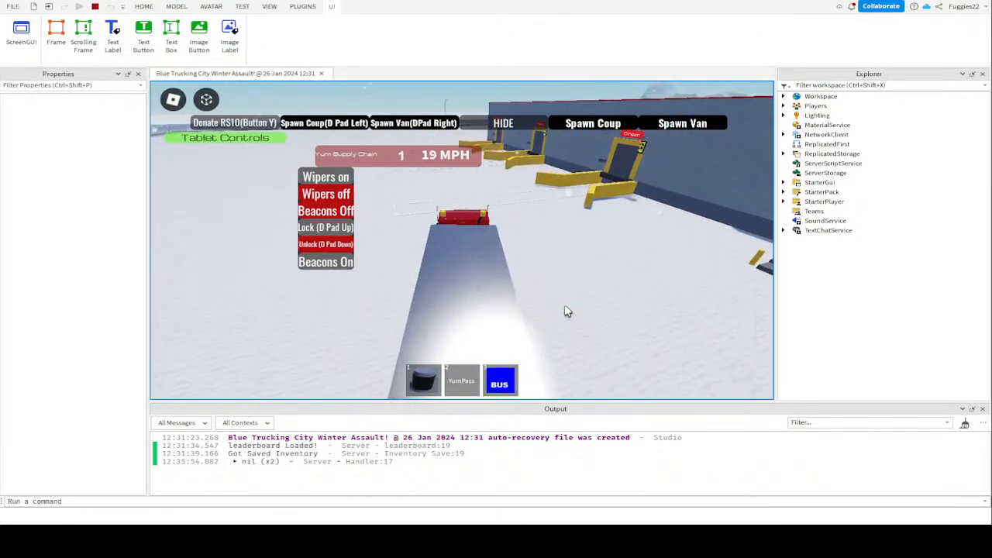
{"action": "scroll", "coordinate": [585, 286], "scroll_direction": "down", "scroll_amount": 2}
{"action": "scroll", "coordinate": [581, 286], "scroll_direction": "up", "scroll_amount": 2}
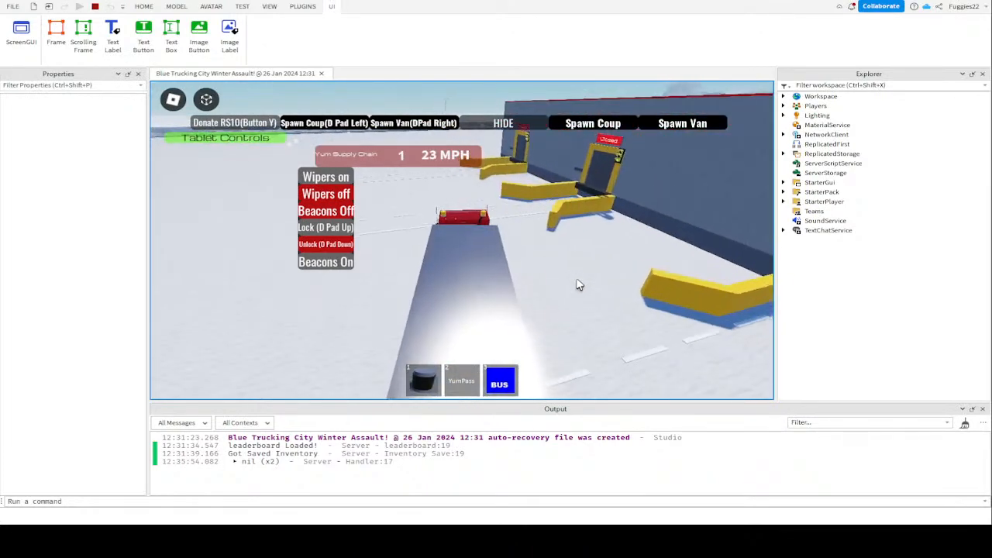
{"action": "key", "text": "a"}
{"action": "key", "text": "a"}
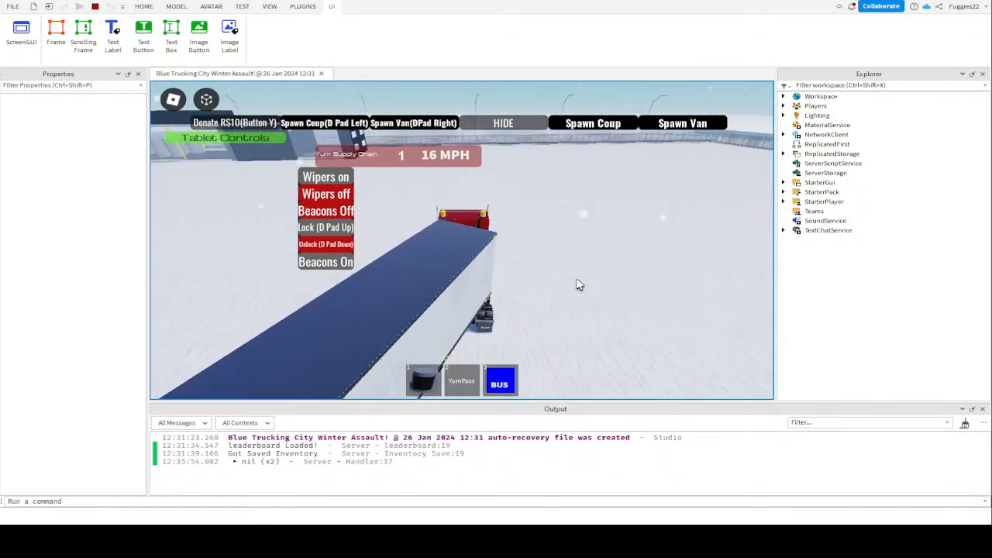
{"action": "key", "text": "w"}
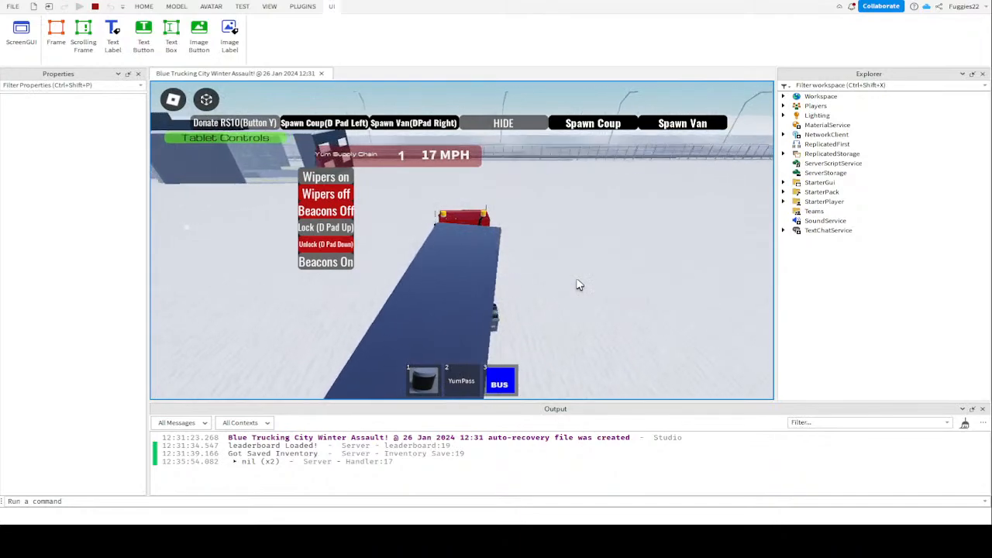
Reverse the trailer into the marked loading bay under the Closed sign and set the truck's parking brake
{"action": "right_click_drag", "start_coordinate": [576, 280], "coordinate": [577, 279]}
{"action": "key", "text": "s"}
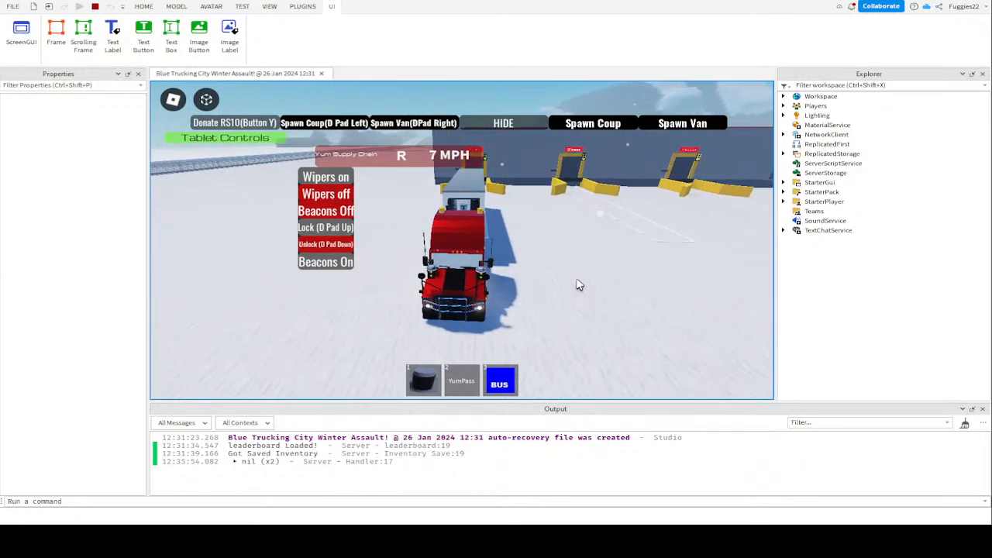
{"action": "right_click_drag", "start_coordinate": [577, 285], "coordinate": [577, 285]}
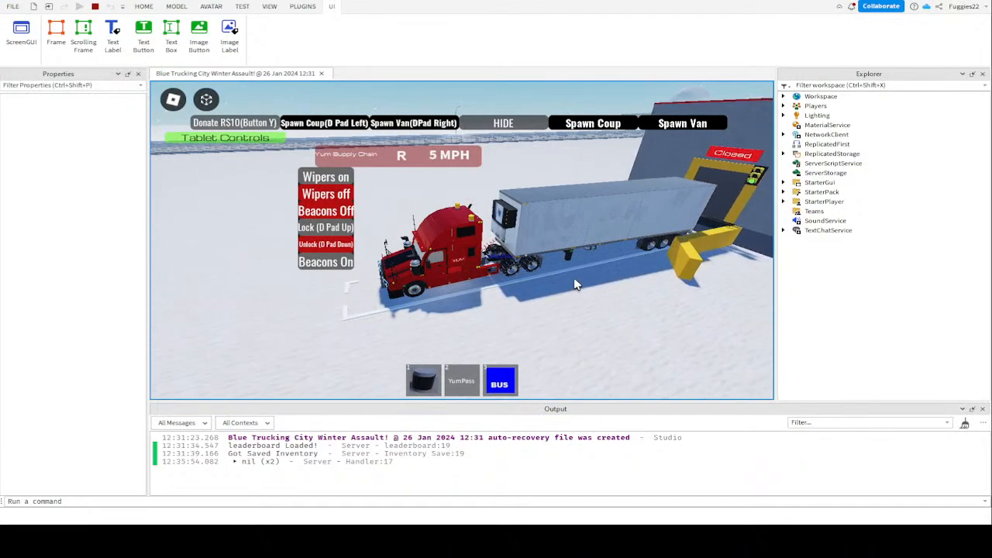
{"action": "key", "text": "s"}
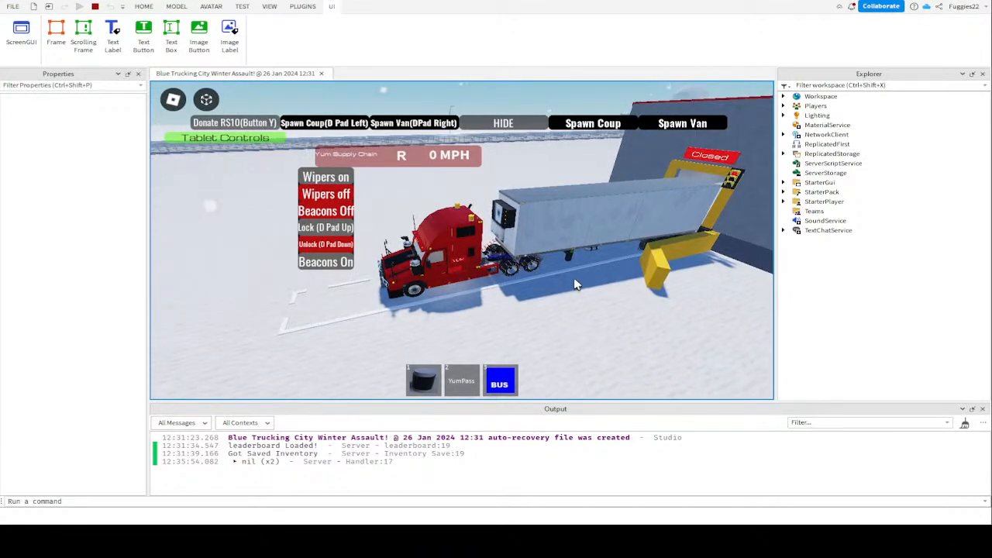
{"action": "key", "text": "e"}
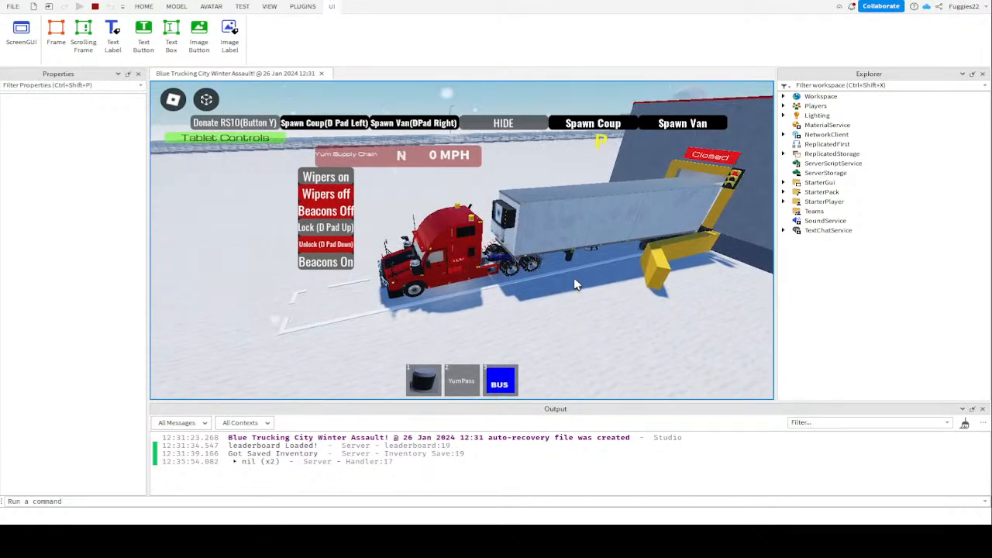
Get out of the truck and walk up the building's entrance steps, entering through the card-reader door with the YumPass
{"action": "key", "text": "space"}
{"action": "right_click_drag", "start_coordinate": [574, 280], "coordinate": [574, 280]}
{"action": "key", "text": "w"}
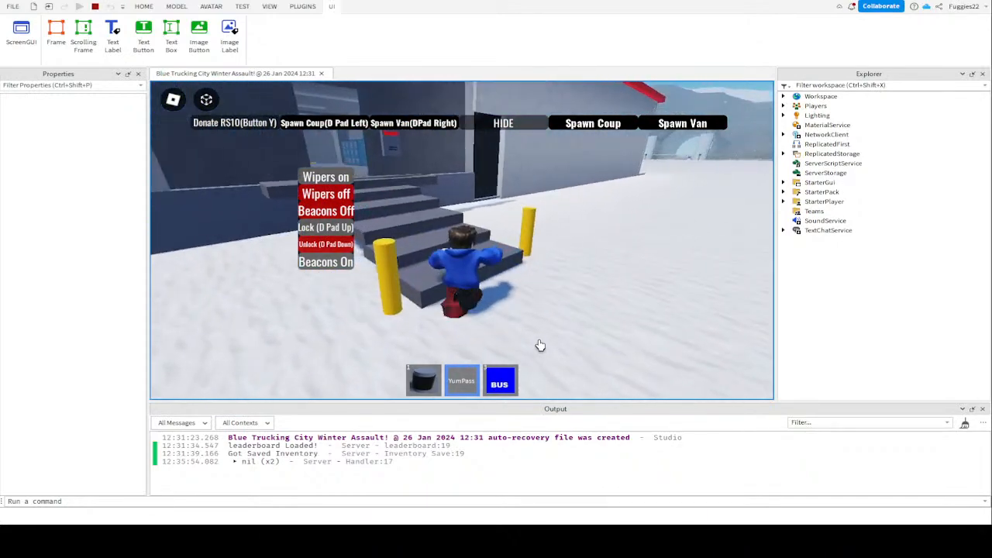
{"action": "key", "text": "w"}
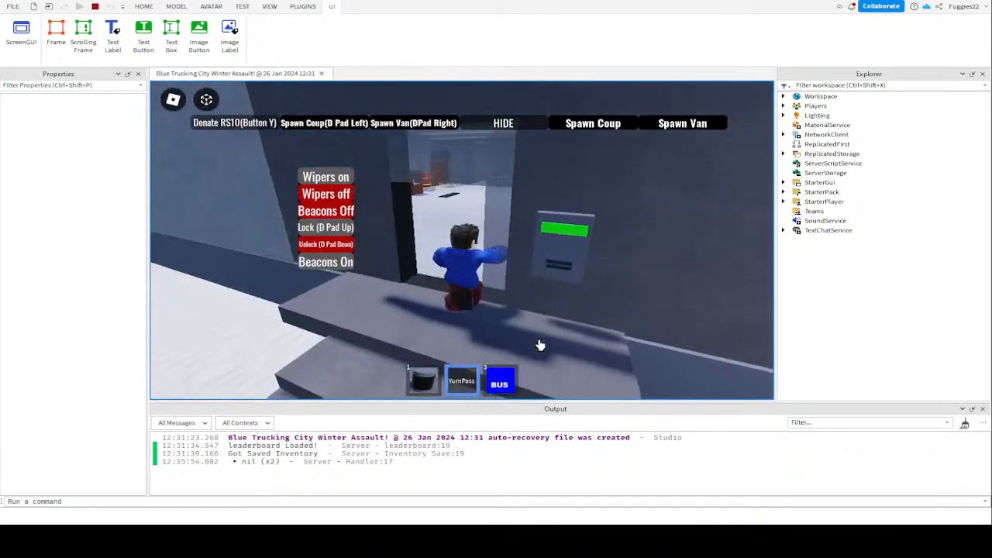
{"action": "key", "text": "w"}
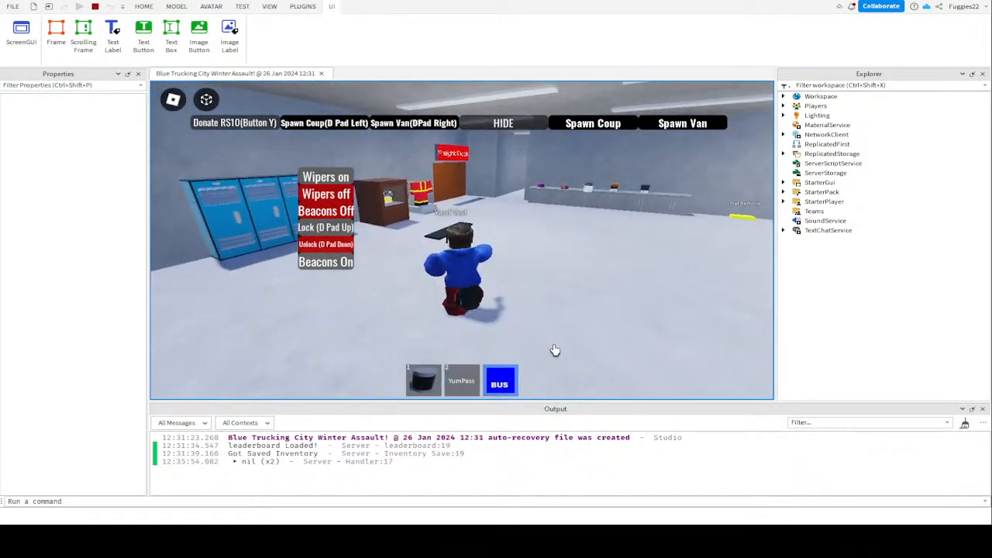
Walk over the Yard Vest pad near the lockers to put the vest on the character
{"action": "key", "text": "w"}
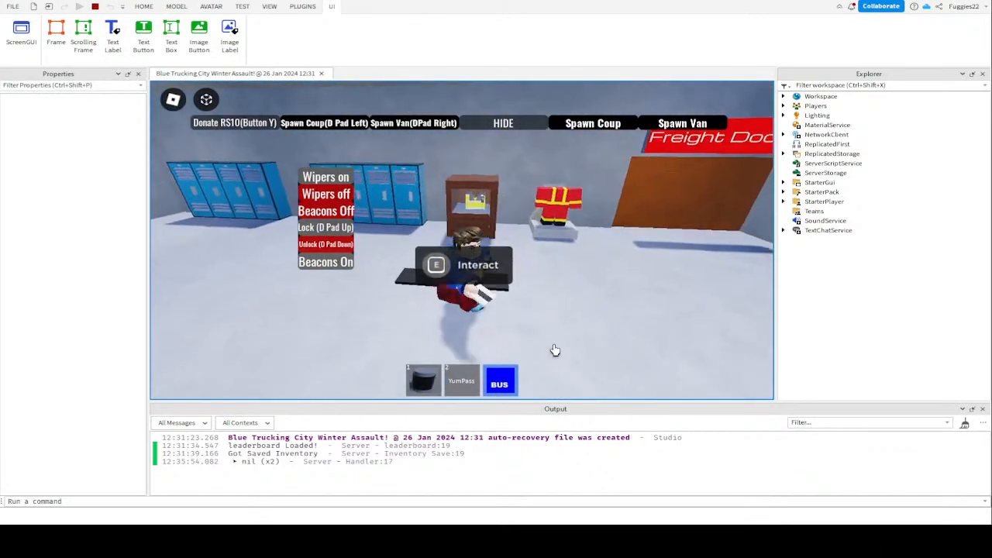
{"action": "key", "text": "d"}
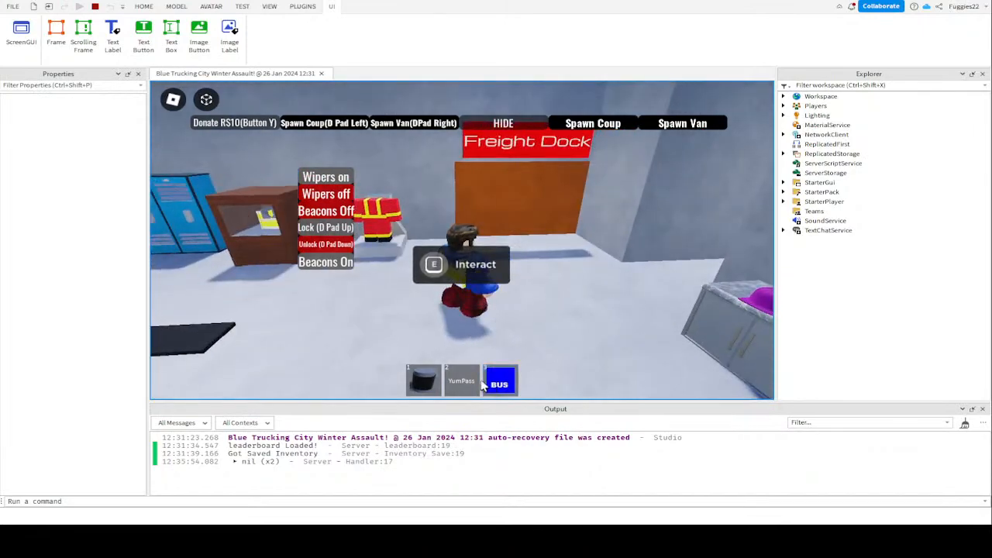
{"action": "key", "text": "a"}
{"action": "key", "text": "d"}
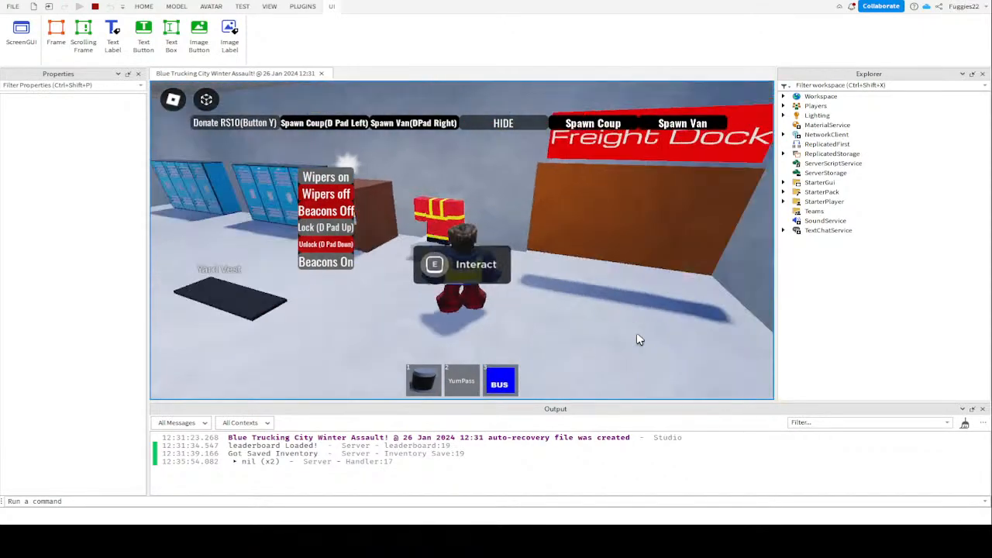
Walk to the glowing white panel beyond the Freight Dock door and activate the Interact prompt
{"action": "key", "text": "d"}
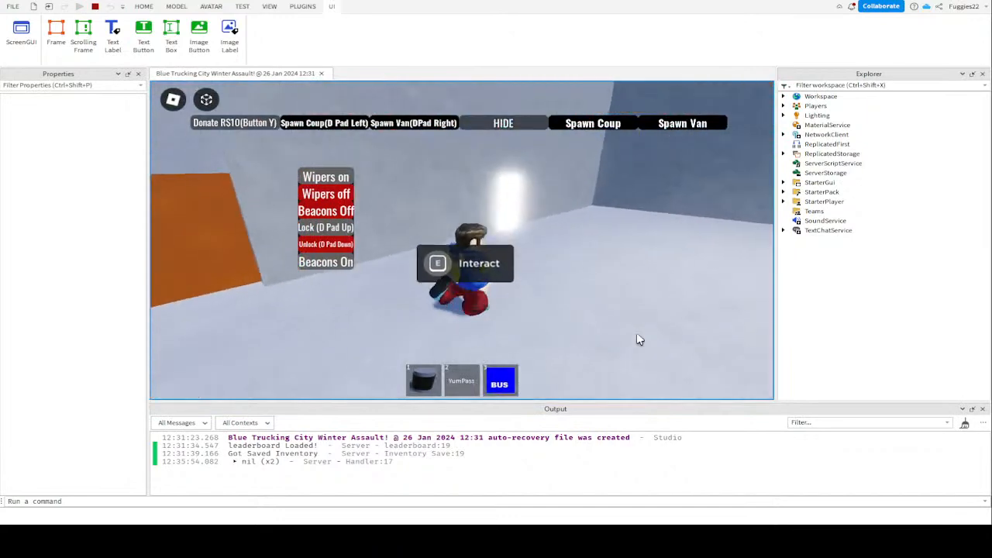
{"action": "key", "text": "w"}
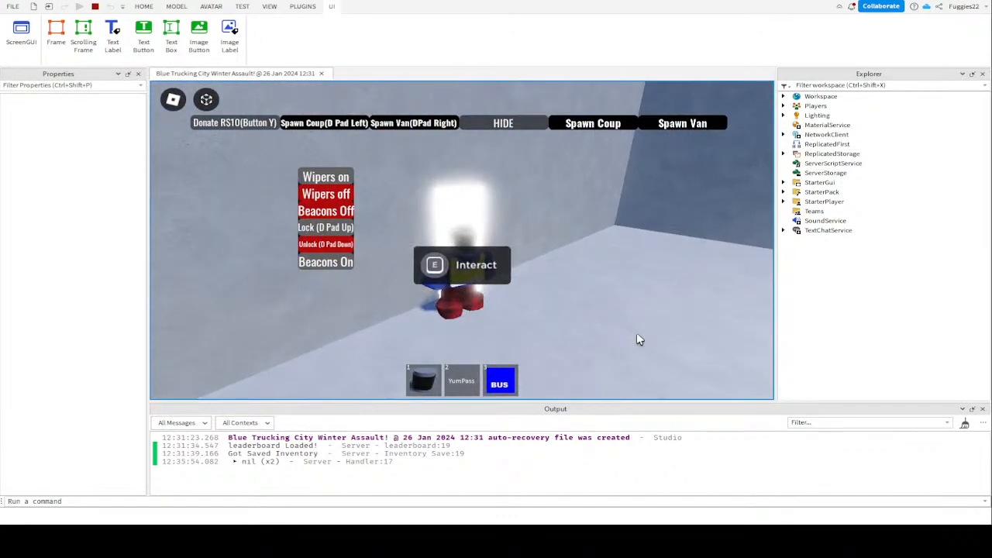
{"action": "key", "text": "a"}
{"action": "key", "text": "e"}
{"action": "key", "text": "s"}
{"action": "key", "text": "d"}
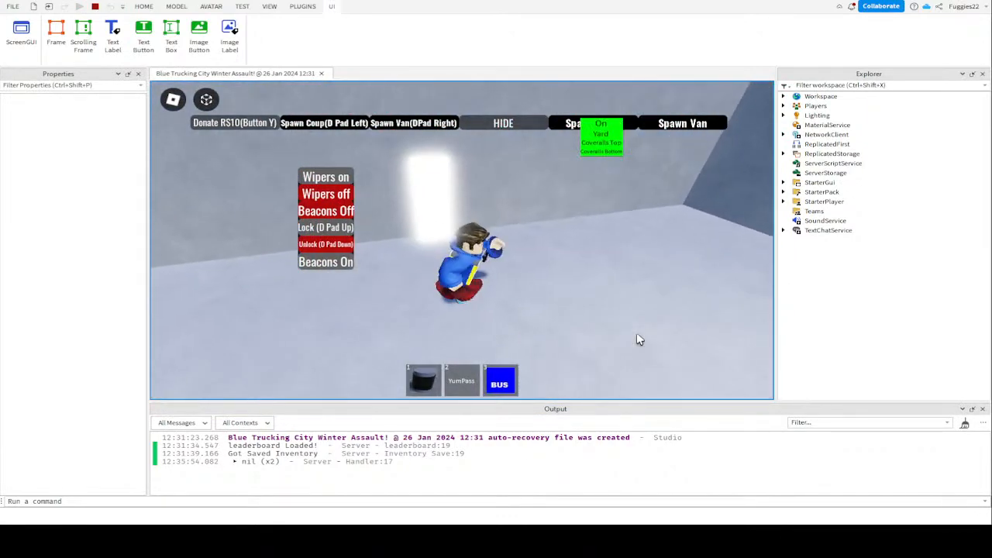
Move away from the glowing panel and inspect the character's yard vest and radio from the front
{"action": "key", "text": "w"}
{"action": "key", "text": "s"}
{"action": "key", "text": "a"}
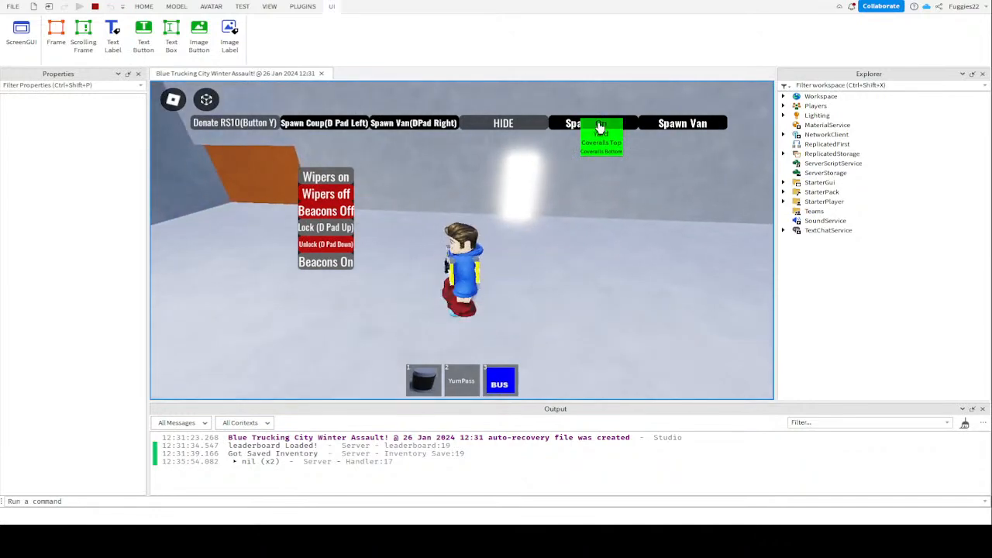
{"action": "scroll", "coordinate": [604, 253], "scroll_direction": "up", "scroll_amount": 2}
{"action": "right_click_drag", "start_coordinate": [604, 252], "coordinate": [601, 264]}
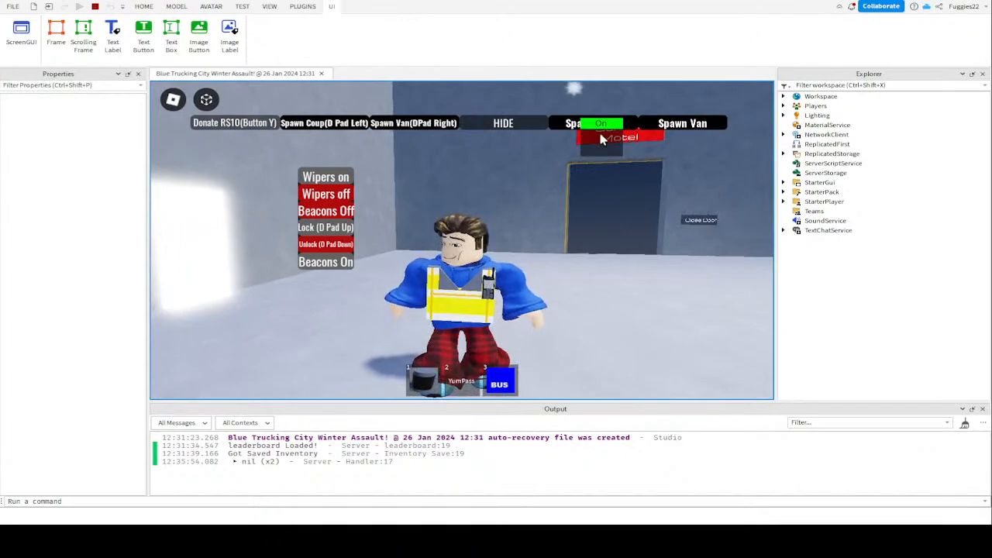
{"action": "right_click_drag", "start_coordinate": [621, 223], "coordinate": [619, 223]}
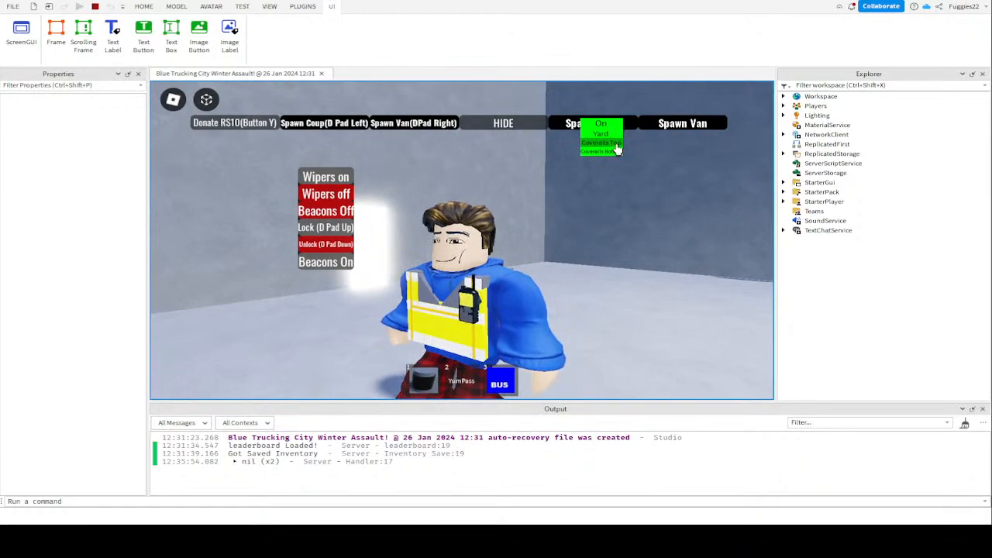
Return to the glowing white panel, activate Console Spawn Activate Here, and spawn a forklift on the warehouse floor
{"action": "key", "text": "w"}
{"action": "right_click_drag", "start_coordinate": [611, 185], "coordinate": [613, 201]}
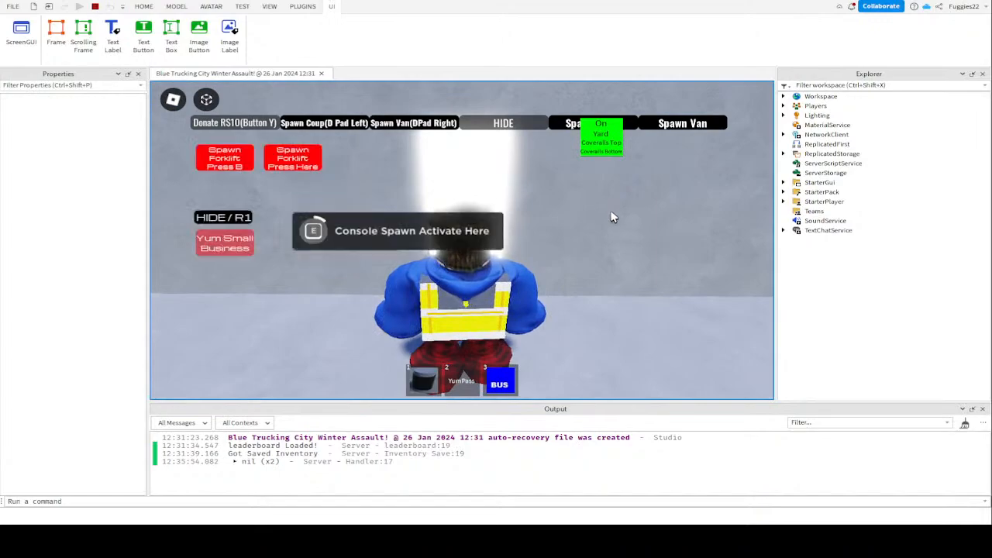
{"action": "right_click_drag", "start_coordinate": [611, 217], "coordinate": [610, 212]}
{"action": "key", "text": "w"}
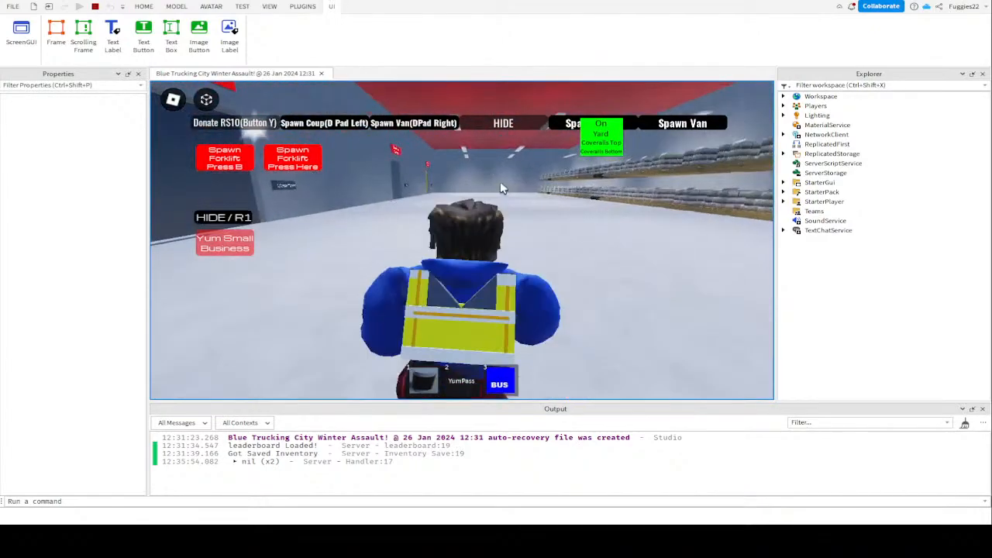
{"action": "scroll", "coordinate": [358, 186], "scroll_direction": "down", "scroll_amount": 5}
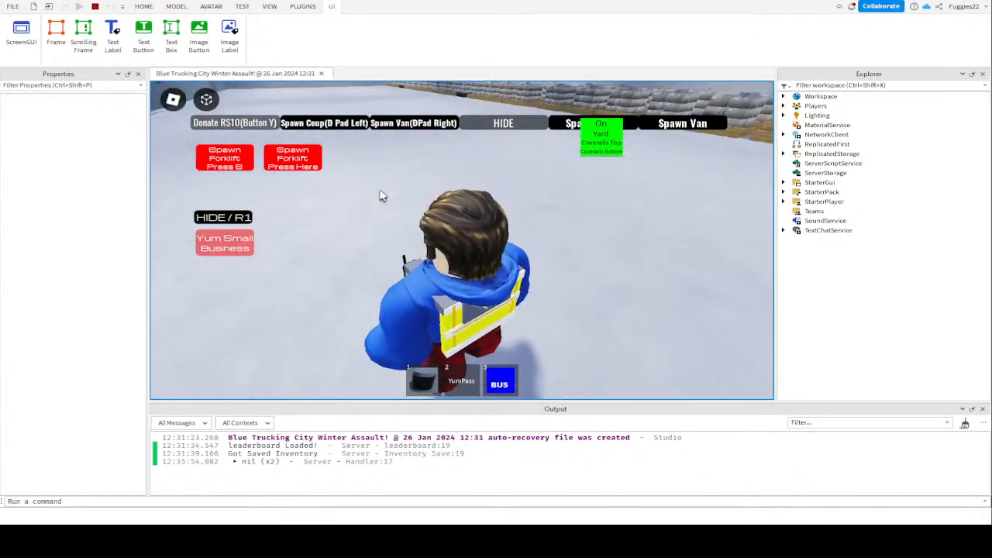
{"action": "left_click", "coordinate": [285, 169]}
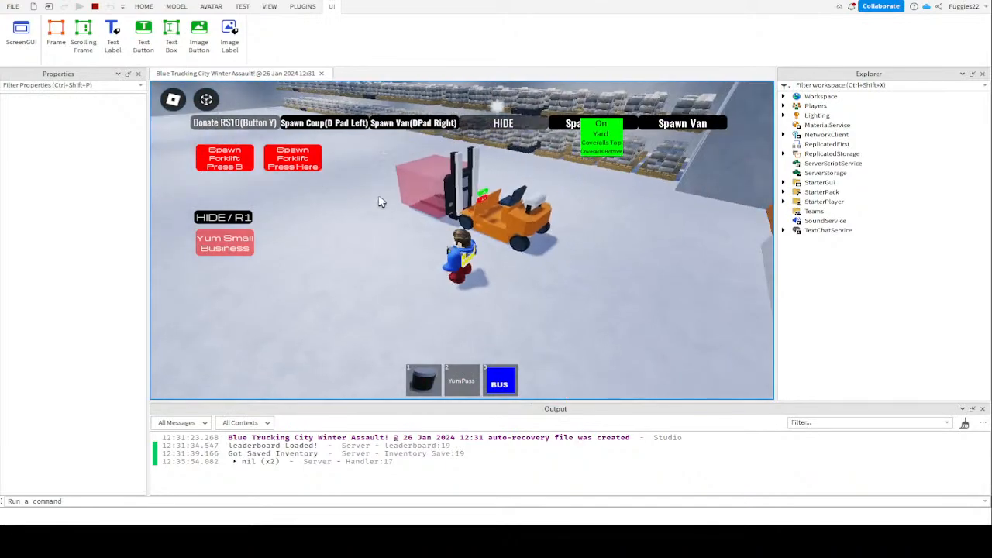
Walk along the warehouse past the dock doors to inspect the open doorway at the far end
{"action": "key", "text": "w"}
{"action": "key", "text": "w"}
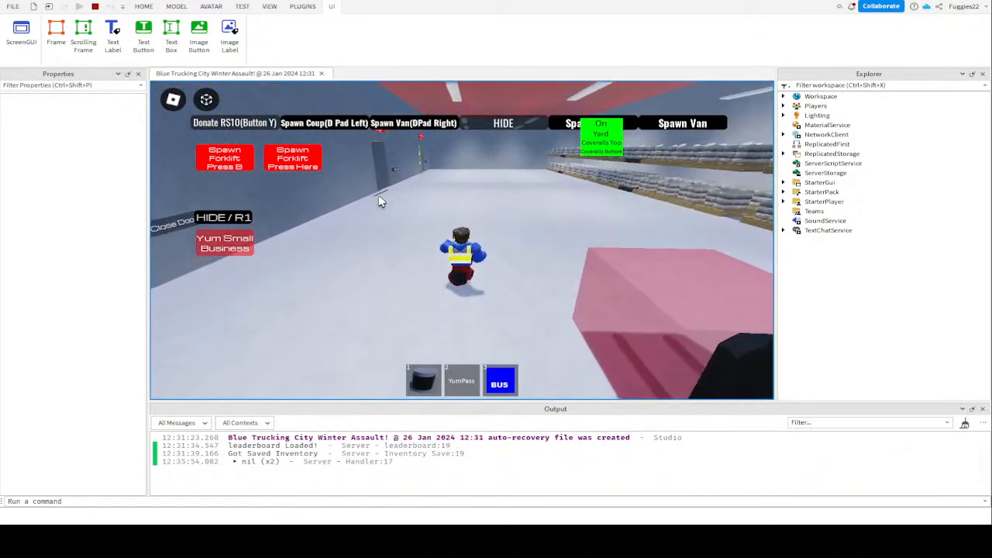
{"action": "key", "text": "w"}
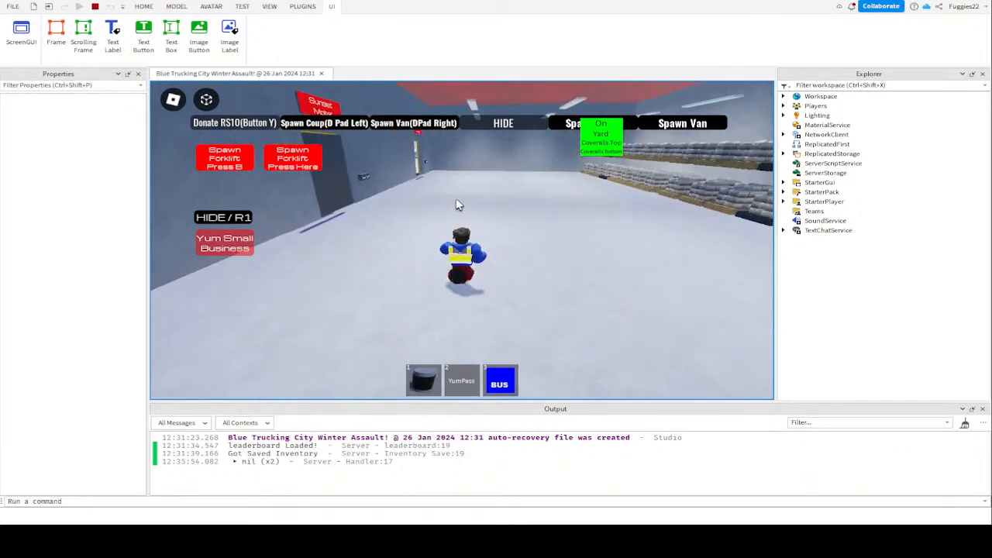
{"action": "key", "text": "w"}
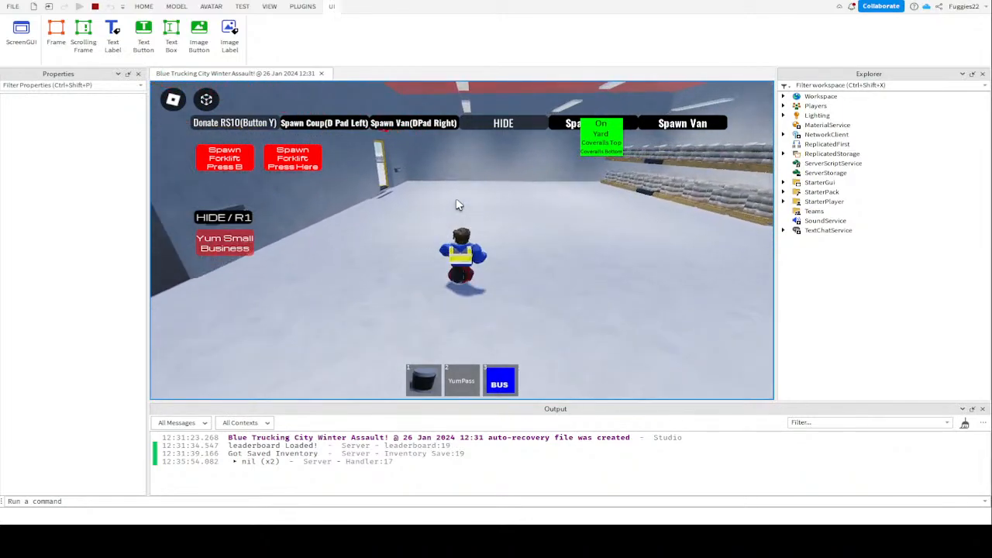
{"action": "key", "text": "w"}
{"action": "key", "text": "Left"}
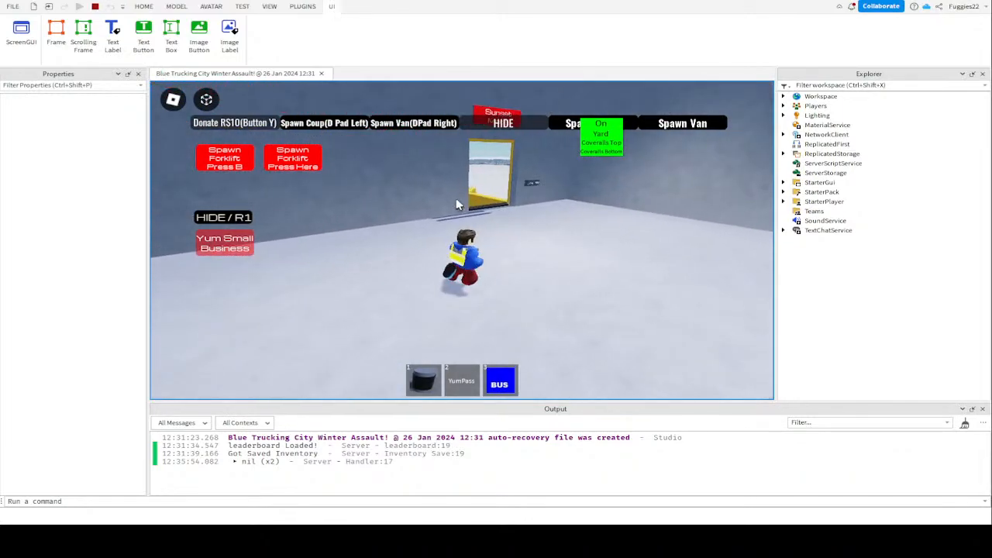
{"action": "key", "text": "w"}
{"action": "key", "text": "Left"}
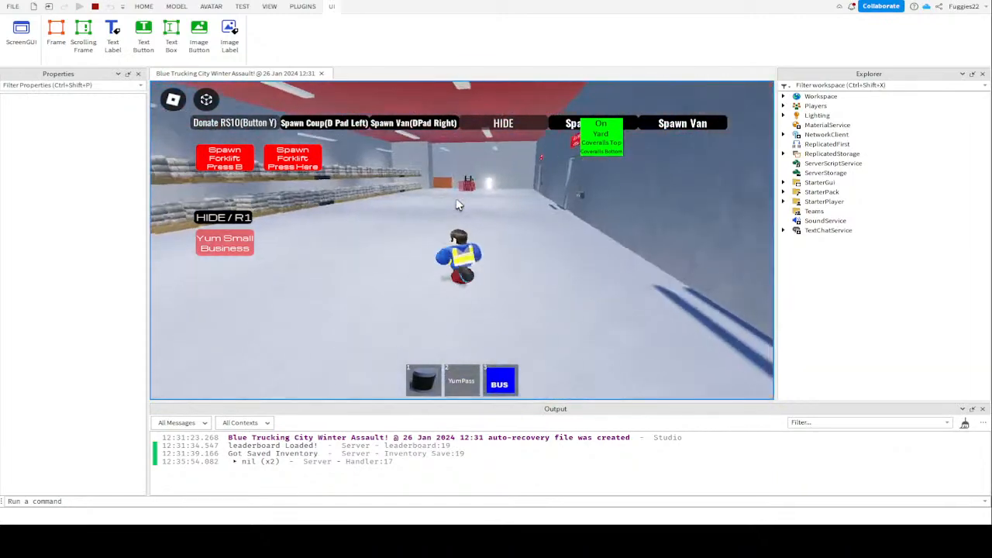
Walk back through the warehouse to the orange forklift beside the glowing panel and climb into its driver's seat
{"action": "scroll", "coordinate": [458, 201], "scroll_direction": "up", "scroll_amount": 3}
{"action": "key", "text": "w"}
{"action": "key", "text": "Right"}
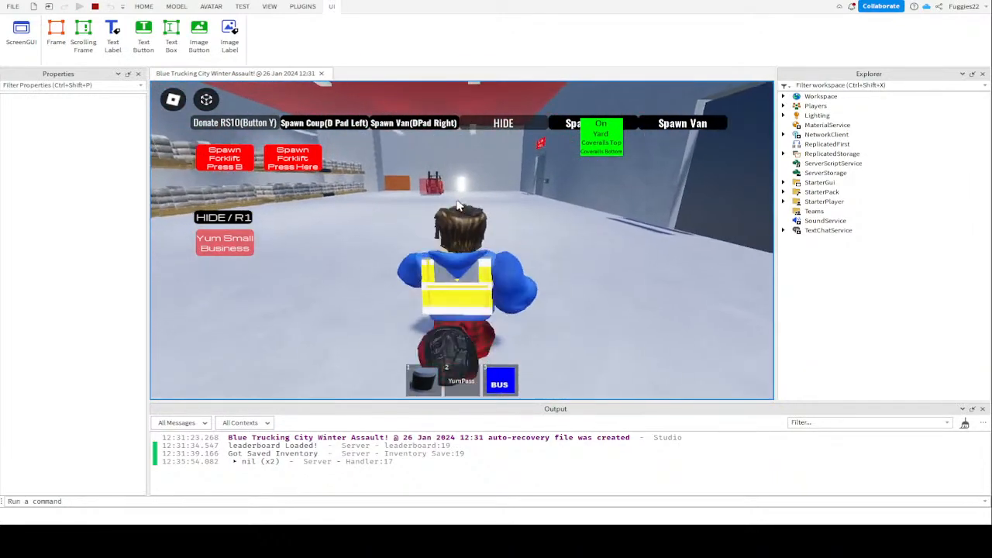
{"action": "scroll", "coordinate": [457, 205], "scroll_direction": "down", "scroll_amount": 3}
{"action": "key", "text": "w"}
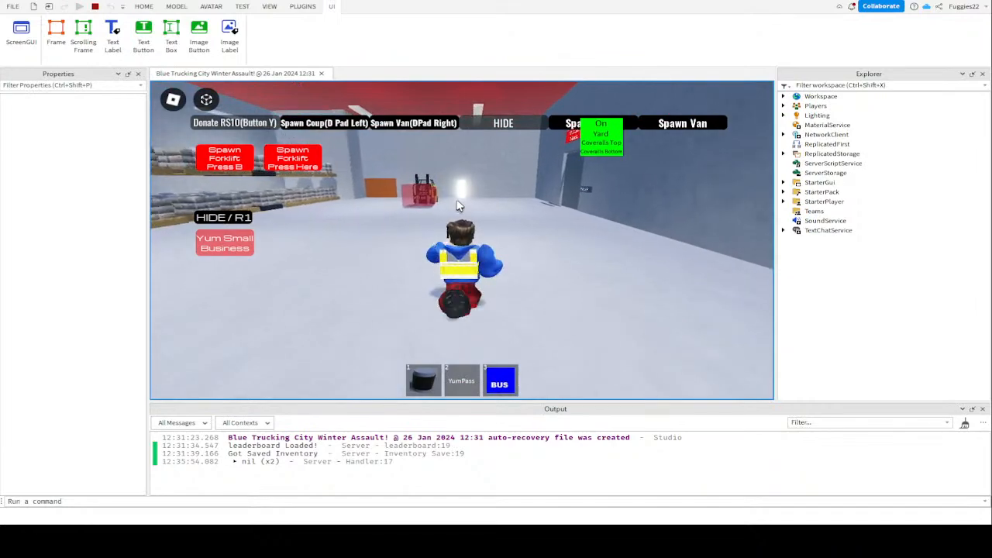
{"action": "key", "text": "w"}
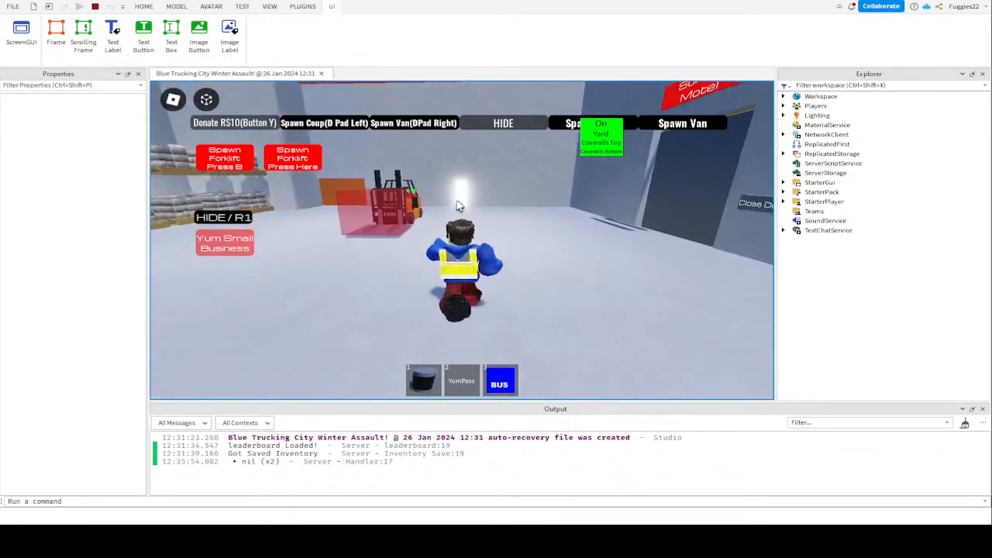
{"action": "key", "text": "w"}
{"action": "key", "text": "Left"}
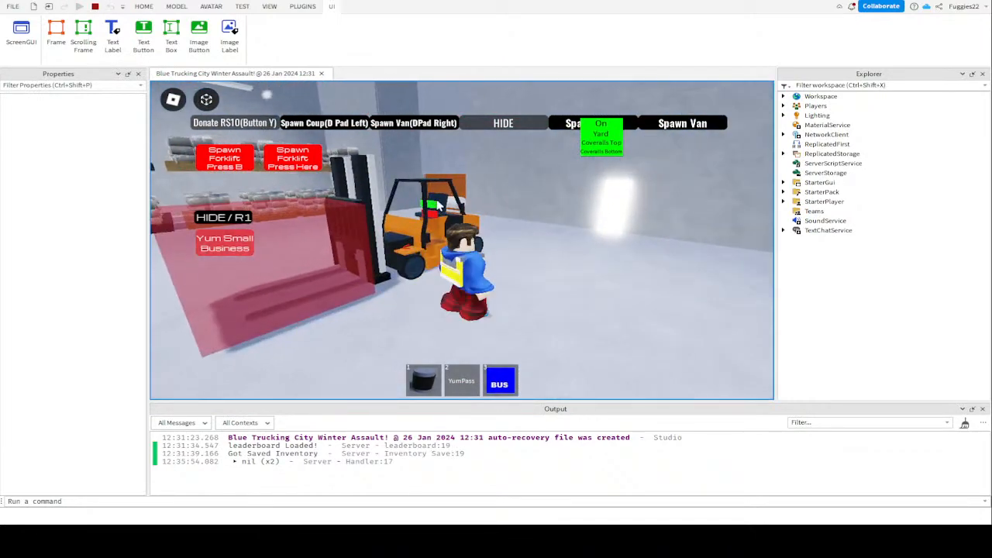
{"action": "key", "text": "Left"}
{"action": "key", "text": "d"}
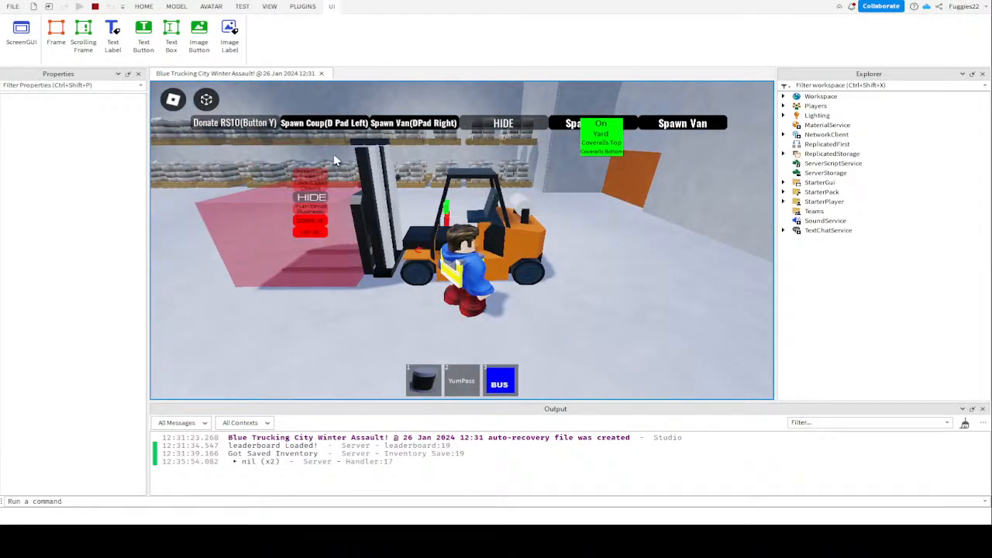
{"action": "key", "text": "e"}
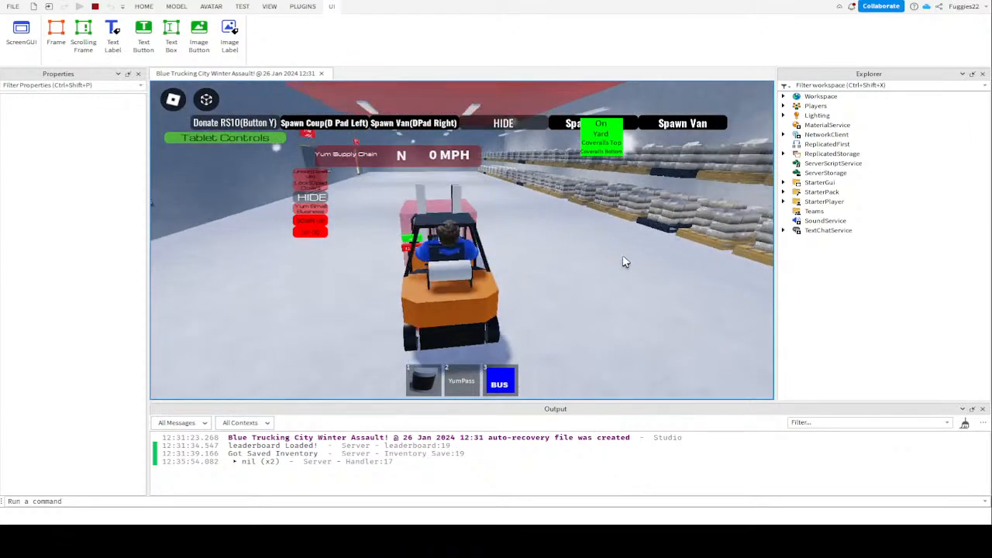
Drive the forklift toward the pallet shelves while turning and raising its forks
{"action": "right_click_drag", "start_coordinate": [610, 256], "coordinate": [605, 257]}
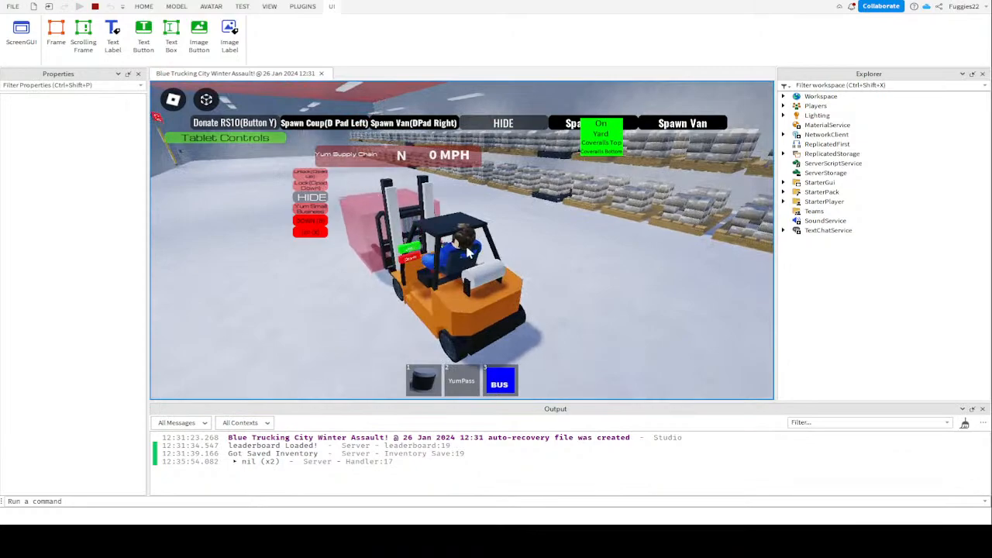
{"action": "key", "text": "w"}
{"action": "key", "text": "d"}
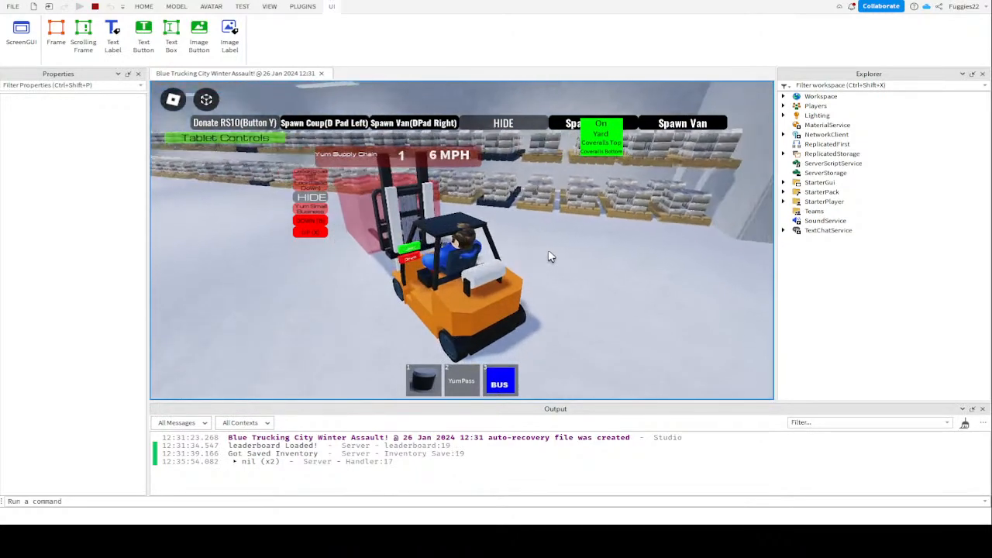
{"action": "key", "text": "w"}
{"action": "key", "text": "d"}
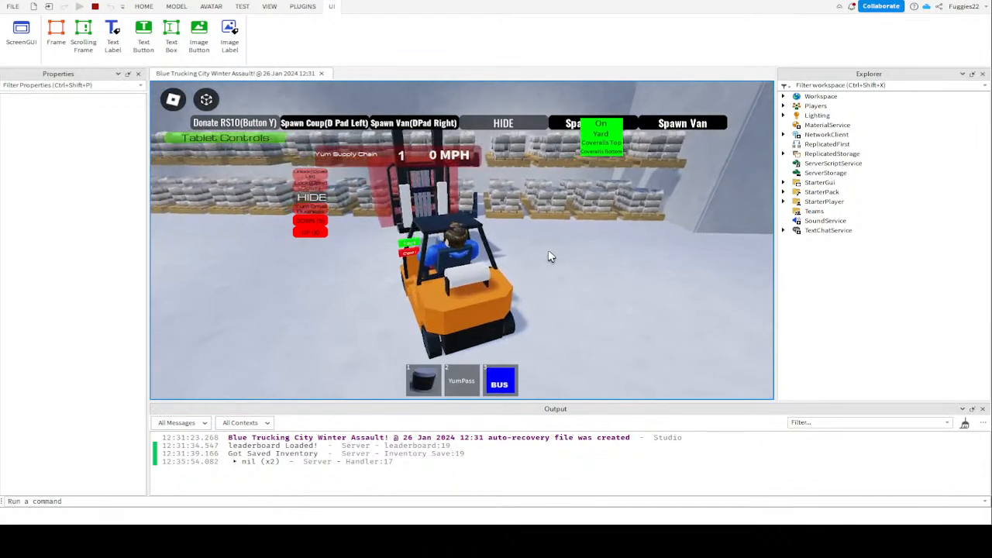
{"action": "key", "text": "w"}
{"action": "key", "text": "d"}
{"action": "key", "text": "x"}
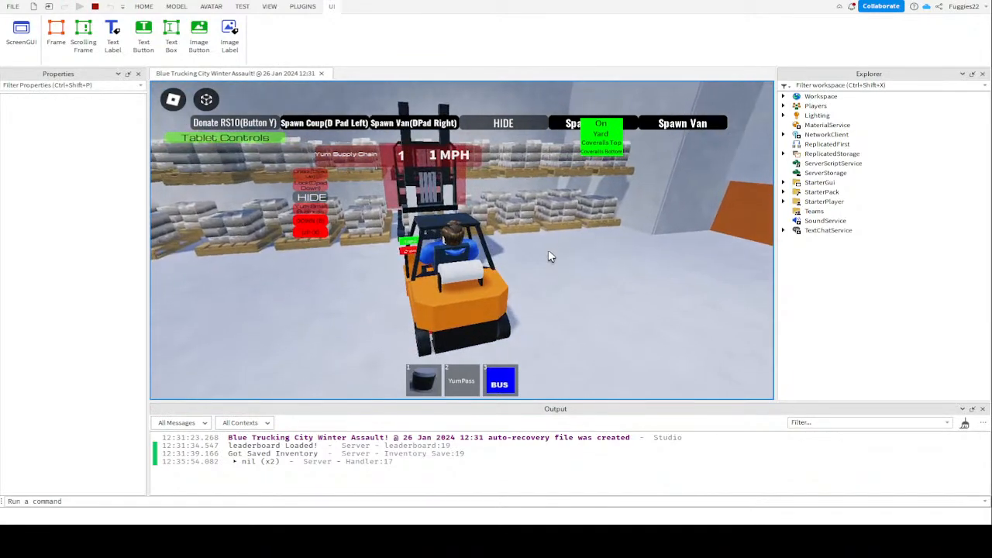
{"action": "key", "text": "w"}
{"action": "key", "text": "x"}
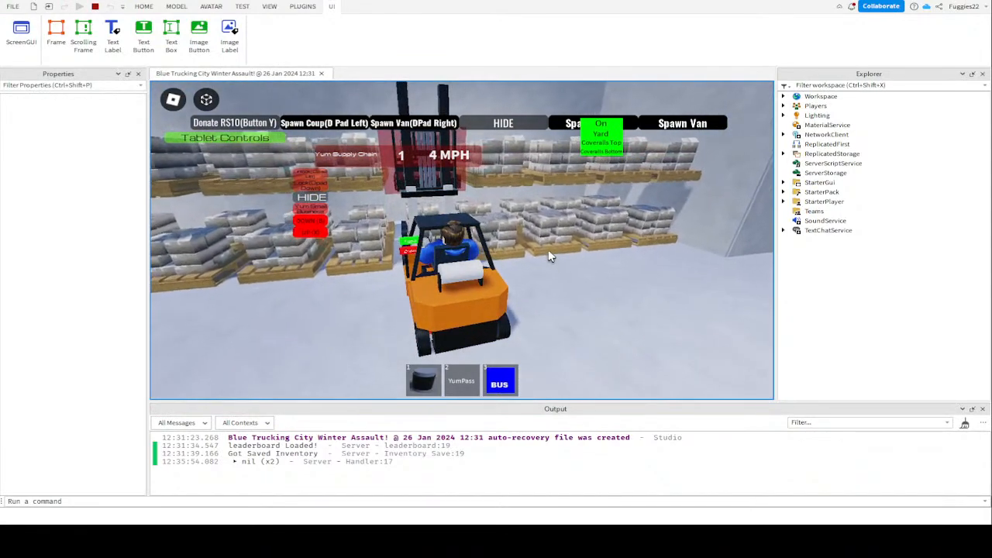
Back the forklift away from the shelves and drive it with lowered forks to the open dock door
{"action": "key", "text": "q"}
{"action": "key", "text": "s"}
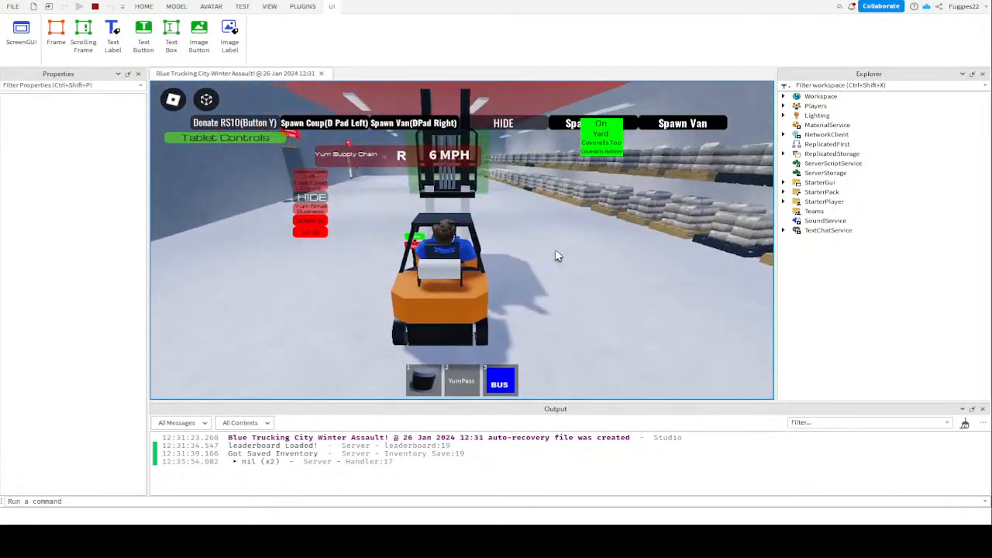
{"action": "key", "text": "e"}
{"action": "key", "text": "e"}
{"action": "key", "text": "w"}
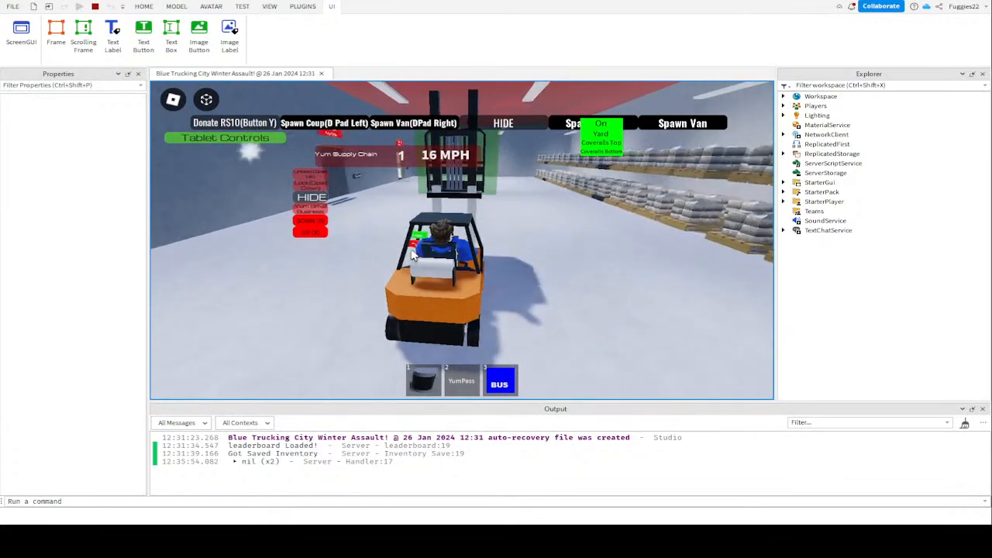
{"action": "key", "text": "h"}
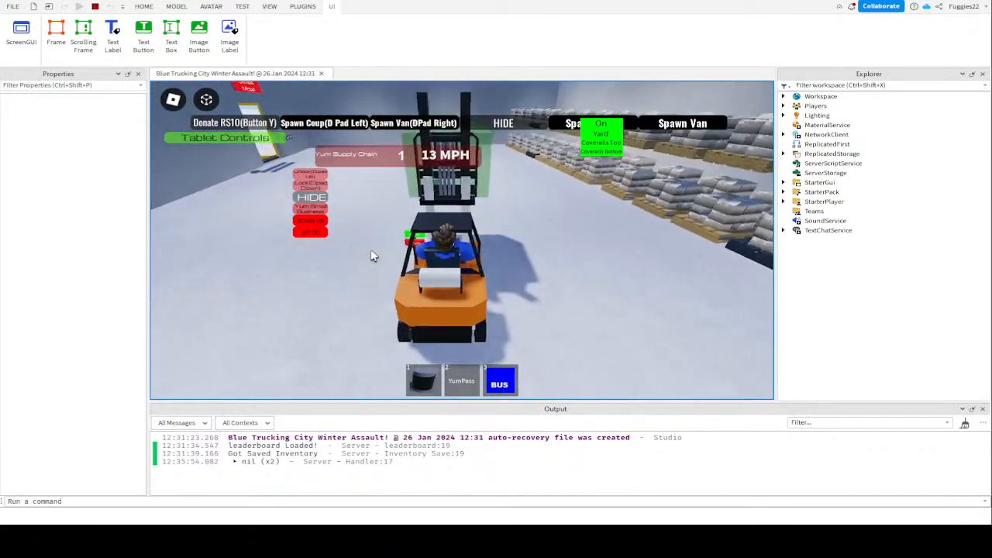
{"action": "key", "text": "a"}
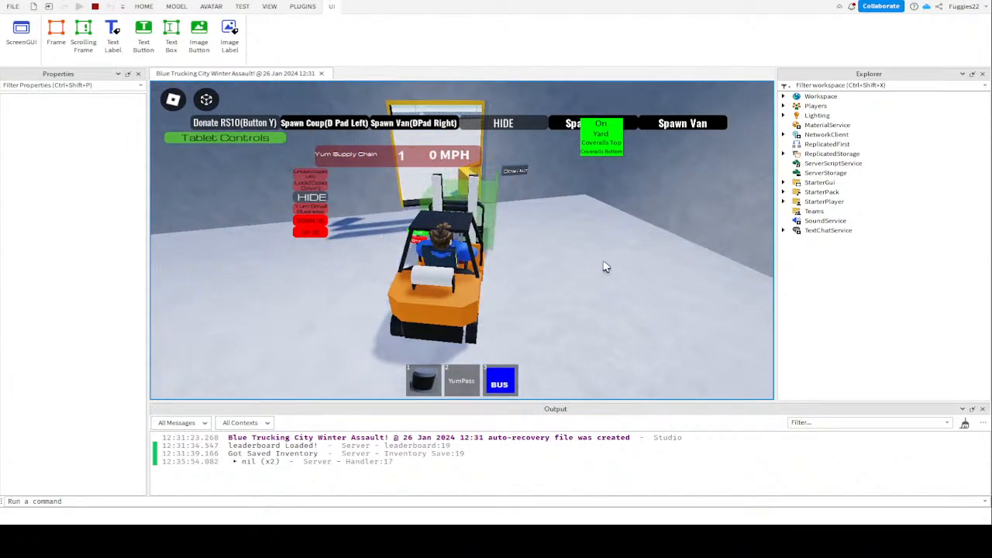
{"action": "right_click_drag", "start_coordinate": [606, 266], "coordinate": [626, 276]}
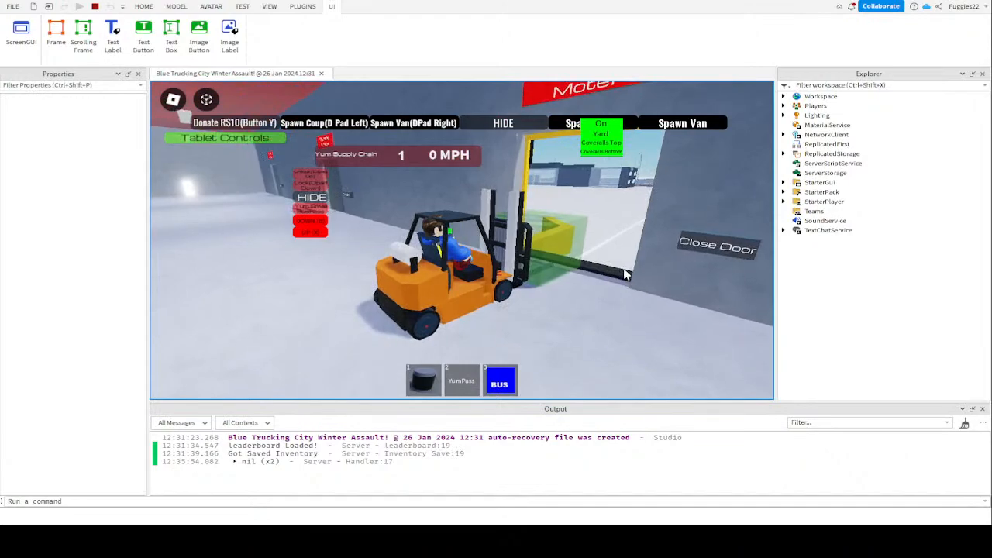
Reverse and realign the forklift, moving its forks into the open dock doorway beside the Close Door sign
{"action": "key", "text": "s"}
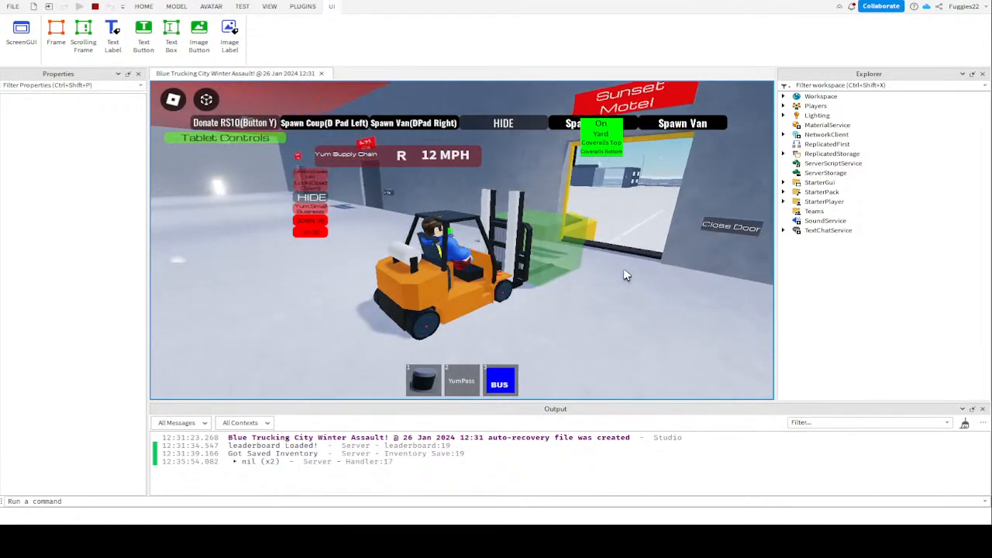
{"action": "key", "text": "d"}
{"action": "key", "text": "w"}
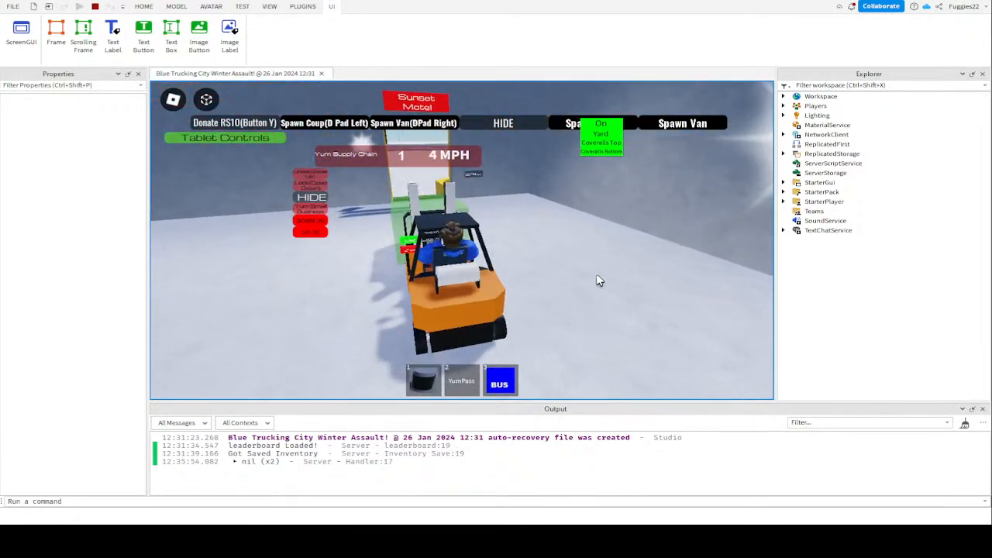
{"action": "key", "text": "d"}
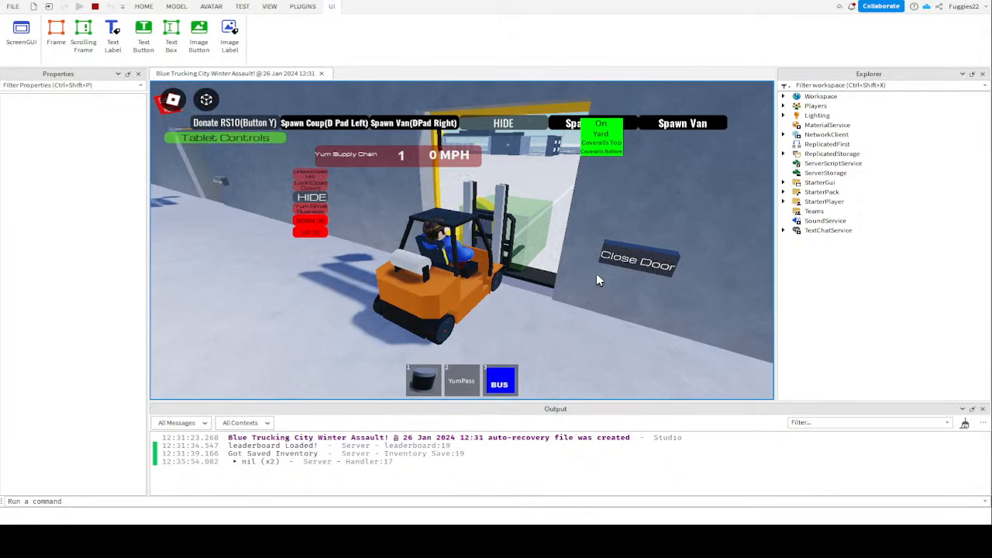
Back the forklift away from the dock door, get out, and walk to the orange doorway past the shelves
{"action": "key", "text": "s"}
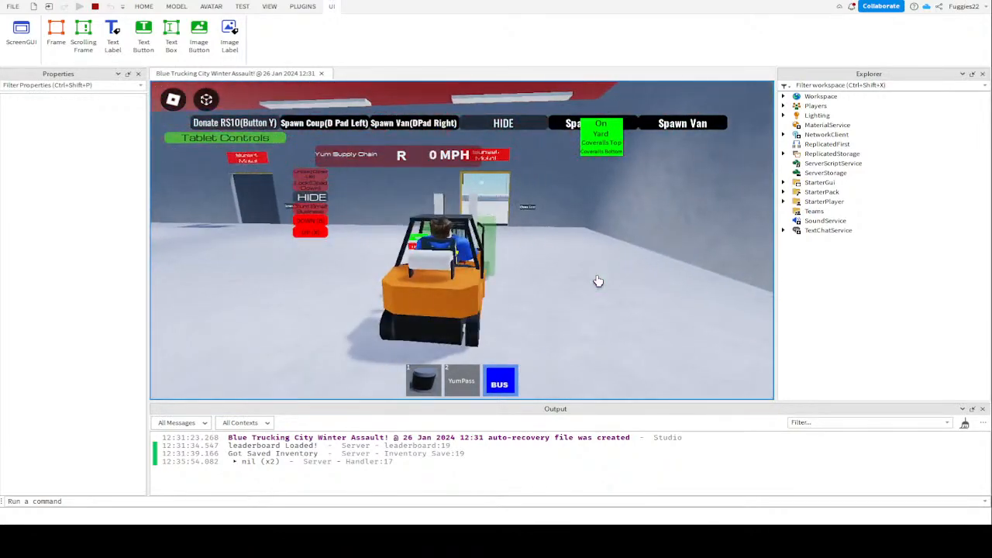
{"action": "key", "text": "space"}
{"action": "key", "text": "w"}
{"action": "right_click_drag", "start_coordinate": [598, 281], "coordinate": [598, 280]}
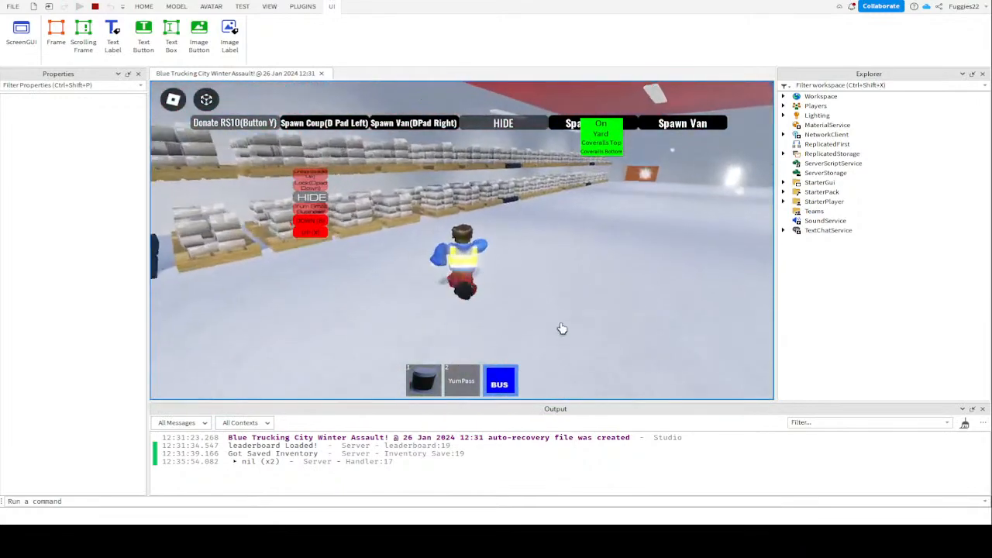
{"action": "right_click_drag", "start_coordinate": [527, 321], "coordinate": [527, 321]}
{"action": "scroll", "coordinate": [528, 321], "scroll_direction": "up", "scroll_amount": 3}
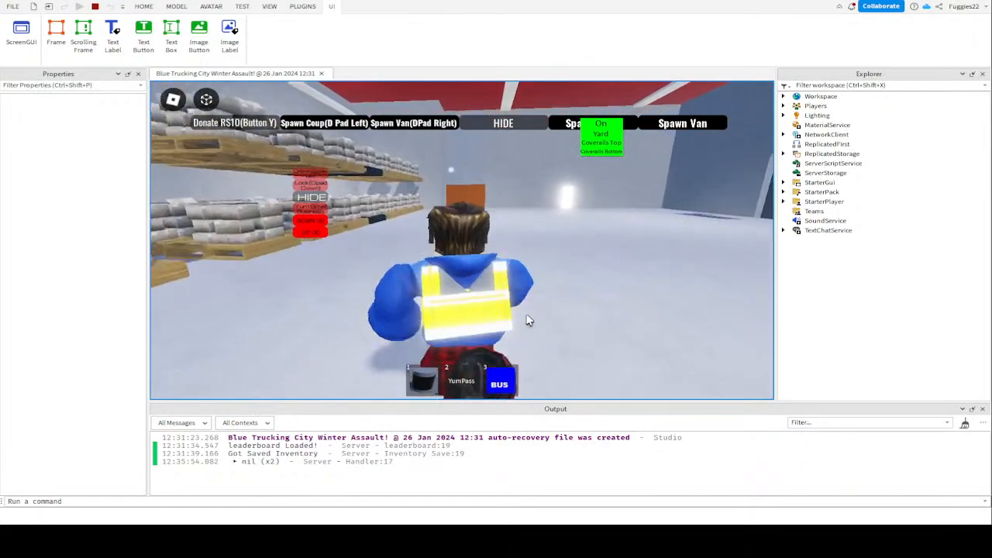
{"action": "key", "text": "w"}
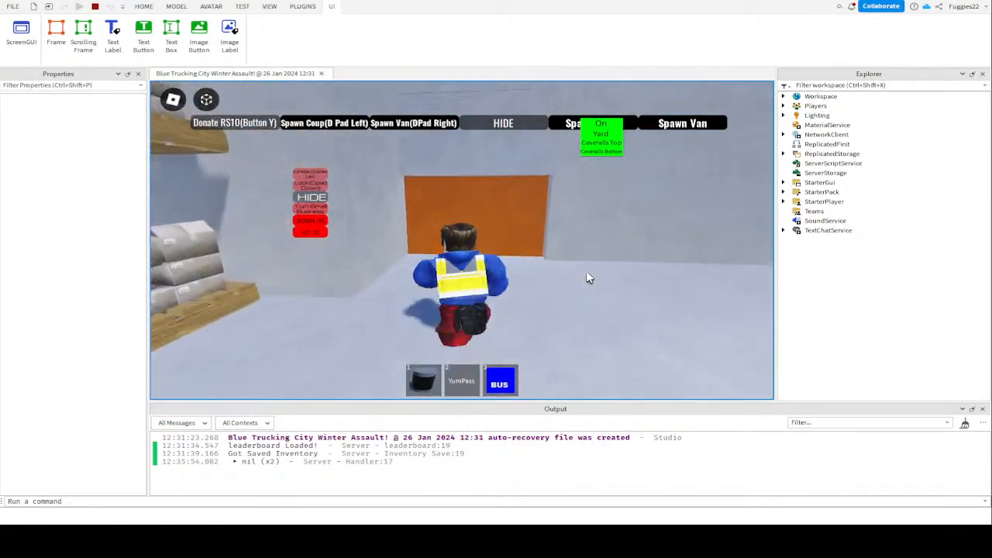
Walk into the area with the hat counter and try on the reddish-brown hard hat
{"action": "key", "text": "w"}
{"action": "right_click_drag", "start_coordinate": [587, 272], "coordinate": [586, 272]}
{"action": "key", "text": "w"}
{"action": "key", "text": "d"}
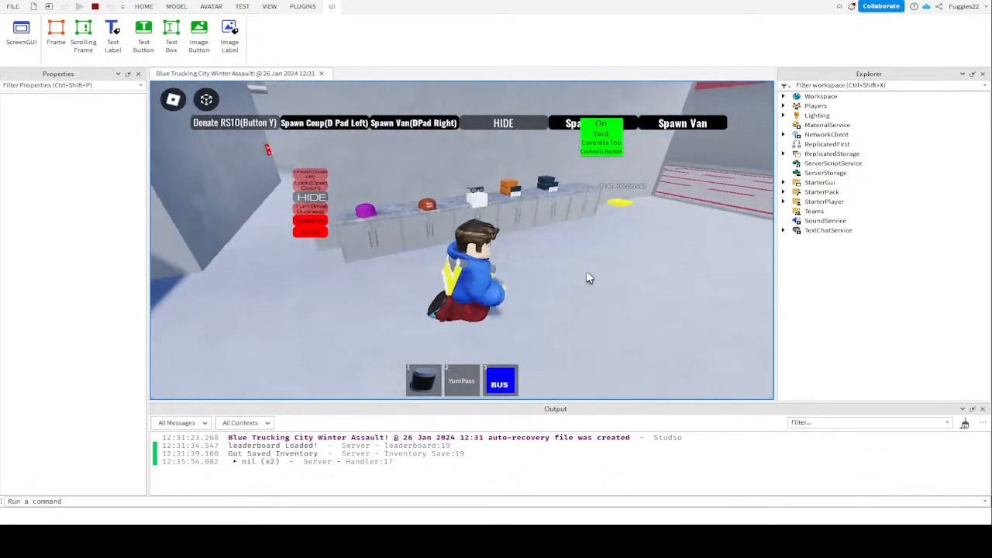
{"action": "key", "text": "w"}
{"action": "key", "text": "s"}
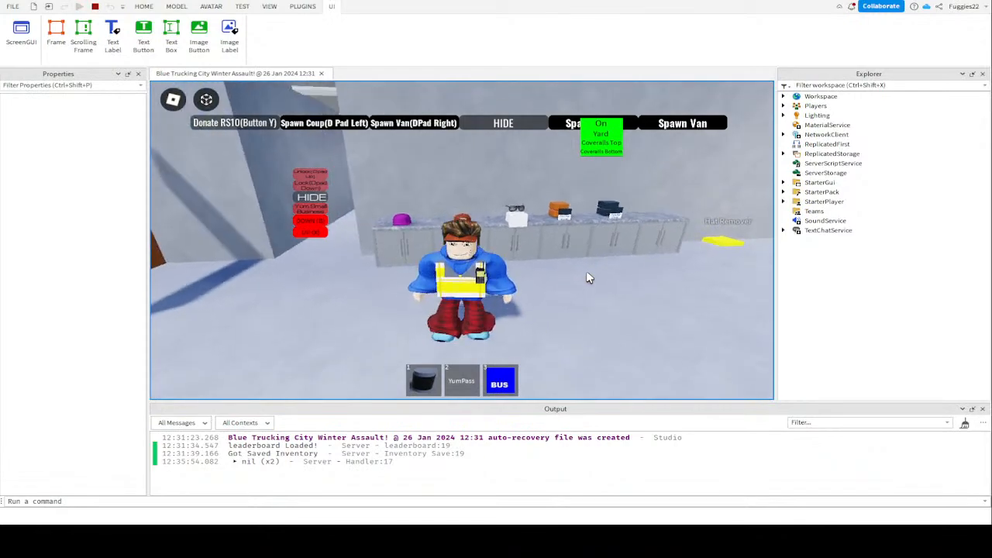
{"action": "key", "text": "w"}
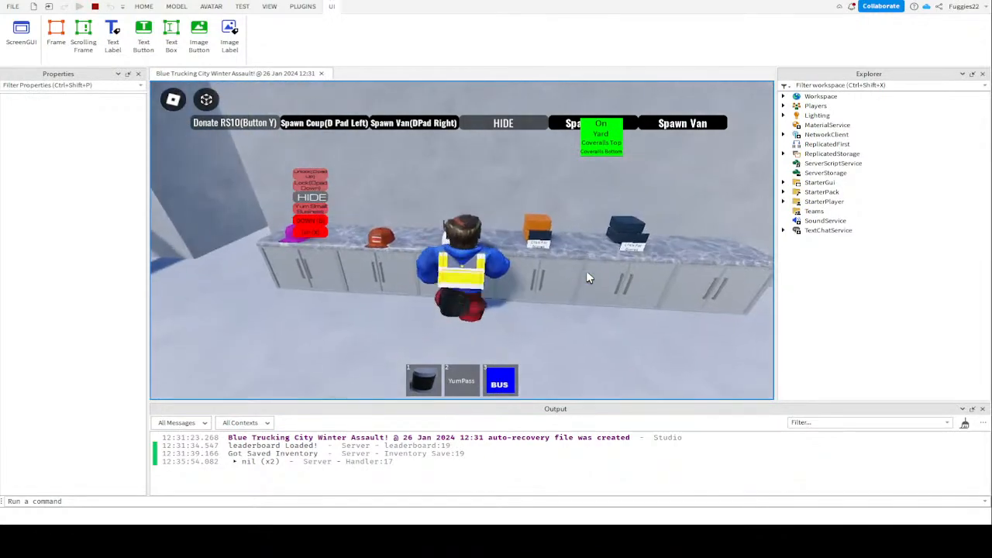
Walk from the hat counter across the yellow Hat Remover pad to clear the character's worn headwear
{"action": "key", "text": "s"}
{"action": "key", "text": "d"}
{"action": "key", "text": "w"}
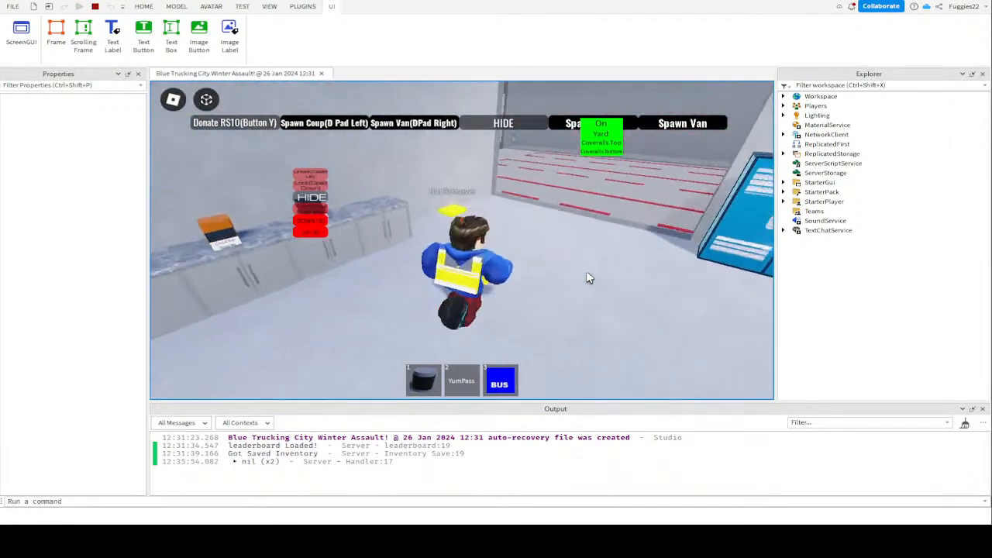
{"action": "key", "text": "w"}
{"action": "key", "text": "a"}
{"action": "key", "text": "w"}
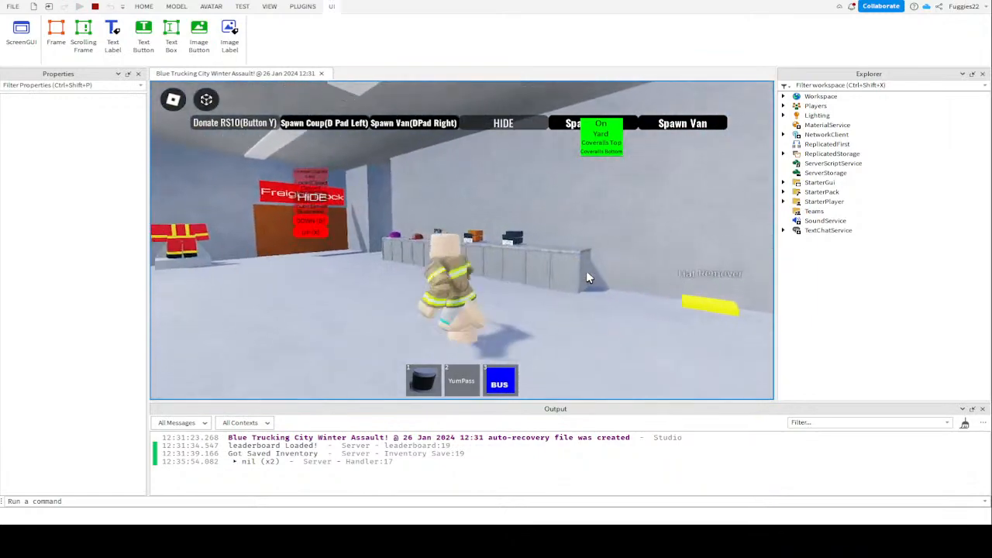
Walk to the mannequin between the display case and the Freight Dock door and put on its red and yellow uniform
{"action": "key", "text": "a"}
{"action": "key", "text": "w"}
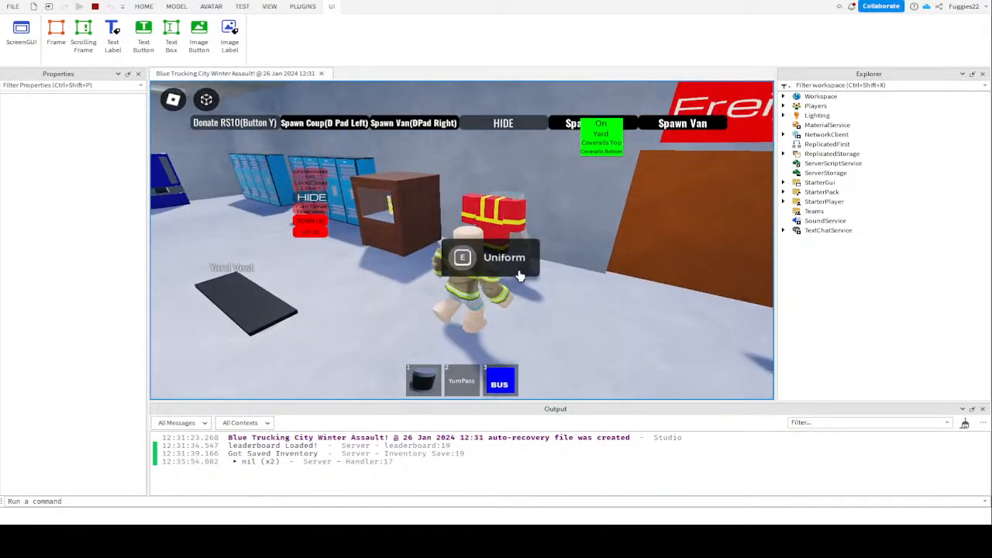
{"action": "key", "text": "e"}
{"action": "key", "text": "d"}
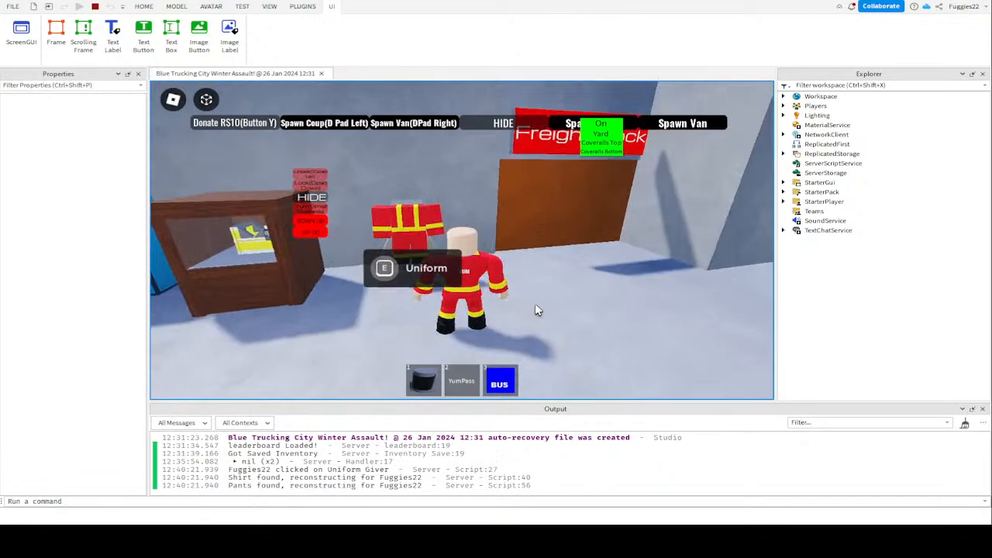
Cross the black Yard Vest pad to add the vest and put on the reddish-brown cap from the hat counter
{"action": "key", "text": "d"}
{"action": "key", "text": "Left"}
{"action": "key", "text": "w"}
{"action": "key", "text": "Right"}
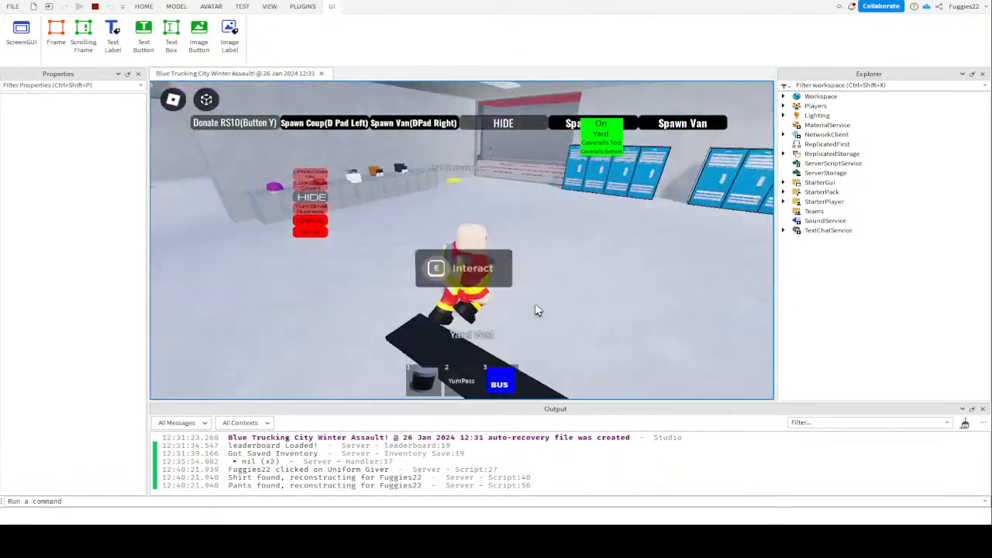
{"action": "key", "text": "w"}
{"action": "key", "text": "Left"}
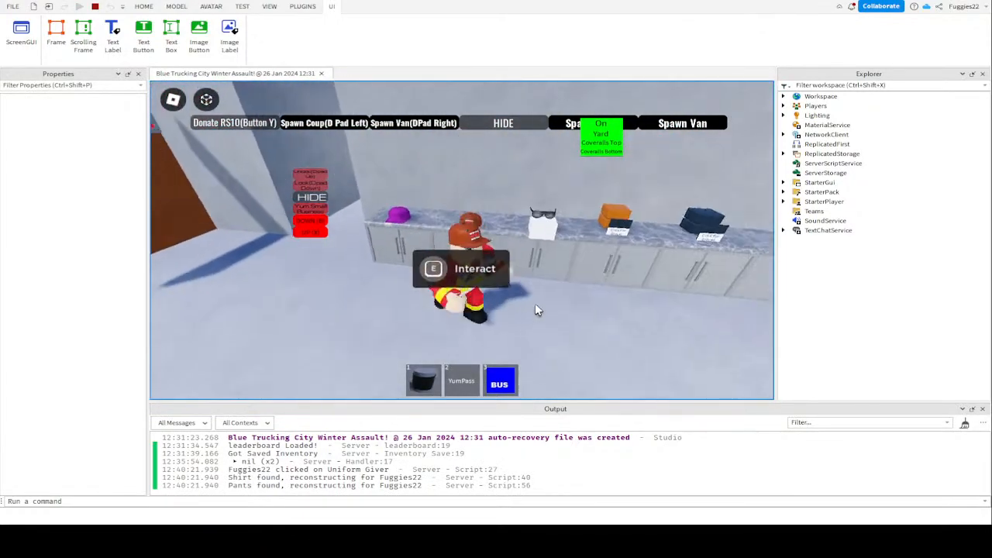
{"action": "key", "text": "a"}
{"action": "key", "text": "d"}
{"action": "key", "text": "d"}
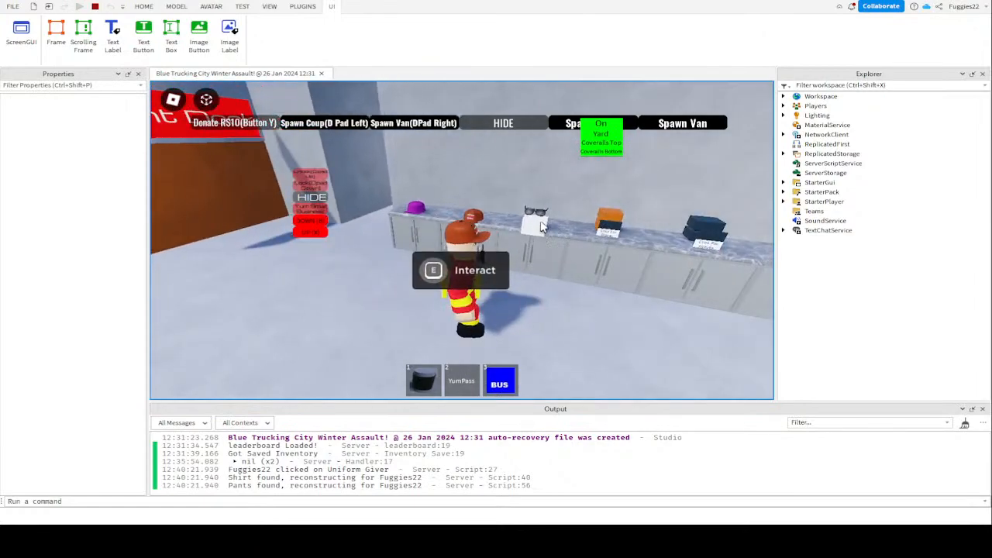
{"action": "key", "text": "w"}
{"action": "key", "text": "s"}
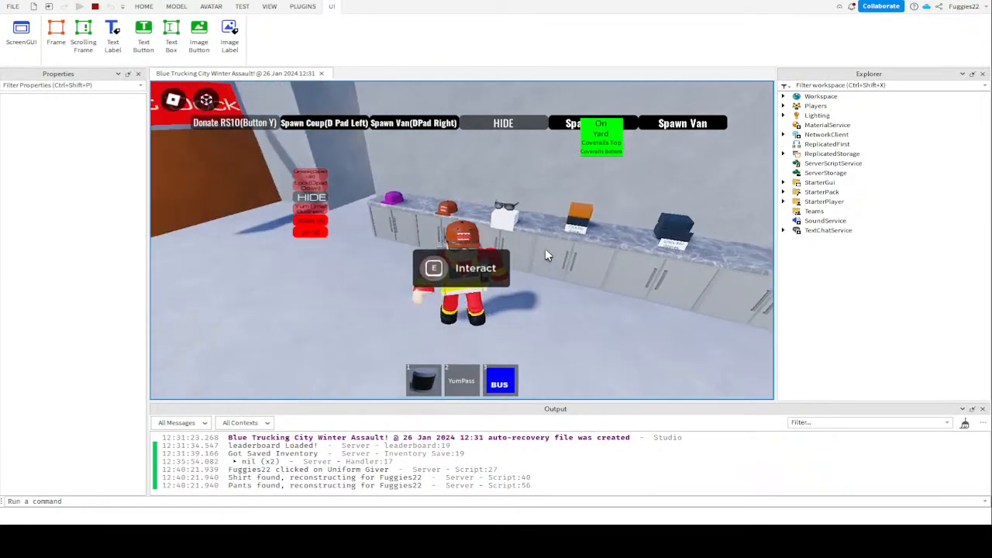
Leave the hat counter and walk through the desk area of the office to the glass exit door with the card reader
{"action": "key", "text": "a"}
{"action": "key", "text": "w"}
{"action": "key", "text": "a"}
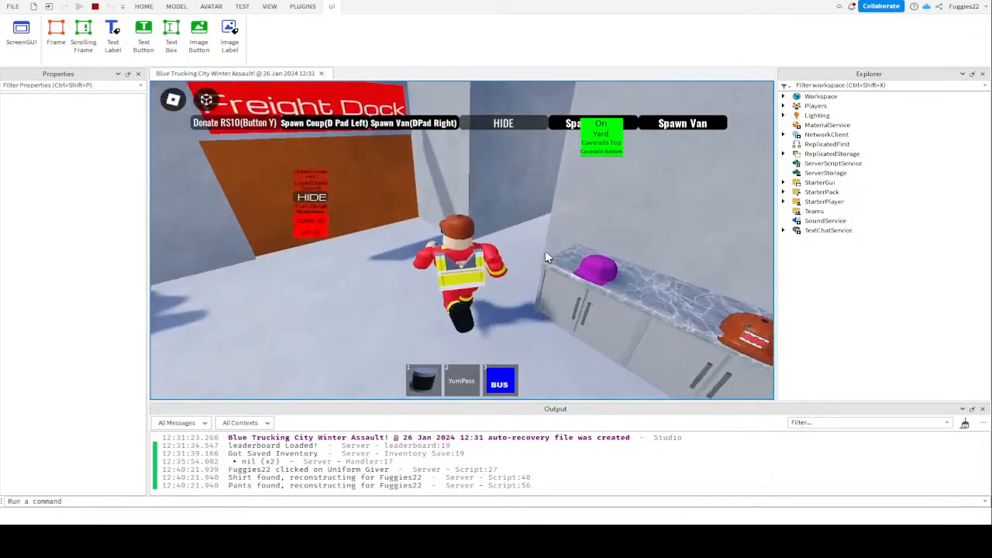
{"action": "key", "text": "Right"}
{"action": "key", "text": "w"}
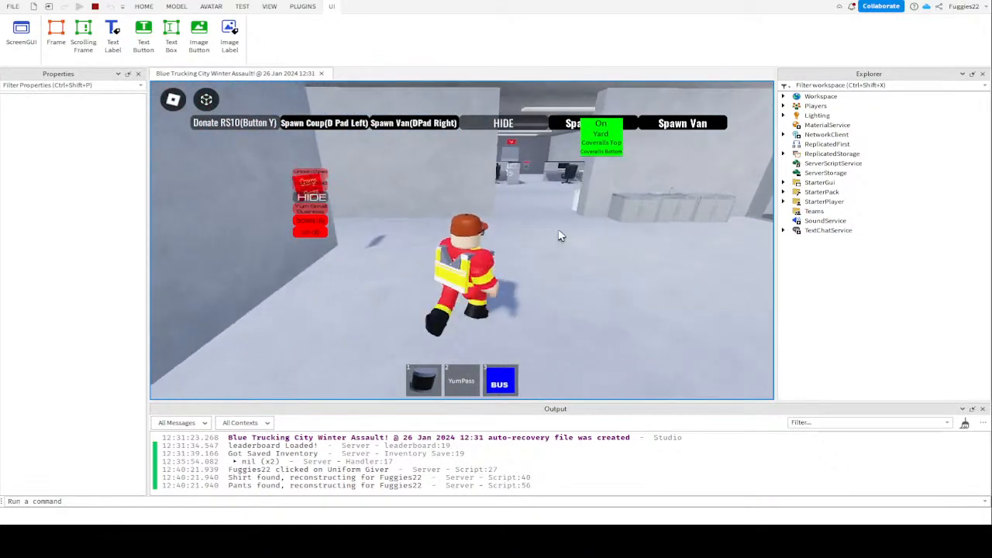
{"action": "key", "text": "w"}
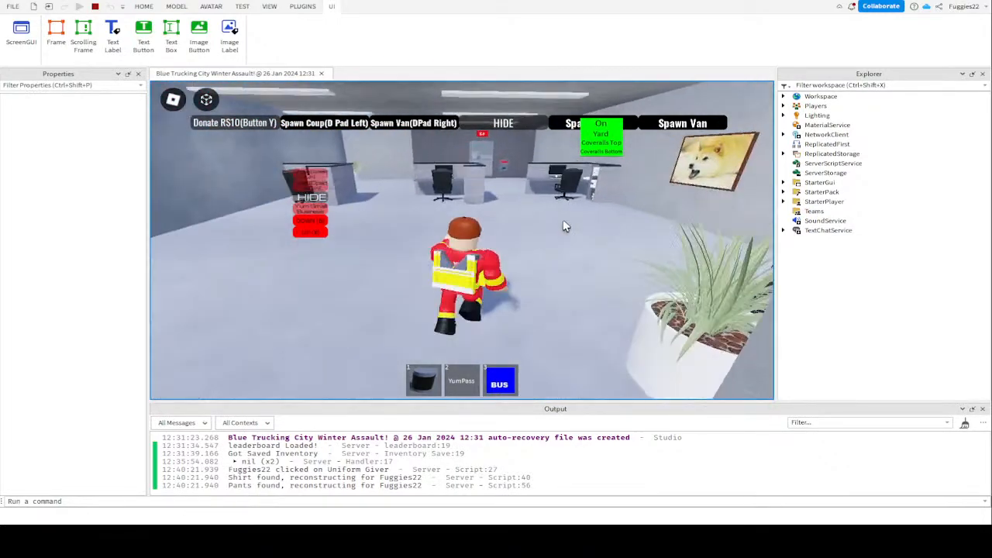
{"action": "key", "text": "w"}
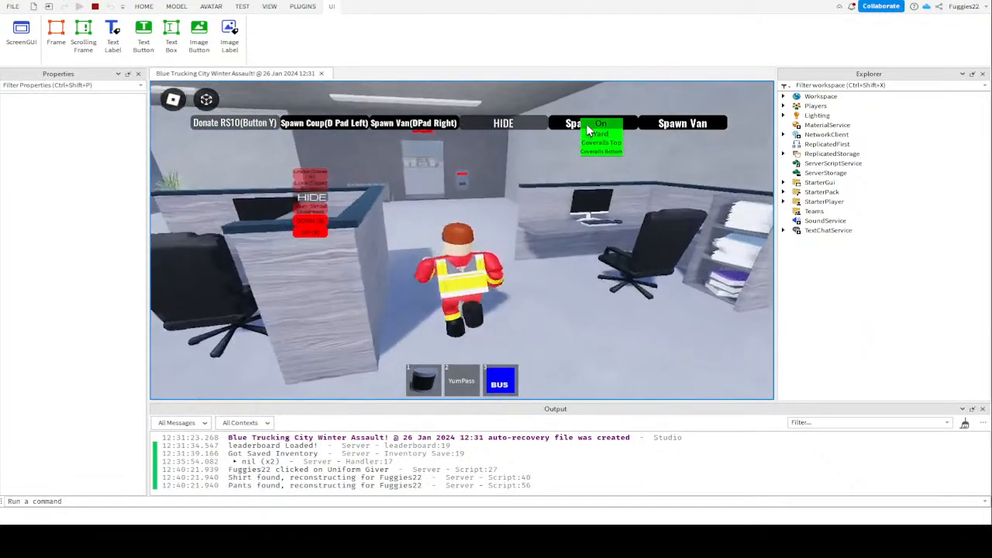
{"action": "key", "text": "w"}
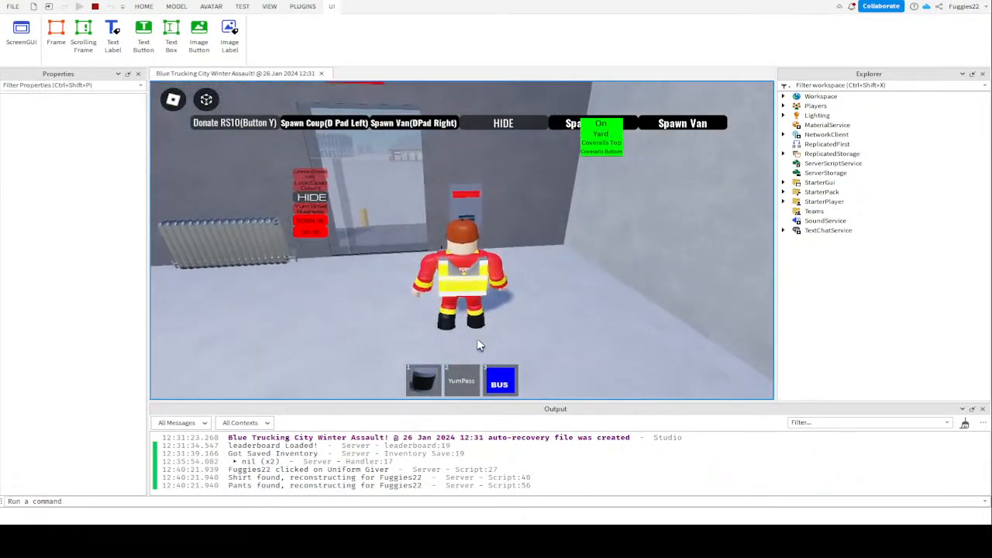
Unlock the glass door with the YumPass and walk down the steps into the snowy yard
{"action": "key", "text": "w"}
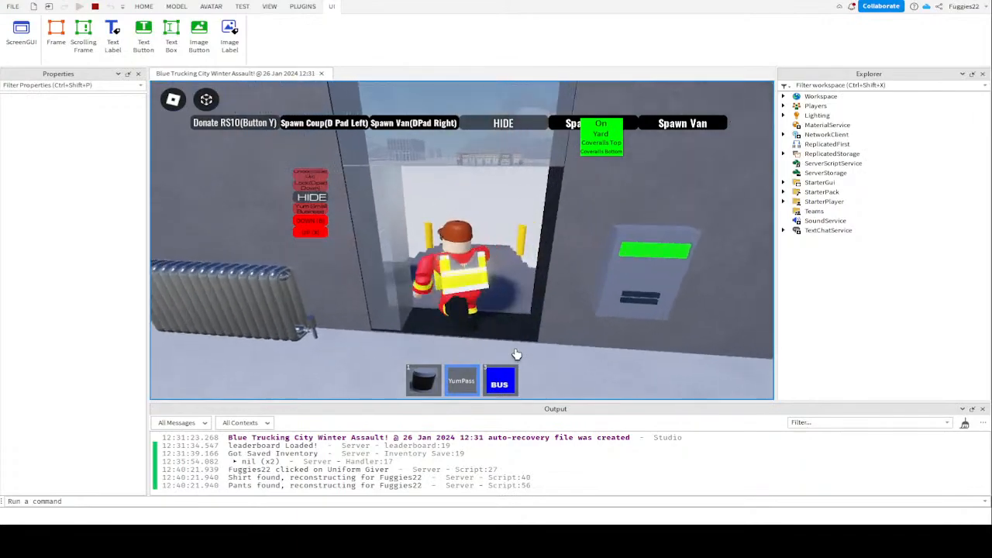
{"action": "key", "text": "w"}
{"action": "key", "text": "Right"}
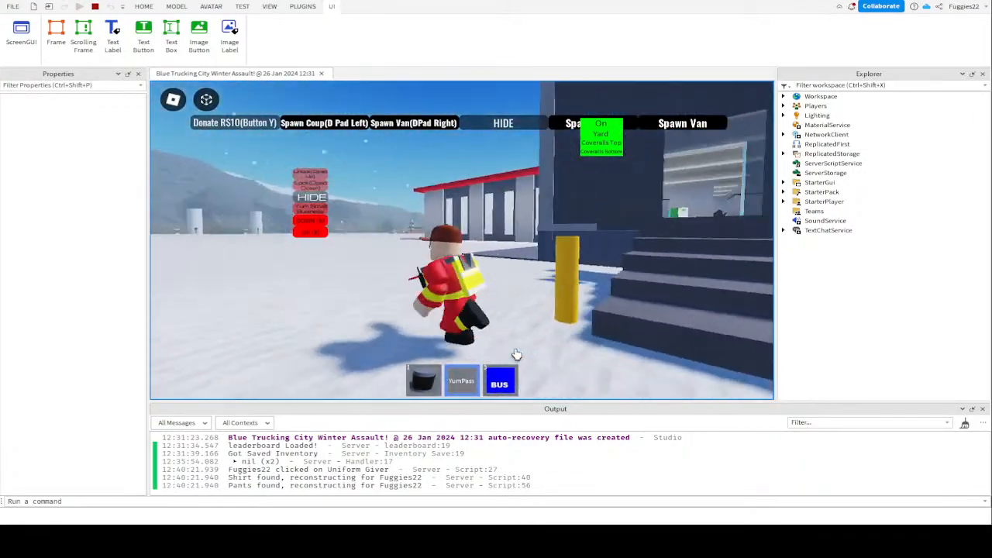
{"action": "key", "text": "w"}
{"action": "key", "text": "Left"}
{"action": "key", "text": "Right"}
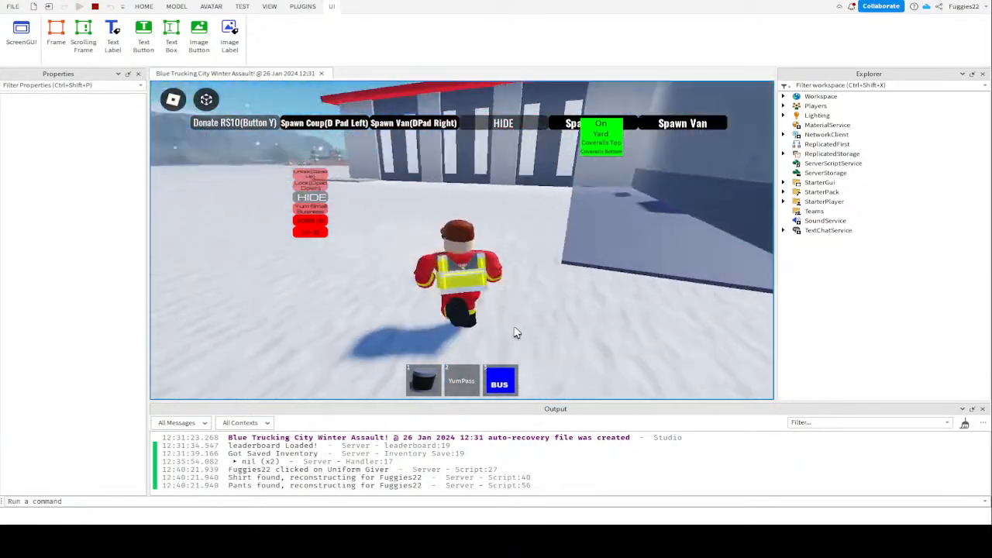
Walk along the red-roofed garage building and around the end of its grey wall
{"action": "key", "text": "w"}
{"action": "key", "text": "Left"}
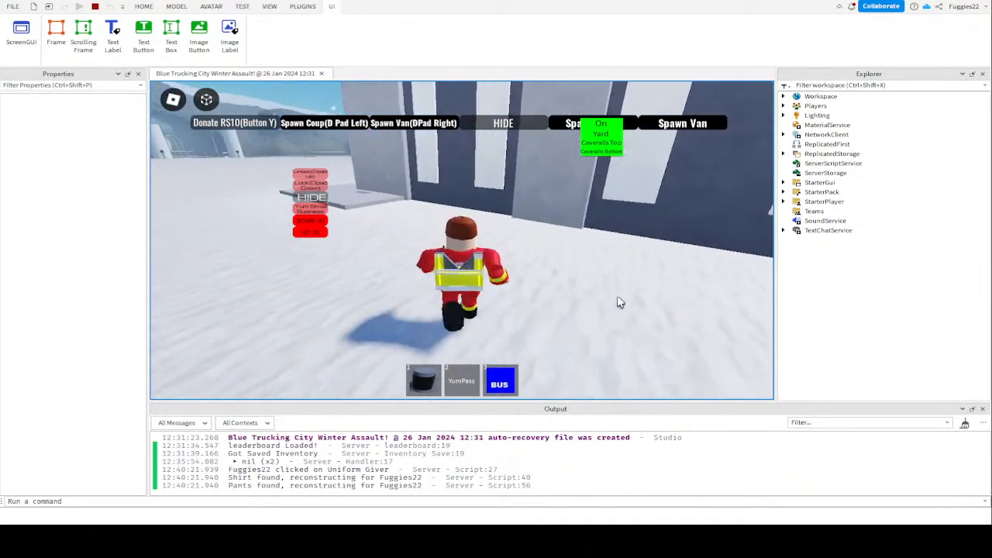
{"action": "key", "text": "w"}
{"action": "key", "text": "a"}
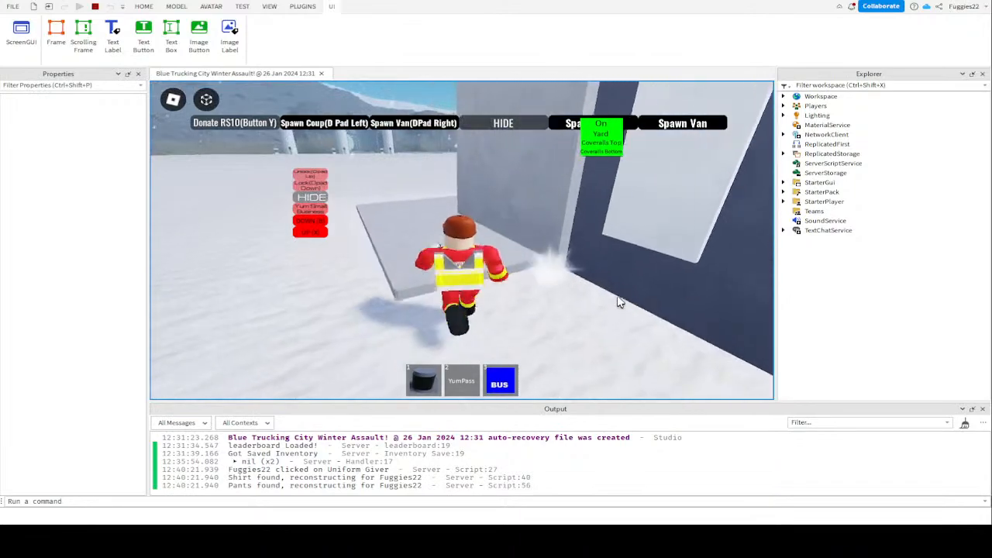
{"action": "key", "text": "w"}
{"action": "key", "text": "a"}
{"action": "key", "text": "w"}
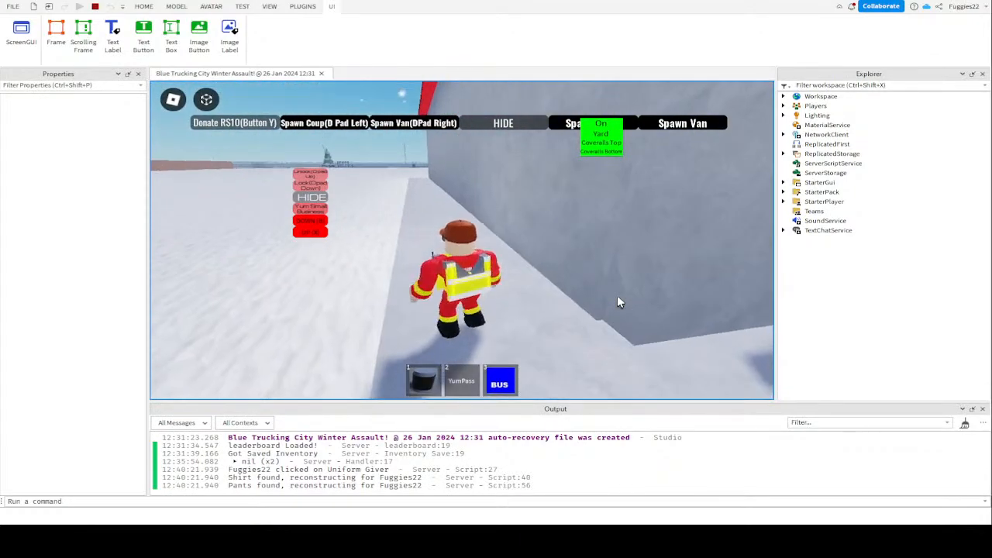
Follow the garage's windowed wall to the Terminal sign and connect to the truck server
{"action": "key", "text": "w"}
{"action": "key", "text": "Left"}
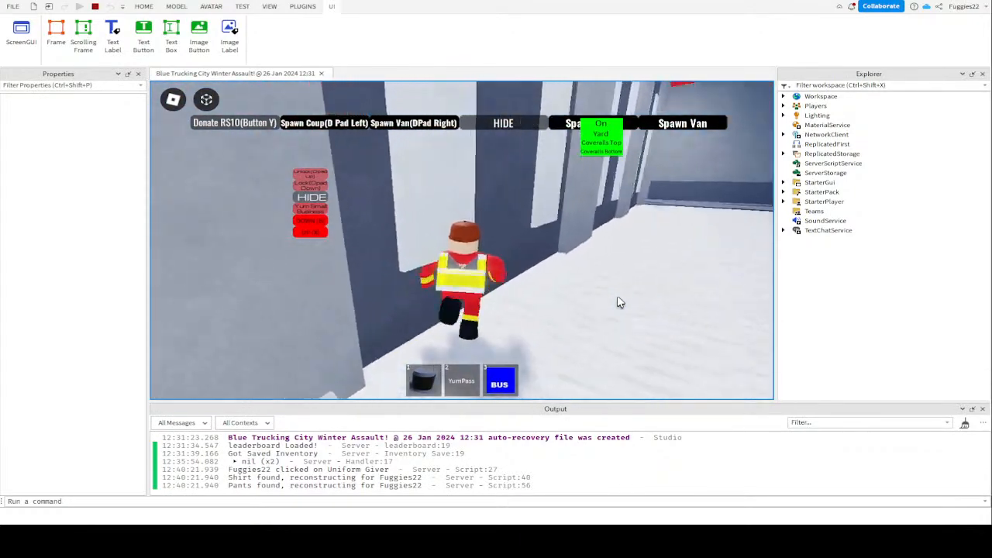
{"action": "key", "text": "w"}
{"action": "key", "text": "Left"}
{"action": "key", "text": "e"}
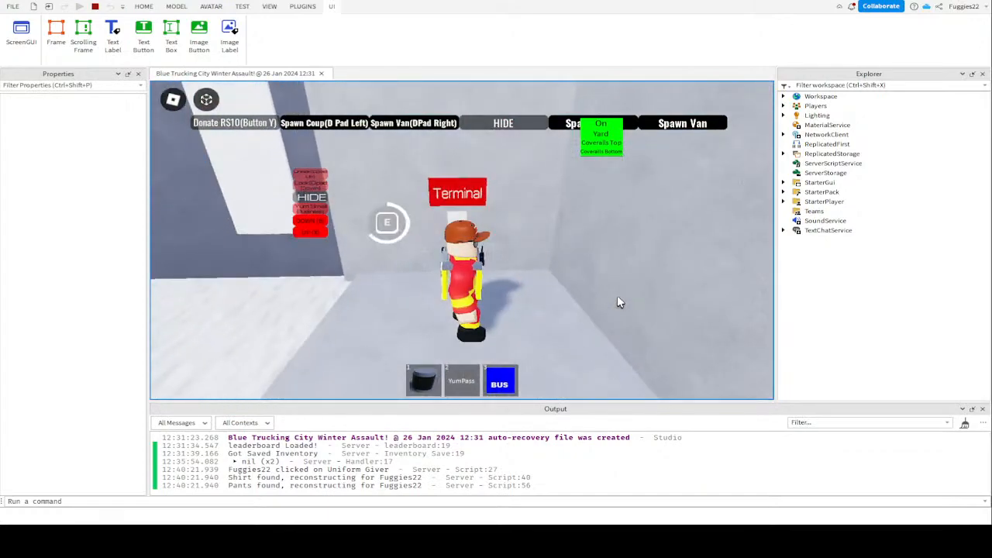
Spawn the white tanker truck from the Yum Supply Chain terminal, walk to its cab and sit in the driver's seat
{"action": "key", "text": "Left"}
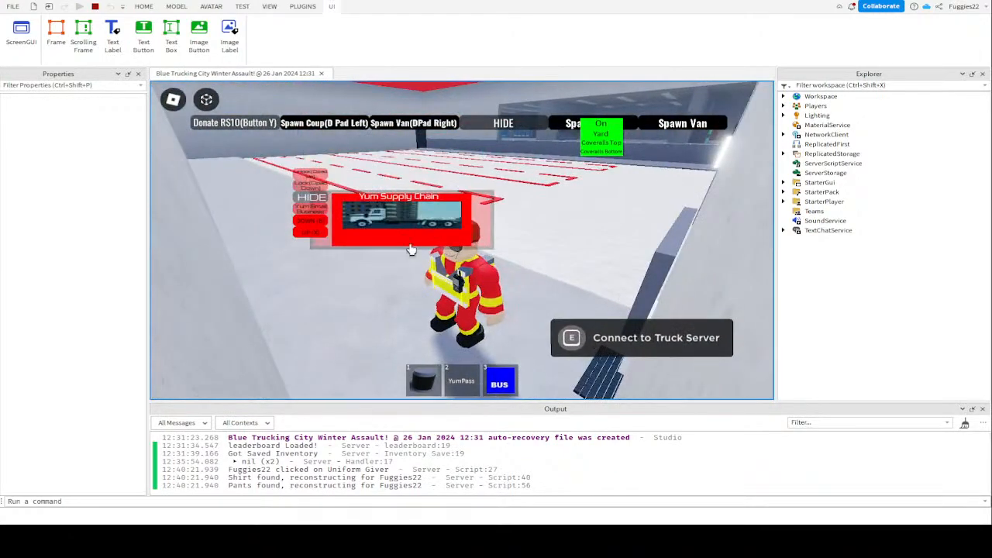
{"action": "right_click_drag", "start_coordinate": [518, 314], "coordinate": [521, 315]}
{"action": "key", "text": "w"}
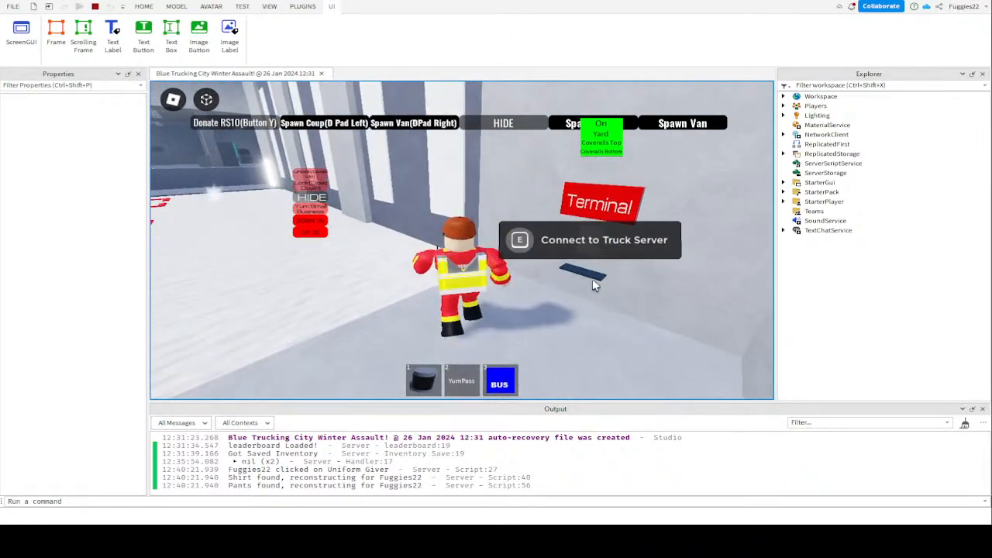
{"action": "right_click_drag", "start_coordinate": [591, 279], "coordinate": [593, 280]}
{"action": "key", "text": "w"}
{"action": "key", "text": "w"}
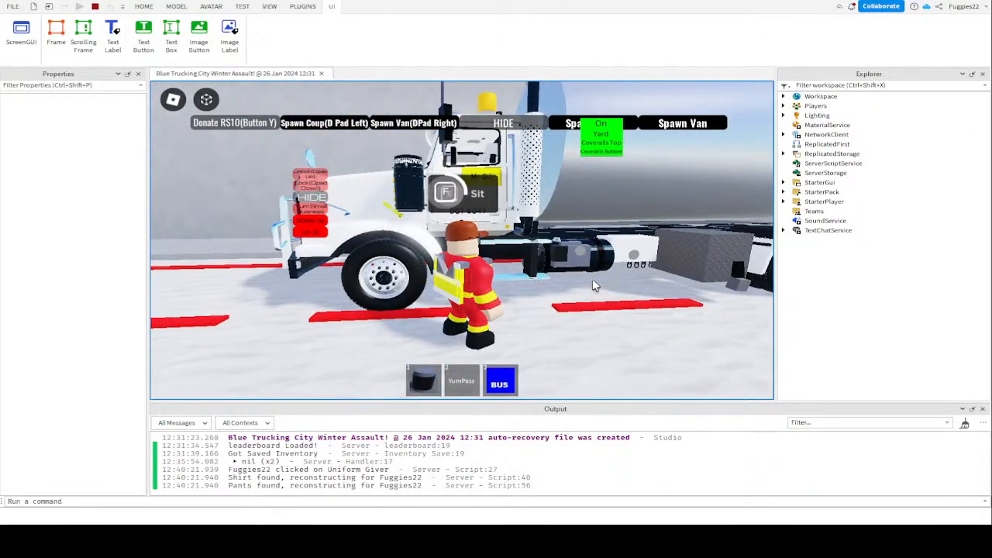
{"action": "key", "text": "f"}
Switch the tanker's engine on and drive it out of the garage into the snowy yard
{"action": "scroll", "coordinate": [580, 320], "scroll_direction": "up", "scroll_amount": 2}
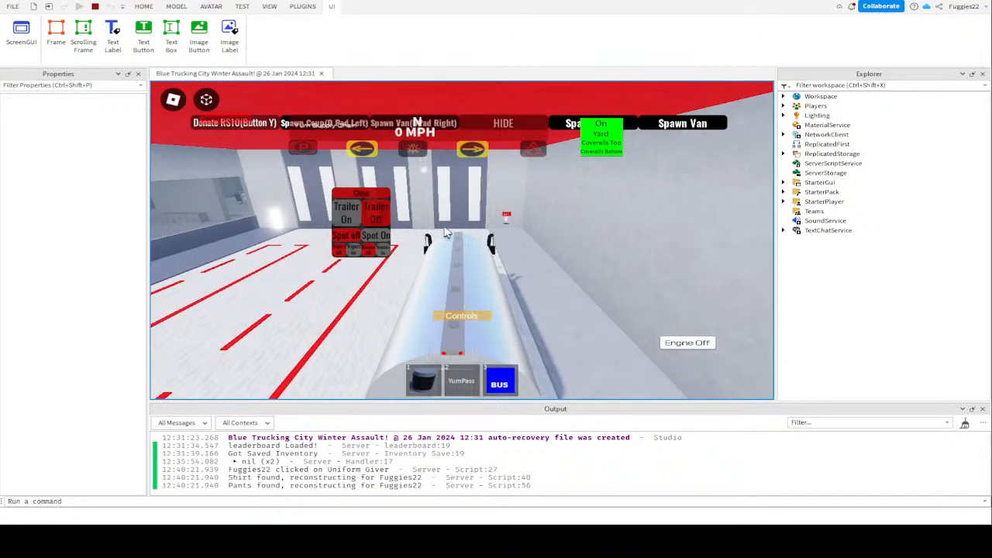
{"action": "scroll", "coordinate": [445, 231], "scroll_direction": "up", "scroll_amount": 1}
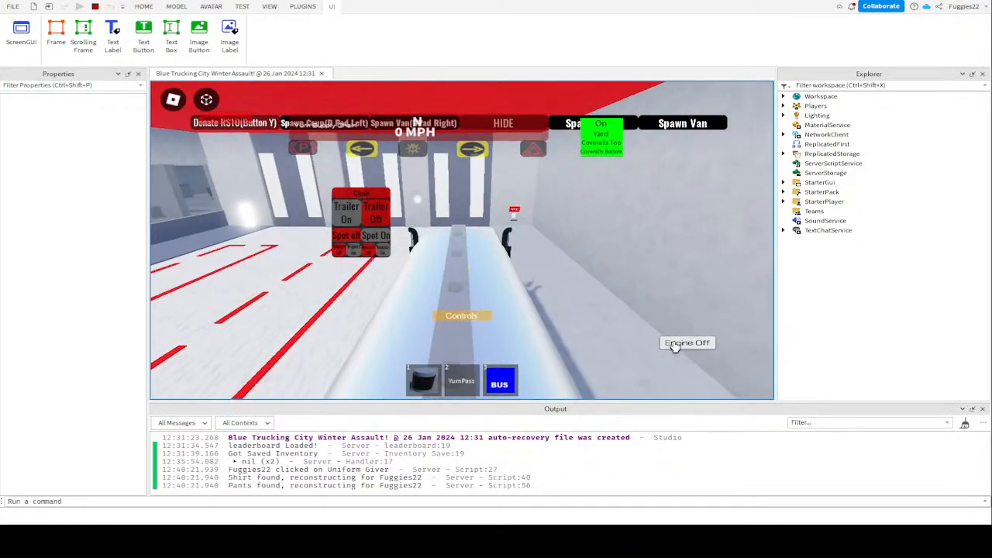
{"action": "left_click", "coordinate": [674, 346]}
{"action": "scroll", "coordinate": [610, 328], "scroll_direction": "down", "scroll_amount": 3}
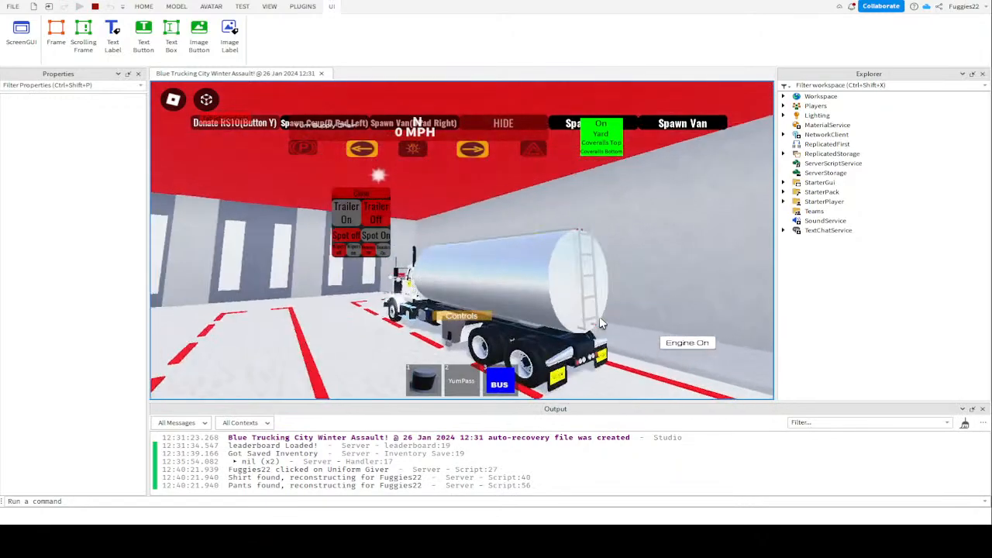
{"action": "key", "text": "w"}
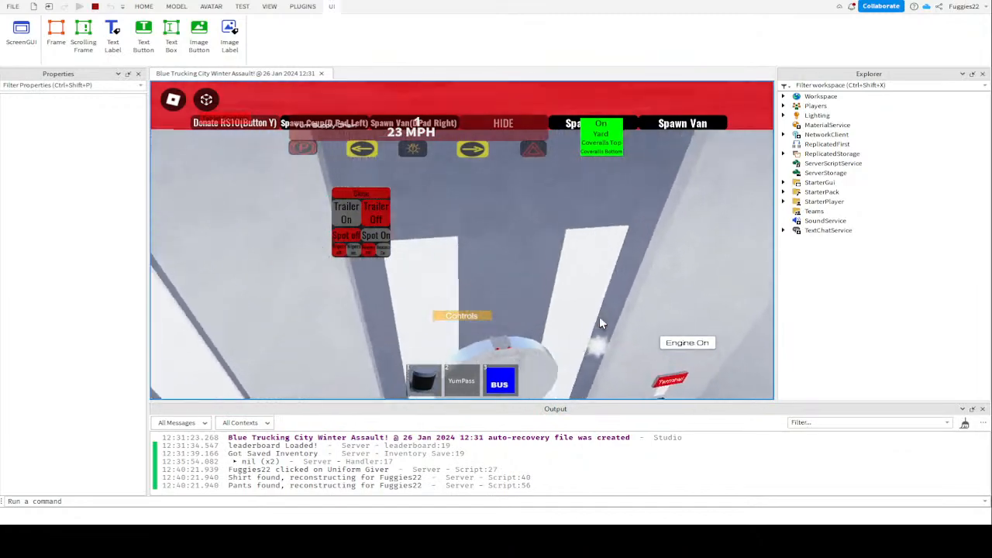
{"action": "scroll", "coordinate": [600, 318], "scroll_direction": "down", "scroll_amount": 2}
{"action": "key", "text": "d"}
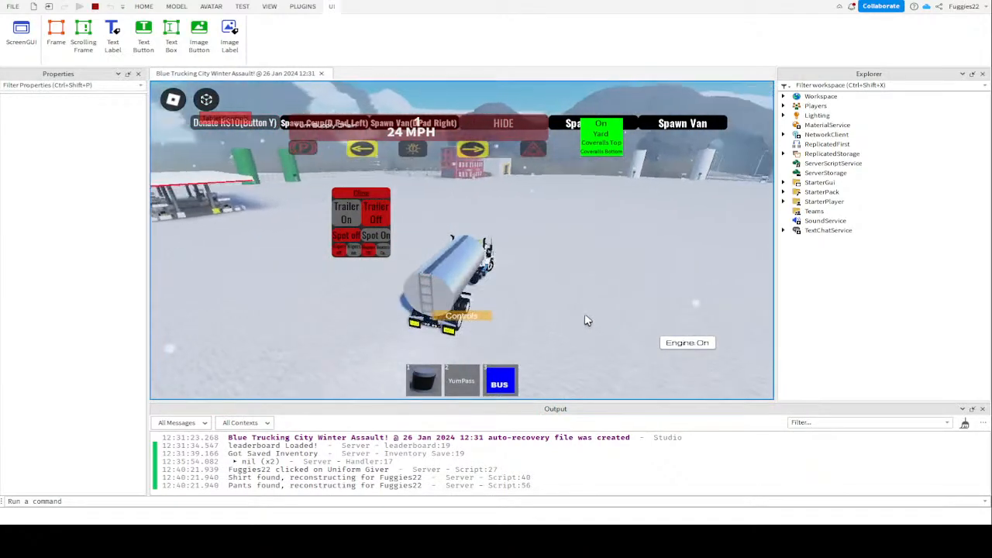
Drive the tanker across the yard and into the lane between the low brick walls
{"action": "right_click_drag", "start_coordinate": [586, 320], "coordinate": [579, 314]}
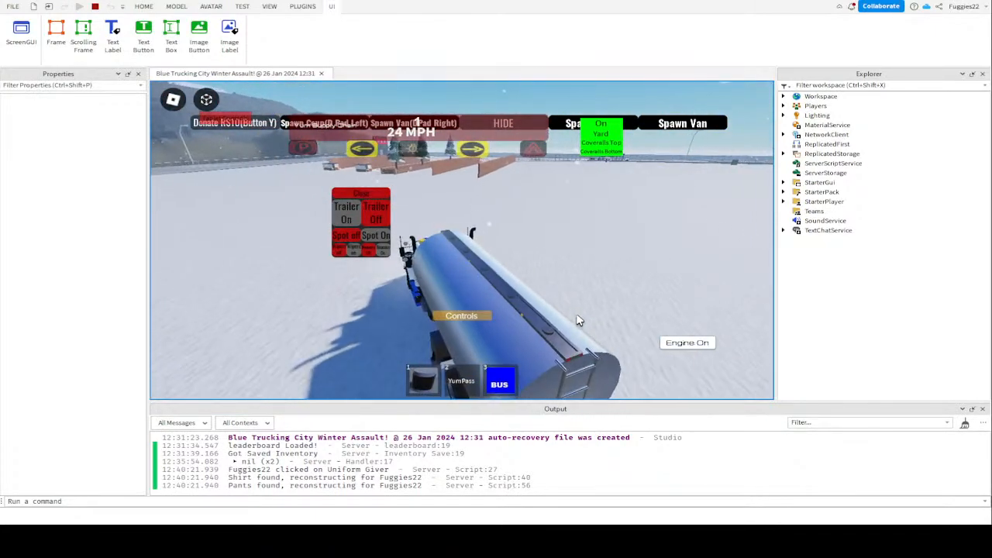
{"action": "scroll", "coordinate": [577, 315], "scroll_direction": "down", "scroll_amount": 2}
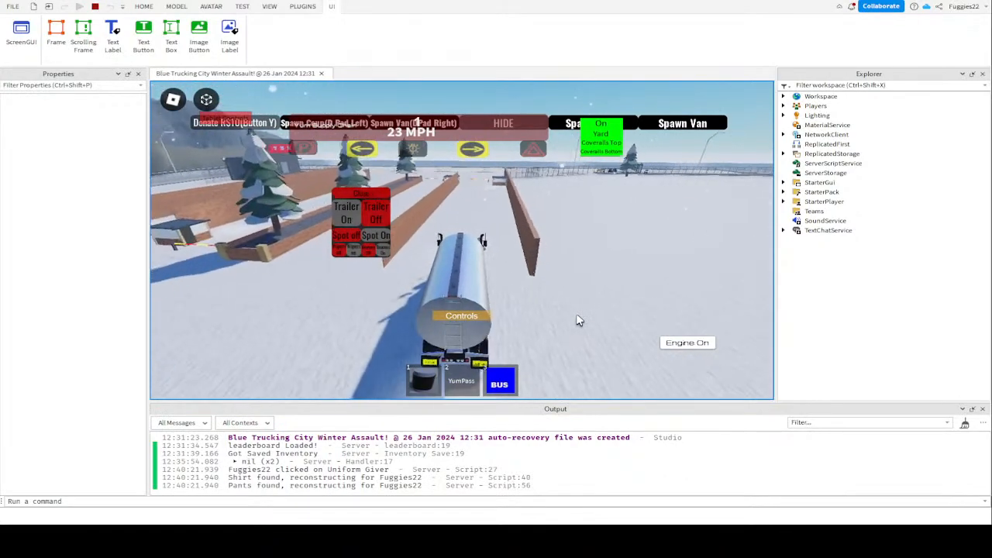
{"action": "right_click_drag", "start_coordinate": [578, 320], "coordinate": [581, 320]}
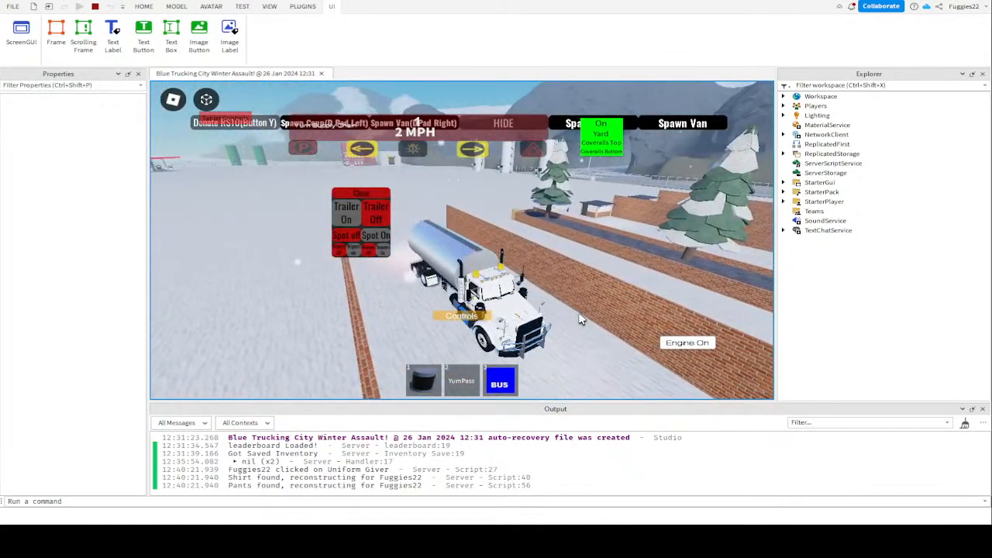
Reverse the tanker up to the green-post pump beside the tall silos and set the parking brake
{"action": "key", "text": "s"}
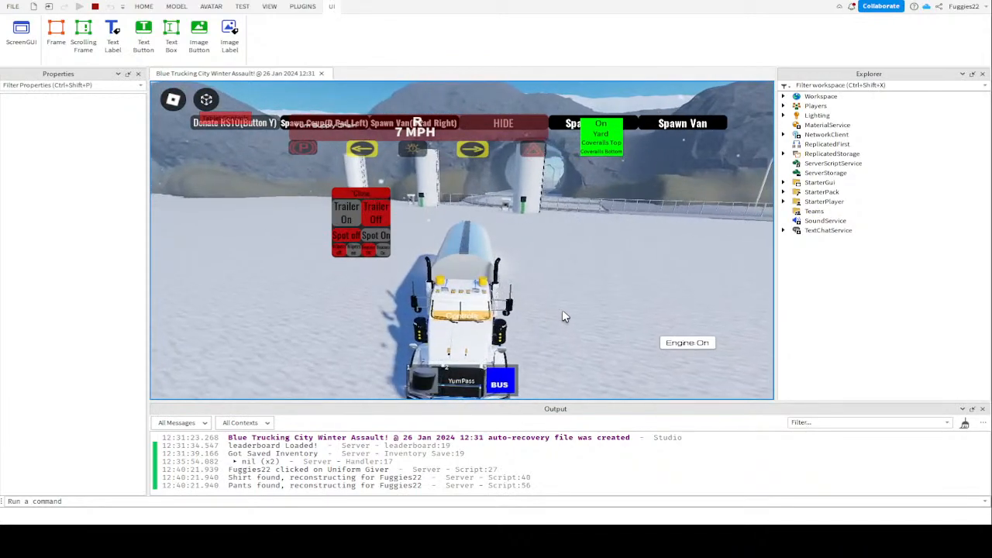
{"action": "right_click_drag", "start_coordinate": [563, 311], "coordinate": [562, 311]}
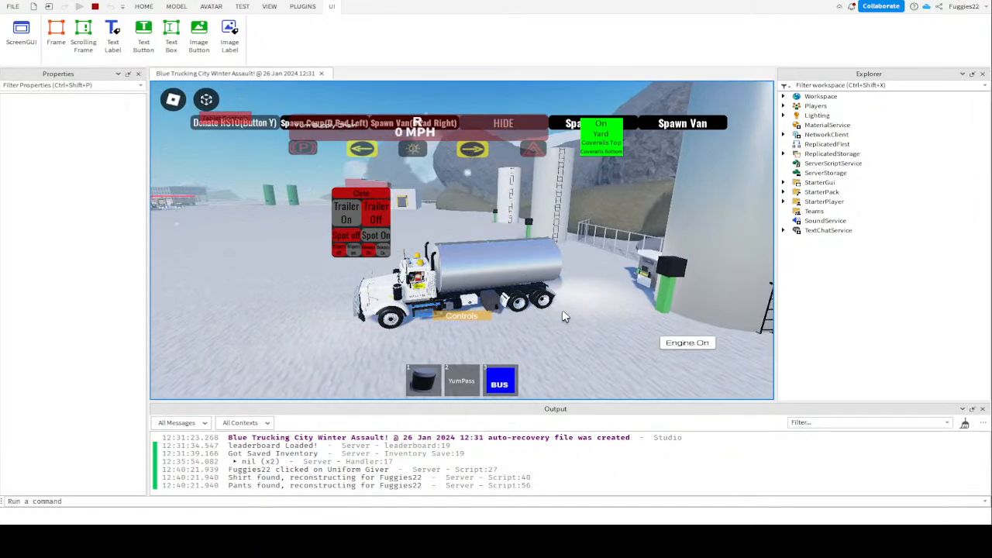
{"action": "key", "text": "p"}
{"action": "scroll", "coordinate": [563, 311], "scroll_direction": "up", "scroll_amount": 4}
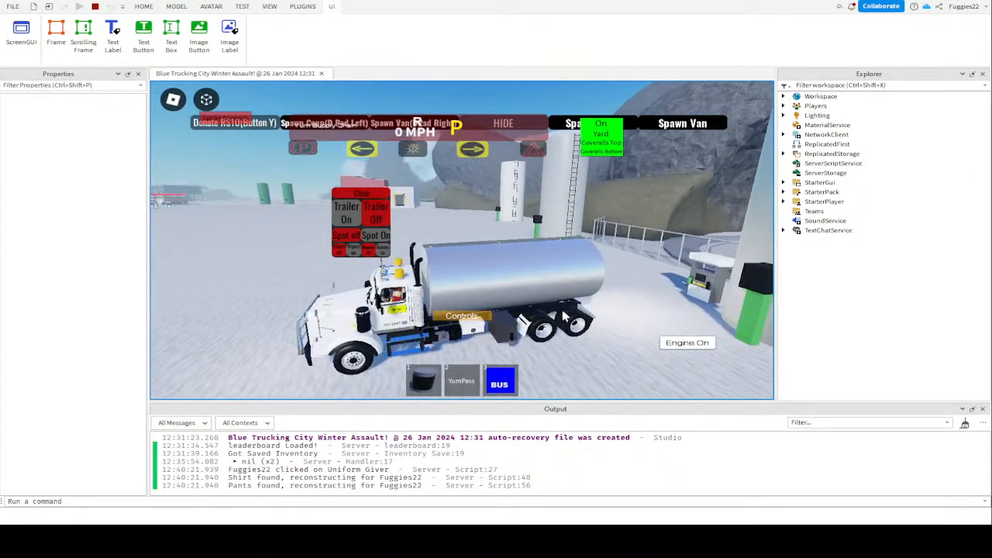
Leave the tanker's cab, walk to the box on its side and take the pump handle from the Pipe point
{"action": "right_click_drag", "start_coordinate": [563, 311], "coordinate": [567, 317]}
{"action": "key", "text": "space"}
{"action": "scroll", "coordinate": [563, 314], "scroll_direction": "up", "scroll_amount": 3}
{"action": "key", "text": "w"}
{"action": "key", "text": "a"}
{"action": "key", "text": "e"}
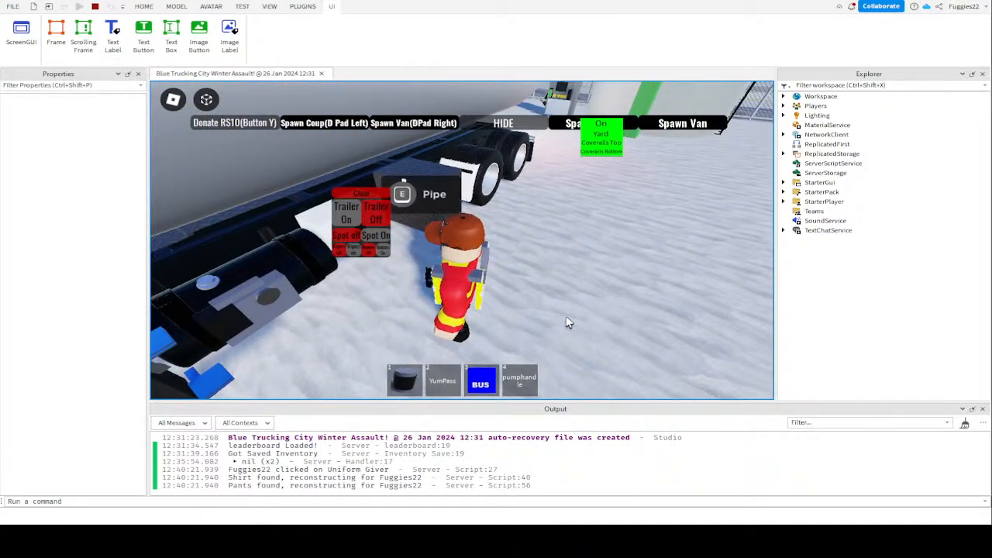
Equip the pumphandle from the inventory while standing beside the tanker's Pipe box
{"action": "key", "text": "s"}
{"action": "right_click_drag", "start_coordinate": [565, 316], "coordinate": [564, 316]}
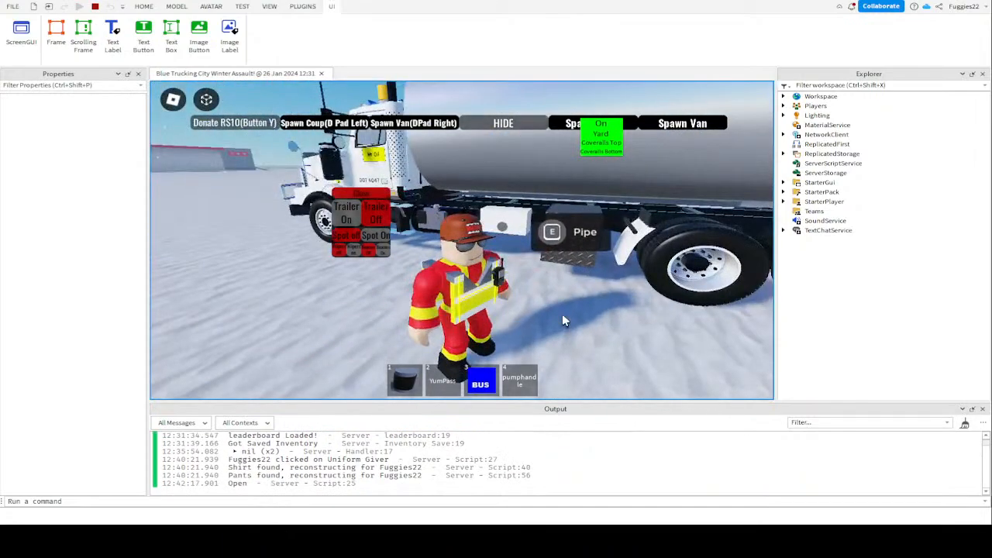
{"action": "key", "text": "w"}
{"action": "left_click", "coordinate": [532, 387]}
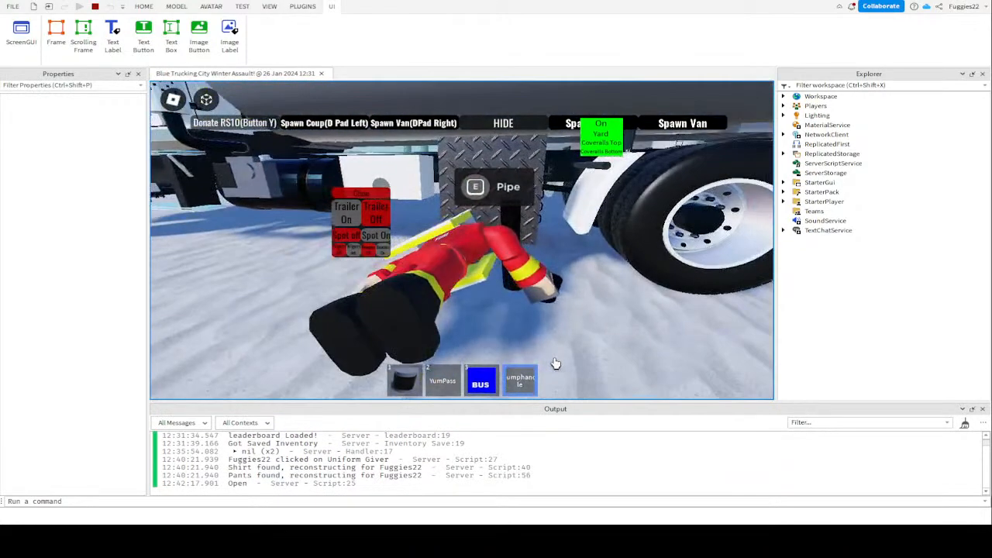
{"action": "right_click_drag", "start_coordinate": [555, 363], "coordinate": [555, 363]}
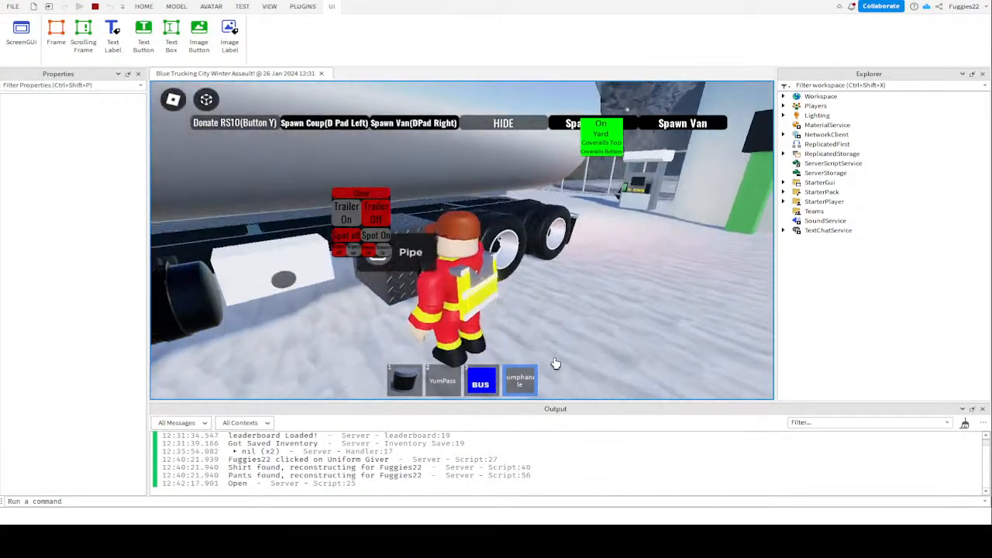
Carry the pump handle to the green-post pump at the nearest silo and start its countdown
{"action": "key", "text": "s"}
{"action": "key", "text": "d"}
{"action": "key", "text": "w"}
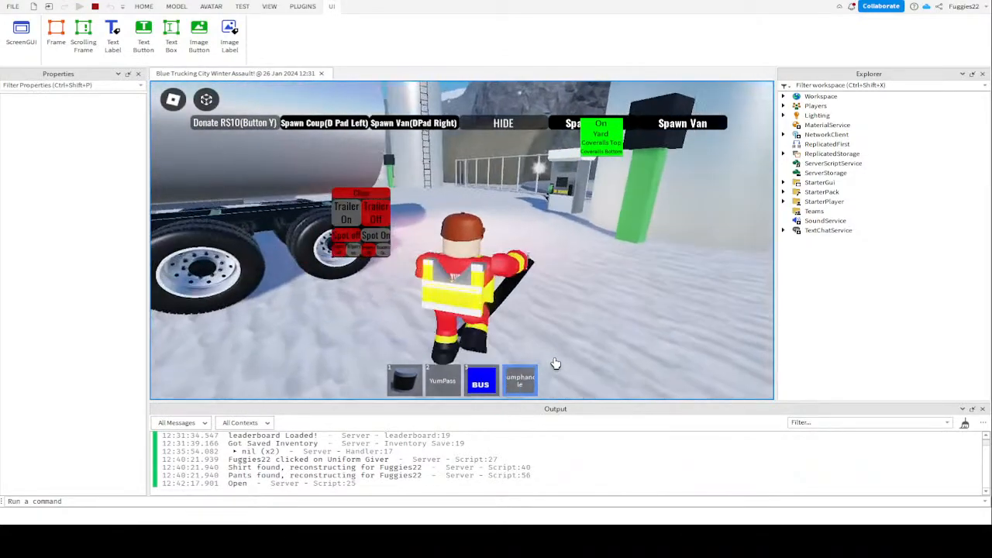
{"action": "key", "text": "d"}
{"action": "right_click_drag", "start_coordinate": [555, 362], "coordinate": [558, 352]}
{"action": "key", "text": "s"}
{"action": "key", "text": "d"}
{"action": "scroll", "coordinate": [555, 354], "scroll_direction": "down", "scroll_amount": 3}
{"action": "scroll", "coordinate": [556, 352], "scroll_direction": "up", "scroll_amount": 3}
{"action": "key", "text": "w"}
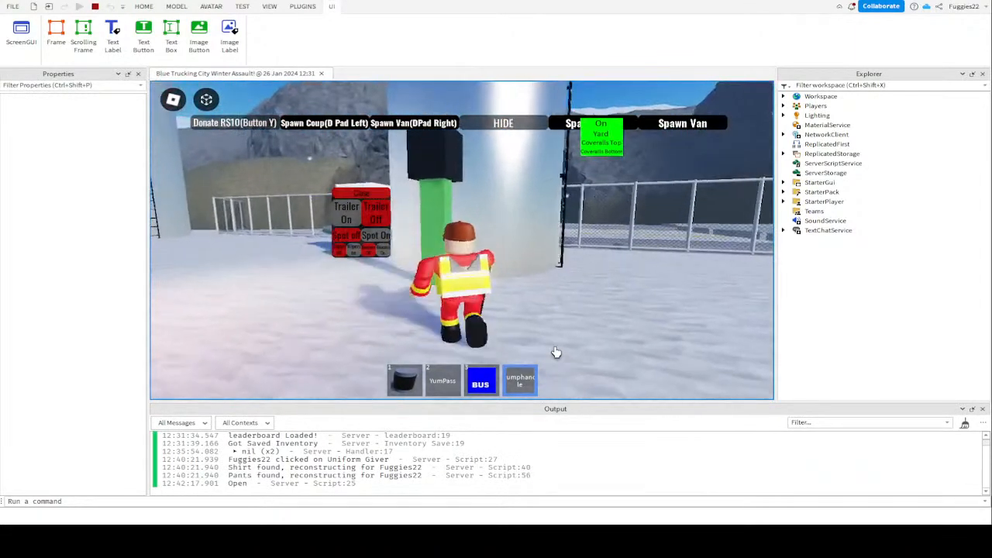
{"action": "key", "text": "w"}
{"action": "key", "text": "w"}
{"action": "key", "text": "a"}
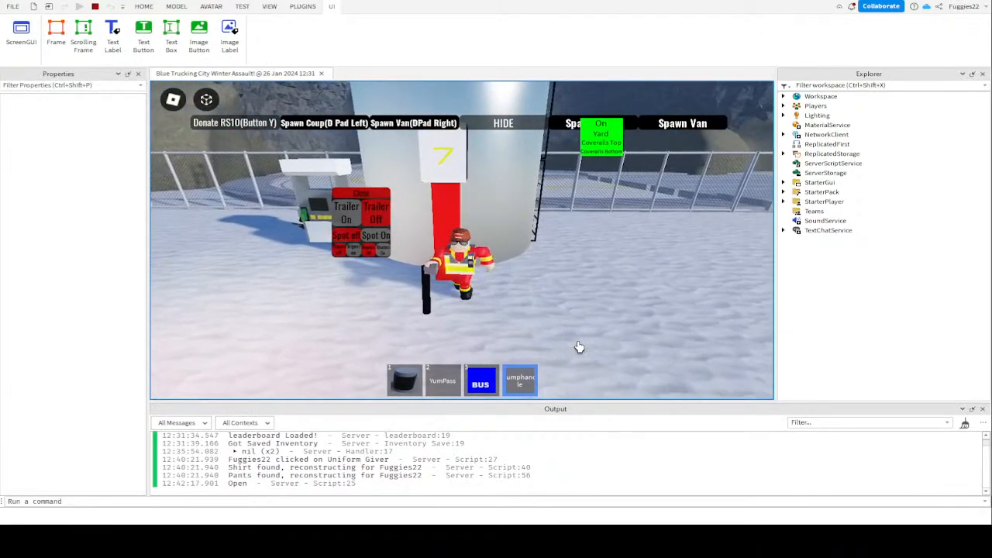
Stay beside the pump post until its countdown runs out
{"action": "key", "text": "a"}
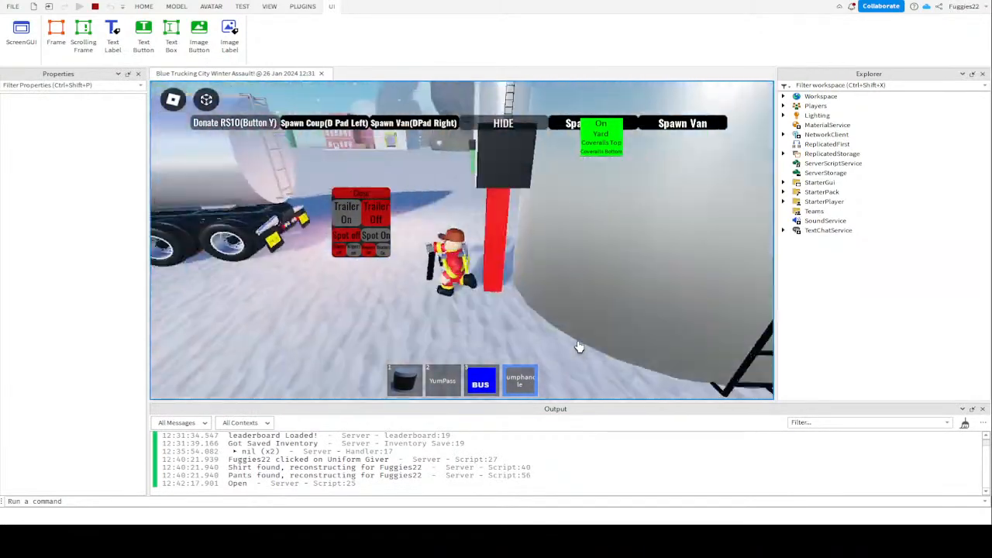
{"action": "key", "text": "a"}
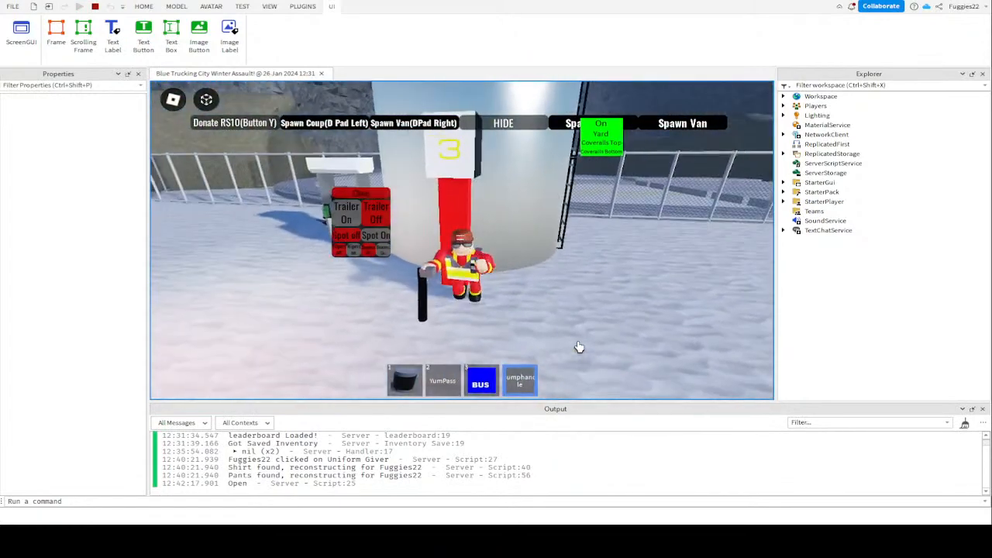
{"action": "key", "text": "a"}
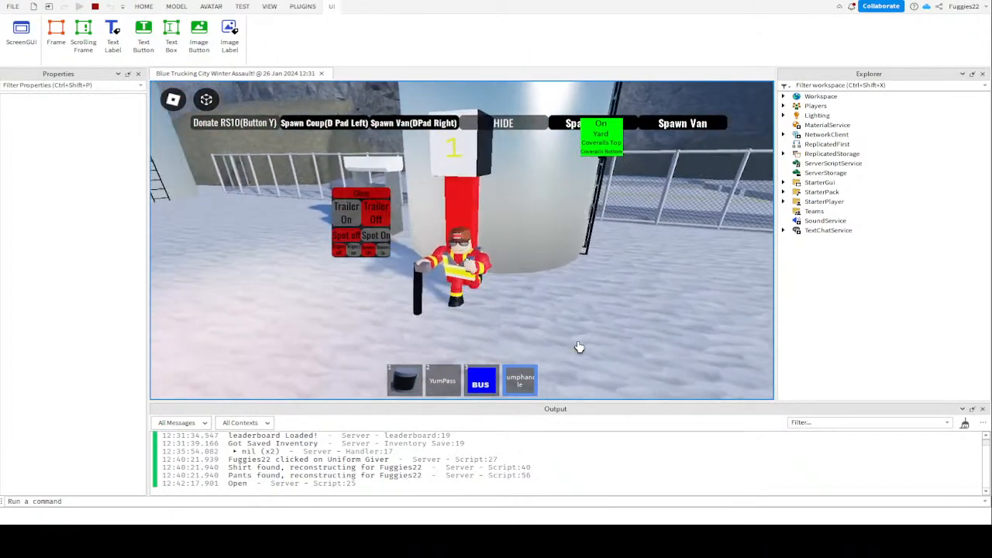
{"action": "key", "text": "a"}
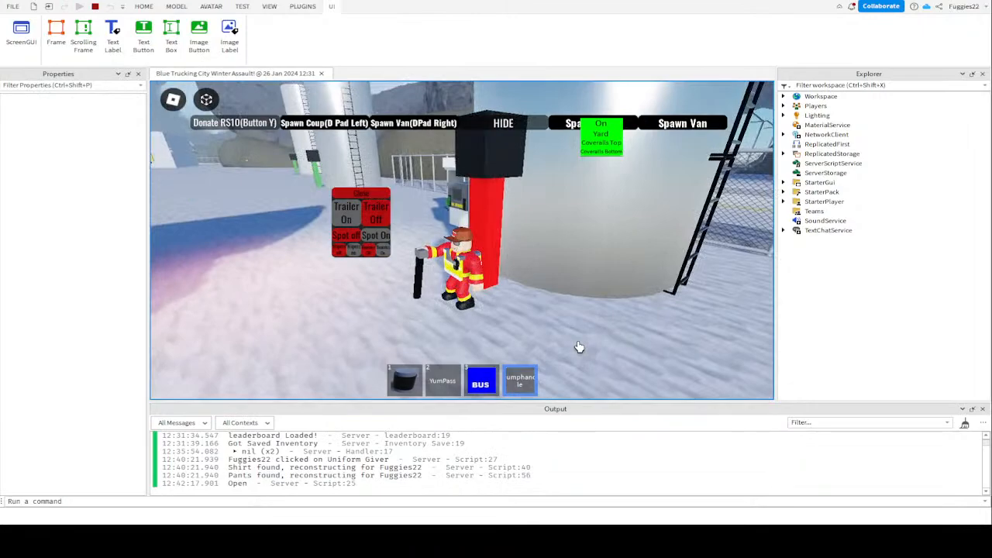
Carry the pump handle back to the tanker and return it to the Pipe box
{"action": "key", "text": "a"}
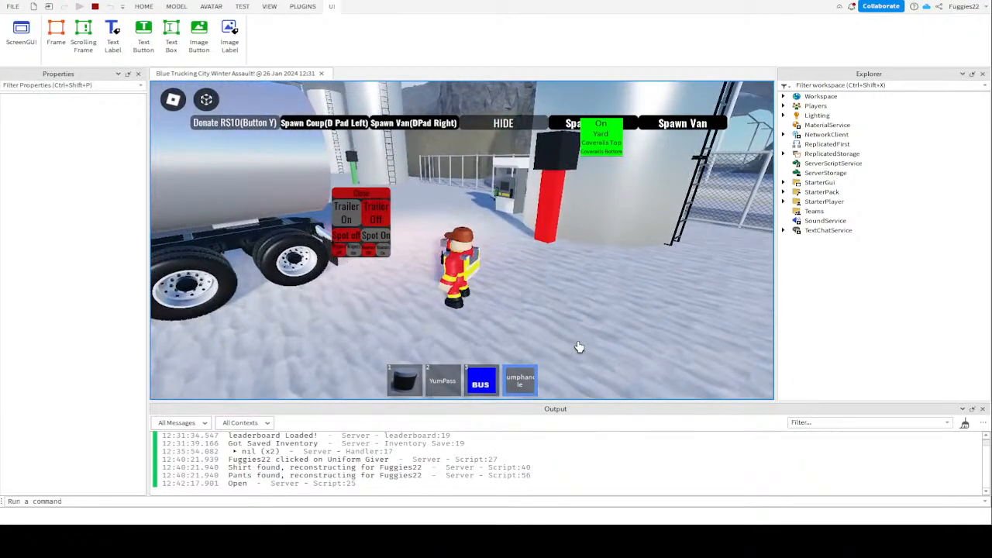
{"action": "key", "text": "a"}
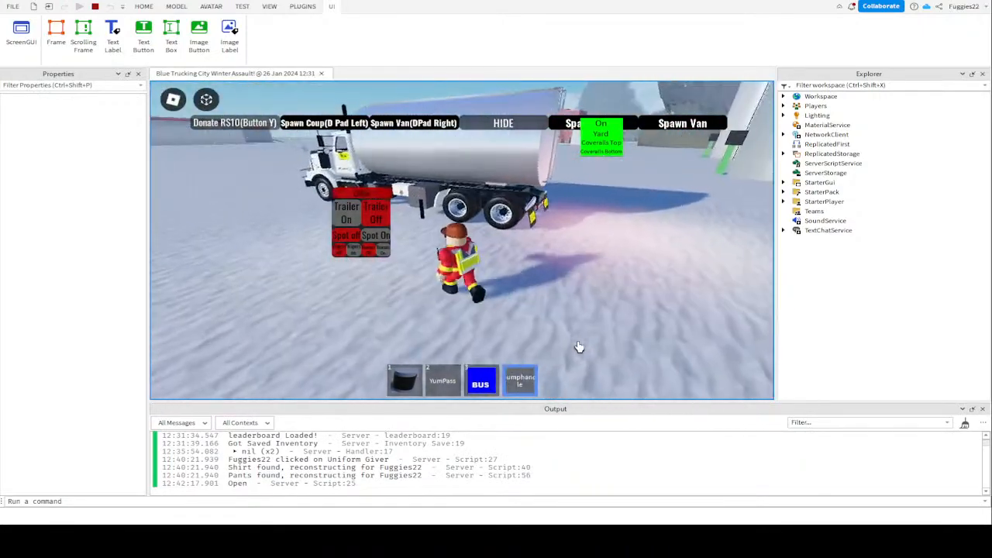
{"action": "key", "text": "w"}
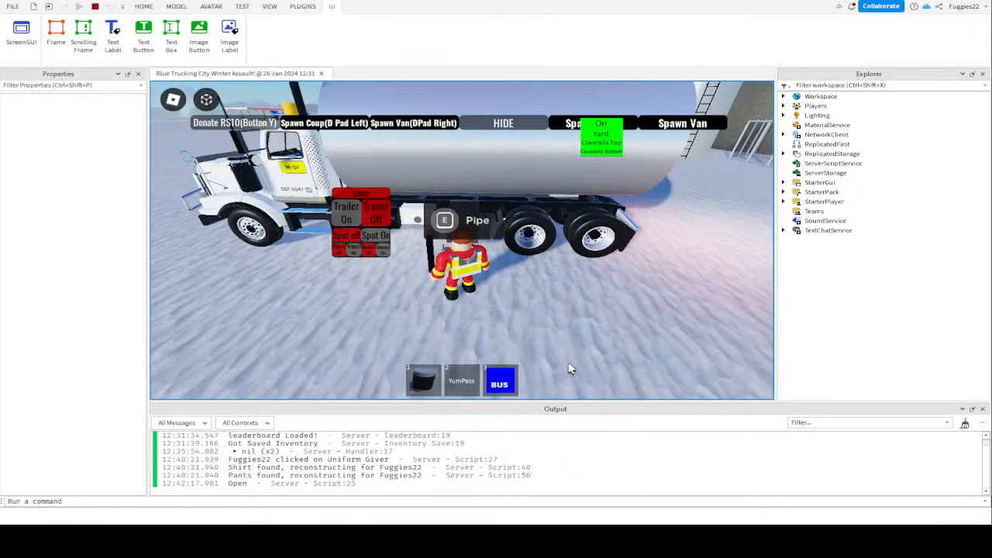
Walk around the tanker's rear, past the silo pump, to the other side of the truck
{"action": "key", "text": "d"}
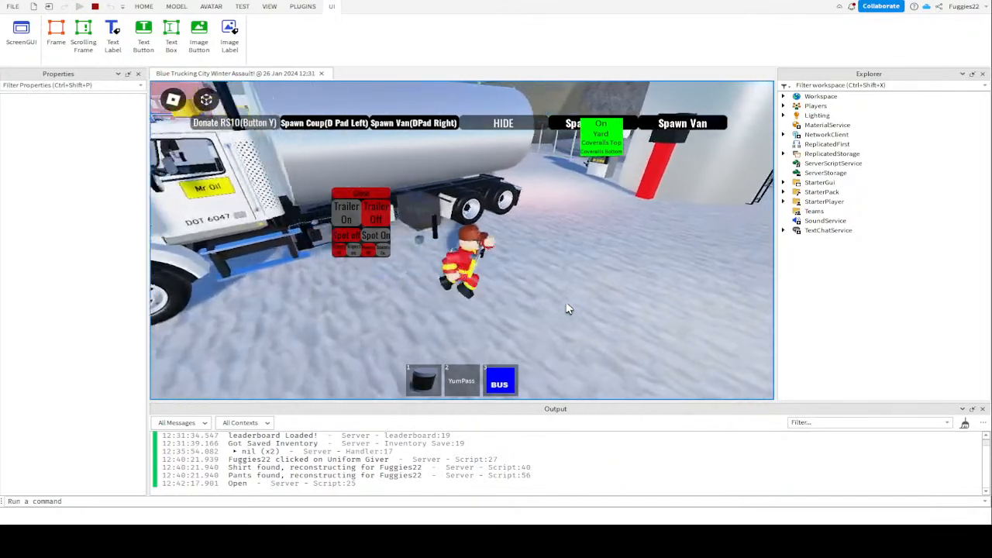
{"action": "key", "text": "a"}
{"action": "key", "text": "d"}
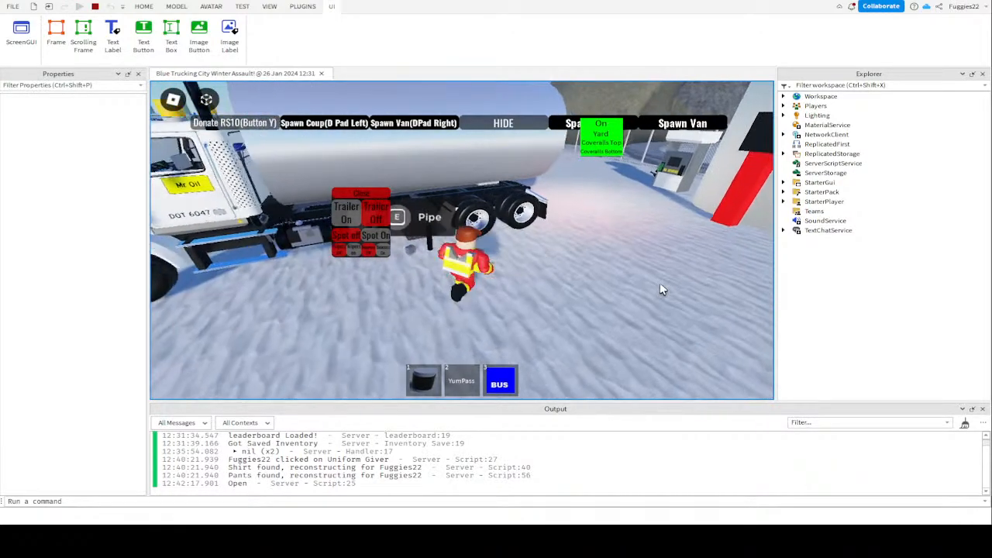
{"action": "key", "text": "w"}
{"action": "key", "text": "w"}
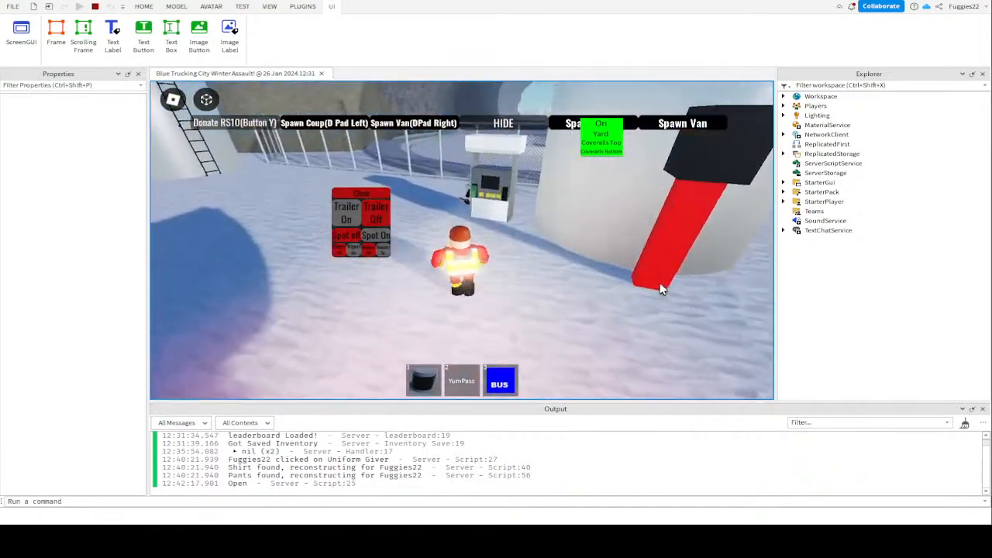
{"action": "right_click_drag", "start_coordinate": [662, 289], "coordinate": [616, 312]}
{"action": "key", "text": "w"}
{"action": "key", "text": "w"}
{"action": "key", "text": "d"}
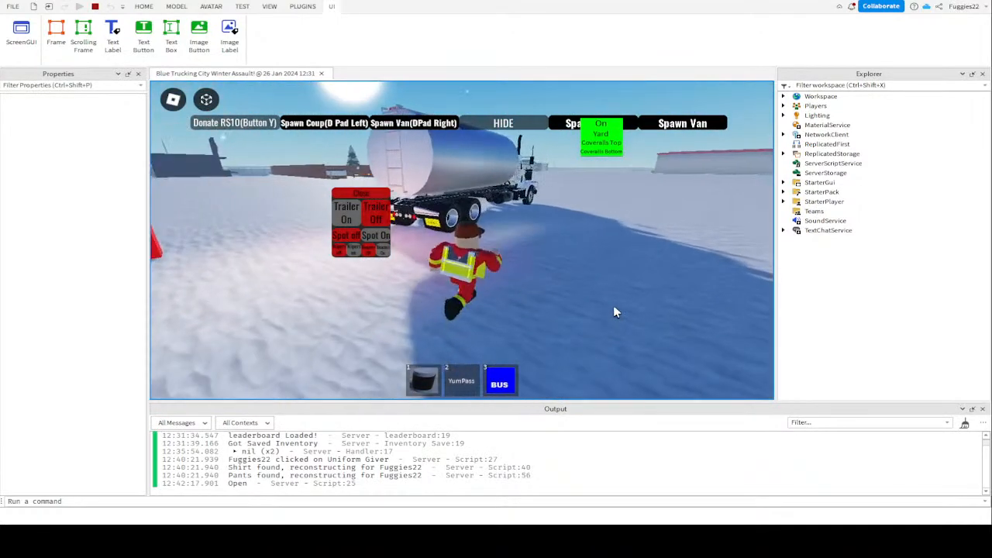
{"action": "key", "text": "w"}
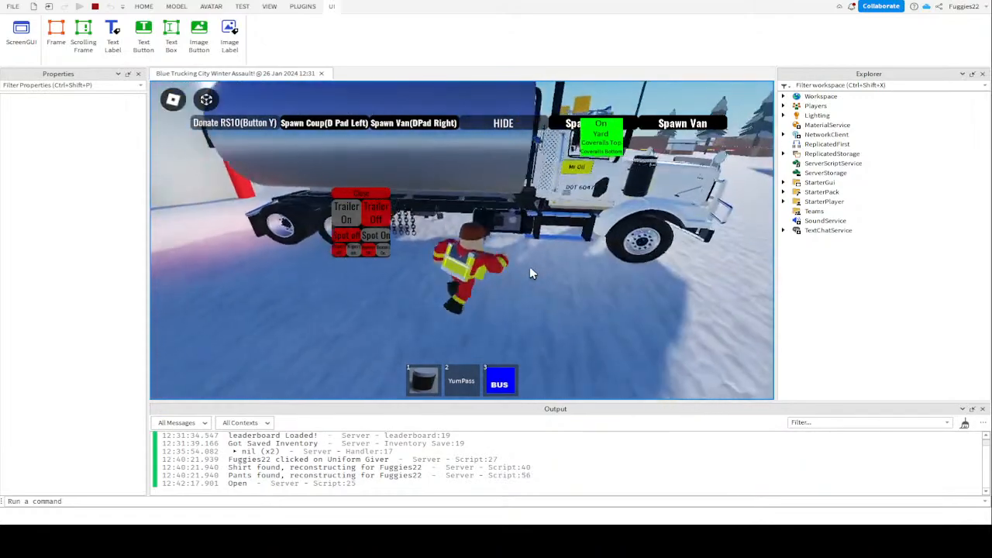
Walk alongside the tanker to its cab and take the driver's seat
{"action": "key", "text": "s"}
{"action": "key", "text": "d"}
{"action": "key", "text": "d"}
{"action": "right_click_drag", "start_coordinate": [547, 258], "coordinate": [547, 258]}
{"action": "key", "text": "d"}
{"action": "key", "text": "w"}
{"action": "key", "text": "f"}
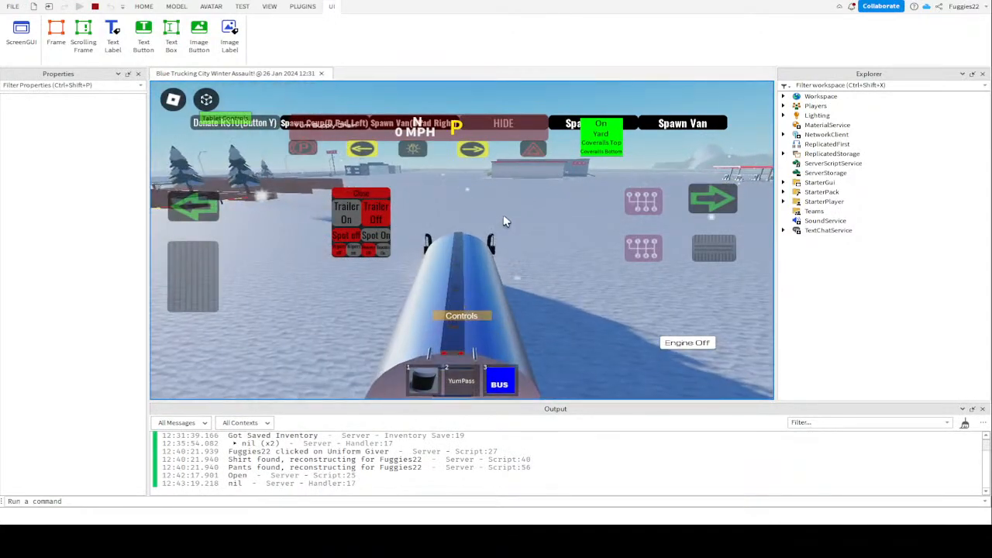
Switch the tanker's engine on, release the parking brake and drive off across the snowy yard
{"action": "left_click", "coordinate": [697, 343]}
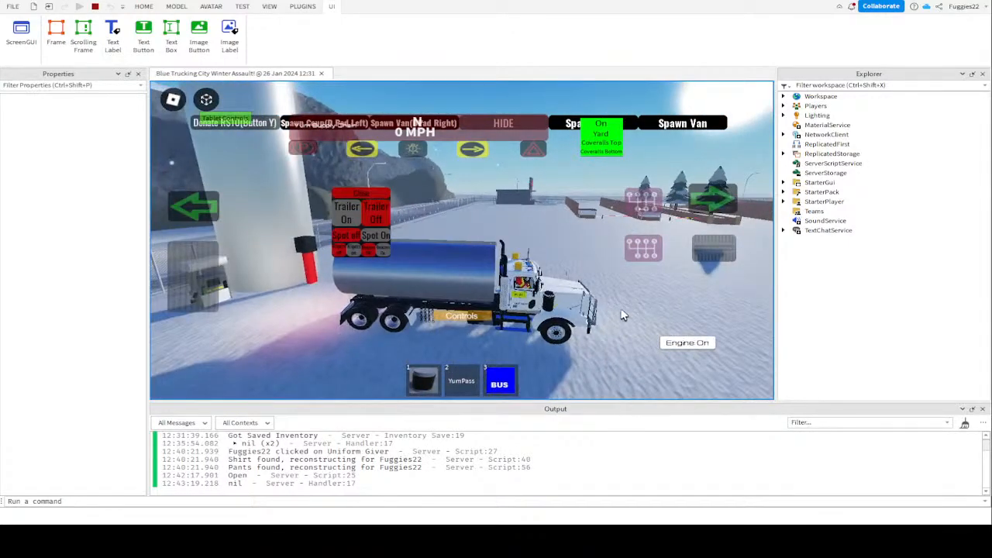
{"action": "right_click_drag", "start_coordinate": [621, 315], "coordinate": [621, 315]}
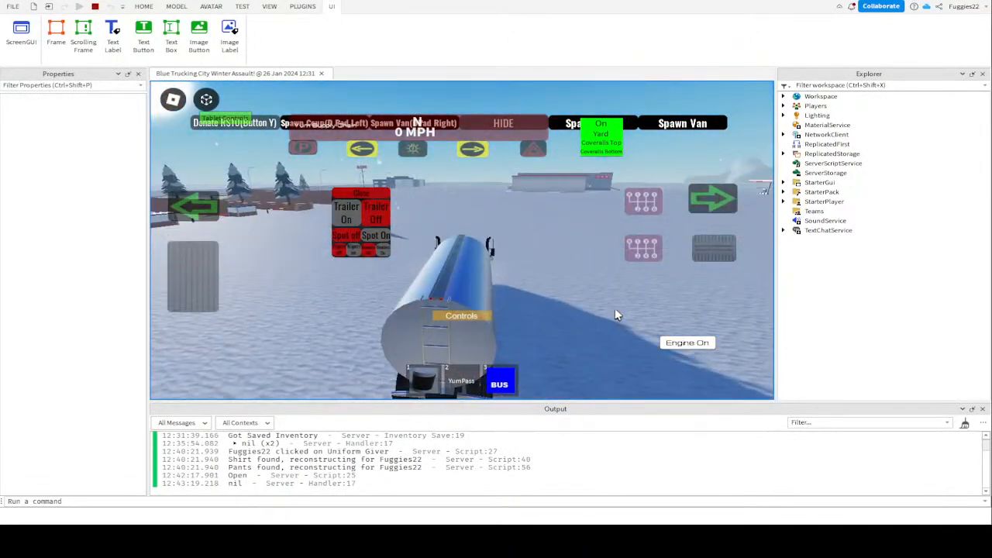
{"action": "key", "text": "w"}
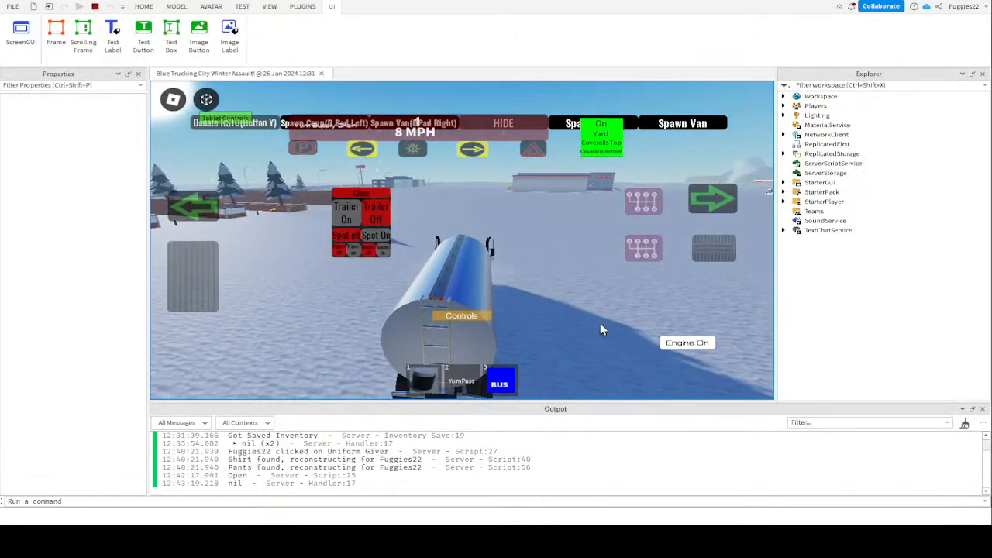
{"action": "right_click_drag", "start_coordinate": [601, 324], "coordinate": [601, 324]}
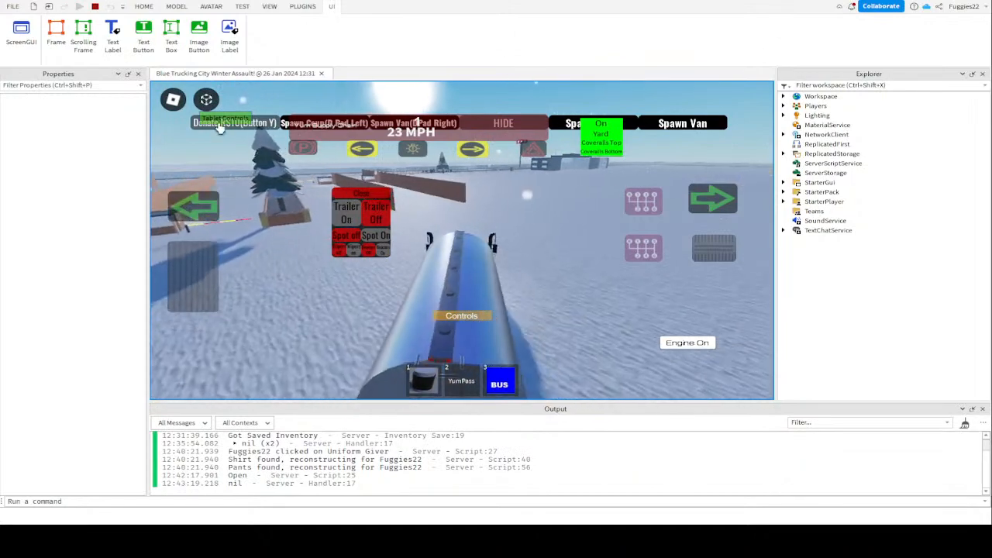
Hide the tablet controls and the trailer and spotlight panel while driving down the brick-walled lane, and slow down at the barrier
{"action": "left_click", "coordinate": [220, 119]}
{"action": "key", "text": "a"}
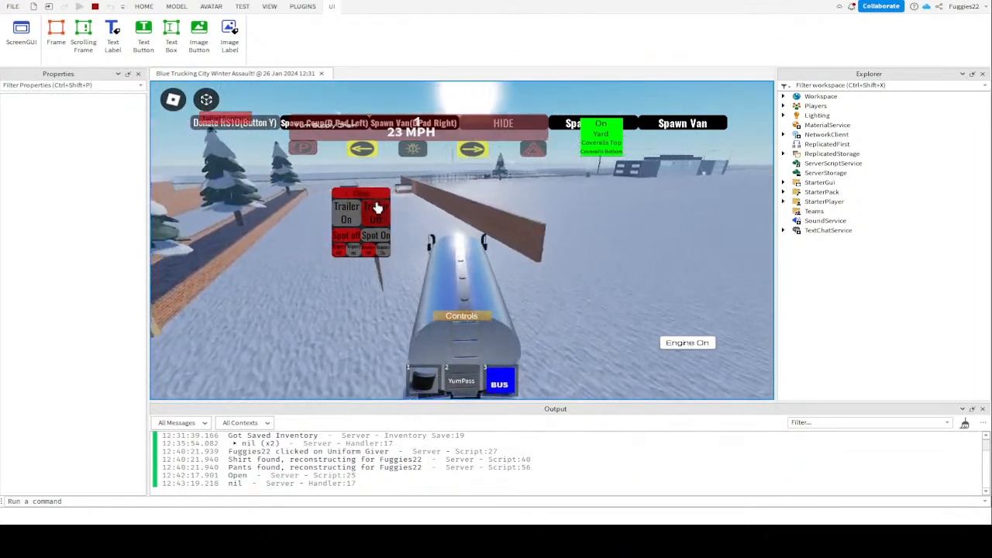
{"action": "left_click", "coordinate": [367, 200]}
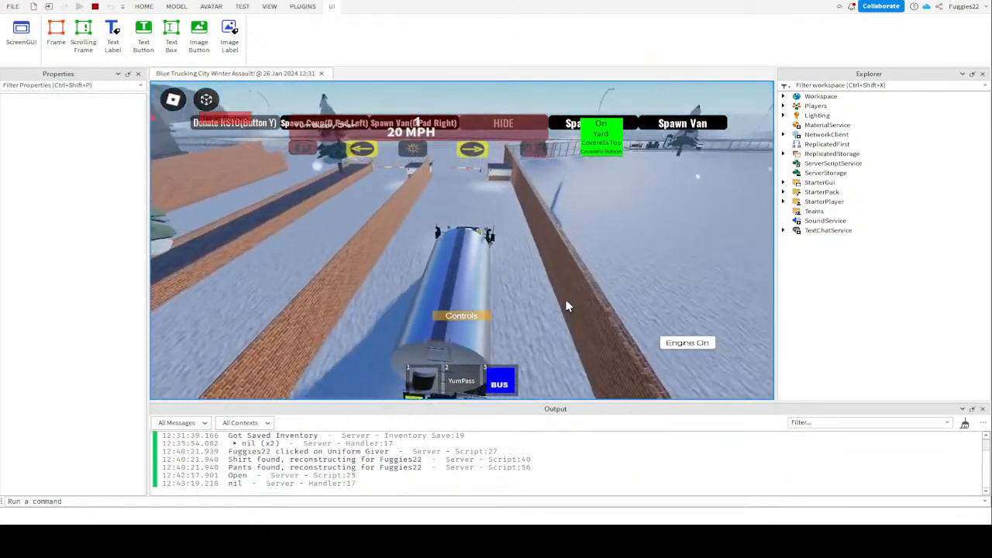
{"action": "key", "text": "s"}
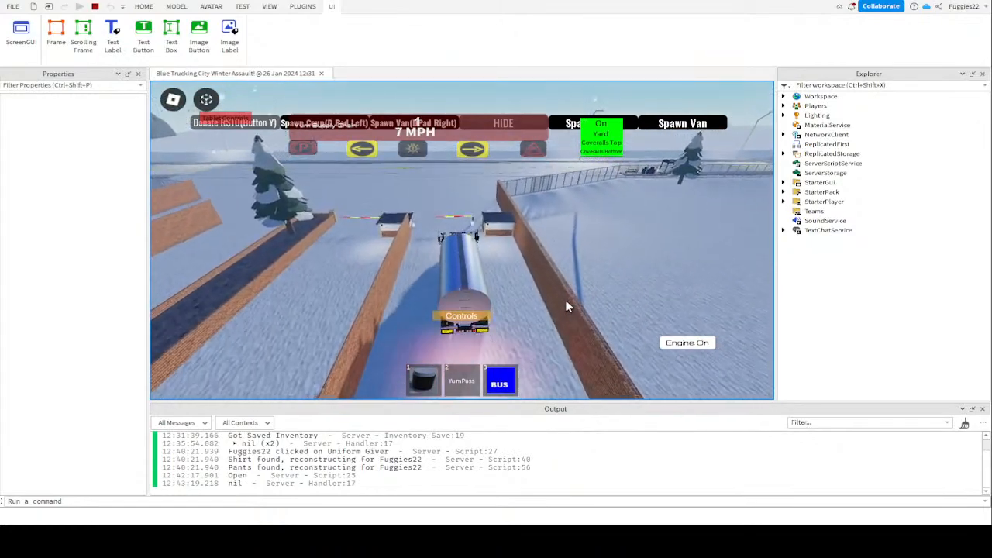
Get out of the tanker and walk to the gate booth to raise the lane's barrier
{"action": "key", "text": "space"}
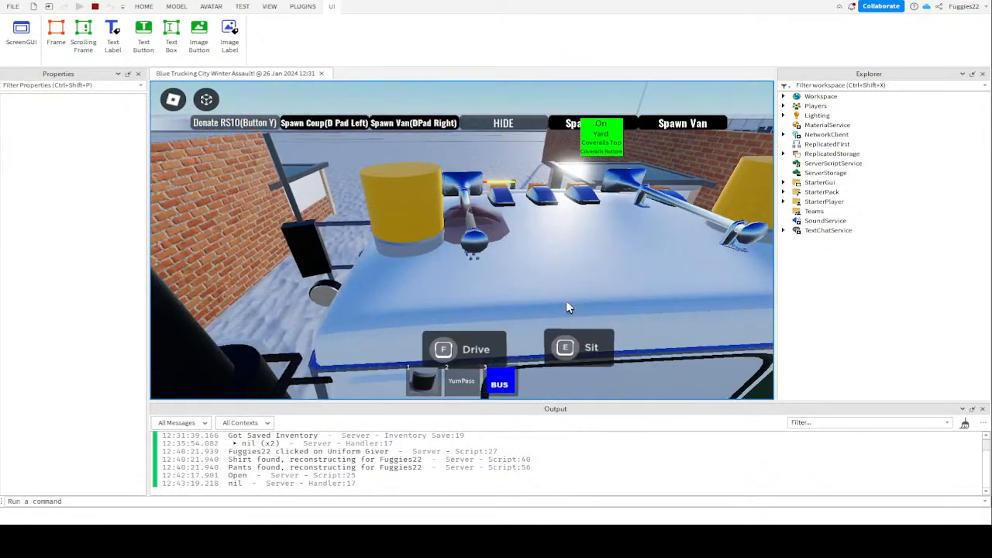
{"action": "key", "text": "w"}
{"action": "key", "text": "w"}
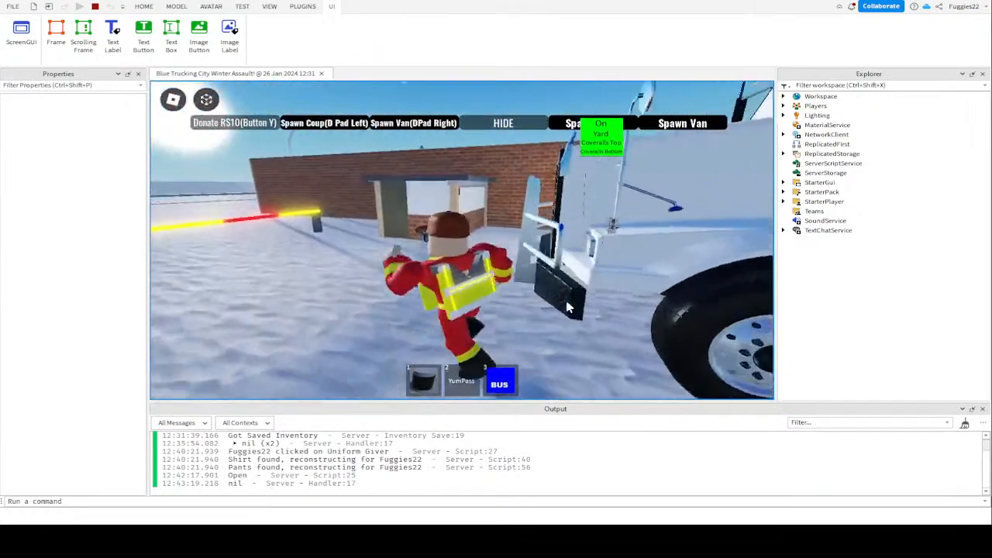
{"action": "key", "text": "w"}
Walk around the truck's front back to the cab and sit in the driver's seat again
{"action": "right_click_drag", "start_coordinate": [568, 307], "coordinate": [568, 307]}
{"action": "key", "text": "w"}
{"action": "key", "text": "w"}
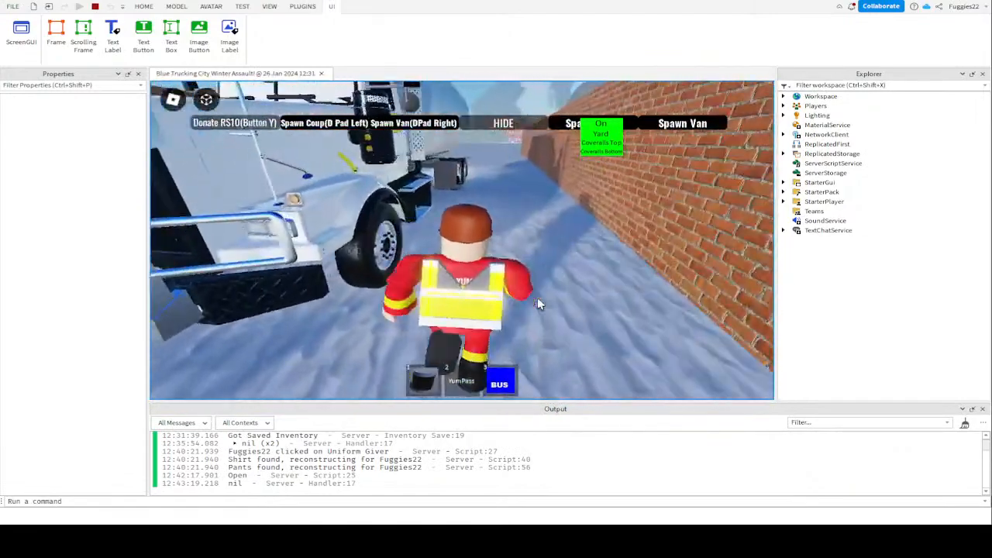
{"action": "key", "text": "f"}
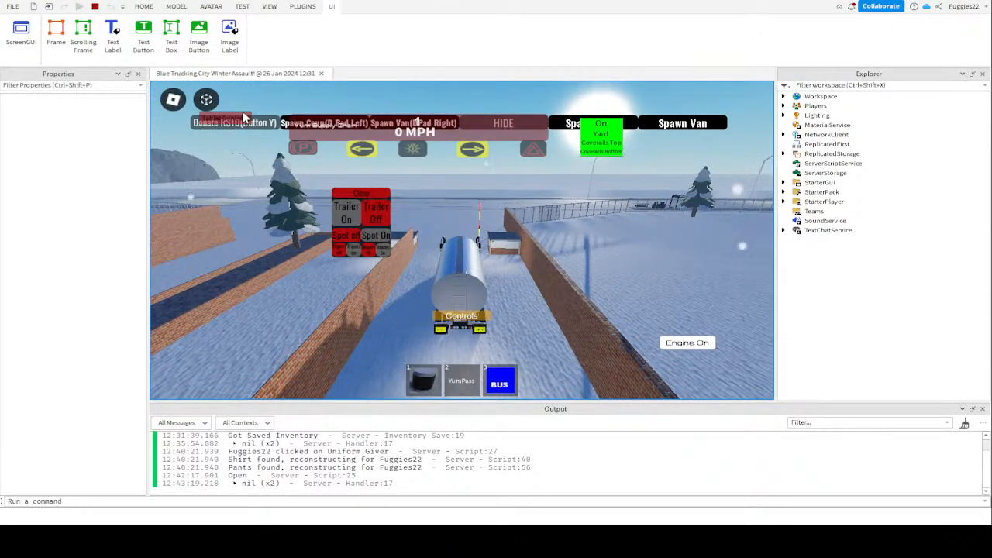
Drive the tanker through the raised barrier, close the trailer and spotlight panel, and turn onto the main road
{"action": "key", "text": "w"}
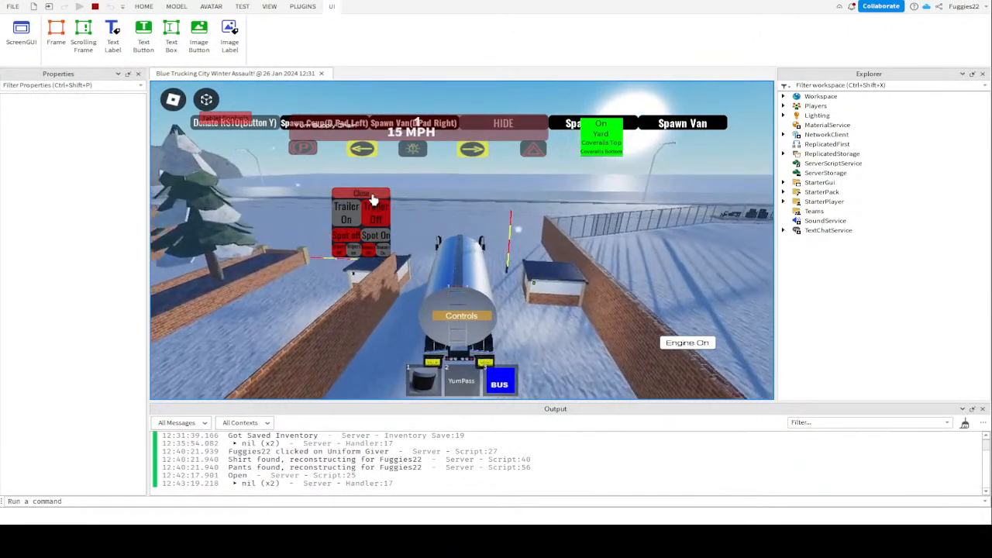
{"action": "left_click", "coordinate": [373, 198]}
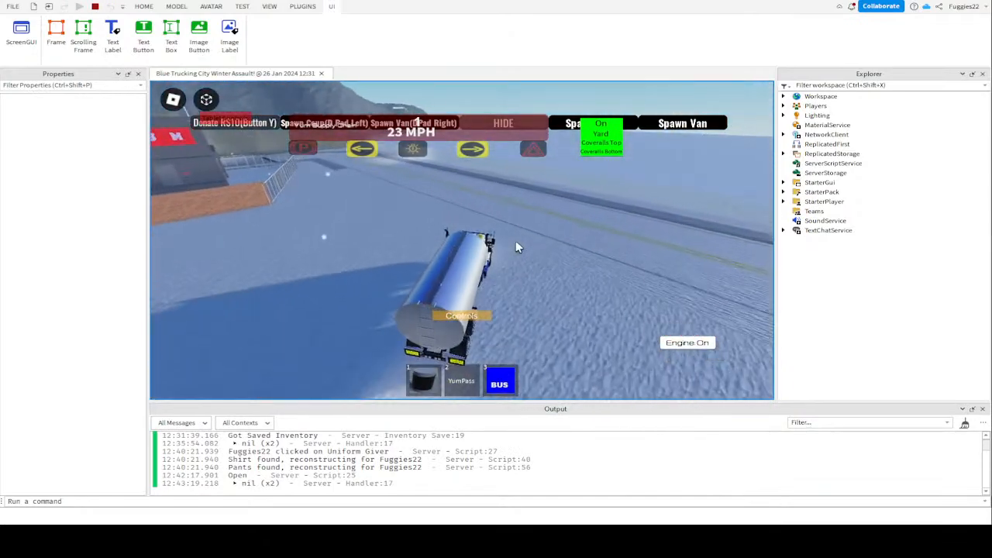
{"action": "key", "text": "a"}
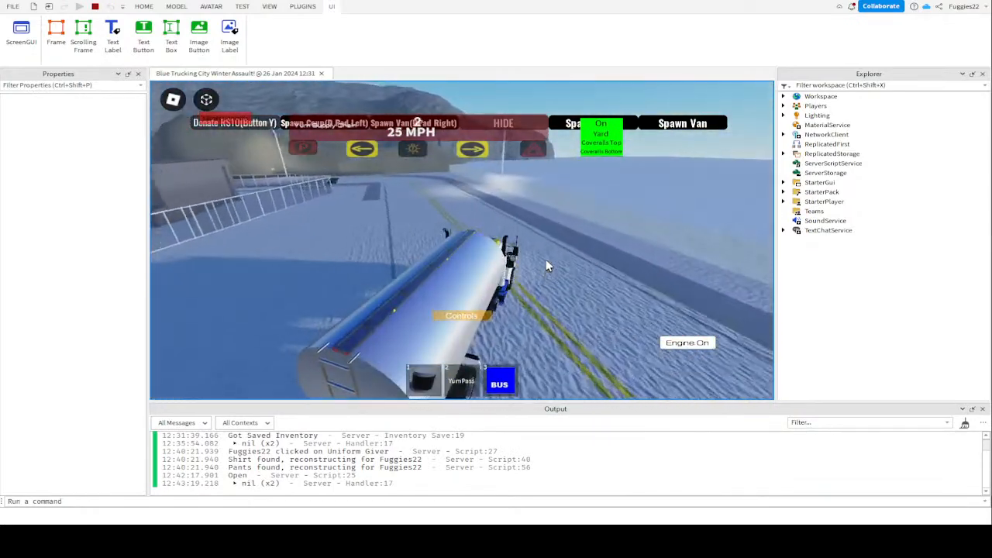
{"action": "key", "text": "w"}
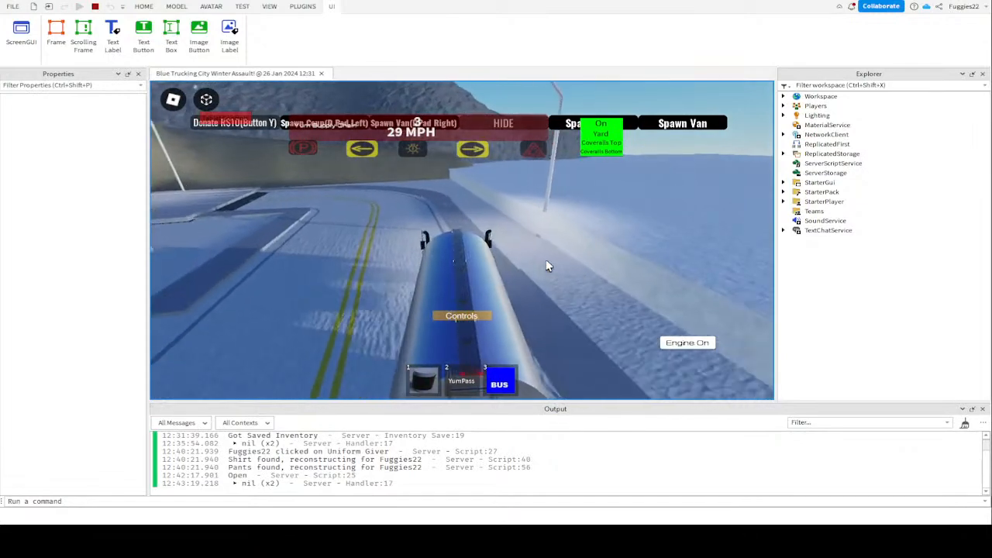
Drive the tanker around the snowy bends, past the rock face and storage silos, and along the straight highway
{"action": "key", "text": "a"}
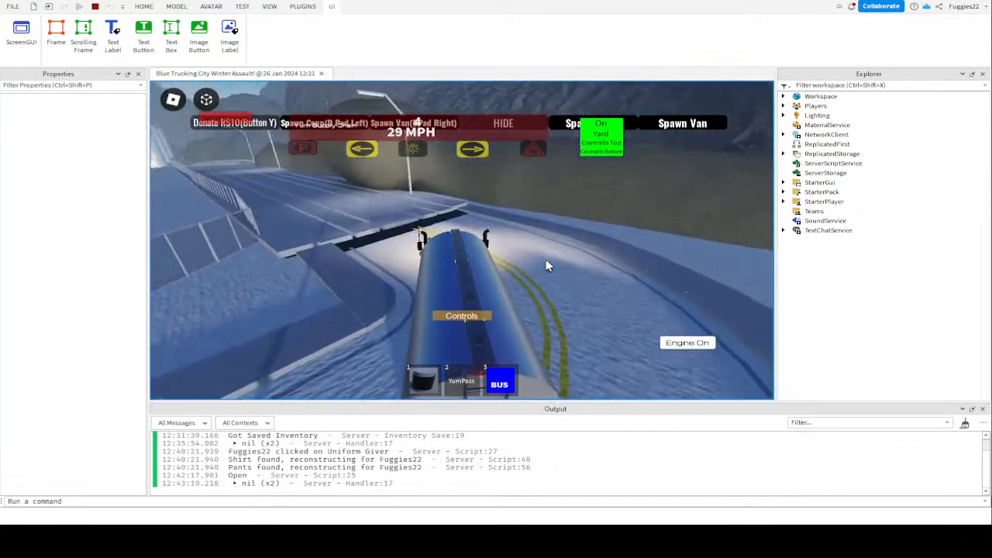
{"action": "key", "text": "w"}
{"action": "key", "text": "a"}
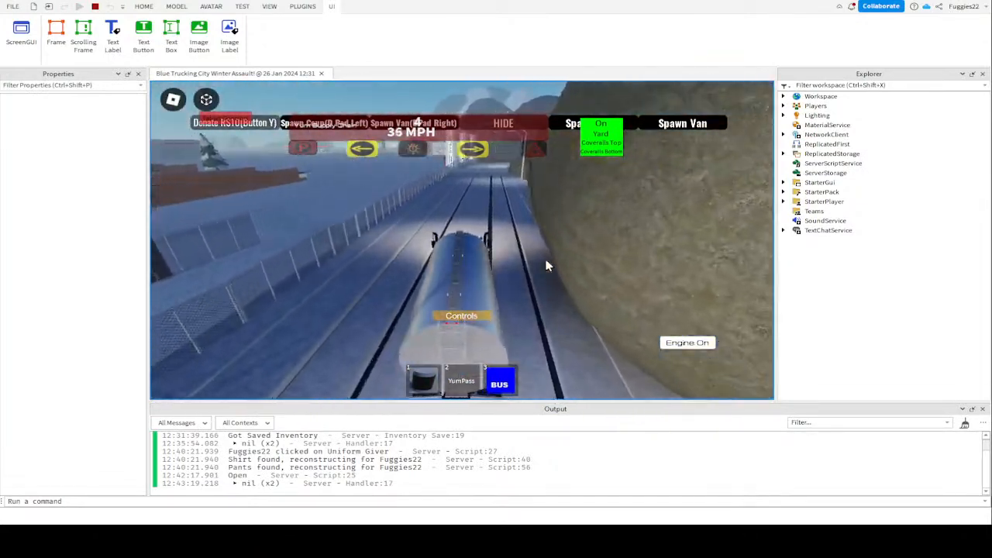
{"action": "right_click_drag", "start_coordinate": [546, 266], "coordinate": [546, 266]}
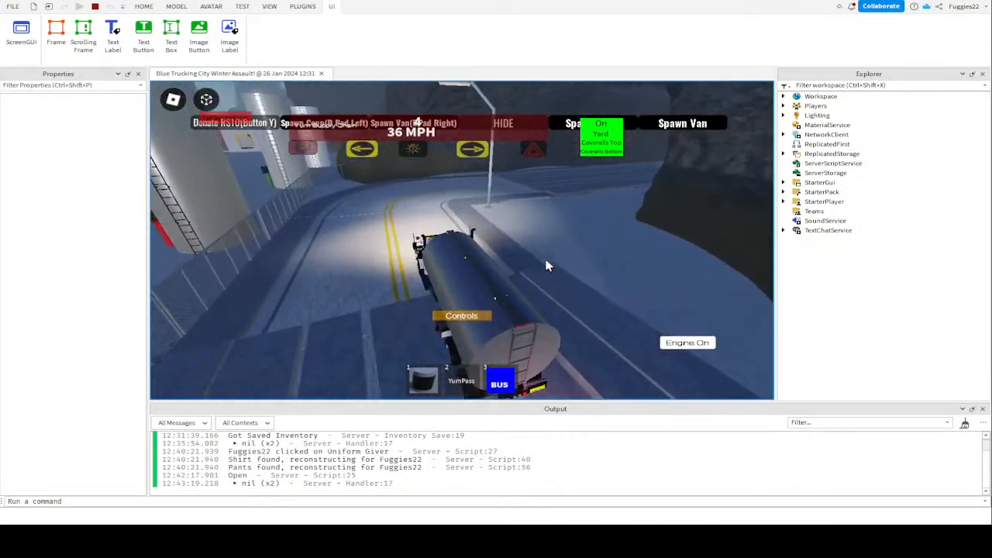
{"action": "key", "text": "a"}
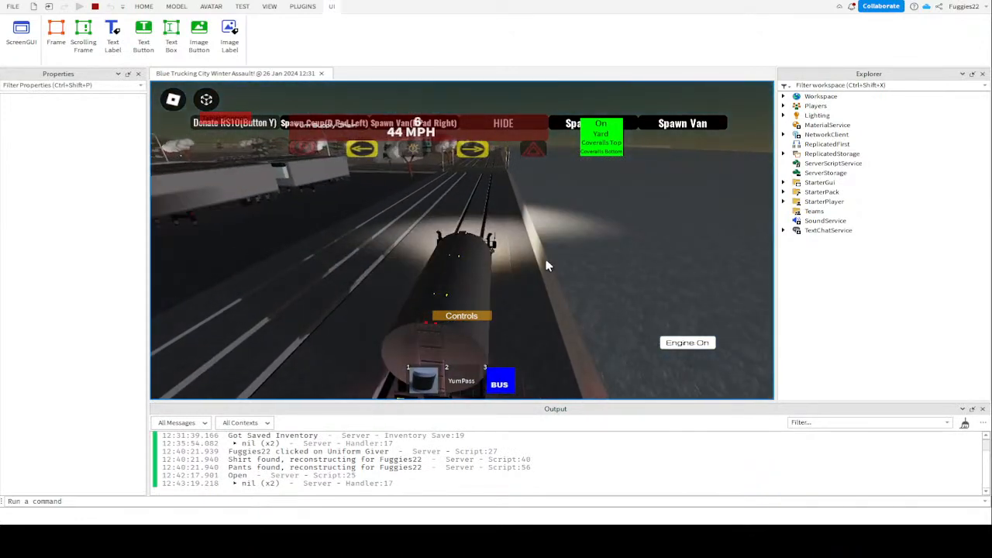
{"action": "key", "text": "a"}
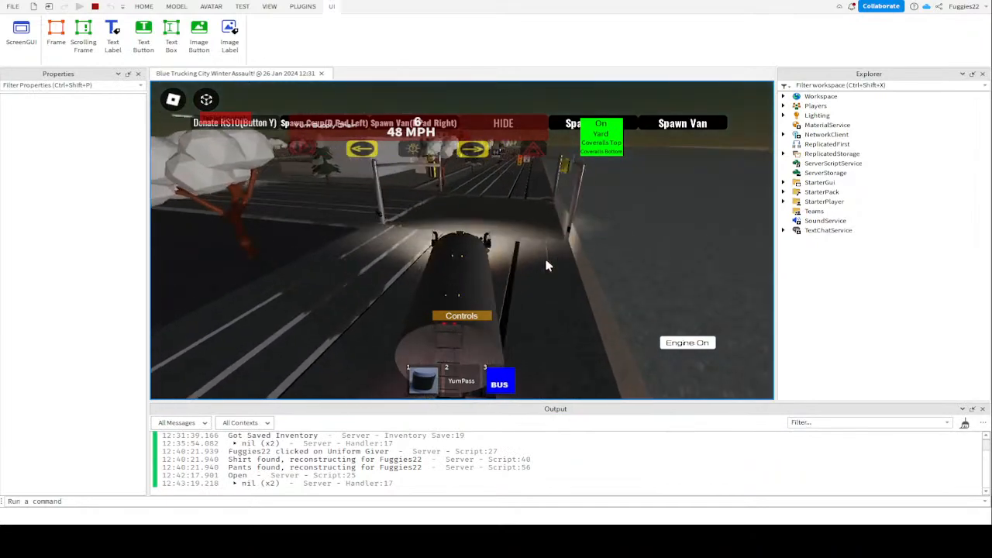
{"action": "key", "text": "a"}
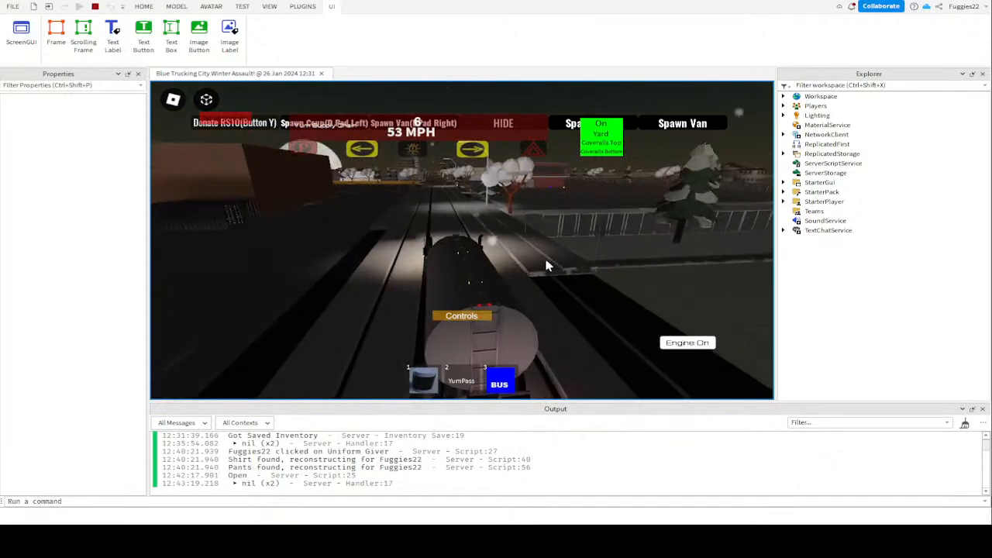
Slow the tanker to a stop near the DOT Station, back up, and turn off the highway into its lot
{"action": "key", "text": "s"}
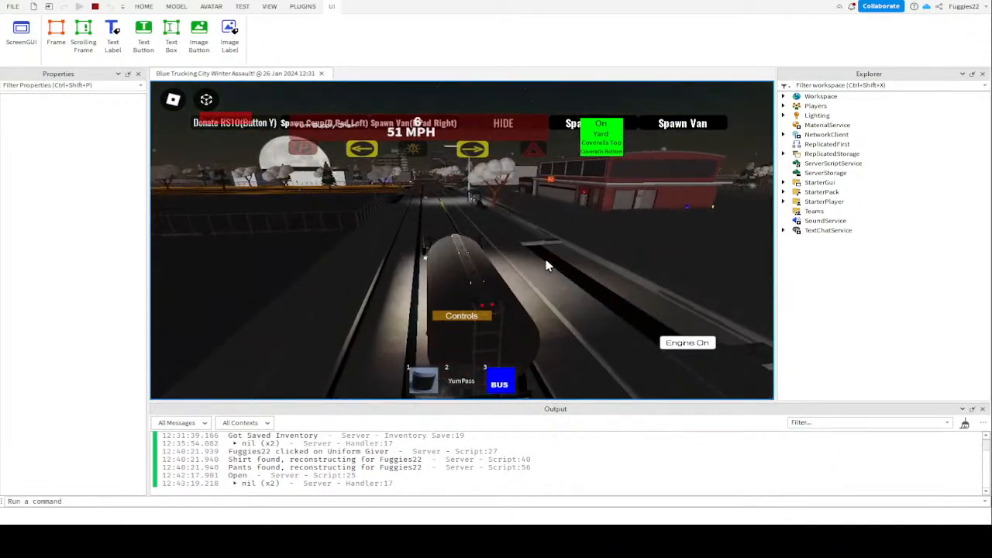
{"action": "key", "text": "d"}
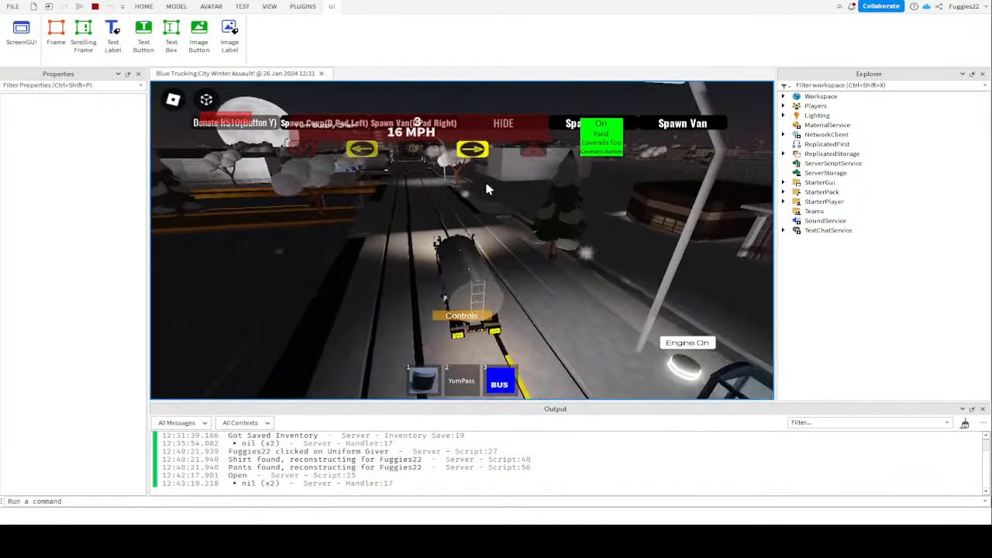
{"action": "key", "text": "d"}
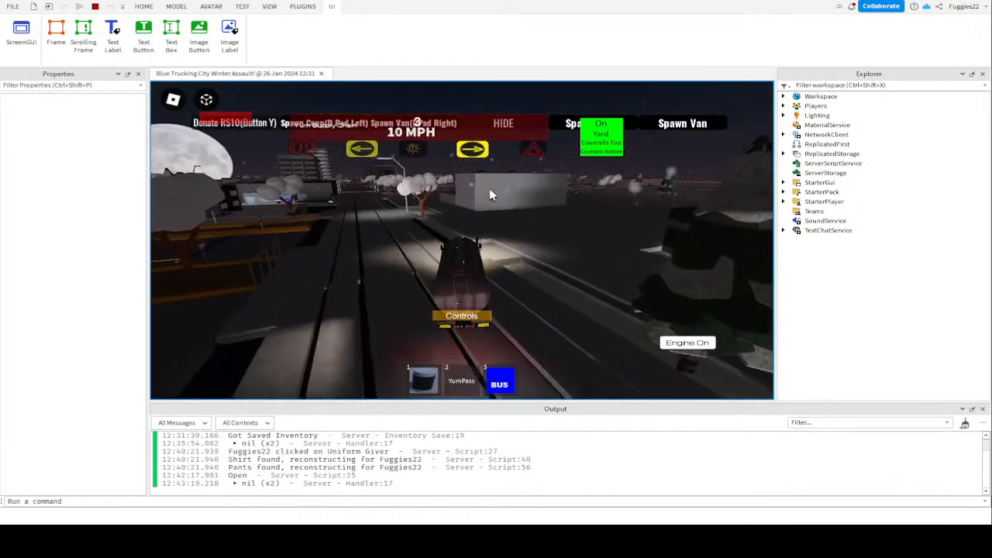
{"action": "key", "text": "s"}
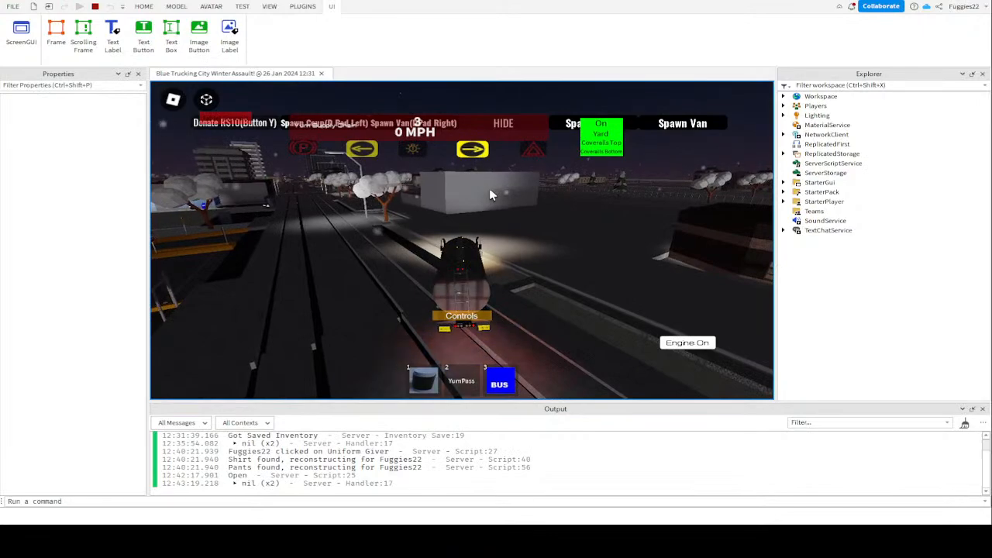
{"action": "key", "text": "s"}
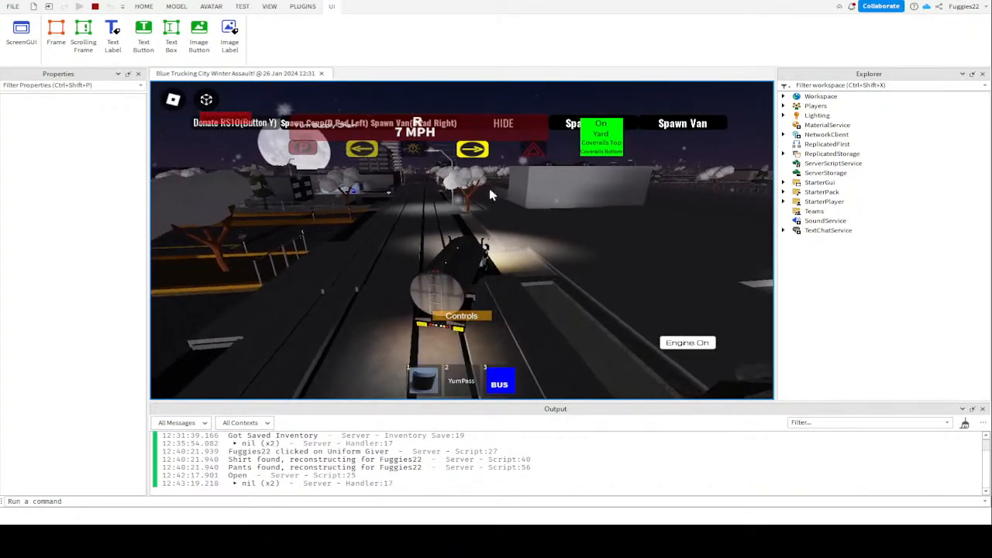
{"action": "key", "text": "w"}
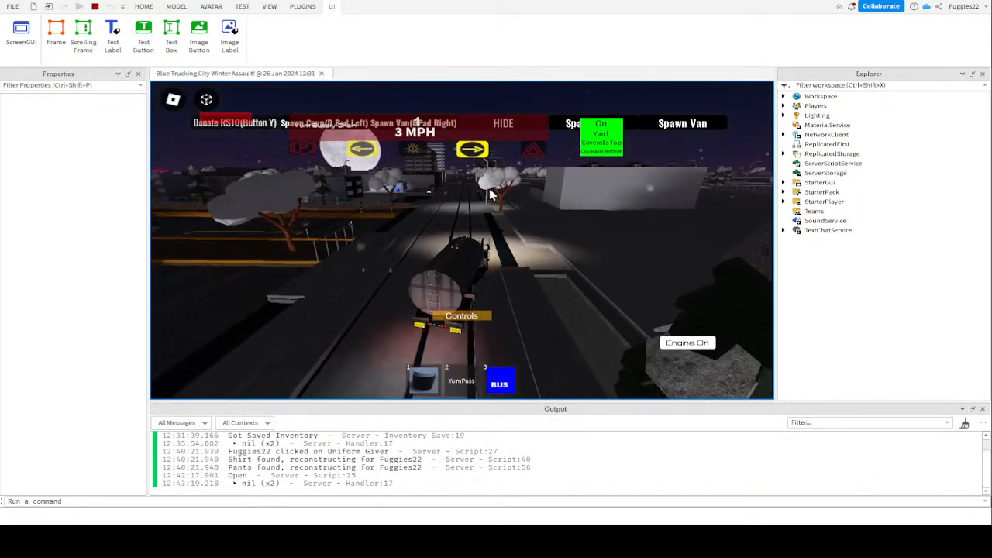
{"action": "key", "text": "w"}
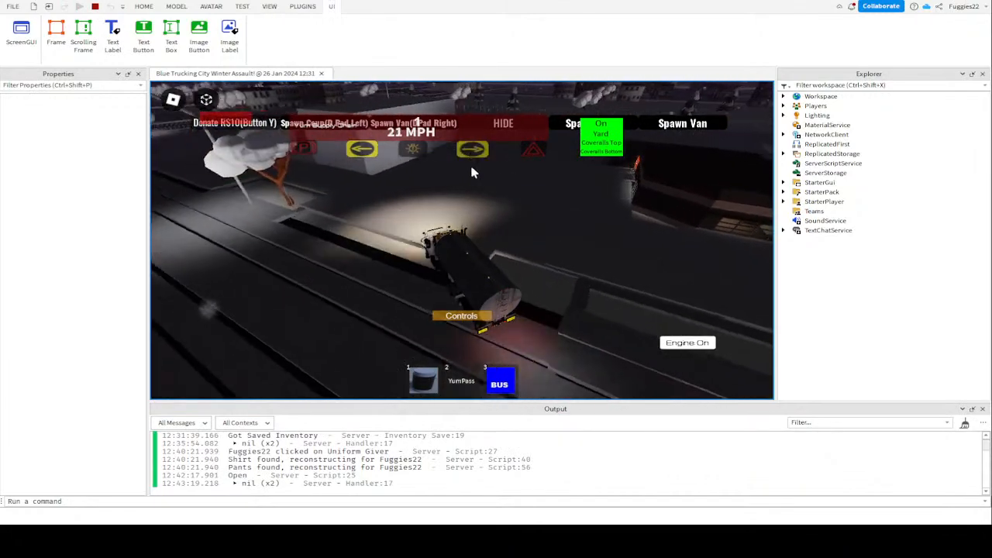
Drive the tanker across the DOT Station lot, past the inspection bays and around the red brick building
{"action": "key", "text": "w"}
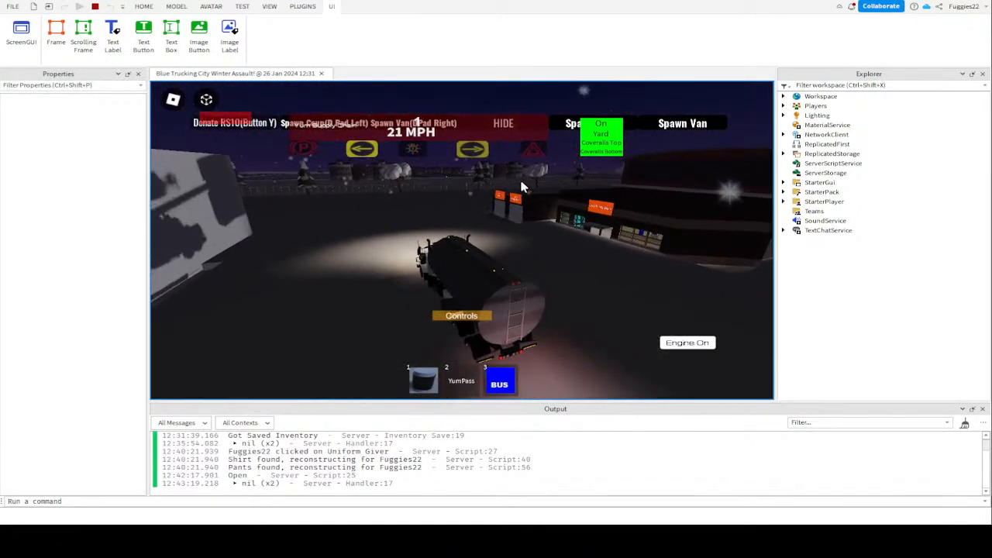
{"action": "key", "text": "a"}
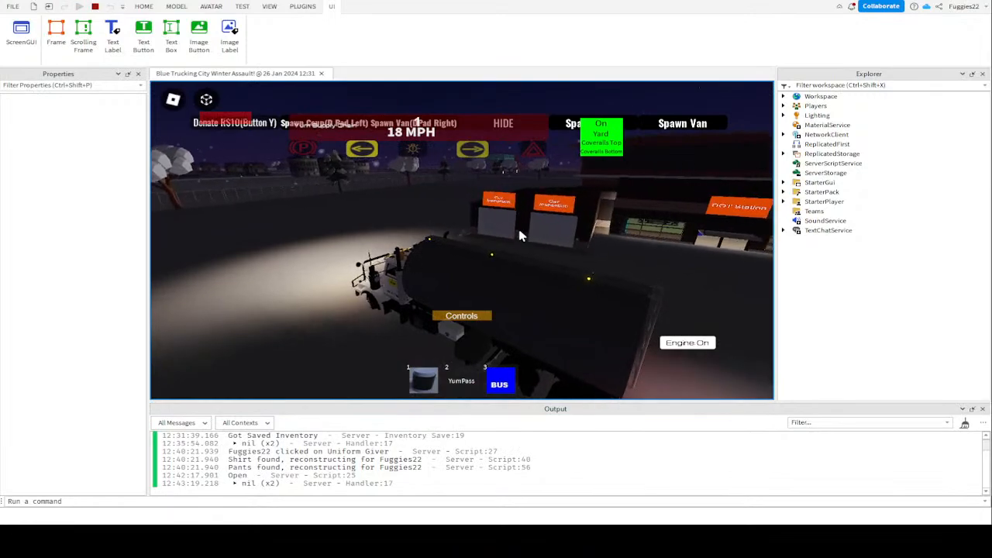
{"action": "key", "text": "w"}
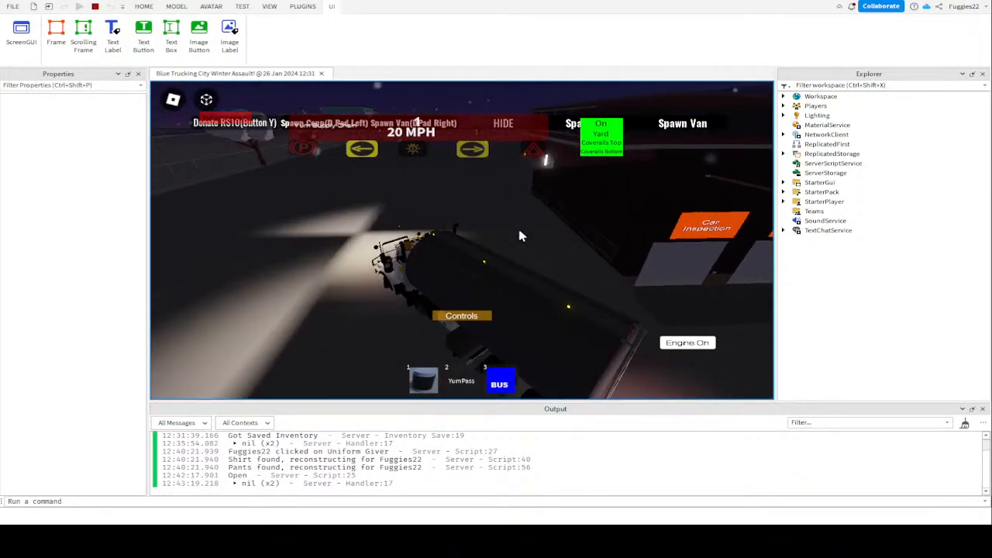
{"action": "key", "text": "w"}
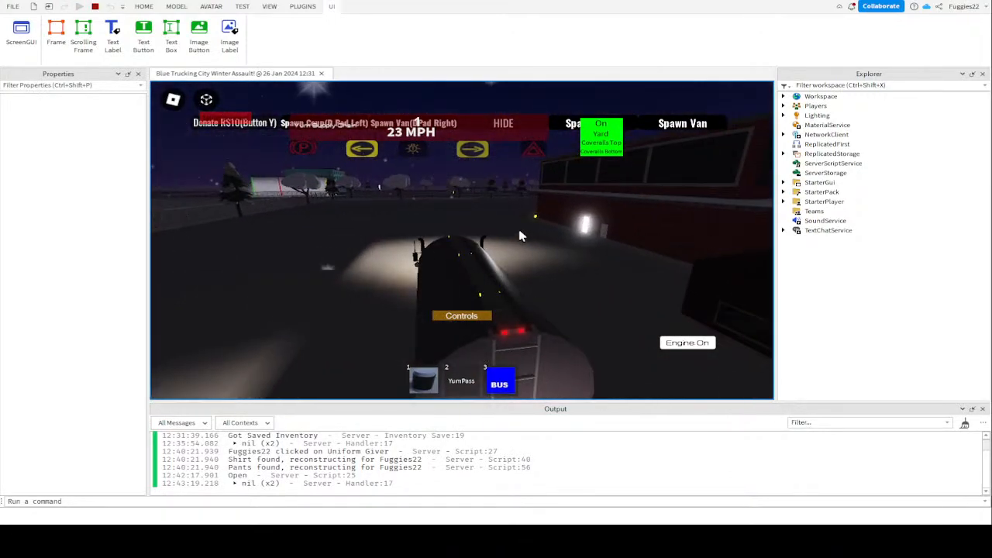
{"action": "key", "text": "a"}
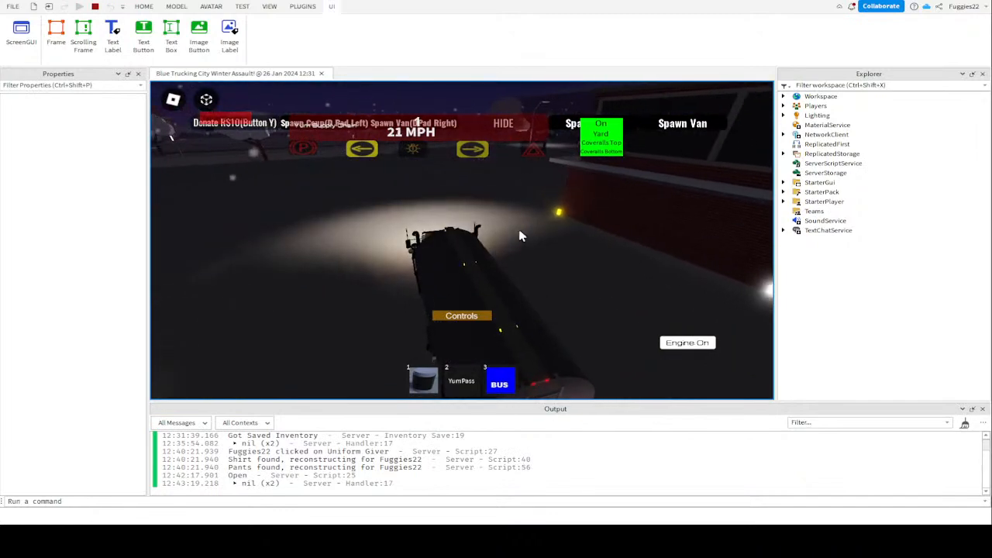
{"action": "key", "text": "w"}
{"action": "key", "text": "a"}
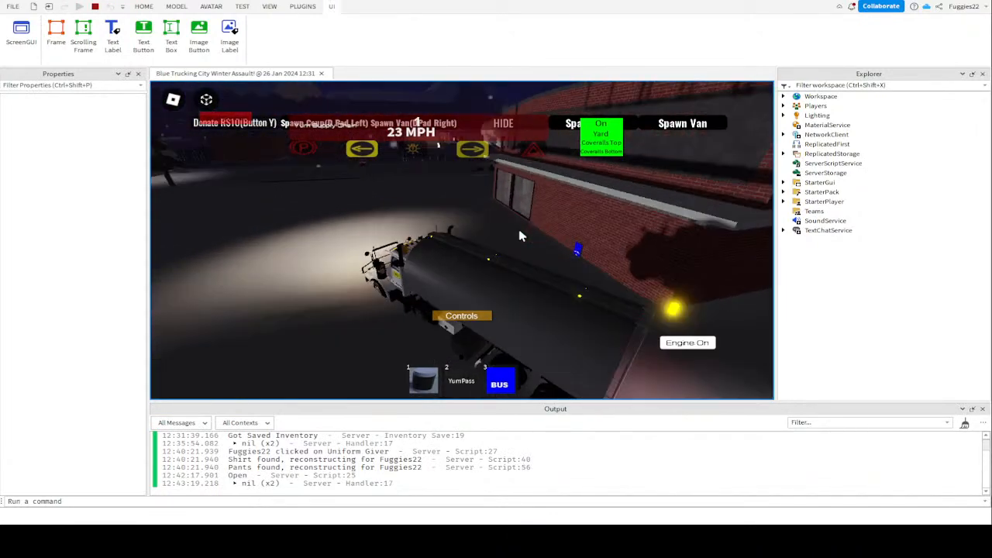
Leave the lot at the stop sign and steer the tanker into the lane of the main road
{"action": "key", "text": "d"}
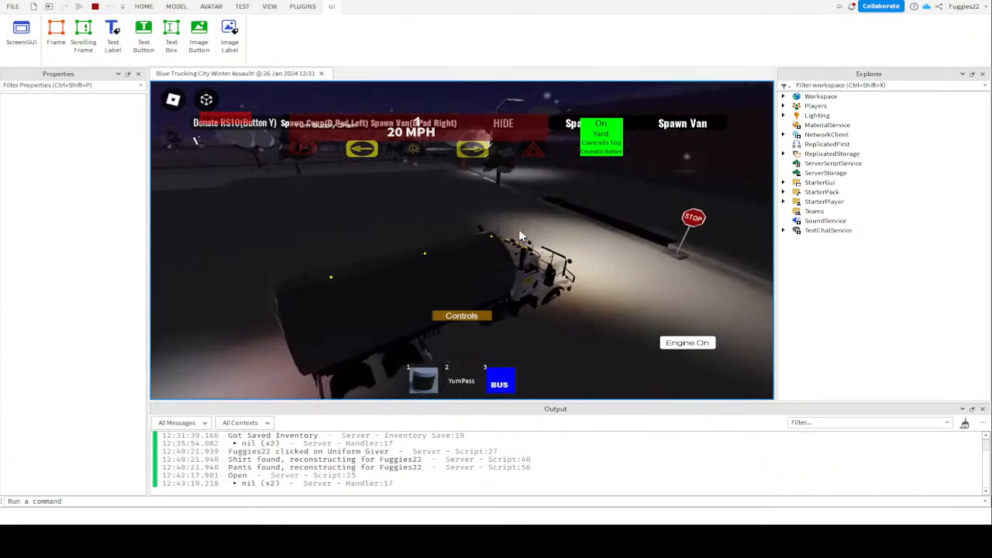
{"action": "key", "text": "w"}
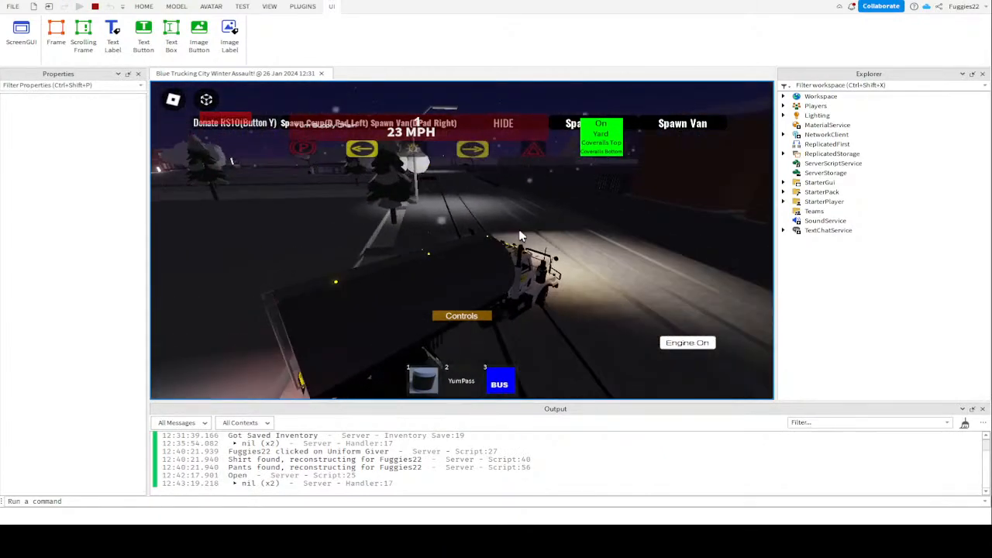
{"action": "key", "text": "a"}
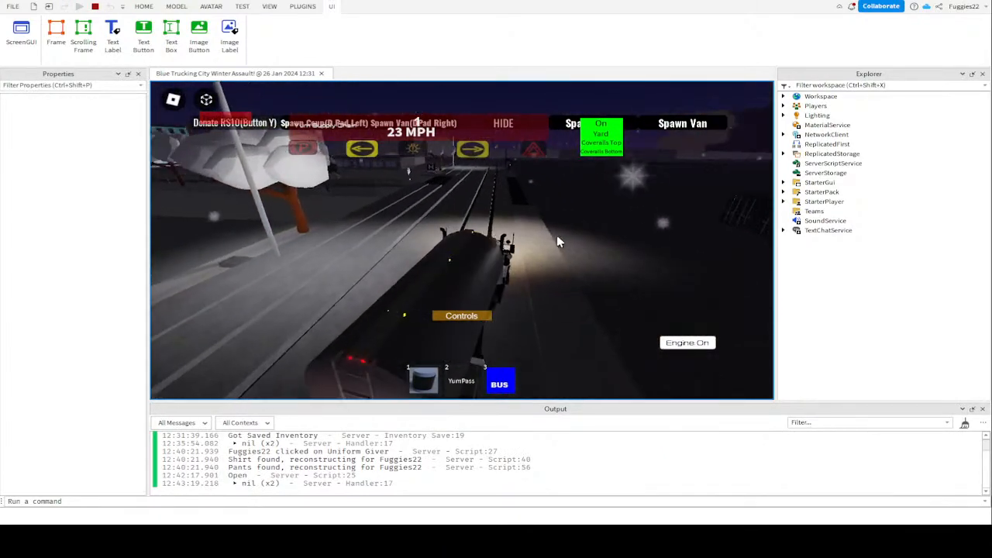
{"action": "key", "text": "w"}
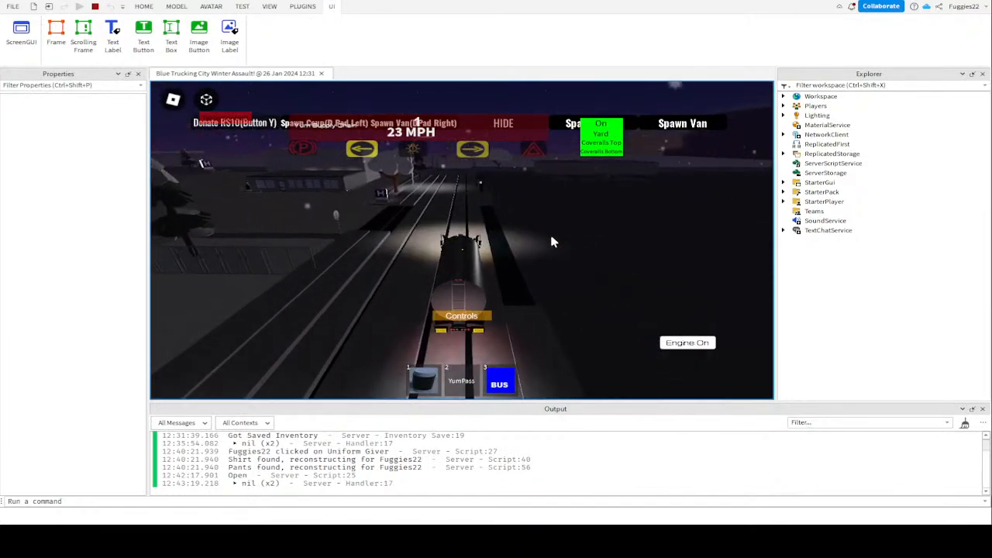
Turn into the parking lot at the H sign, swing around the low building's end, and brake beyond its outdoor tanks
{"action": "key", "text": "d"}
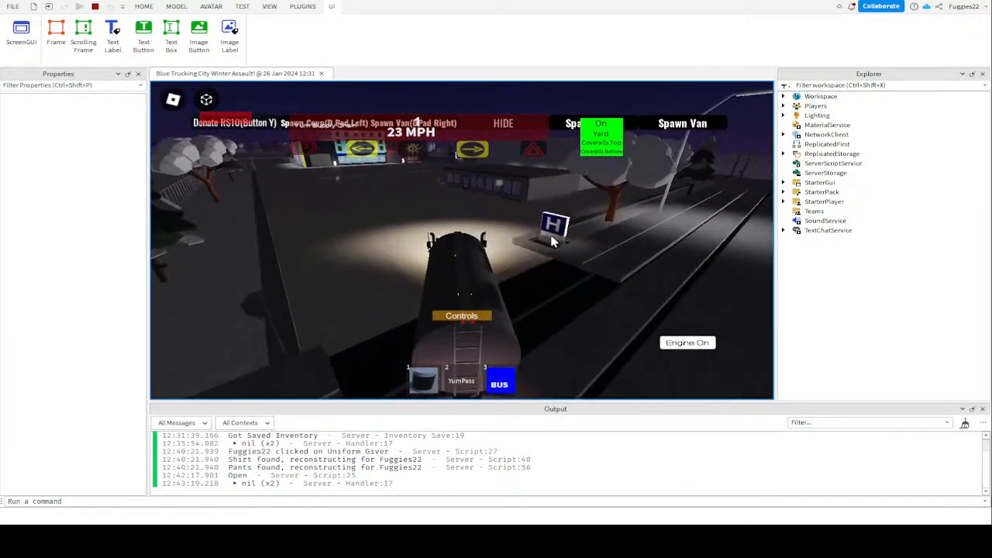
{"action": "key", "text": "a"}
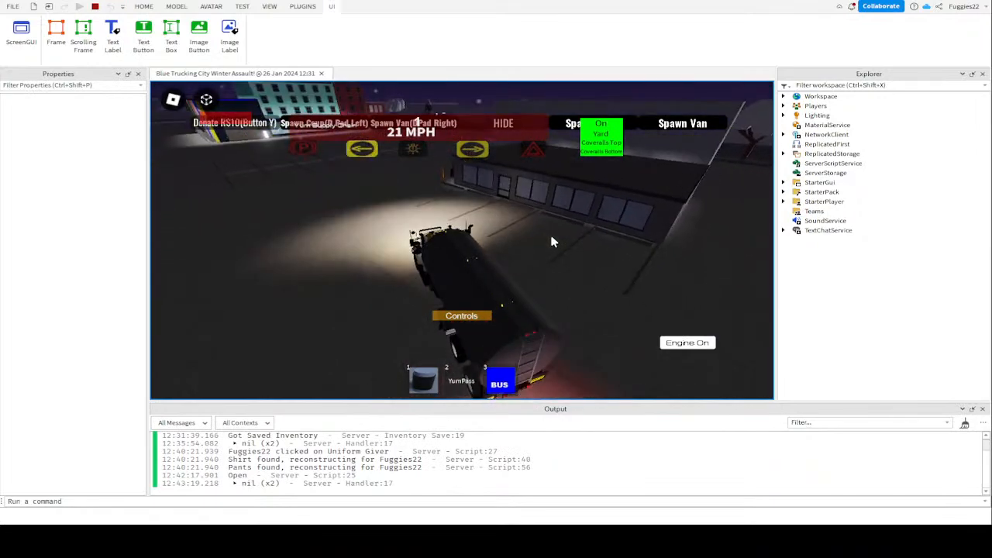
{"action": "key", "text": "a"}
{"action": "key", "text": "Right"}
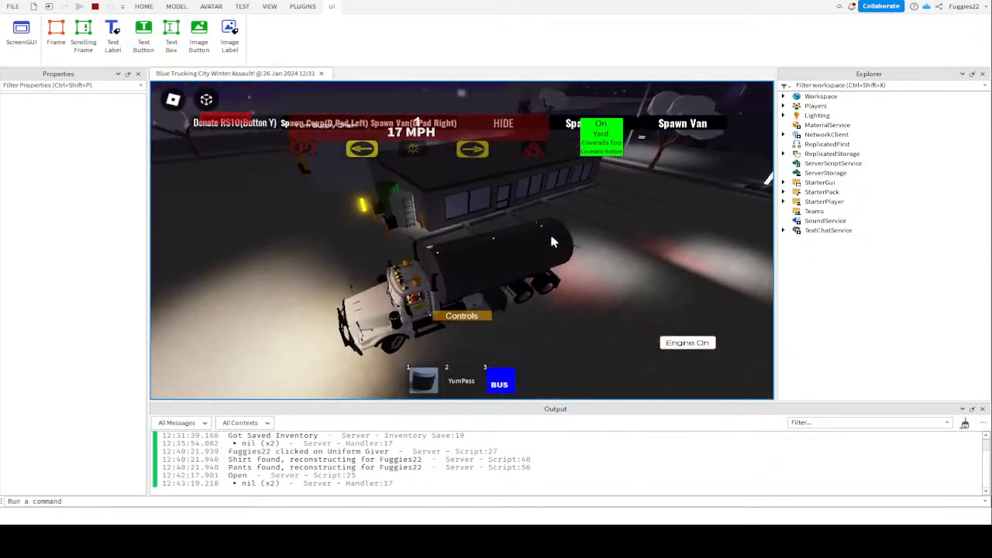
{"action": "key", "text": "a"}
{"action": "key", "text": "s"}
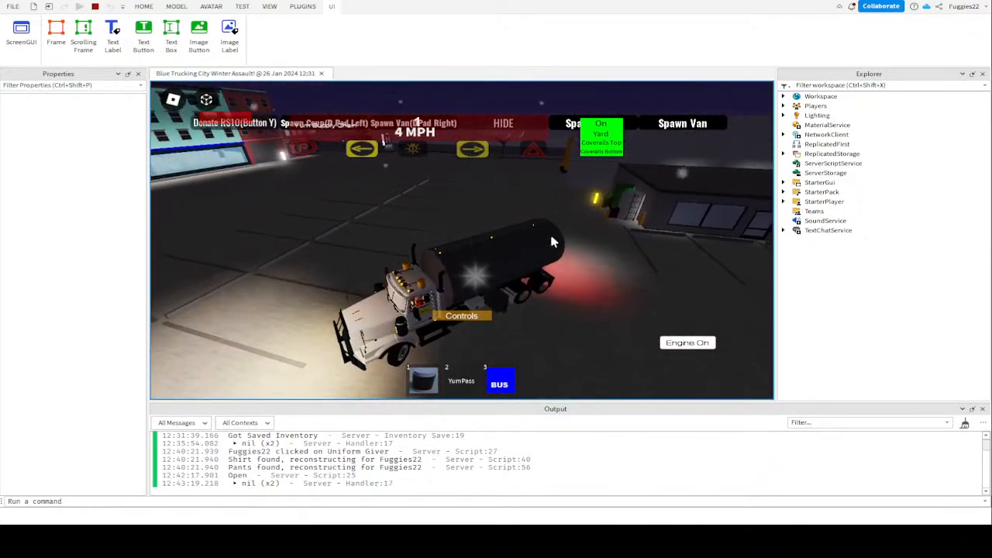
Reverse the tanker alongside the green and white tanks at the end of the low building and stop there
{"action": "key", "text": "s"}
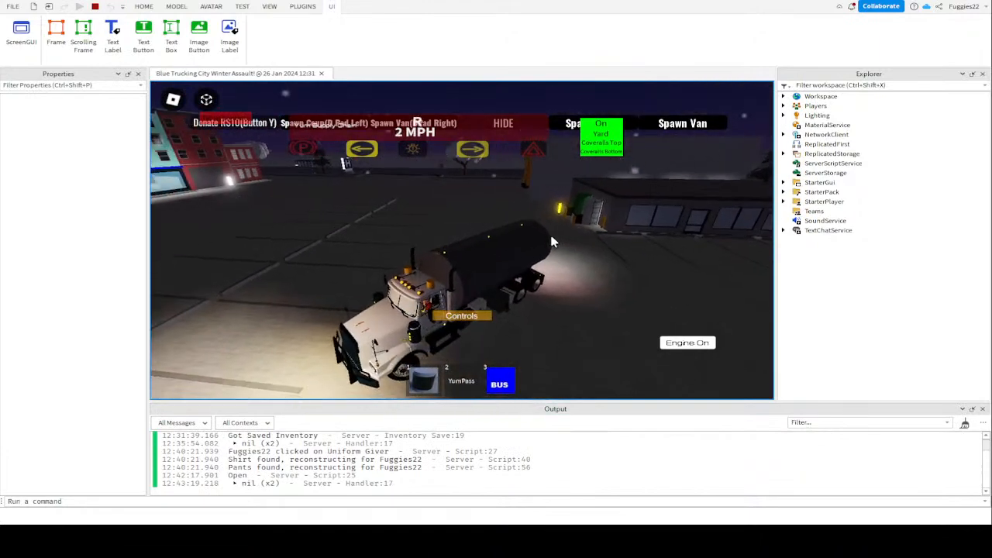
{"action": "key", "text": "s"}
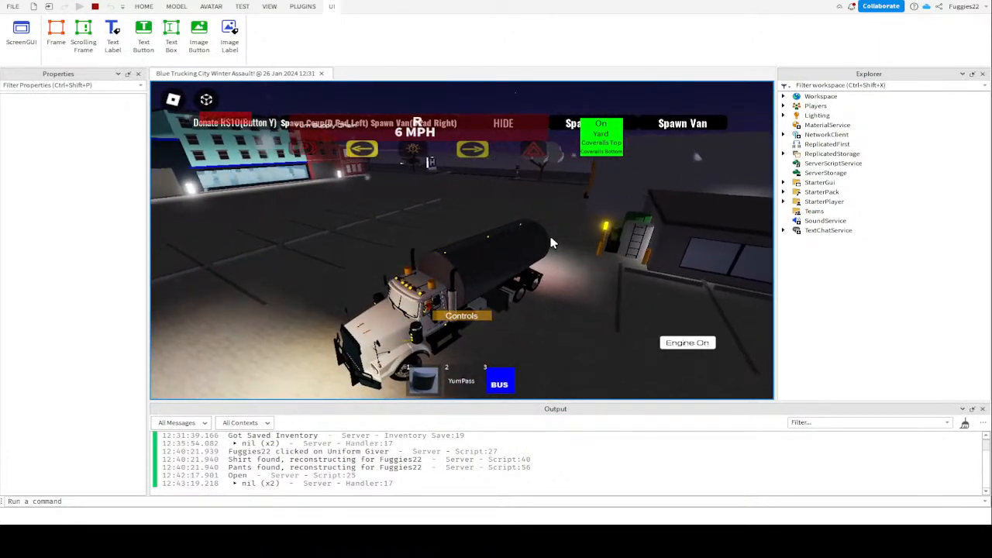
{"action": "key", "text": "s"}
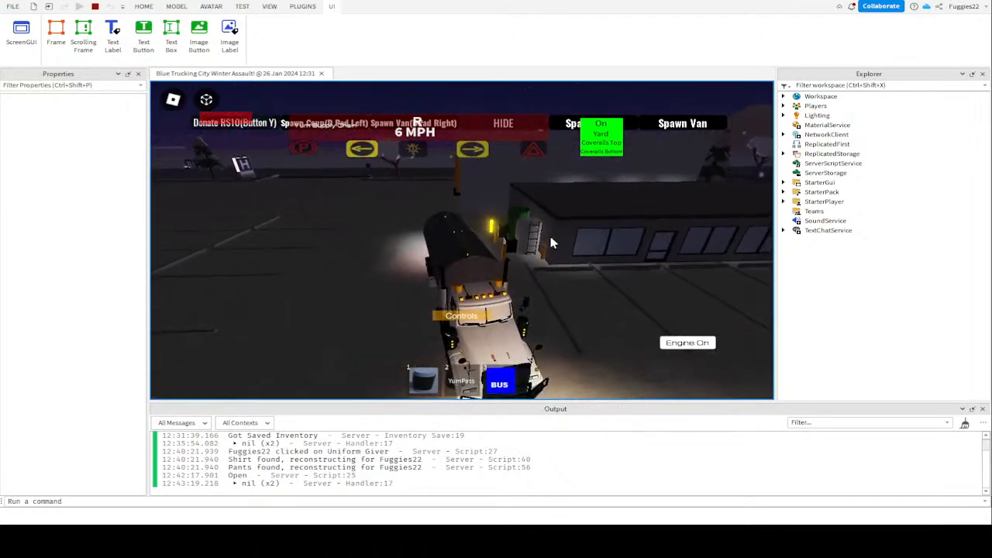
{"action": "key", "text": "w"}
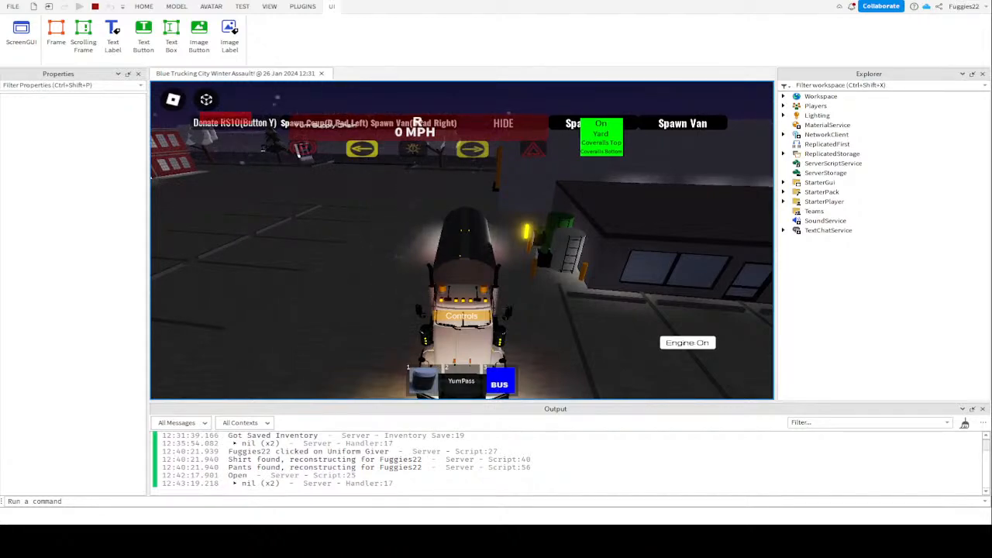
{"action": "key", "text": "s"}
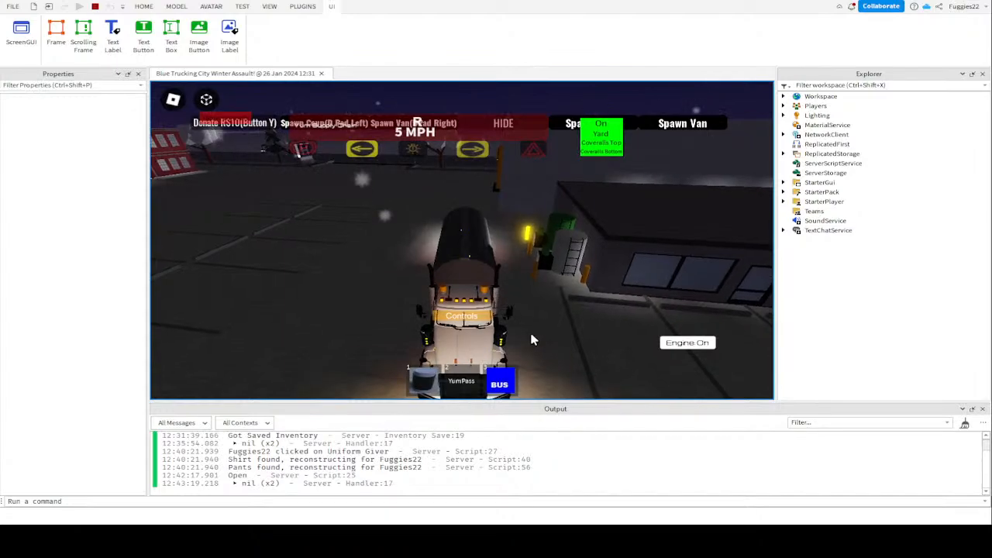
{"action": "key", "text": "a"}
{"action": "key", "text": "s"}
{"action": "right_click_drag", "start_coordinate": [532, 340], "coordinate": [532, 340]}
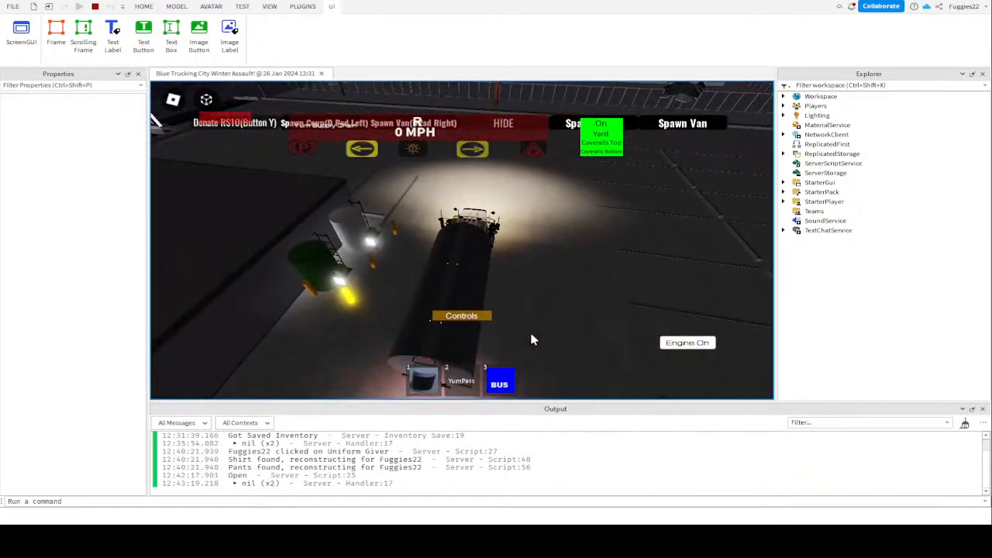
Get out of the tanker and walk around in front of its grille beside the building's tanks
{"action": "right_click_drag", "start_coordinate": [660, 296], "coordinate": [660, 297]}
{"action": "key", "text": "space"}
{"action": "key", "text": "d"}
{"action": "key", "text": "s"}
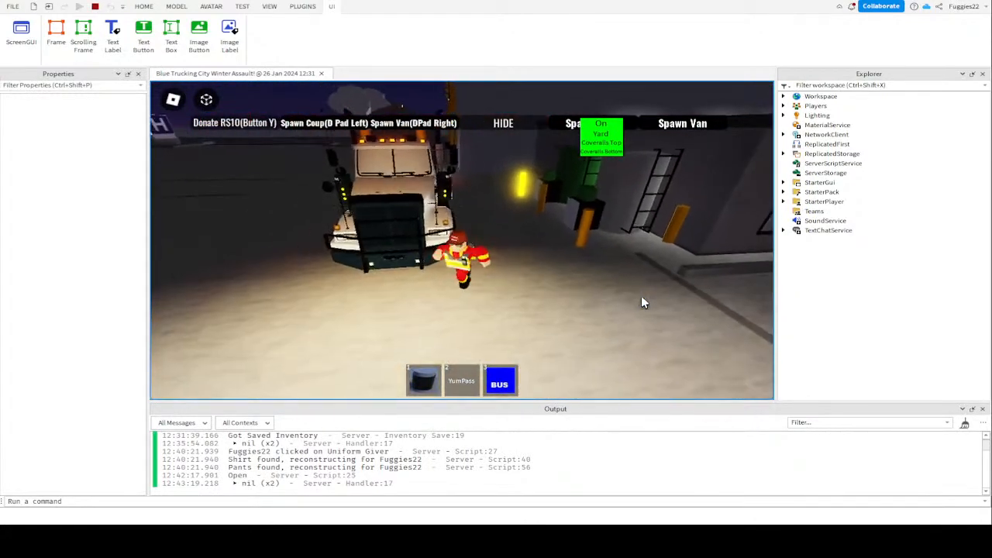
{"action": "key", "text": "a"}
{"action": "scroll", "coordinate": [671, 306], "scroll_direction": "up", "scroll_amount": 5}
{"action": "scroll", "coordinate": [672, 306], "scroll_direction": "down", "scroll_amount": 8}
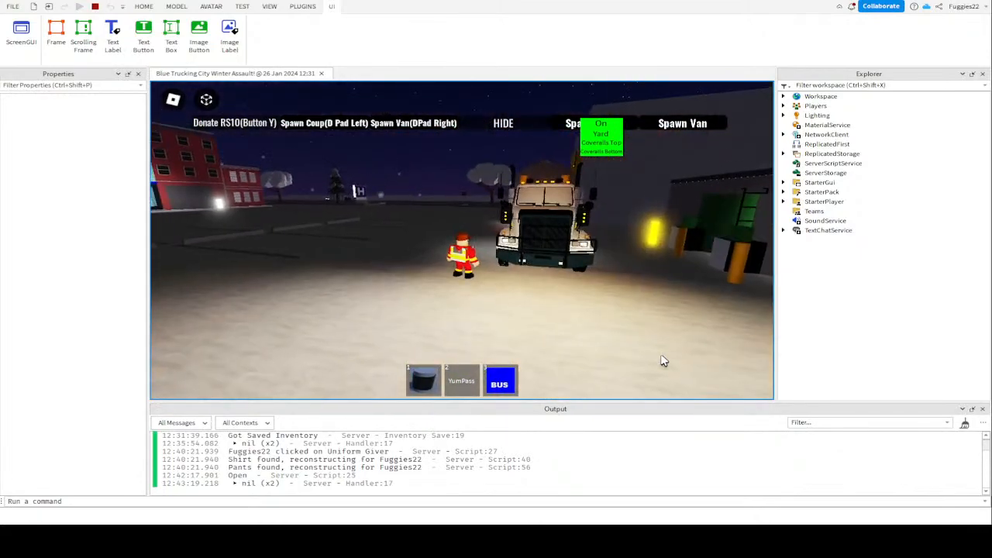
Walk around the rear of the tanker and along the building wall toward the green and white tanks
{"action": "right_click_drag", "start_coordinate": [661, 356], "coordinate": [636, 360]}
{"action": "scroll", "coordinate": [662, 355], "scroll_direction": "up", "scroll_amount": 3}
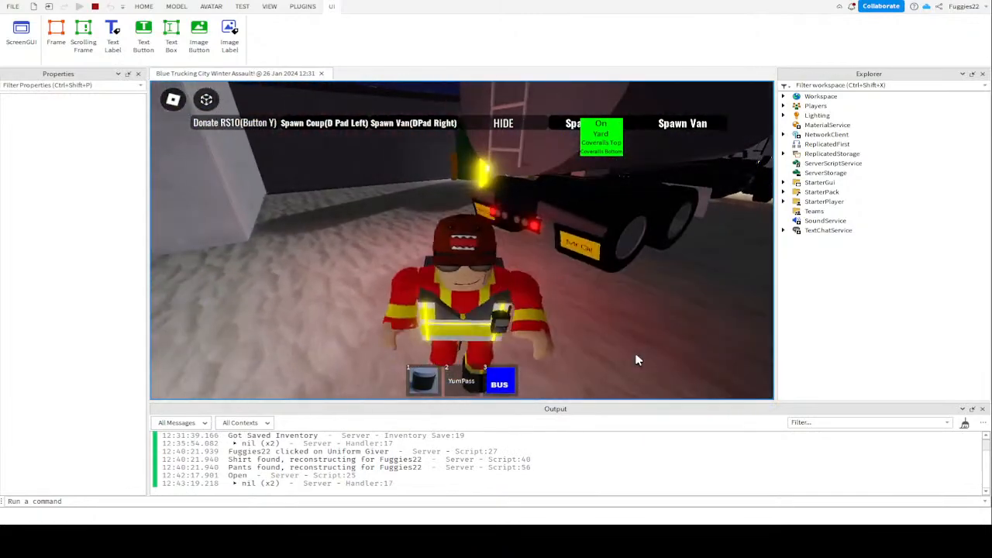
{"action": "key", "text": "a"}
{"action": "key", "text": "w"}
{"action": "key", "text": "d"}
{"action": "key", "text": "w"}
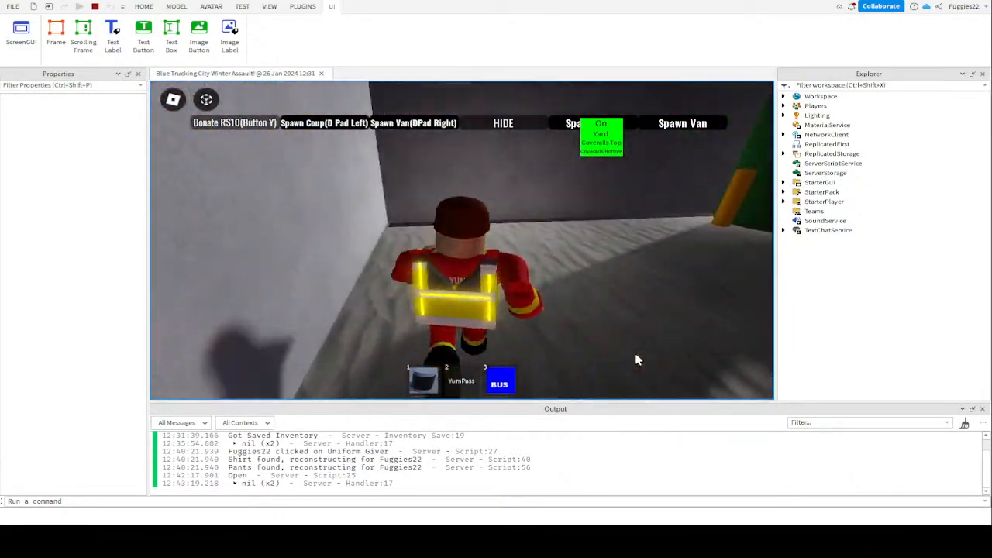
{"action": "key", "text": "d"}
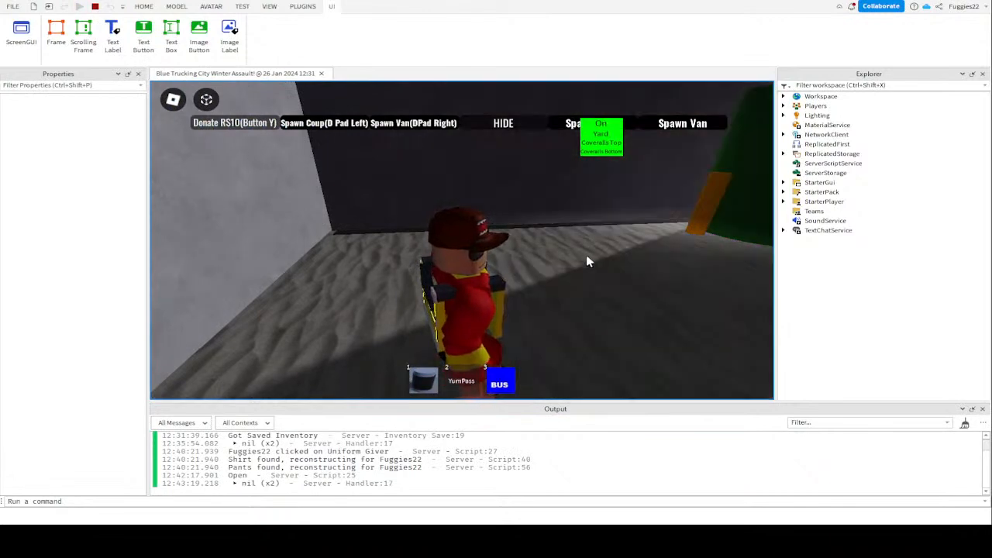
{"action": "right_click_drag", "start_coordinate": [586, 255], "coordinate": [590, 256]}
{"action": "key", "text": "w"}
{"action": "left_click", "coordinate": [600, 124]}
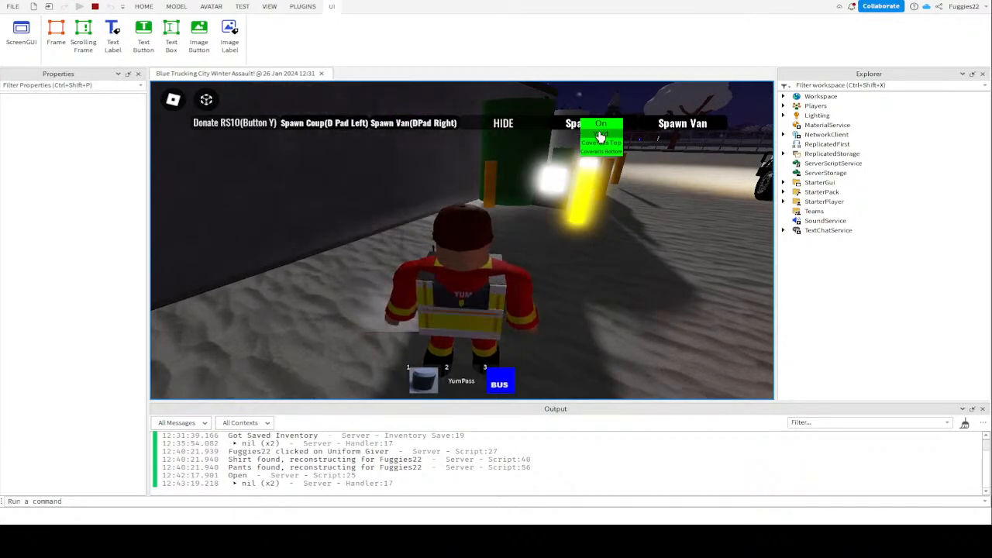
Walk past the tanks to the tanker's side and take the pump handle from its Pipe point
{"action": "key", "text": "w"}
{"action": "right_click_drag", "start_coordinate": [599, 237], "coordinate": [623, 255]}
{"action": "key", "text": "w"}
{"action": "key", "text": "w"}
{"action": "key", "text": "e"}
{"action": "key", "text": "d"}
{"action": "key", "text": "e"}
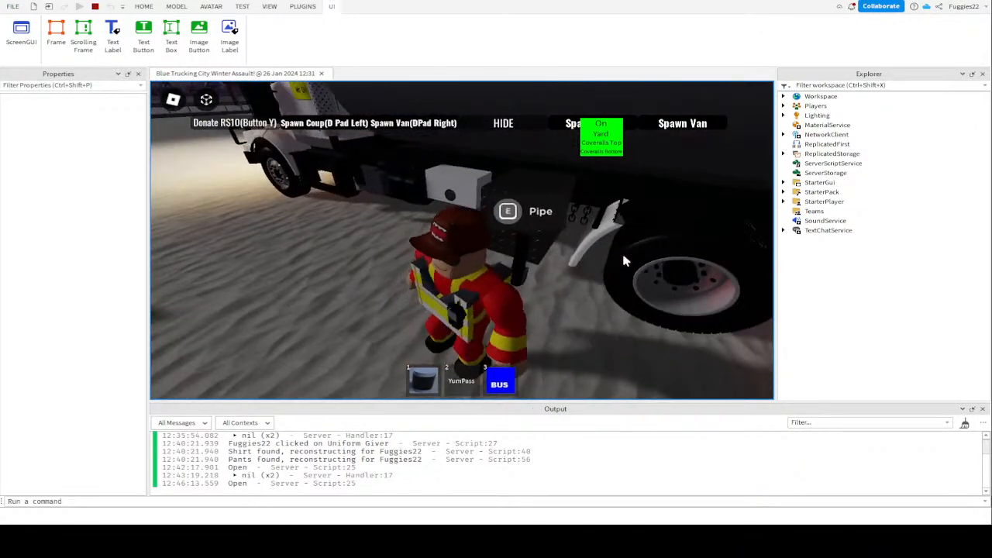
{"action": "key", "text": "e"}
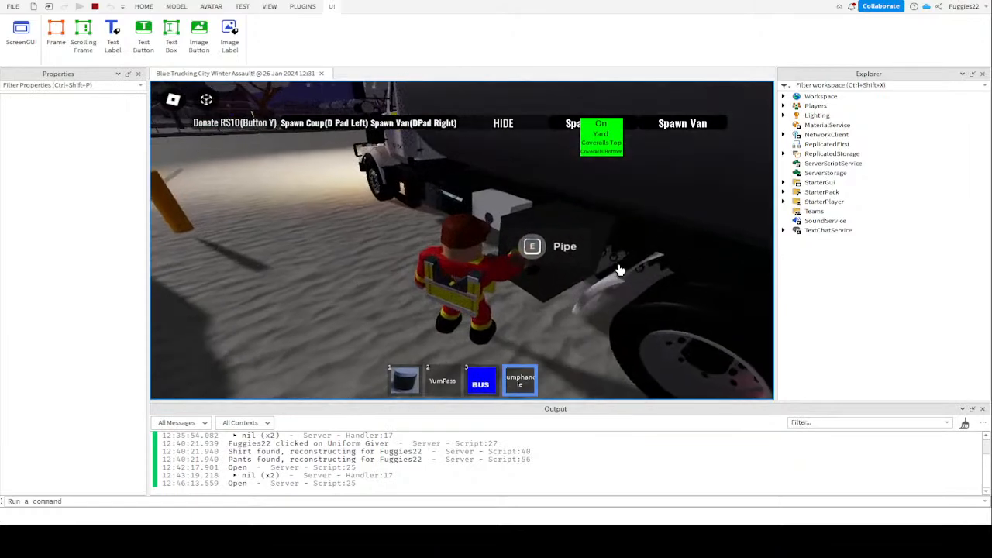
Carry the pump handle to the green tank and deliver the oil at the yellow marker beside it
{"action": "right_click_drag", "start_coordinate": [618, 269], "coordinate": [625, 270]}
{"action": "key", "text": "w"}
{"action": "key", "text": "a"}
{"action": "key", "text": "w"}
{"action": "key", "text": "w"}
{"action": "key", "text": "w"}
{"action": "key", "text": "s"}
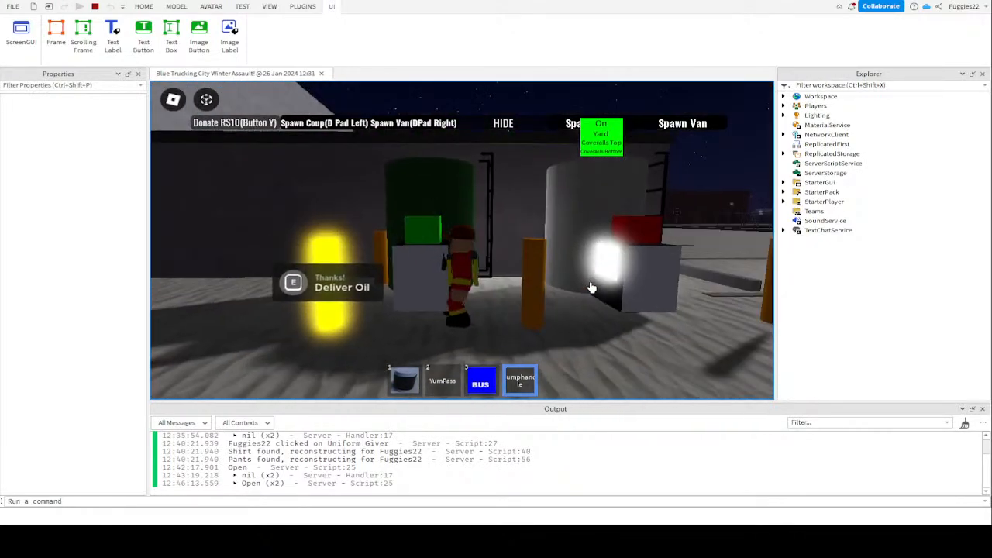
Bring the pump handle back to the tanker's side and return it at the Pipe point
{"action": "key", "text": "s"}
{"action": "right_click_drag", "start_coordinate": [591, 288], "coordinate": [605, 288]}
{"action": "key", "text": "s"}
{"action": "key", "text": "w"}
{"action": "key", "text": "w"}
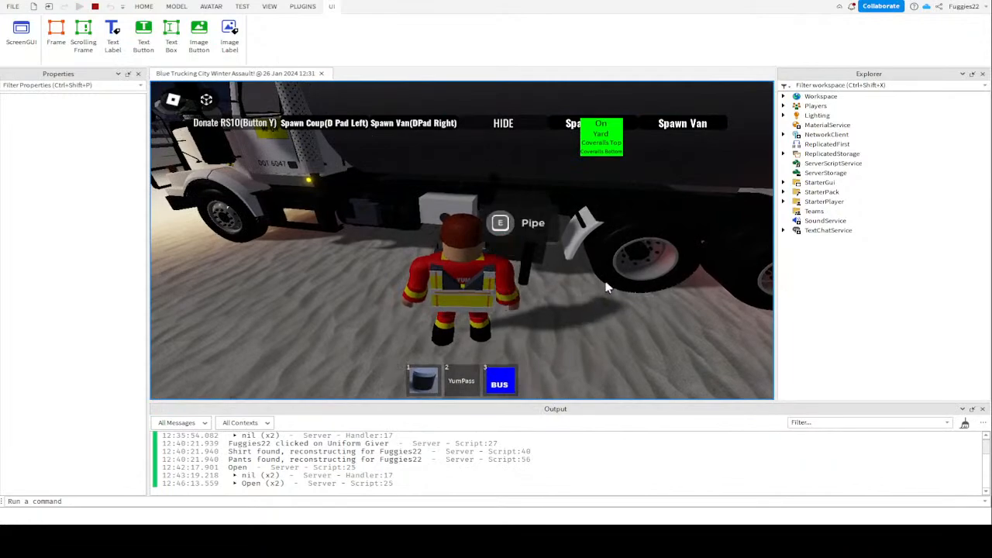
Take the pump handle from the tanker's Pipe point again and drop it on the snow
{"action": "key", "text": "d"}
{"action": "key", "text": "e"}
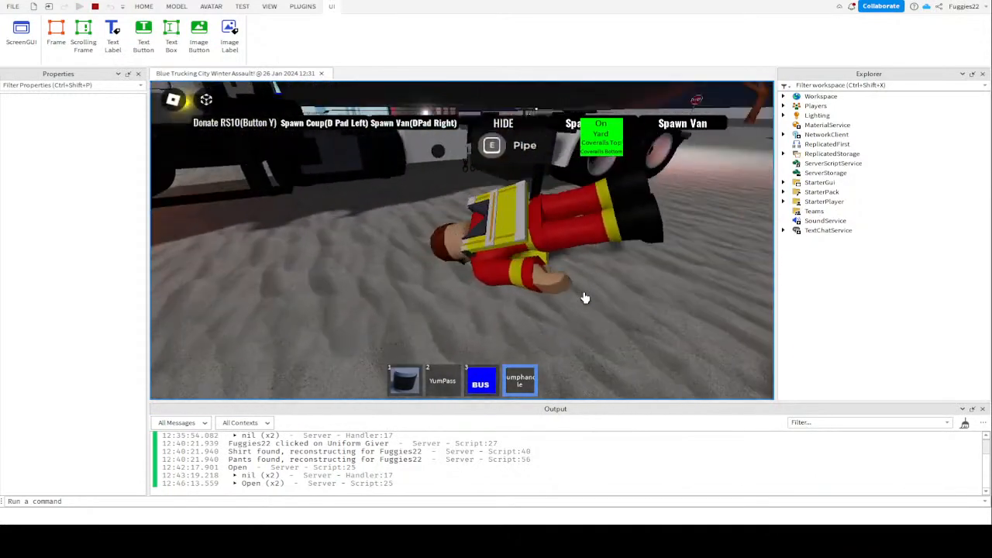
{"action": "key", "text": "BackSpace"}
{"action": "key", "text": "s"}
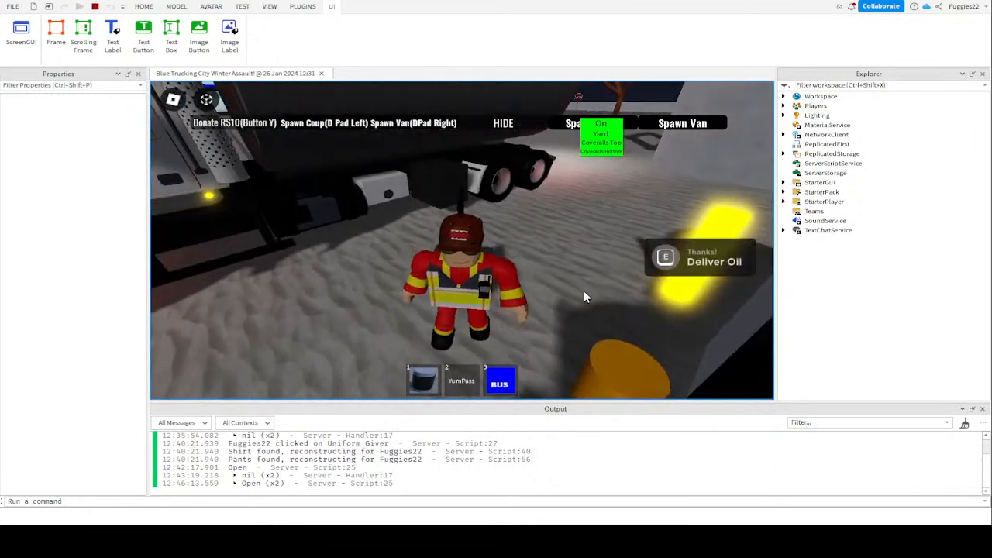
Walk to the yellow marker by the green tank and try Deliver Oil without holding the pump handle
{"action": "key", "text": "d"}
{"action": "key", "text": "w"}
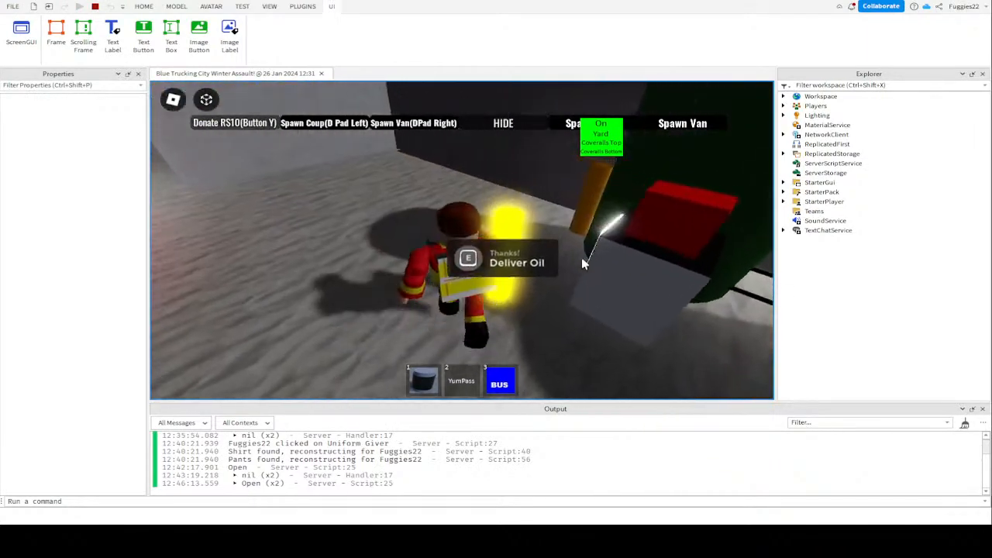
{"action": "right_click_drag", "start_coordinate": [582, 259], "coordinate": [582, 259]}
{"action": "key", "text": "w"}
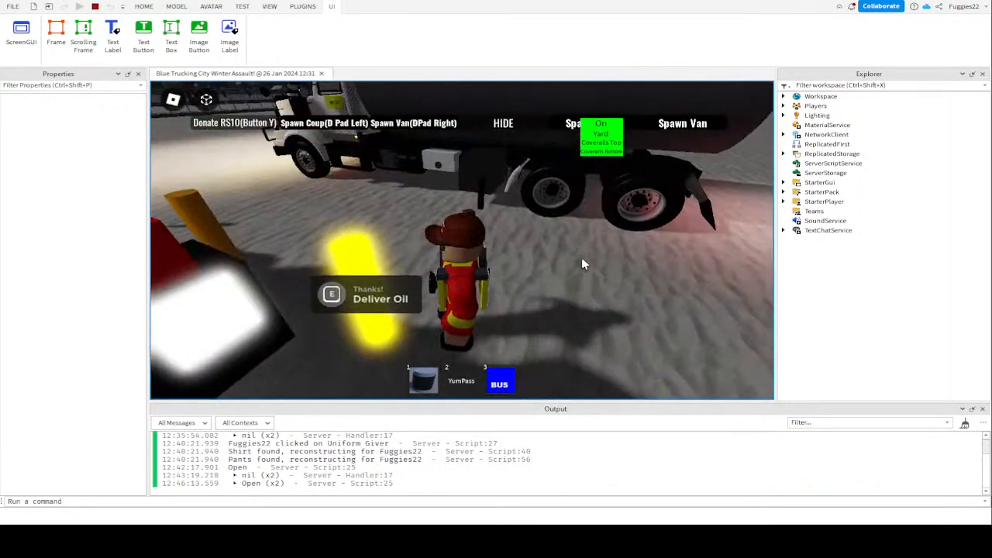
{"action": "key", "text": "e"}
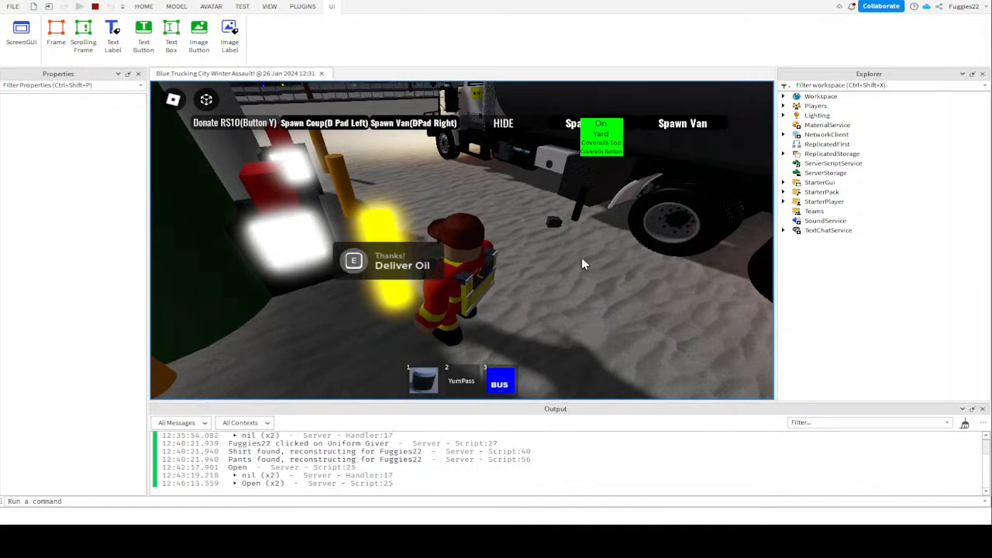
Walk along the side of the tanker to the driver's door
{"action": "key", "text": "w"}
{"action": "right_click_drag", "start_coordinate": [581, 259], "coordinate": [582, 258]}
{"action": "key", "text": "w"}
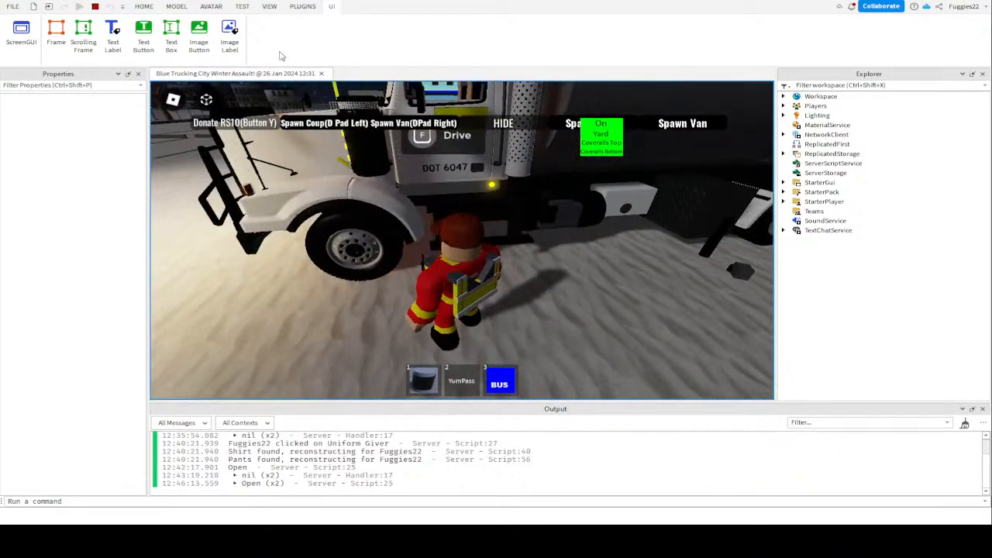